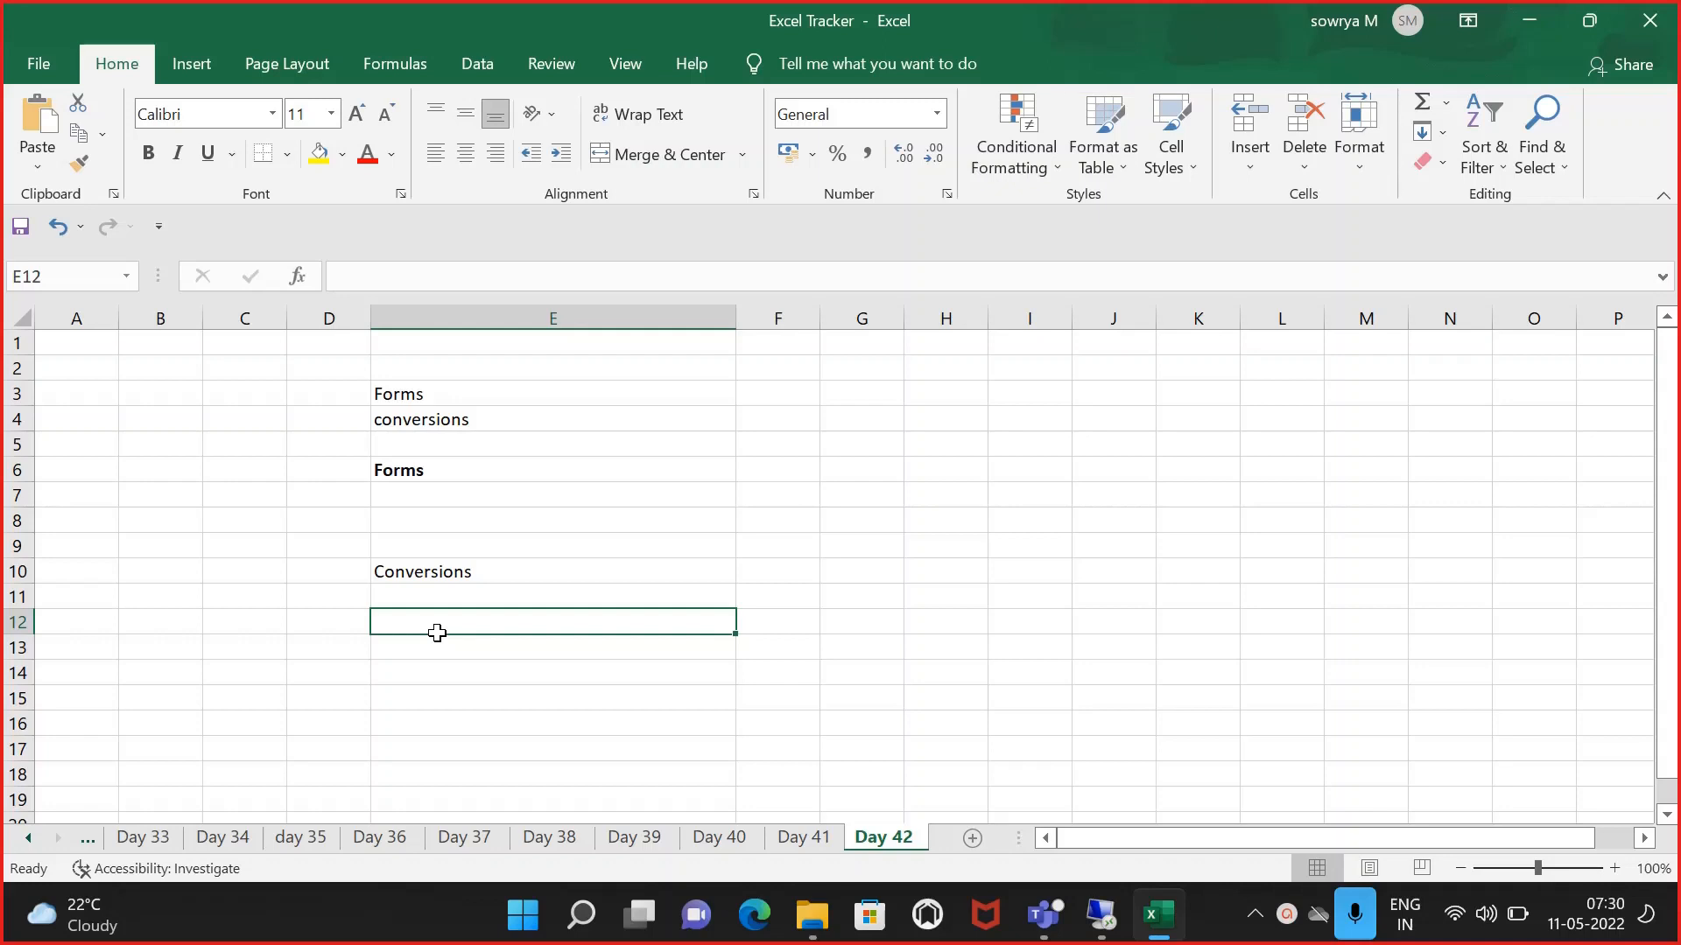
# - List the conversion tools under Conversions, numbering LTMC as 1 in row 12 and LSMW as 2 in row 13, using columns D and E
pyautogui.click(361, 623)
pyautogui.write('1')
pyautogui.click(411, 620)
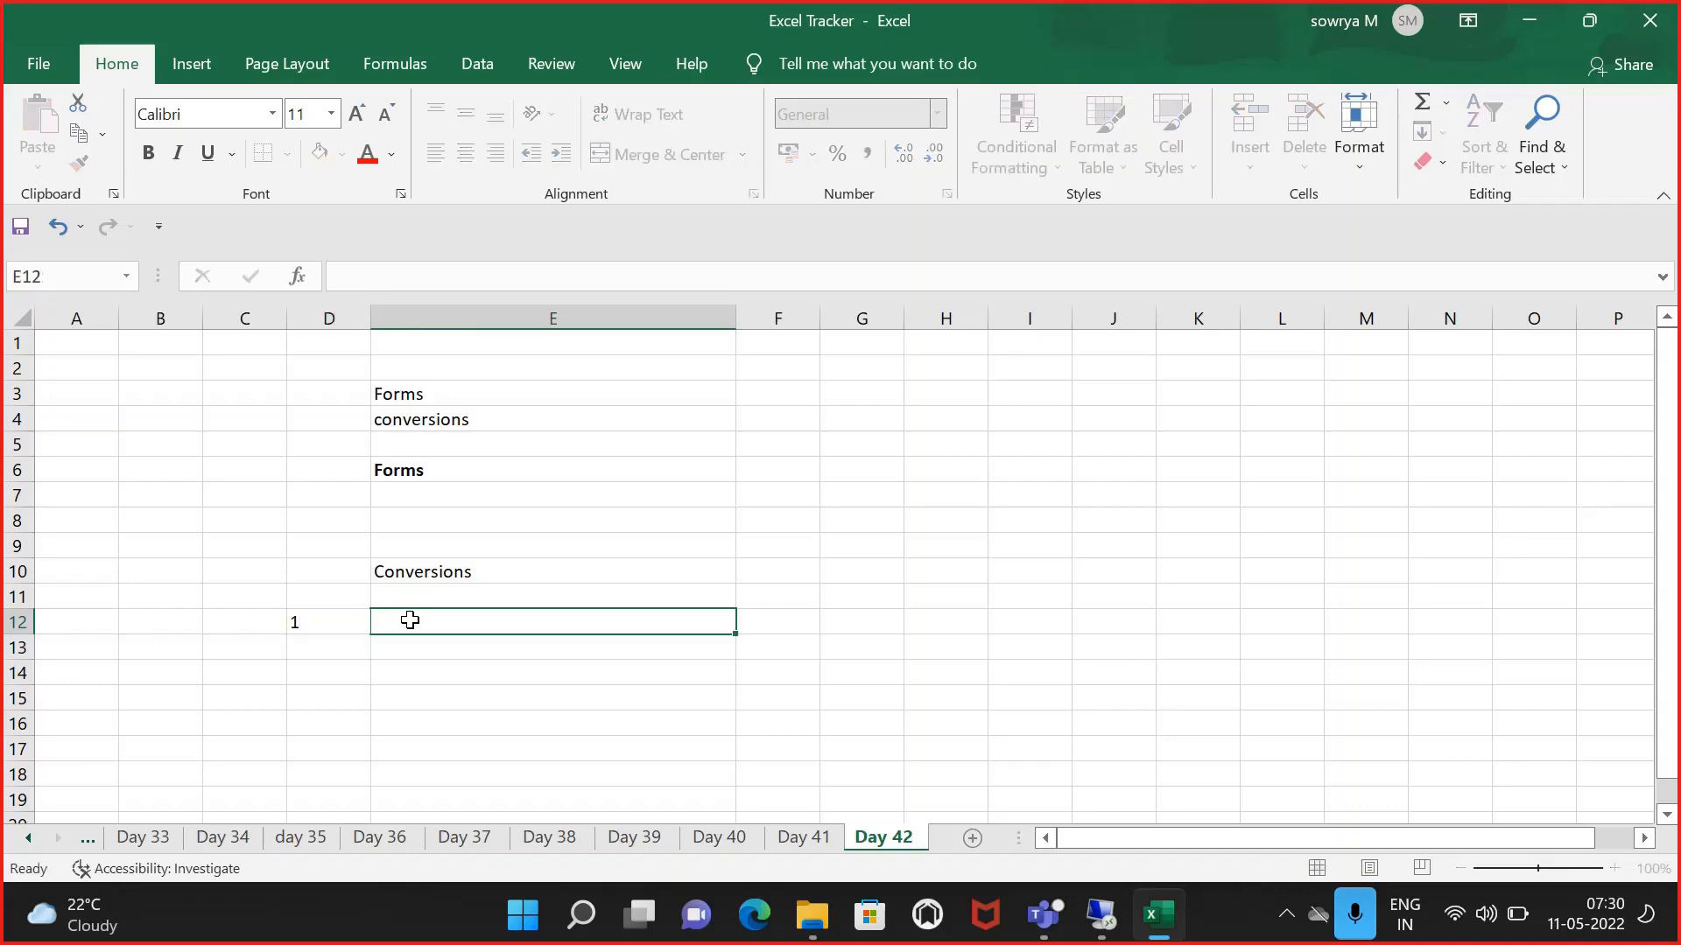
pyautogui.write('LTMC')
pyautogui.moveTo(327, 665); pyautogui.dragTo(390, 623)
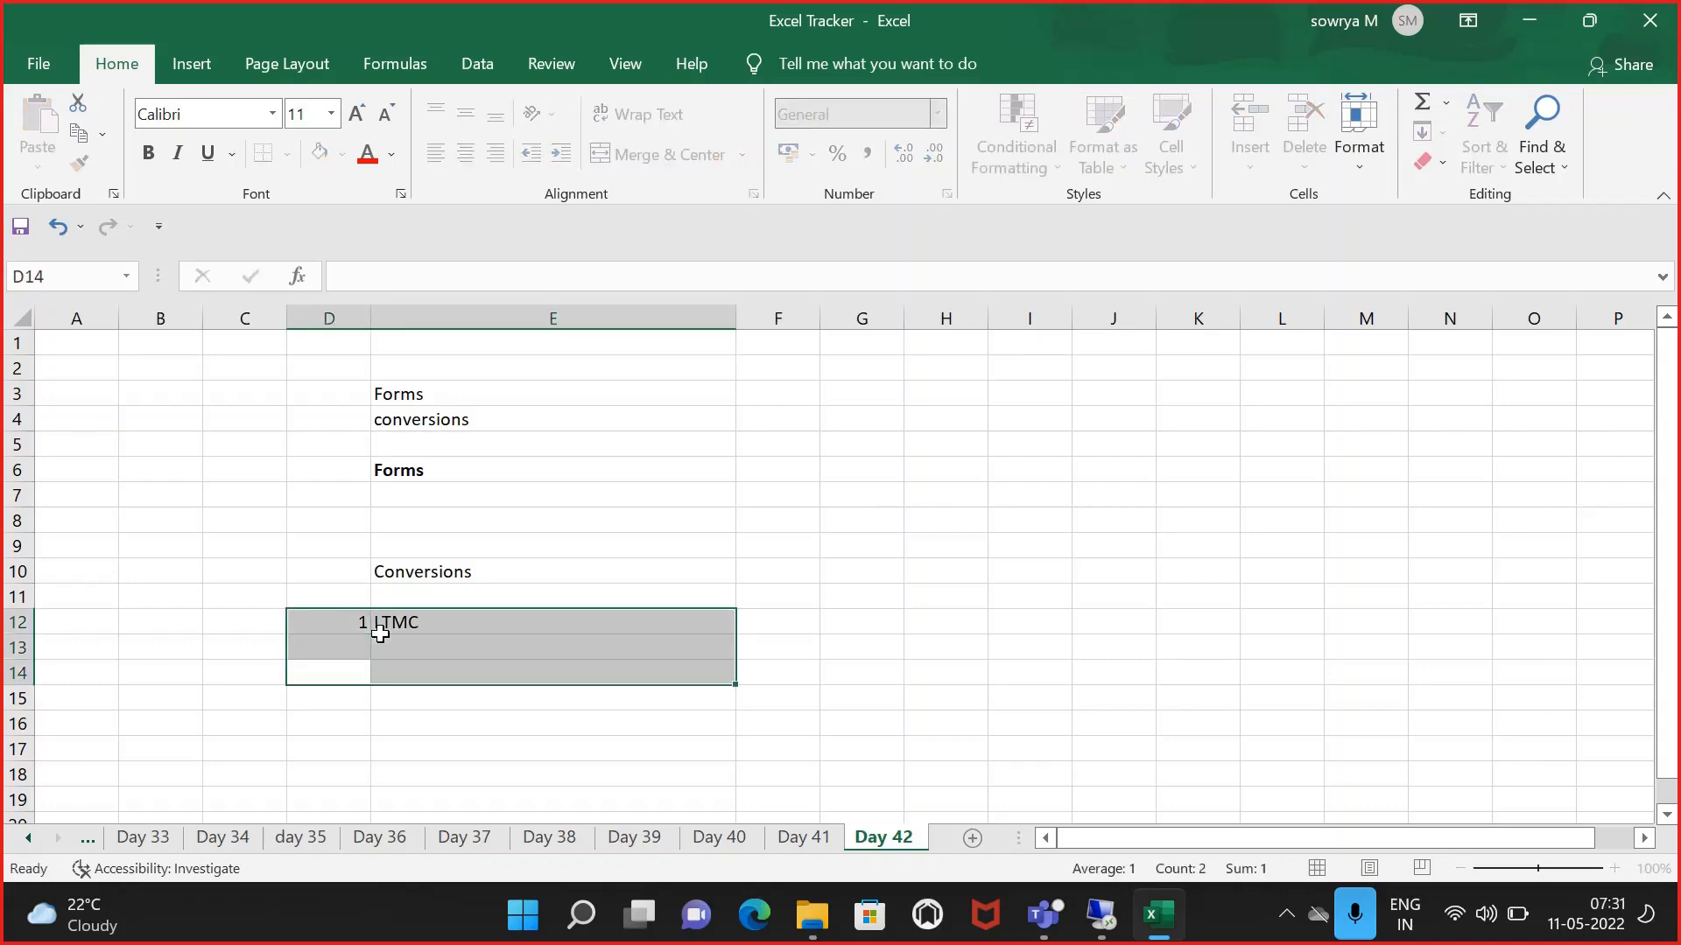
pyautogui.click(313, 656)
pyautogui.write('2')
pyautogui.click(443, 646)
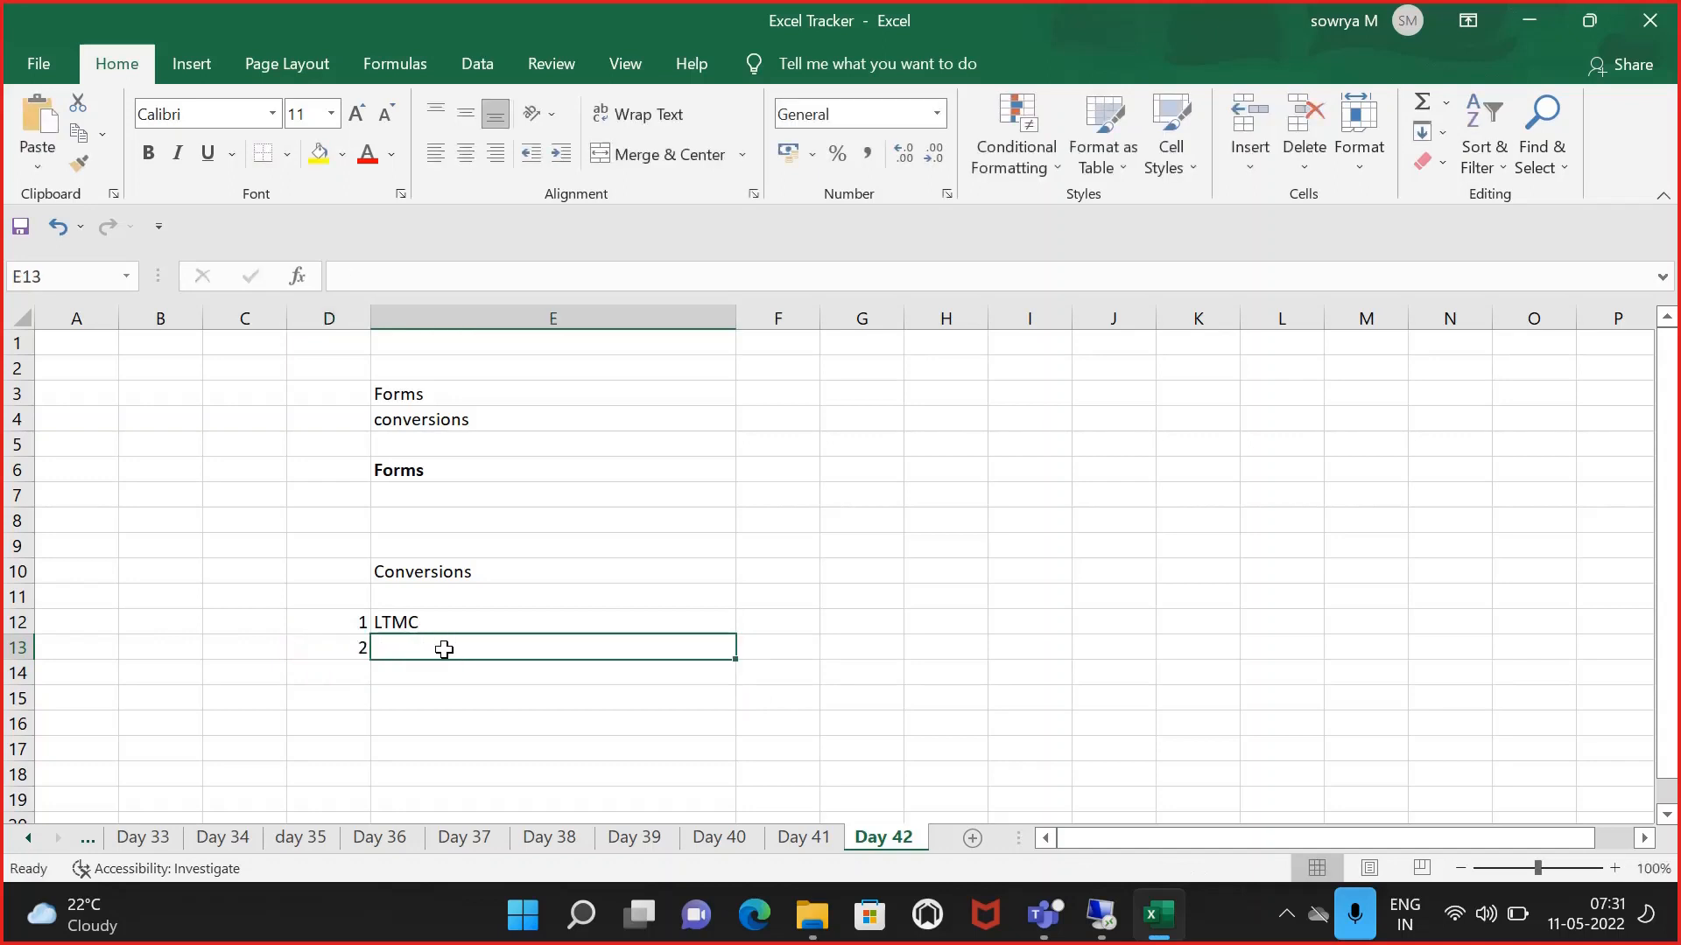
pyautogui.write('LSMW')
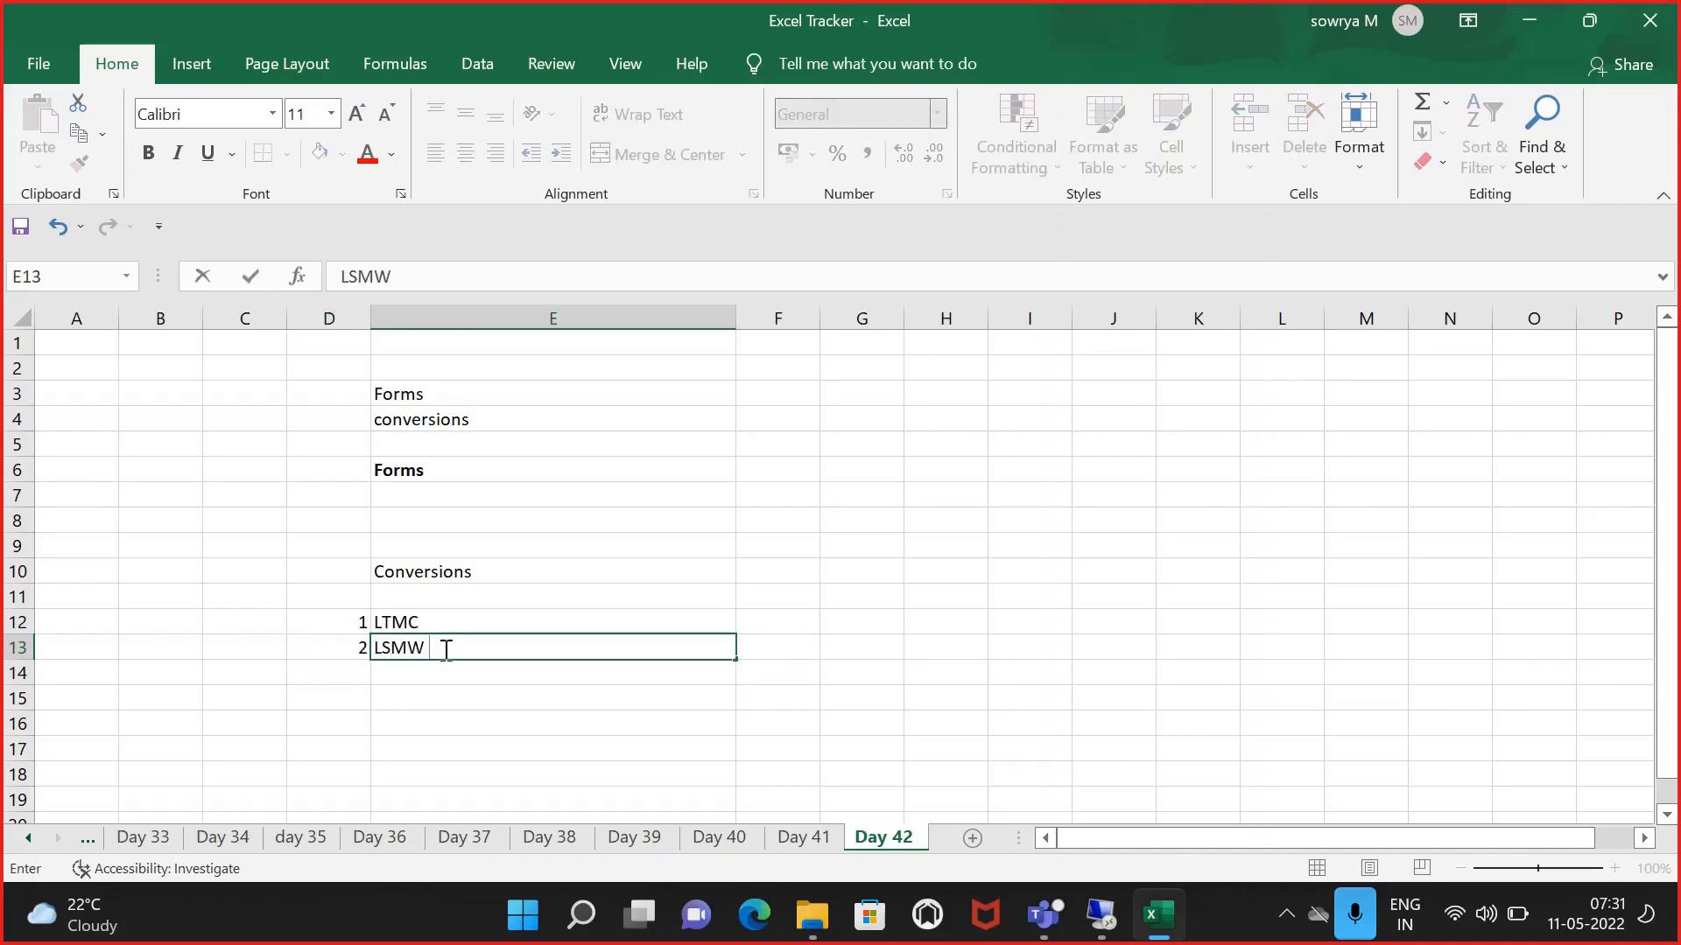
pyautogui.click(769, 539)
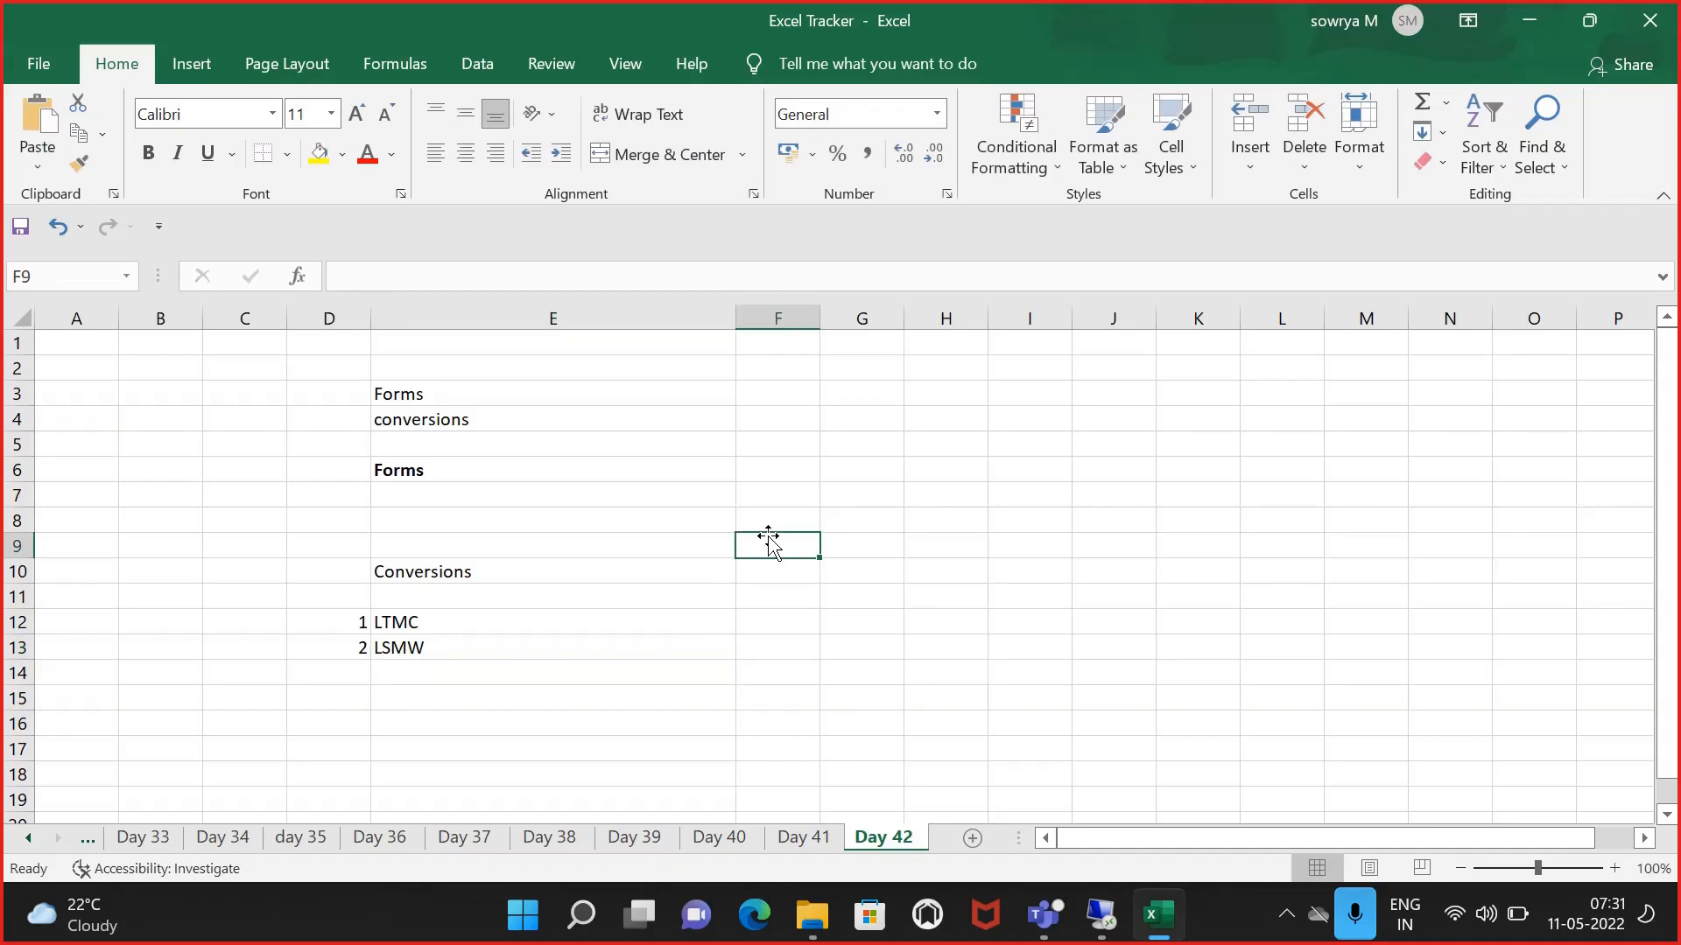
# - Widen column F and enter "legacy transaction migratio cockpit" in F12 as the meaning of LTMC
pyautogui.click(739, 646)
pyautogui.click(782, 599)
pyautogui.click(790, 627)
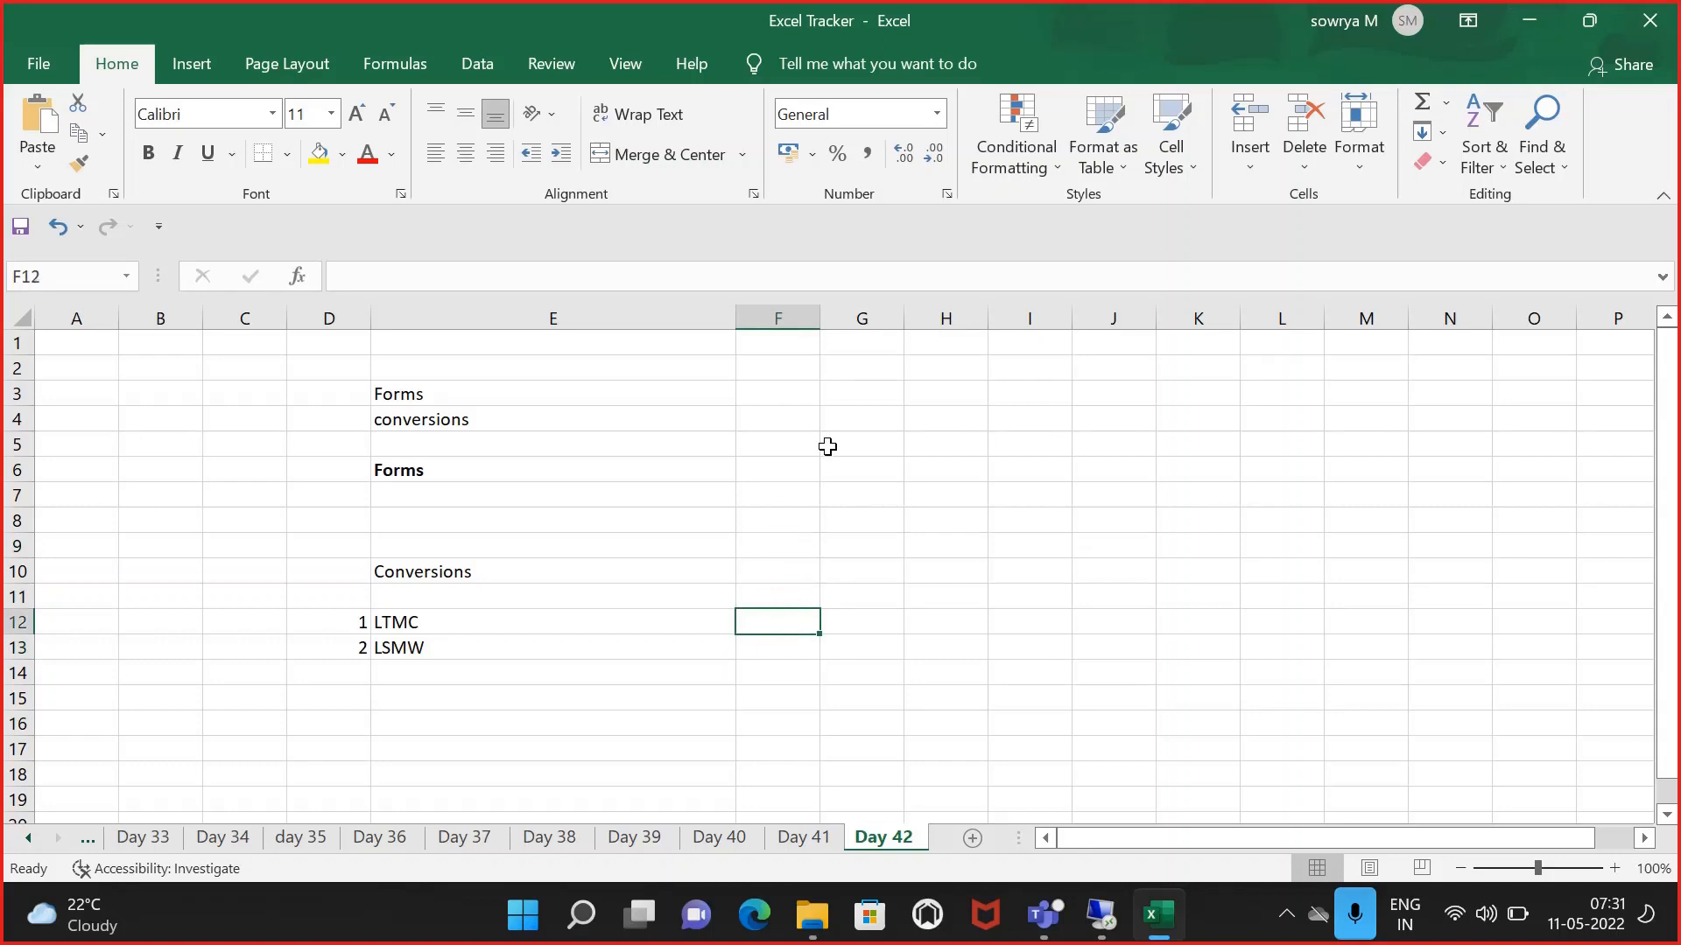
pyautogui.moveTo(819, 318); pyautogui.dragTo(995, 324)
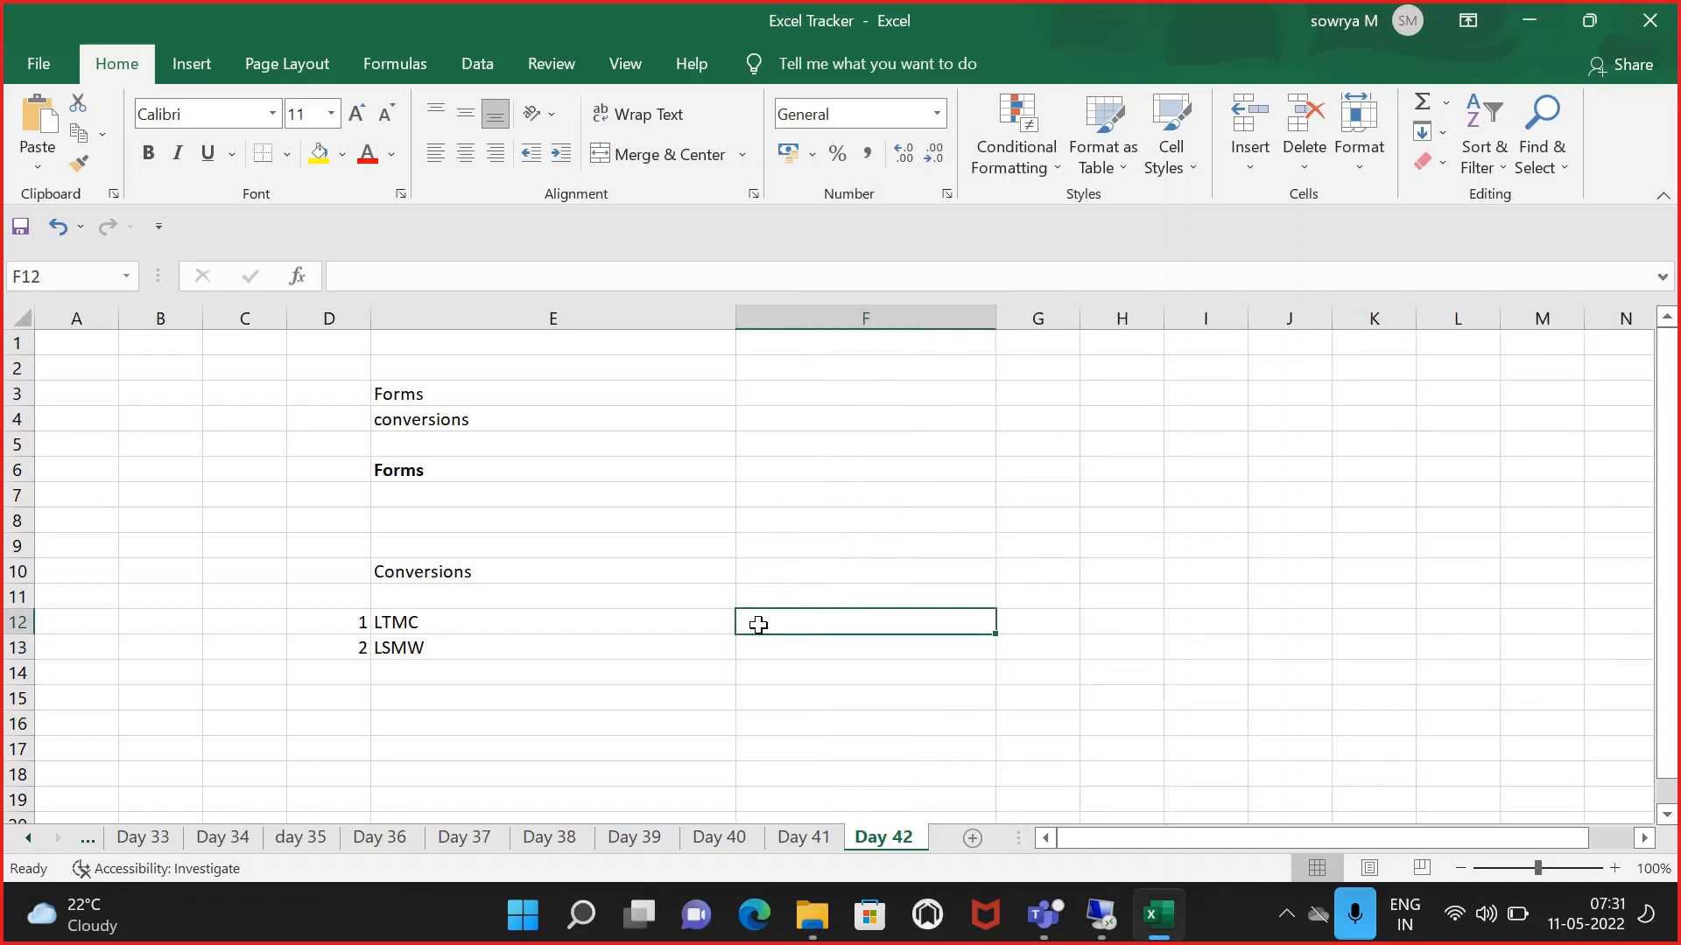
pyautogui.write('legayc')
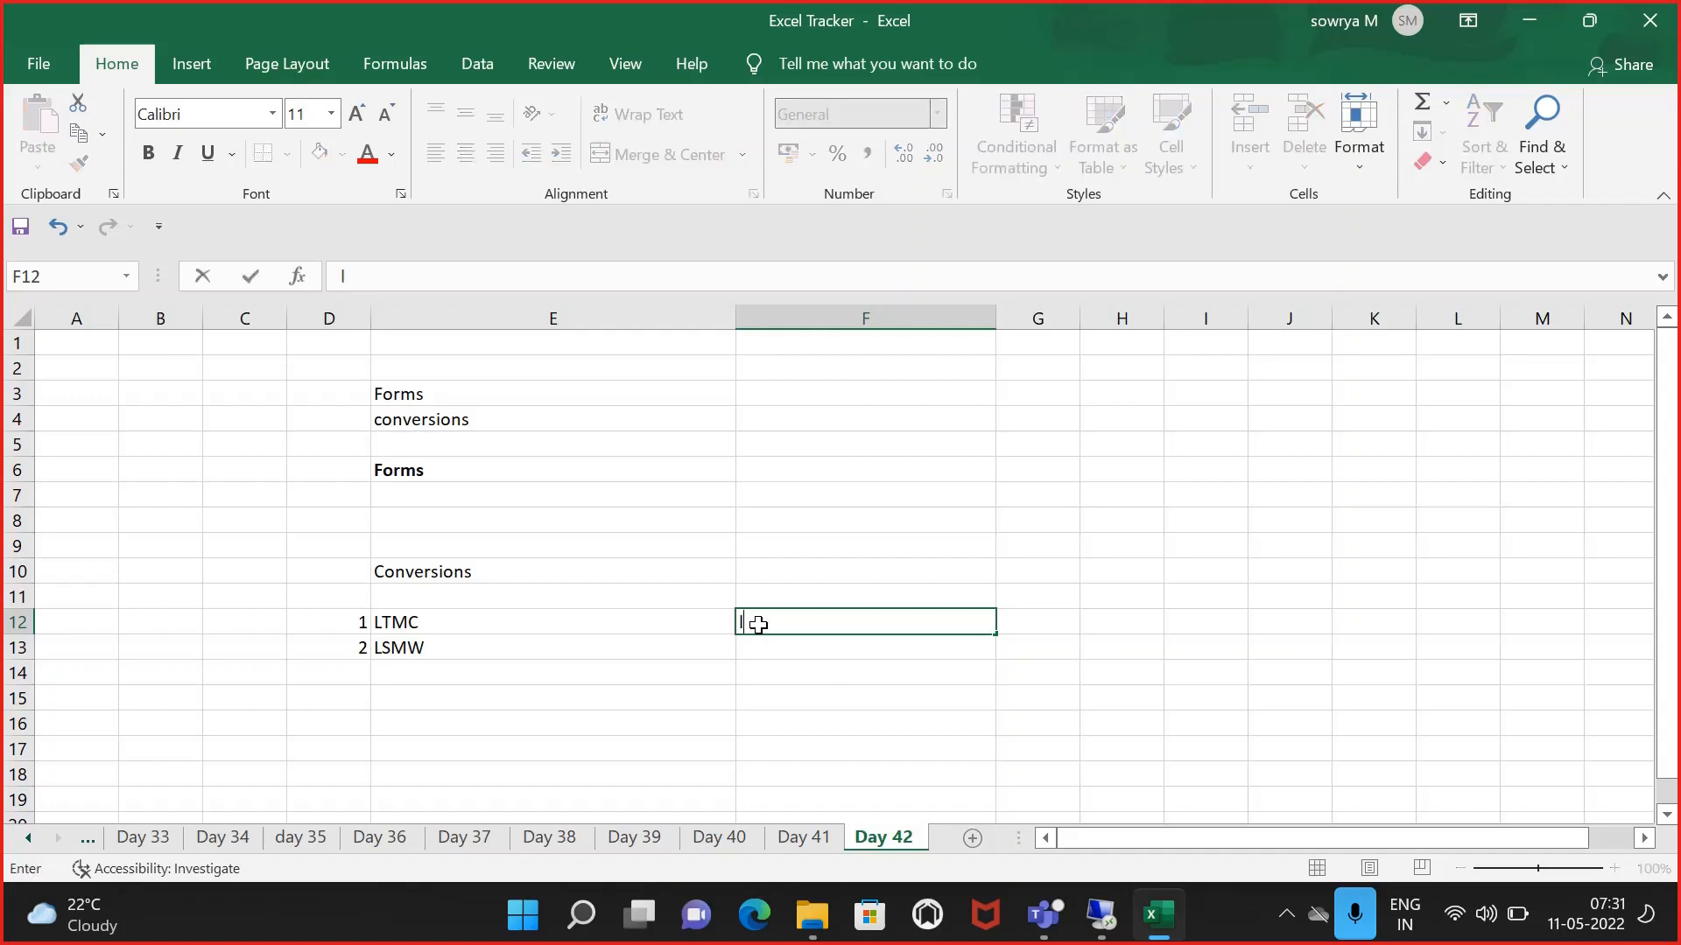
pyautogui.press('BackSpace')
pyautogui.press('BackSpace')
pyautogui.write('cy tran')
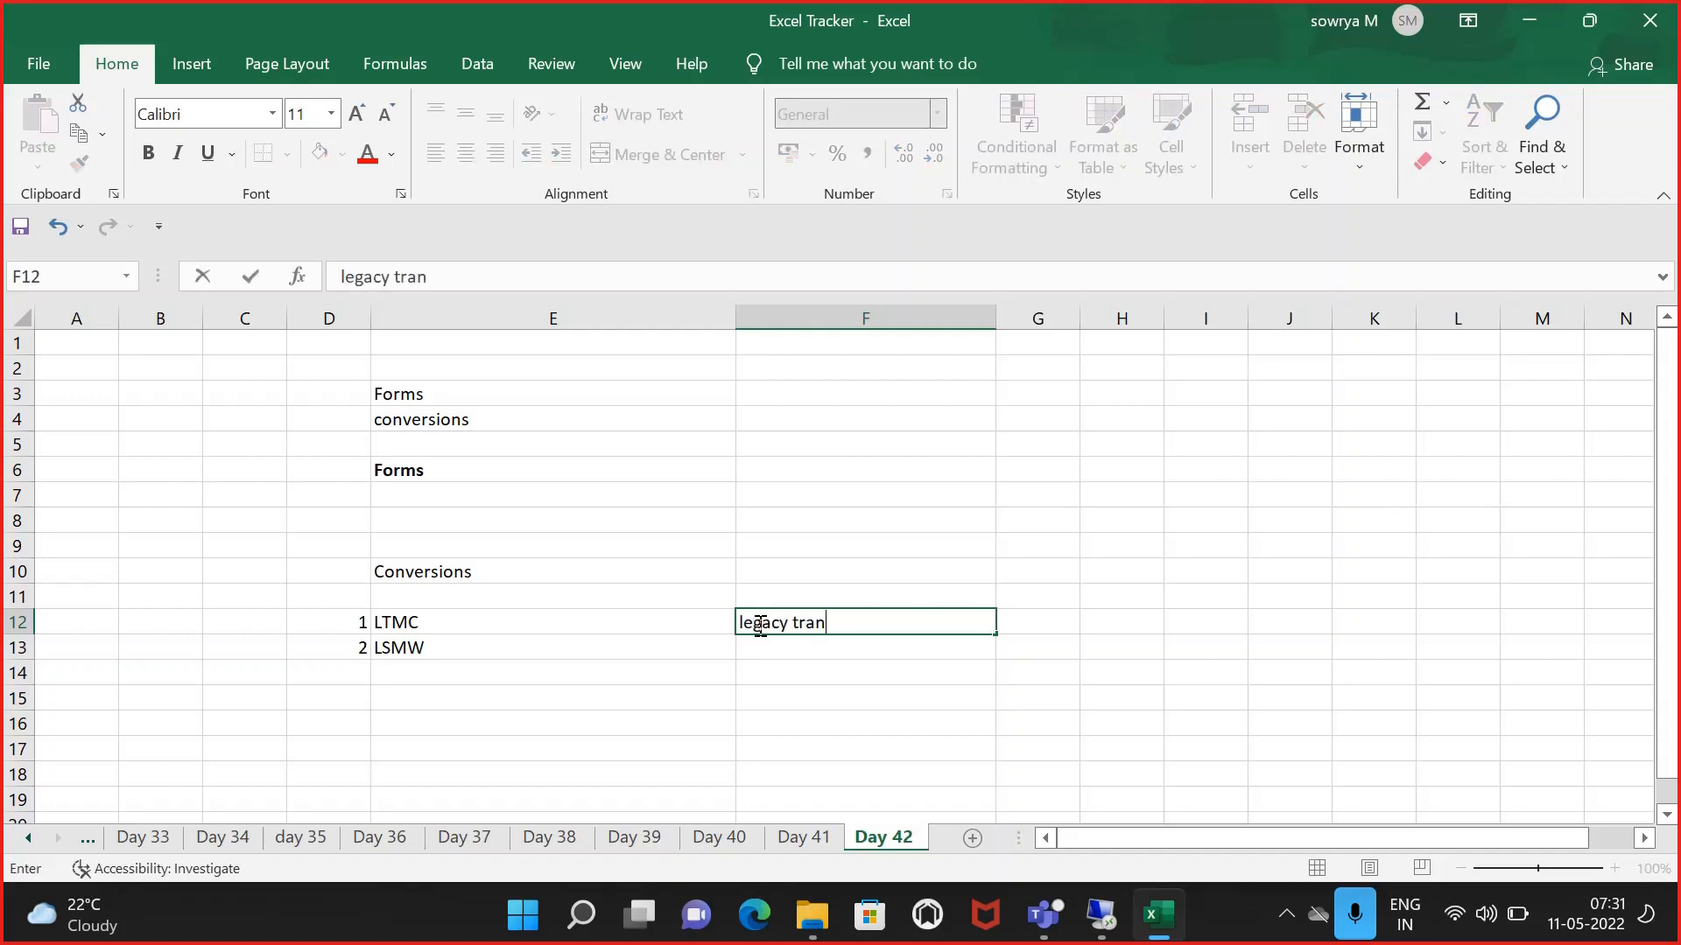
pyautogui.write('saction mi')
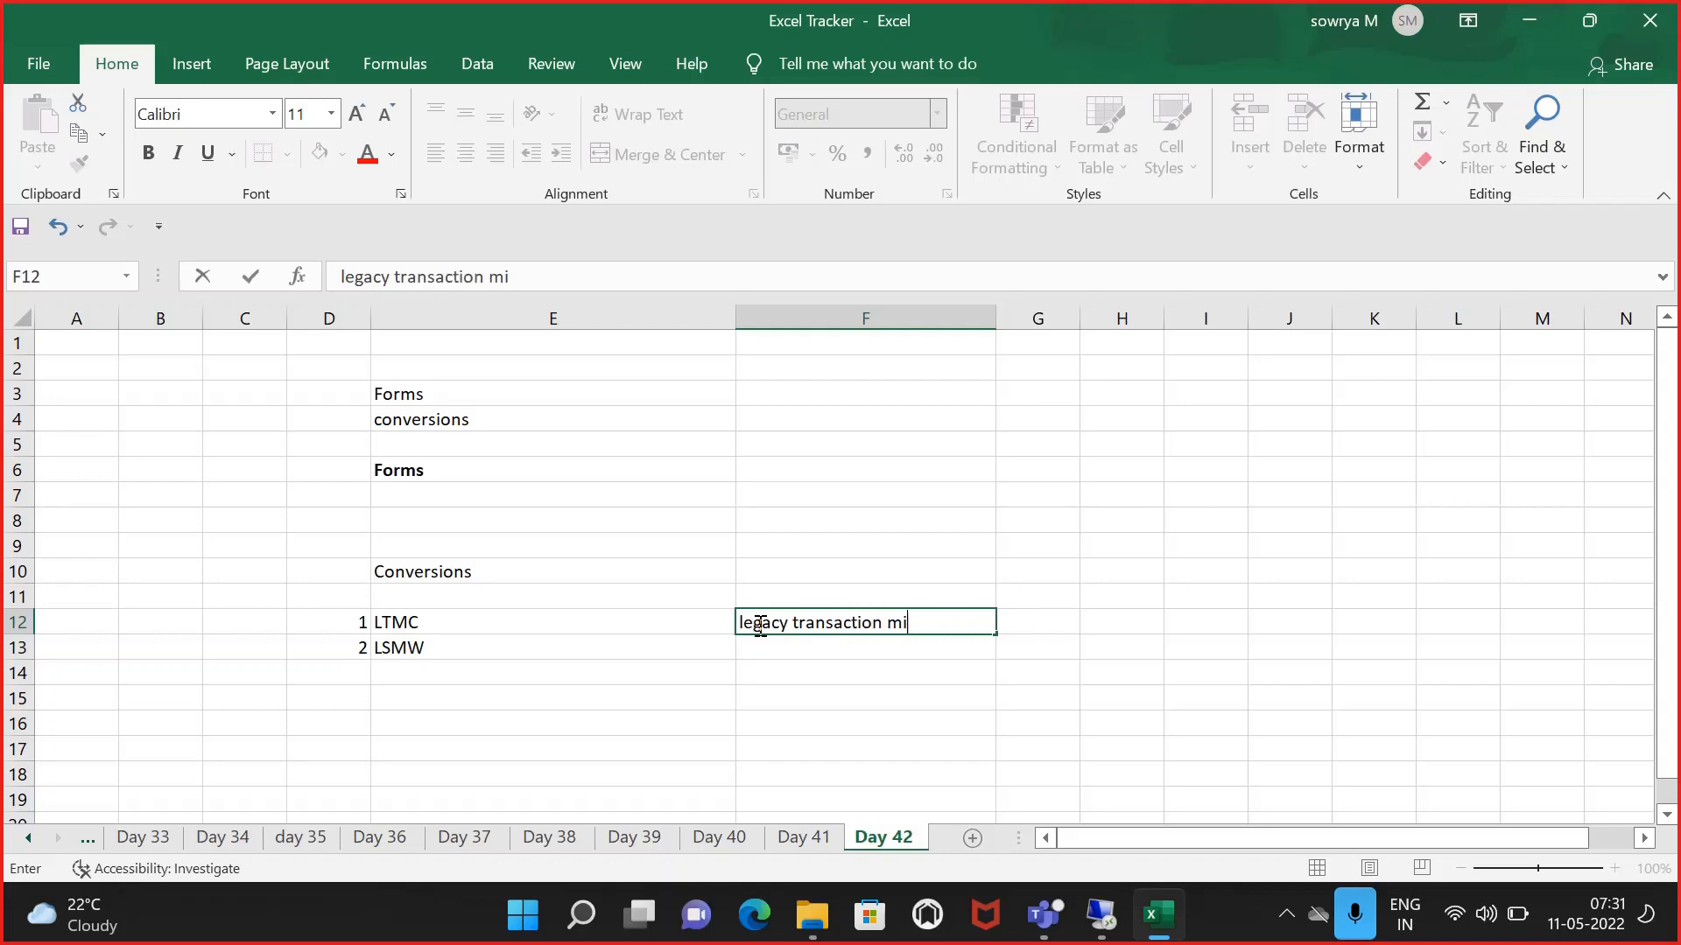
pyautogui.write('gratio cokc')
pyautogui.press('BackSpace')
pyautogui.press('BackSpace')
pyautogui.write('ckpit')
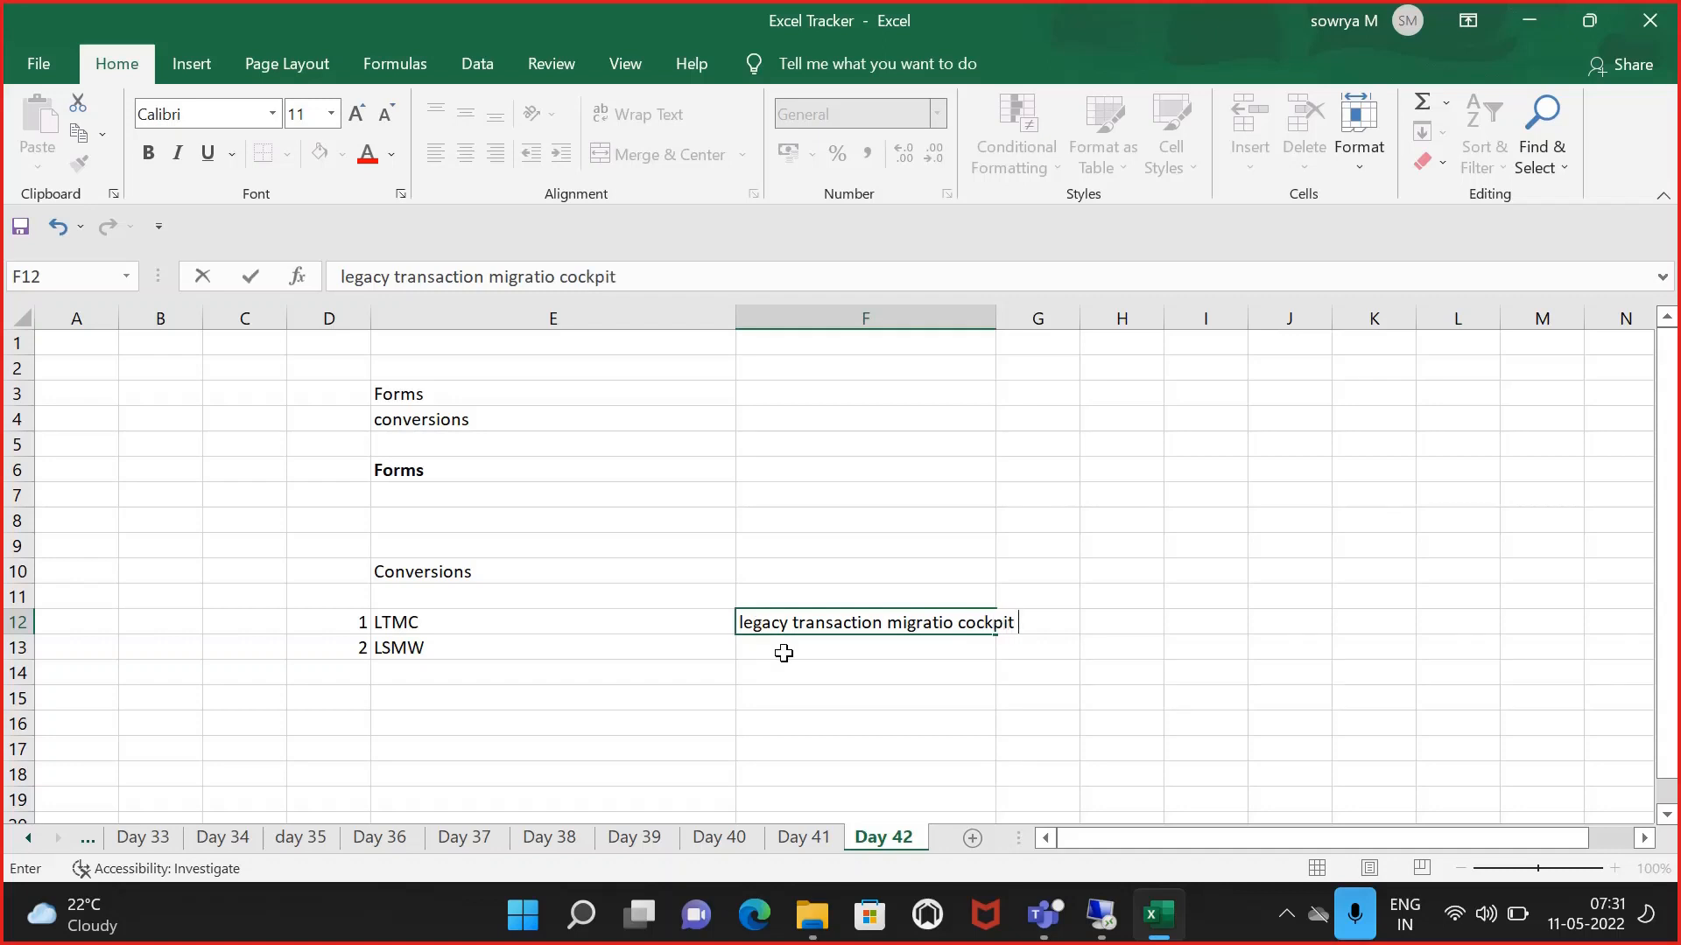
# - Enter "legacy system migration work bench" in F13 for LSMW and widen column F to fit the text
pyautogui.click(780, 653)
pyautogui.write('legayc')
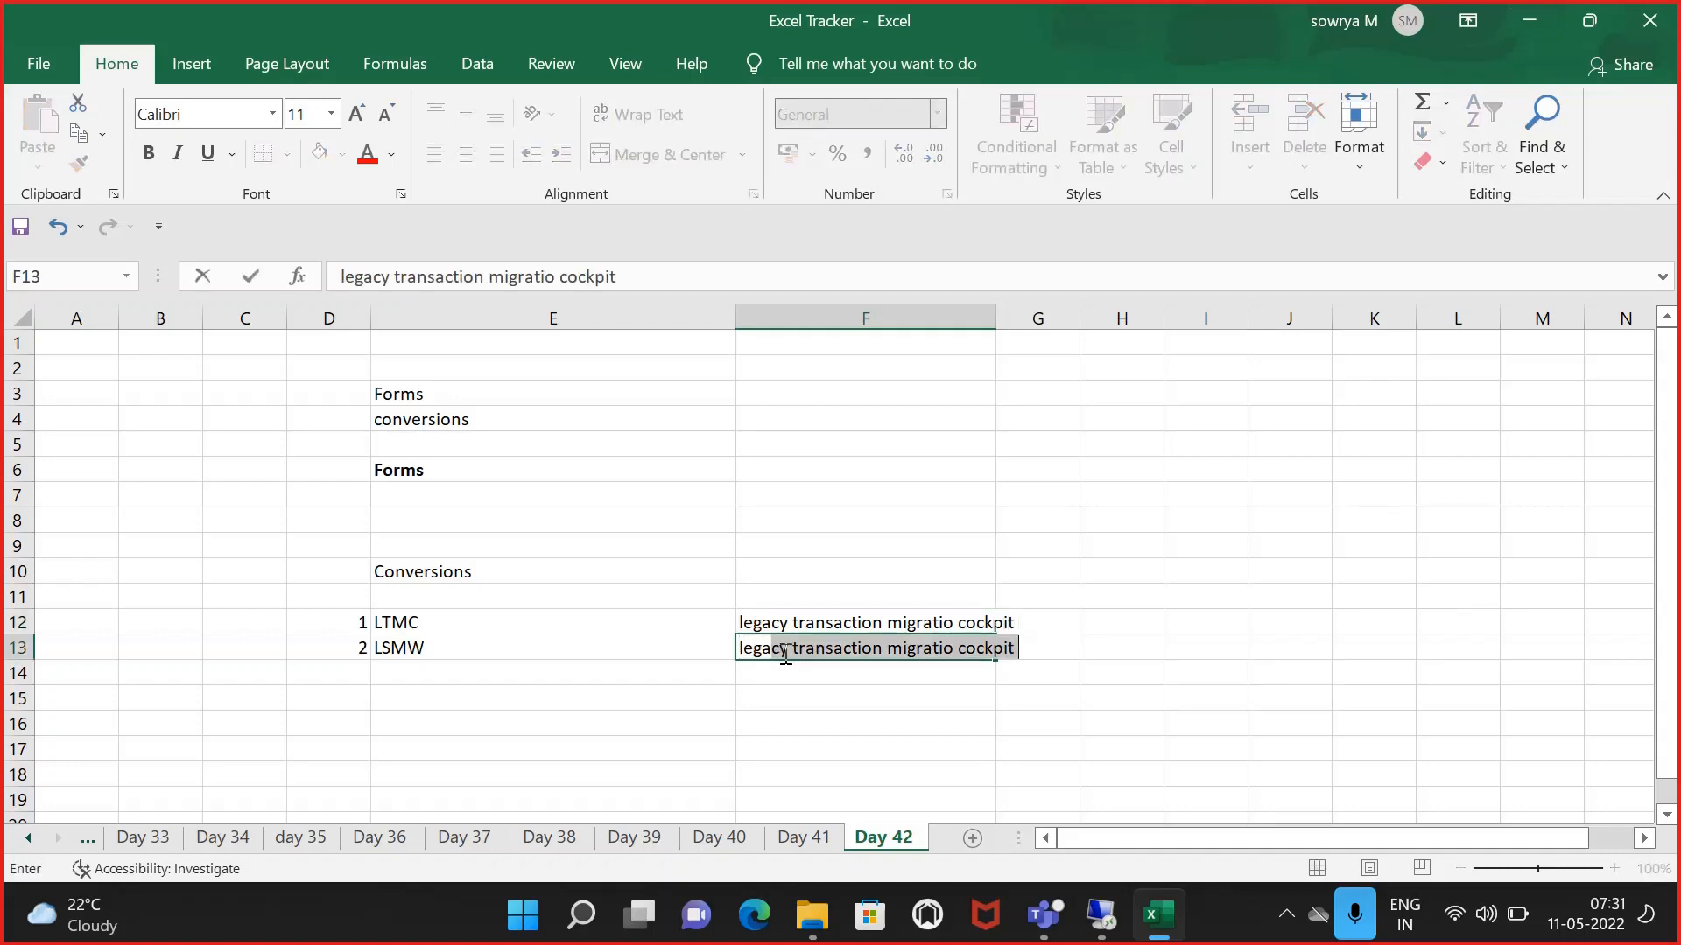
pyautogui.press('BackSpace')
pyautogui.press('BackSpace')
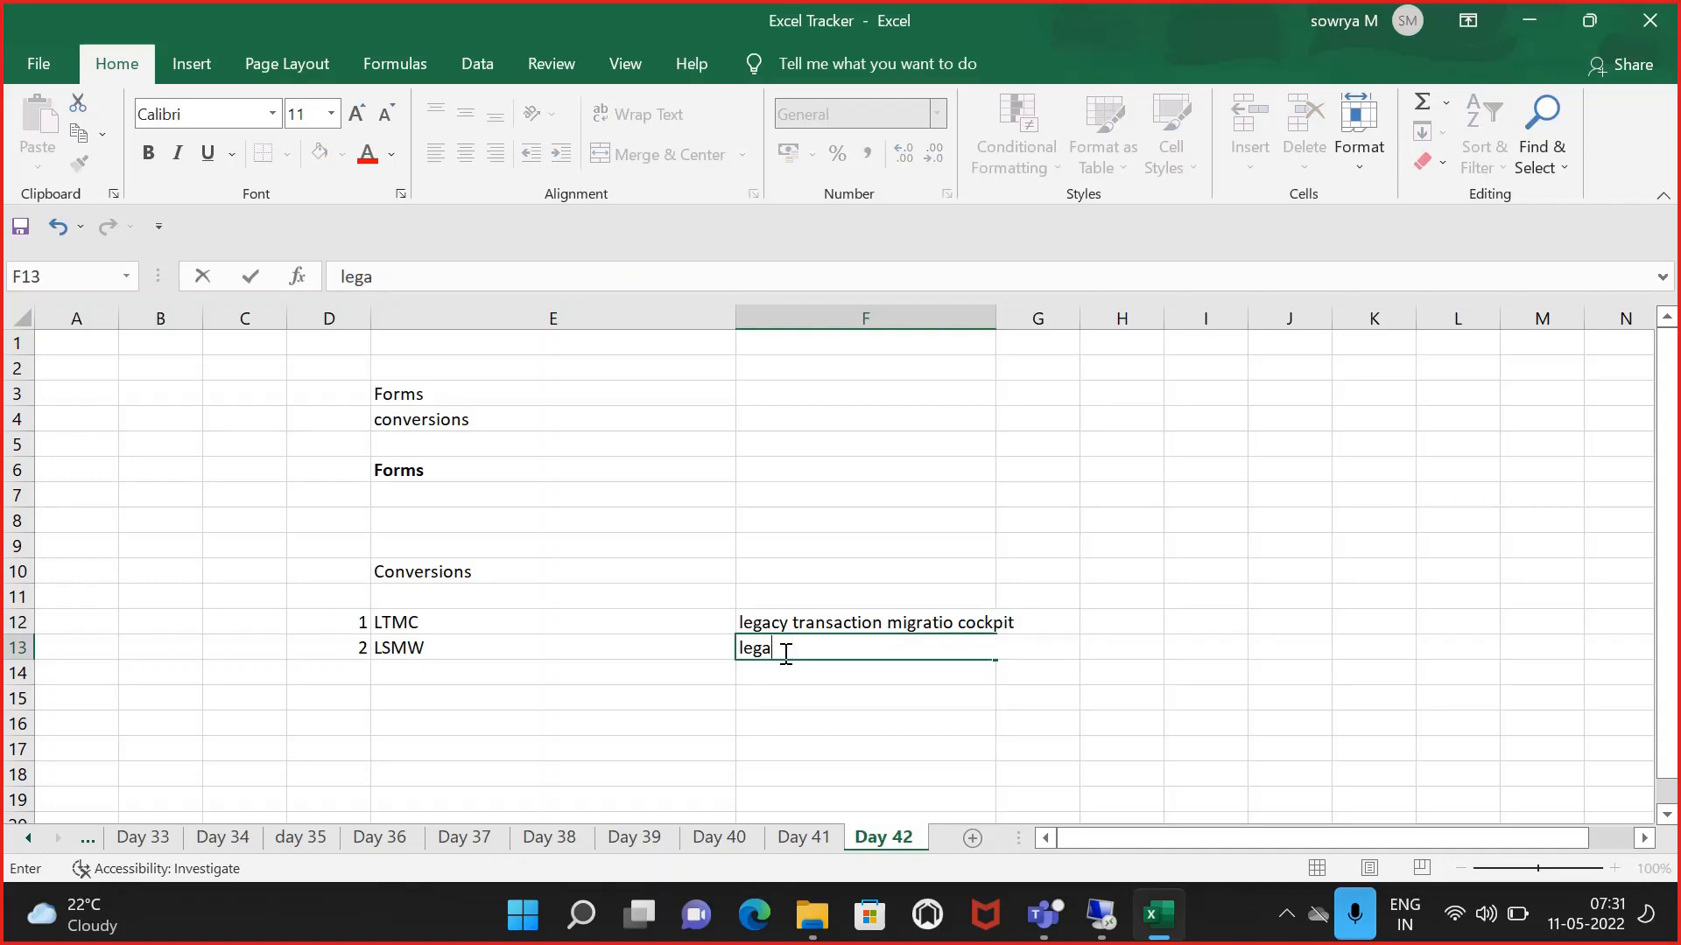
pyautogui.write('cy system migra')
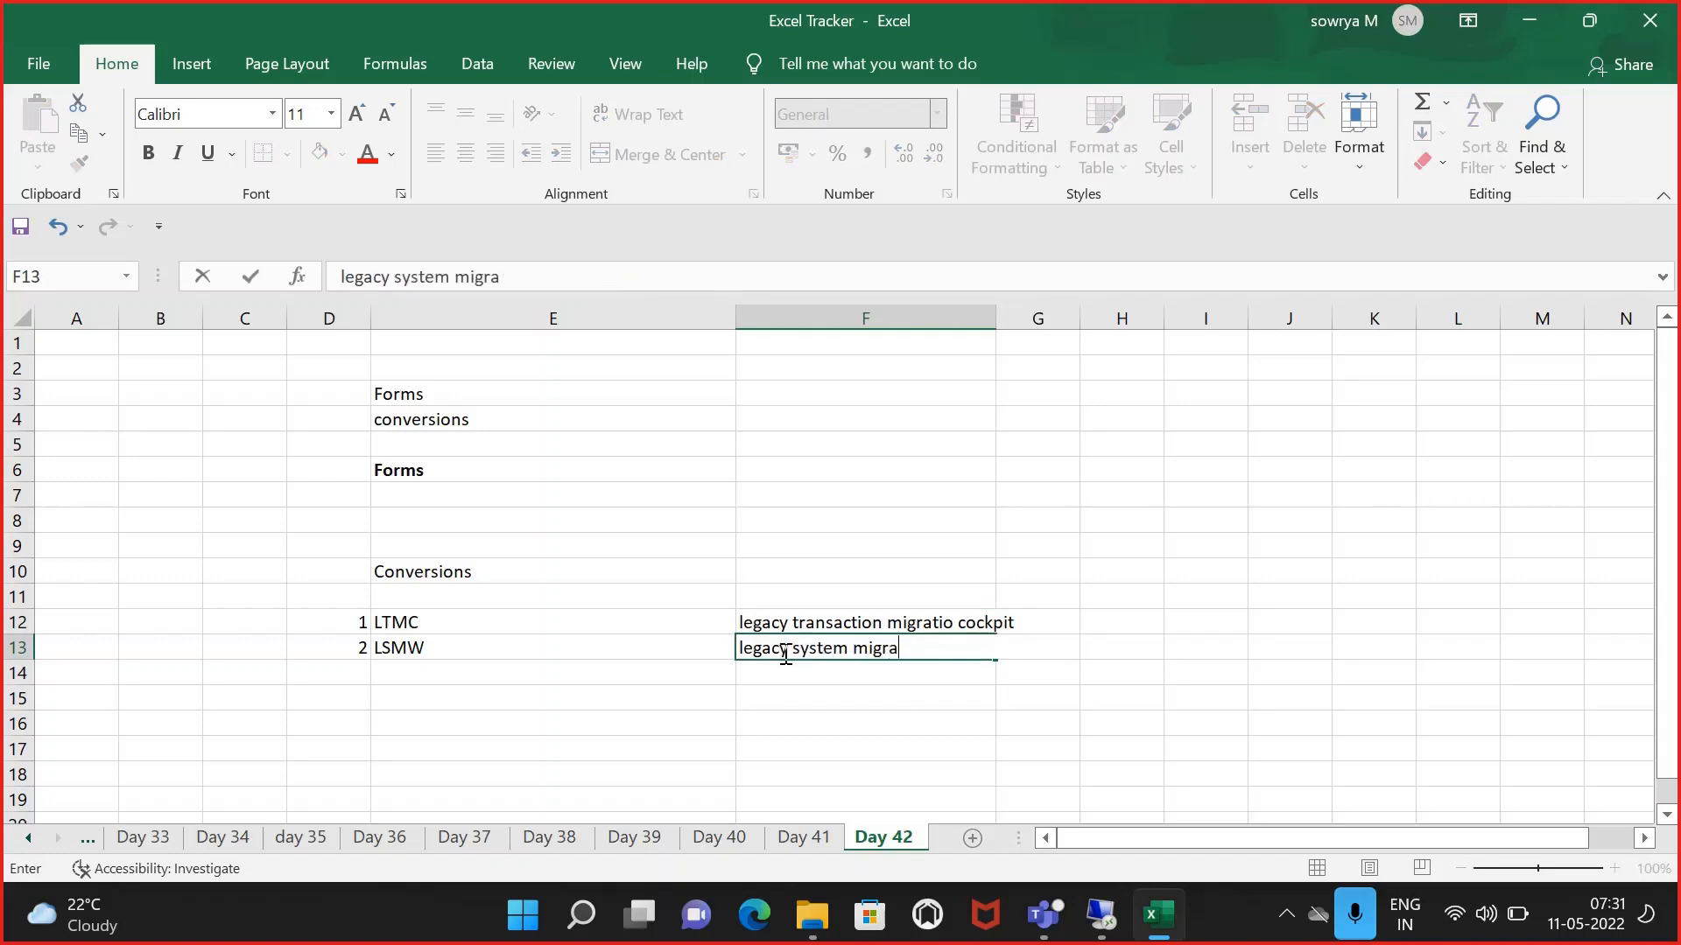
pyautogui.write('tion work bena')
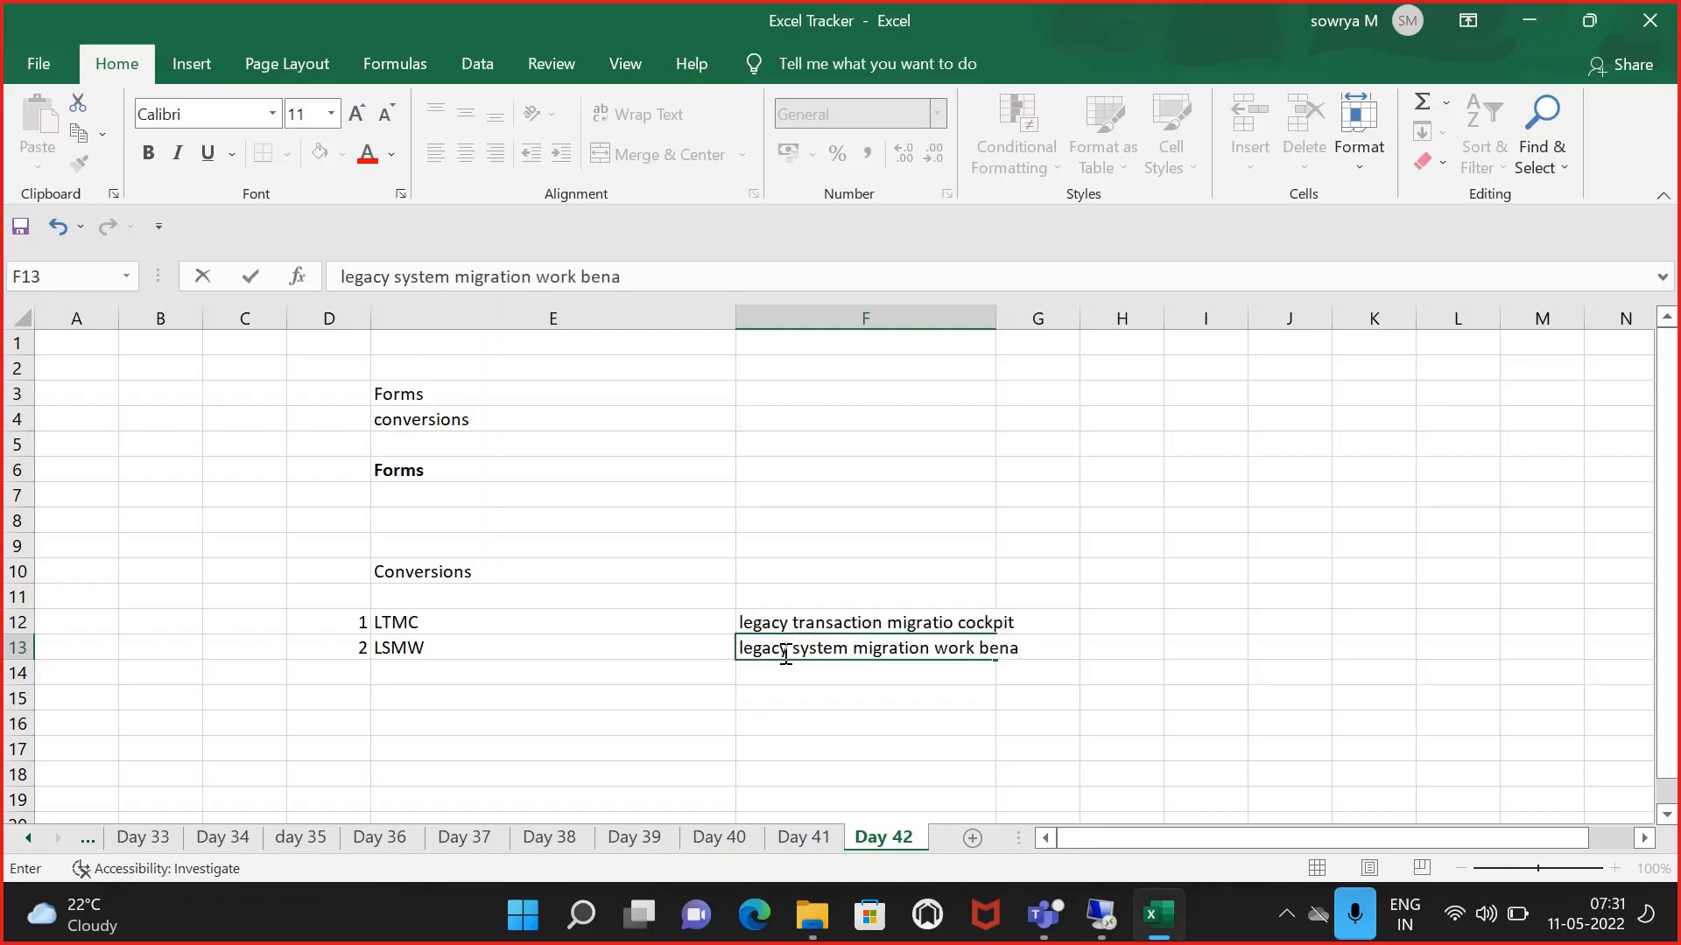
pyautogui.press('BackSpace')
pyautogui.write('ch')
pyautogui.click(886, 471)
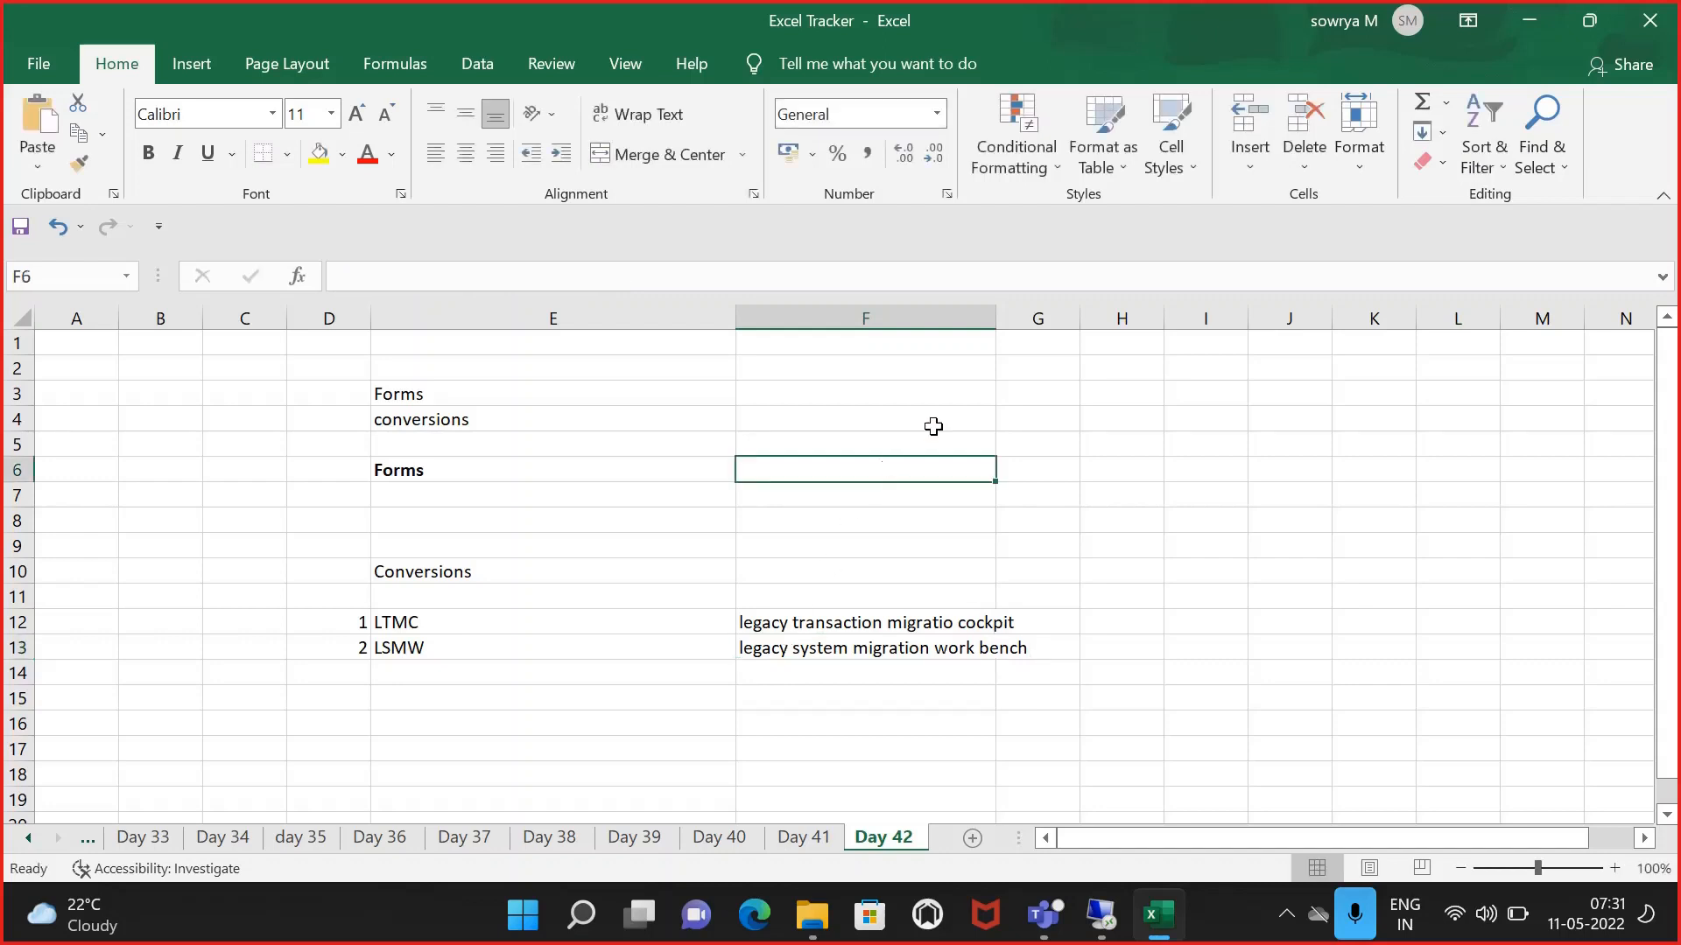
pyautogui.moveTo(989, 328); pyautogui.dragTo(1052, 338)
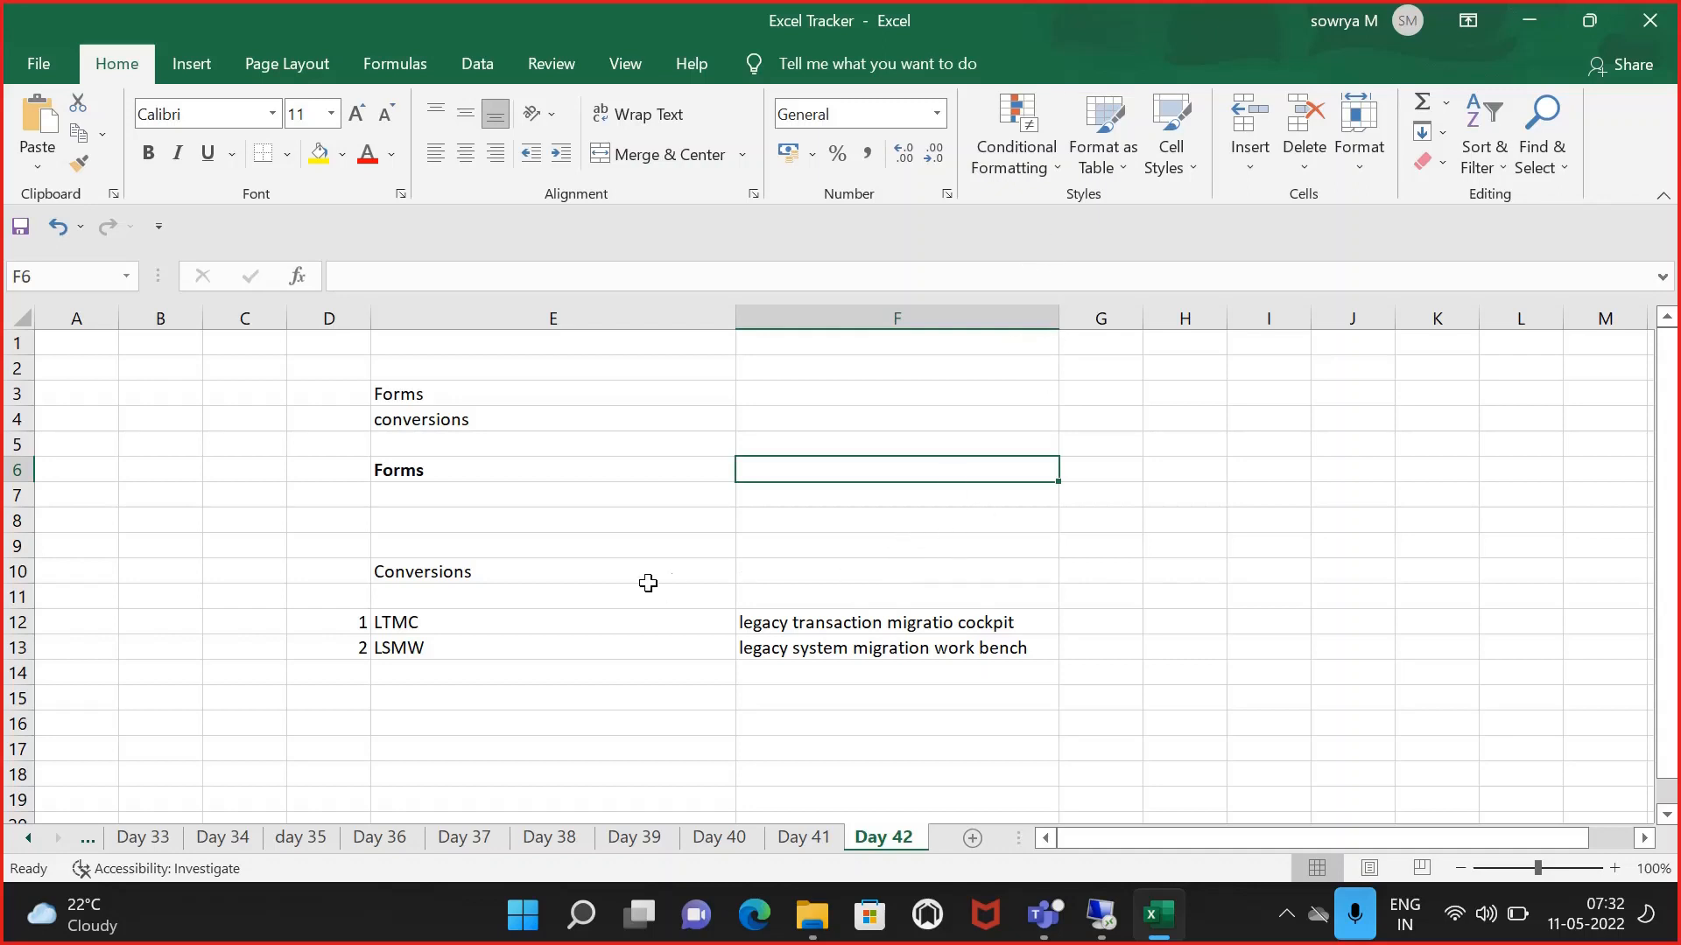
# - Enter LTMC in E16 with its purpose "upload Material master" in F16
pyautogui.click(455, 640)
pyautogui.click(431, 743)
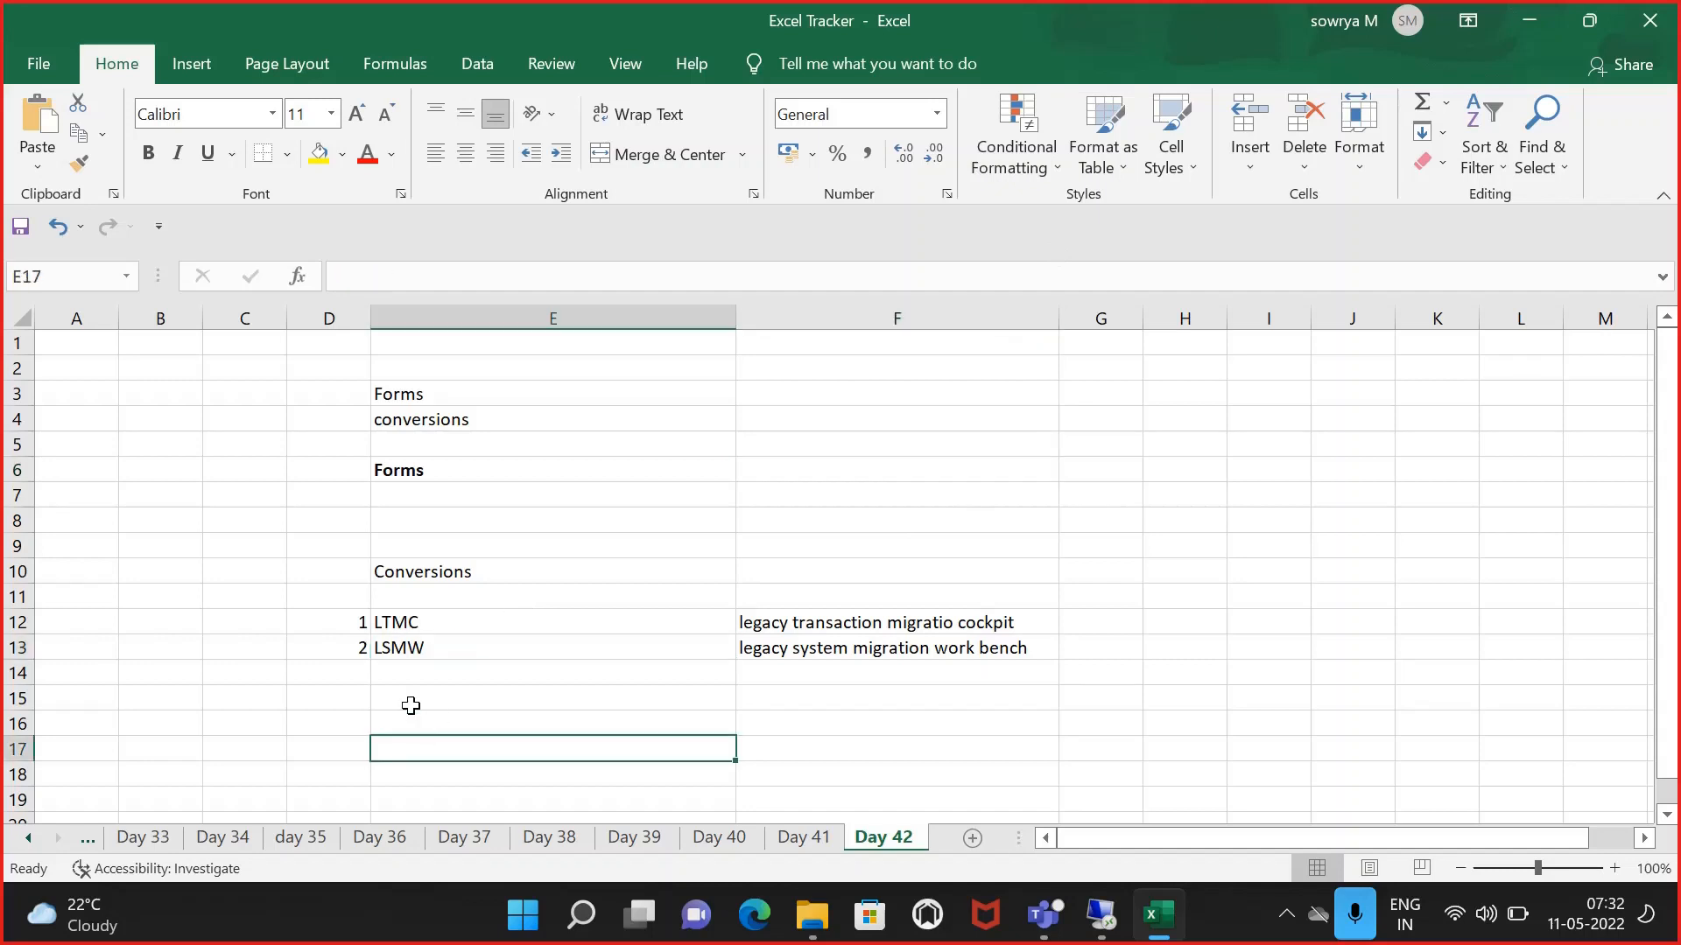
pyautogui.click(411, 706)
pyautogui.click(404, 721)
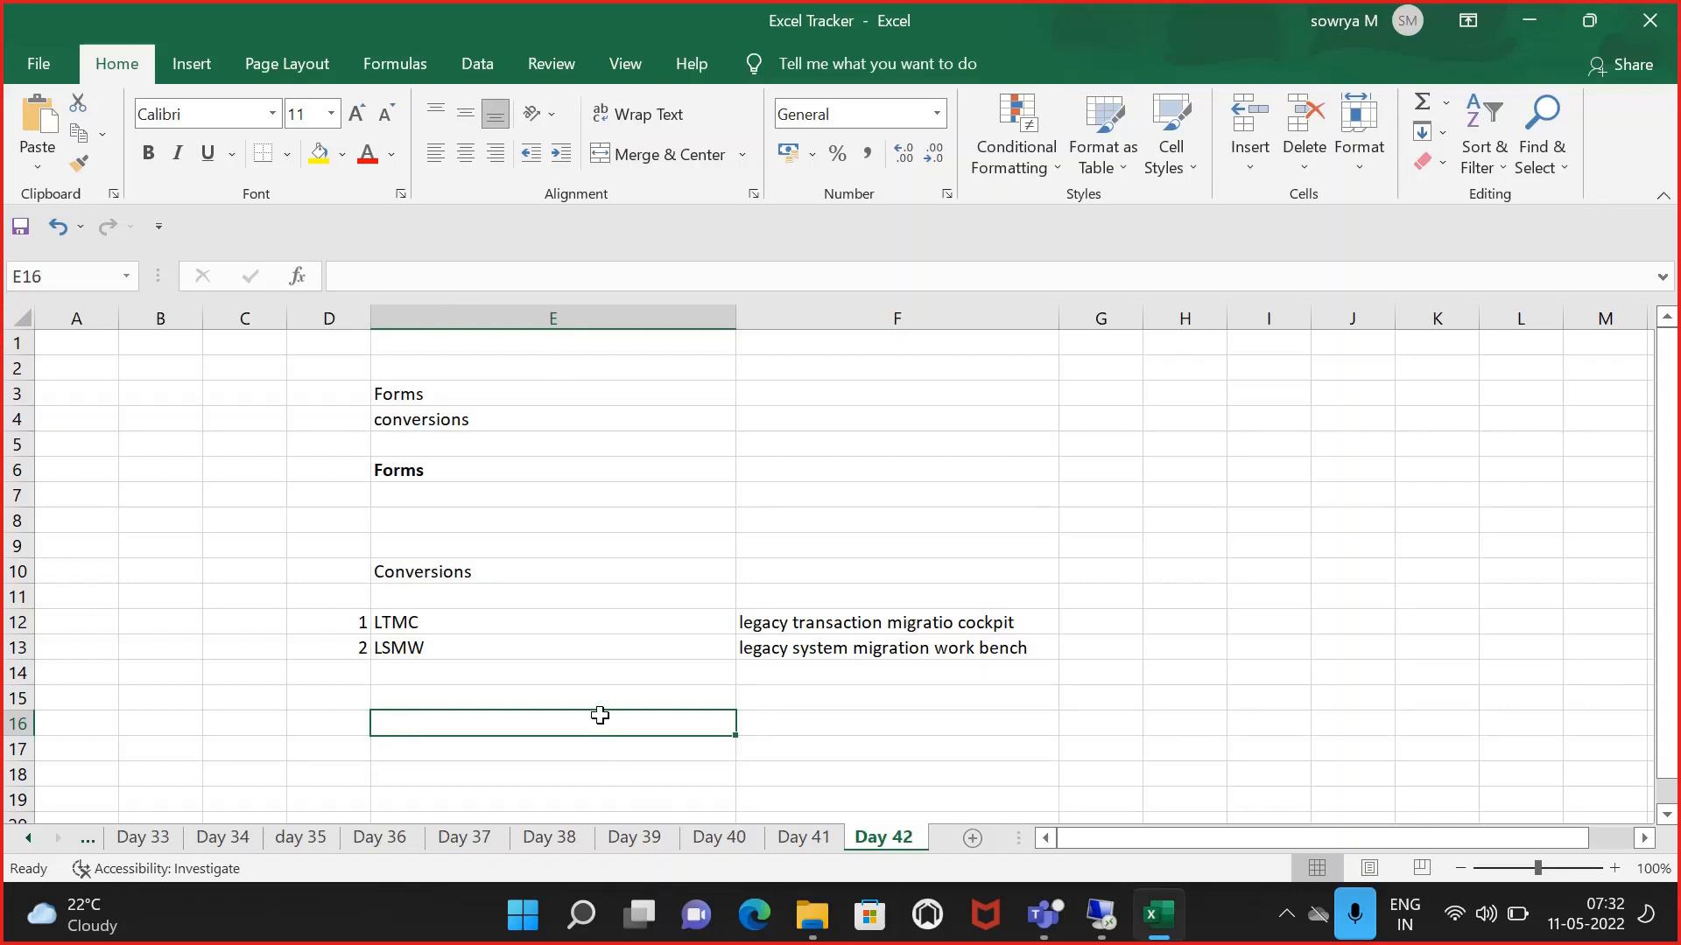
pyautogui.write('LTMC')
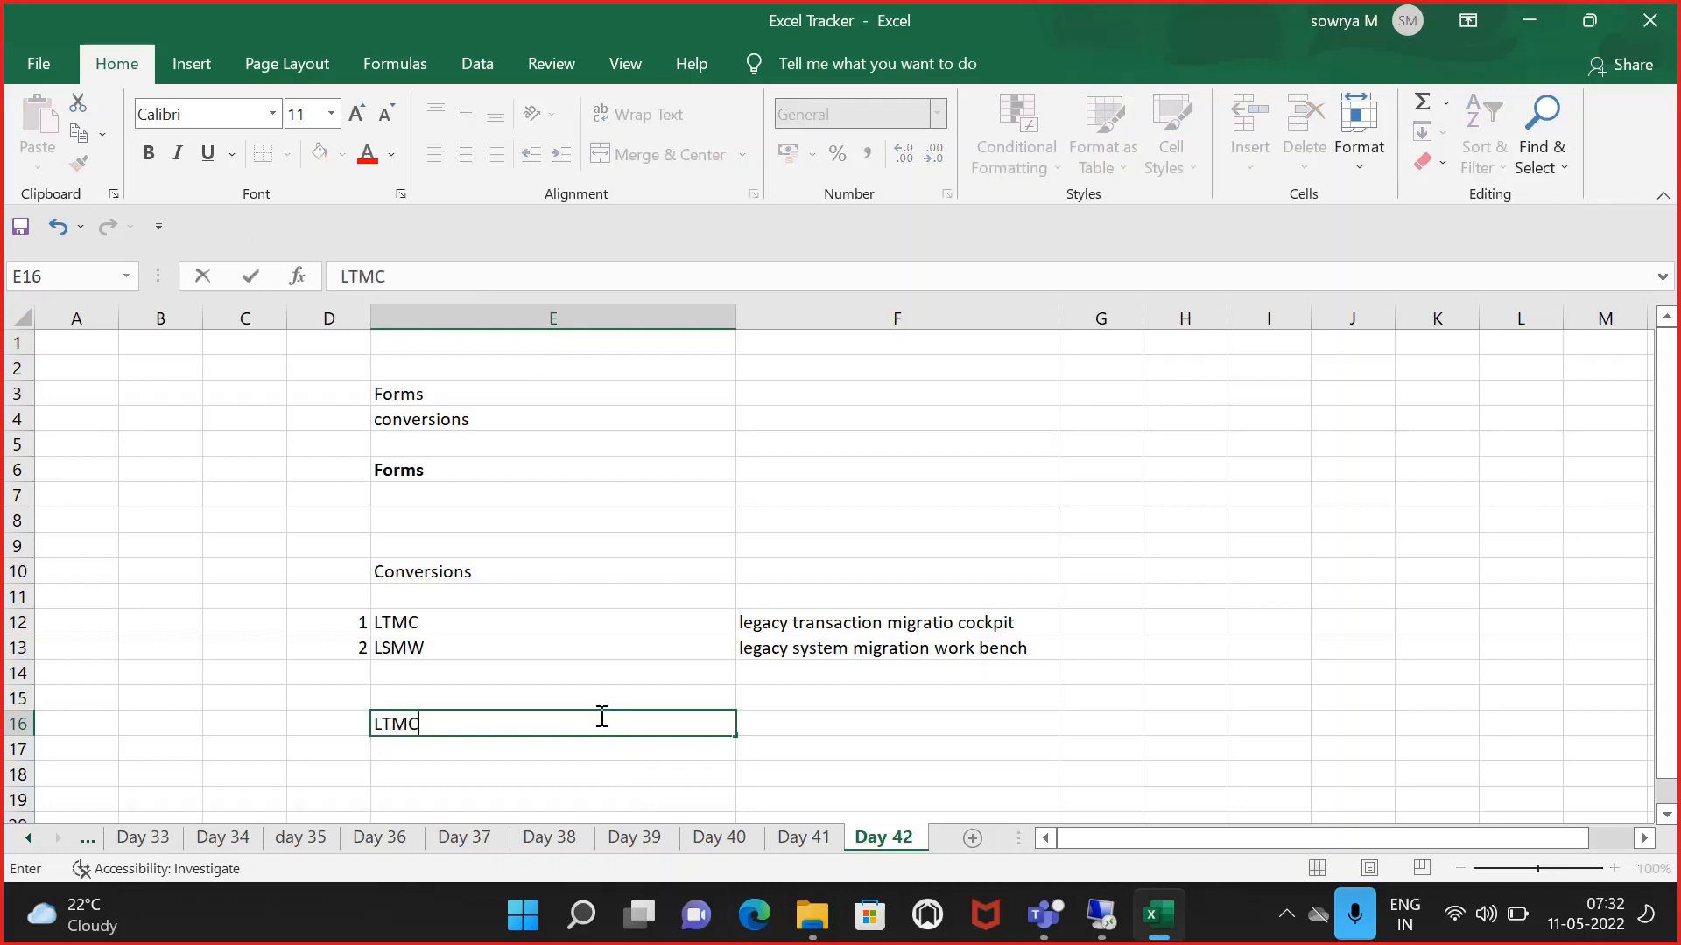
pyautogui.press('Tab')
pyautogui.write('upo')
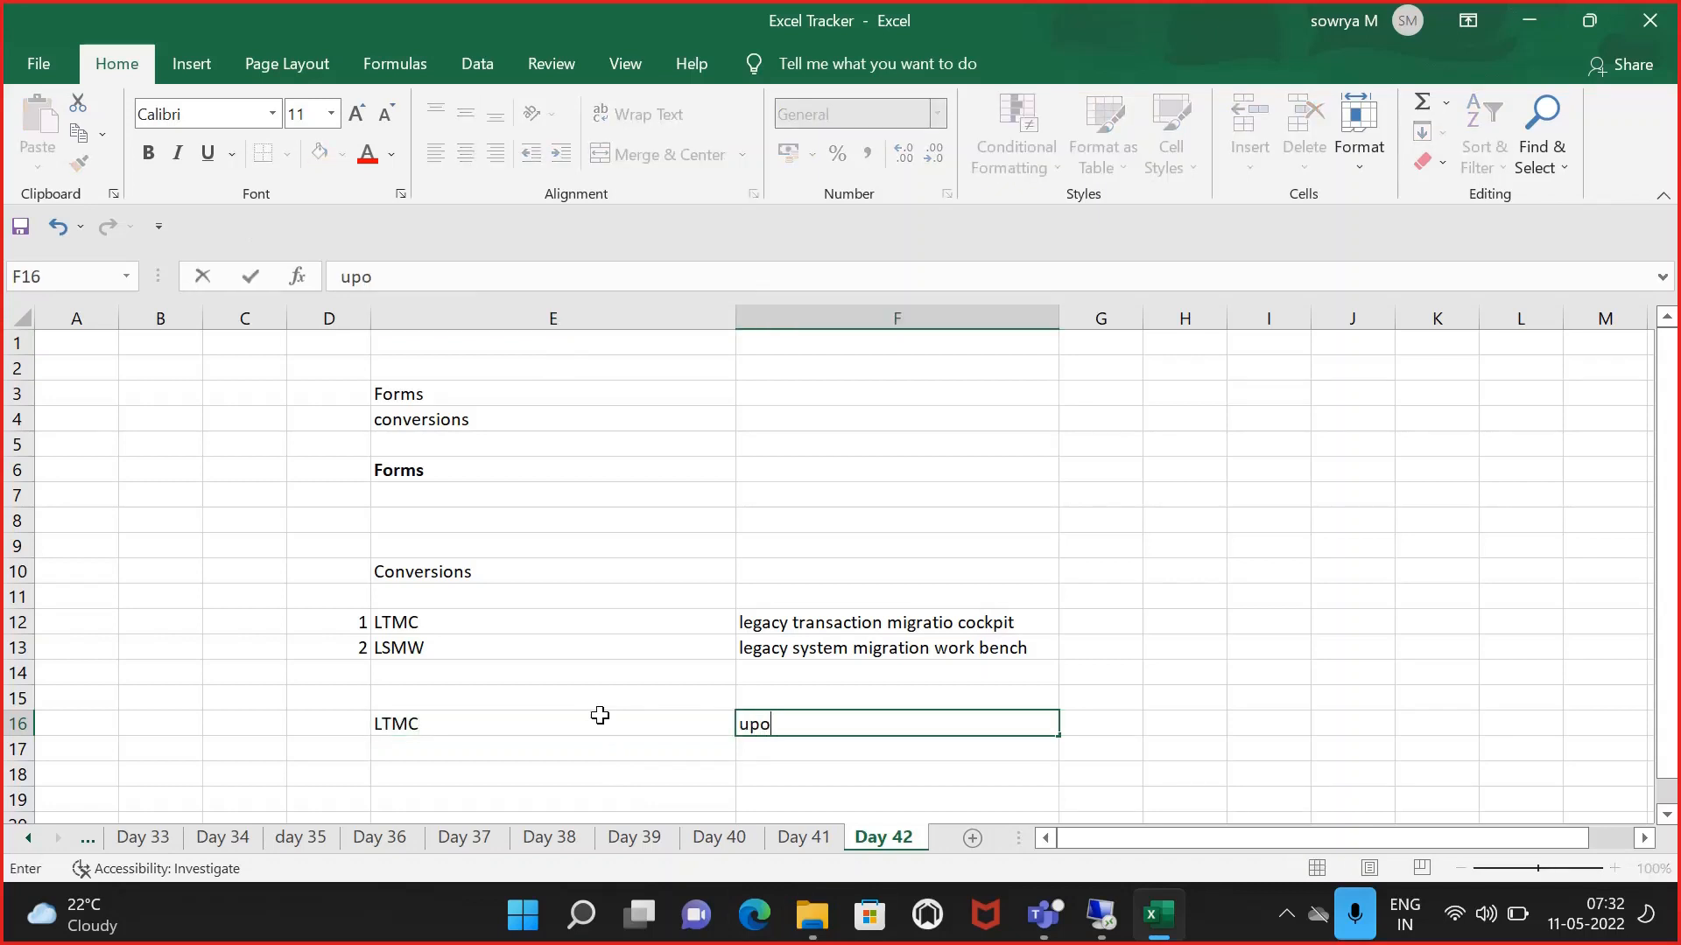
pyautogui.press('BackSpace')
pyautogui.write('load Materia')
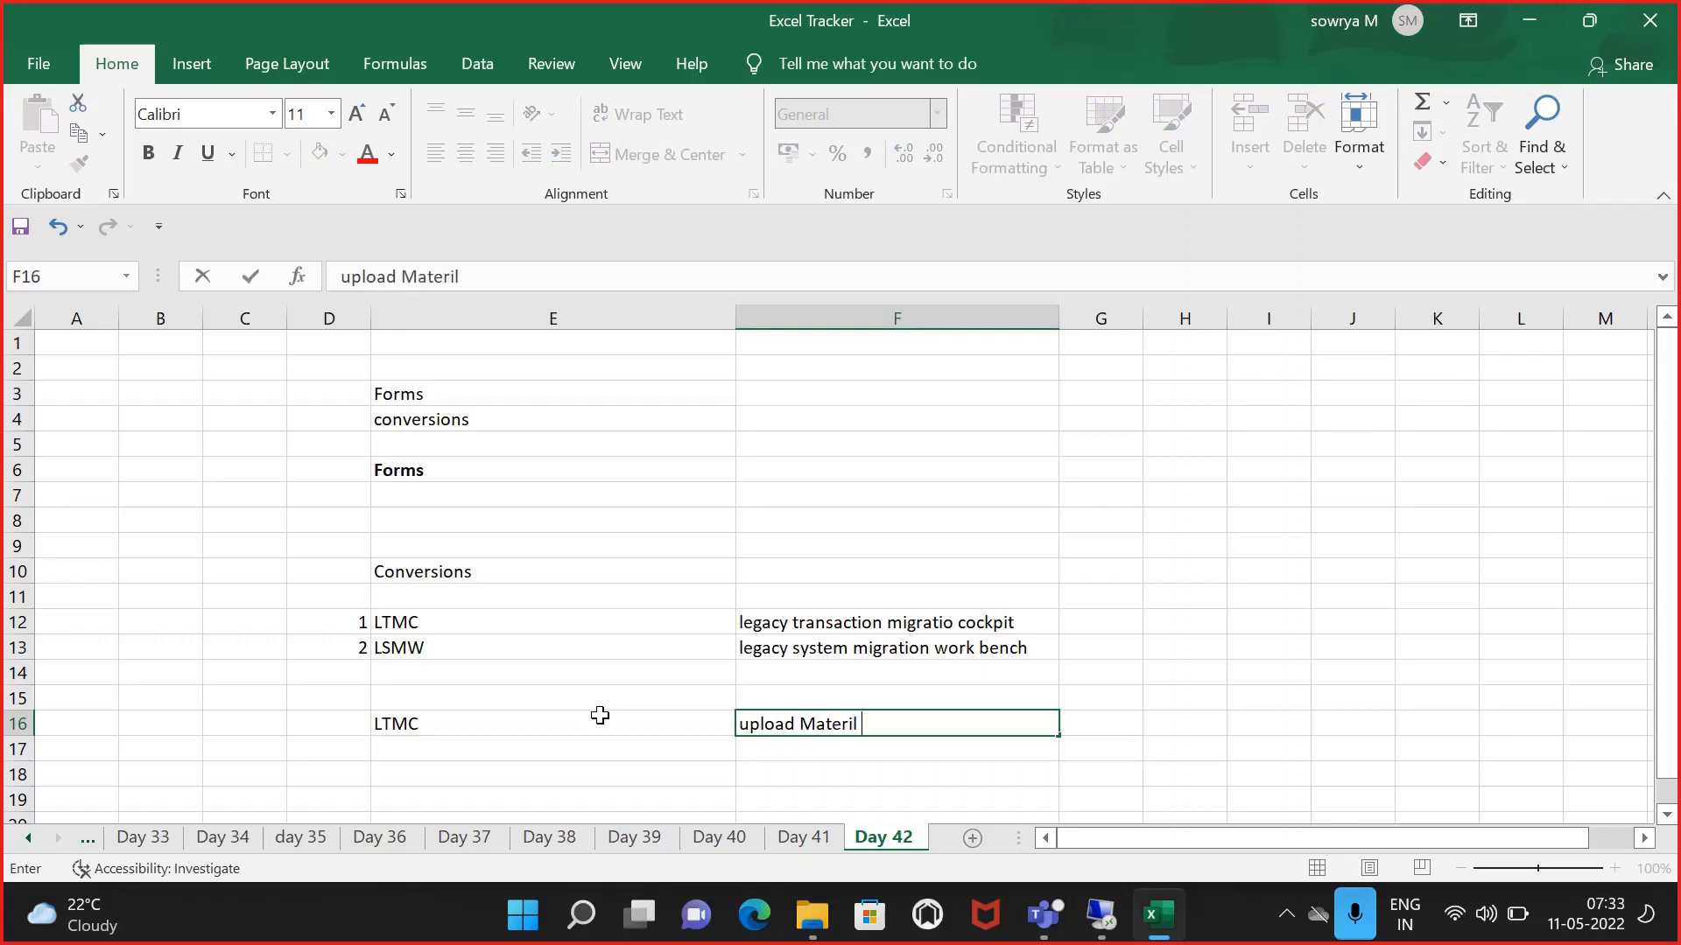
pyautogui.write('l master')
# - Enter LSMW in E17 with its purpose "Uplaod work center master data" in F17
pyautogui.scroll(-1, 599, 716)
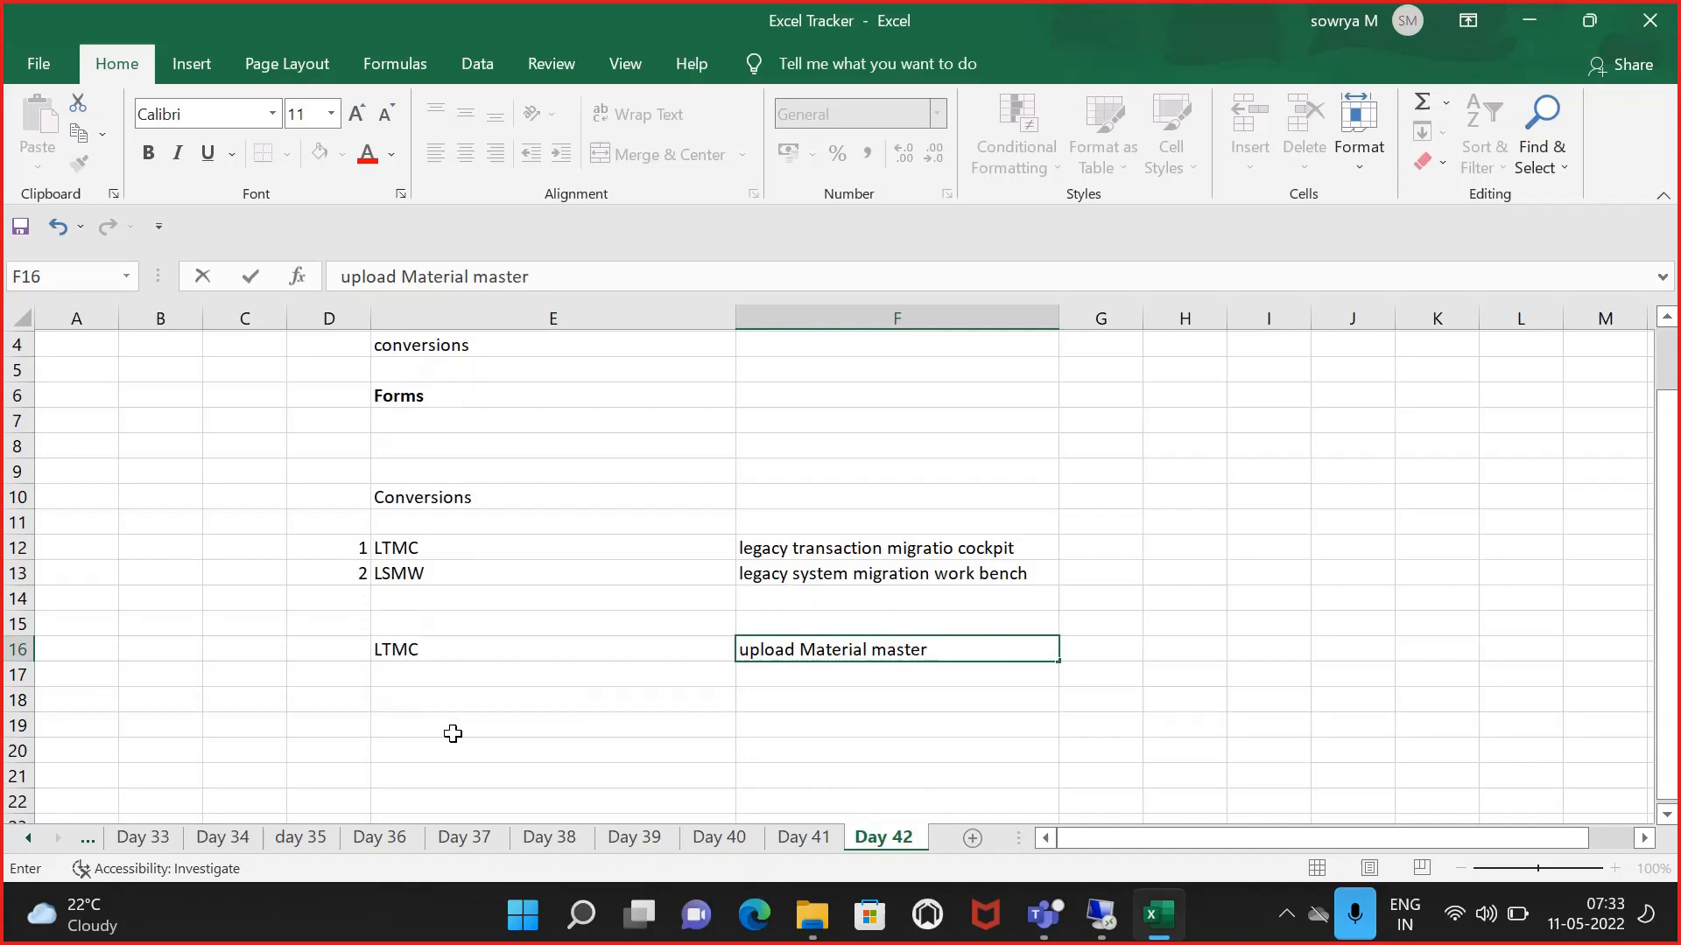
pyautogui.click(409, 679)
pyautogui.write('LSMW')
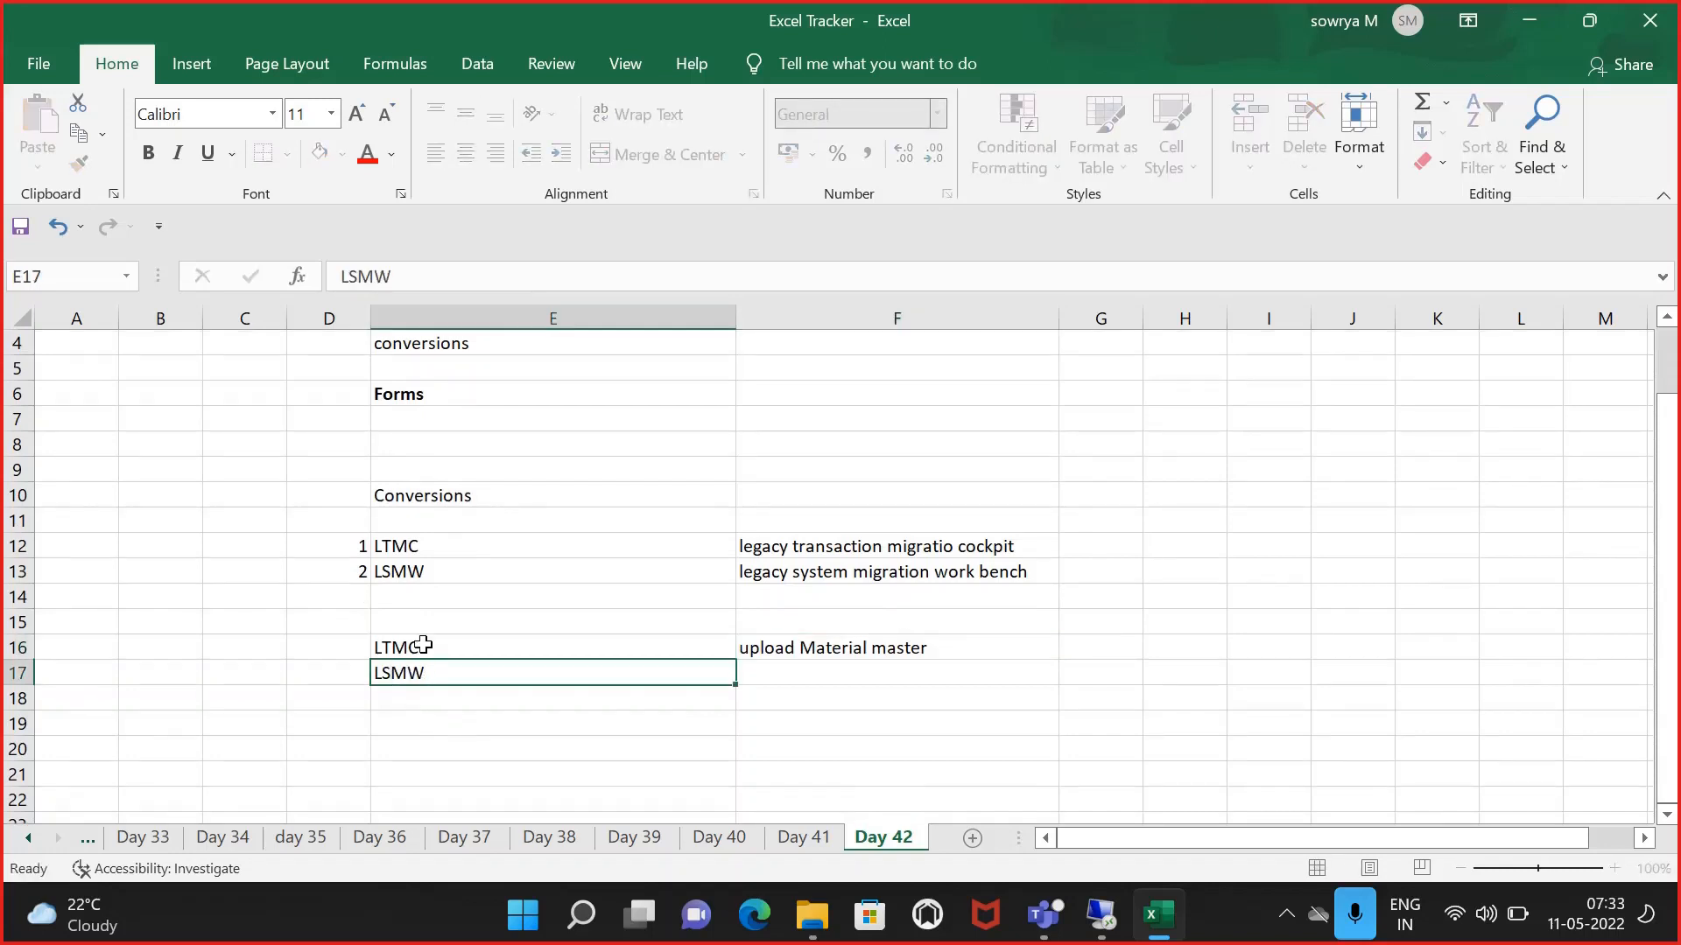
pyautogui.press('Tab')
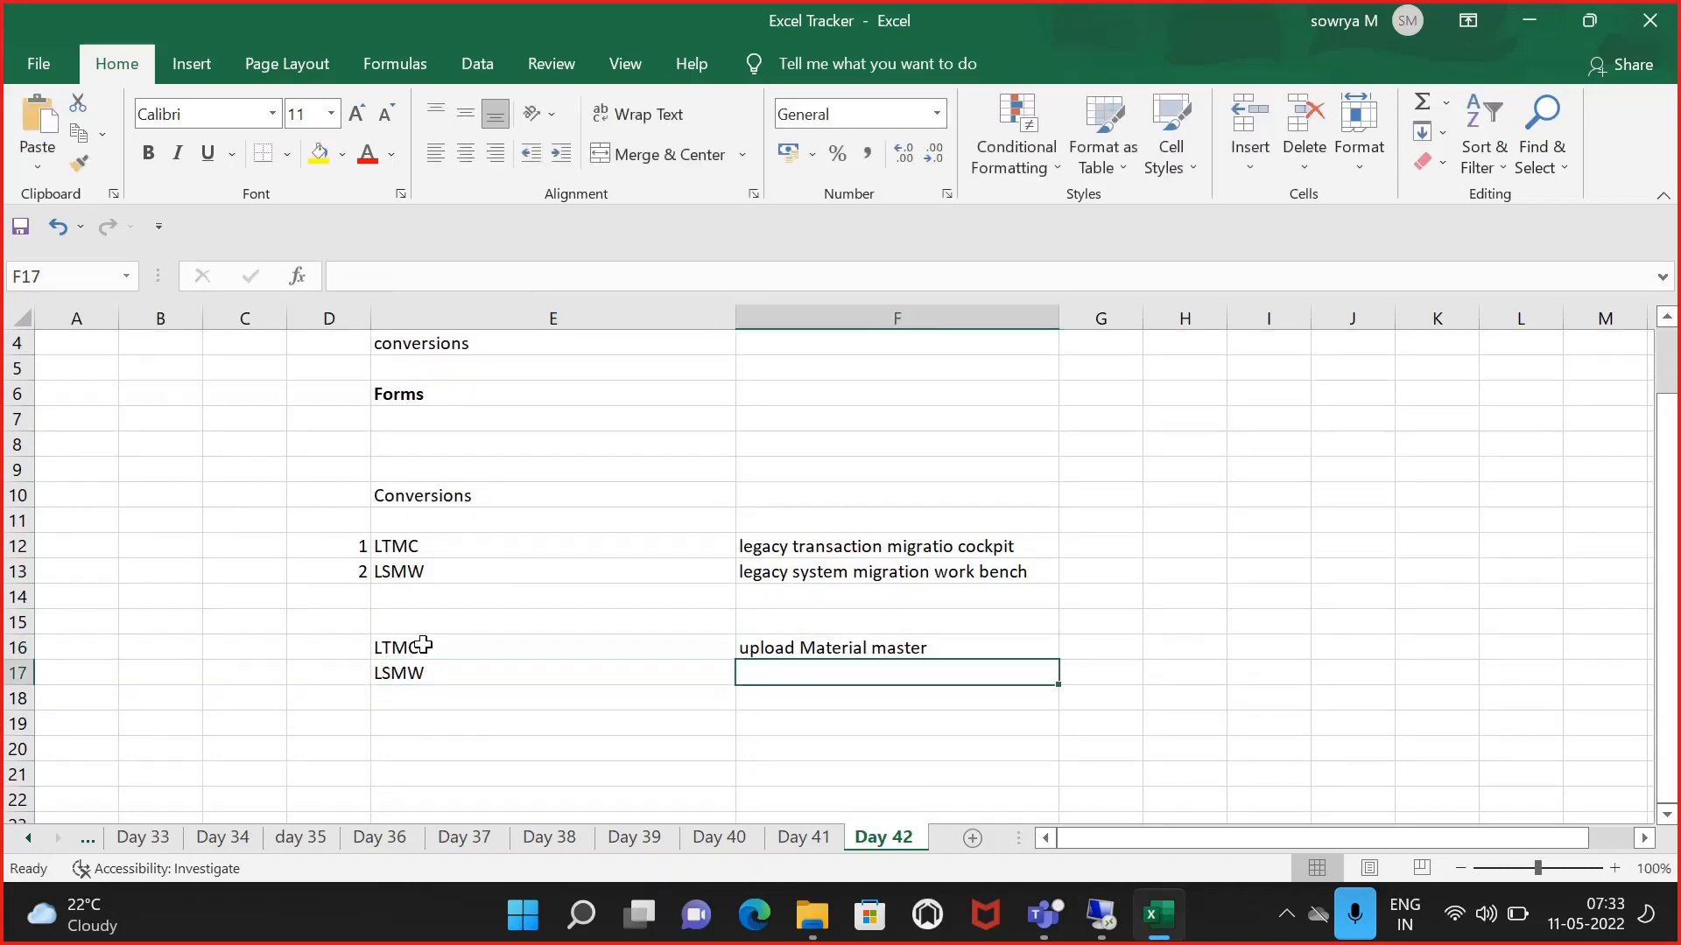
pyautogui.write('Uplaod wprk')
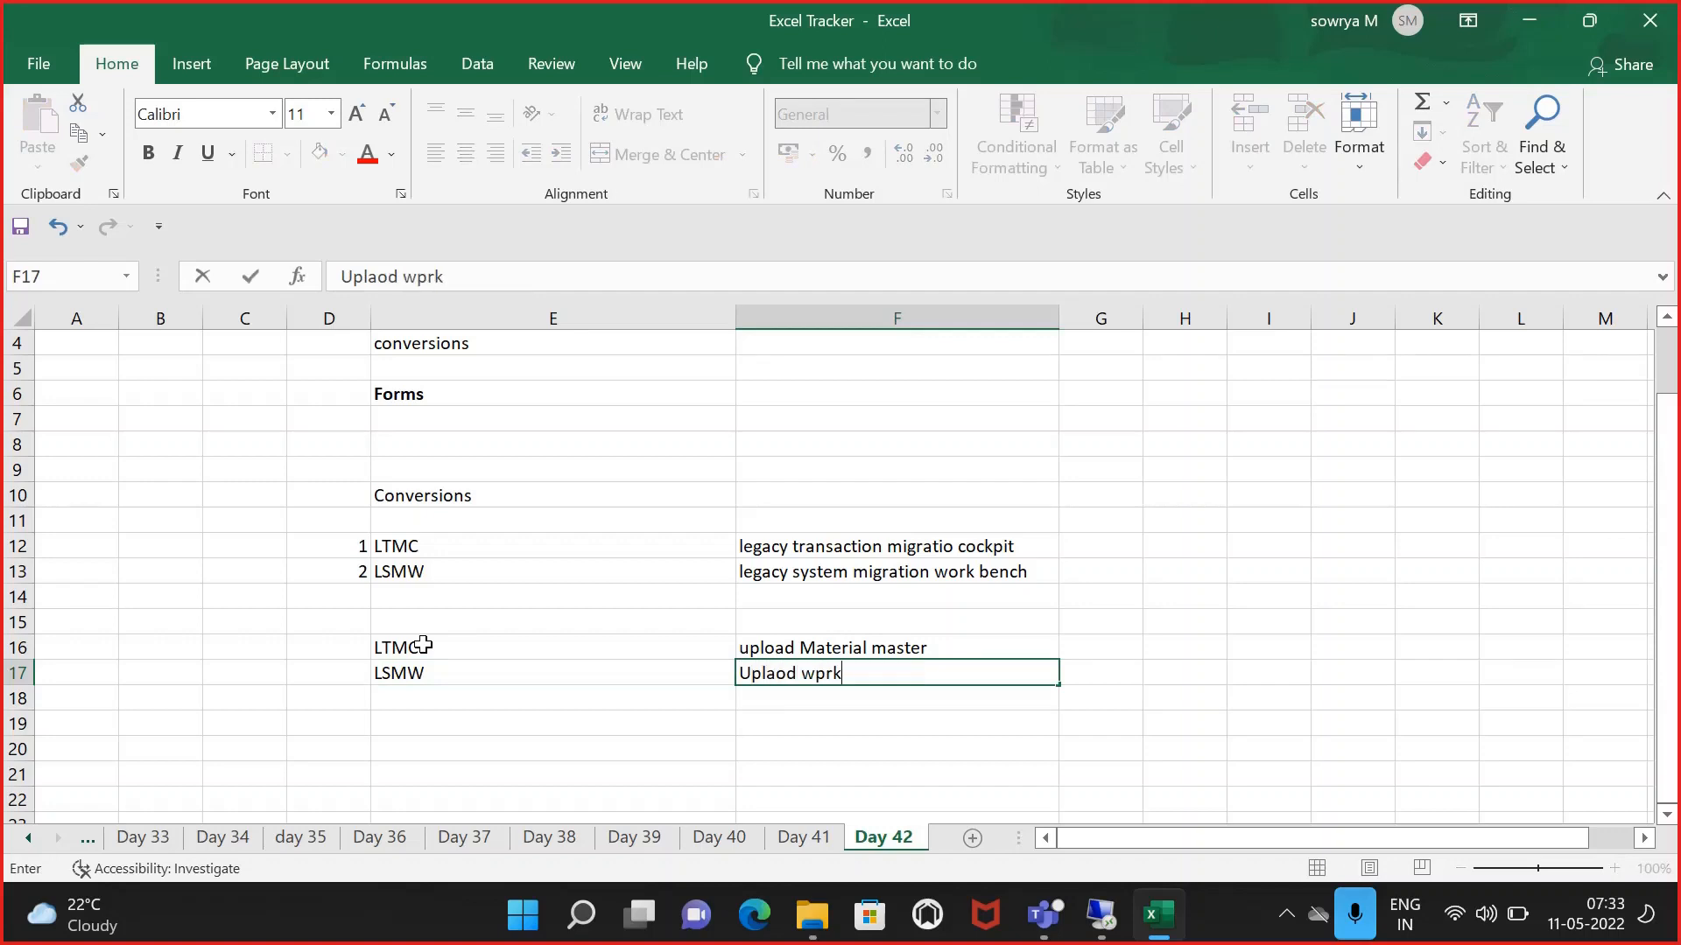
pyautogui.press('BackSpace')
pyautogui.press('BackSpace')
pyautogui.press('BackSpace')
pyautogui.write('ork center master')
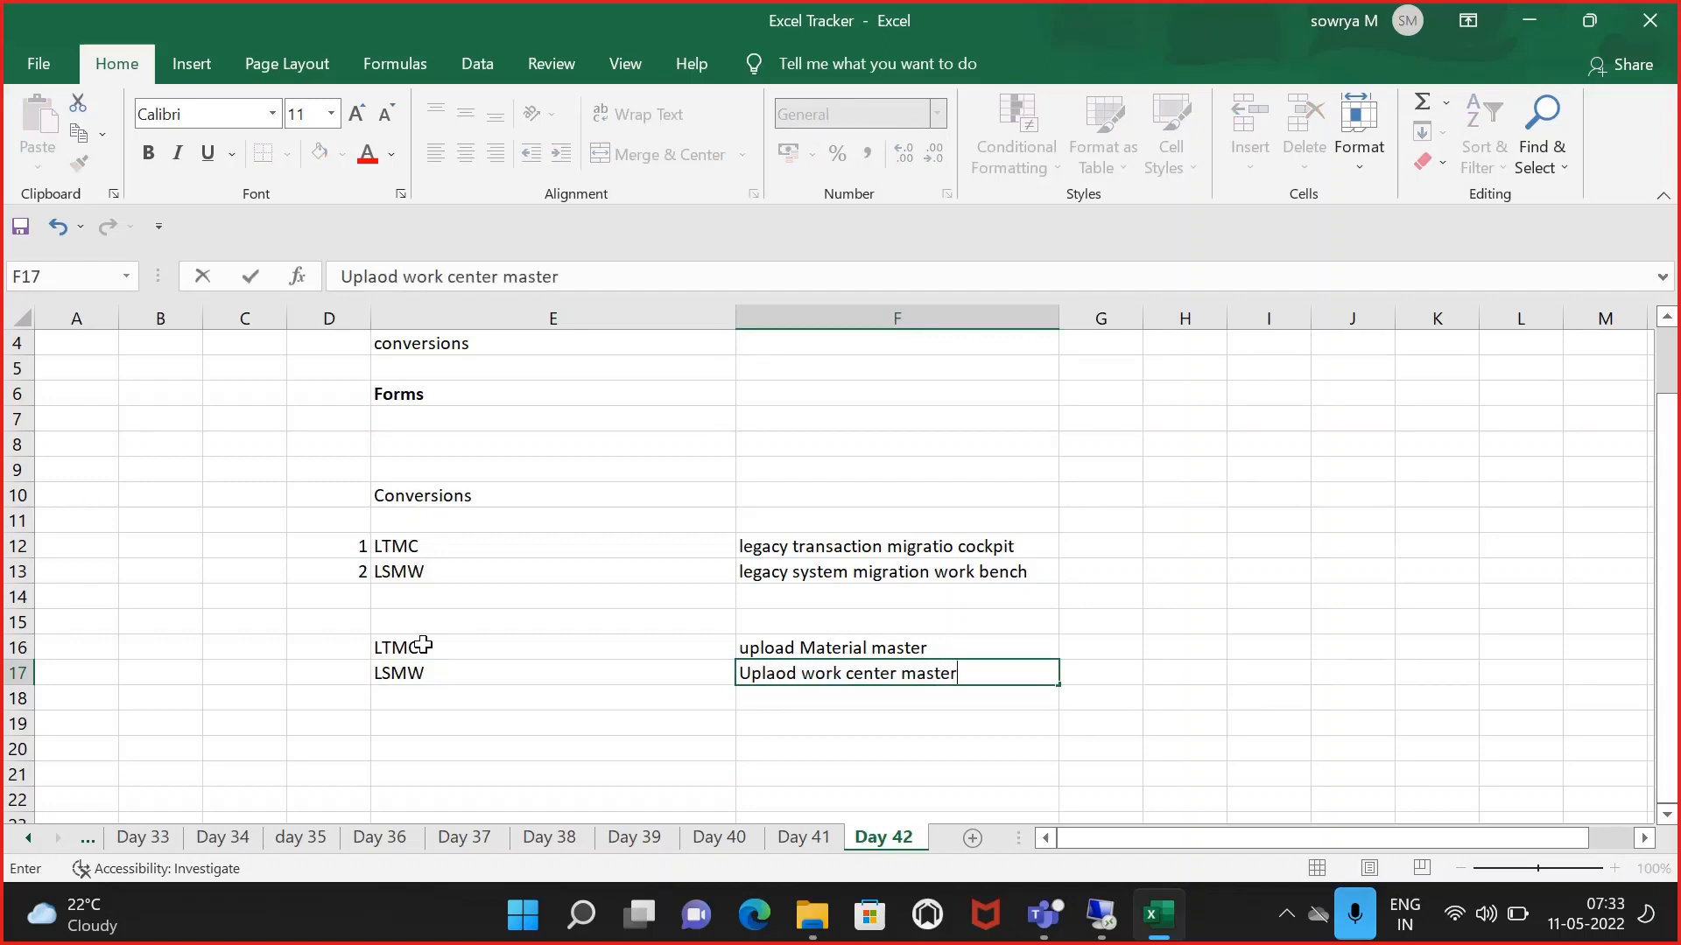
pyautogui.write(' data')
# - Add the heading LTMC in E20 and make it bold
pyautogui.scroll(-2, 567, 593)
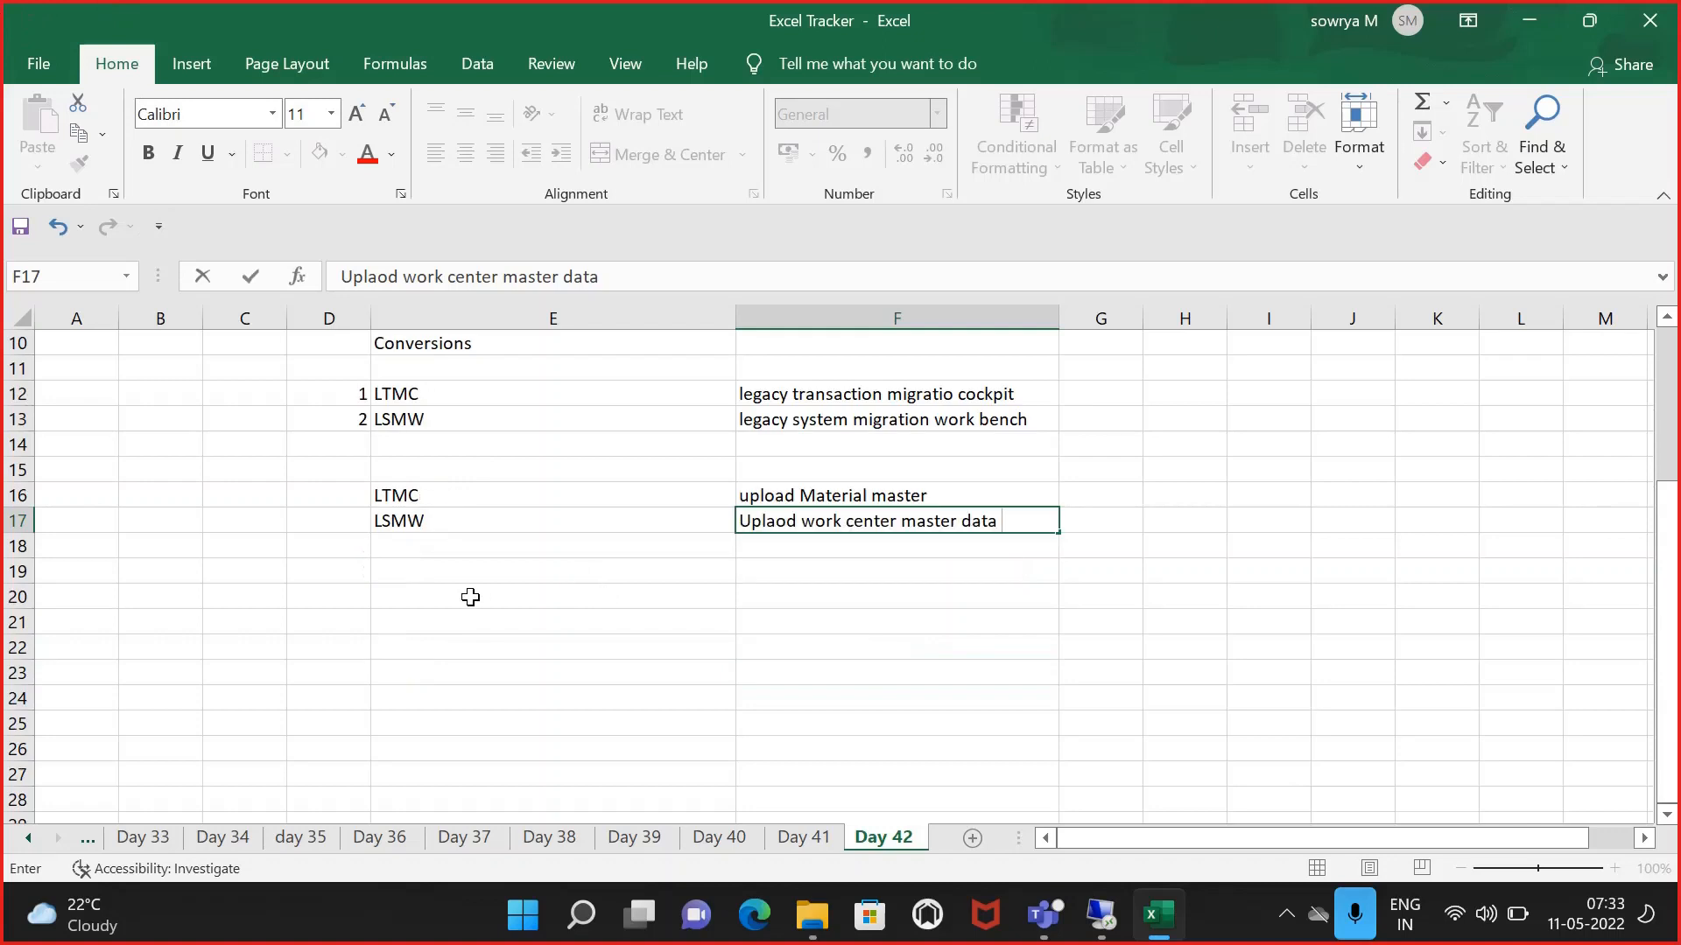
pyautogui.click(471, 597)
pyautogui.write('LTMC')
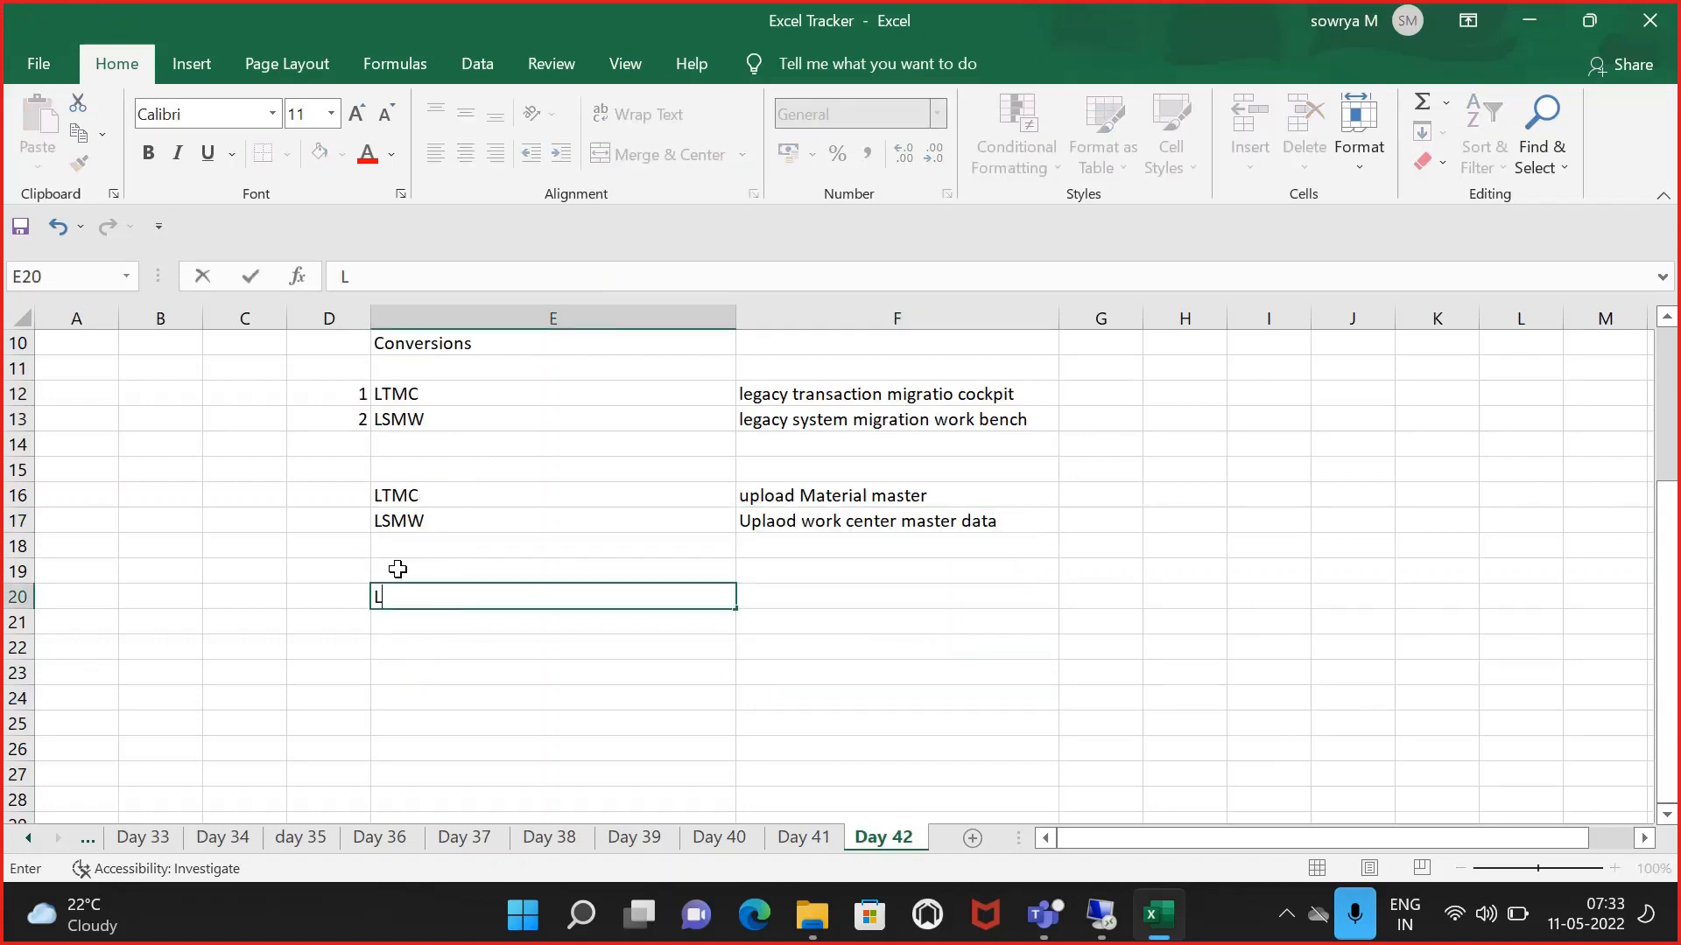
pyautogui.click(560, 700)
pyautogui.click(432, 601)
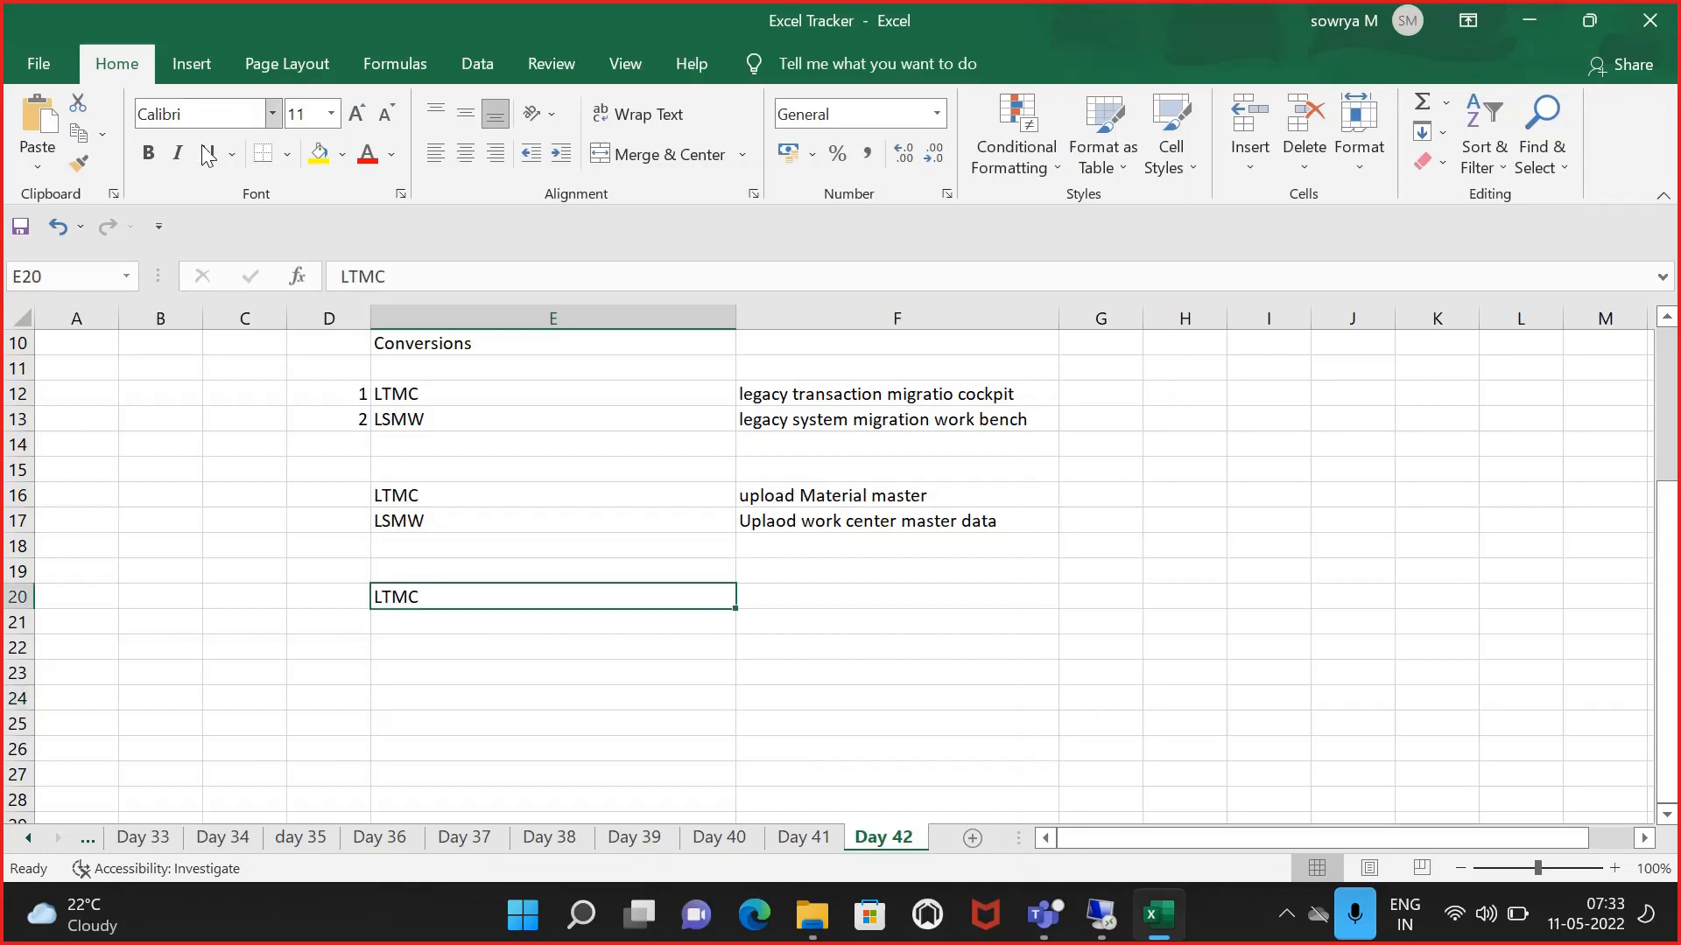
pyautogui.click(148, 153)
pyautogui.click(496, 647)
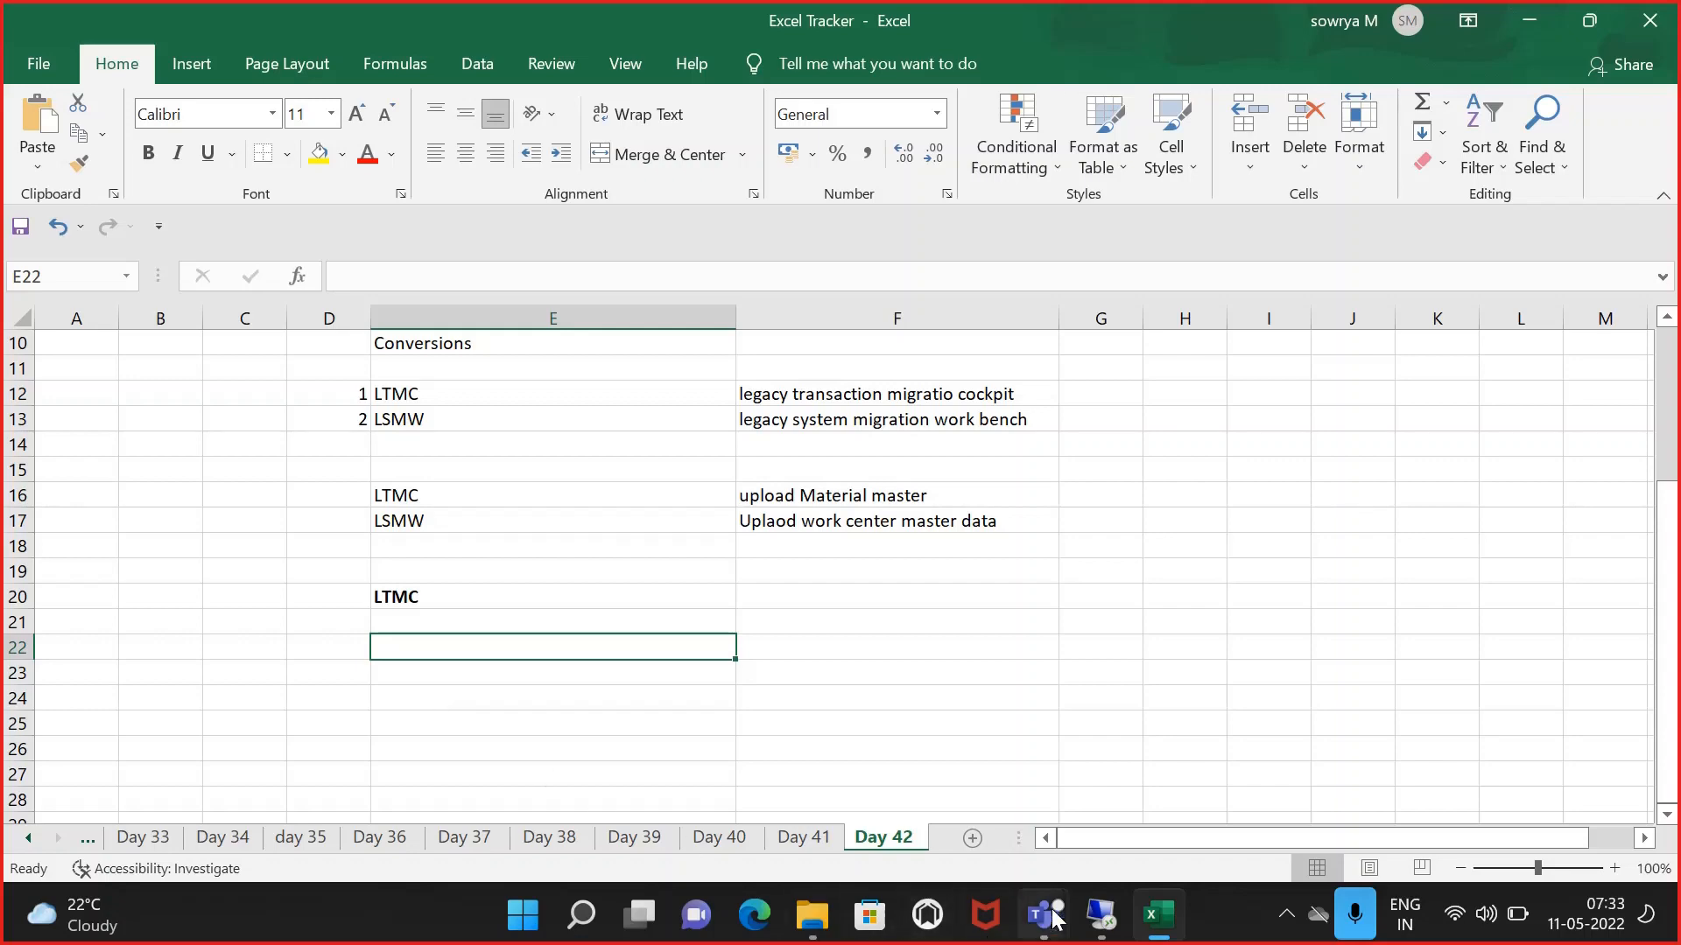
# - Switch to Remote Desktop Connection, close the browser window holding the spool PDFs, and expand the session to full screen
pyautogui.click(1085, 916)
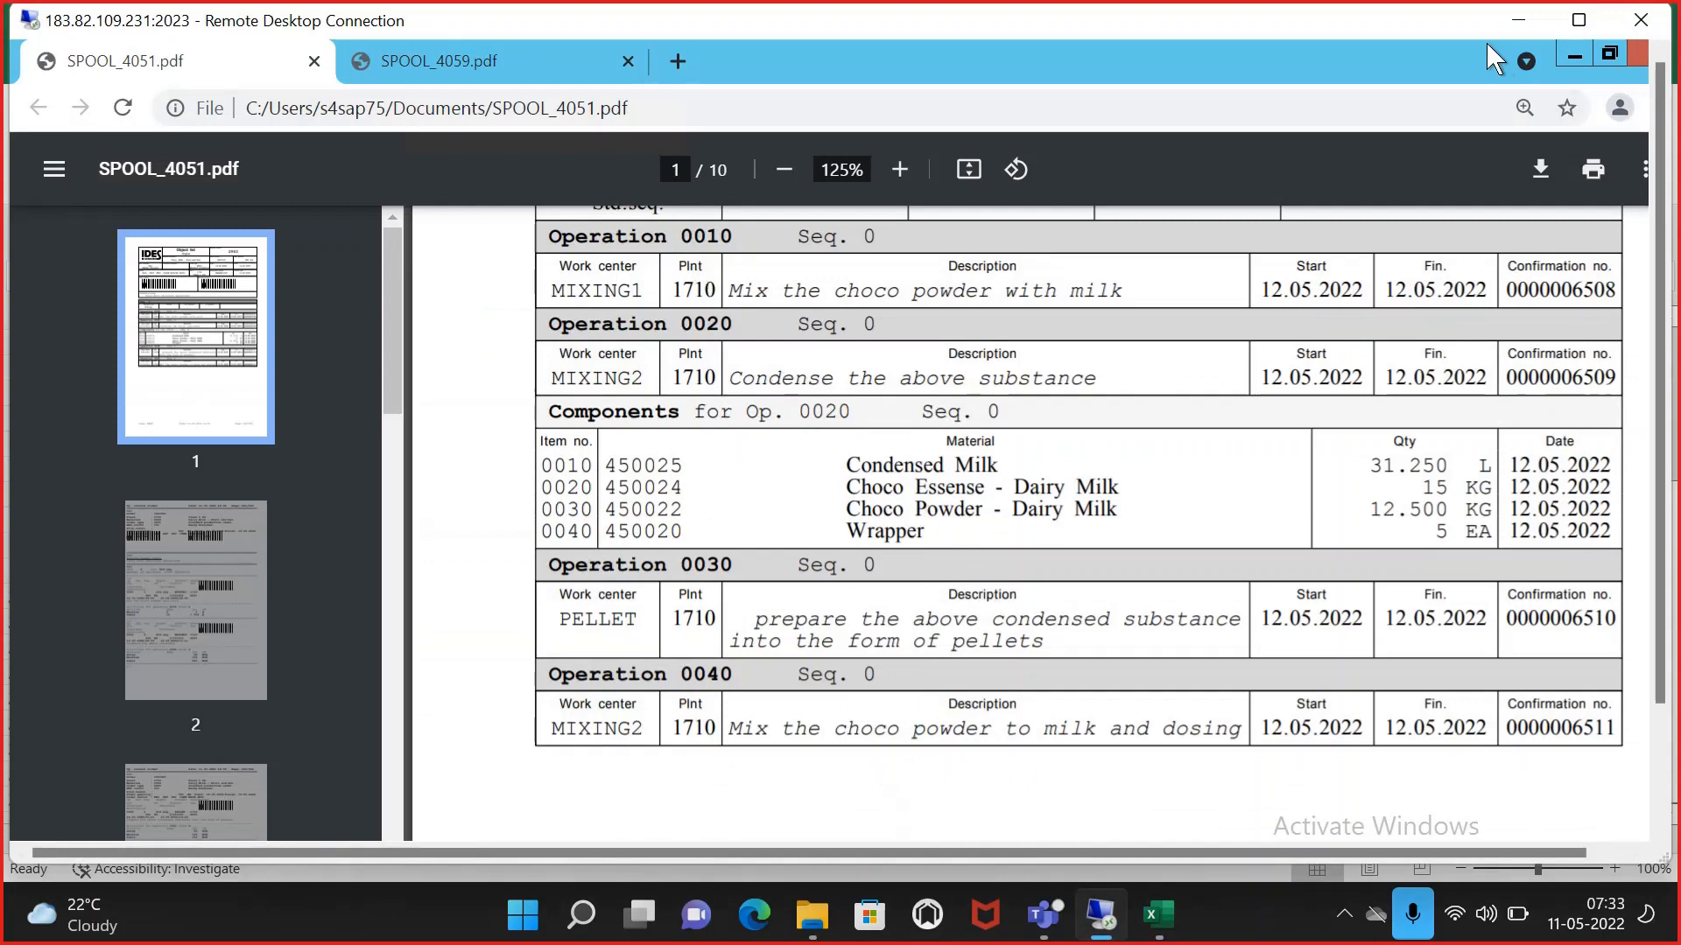
pyautogui.moveTo(1389, 90); pyautogui.dragTo(1347, 127)
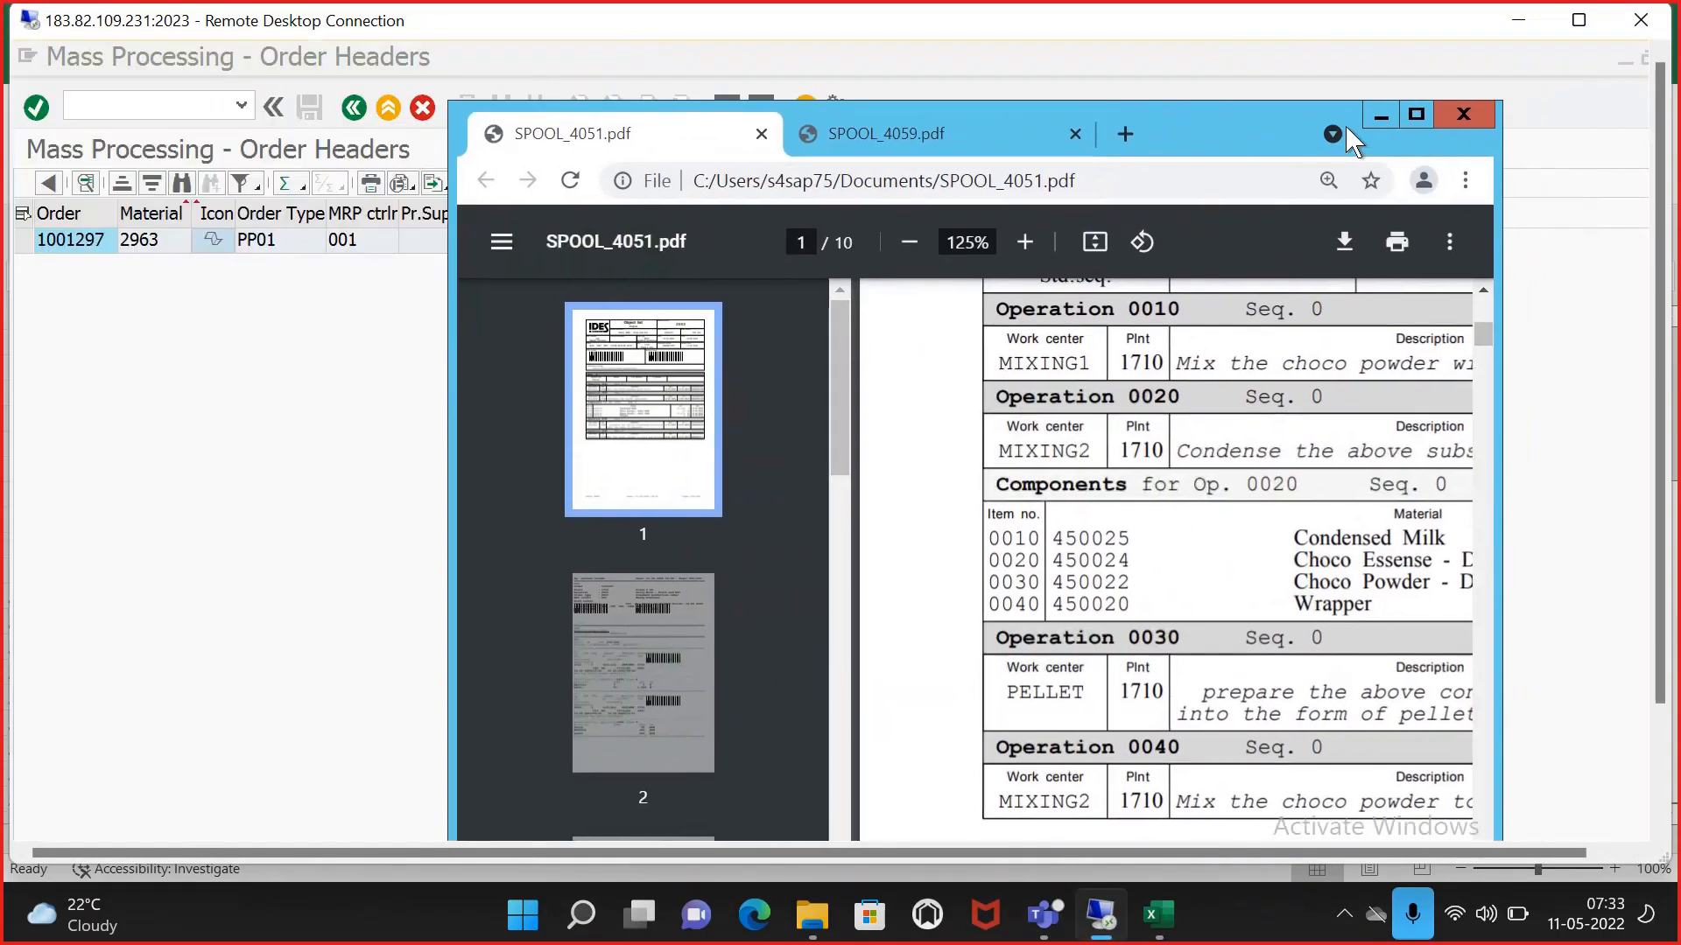
pyautogui.click(1456, 107)
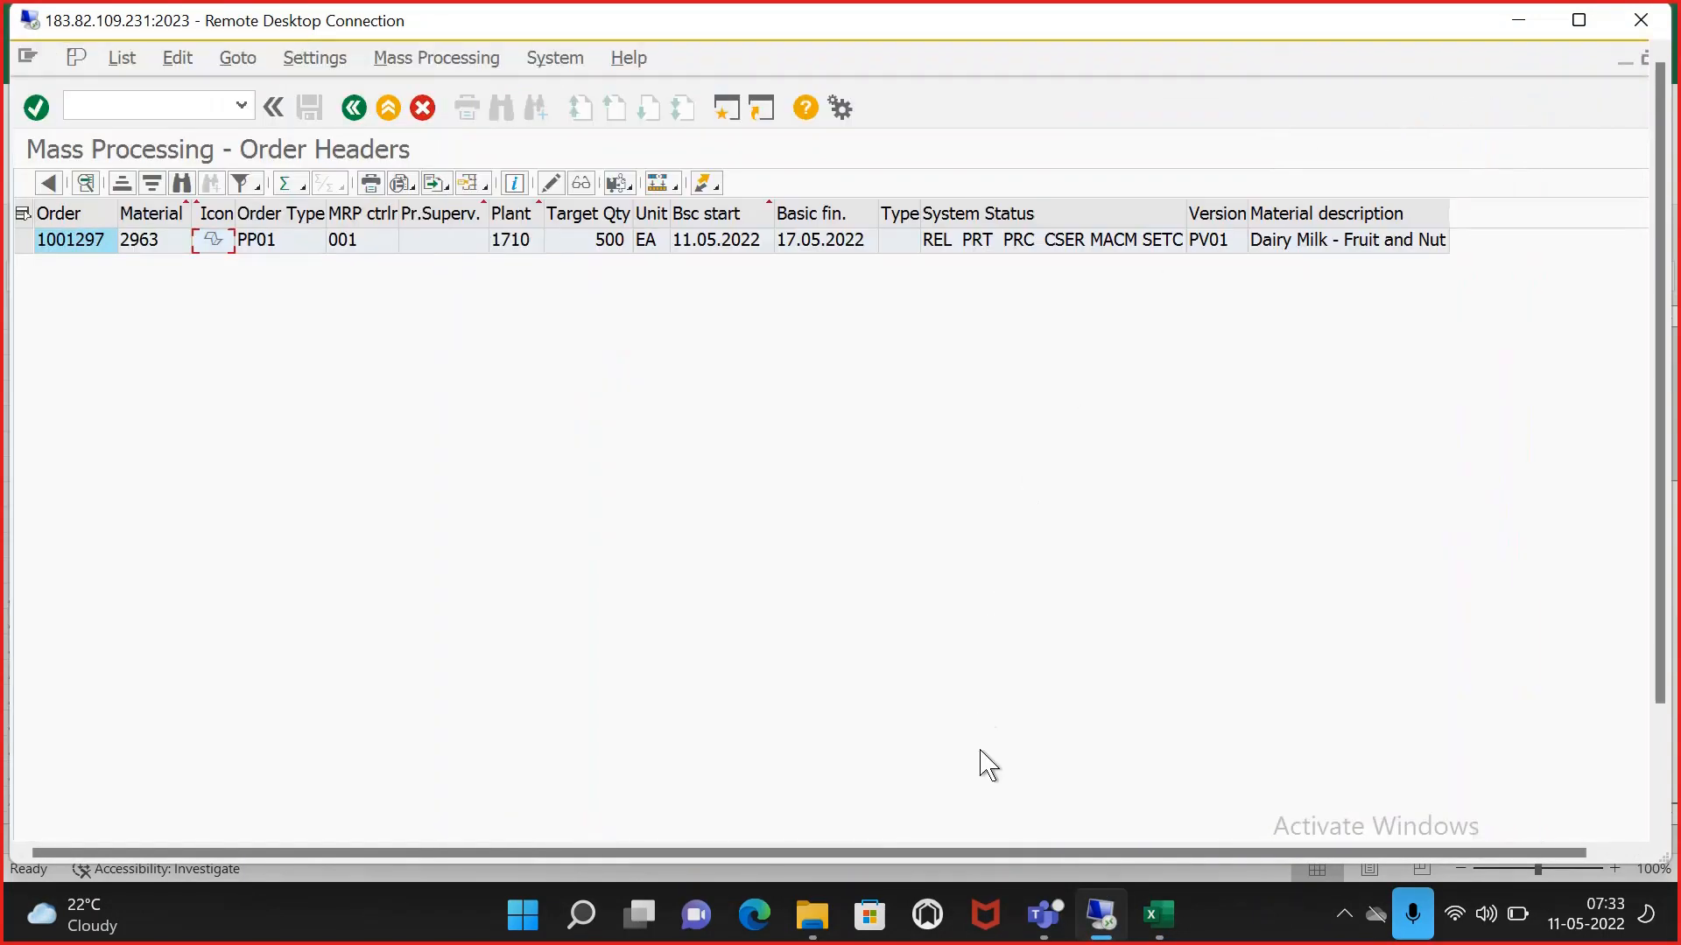
pyautogui.click(1551, 24)
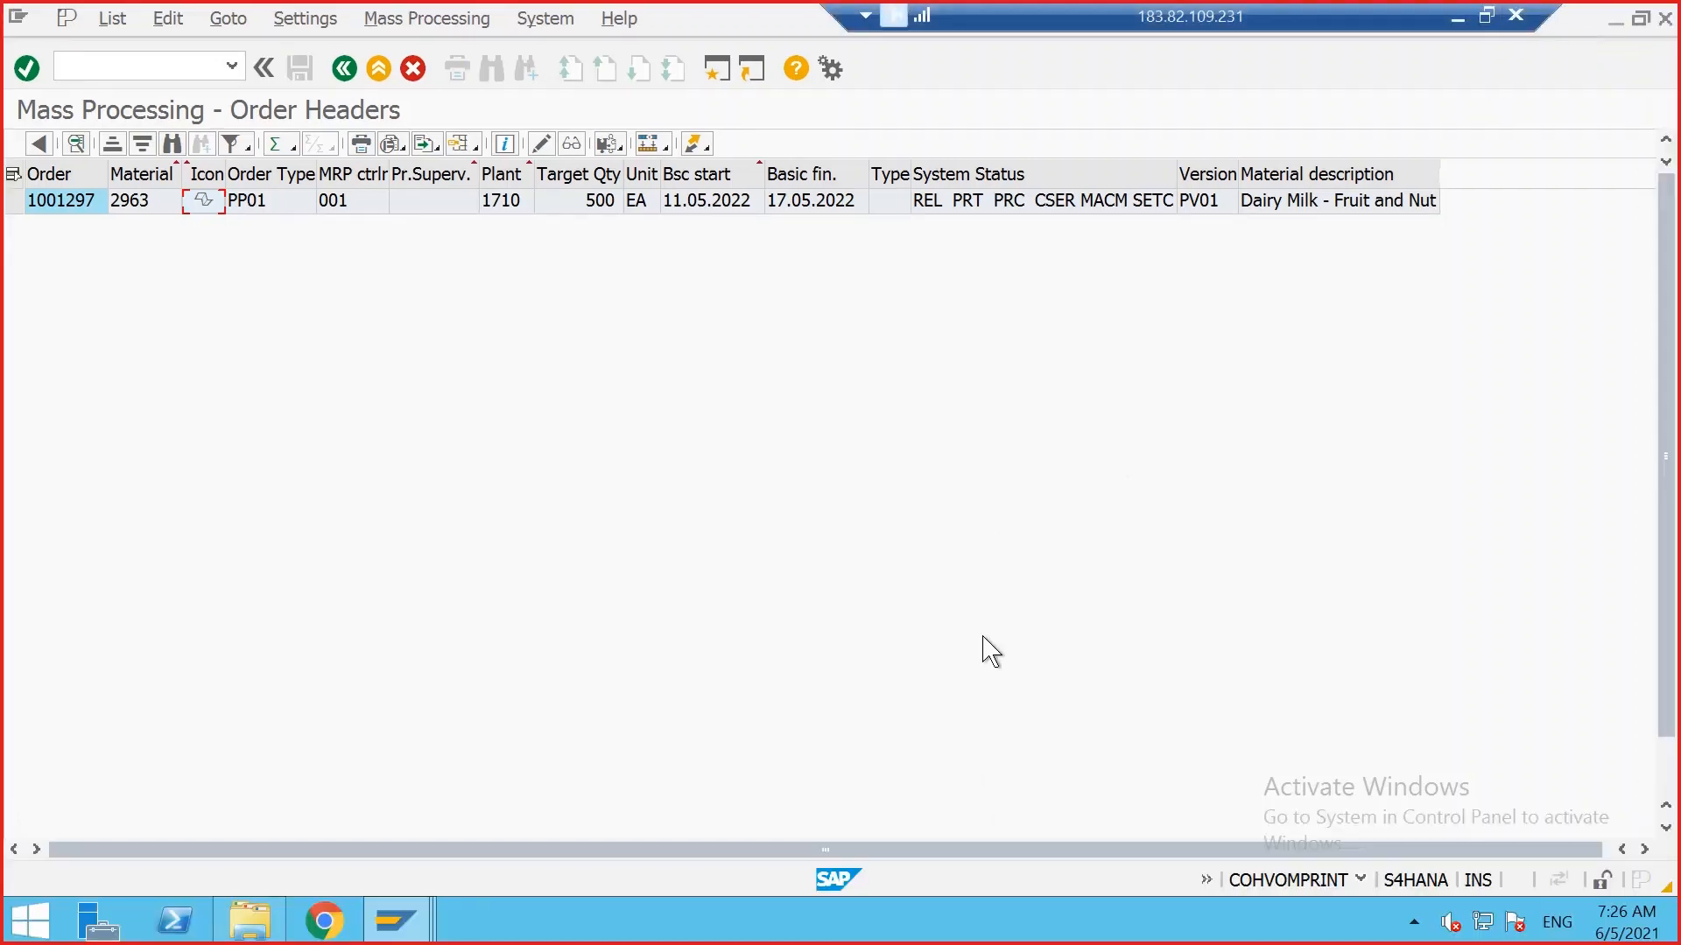
# - Close the SAP sessions showing the Output Controller spool request list and the Mass Processing order headers
pyautogui.click(427, 928)
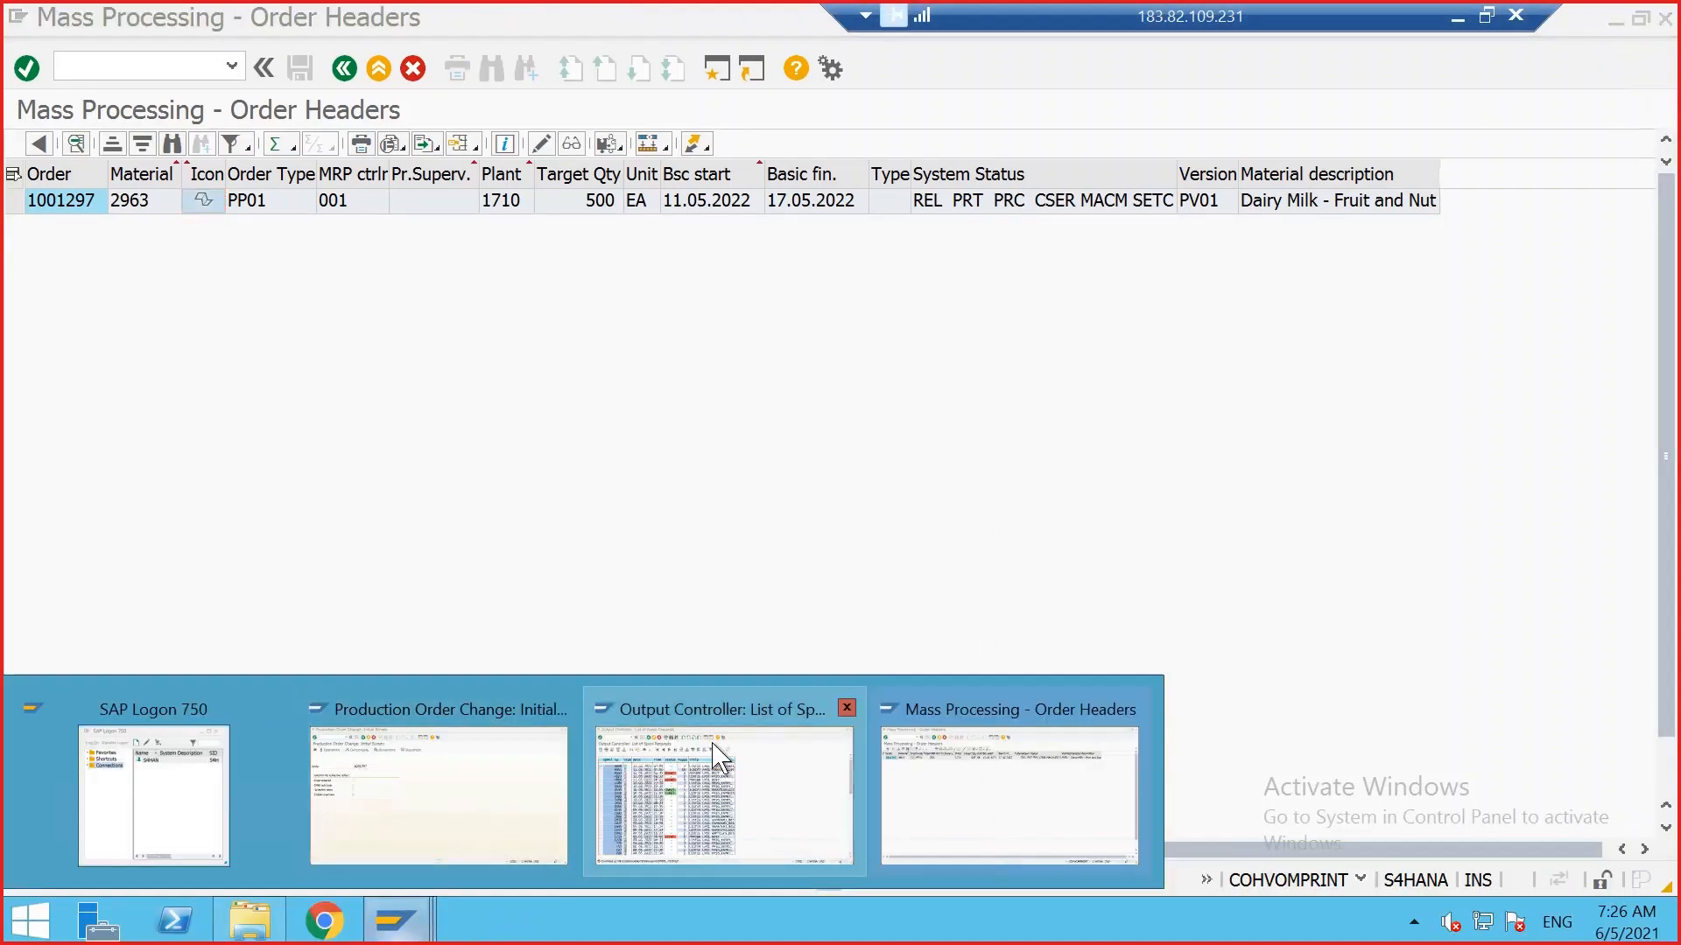
pyautogui.click(822, 718)
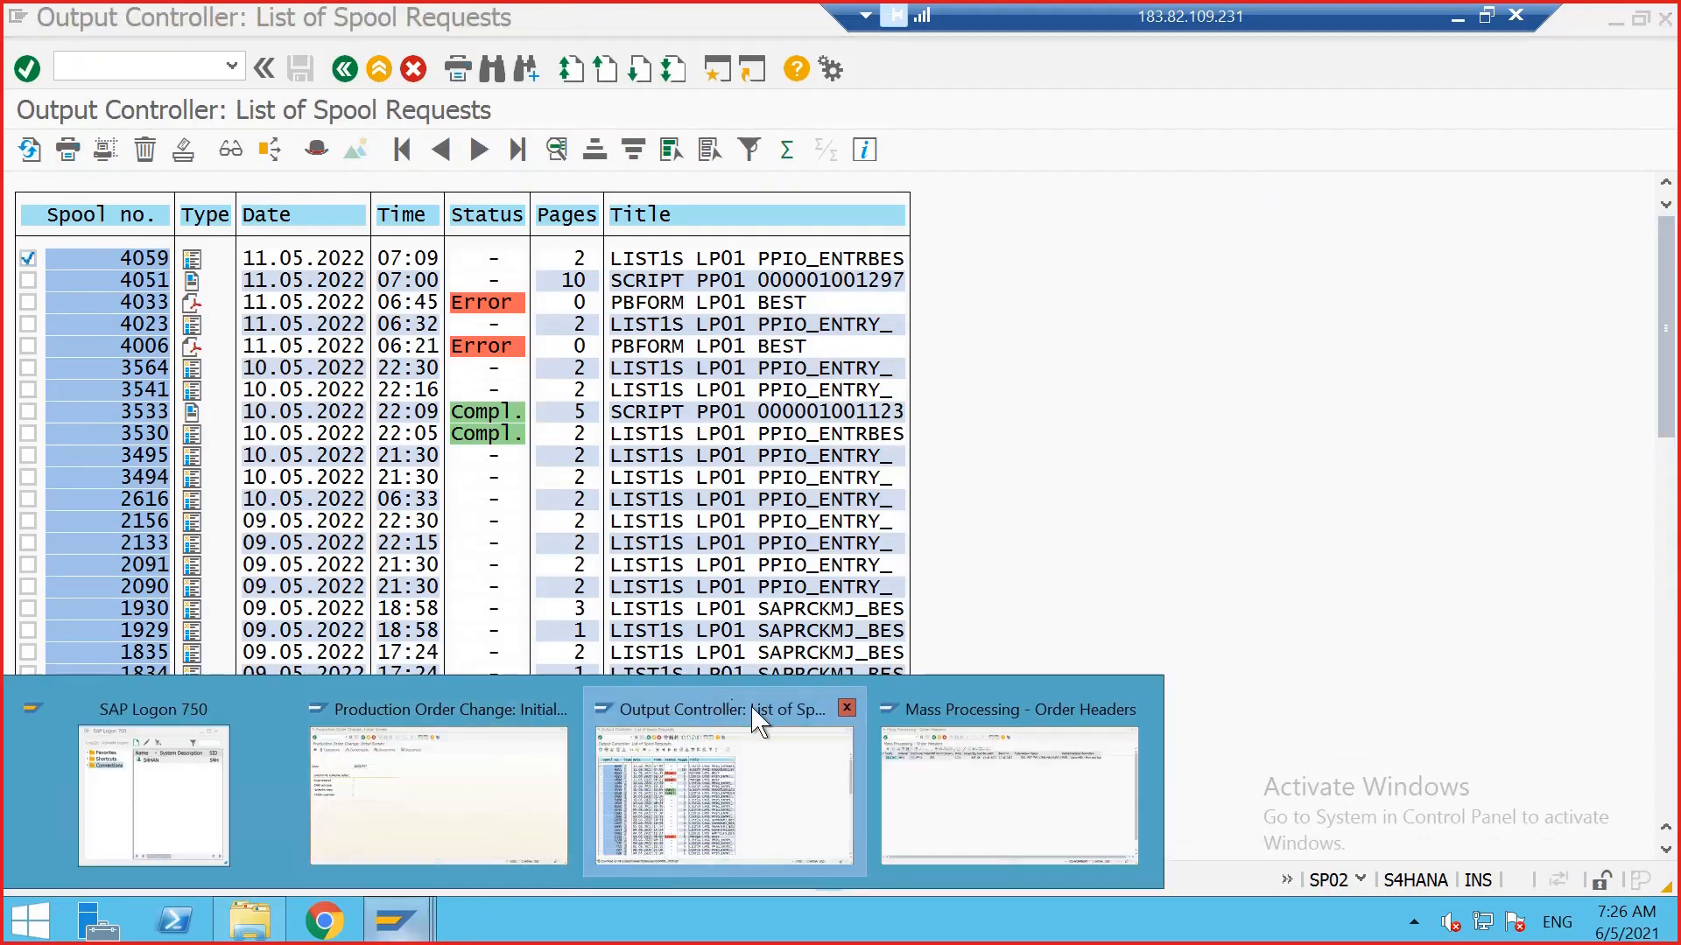
pyautogui.click(847, 706)
pyautogui.click(847, 706)
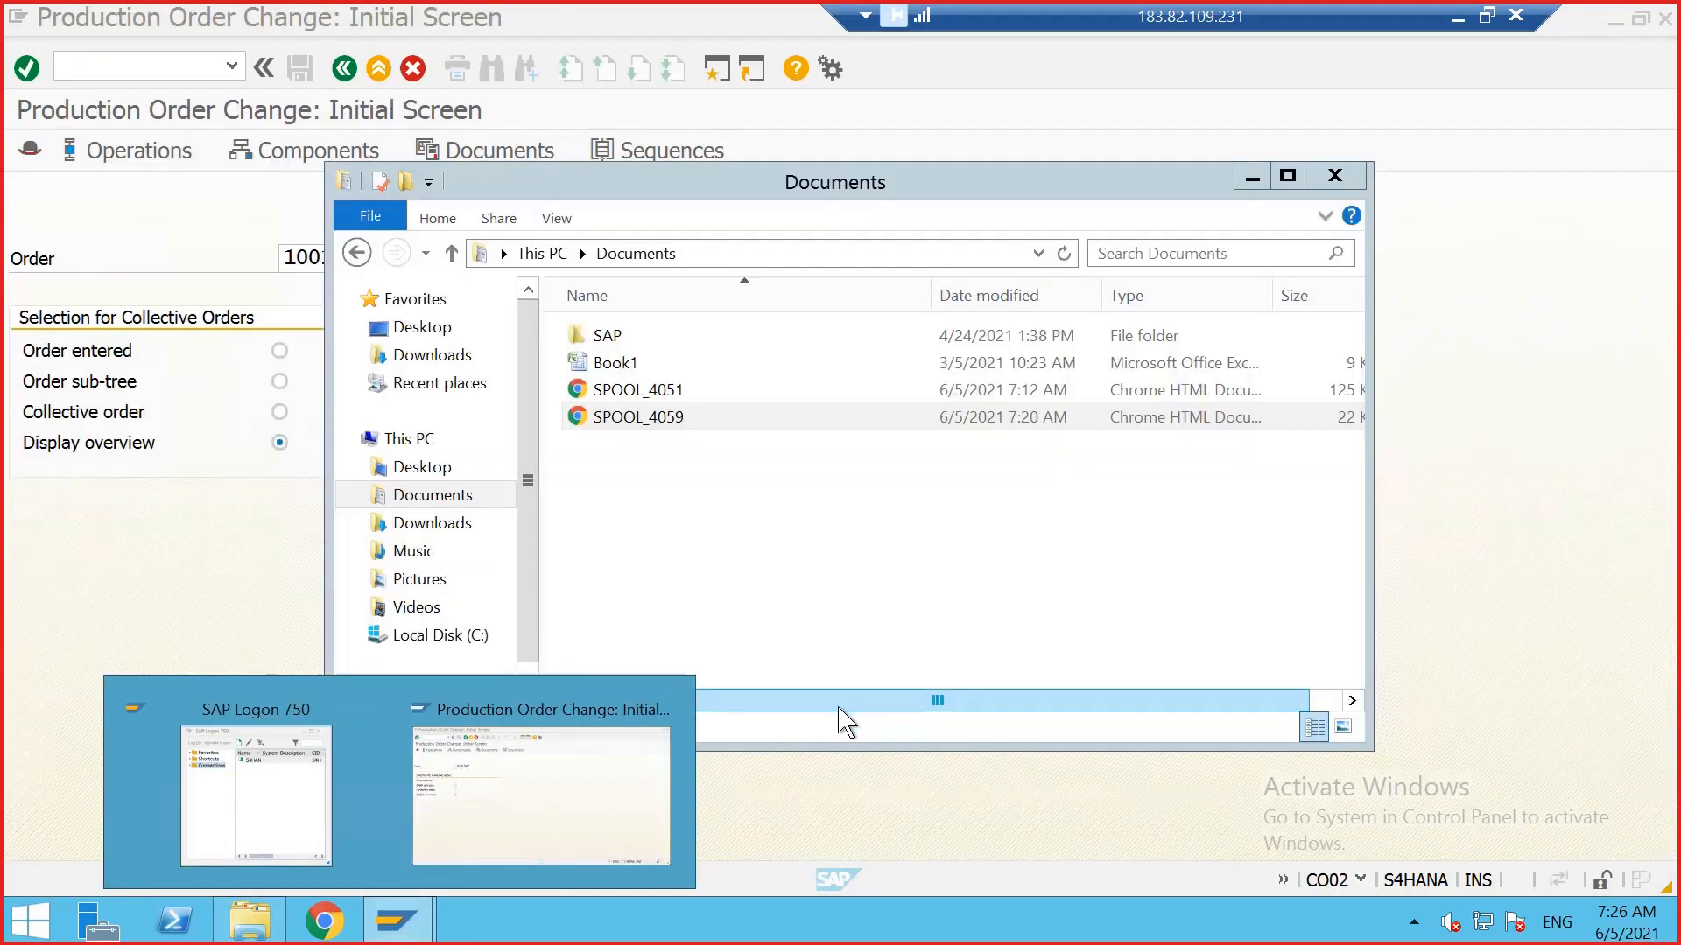
# - Run /NLTMC from the Production Order Change session and continue past the certificate warning in the maximized browser
pyautogui.click(555, 780)
pyautogui.click(140, 63)
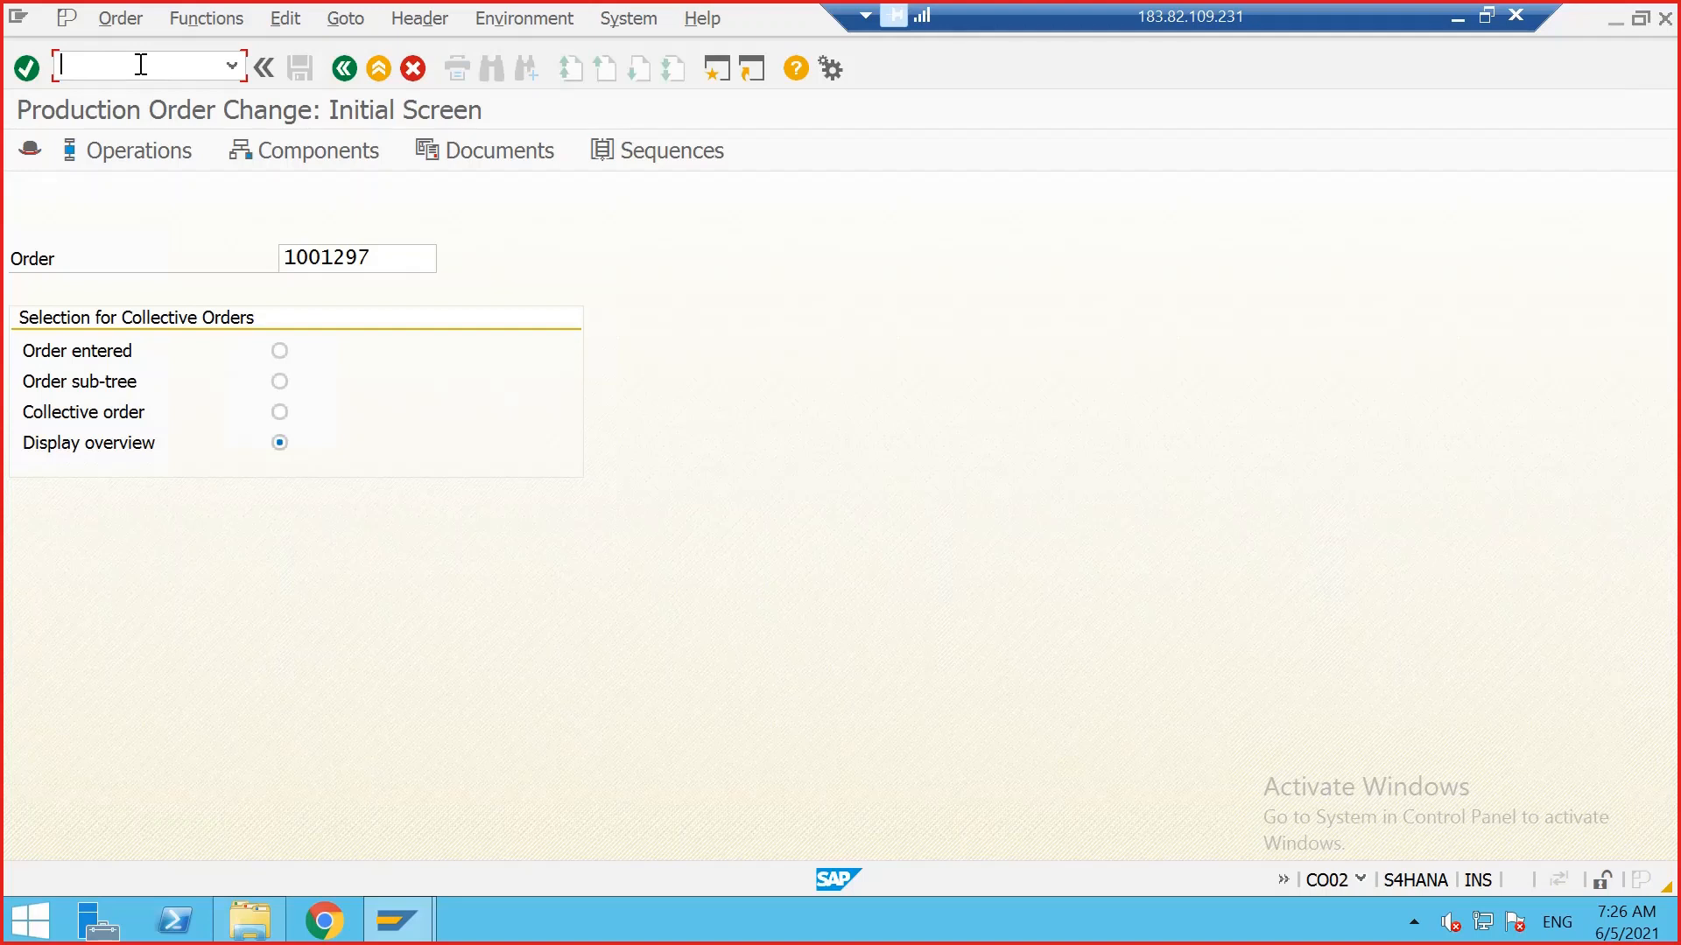
pyautogui.write('/NLTMC')
pyautogui.press('Return')
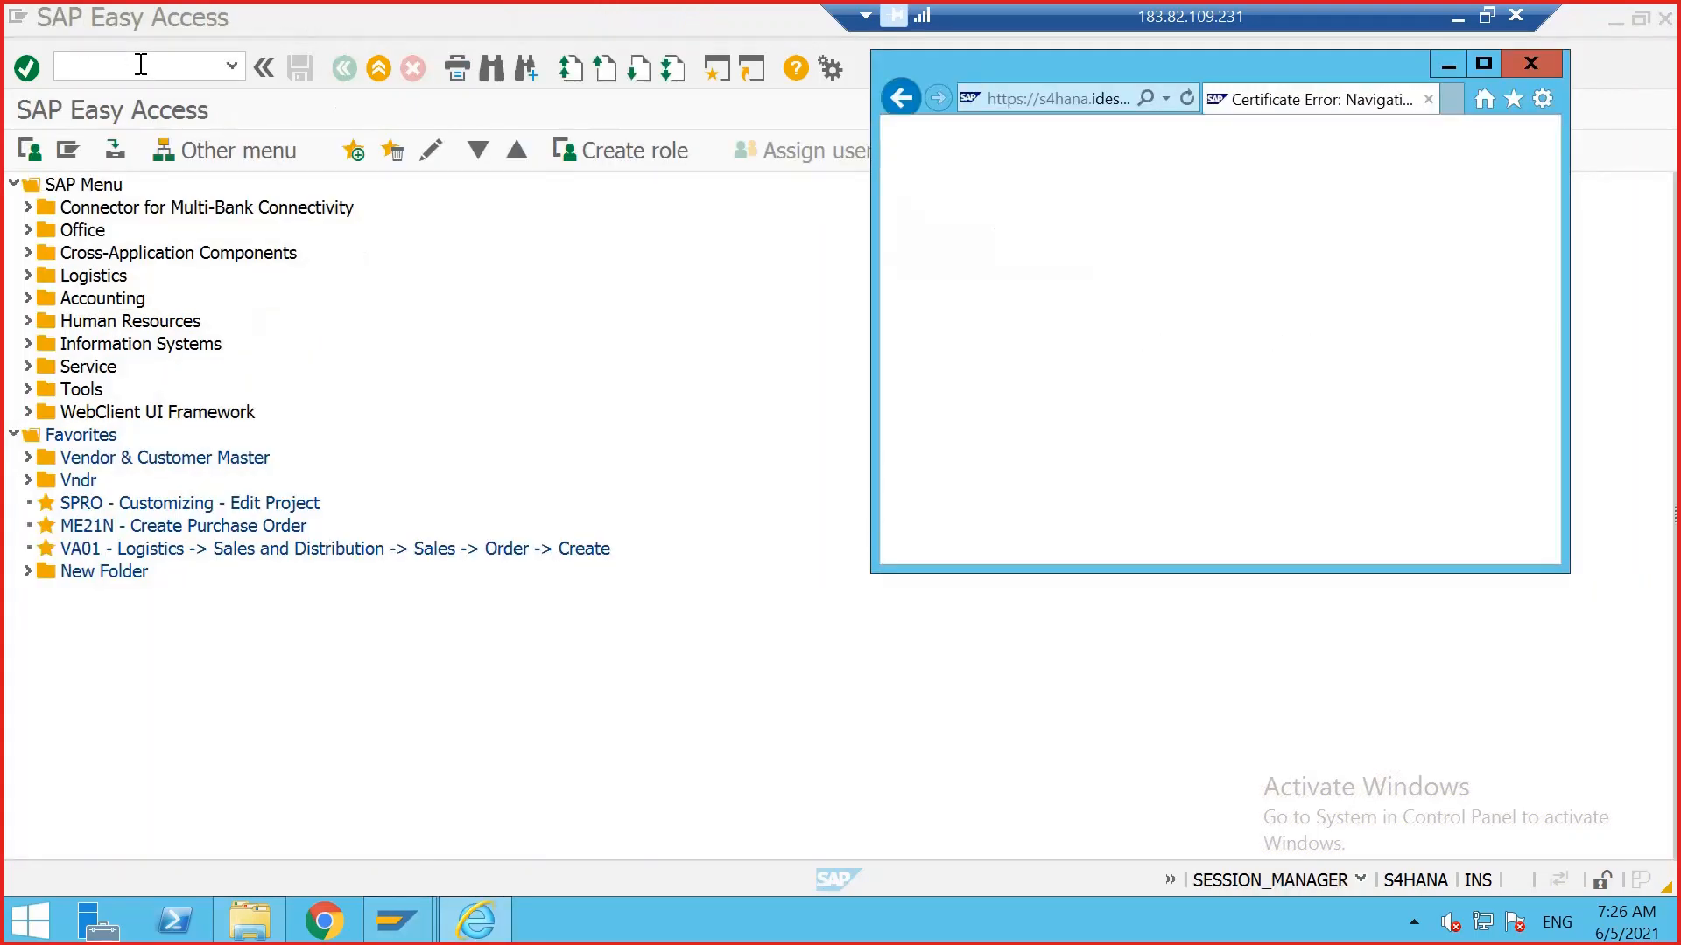
pyautogui.click(1483, 58)
pyautogui.click(336, 442)
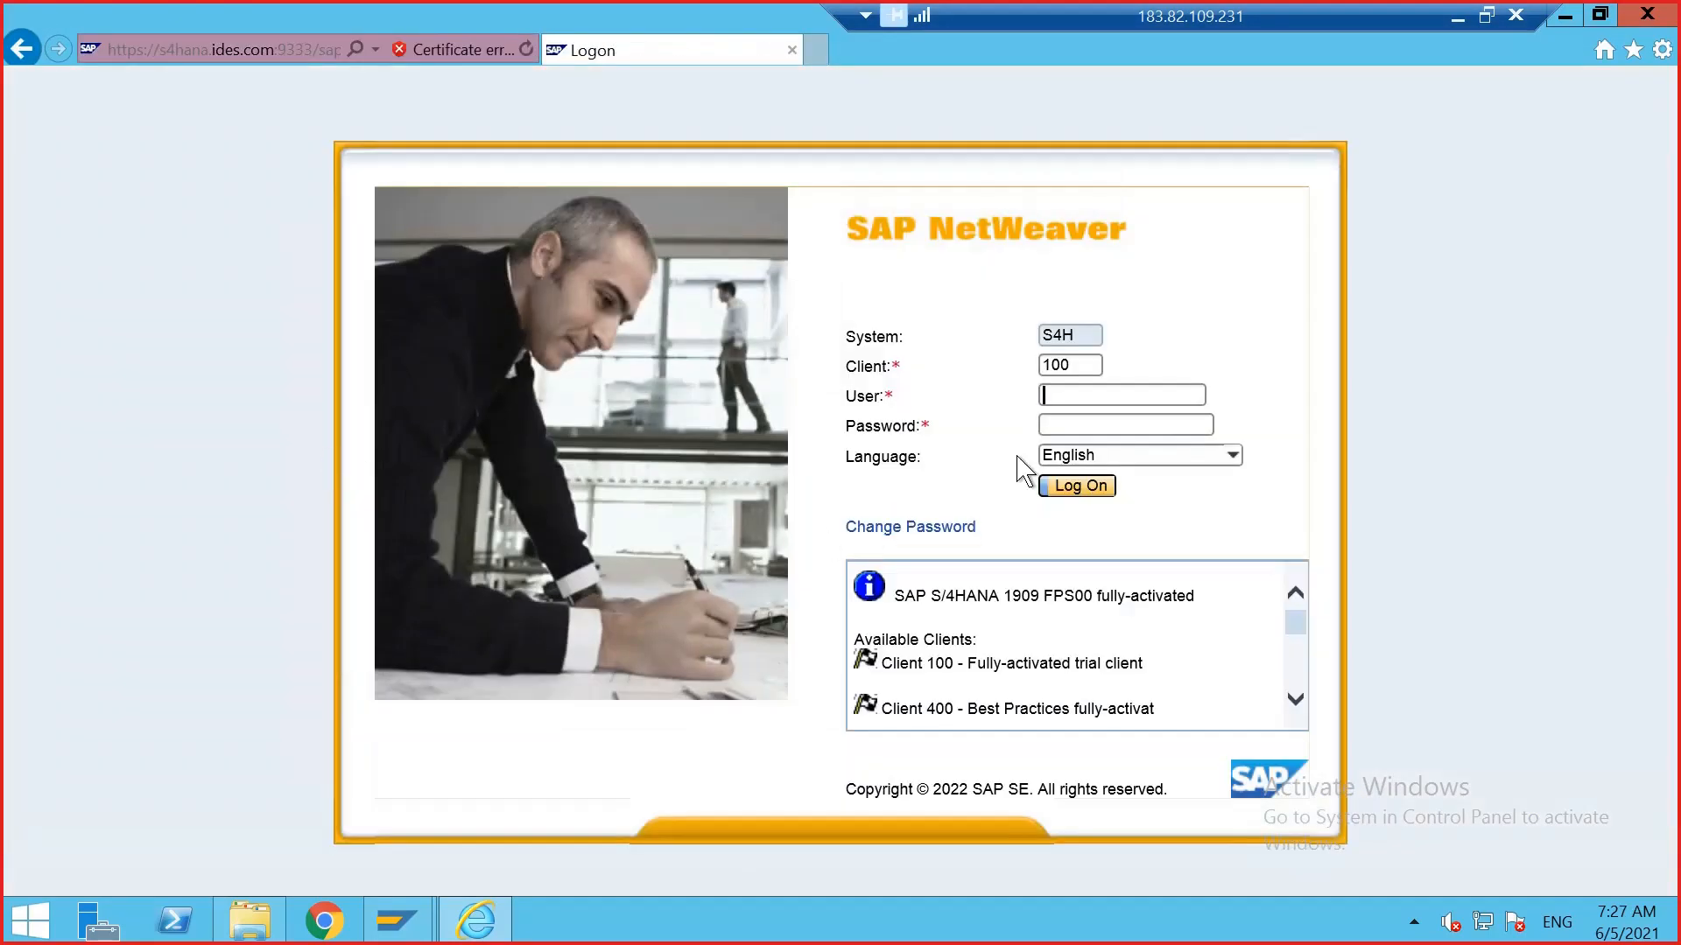
# - Log on to SAP NetWeaver client 100 with the user name and account password
pyautogui.click(1111, 401)
pyautogui.click(1087, 421)
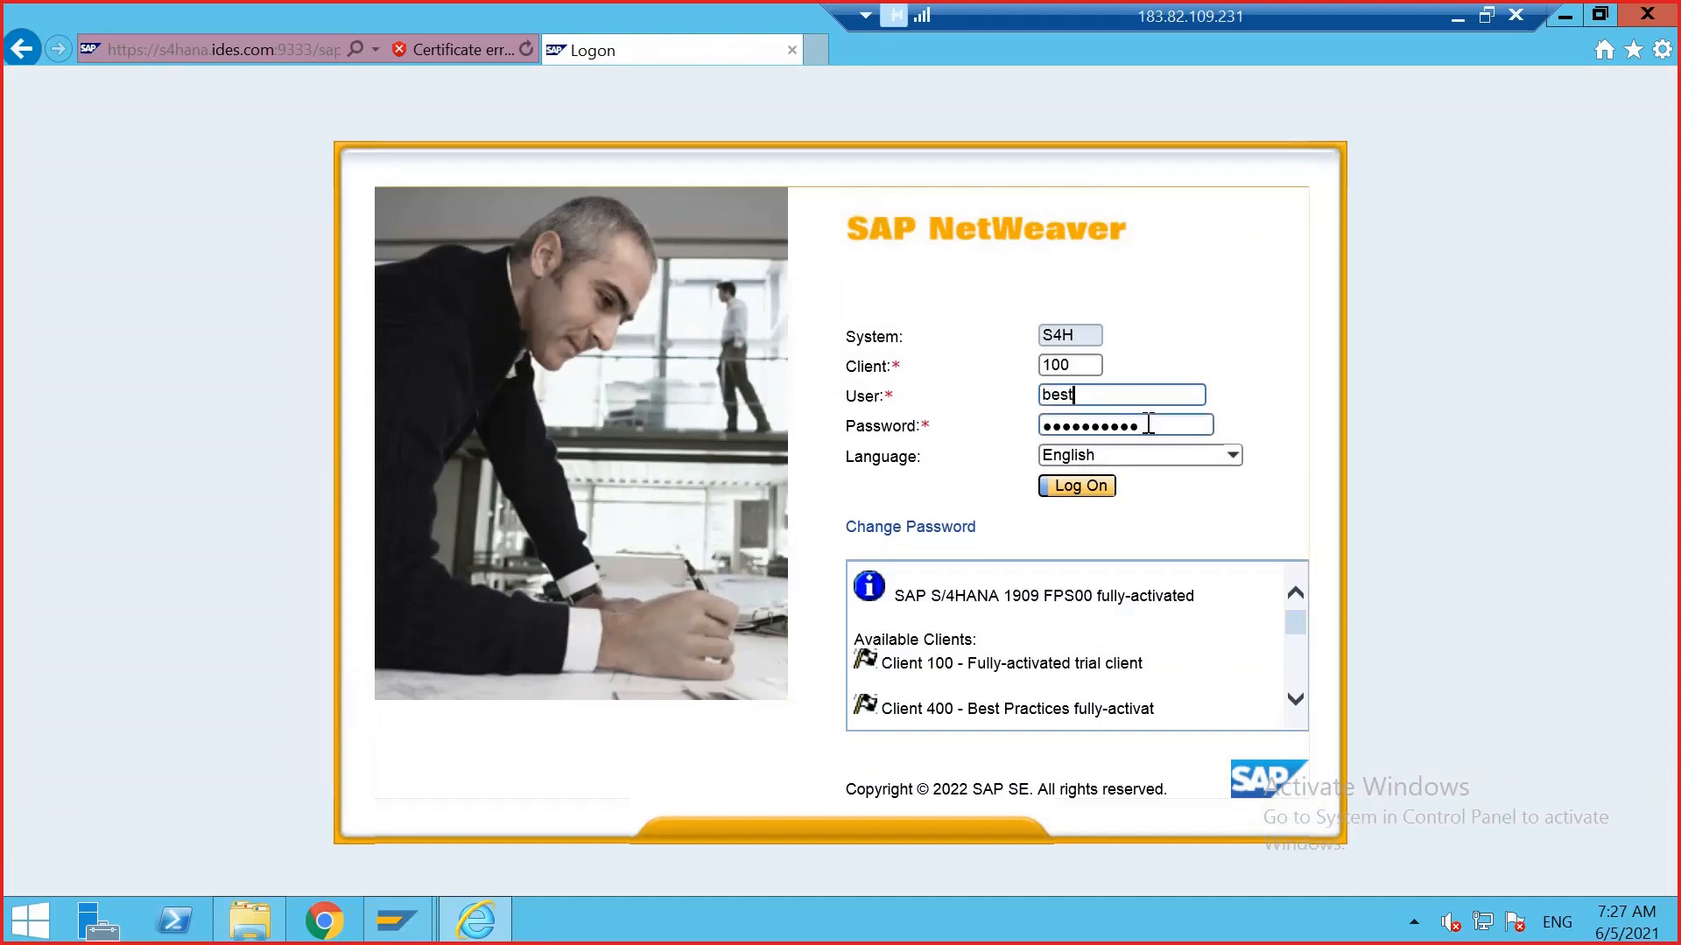
pyautogui.press('Tab')
pyautogui.press('BackSpace')
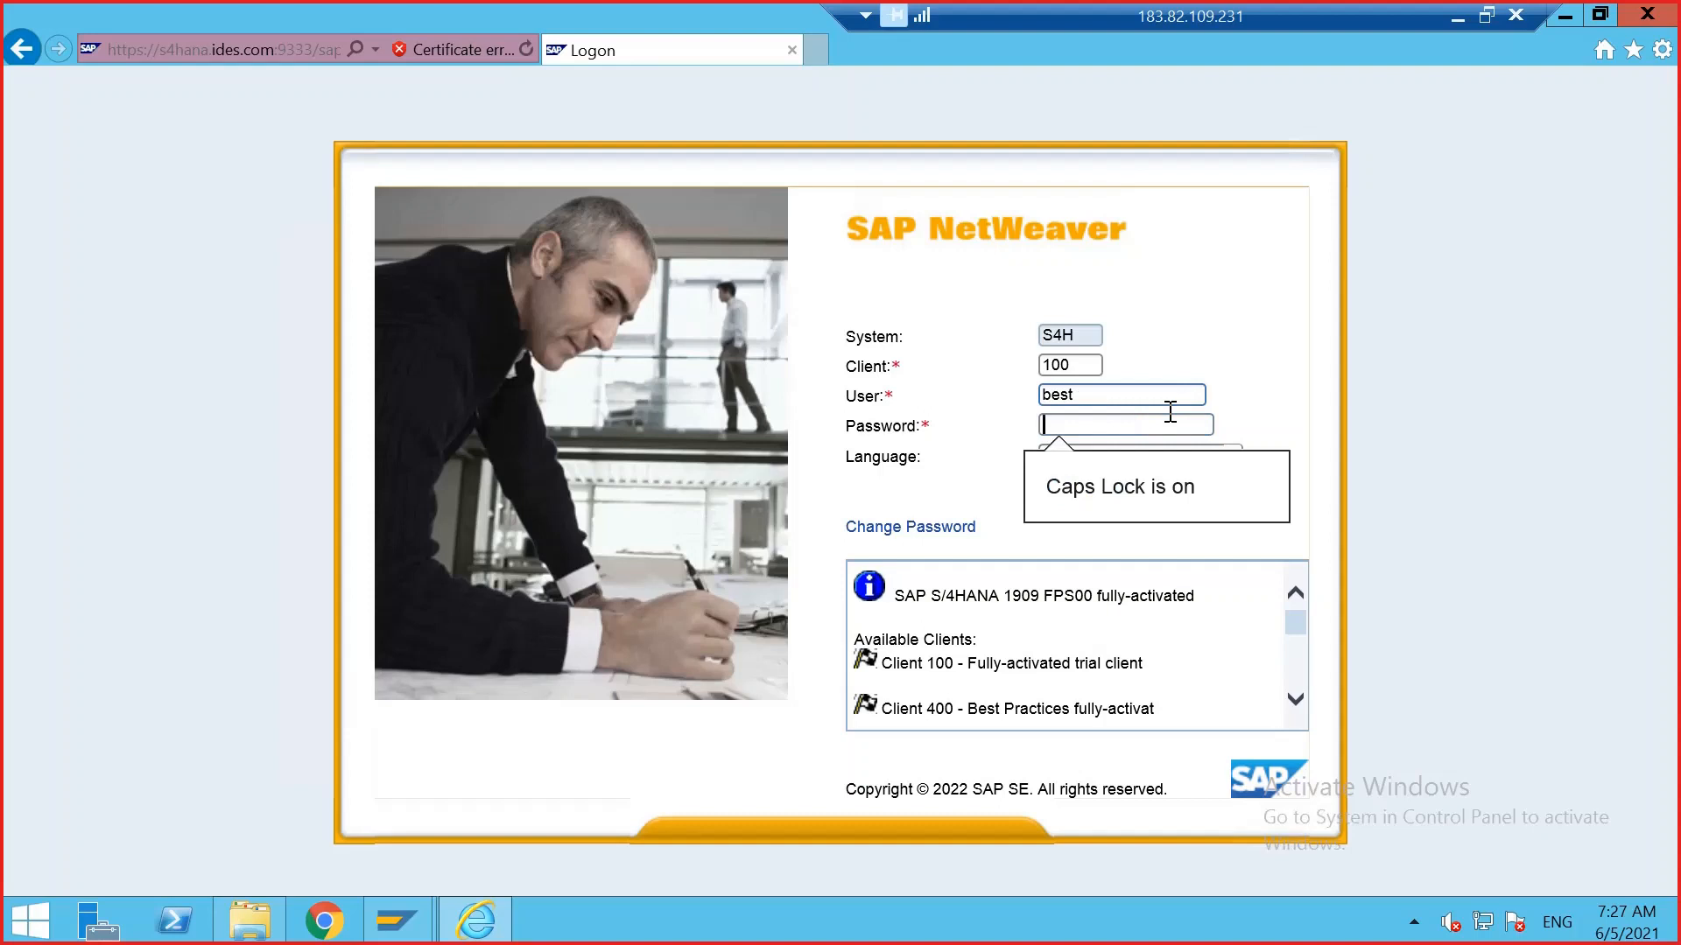
pyautogui.write('••••••••')
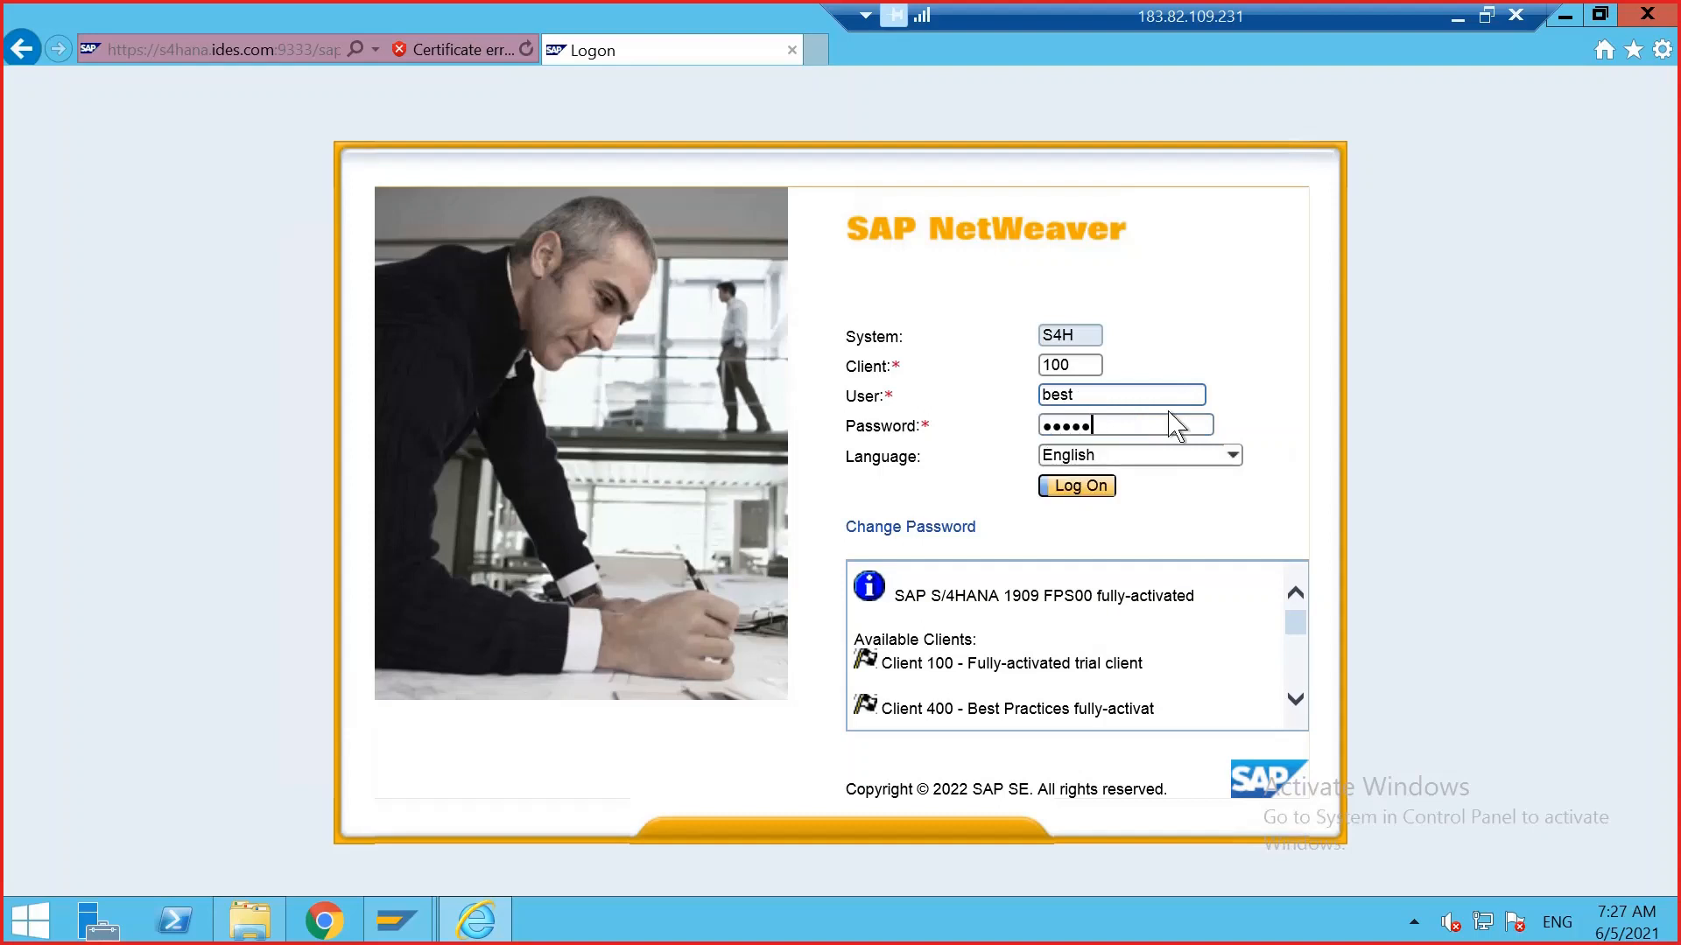
pyautogui.write('••')
pyautogui.press('Return')
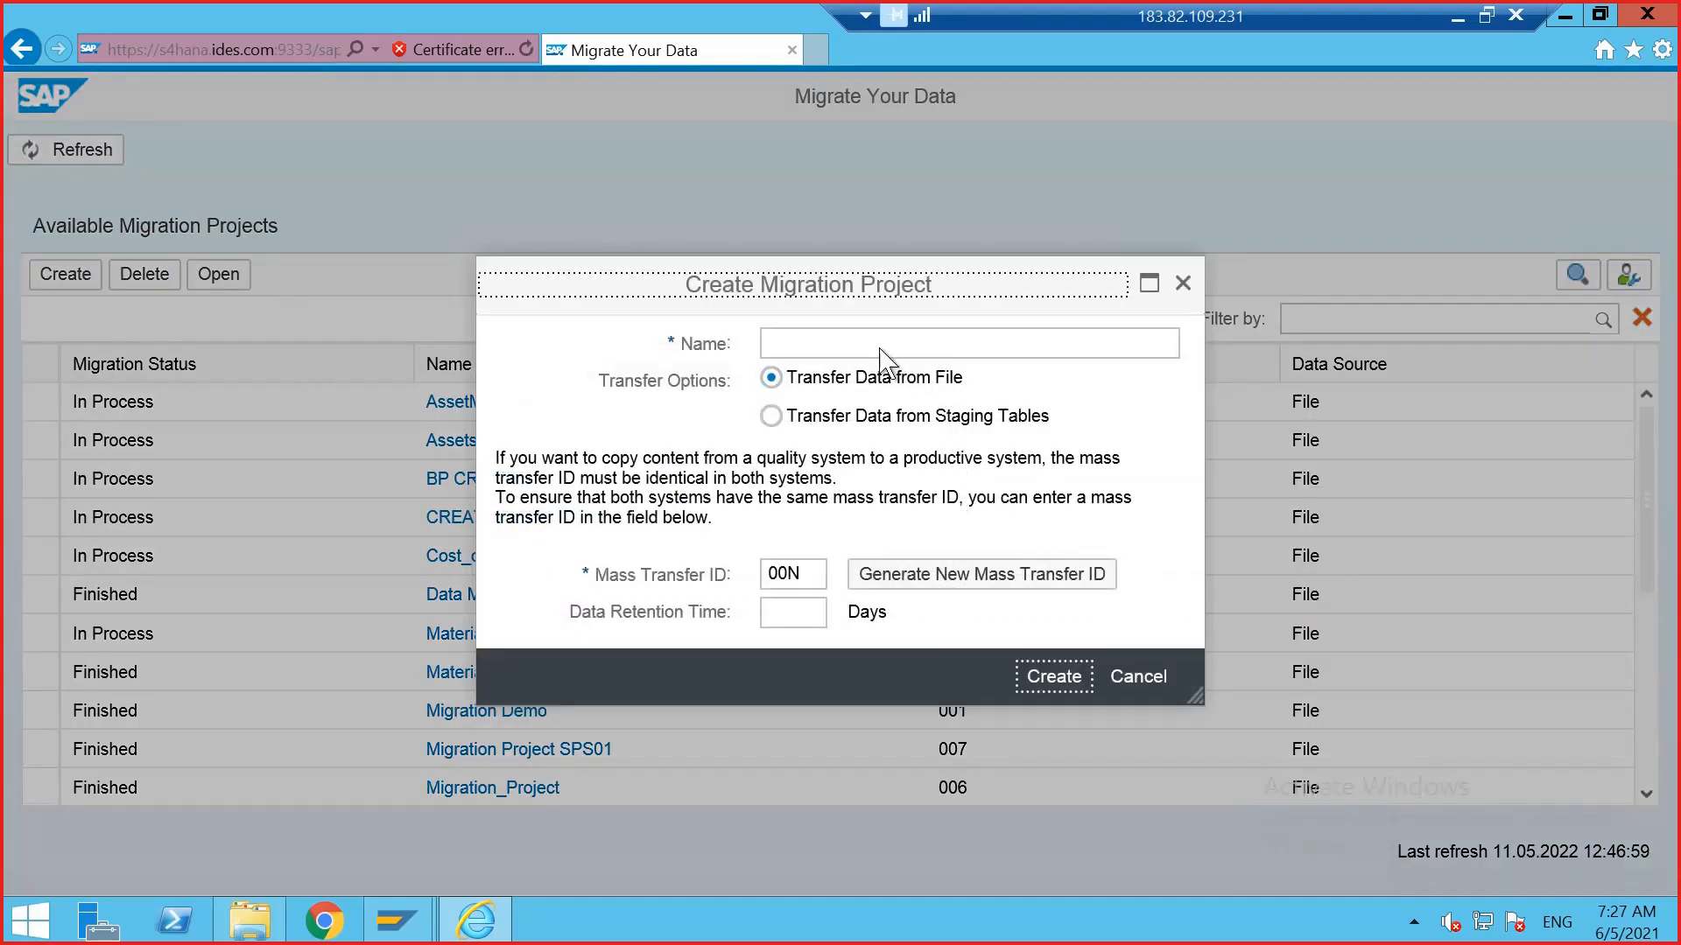
# - Name the new migration project LTMC_MATERIALMASTER_11MAY
pyautogui.click(874, 338)
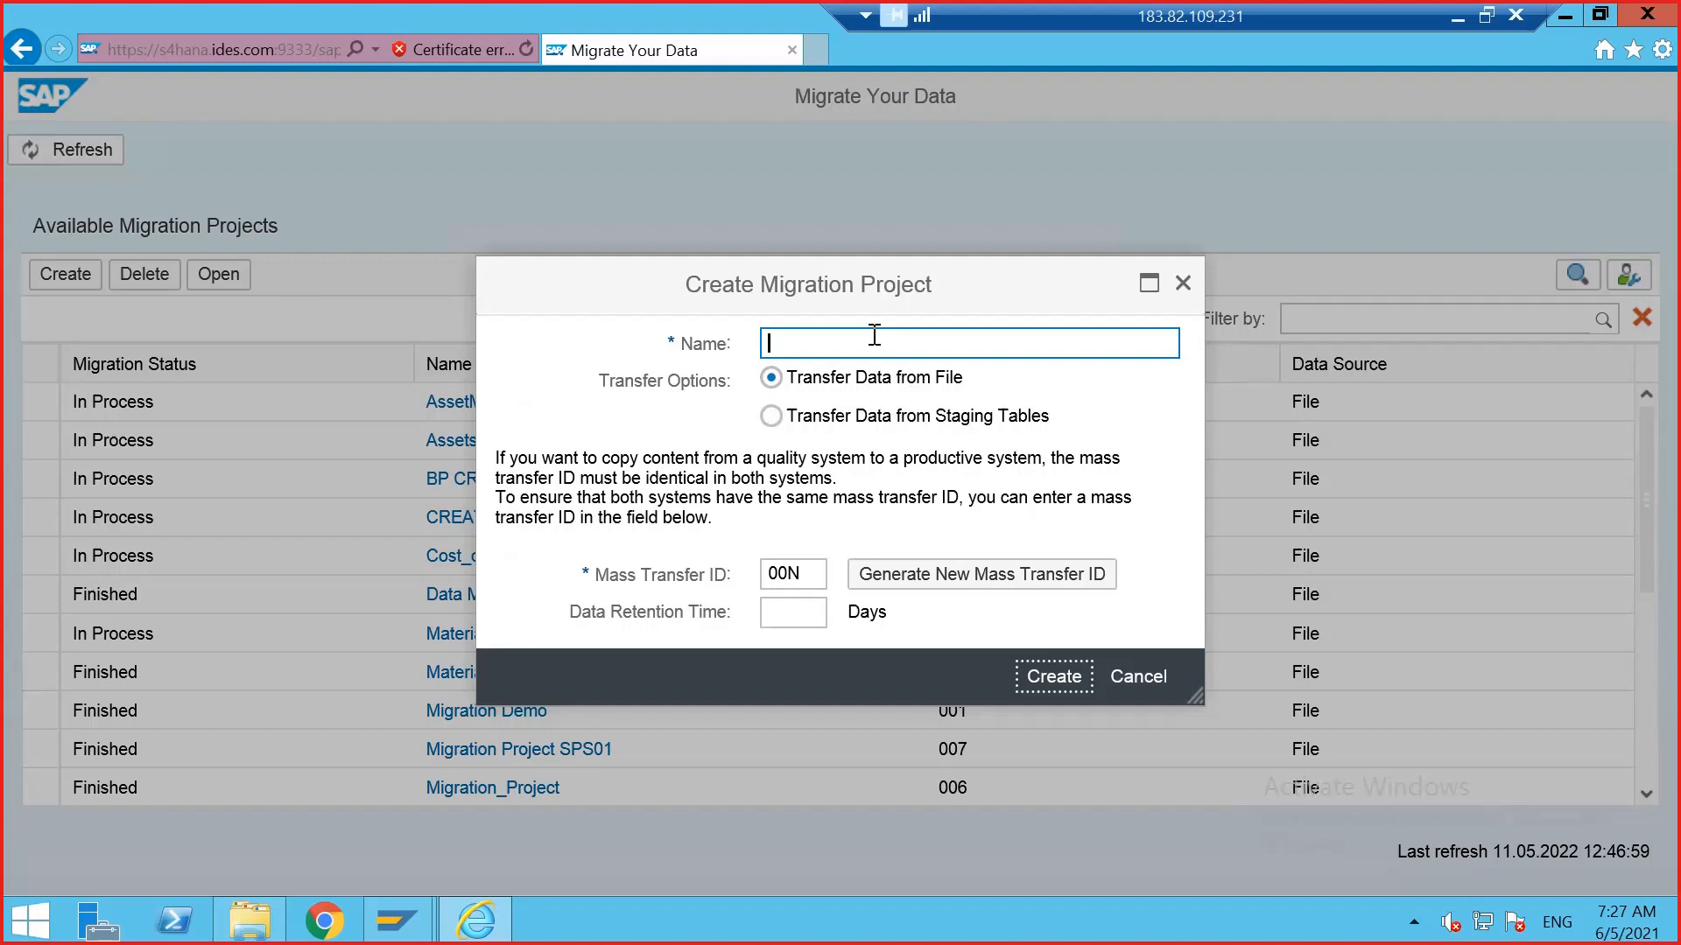
pyautogui.write('LTMC')
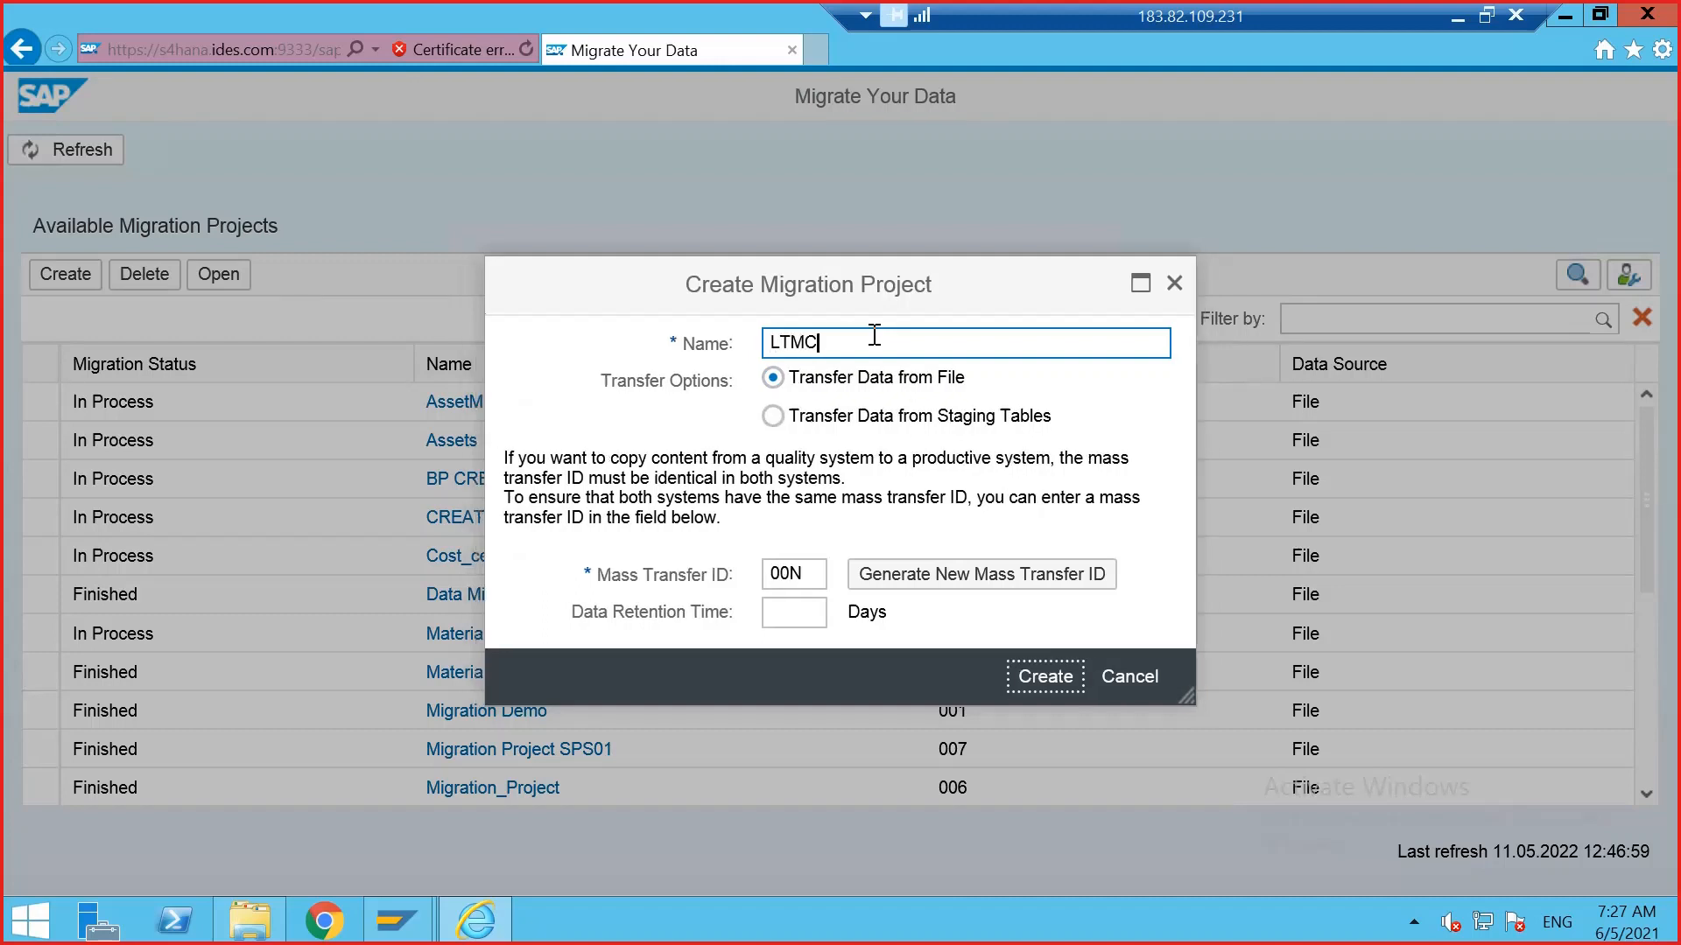
pyautogui.write('_MATERIL')
pyautogui.press('BackSpace')
pyautogui.press('BackSpace')
pyautogui.press('BackSpace')
pyautogui.write('RIA')
pyautogui.write('MA')
pyautogui.press('BackSpace')
pyautogui.press('BackSpace')
pyautogui.write('LMASTER_11MAY')
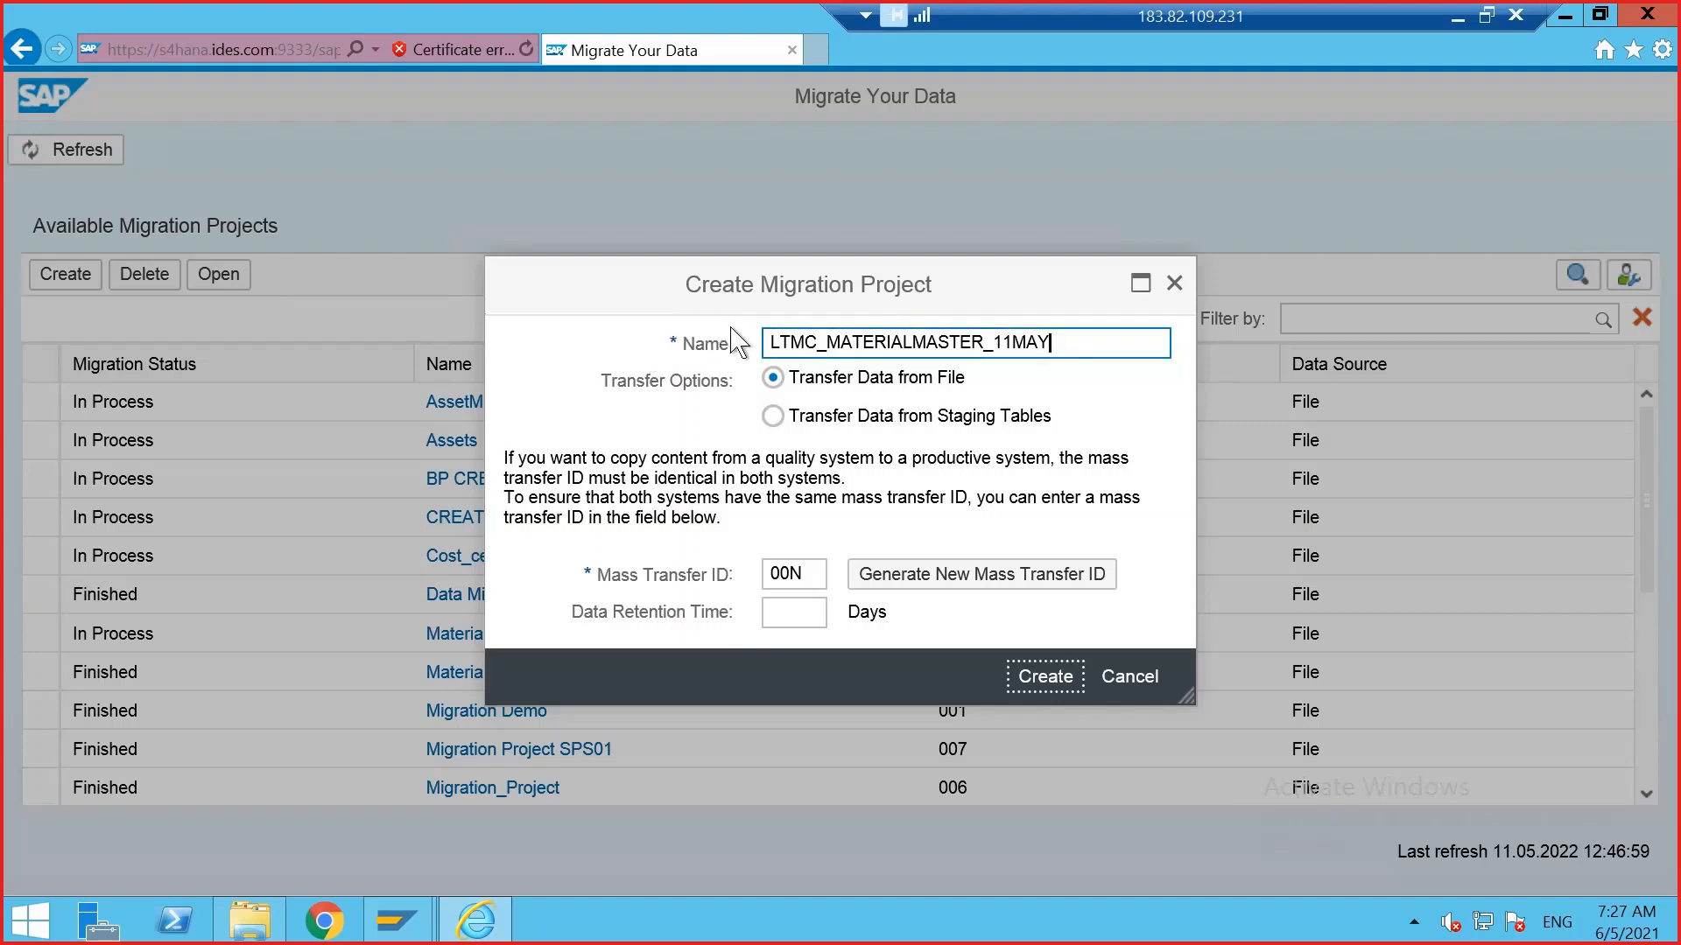
# - Move the Create Migration Project dialog higher to uncover more of the project list behind it
pyautogui.moveTo(1079, 332); pyautogui.dragTo(993, 334)
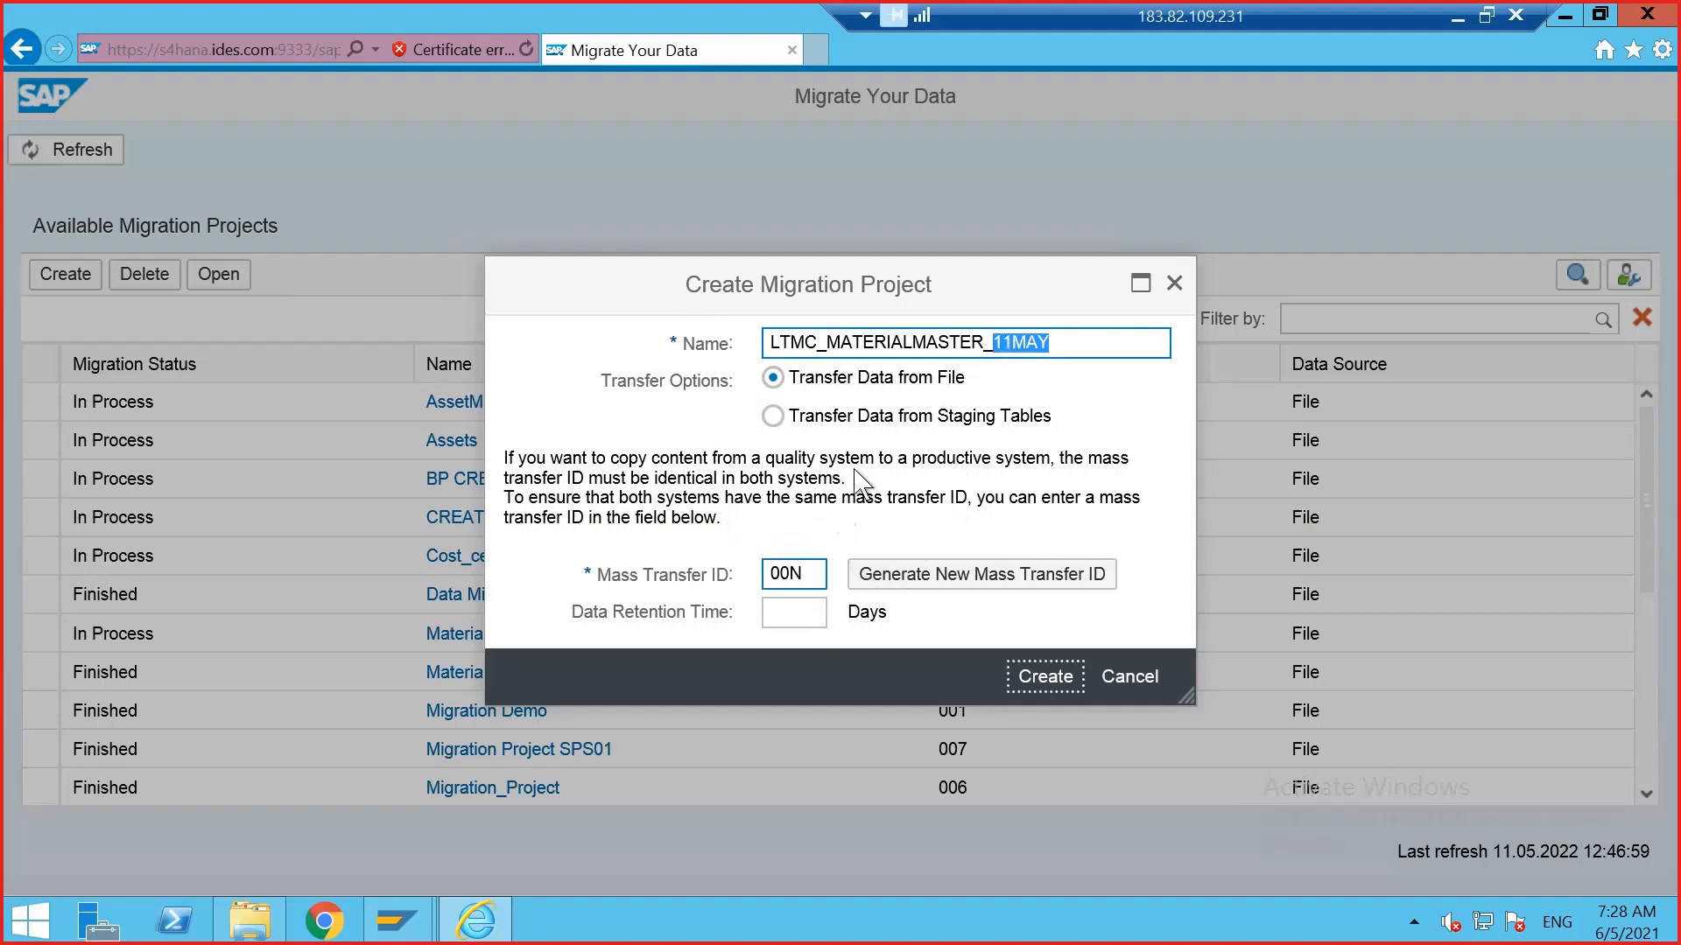
pyautogui.moveTo(926, 272); pyautogui.dragTo(695, 147)
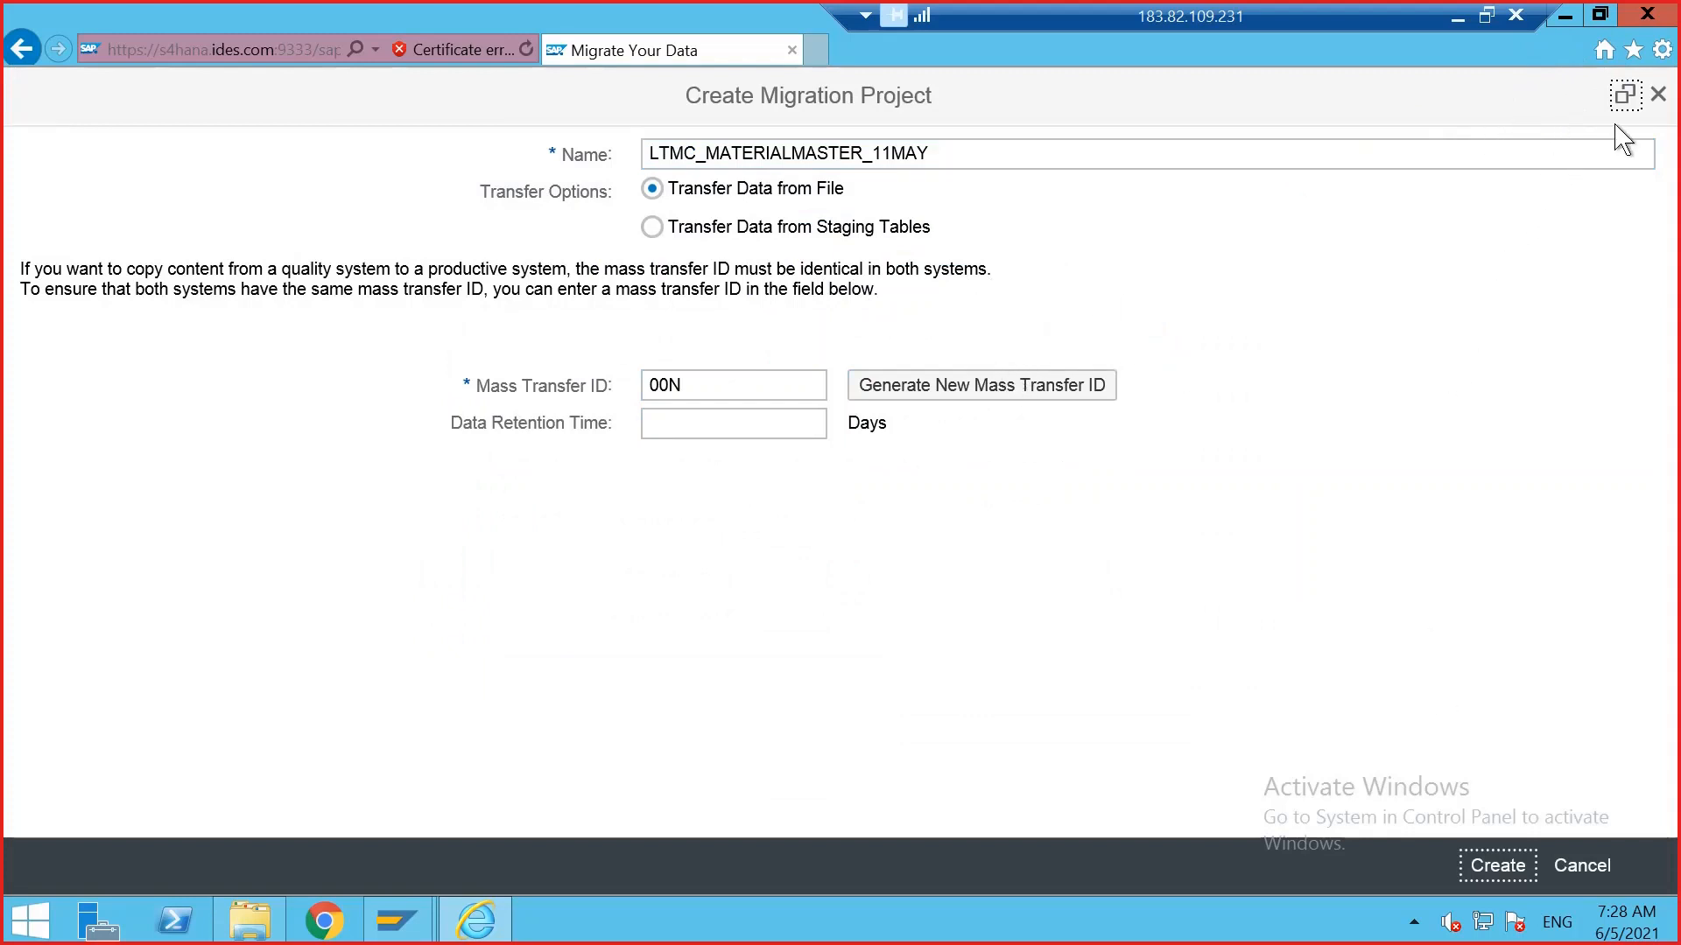
pyautogui.click(1631, 91)
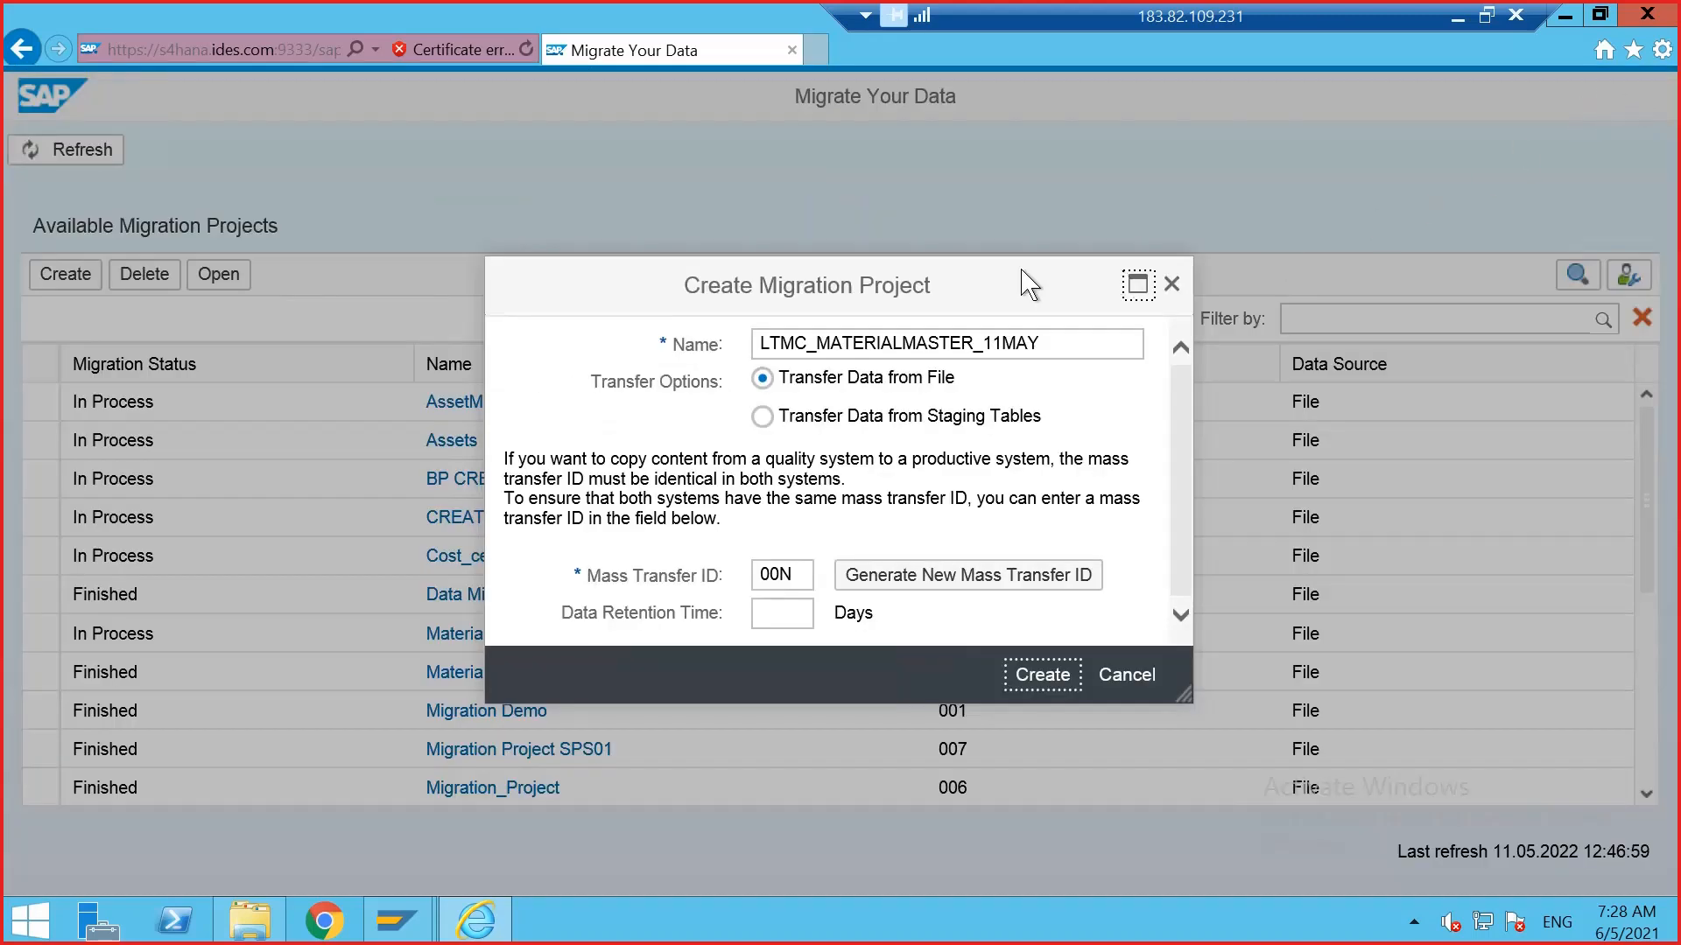
pyautogui.moveTo(1021, 281); pyautogui.dragTo(1011, 207)
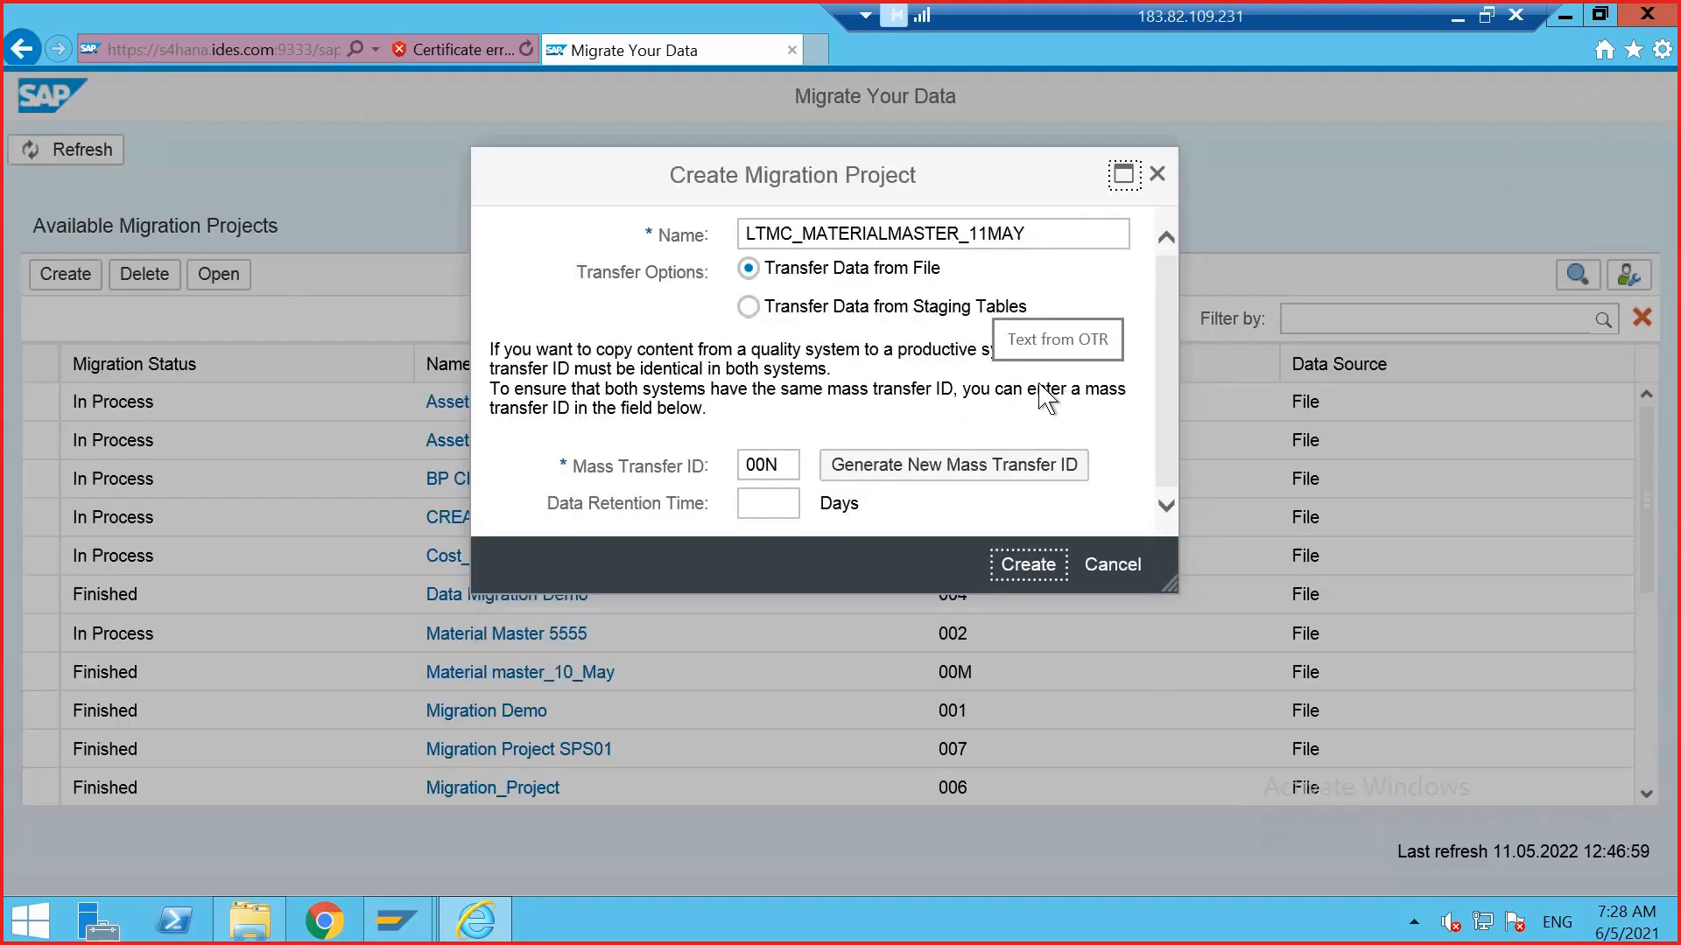
# - Re-enter the mass transfer ID as 00N and create the migration project with data transferred from file
pyautogui.click(798, 465)
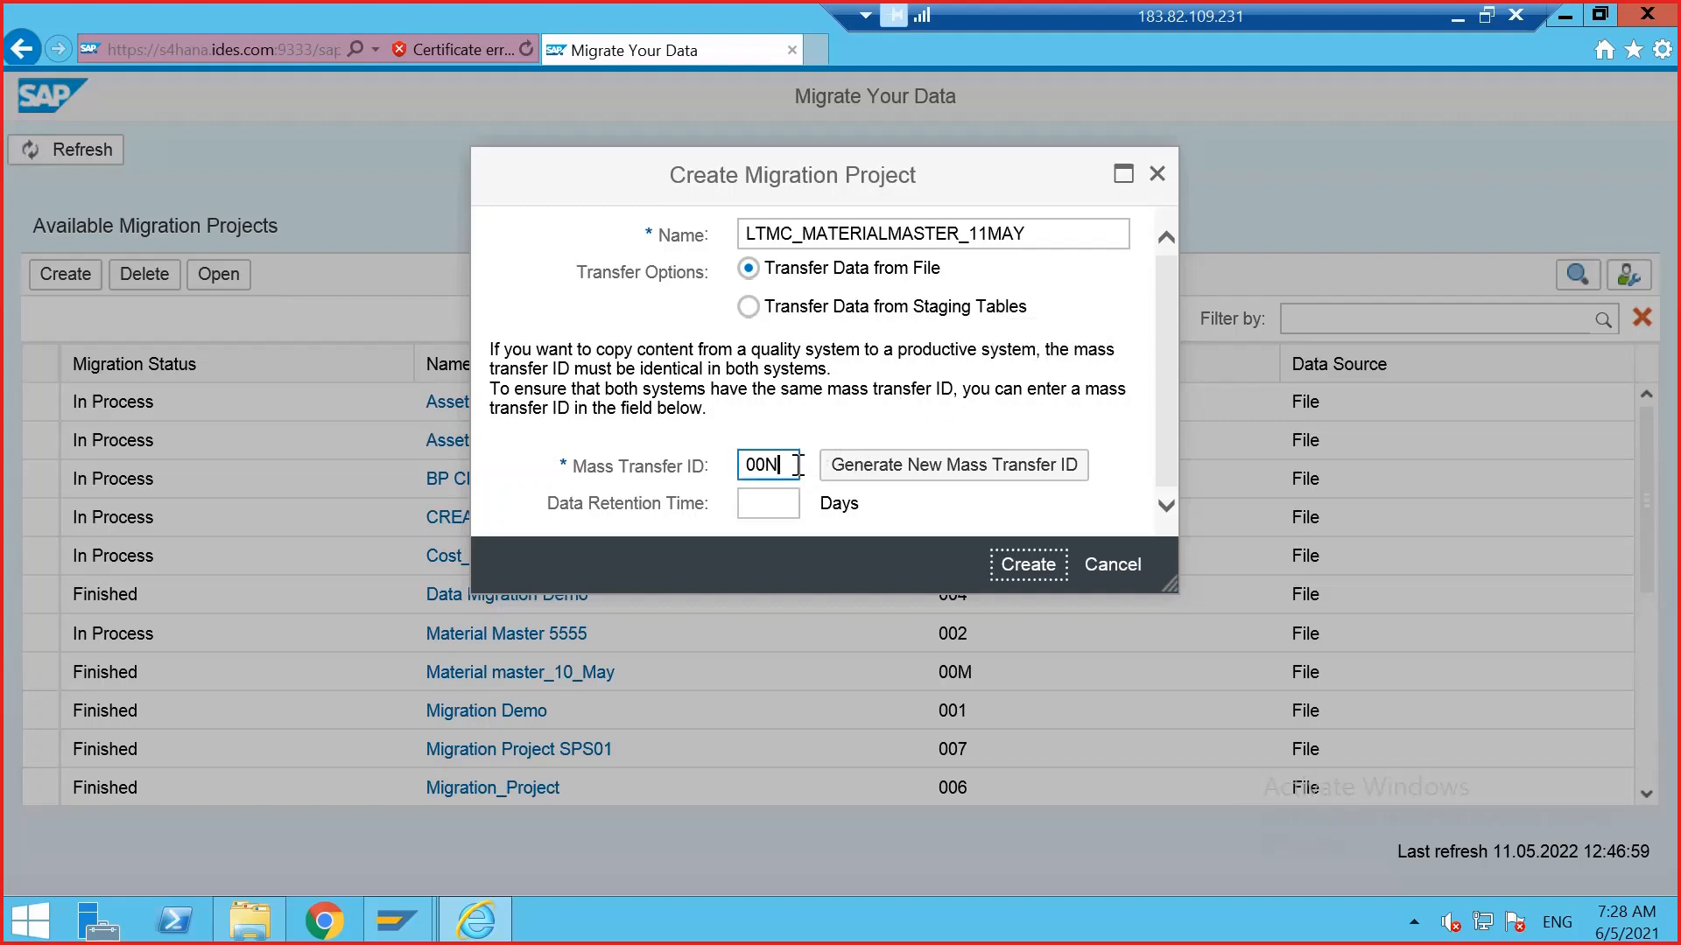
pyautogui.press('BackSpace')
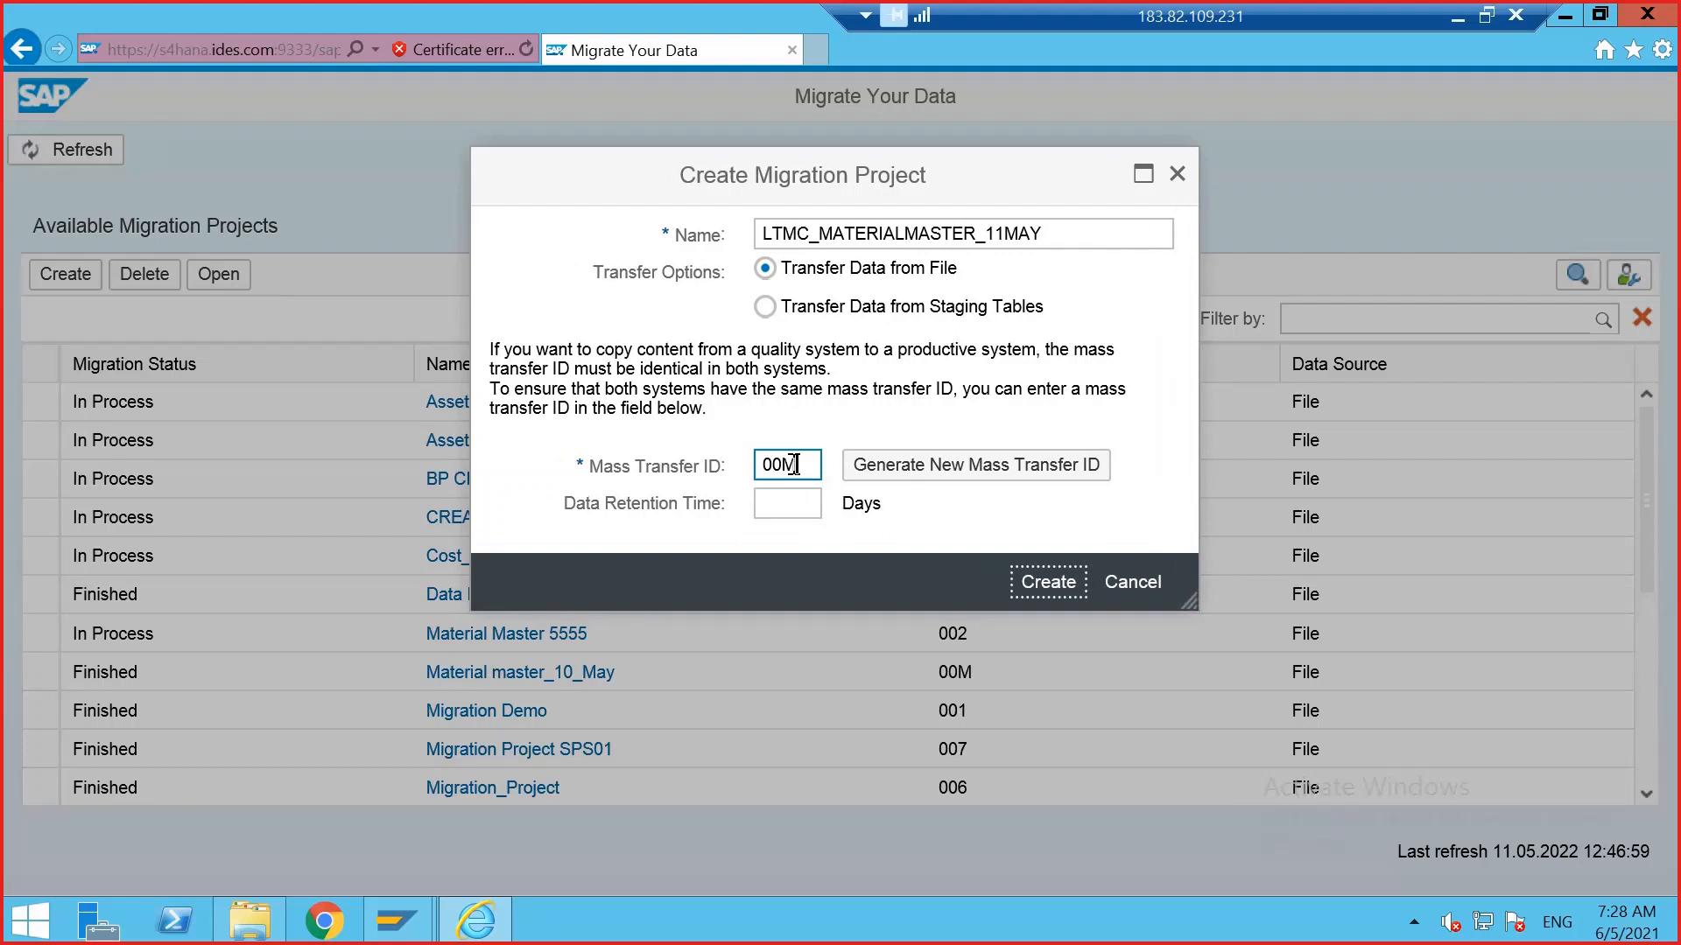
pyautogui.write('N')
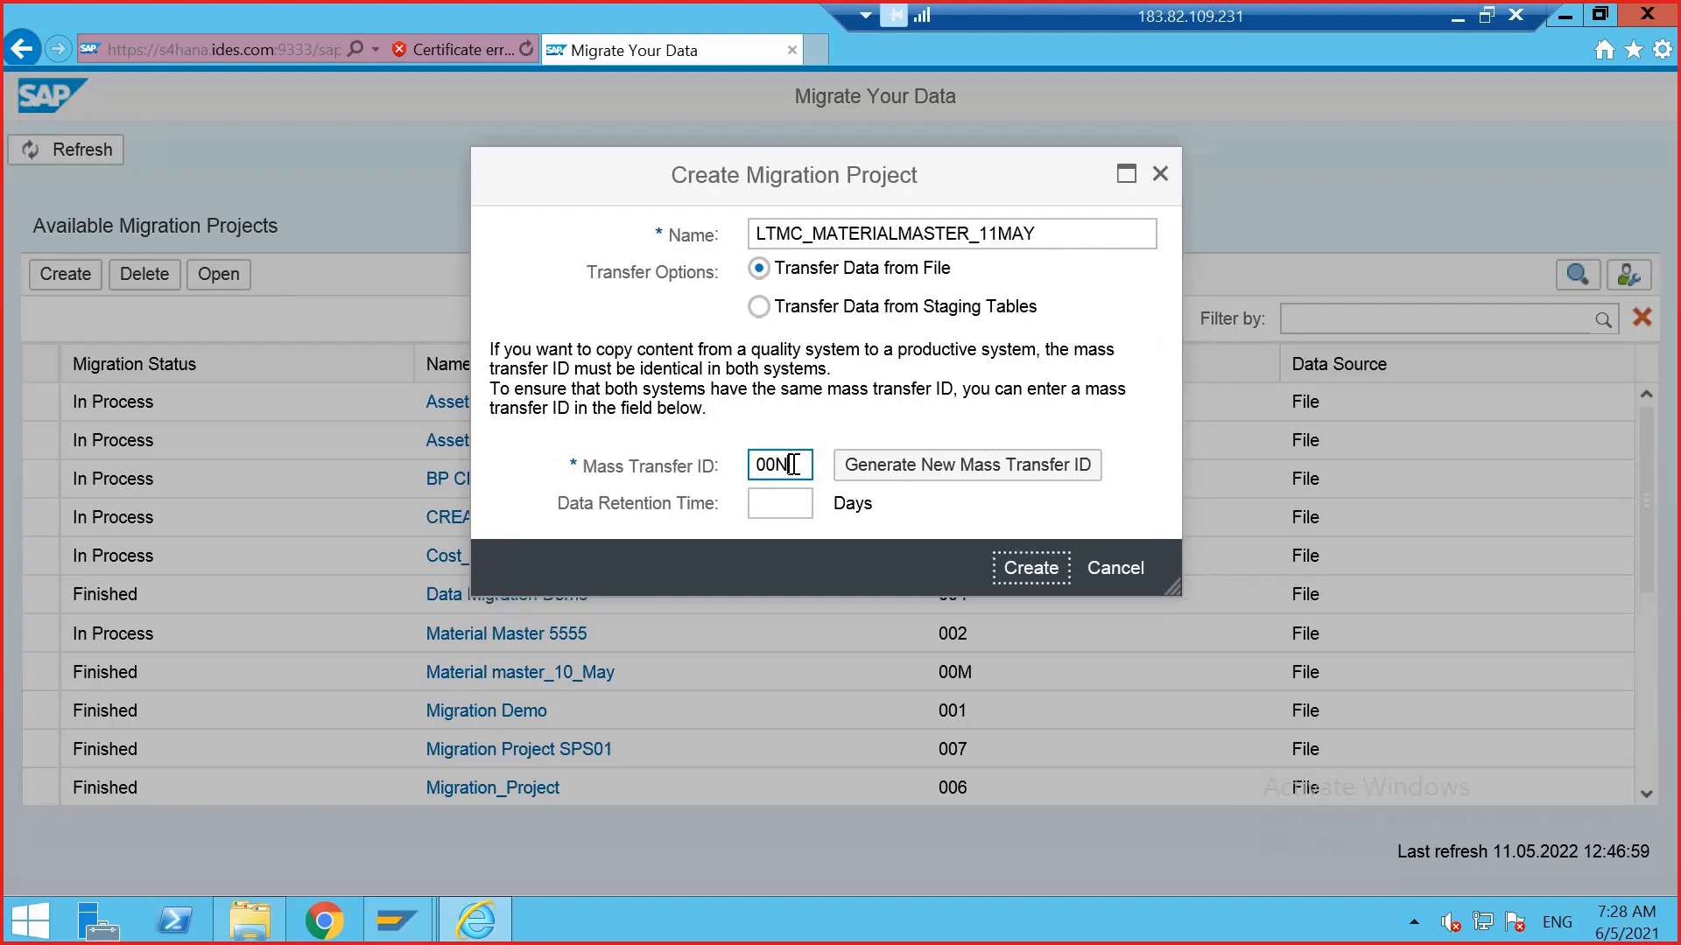
pyautogui.click(1053, 571)
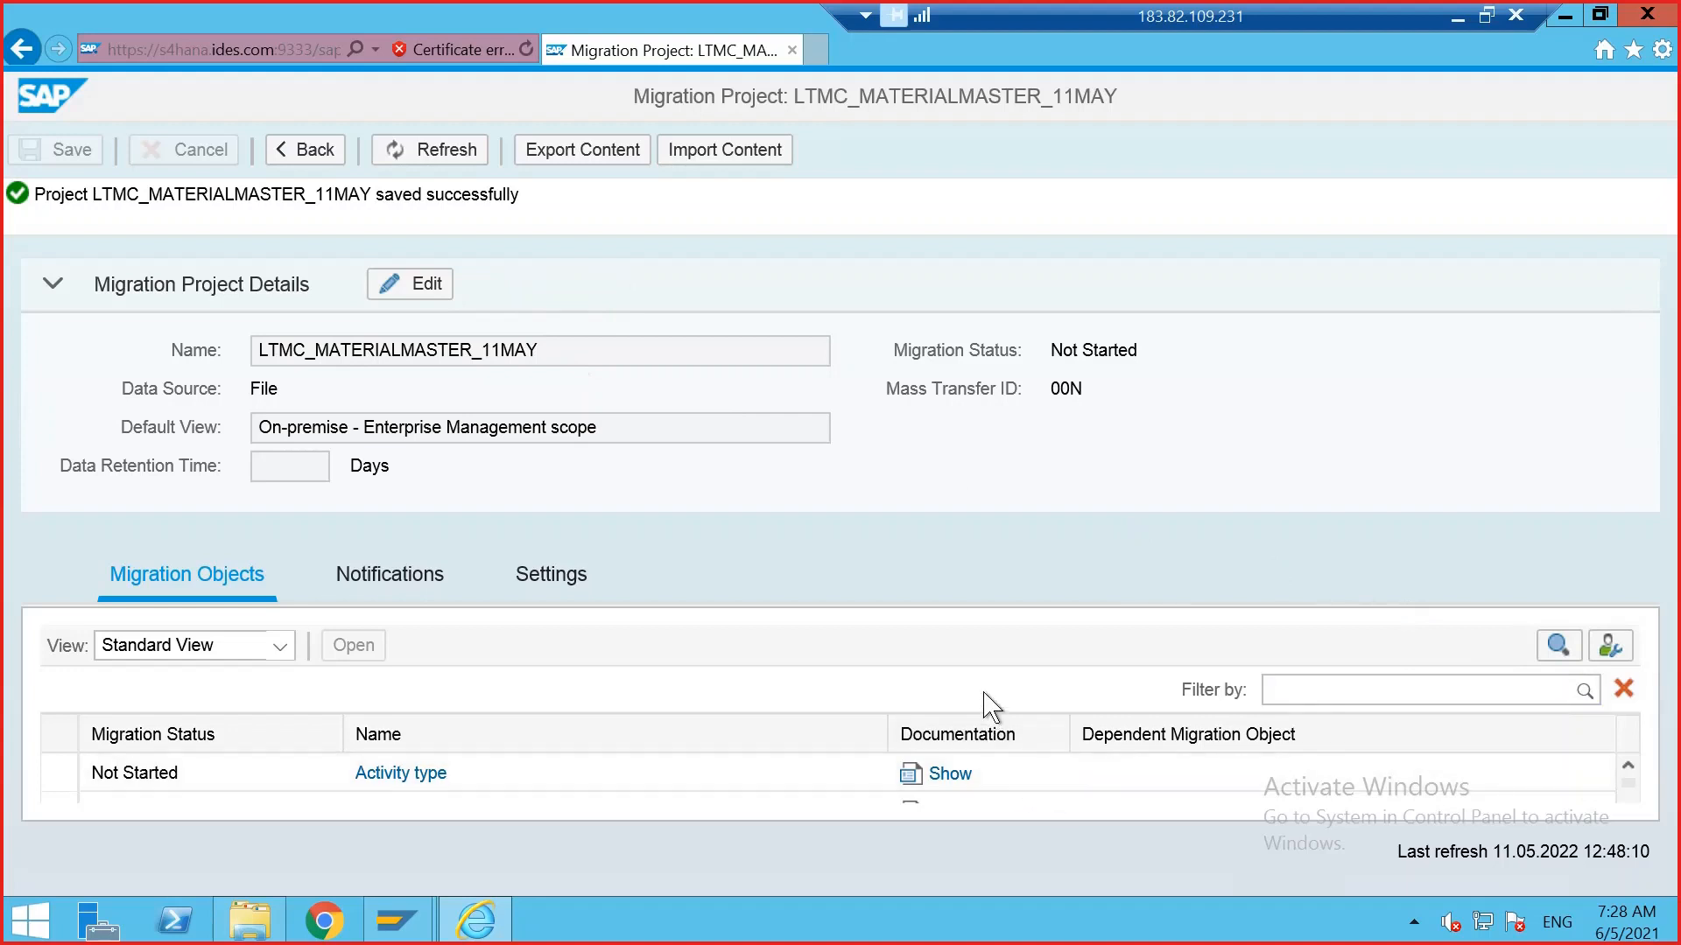
# - Look through the project's migration objects and their dependent objects to locate the Material object
pyautogui.scroll(-1, 800, 796)
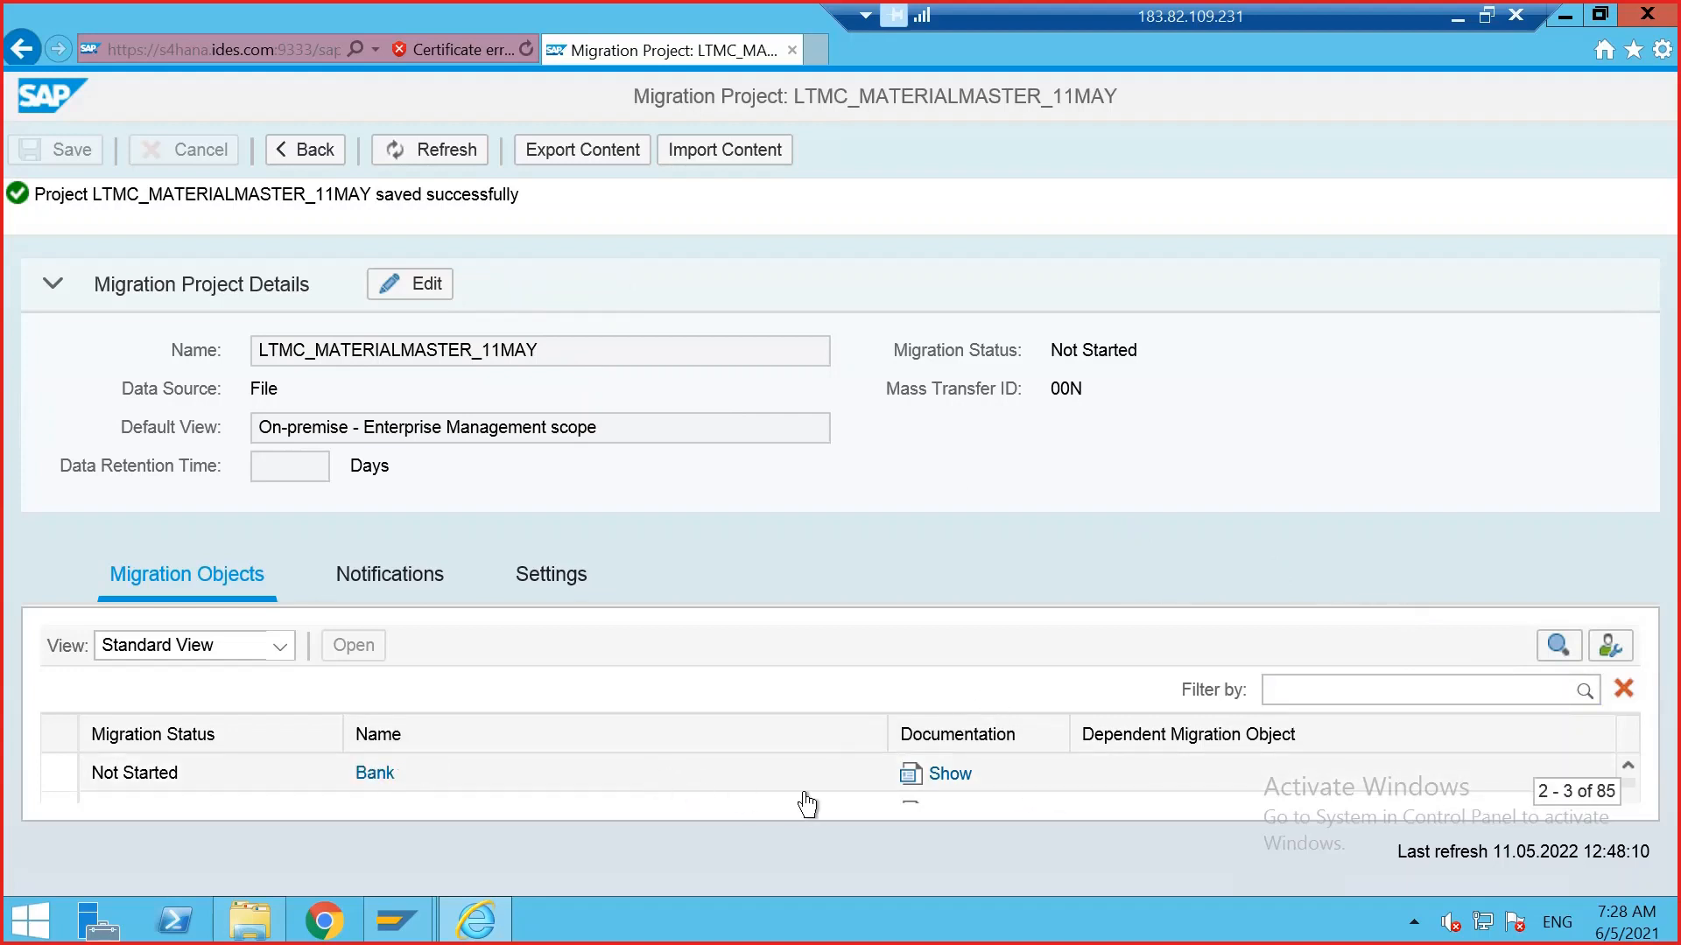
pyautogui.scroll(1, 819, 795)
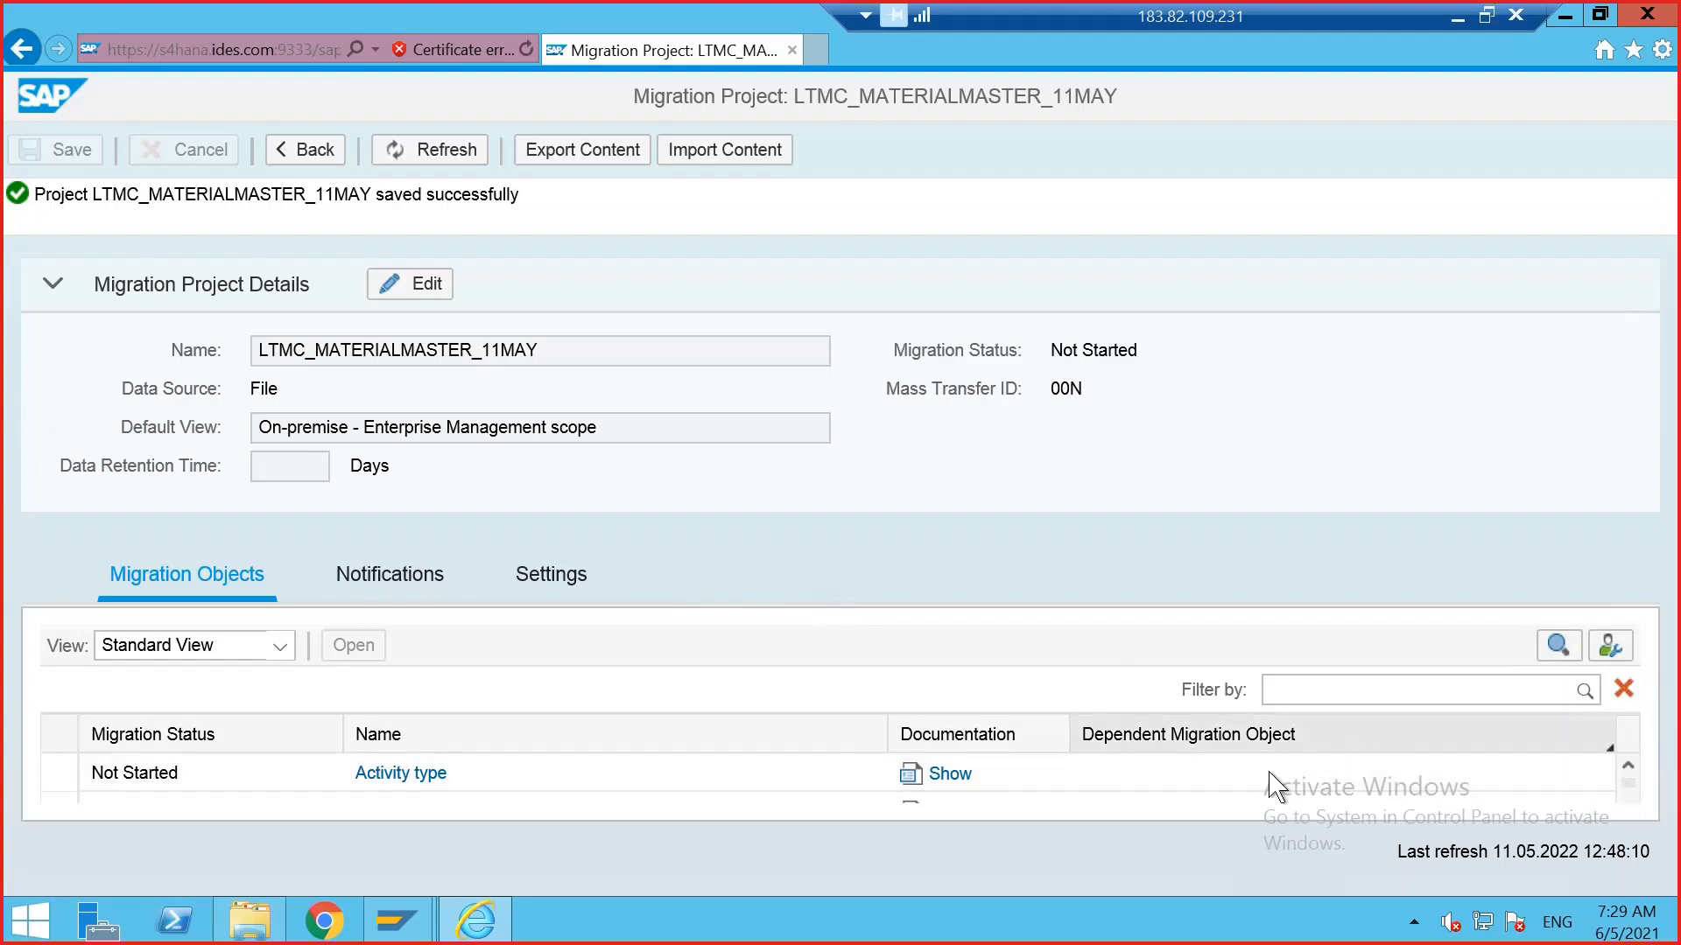
pyautogui.scroll(-3, 1225, 777)
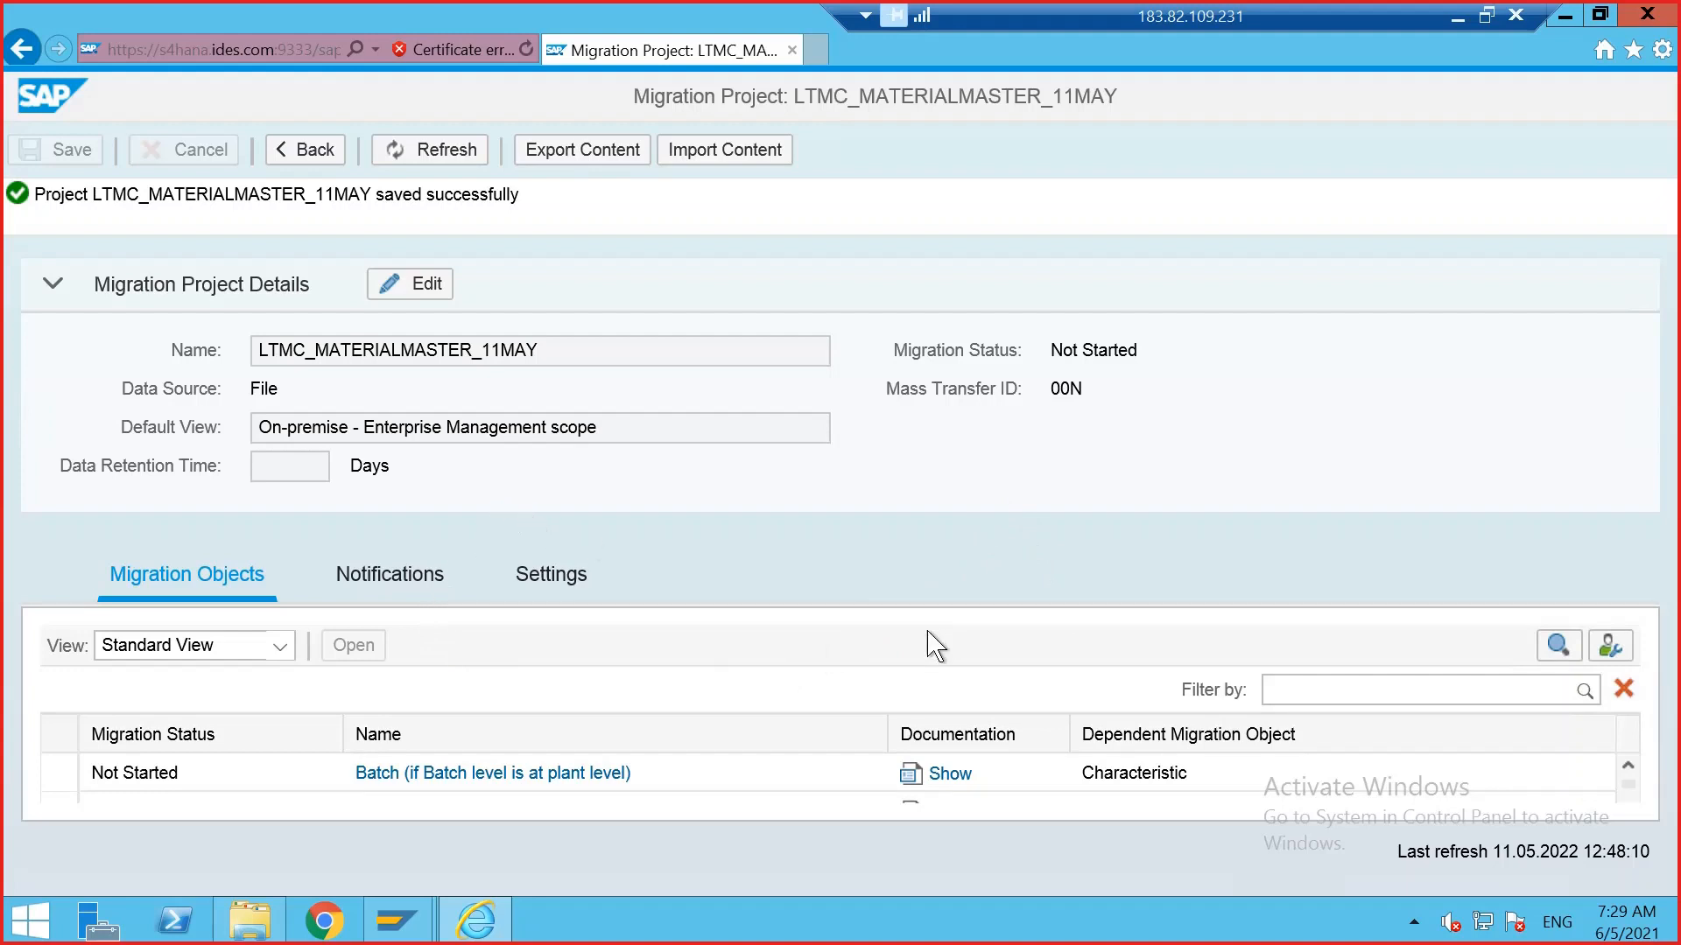
pyautogui.scroll(-1, 709, 804)
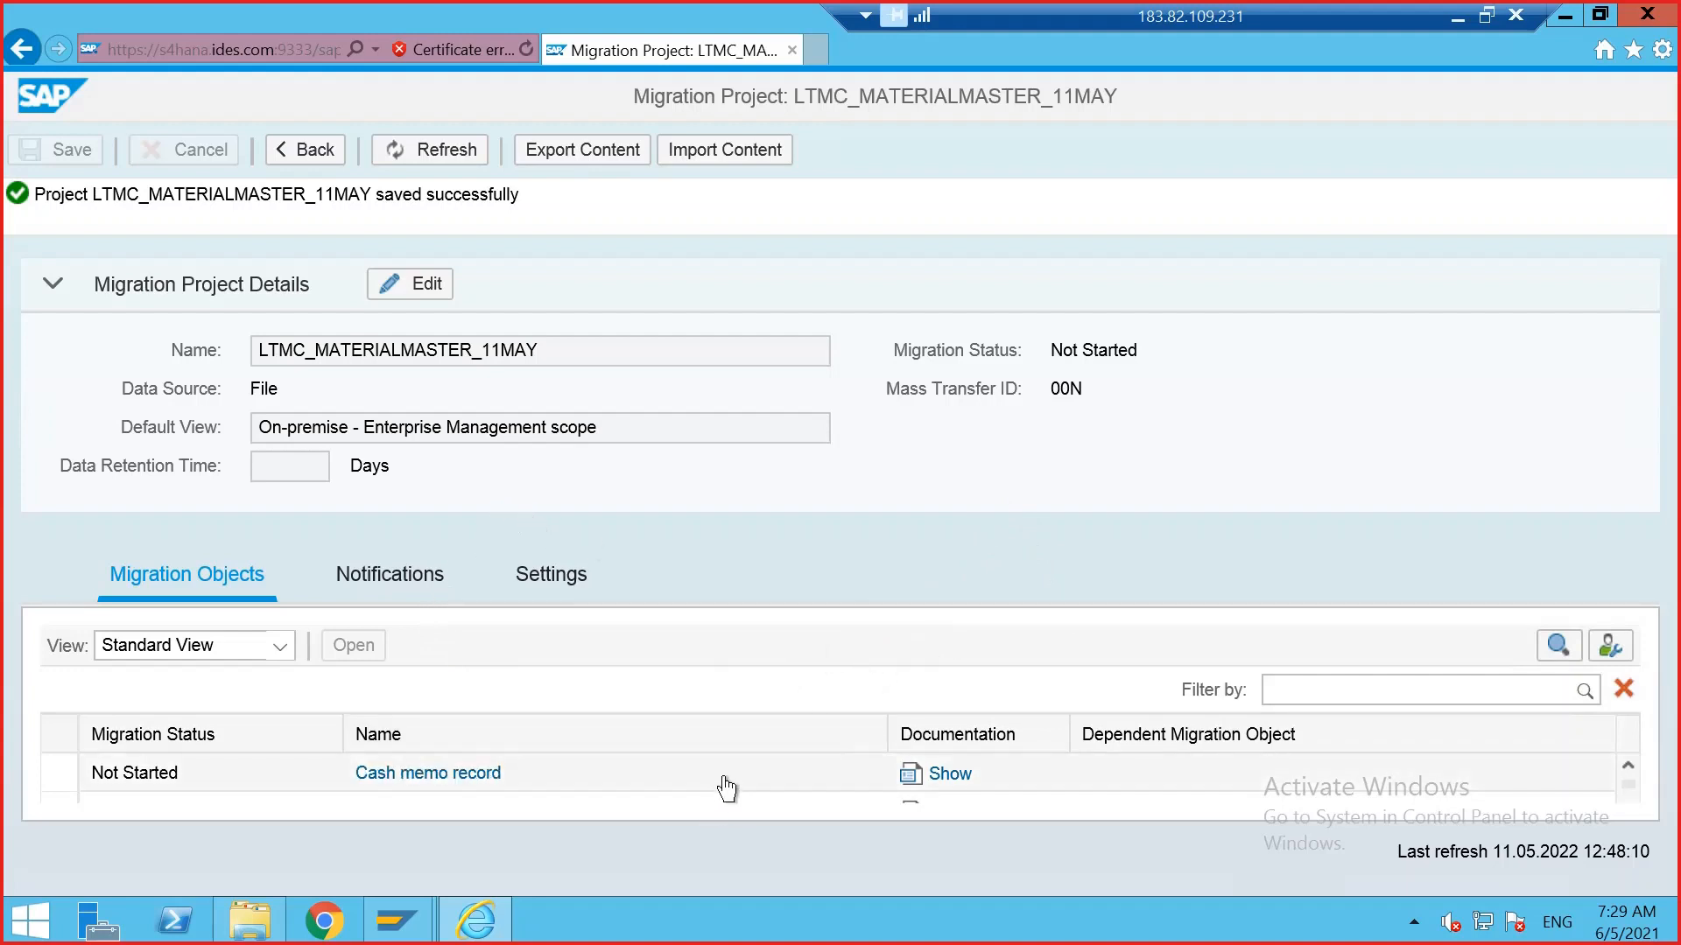
pyautogui.scroll(-1, 725, 788)
pyautogui.scroll(-1, 726, 789)
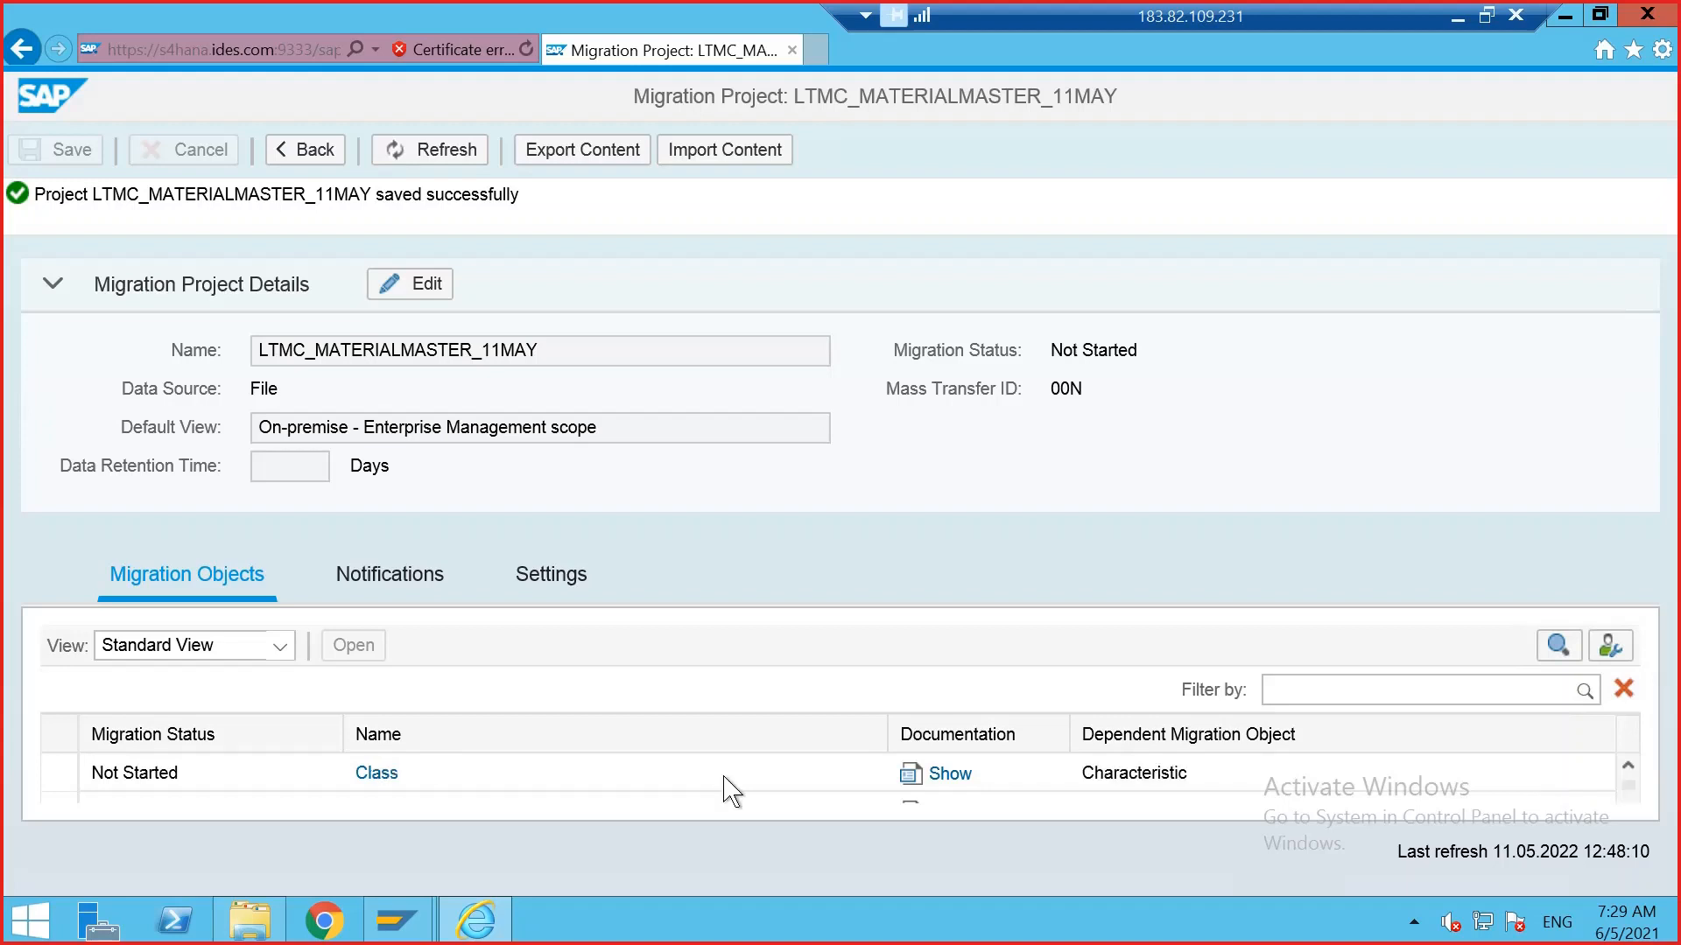
pyautogui.scroll(-1, 726, 789)
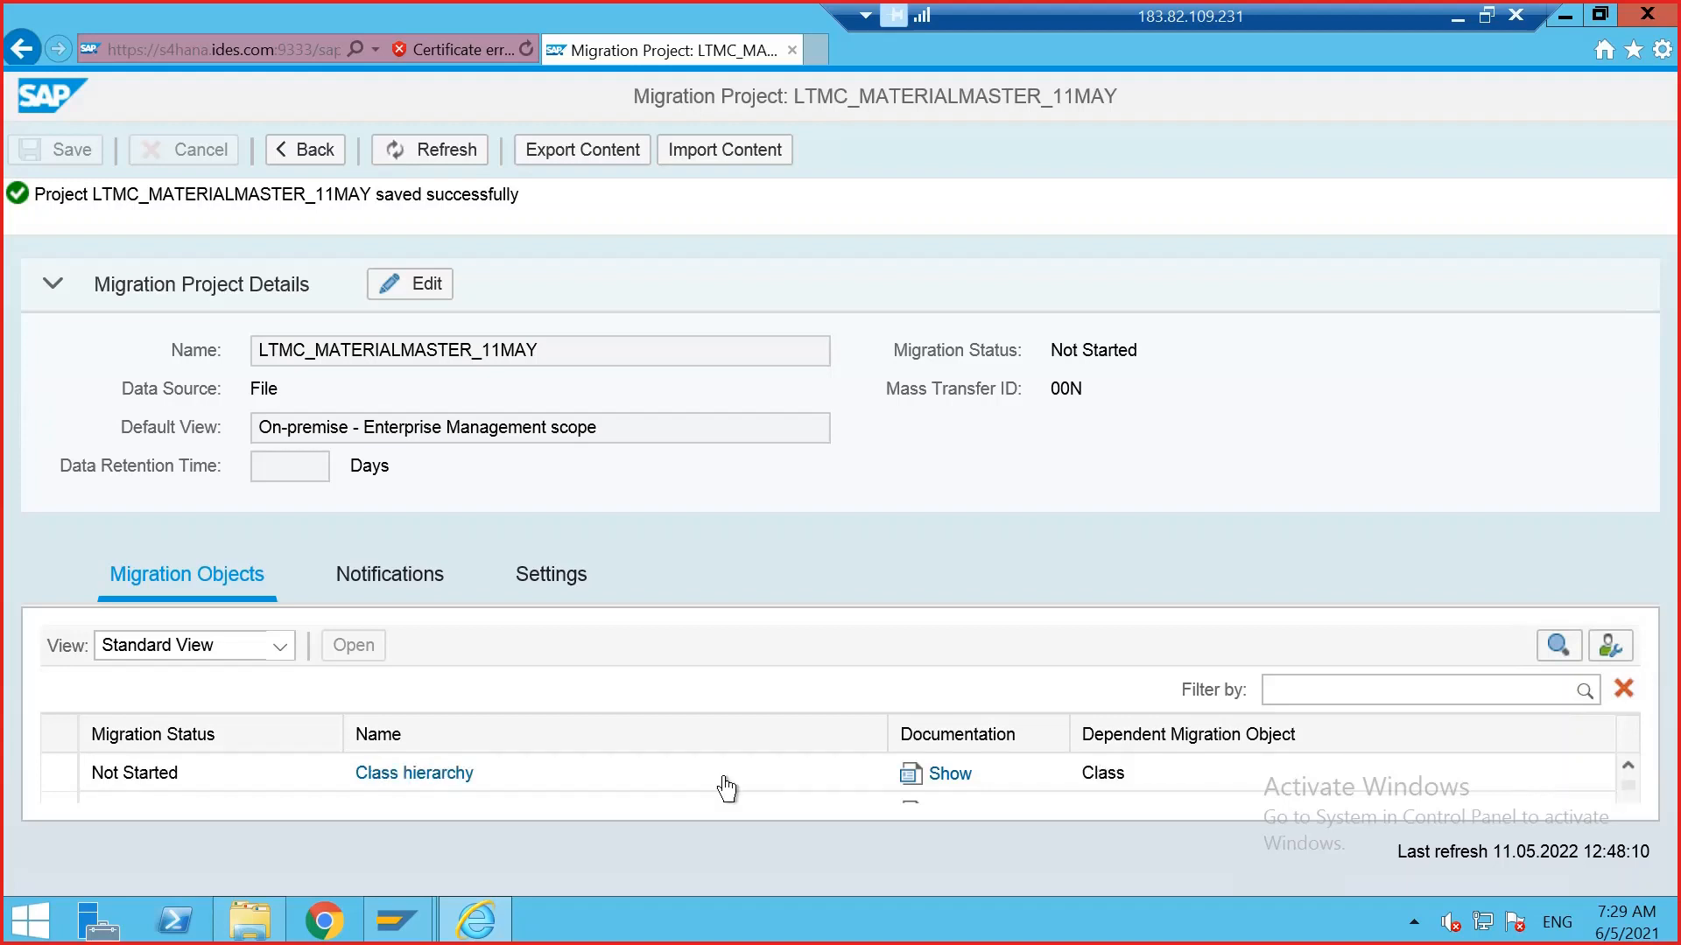
pyautogui.scroll(-1, 726, 788)
pyautogui.scroll(-1, 726, 789)
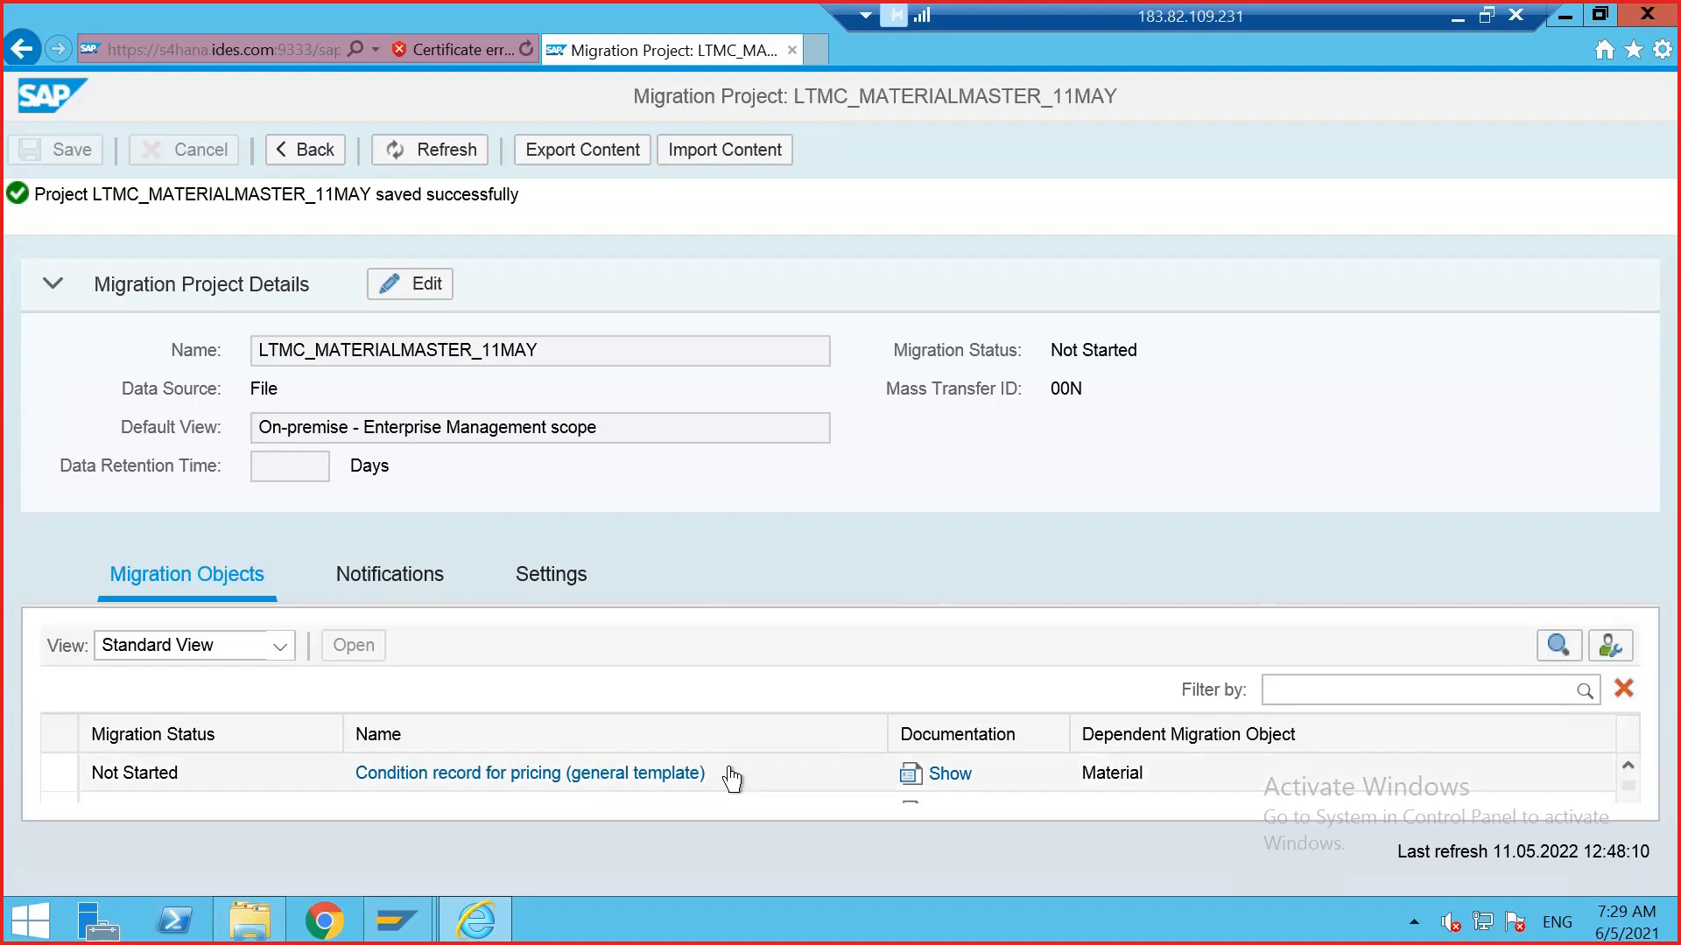
pyautogui.scroll(-1, 731, 783)
pyautogui.scroll(-1, 736, 782)
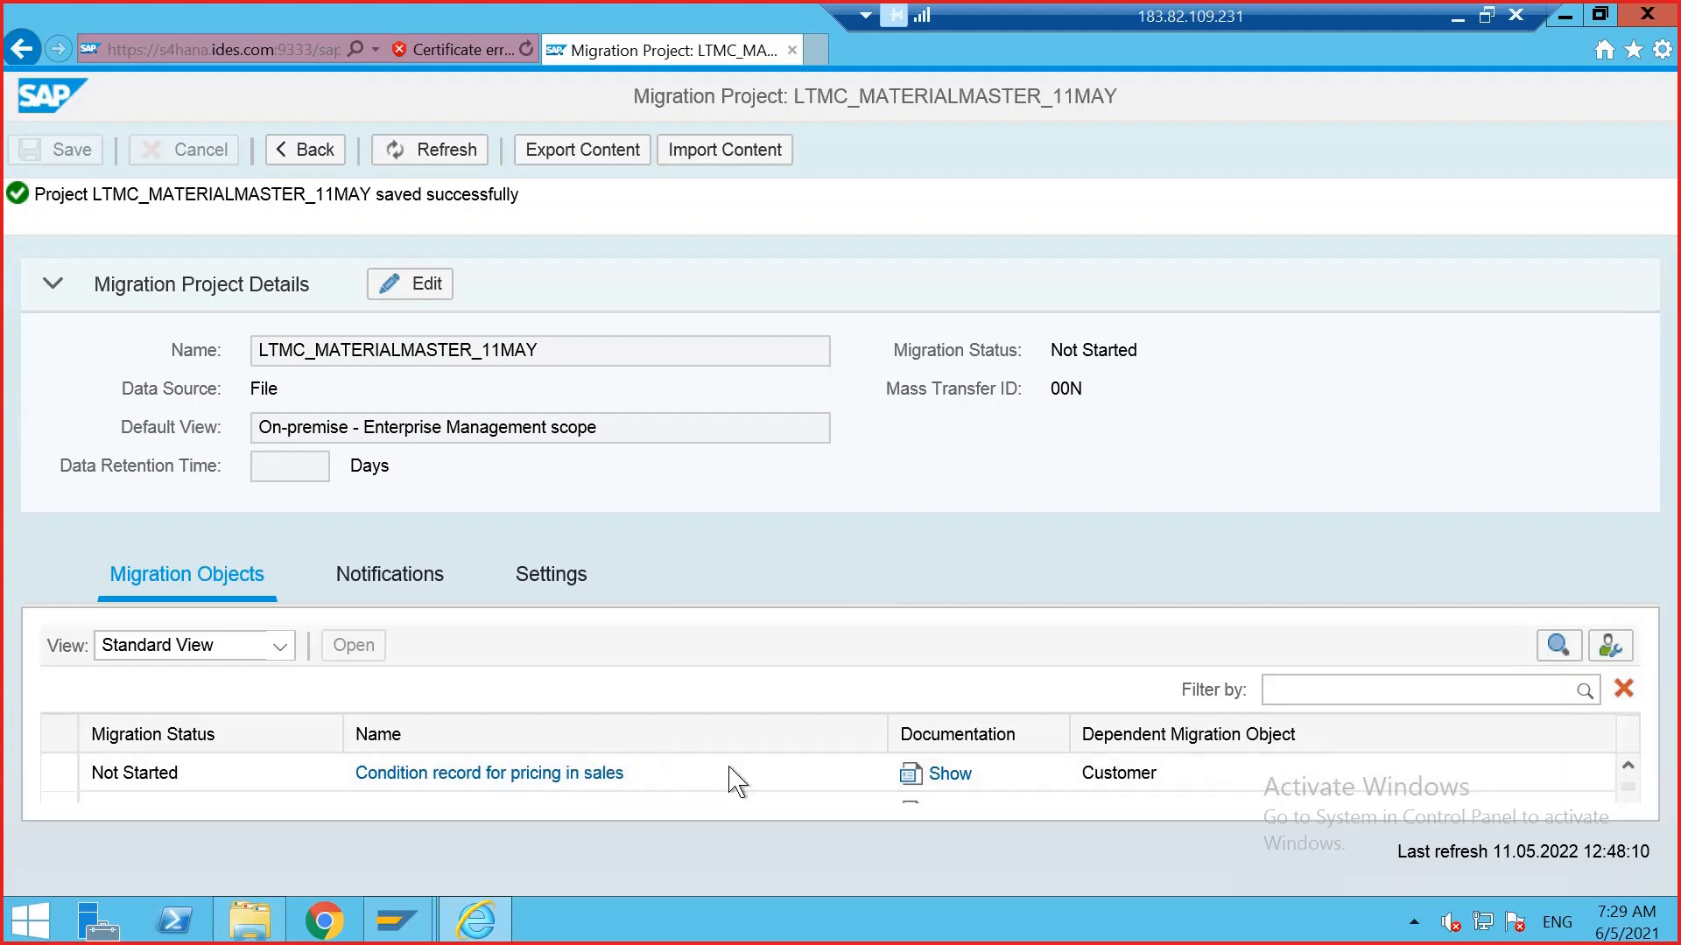
pyautogui.scroll(-1, 735, 781)
pyautogui.scroll(-1, 735, 782)
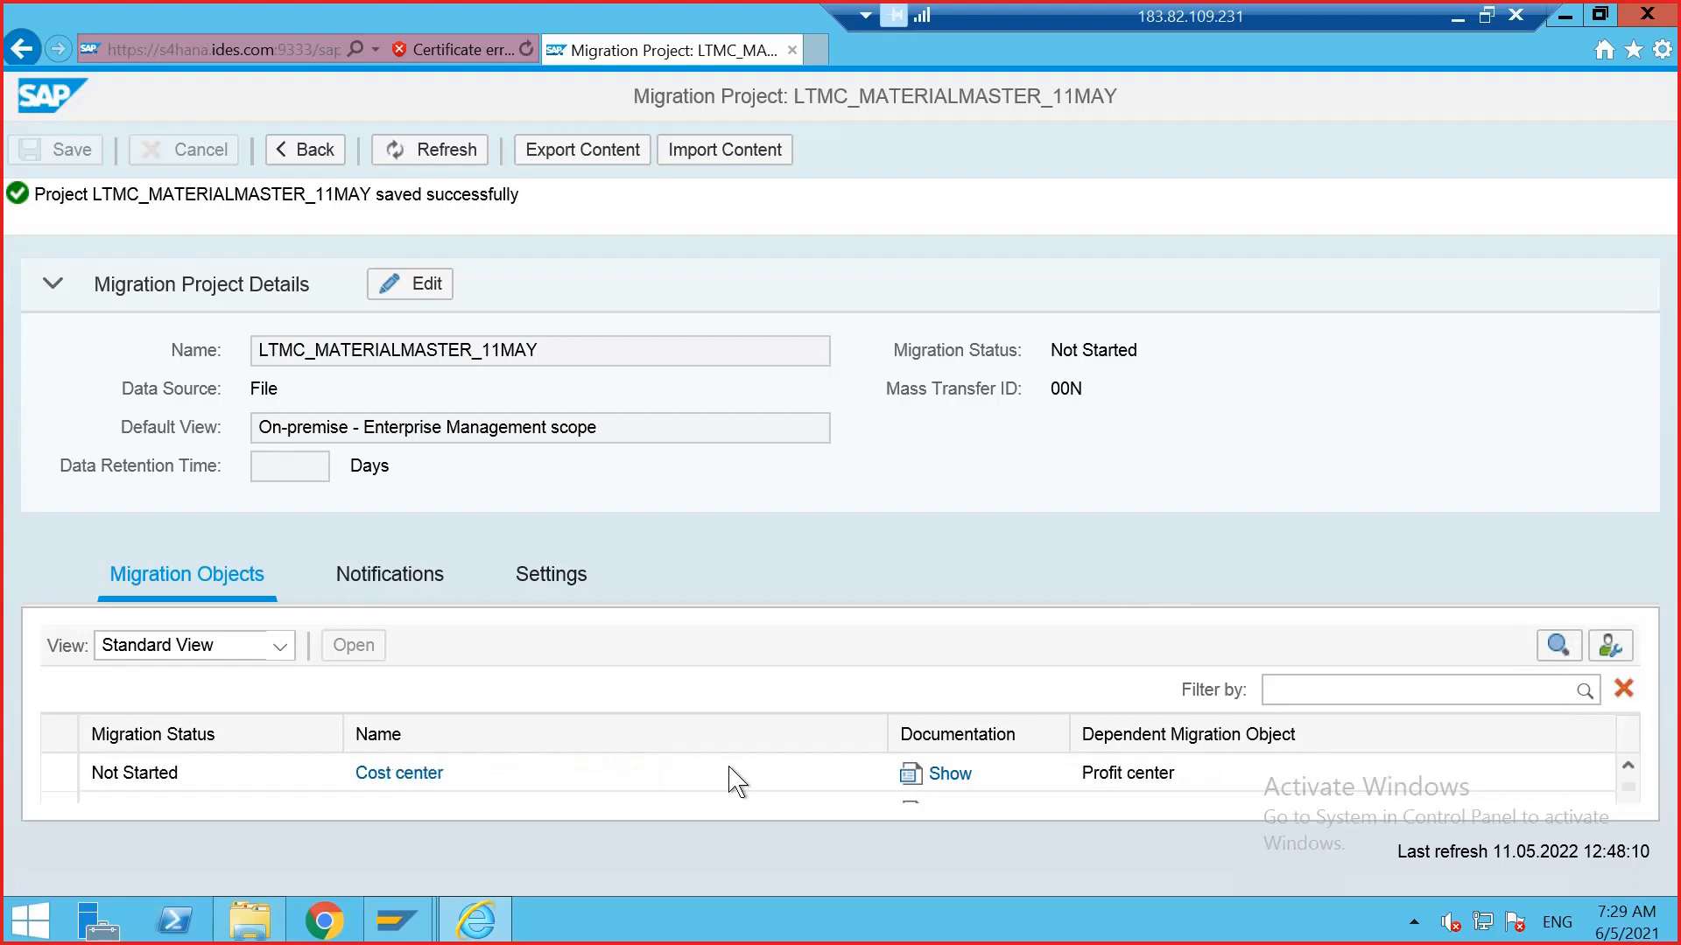
pyautogui.scroll(-1, 735, 782)
pyautogui.scroll(-1, 734, 780)
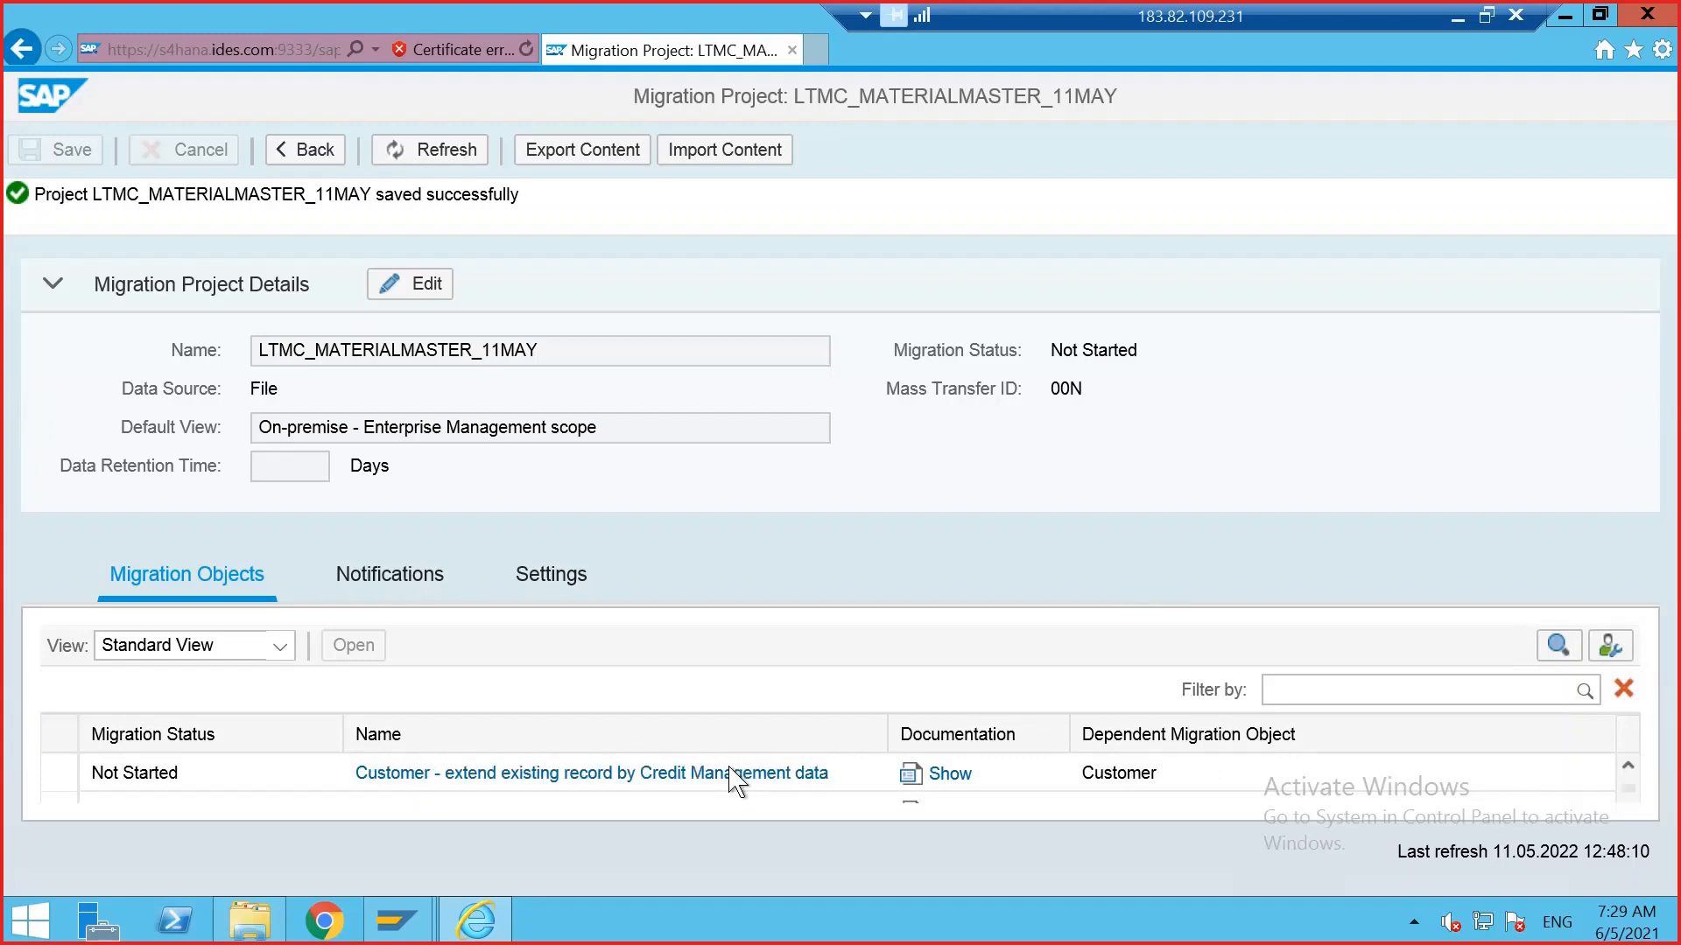
pyautogui.scroll(-2, 733, 781)
pyautogui.scroll(-1, 735, 782)
pyautogui.scroll(-3, 735, 782)
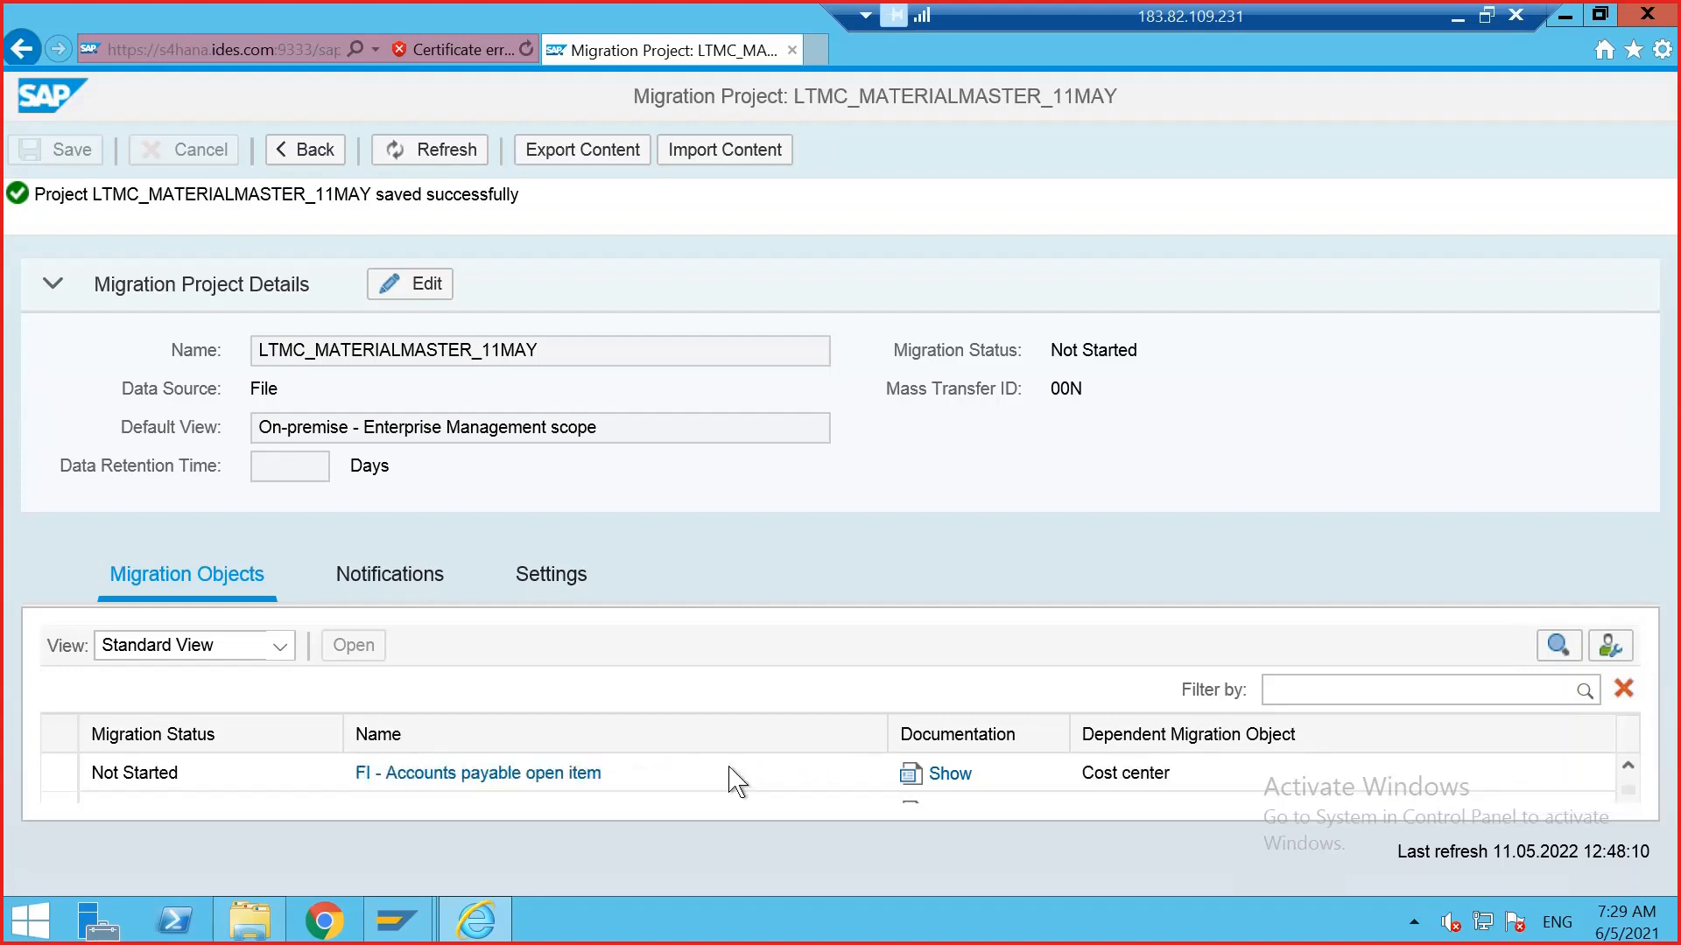
pyautogui.scroll(-2, 735, 782)
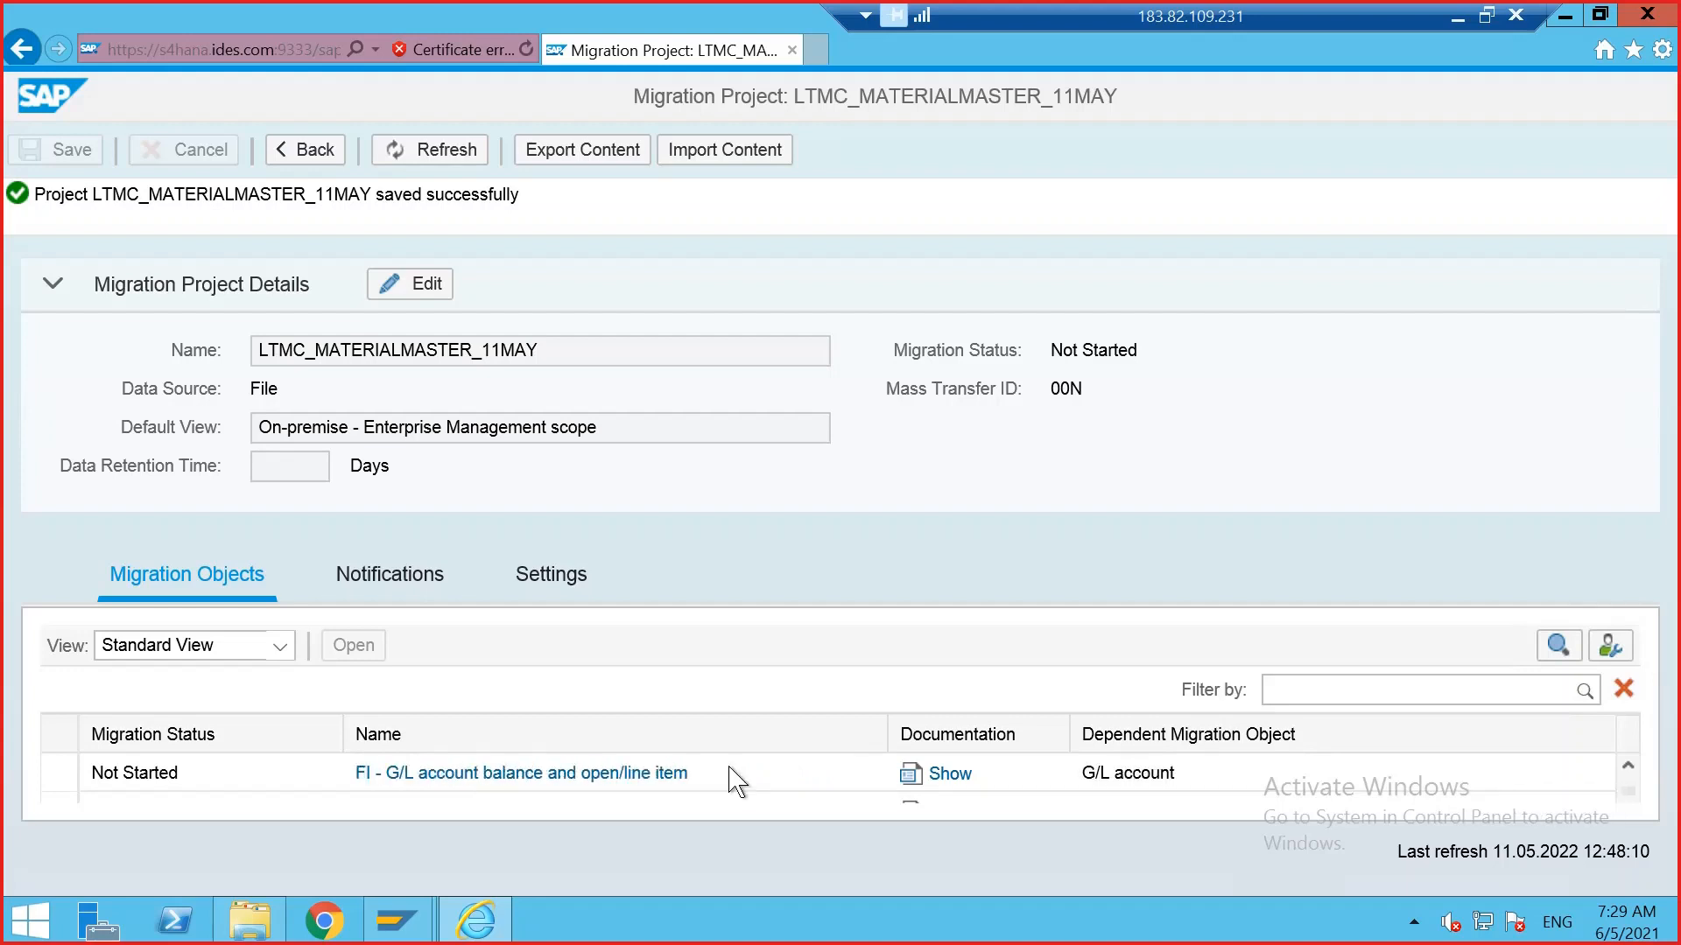
pyautogui.scroll(-1, 735, 781)
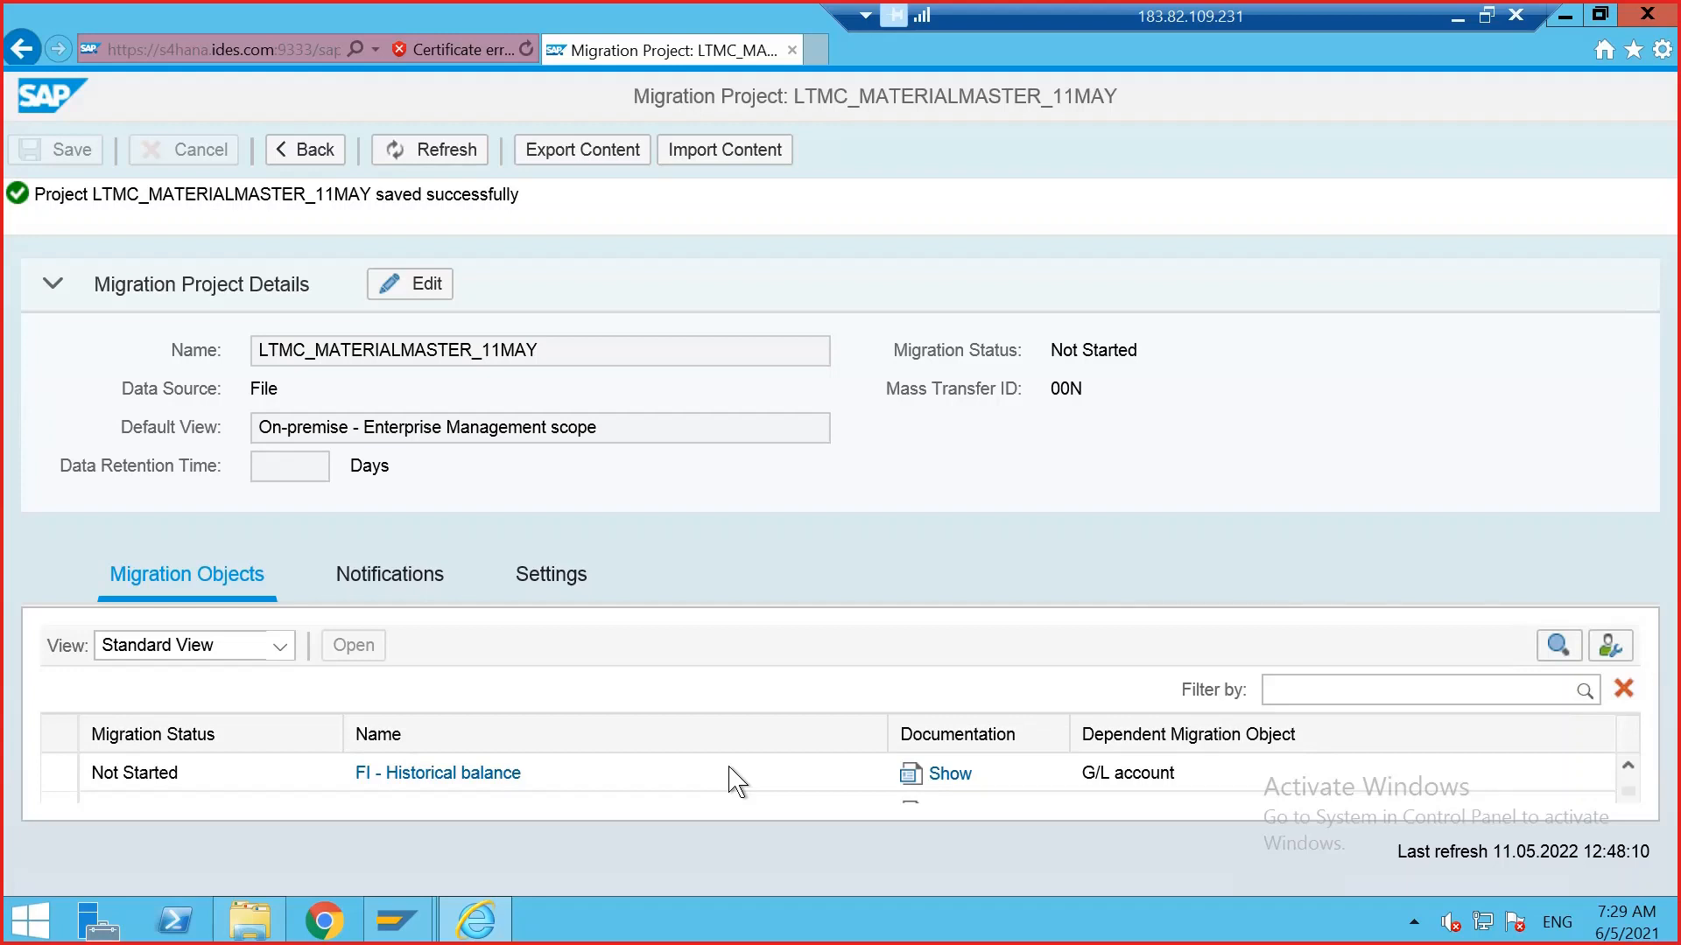
pyautogui.scroll(-1, 543, 785)
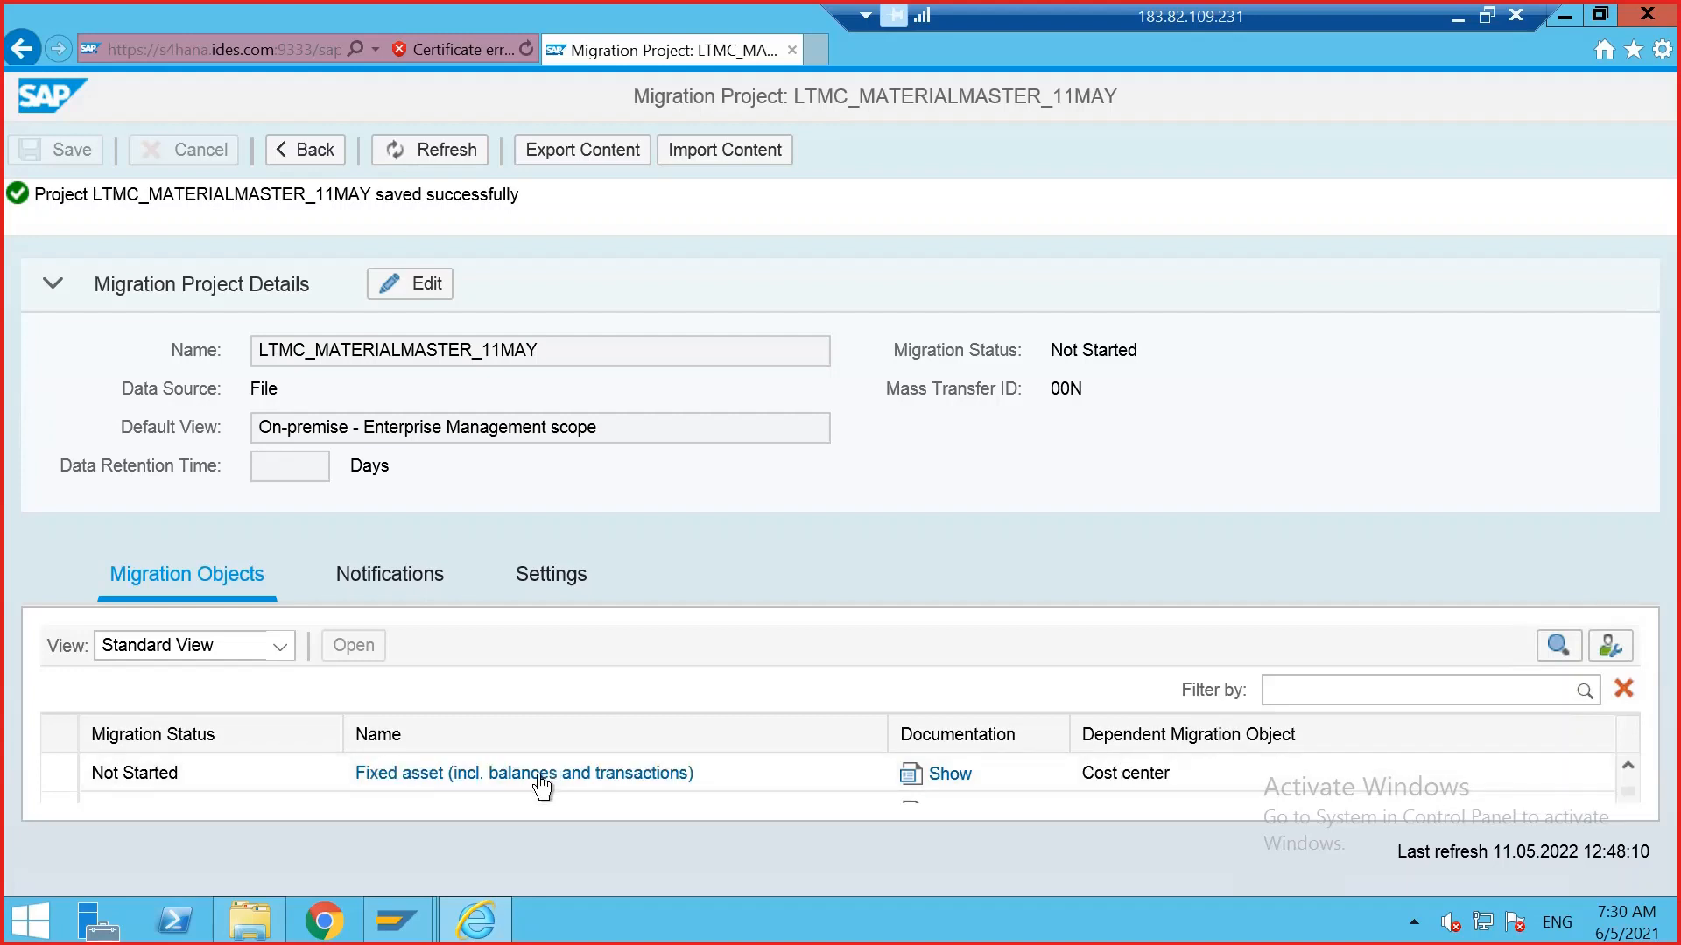
pyautogui.scroll(-2, 541, 786)
pyautogui.scroll(-4, 543, 788)
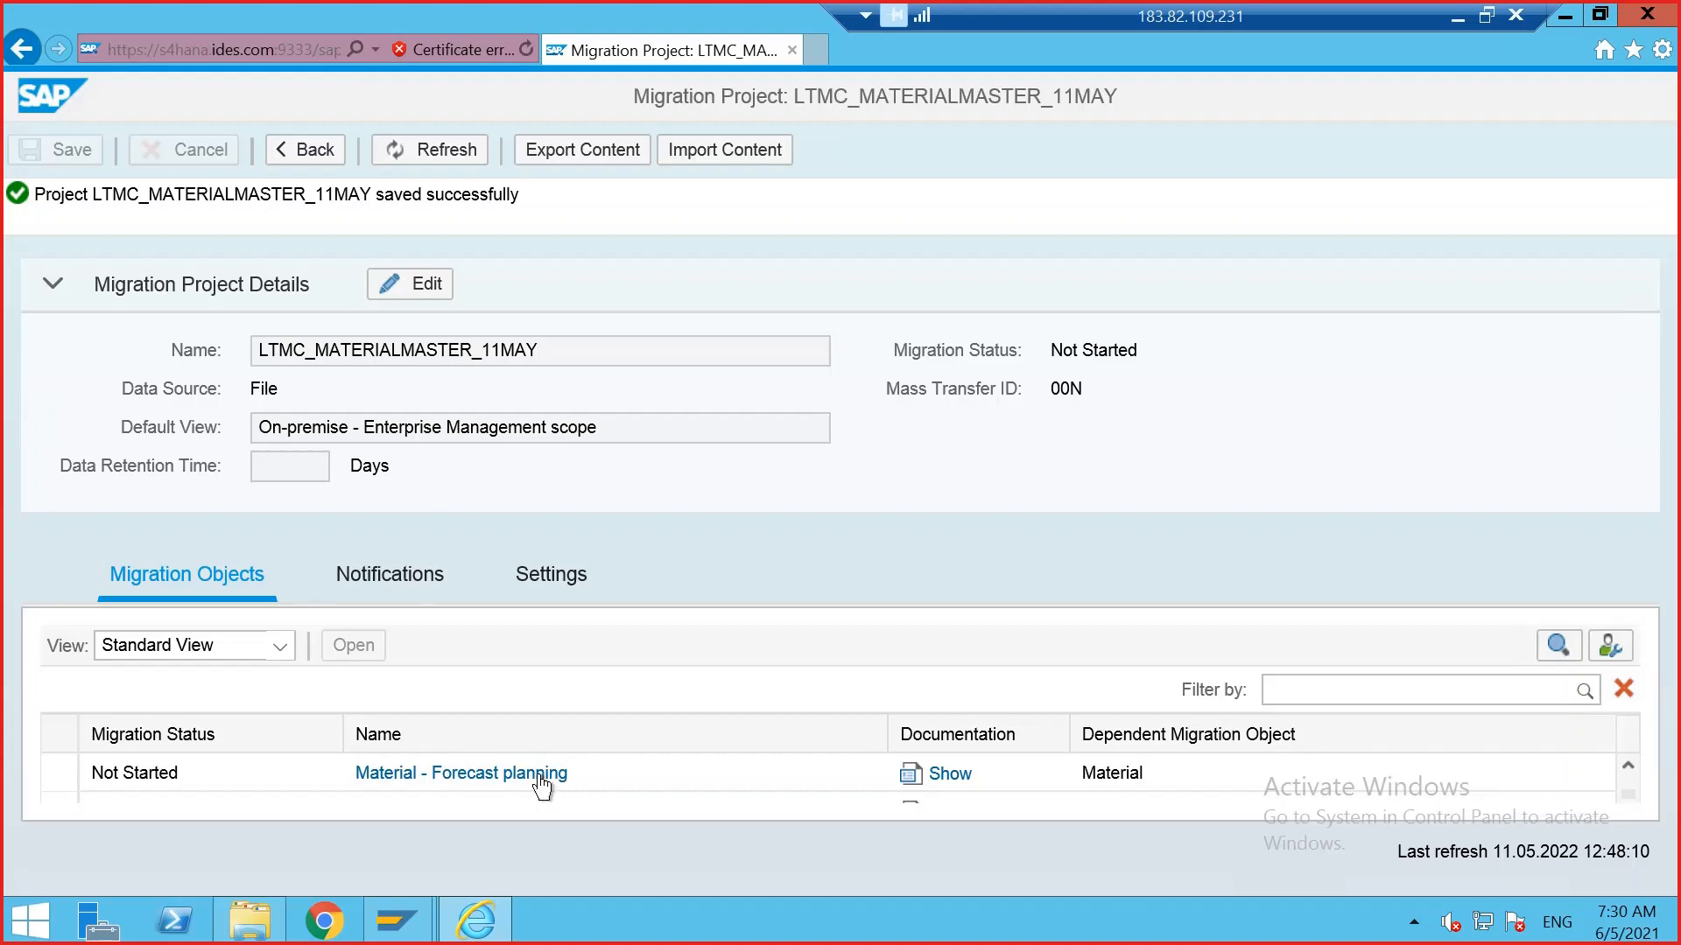
pyautogui.scroll(1, 537, 782)
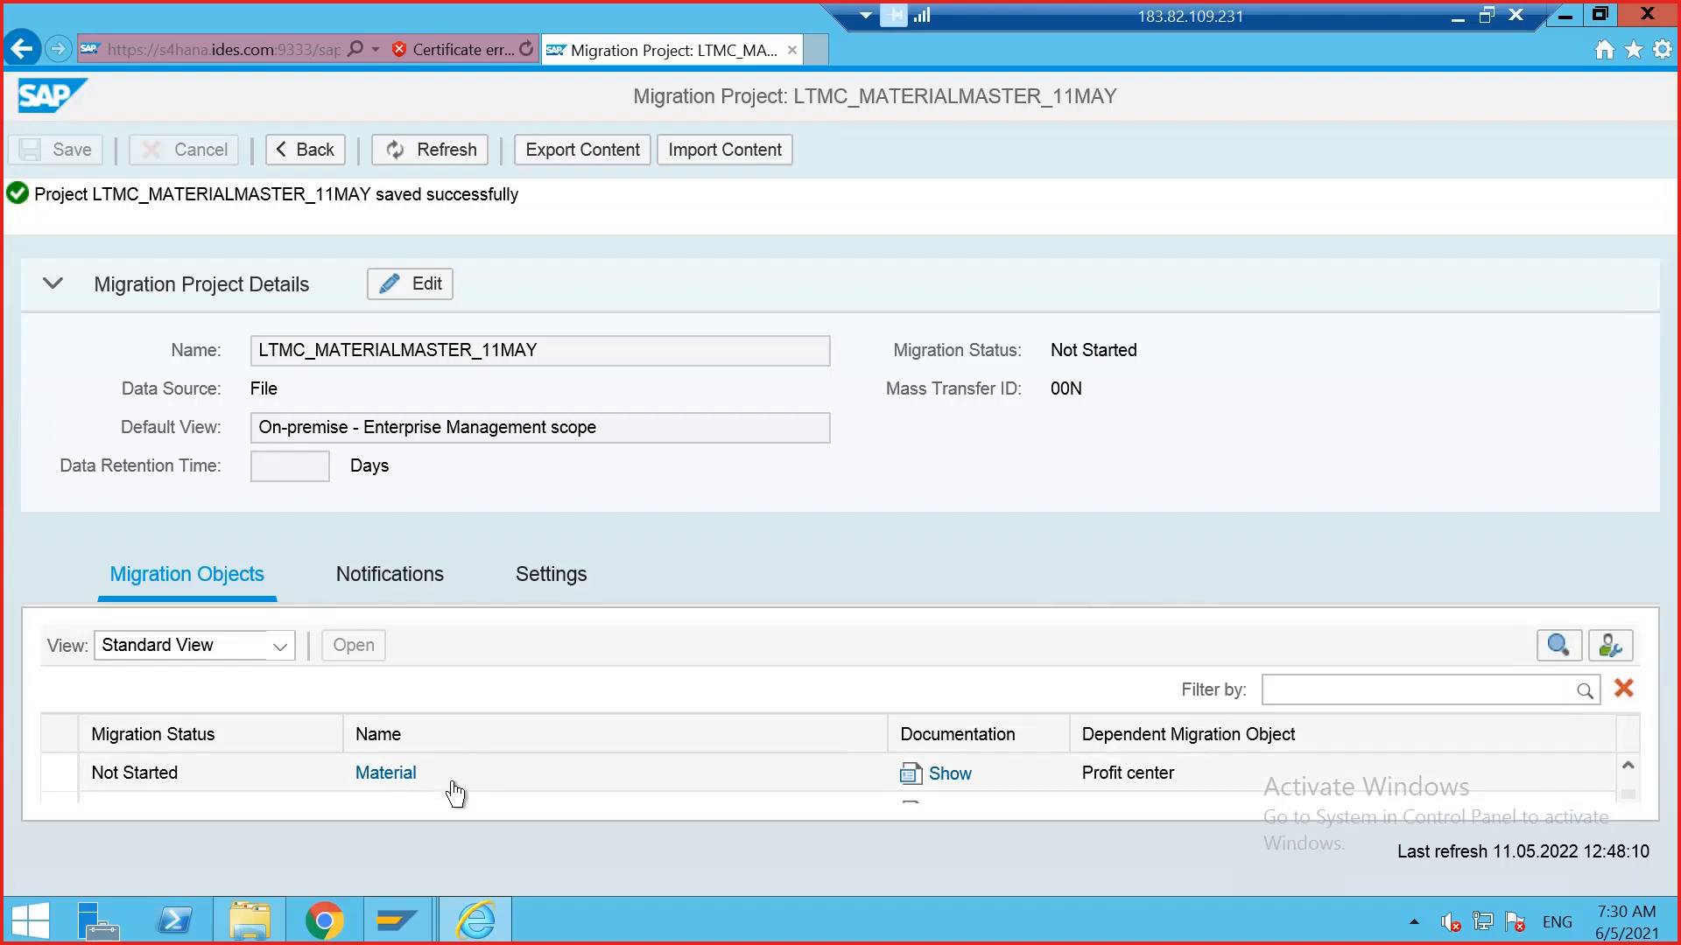
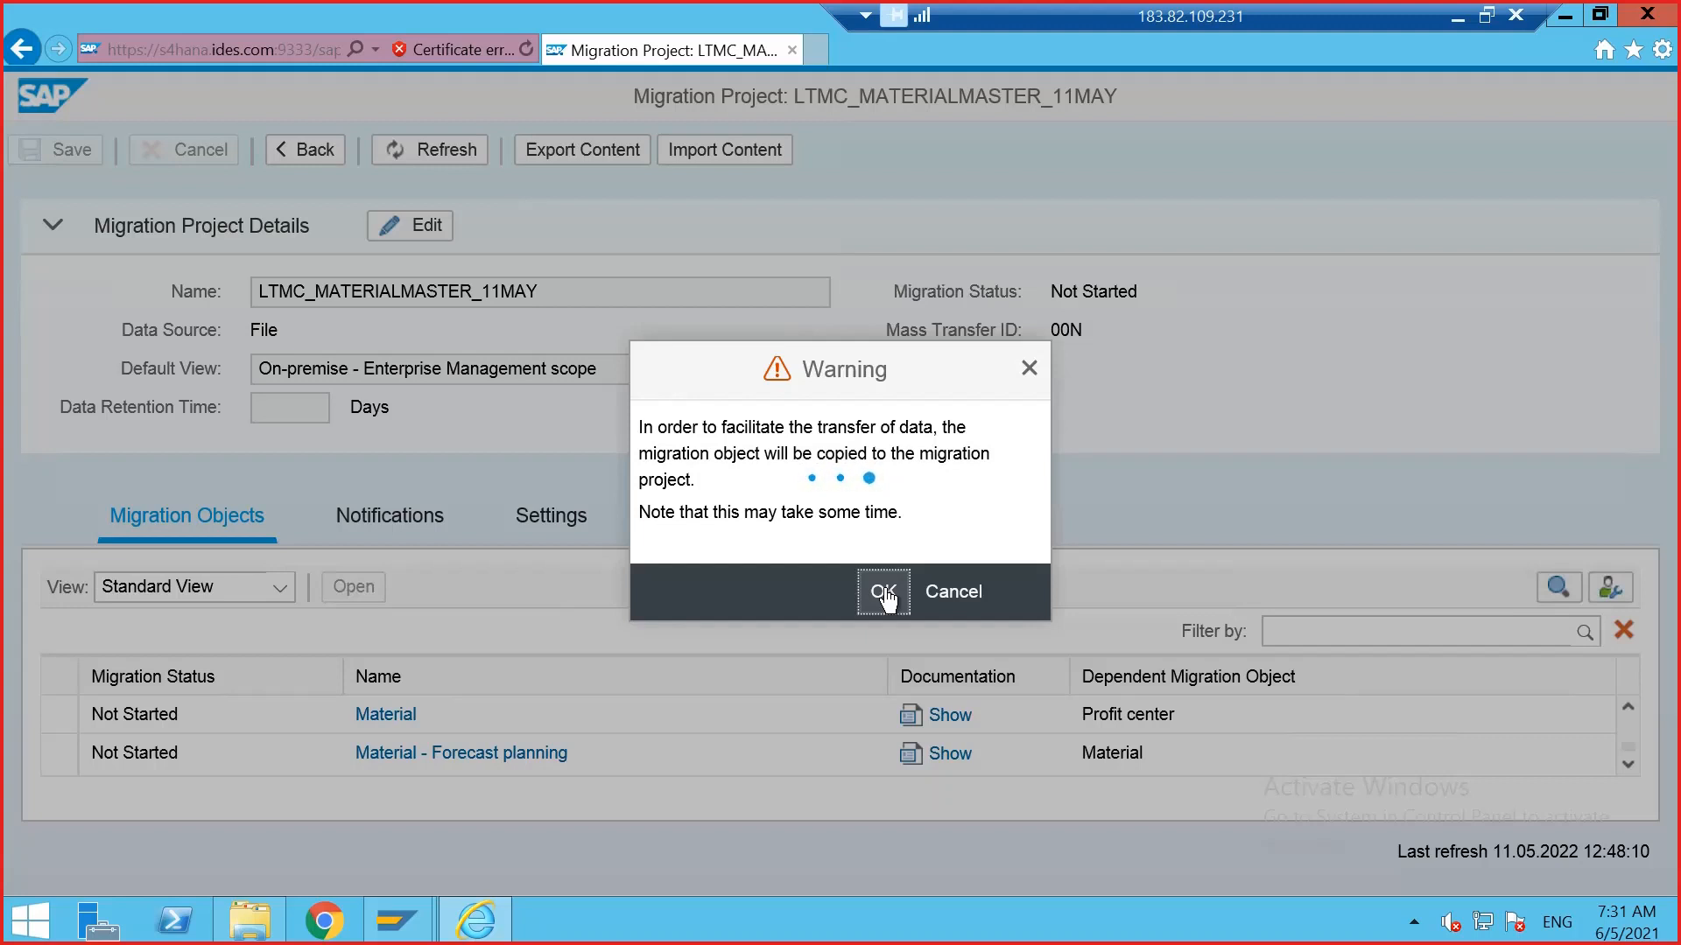
pyautogui.click(1489, 16)
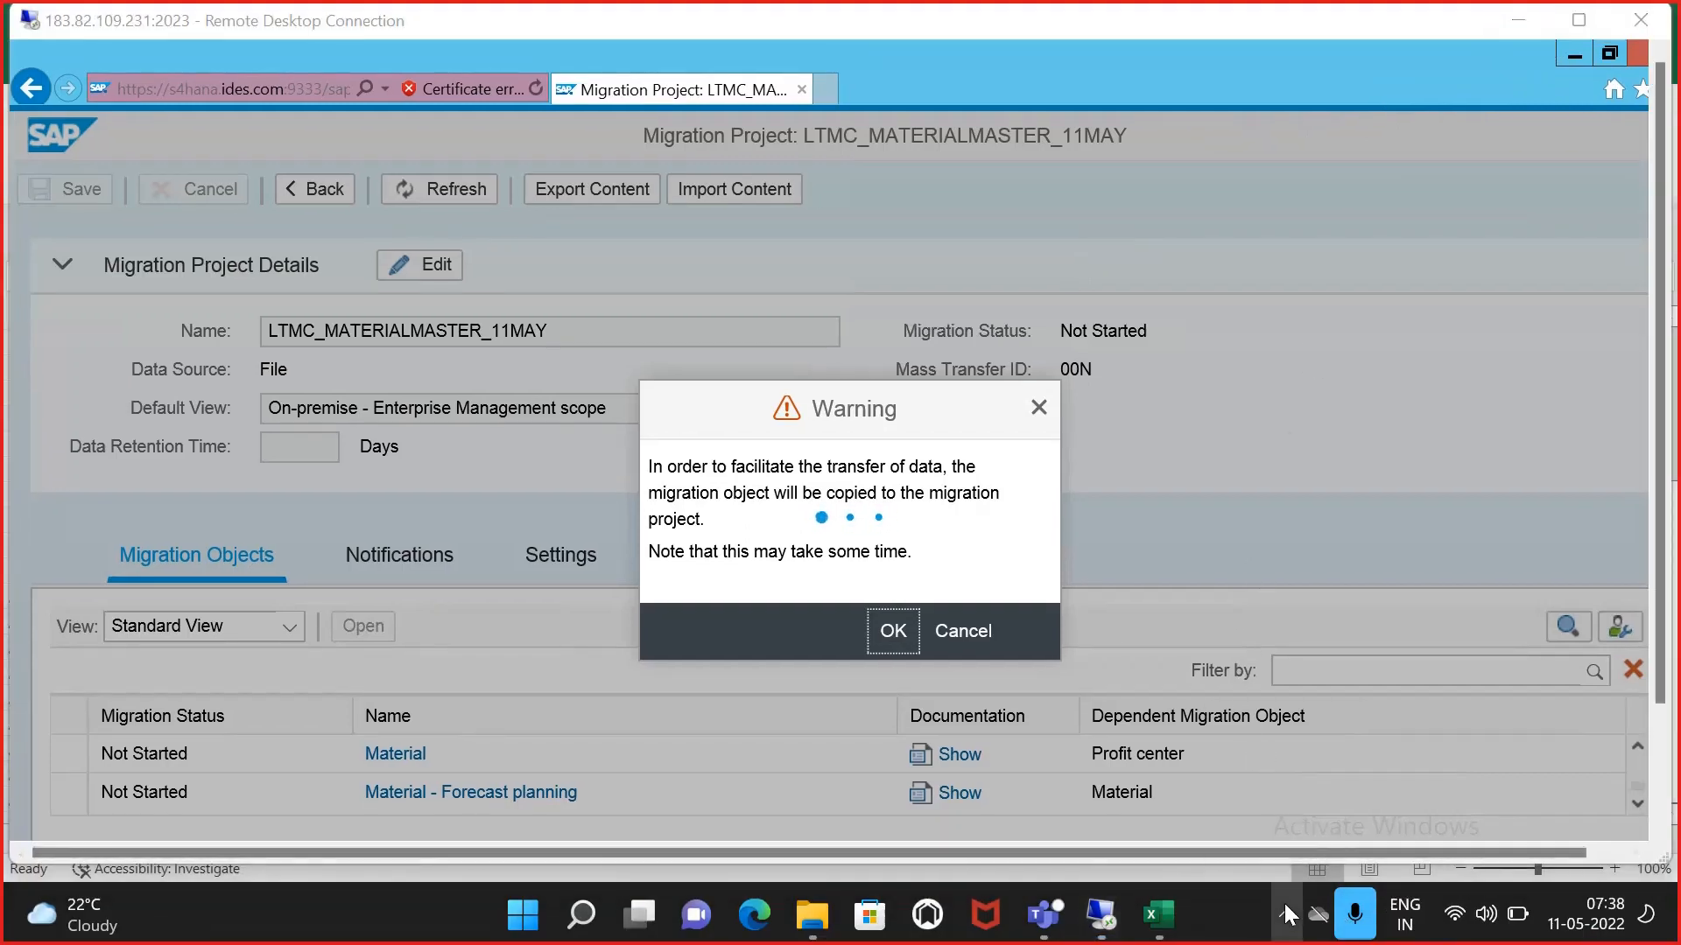
pyautogui.click(1286, 911)
pyautogui.click(1235, 788)
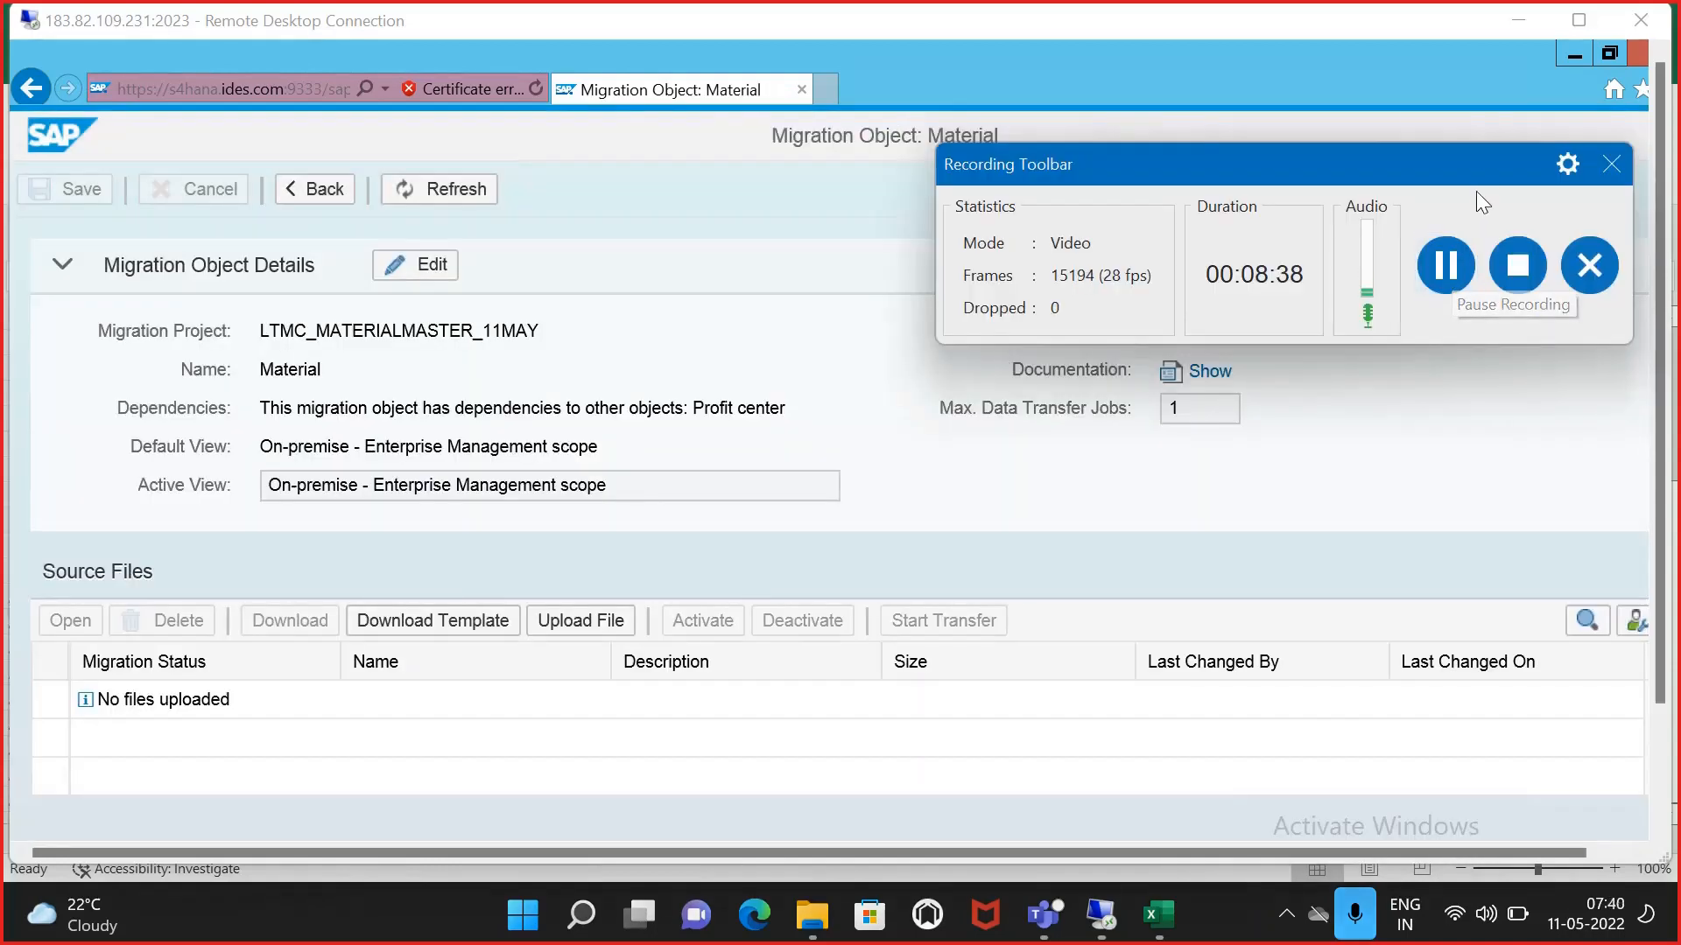
pyautogui.click(1601, 164)
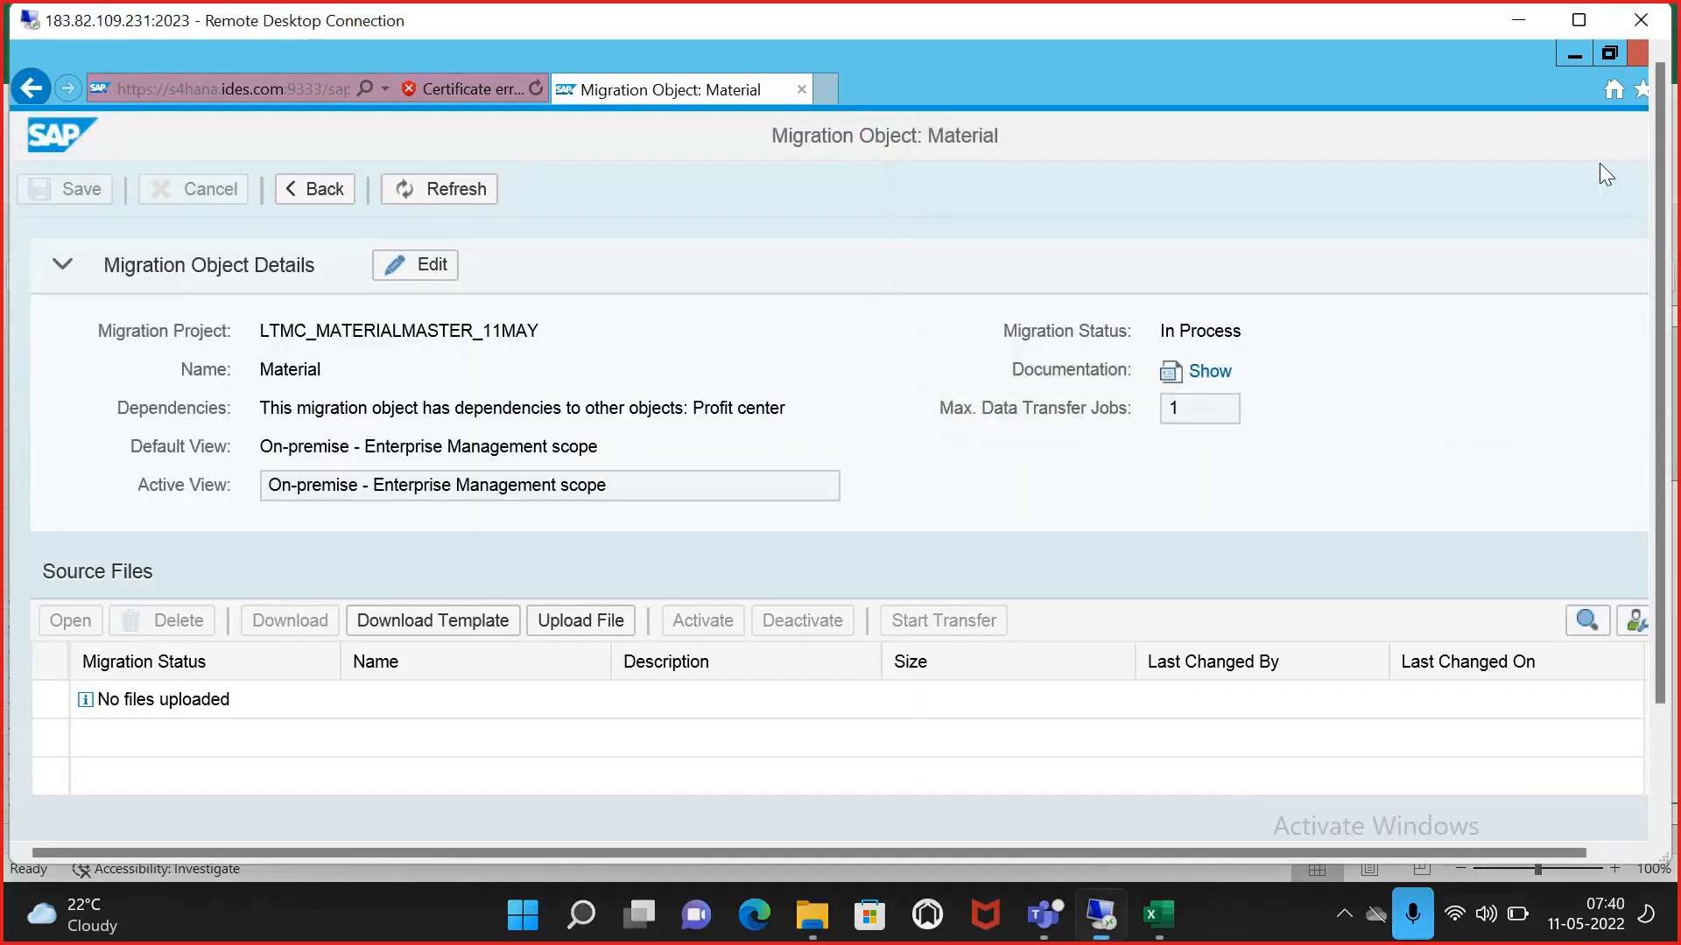
pyautogui.click(1579, 26)
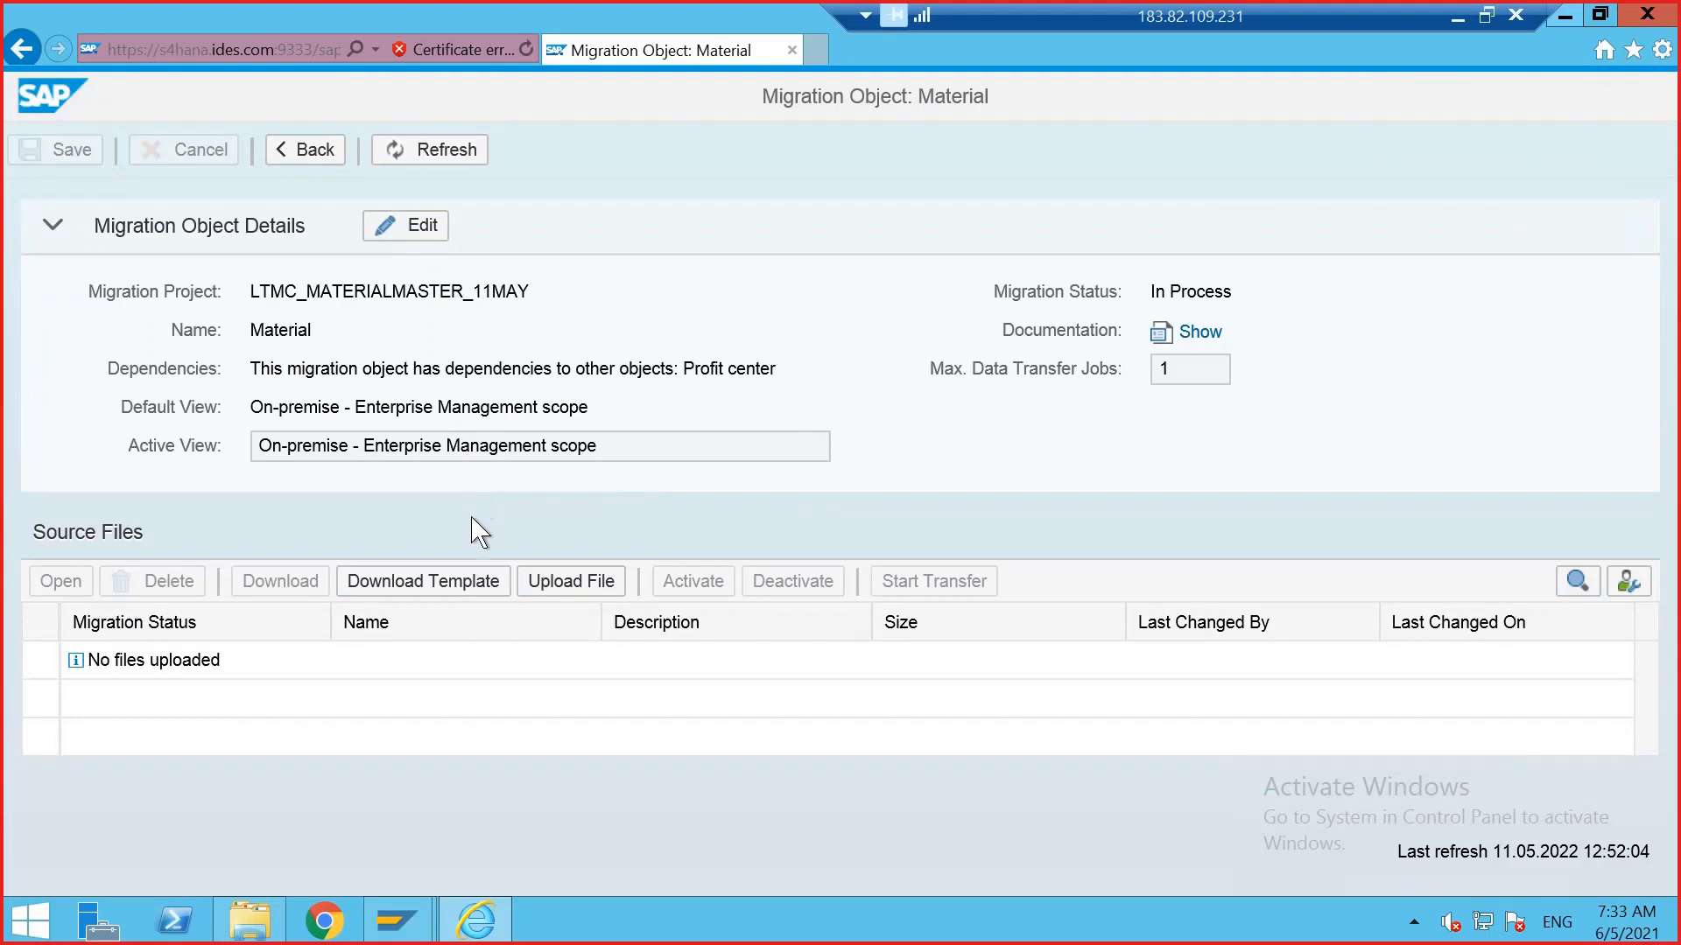
# - Download the Material migration template and save it in Downloads as EN_Material2 with the file type All Files
pyautogui.click(466, 595)
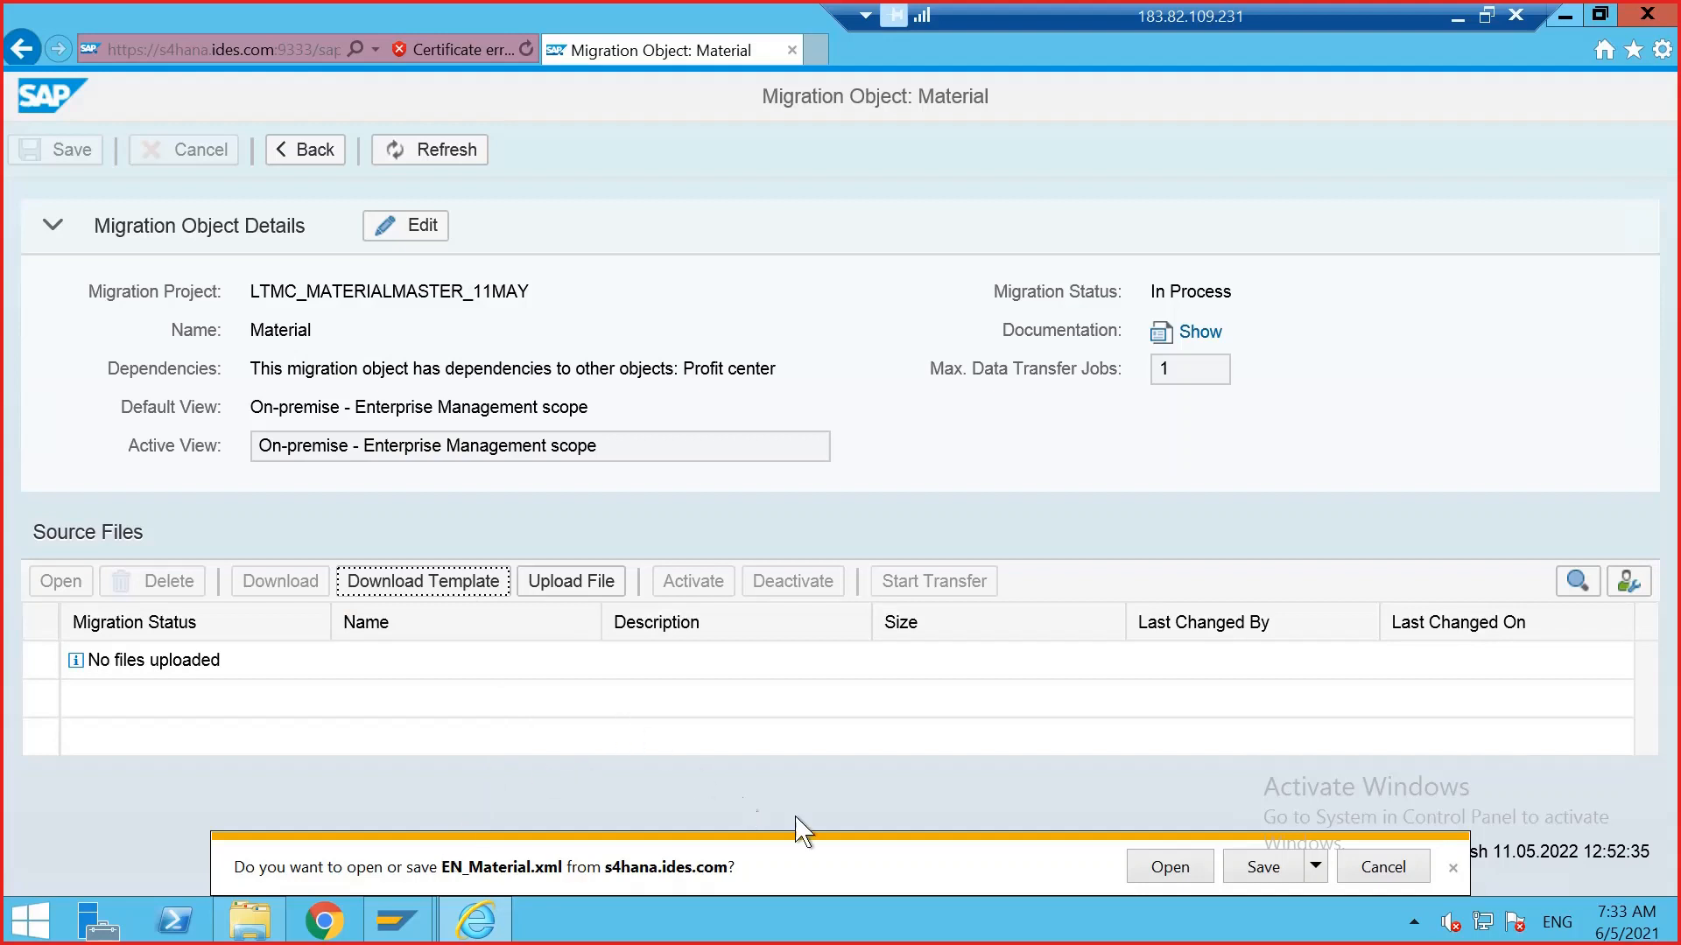
pyautogui.click(1316, 868)
pyautogui.click(1396, 841)
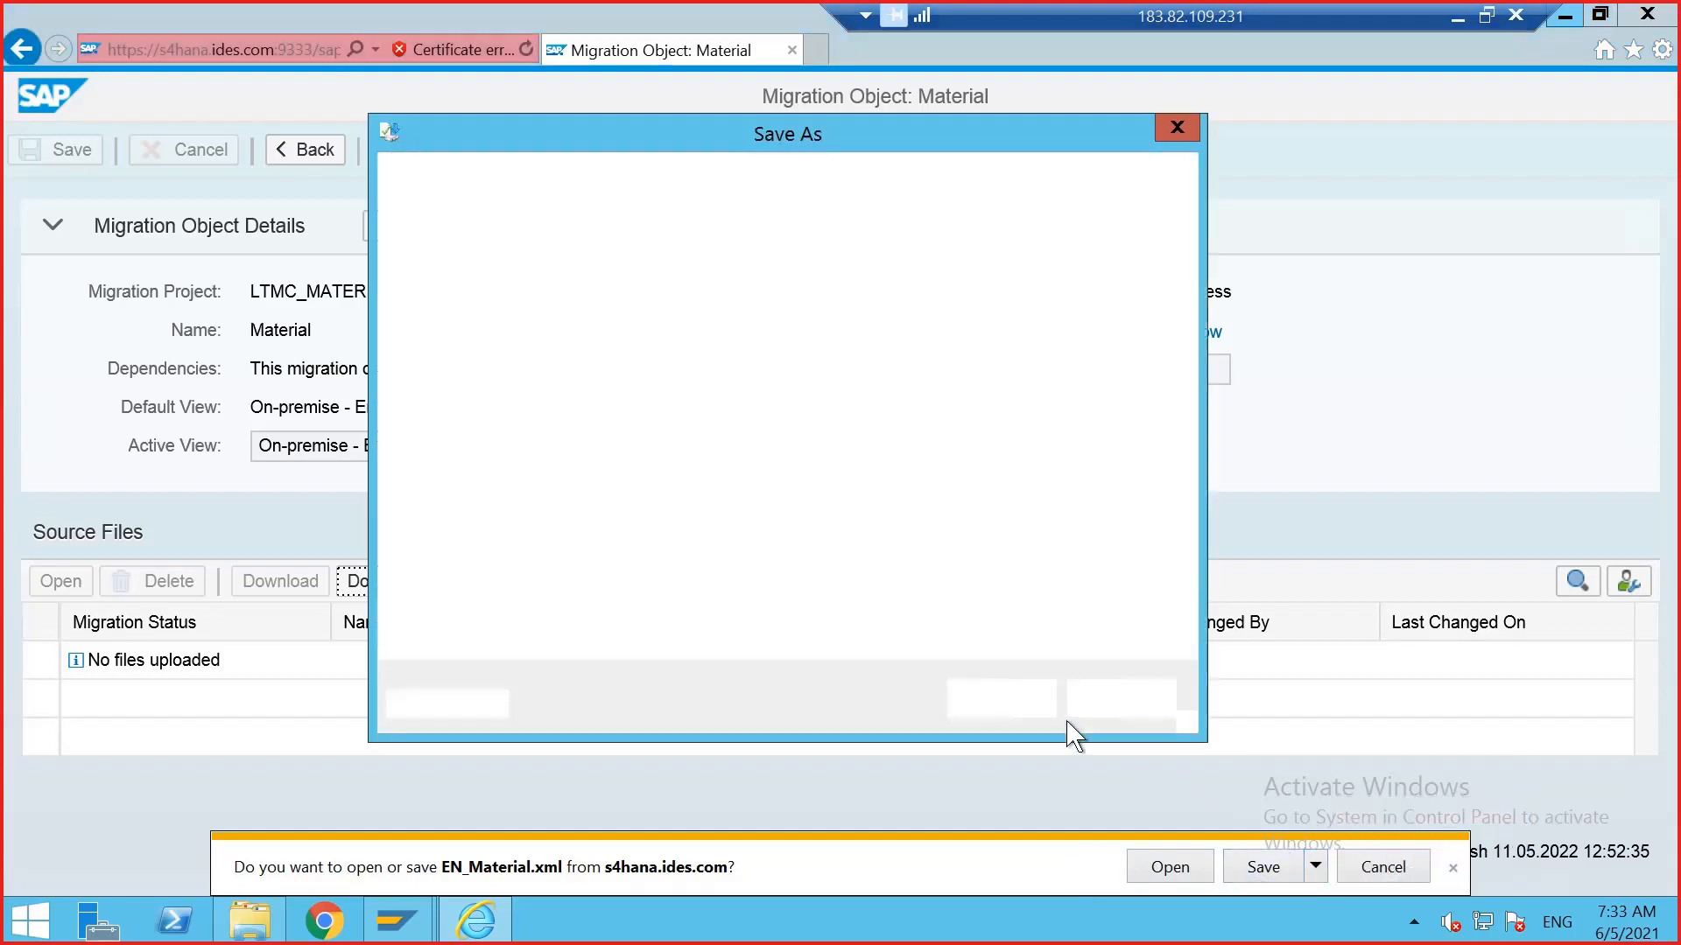
pyautogui.click(651, 604)
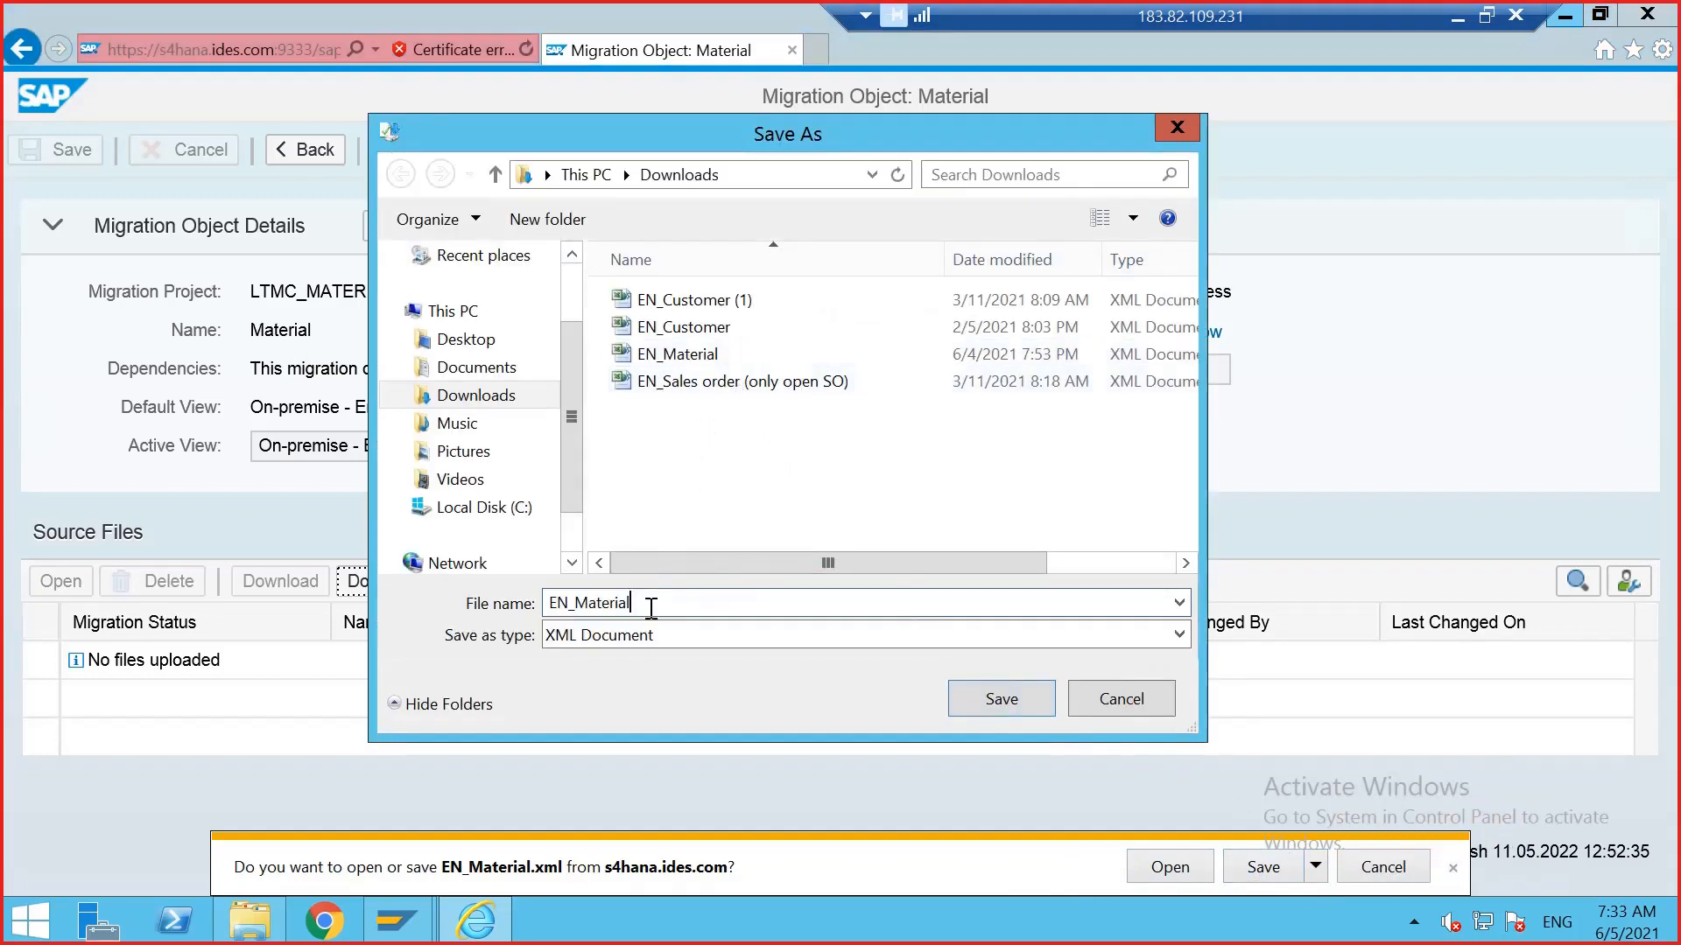
pyautogui.write('2')
pyautogui.click(983, 655)
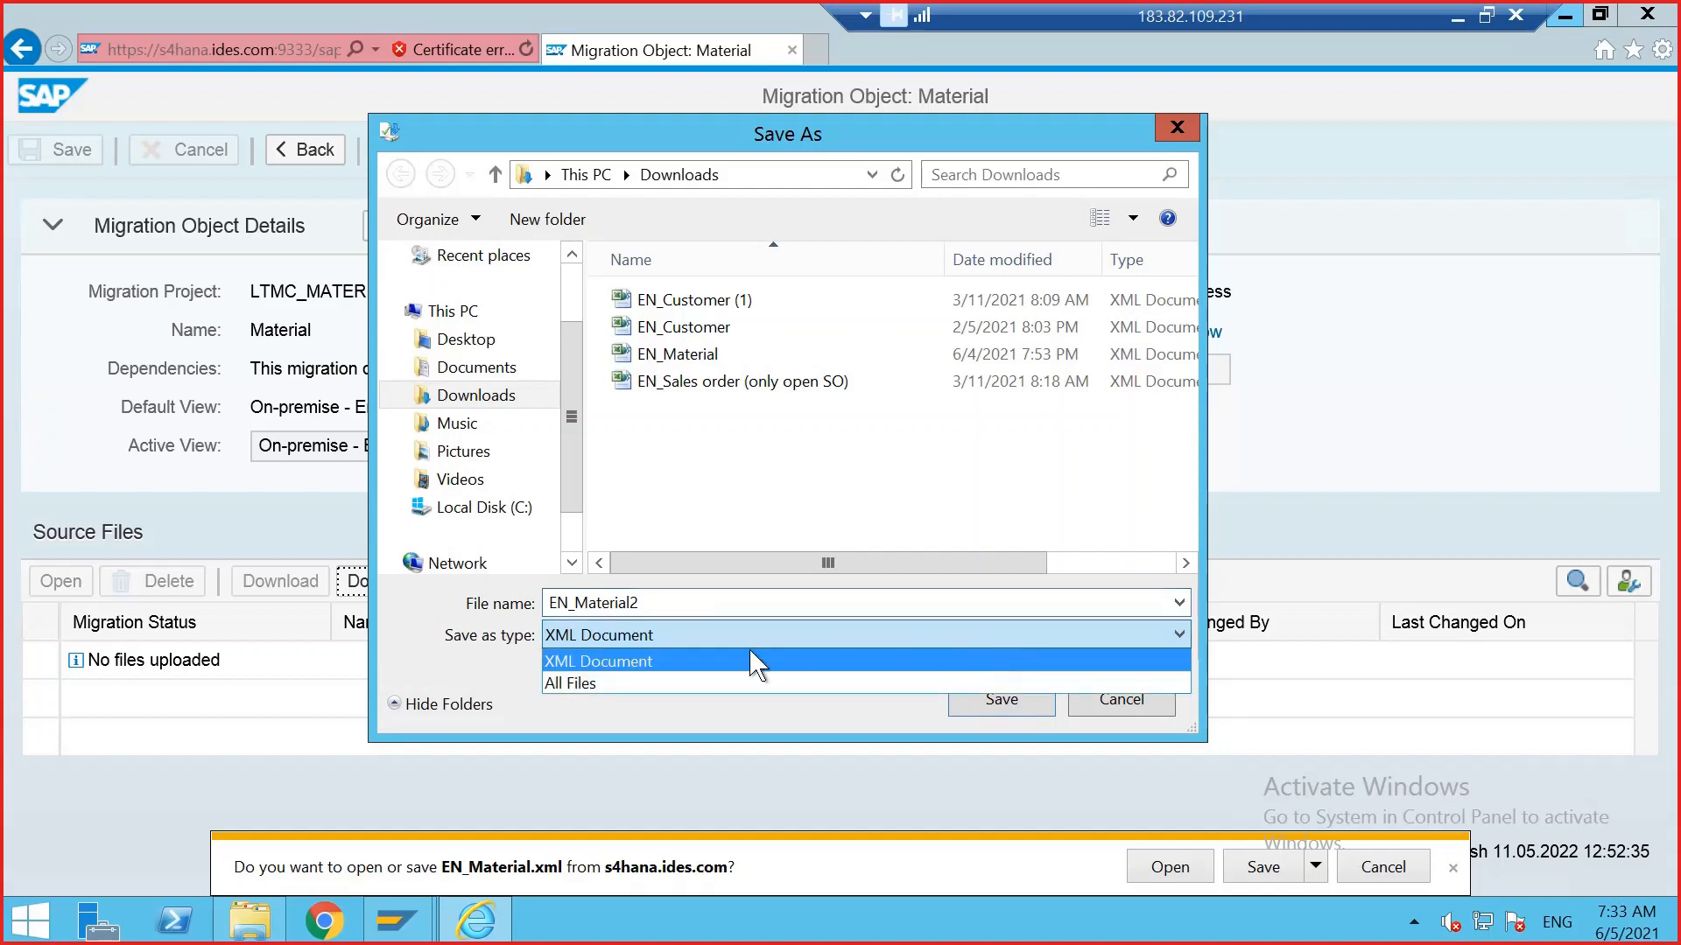
pyautogui.click(754, 679)
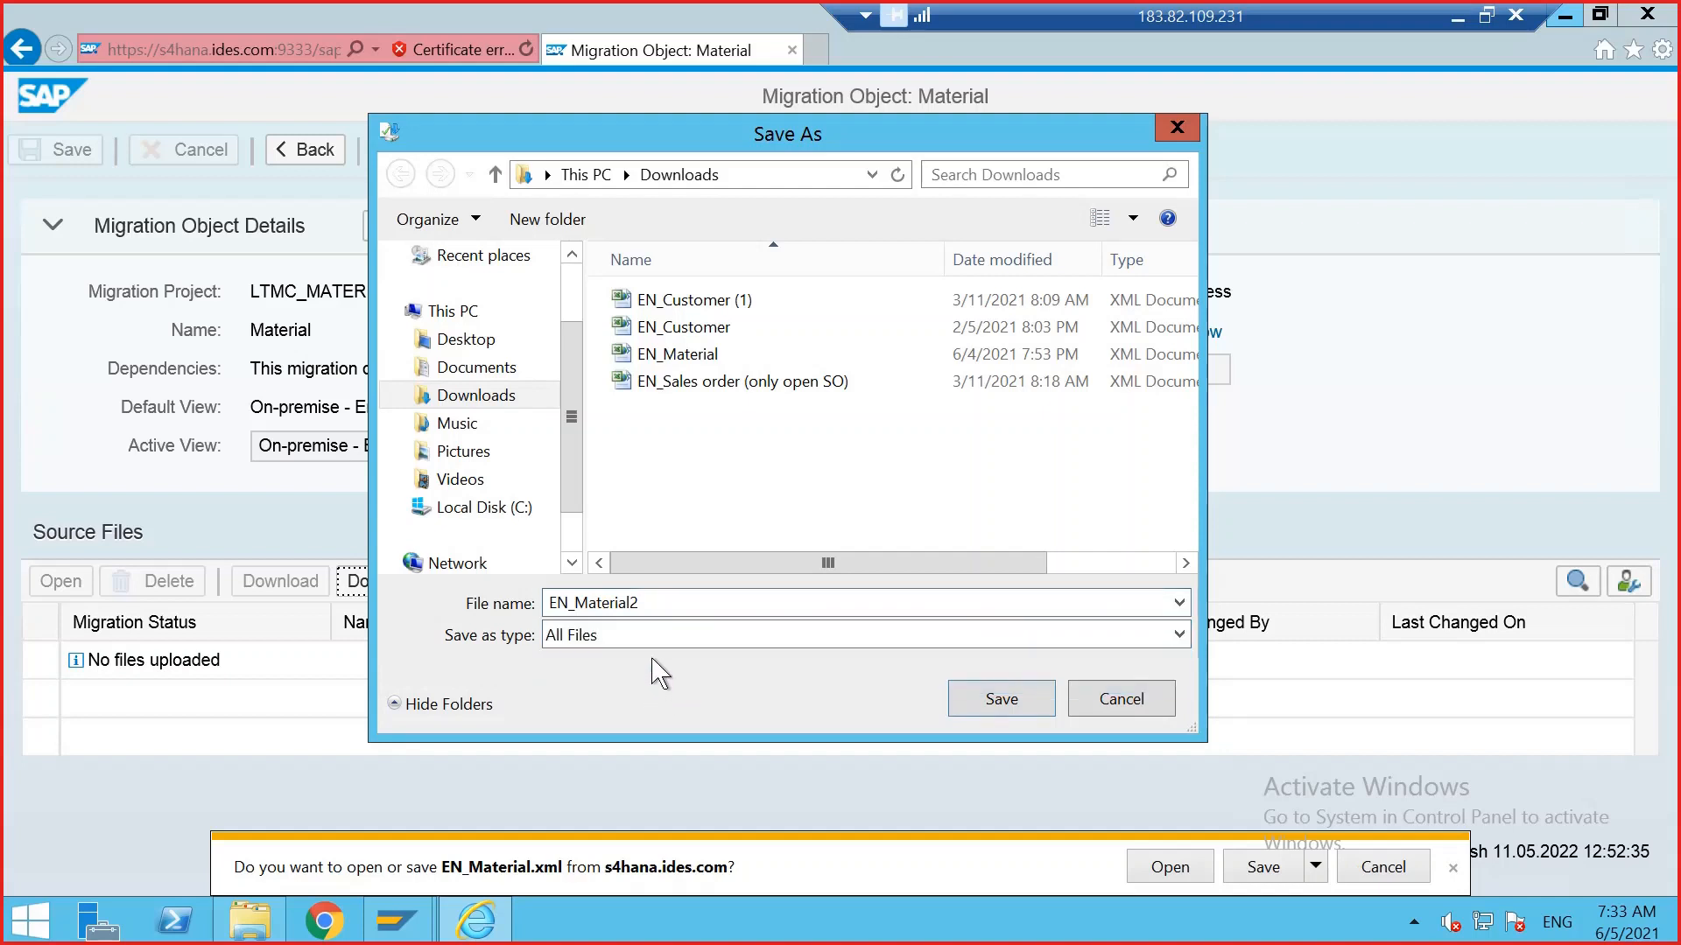
pyautogui.click(980, 705)
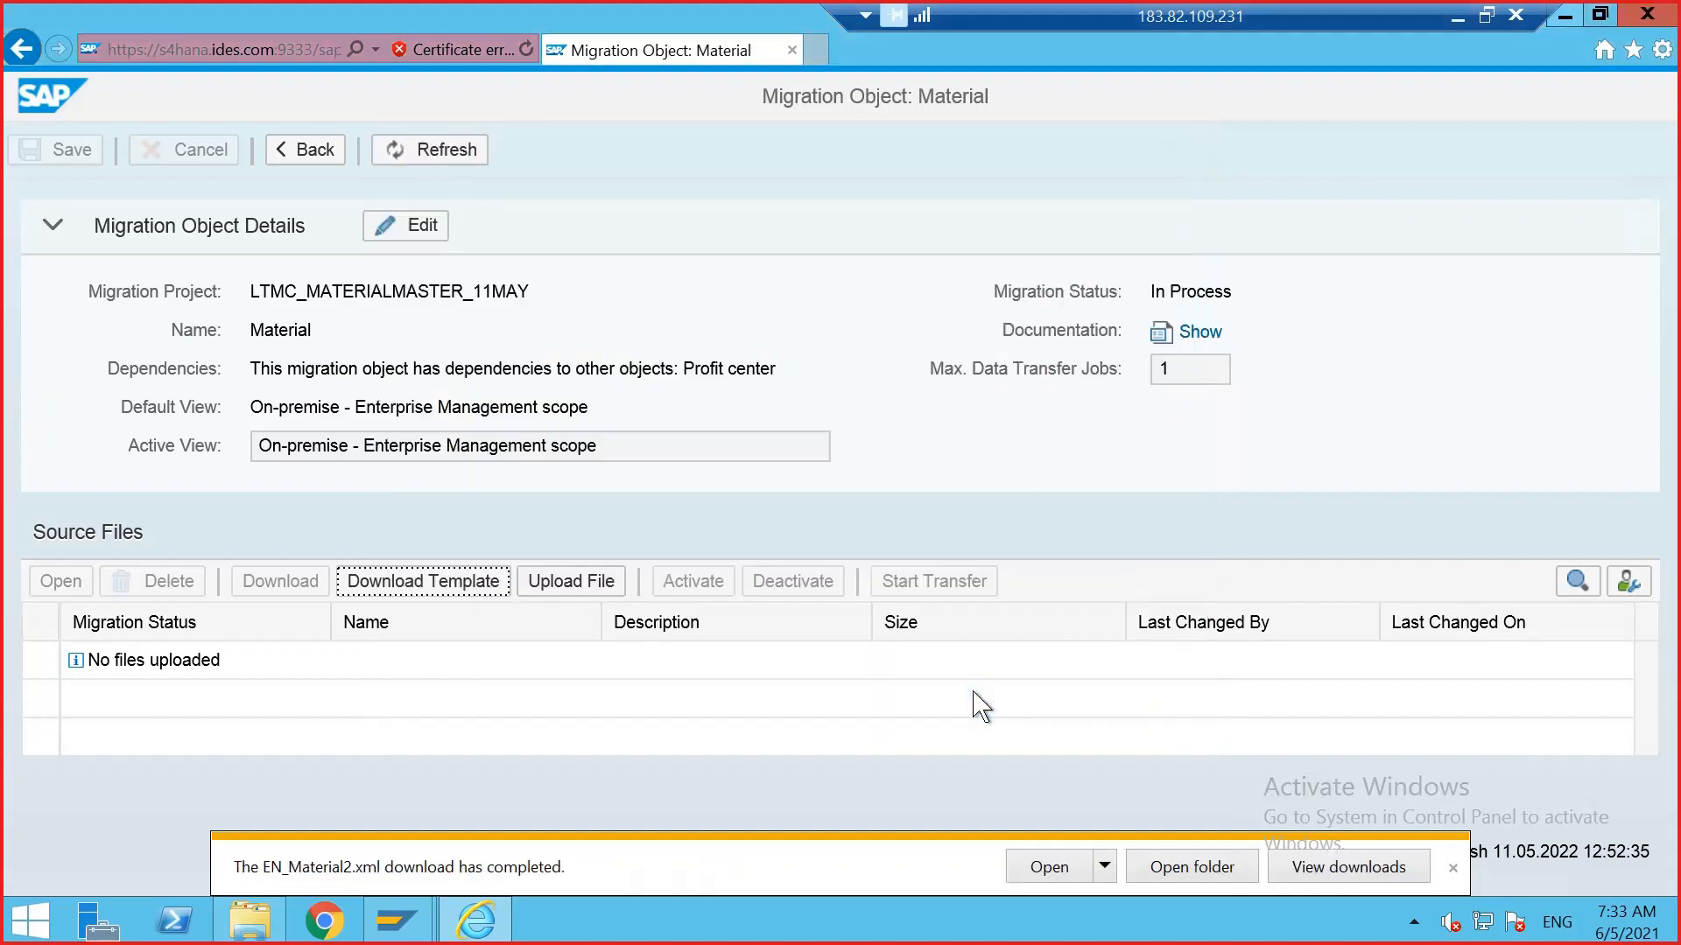
# - Open the downloaded EN_Material2 template from its folder to view it in Excel, and return to the Material migration object after closing the workbook
pyautogui.click(1162, 879)
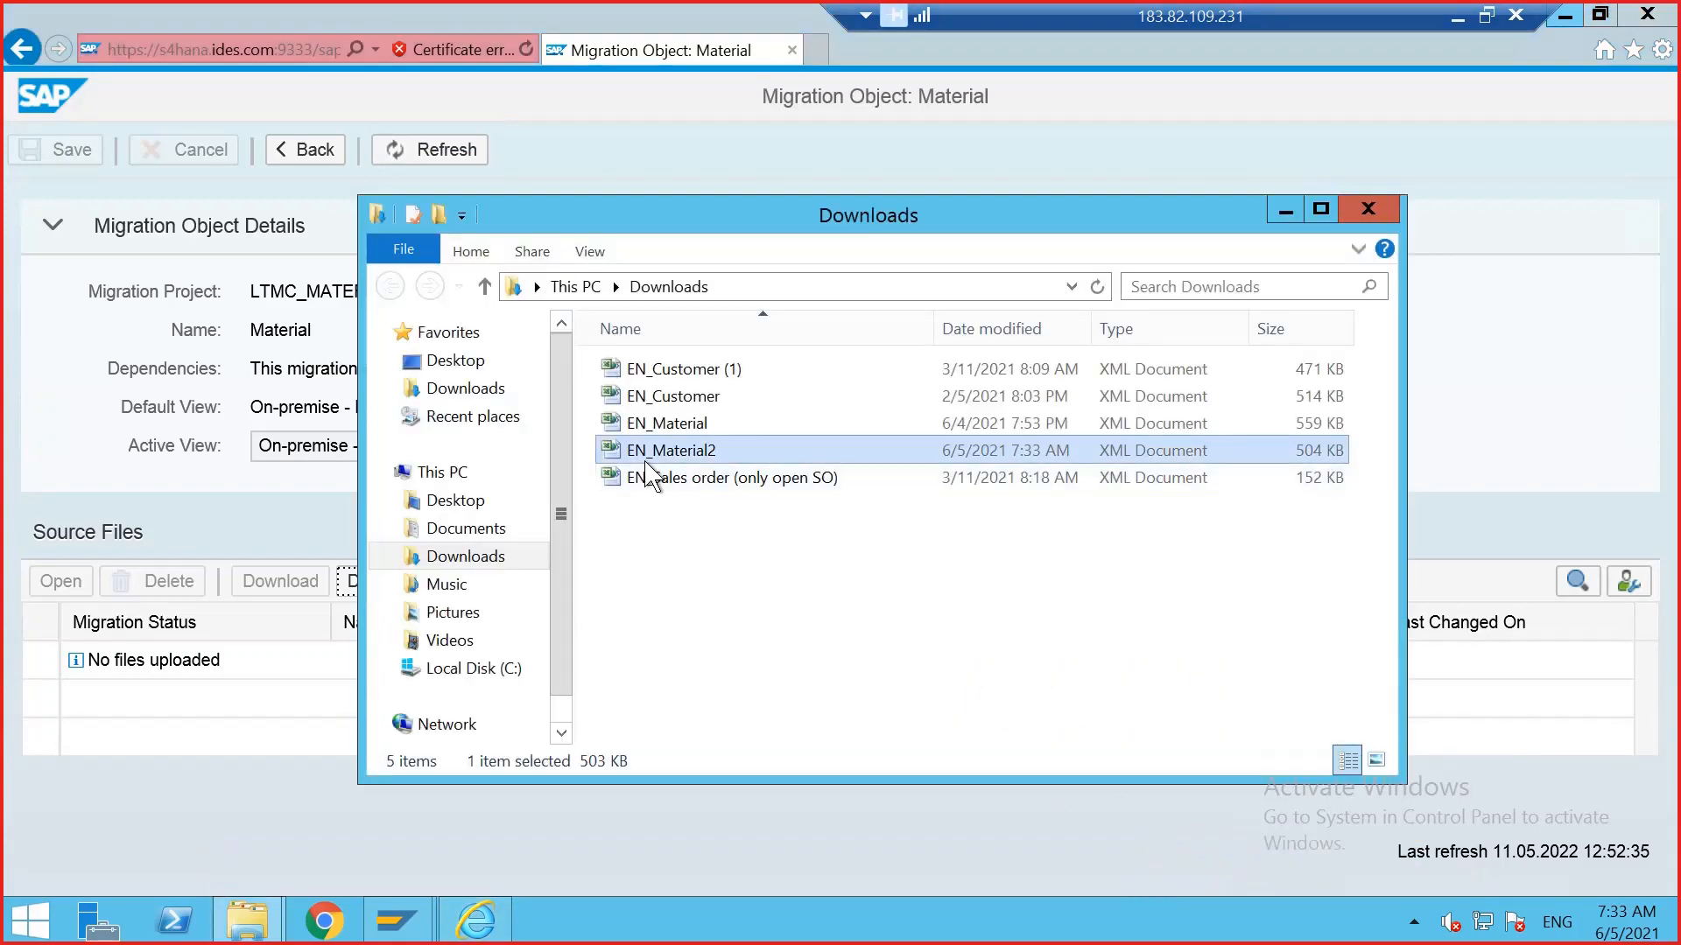
pyautogui.doubleClick(661, 453)
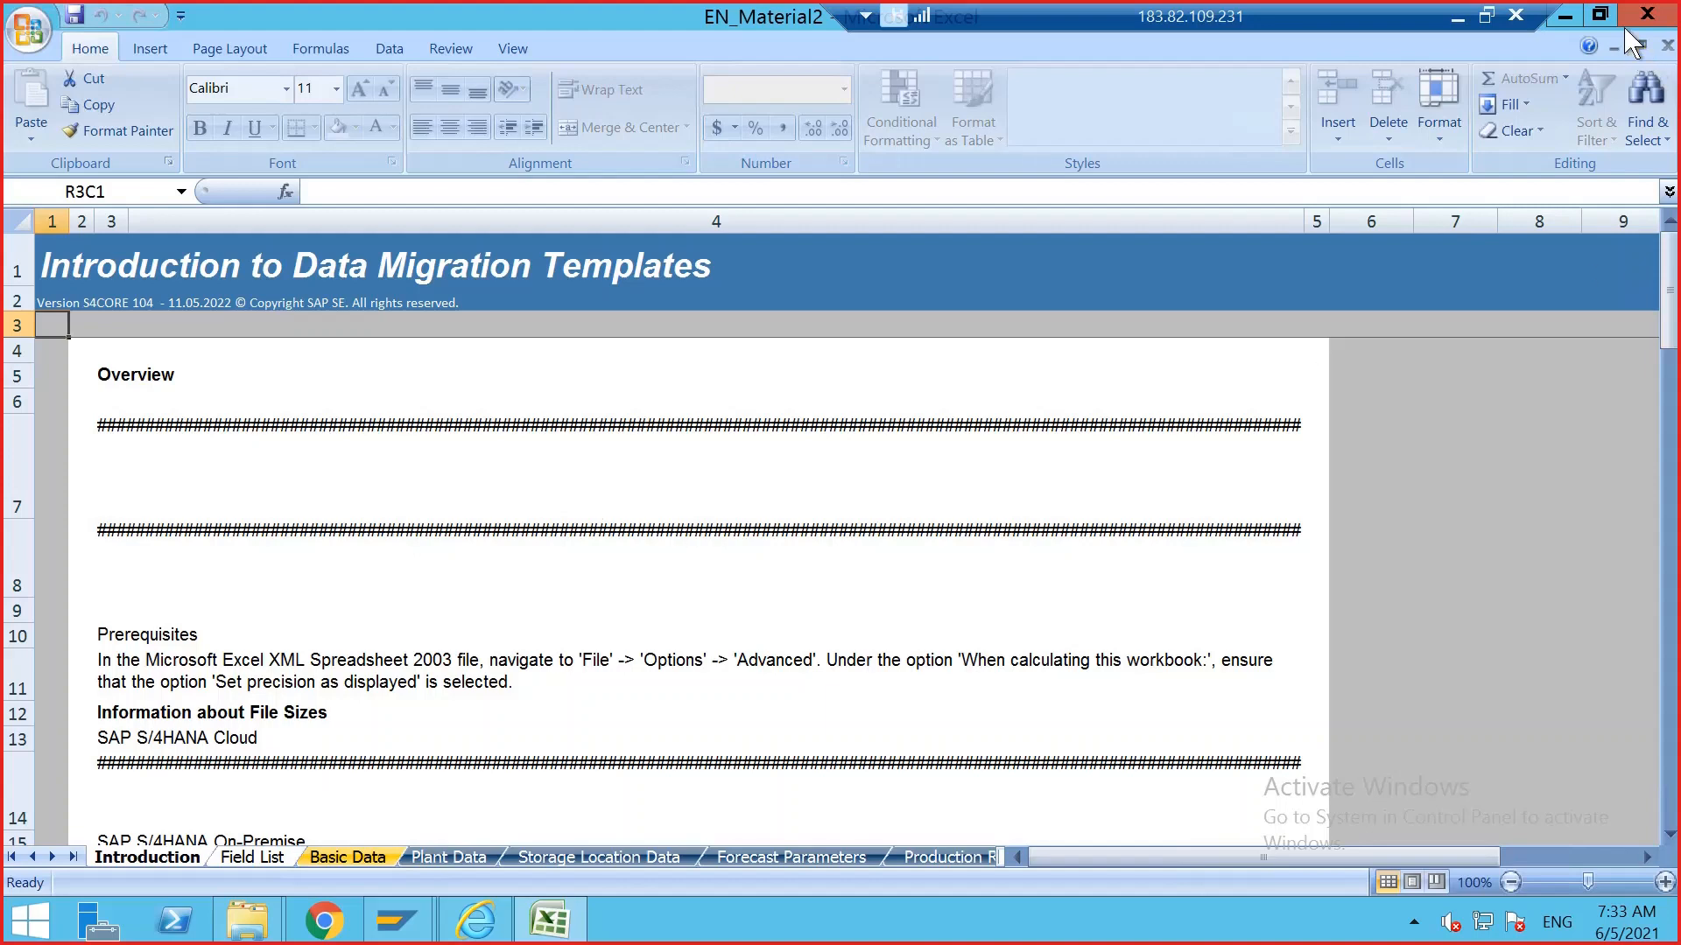
pyautogui.click(1666, 47)
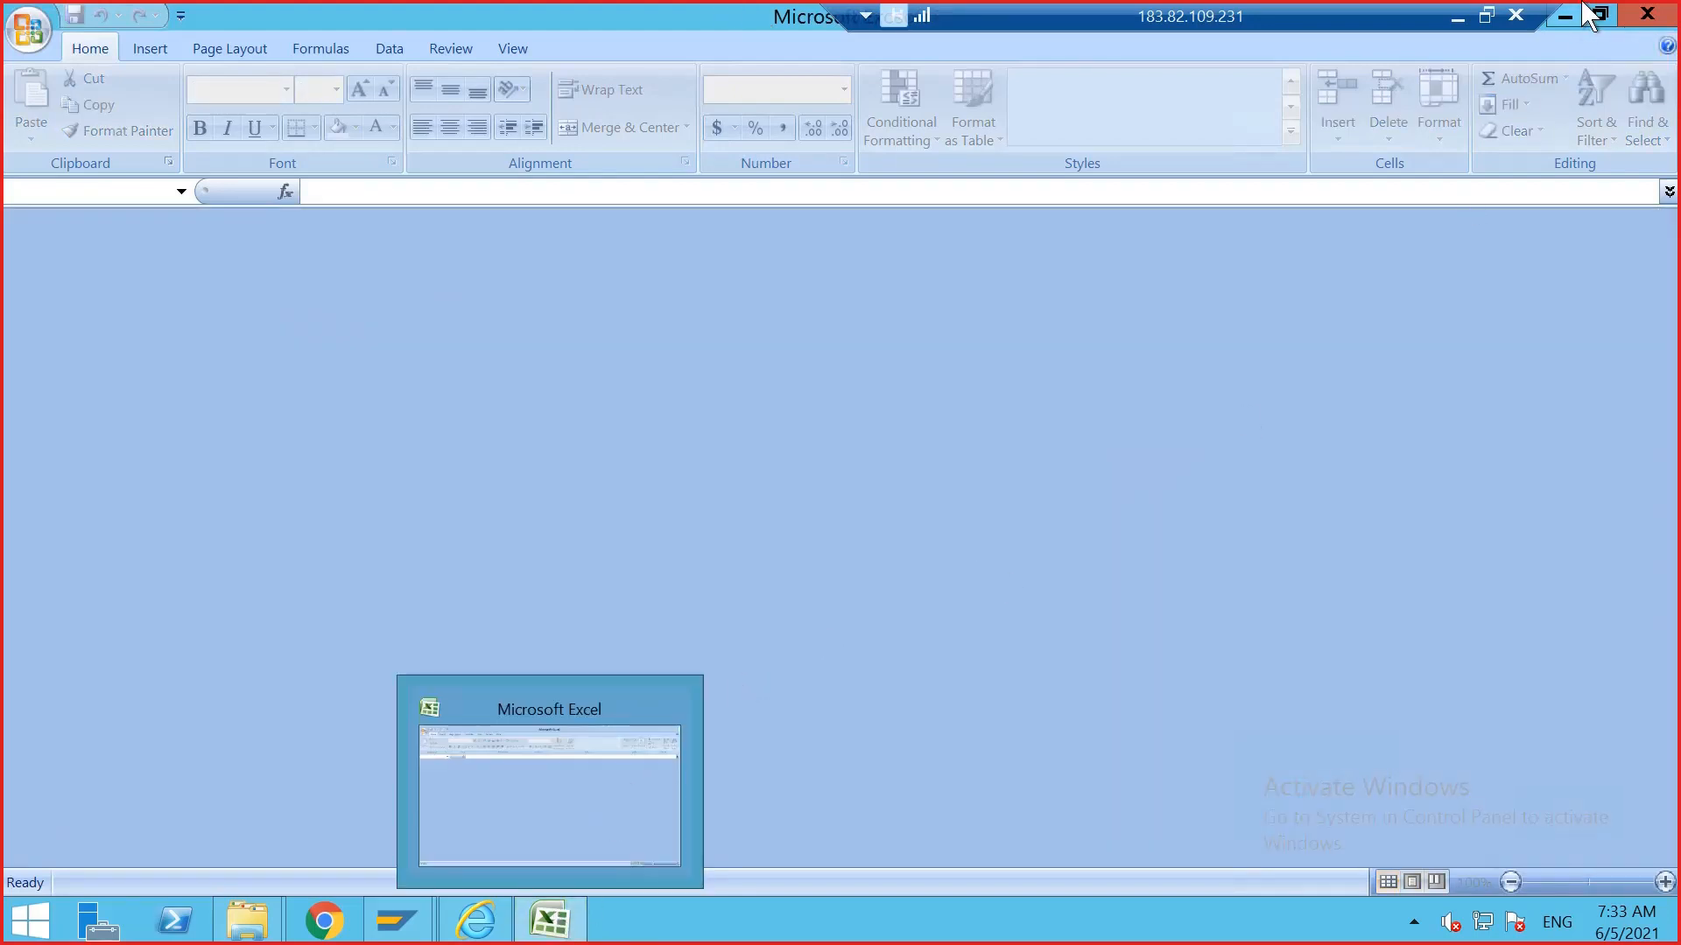
pyautogui.click(1645, 14)
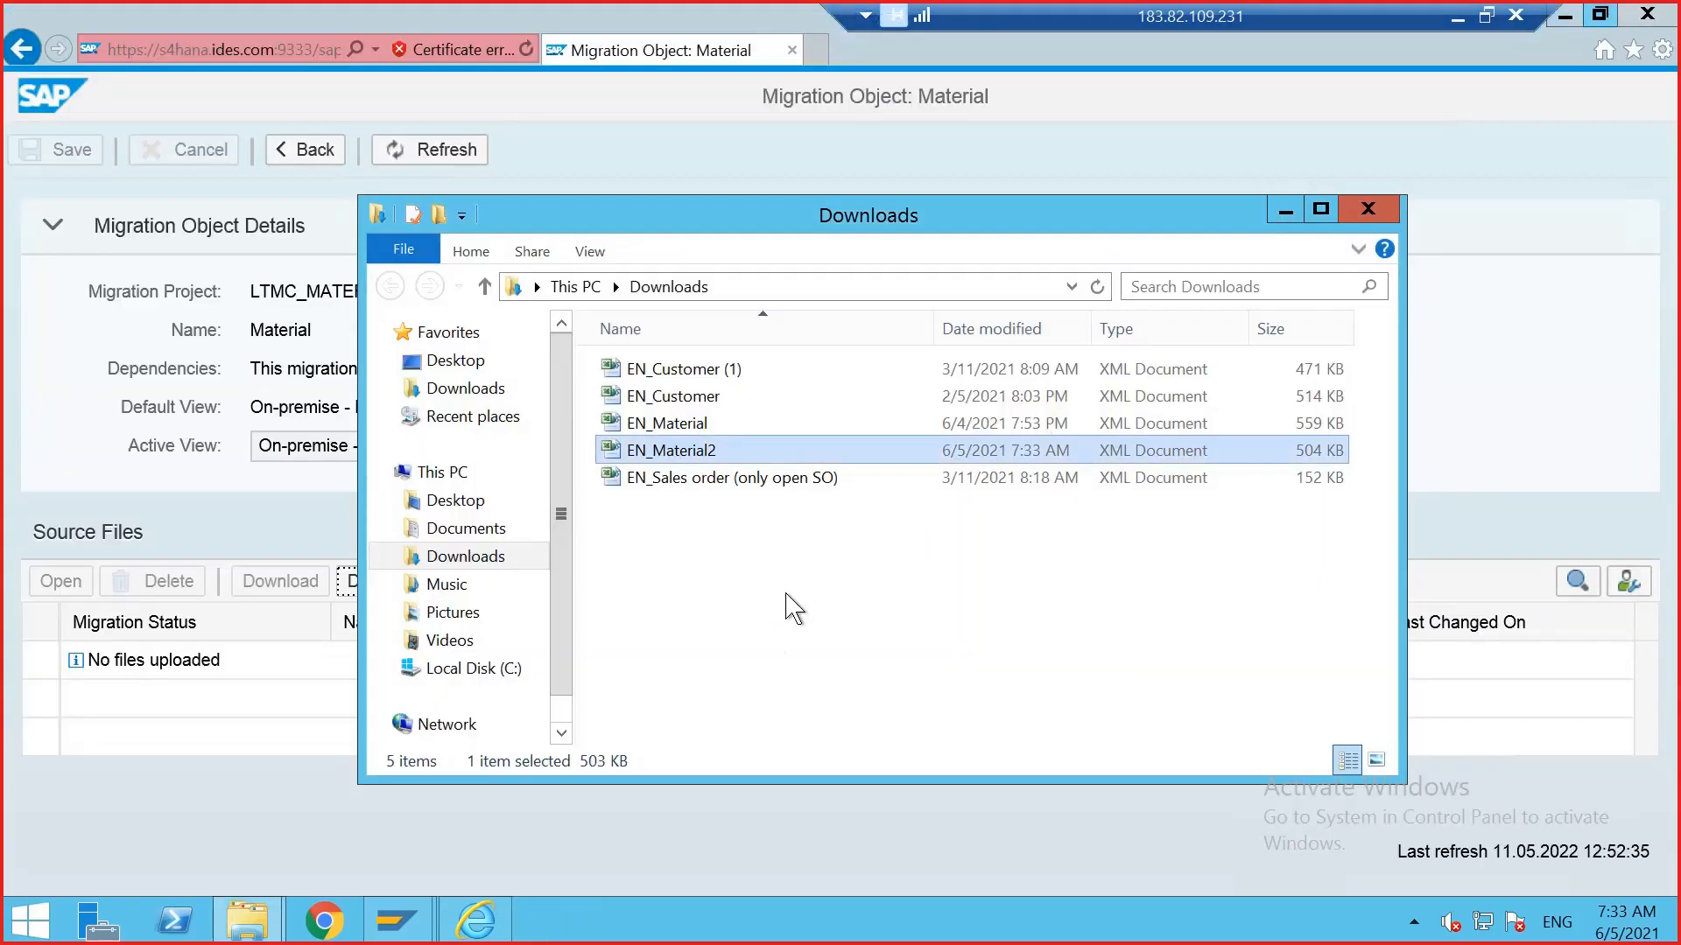
pyautogui.click(291, 831)
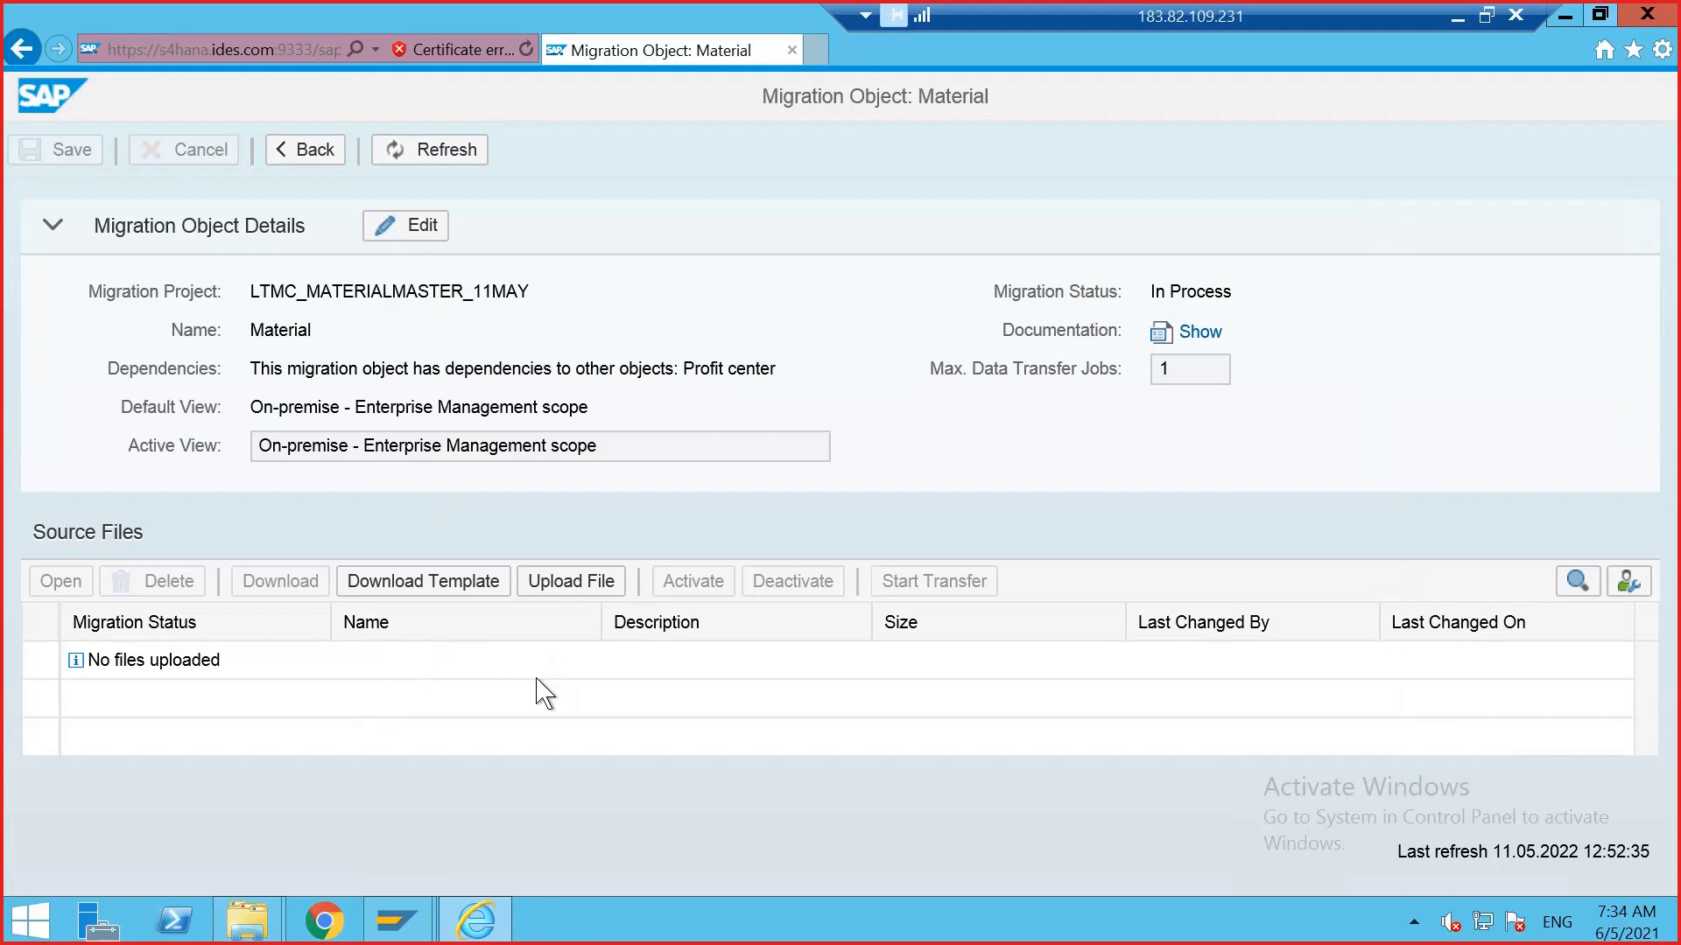
# - Open the EN_Material2 template from the Downloads folder in Excel
pyautogui.click(174, 919)
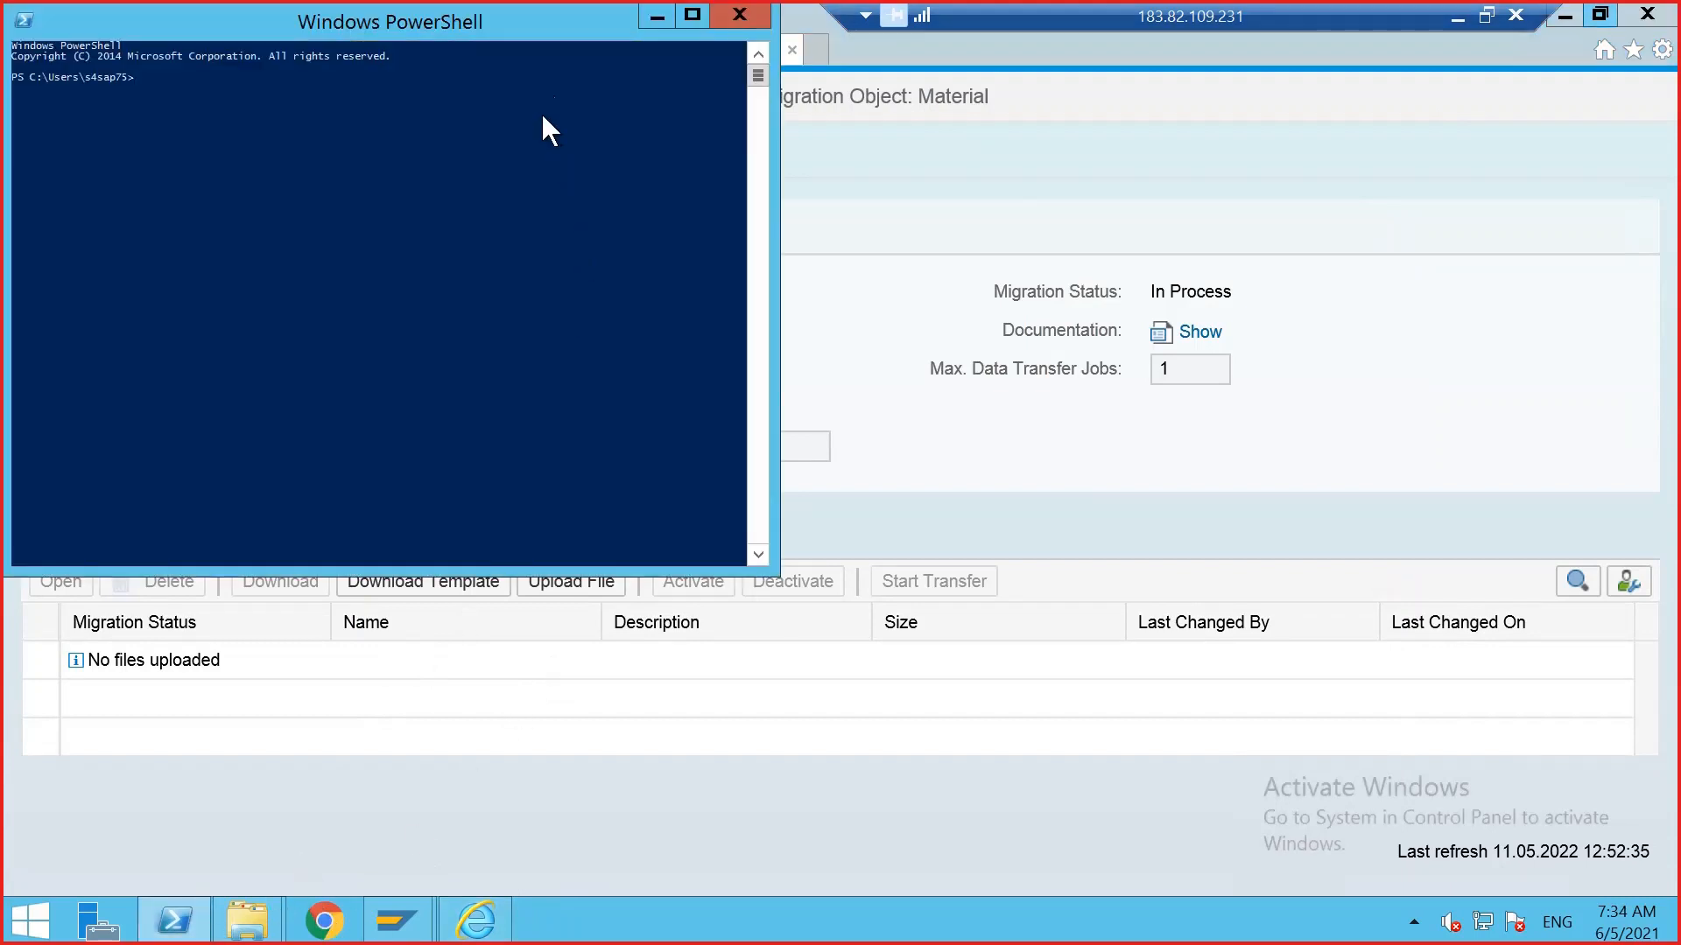
pyautogui.click(656, 15)
pyautogui.click(247, 928)
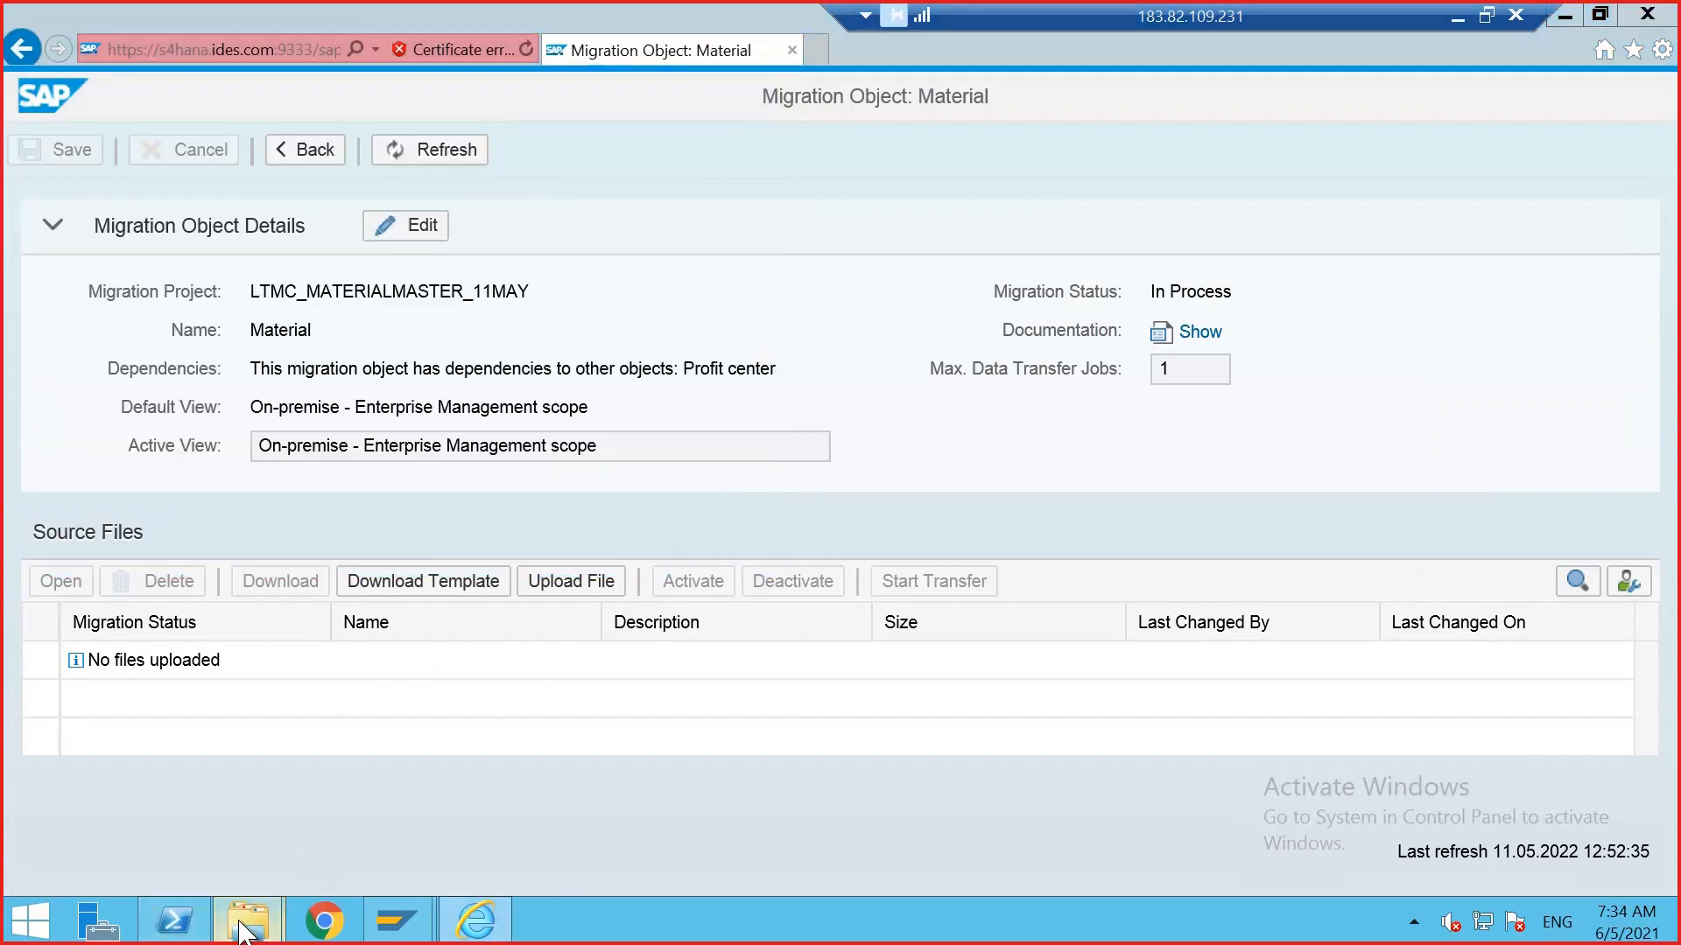
pyautogui.click(236, 792)
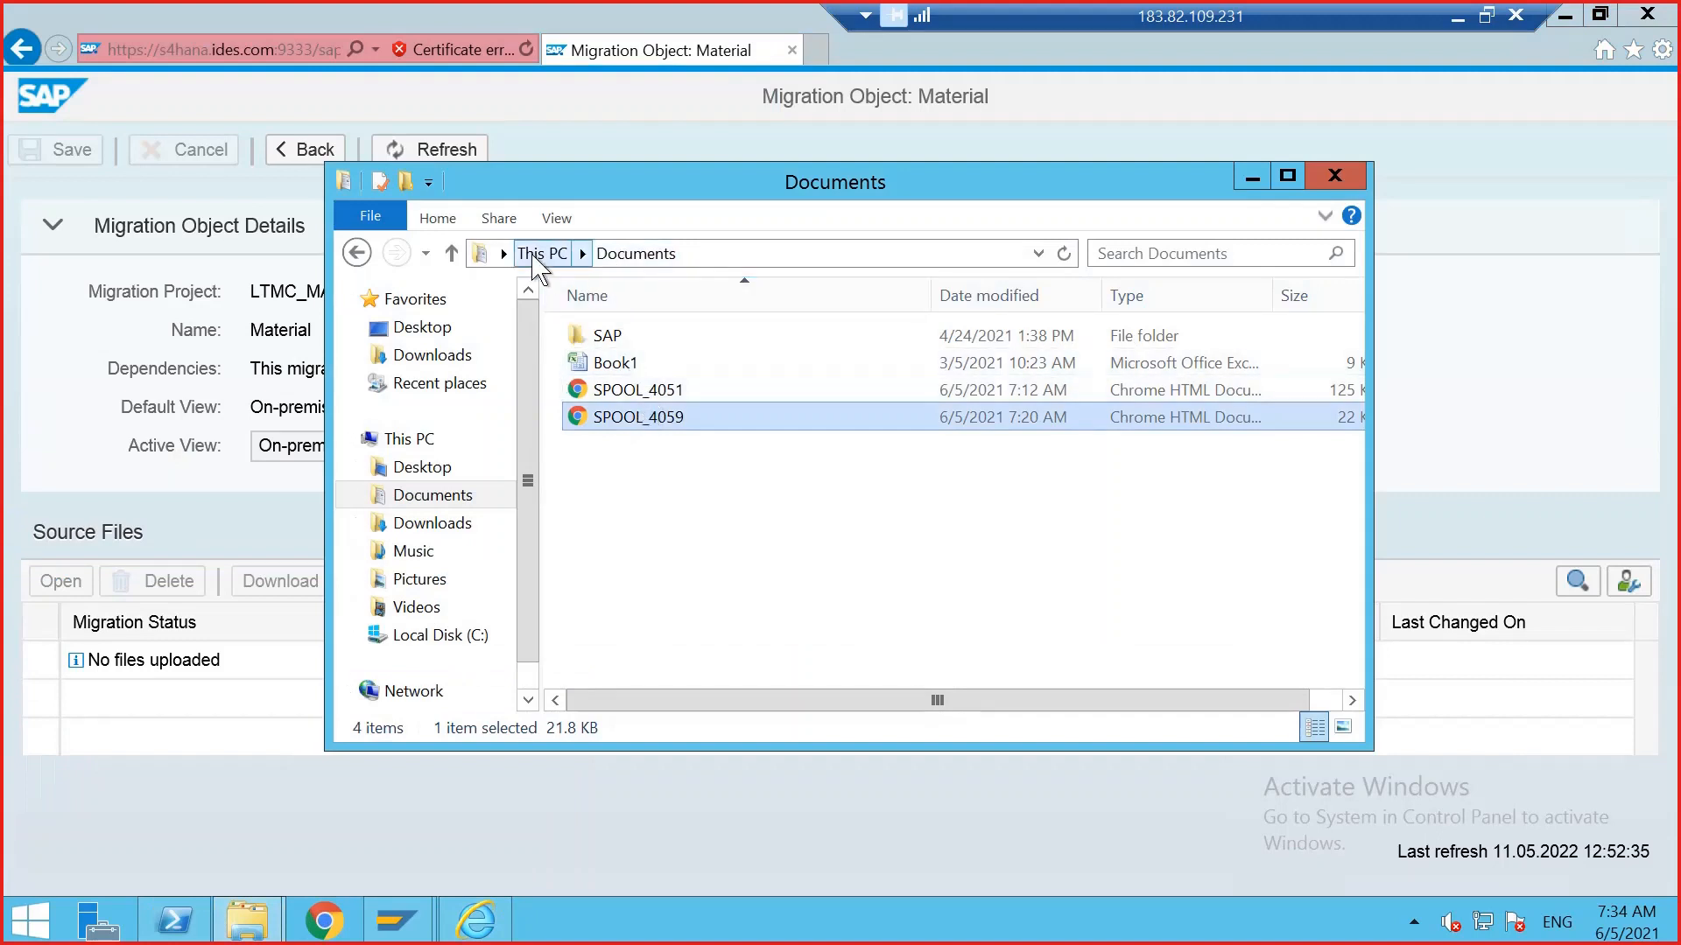
pyautogui.click(438, 329)
pyautogui.click(437, 355)
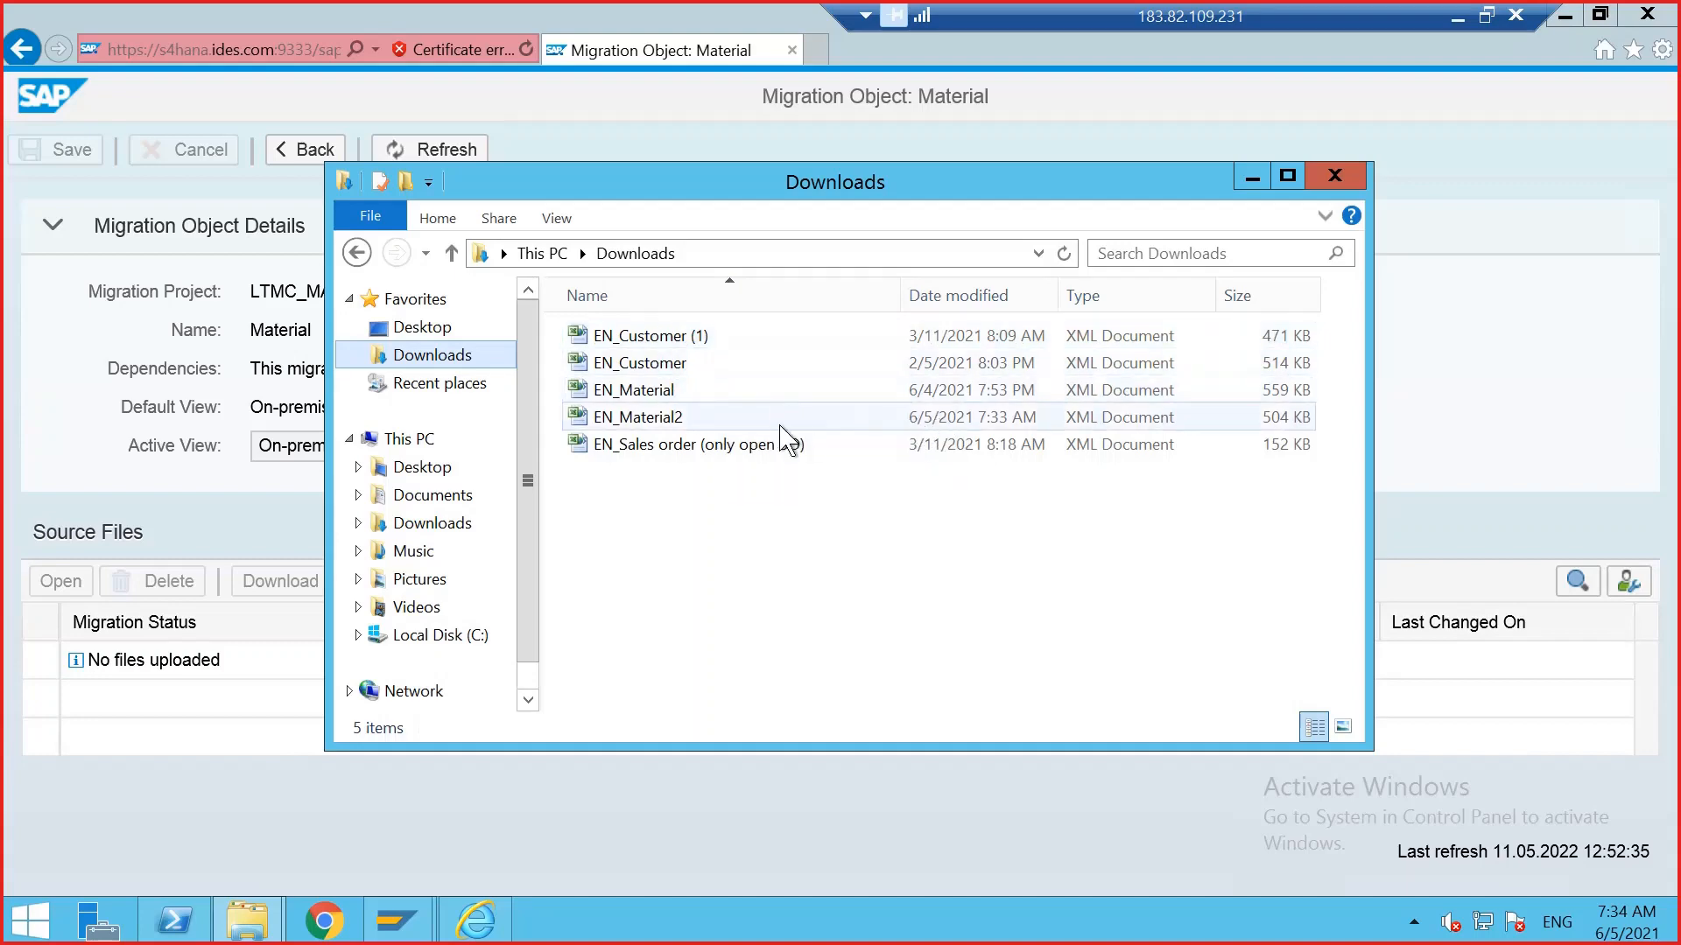
pyautogui.click(675, 420)
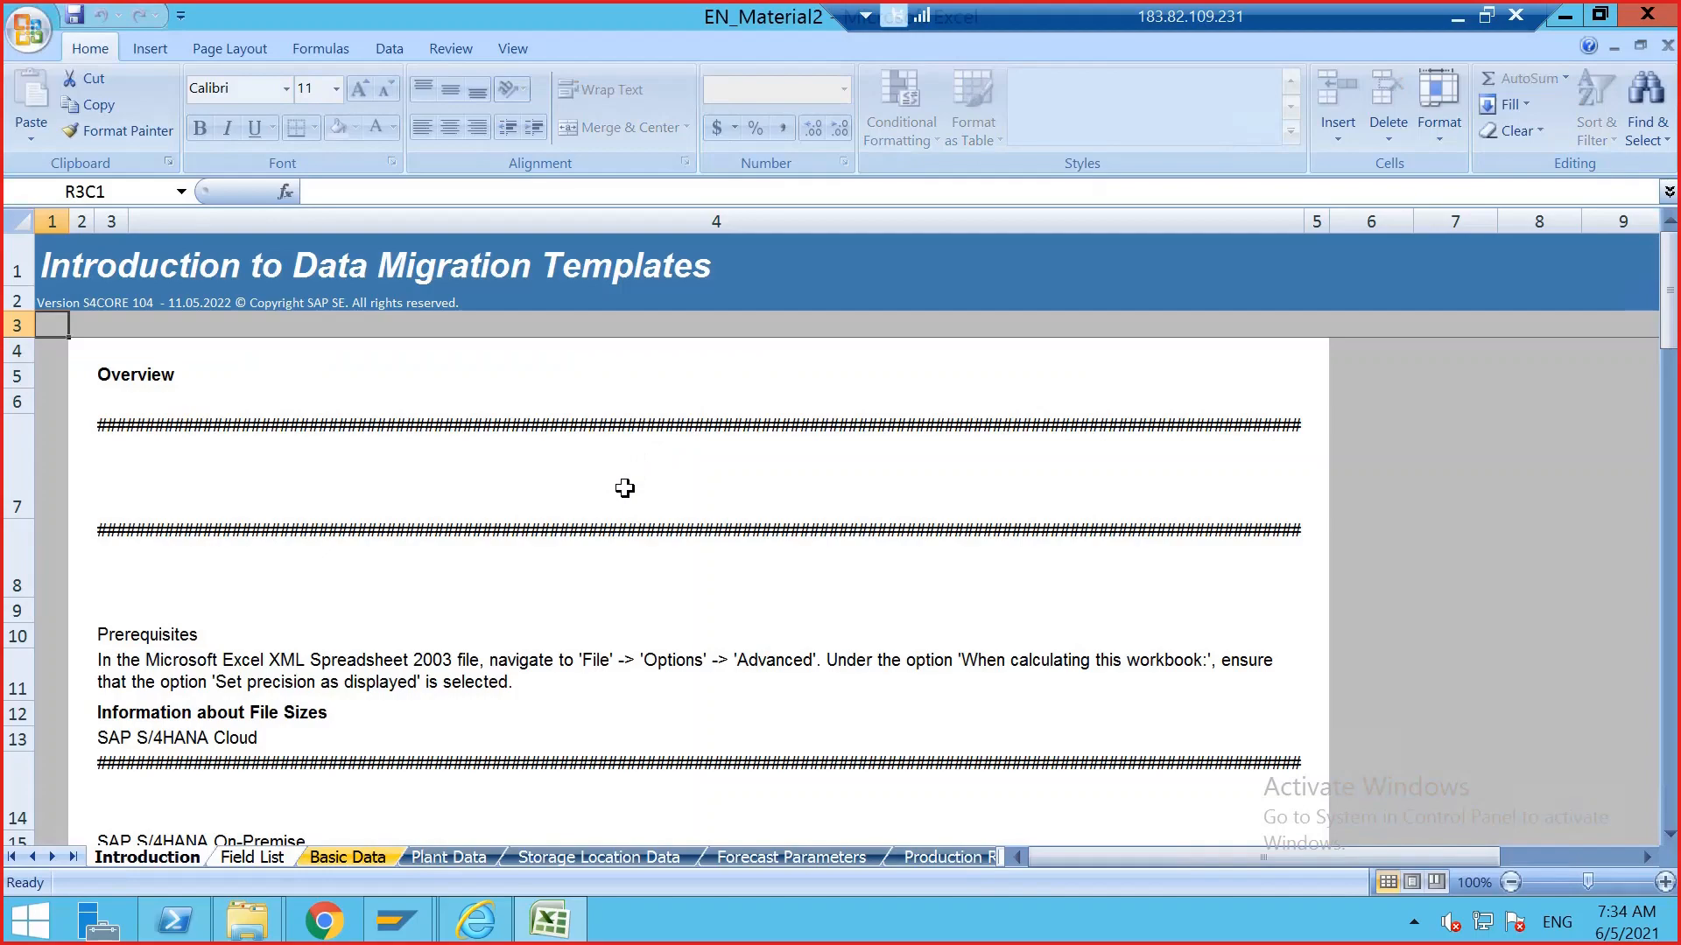
# - Read through the Introduction sheet and look over the template's data sheets from Basic Data to Maintenance Status Setting
pyautogui.click(624, 488)
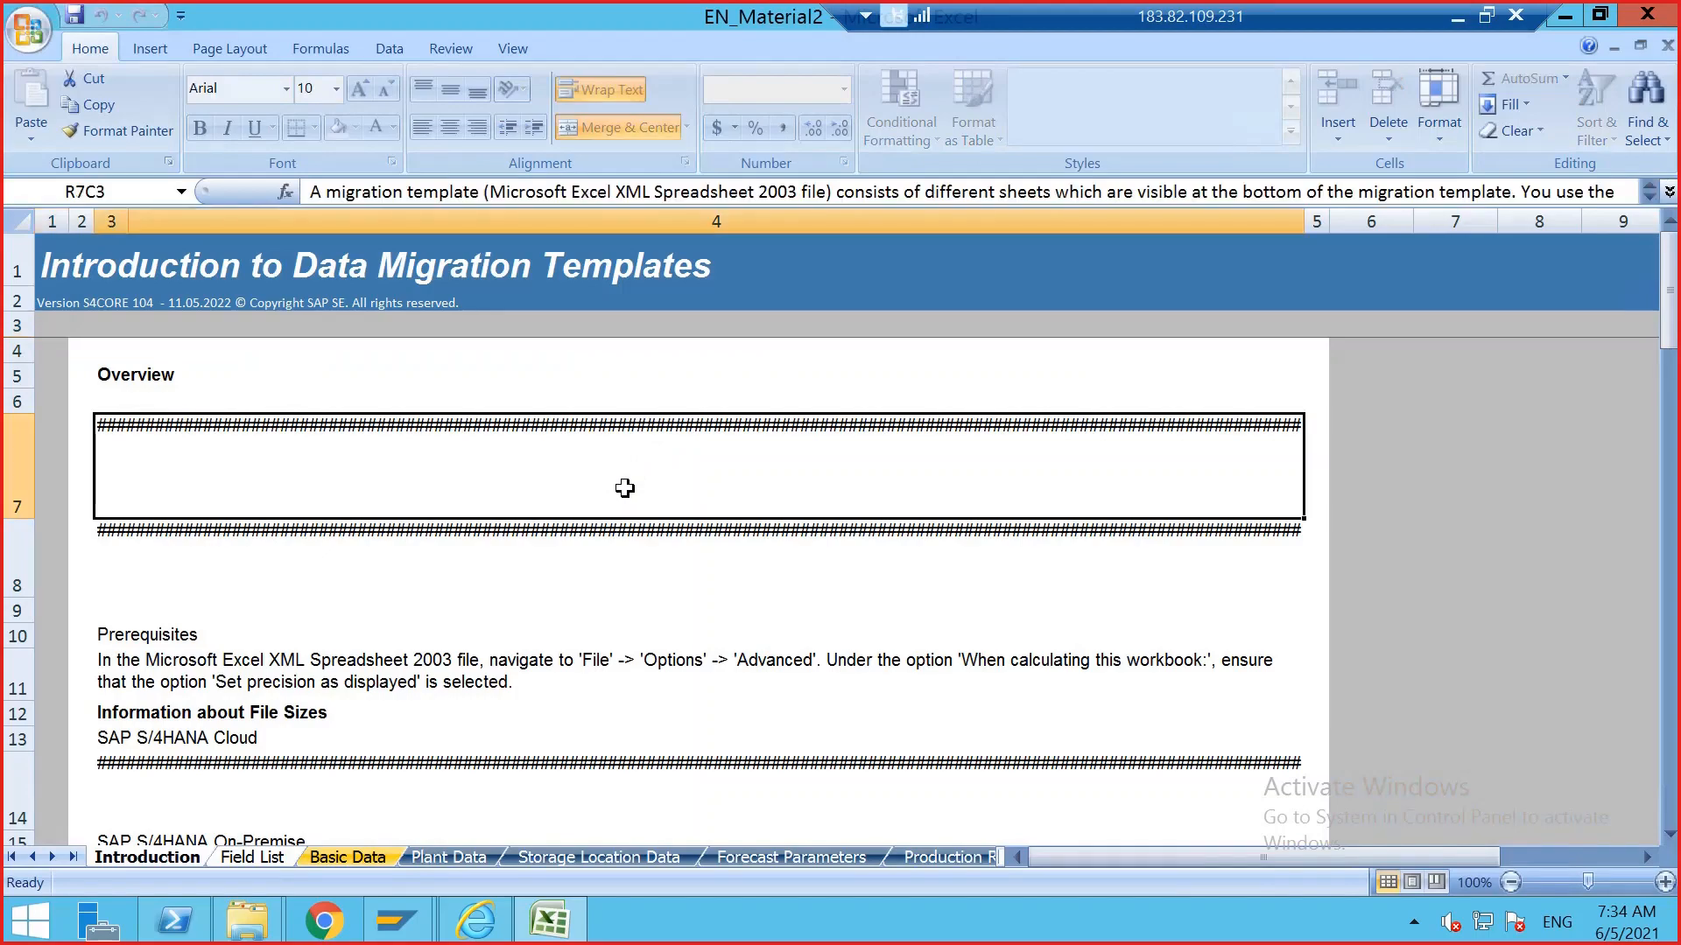
pyautogui.scroll(-1, 624, 487)
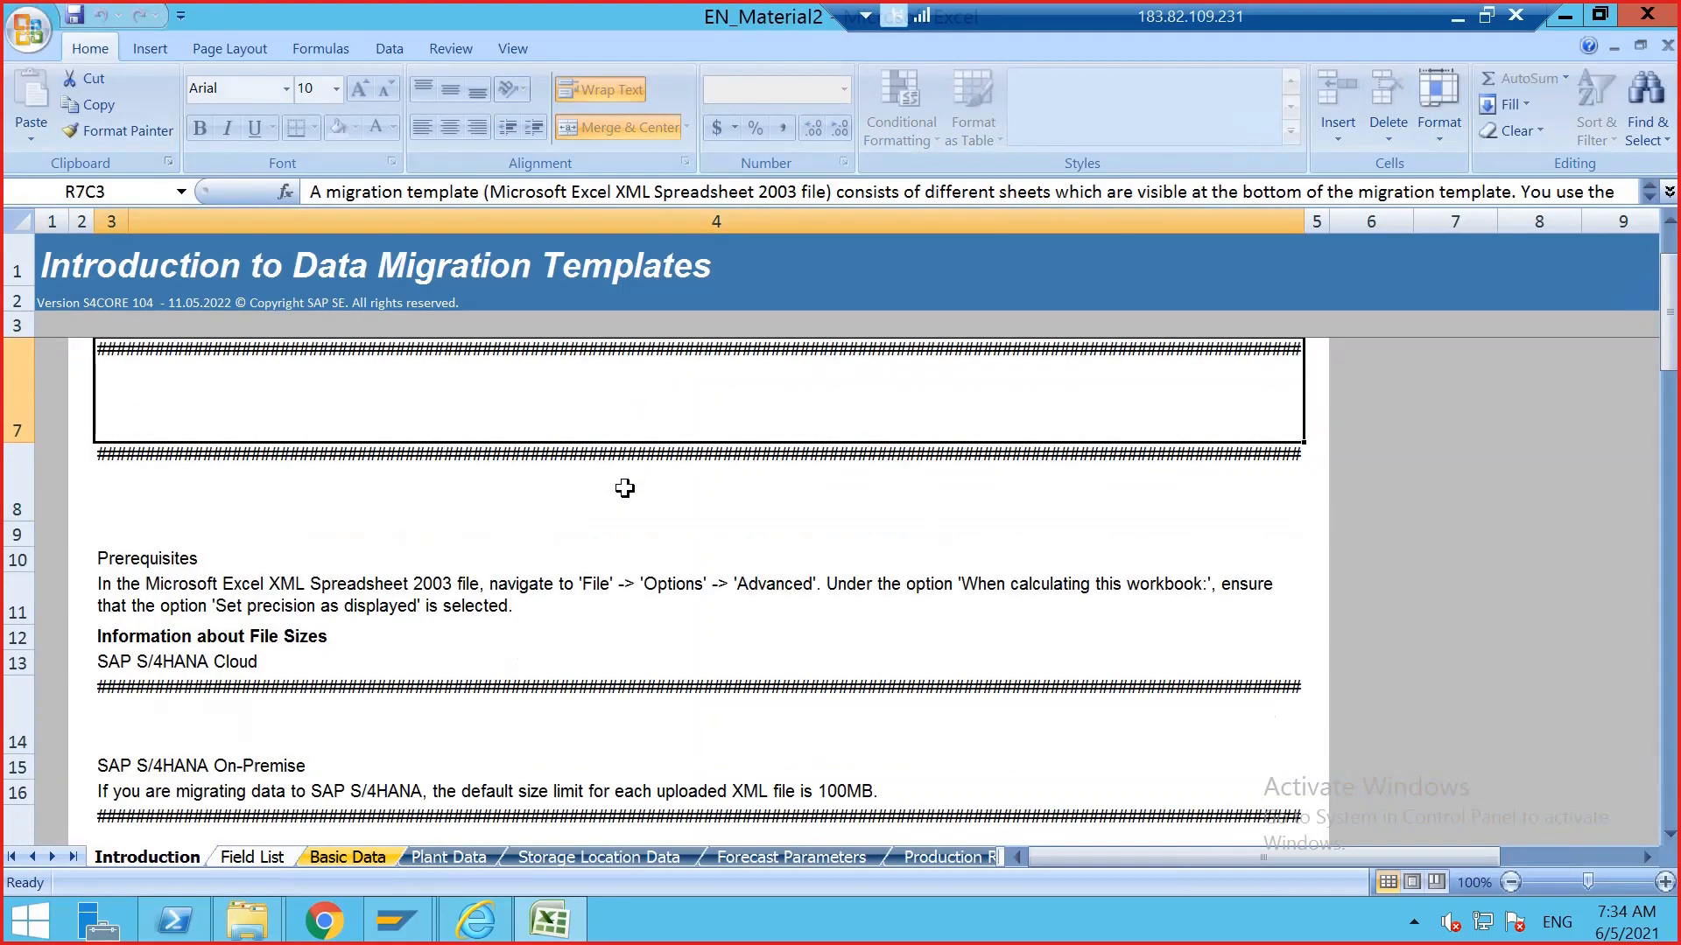
pyautogui.scroll(-4, 624, 487)
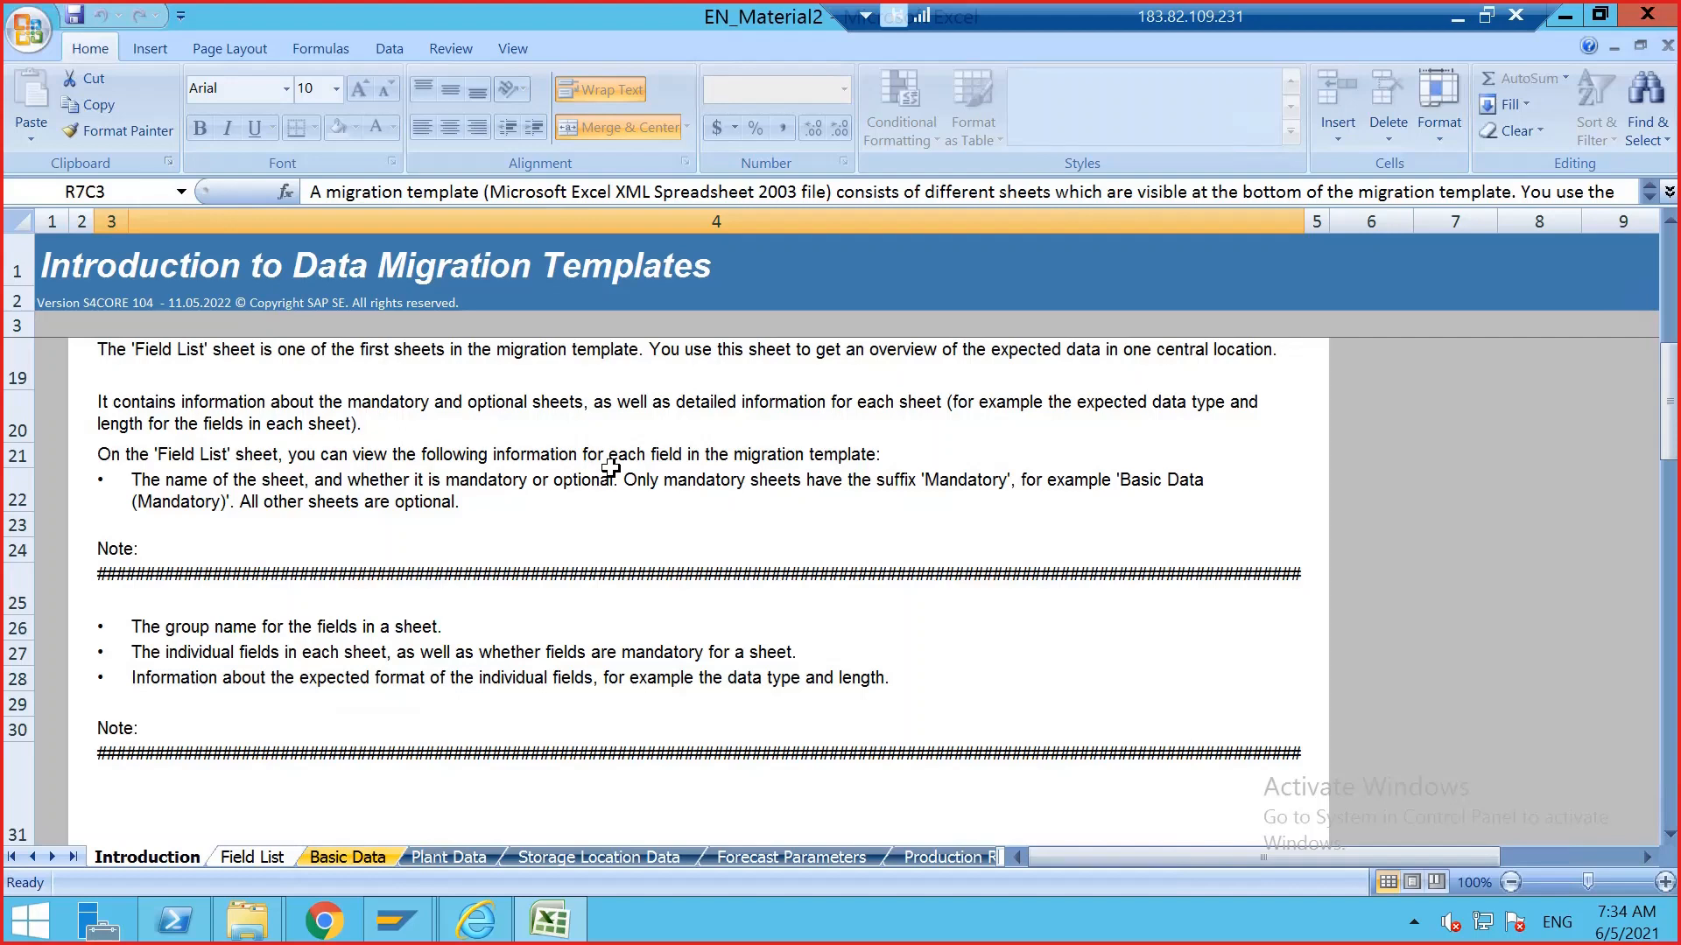
pyautogui.click(371, 858)
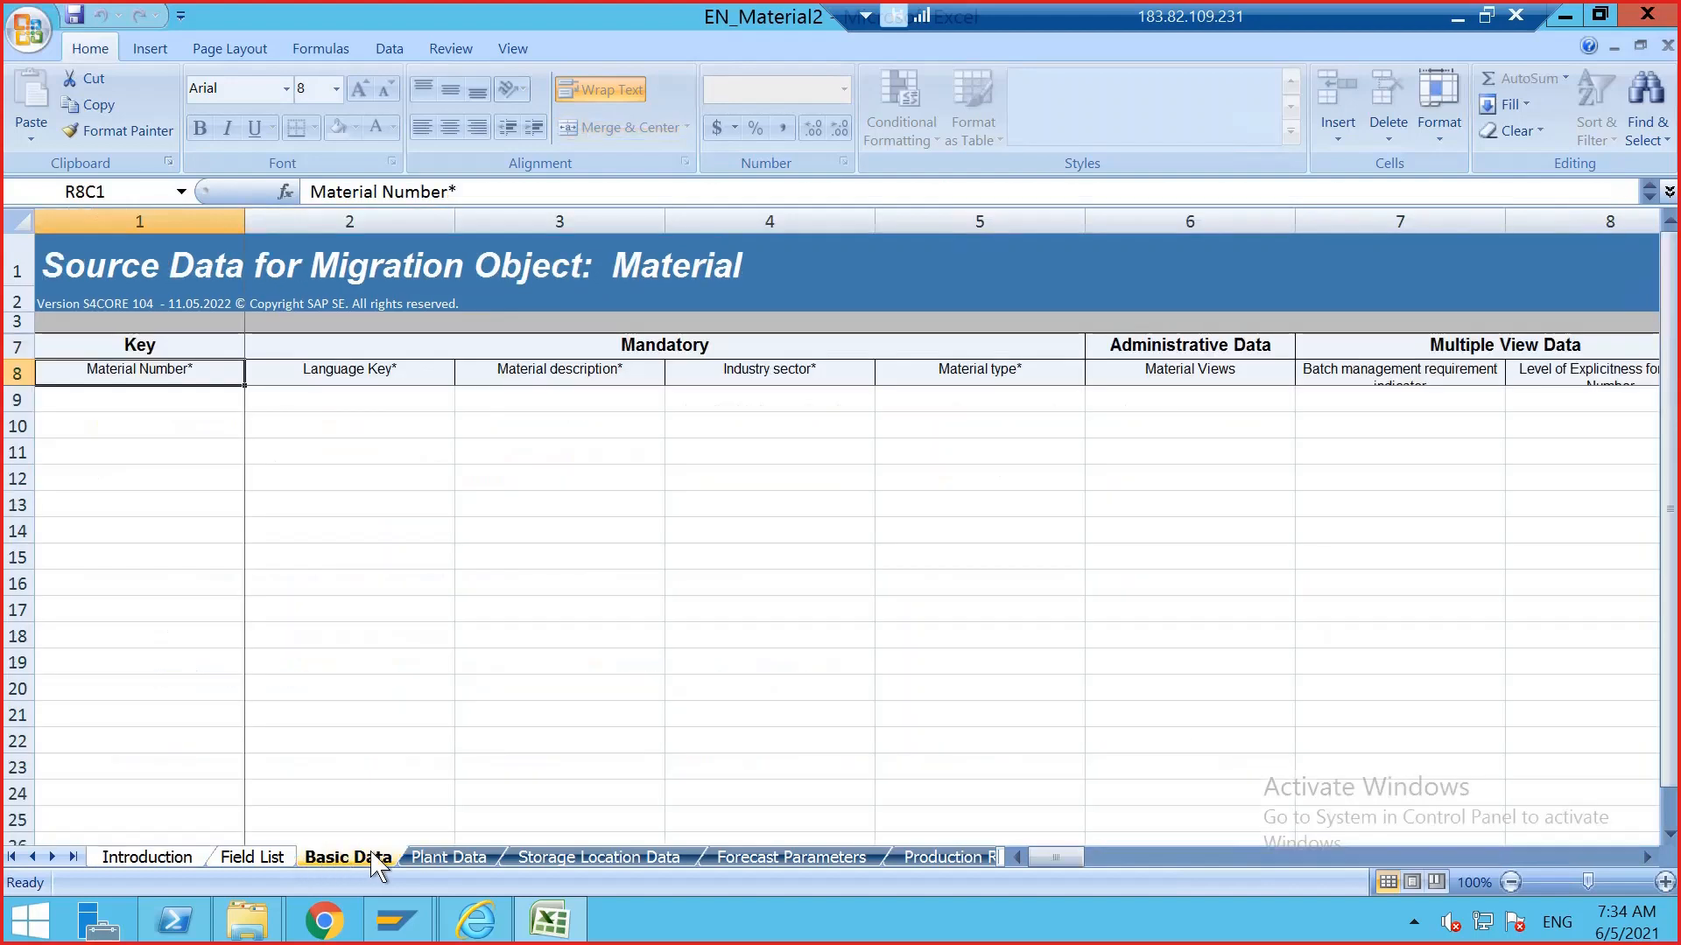
pyautogui.click(430, 857)
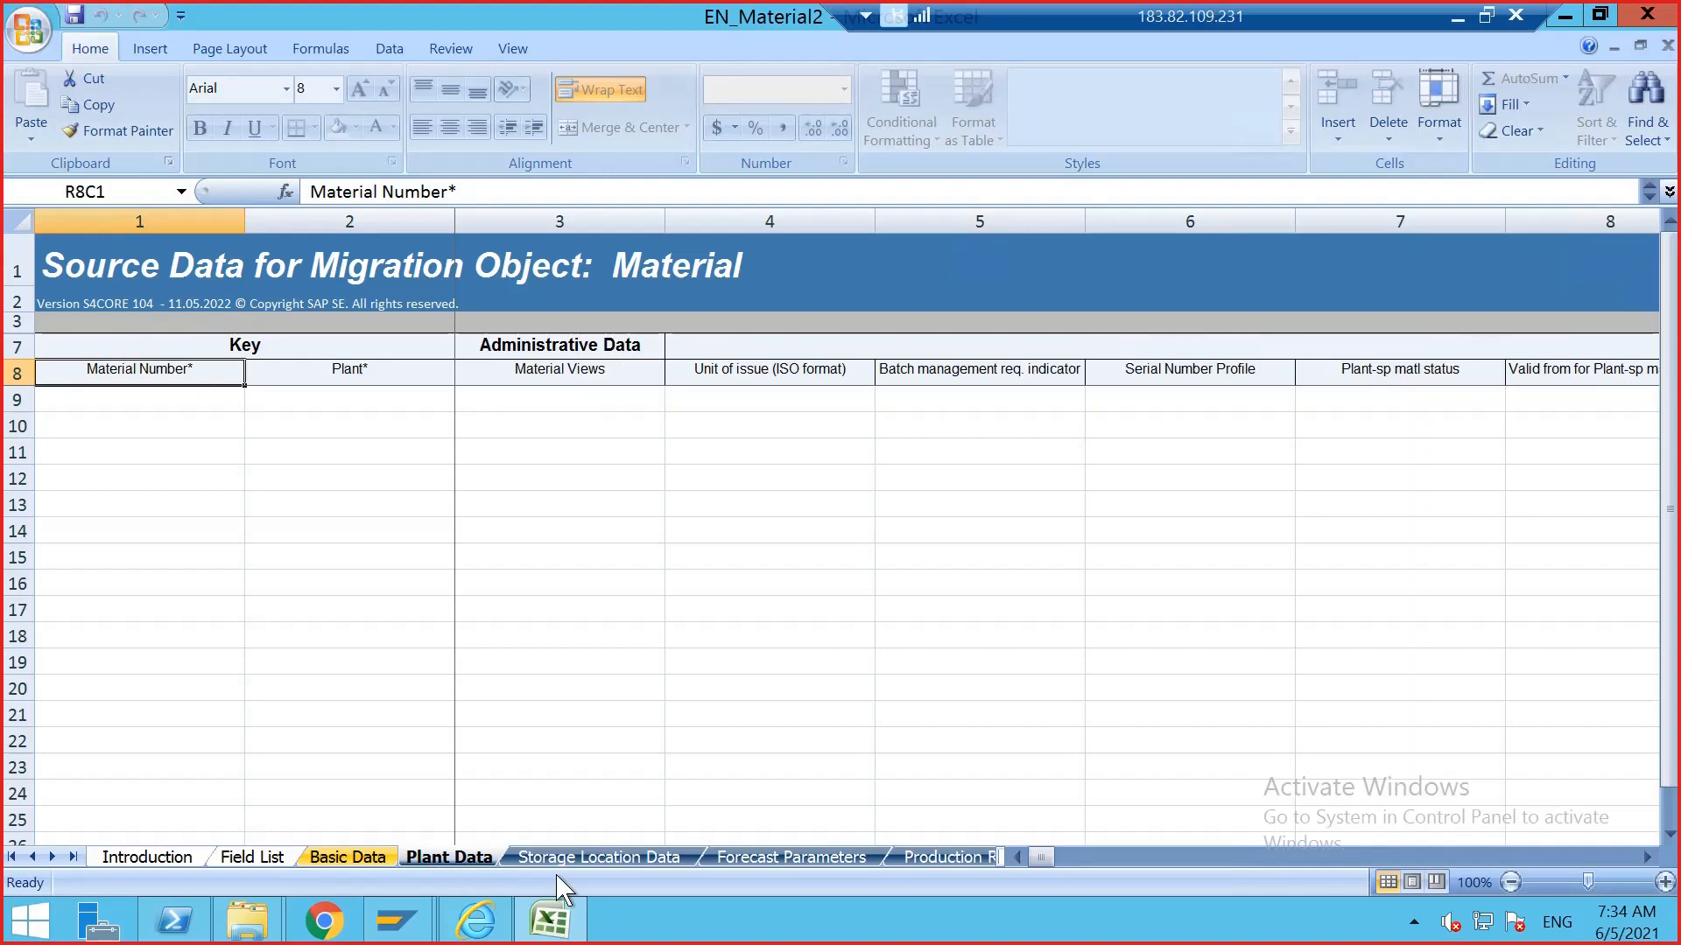
pyautogui.click(638, 861)
pyautogui.click(762, 862)
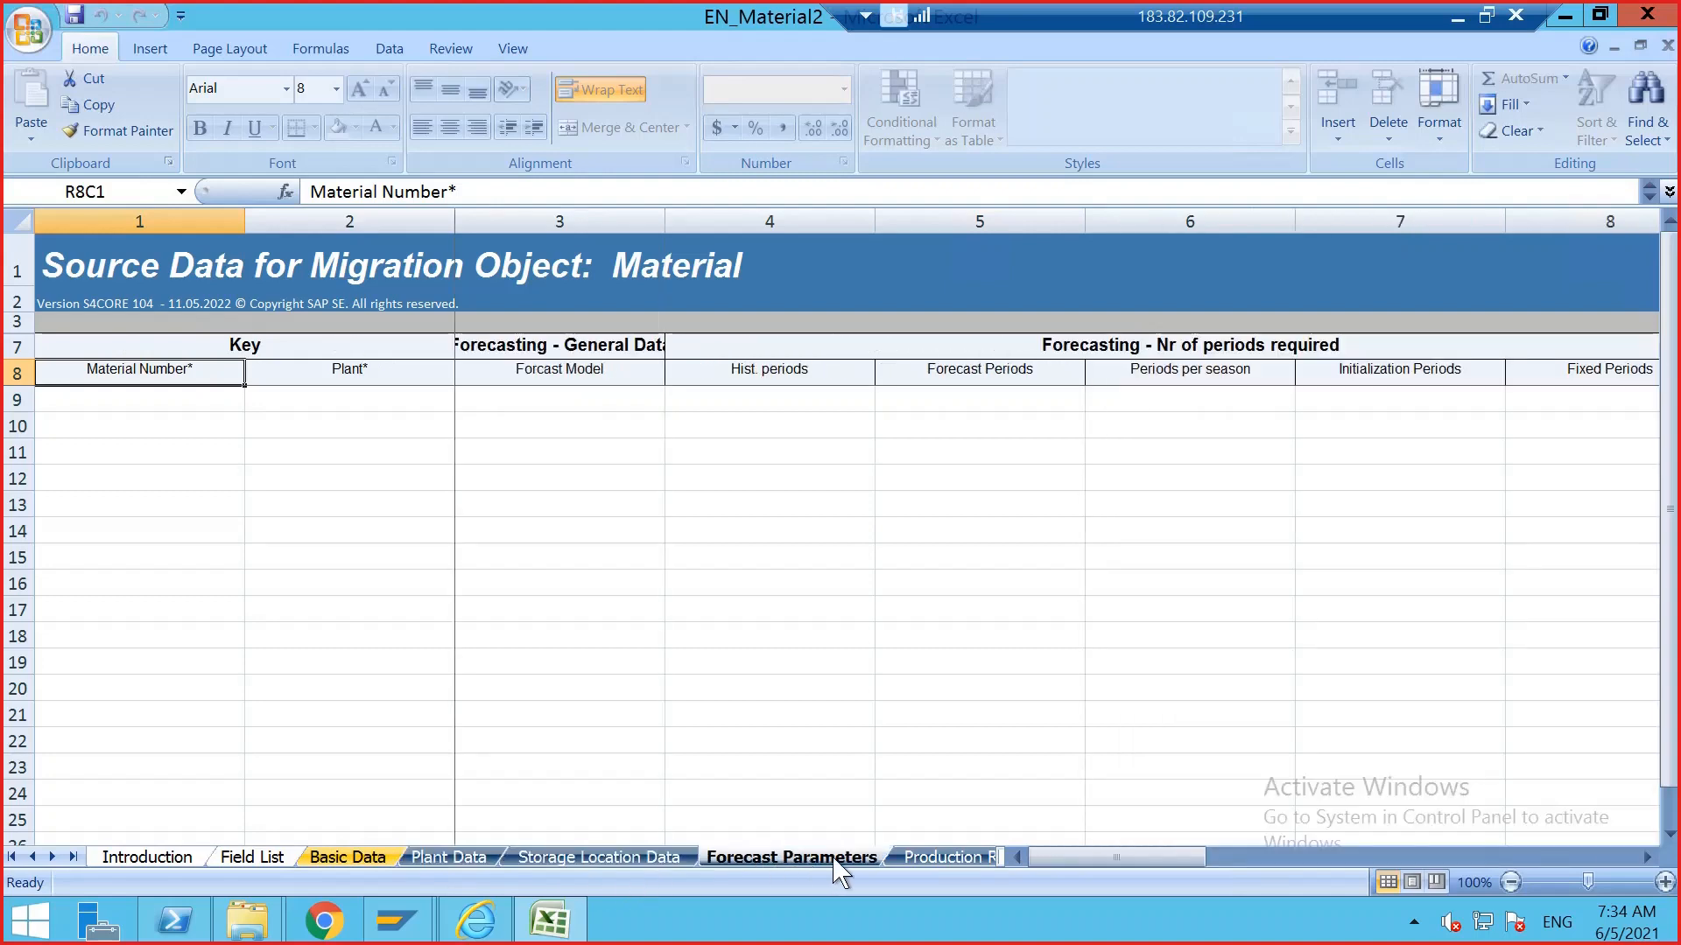
pyautogui.click(930, 859)
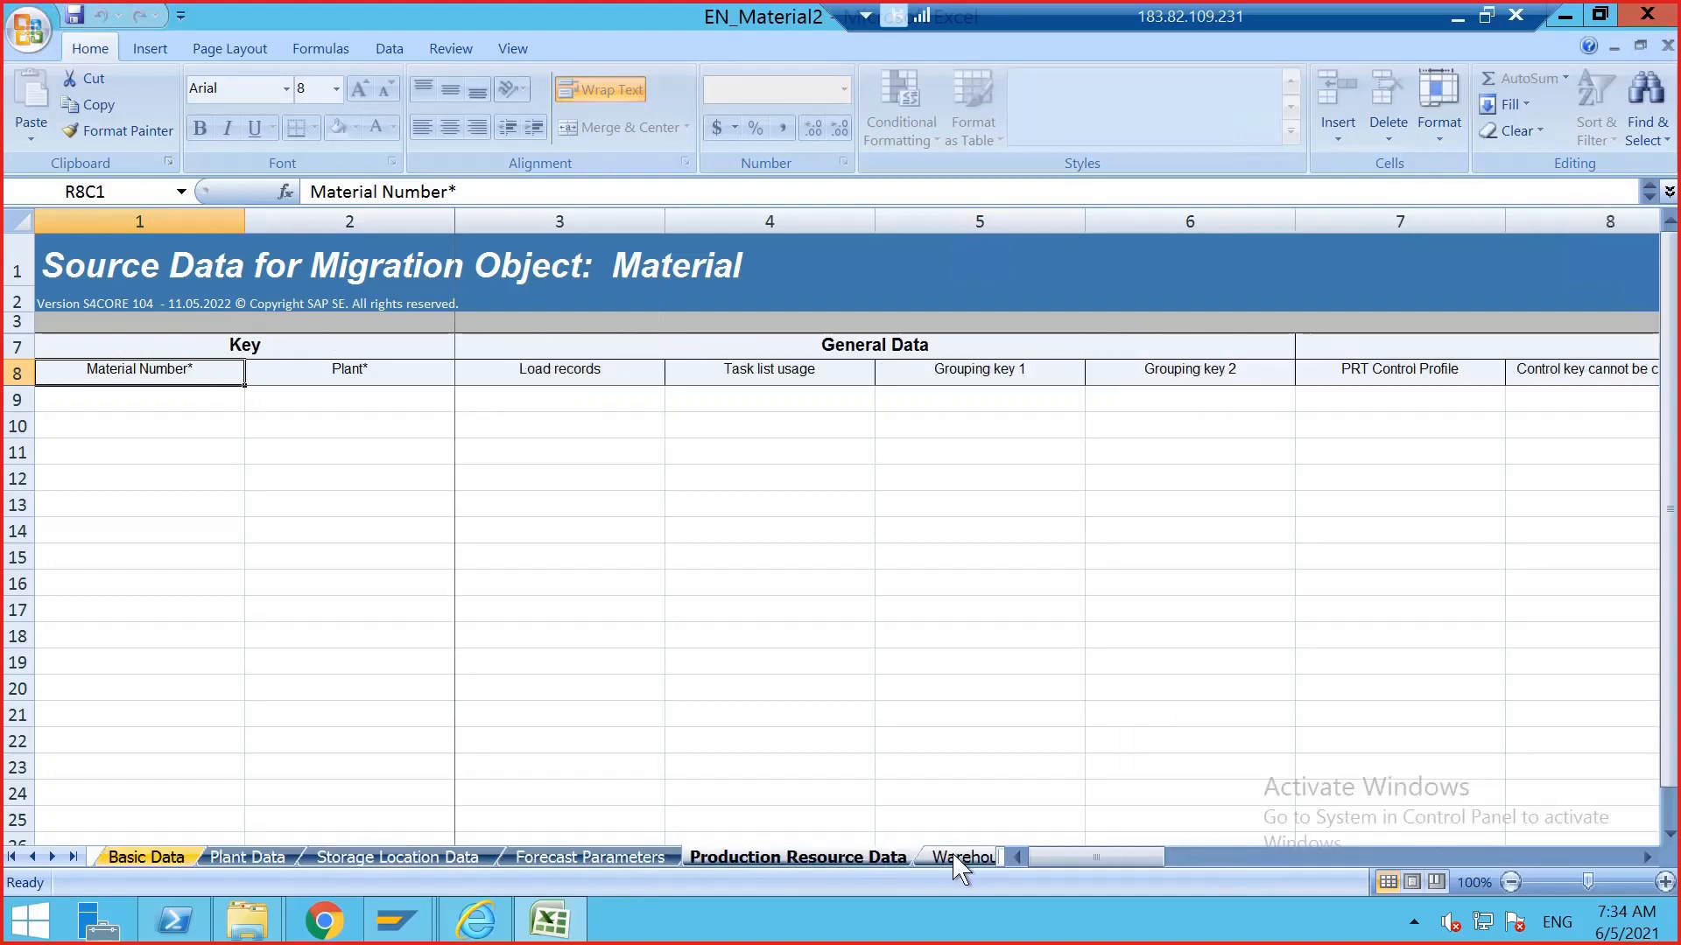
pyautogui.click(954, 859)
pyautogui.click(960, 859)
pyautogui.click(960, 860)
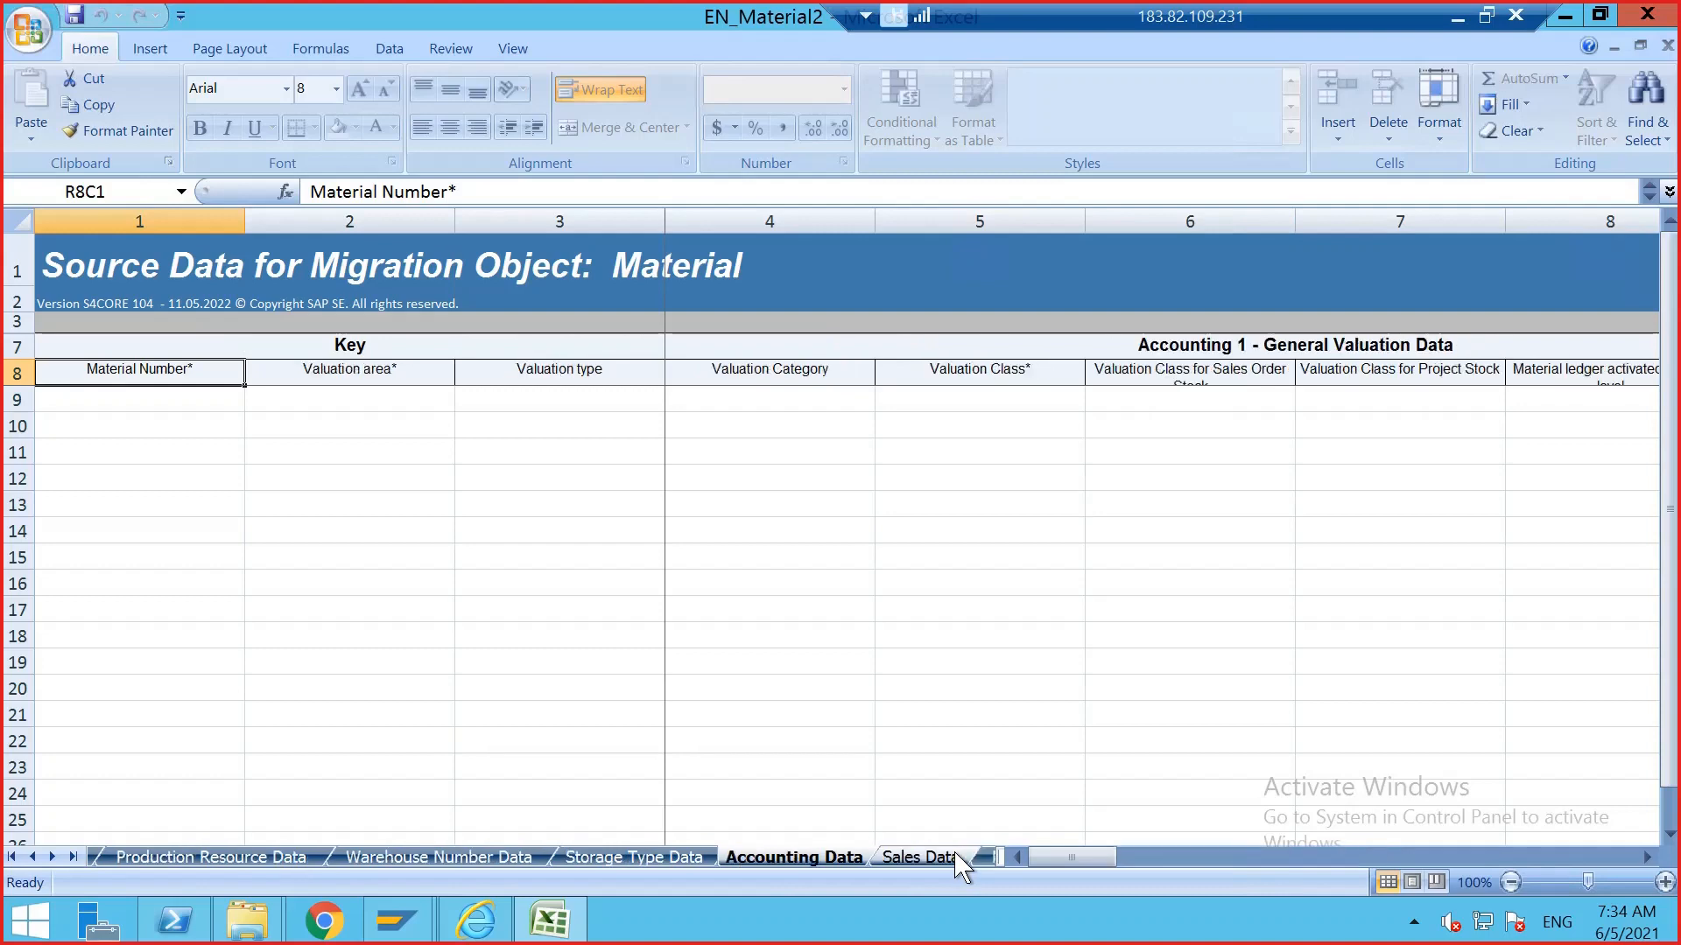
pyautogui.click(956, 861)
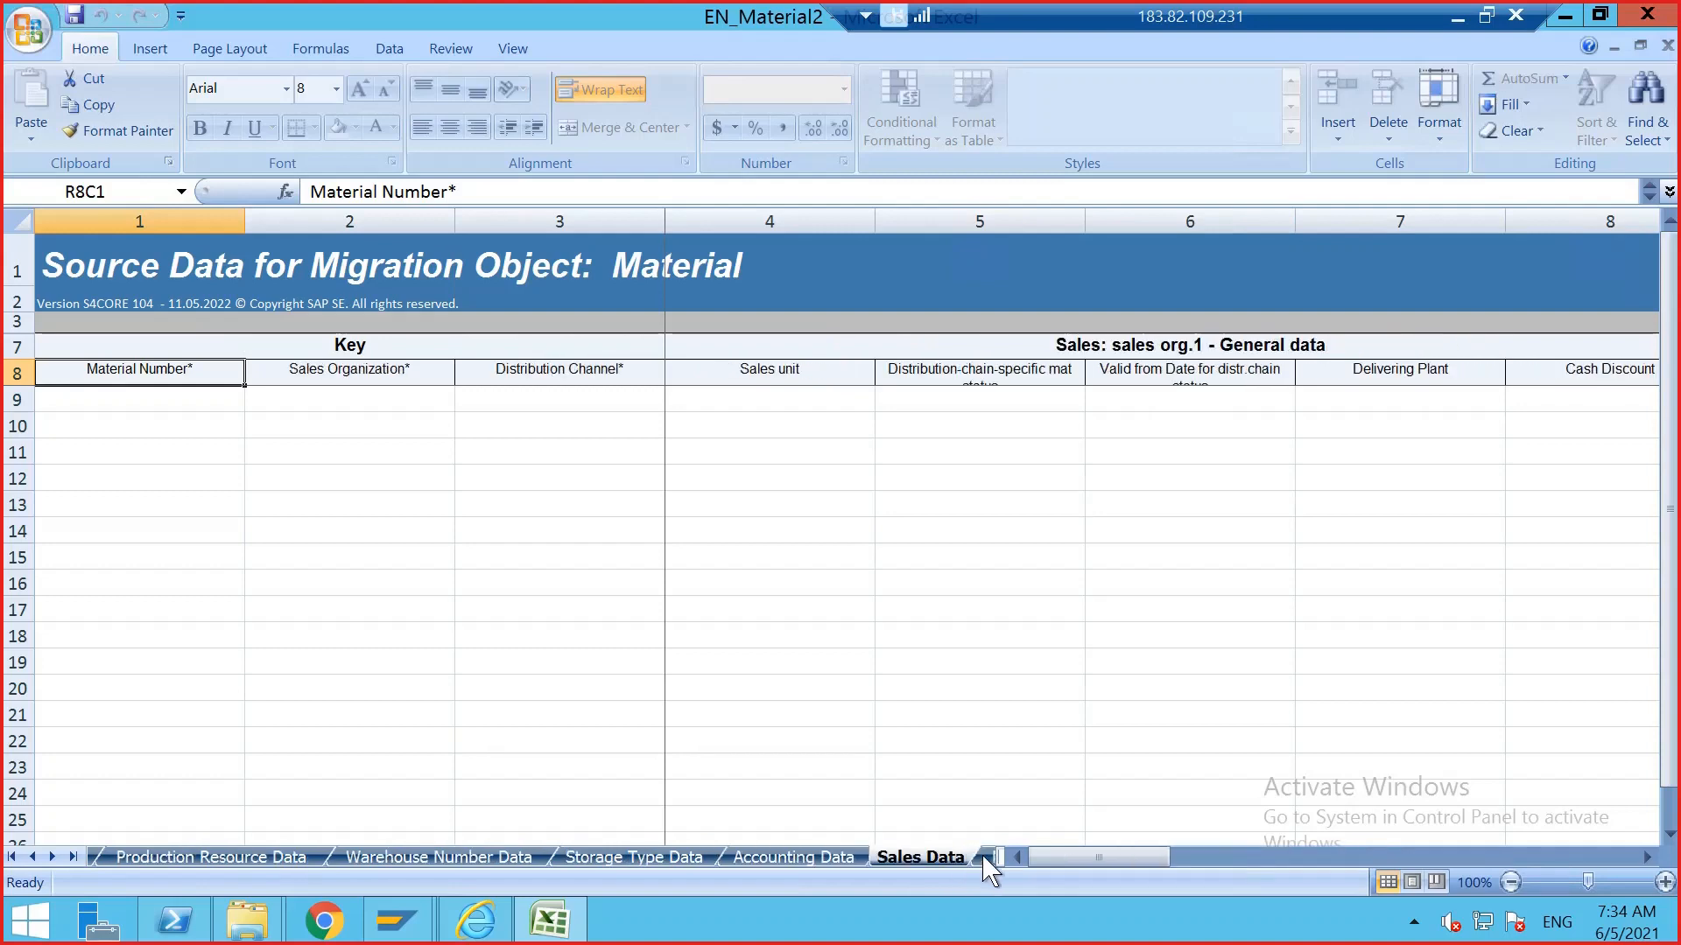
pyautogui.click(980, 860)
pyautogui.click(980, 860)
pyautogui.click(978, 859)
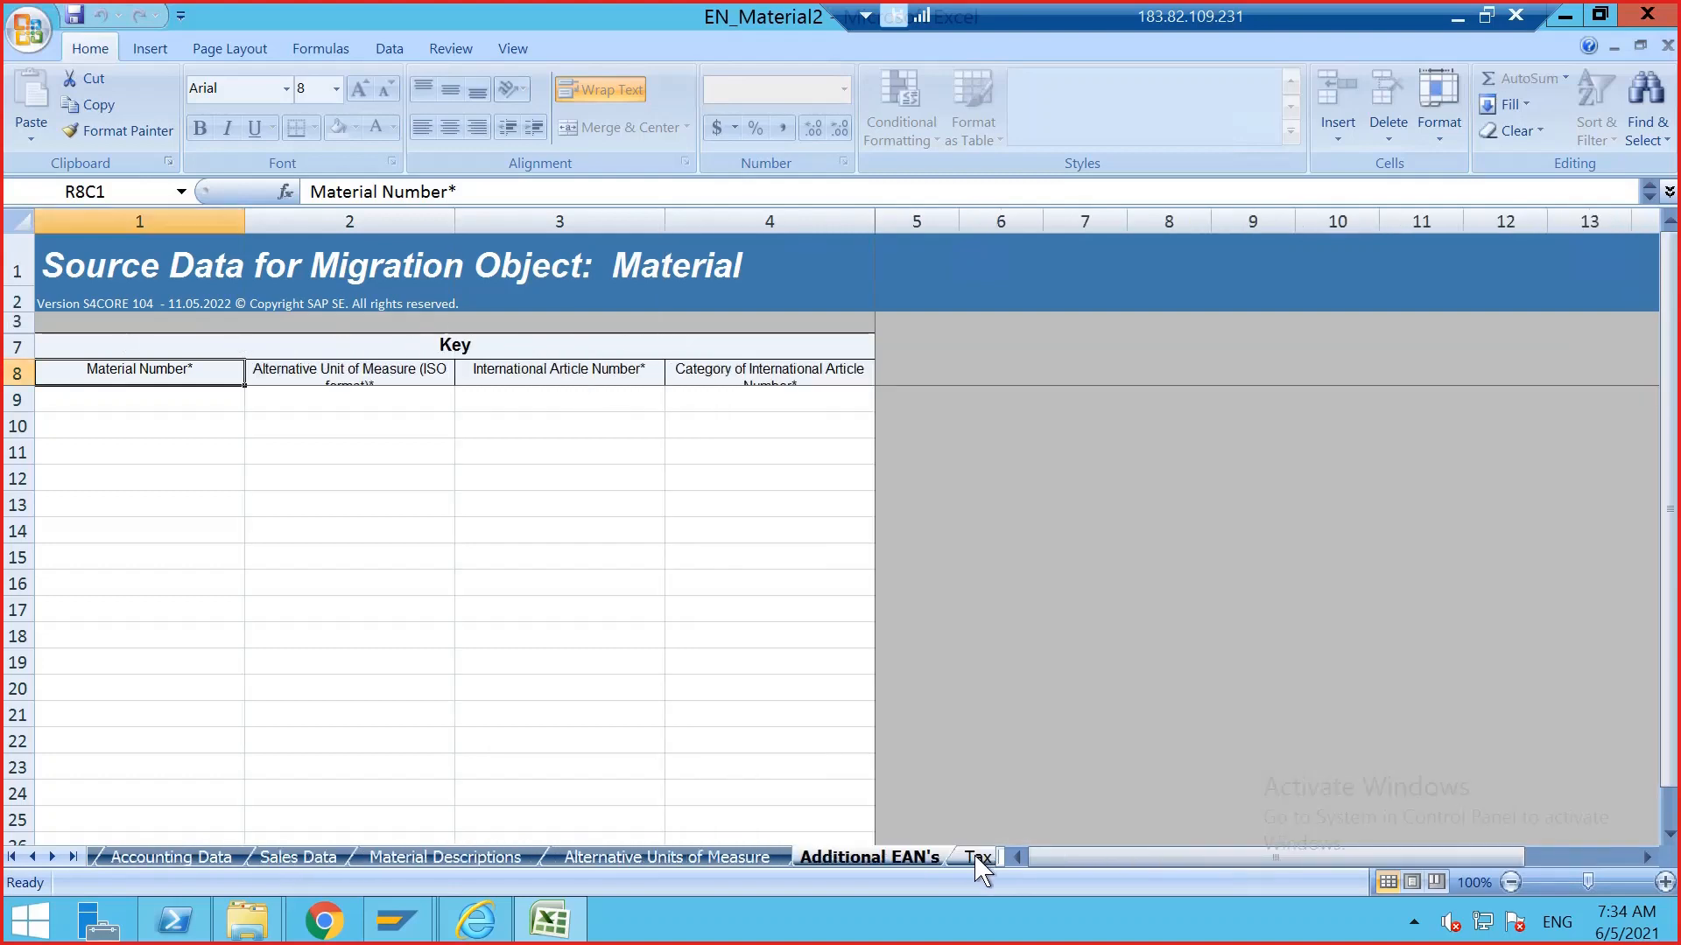
pyautogui.click(978, 860)
pyautogui.click(978, 860)
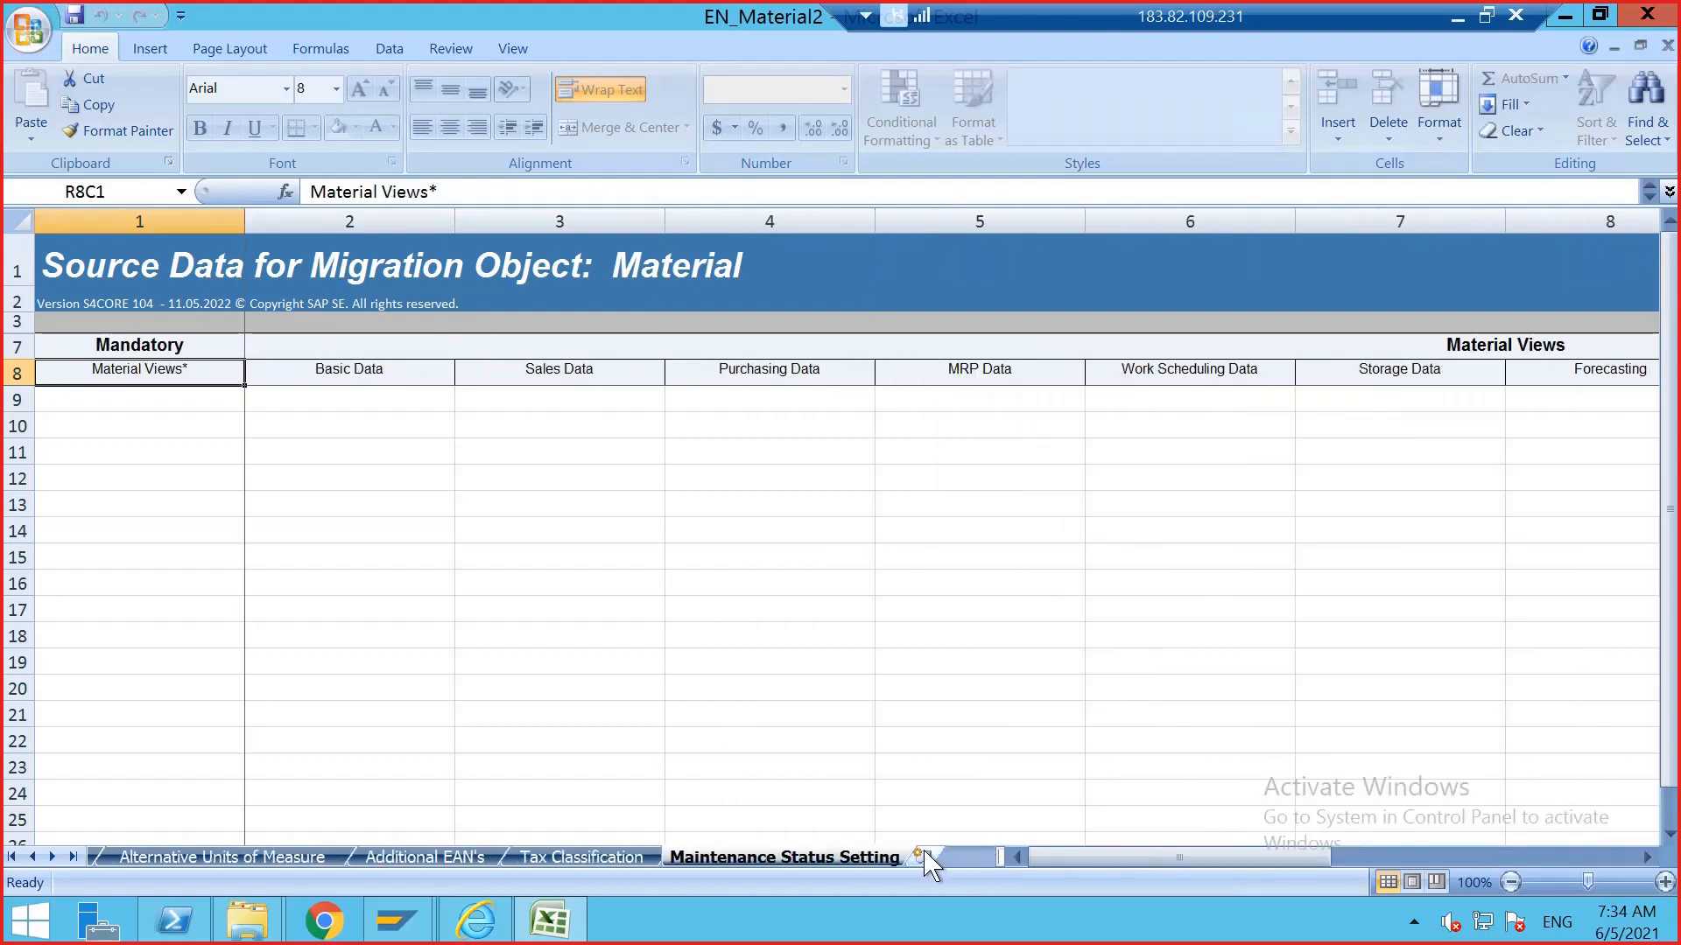
pyautogui.click(693, 711)
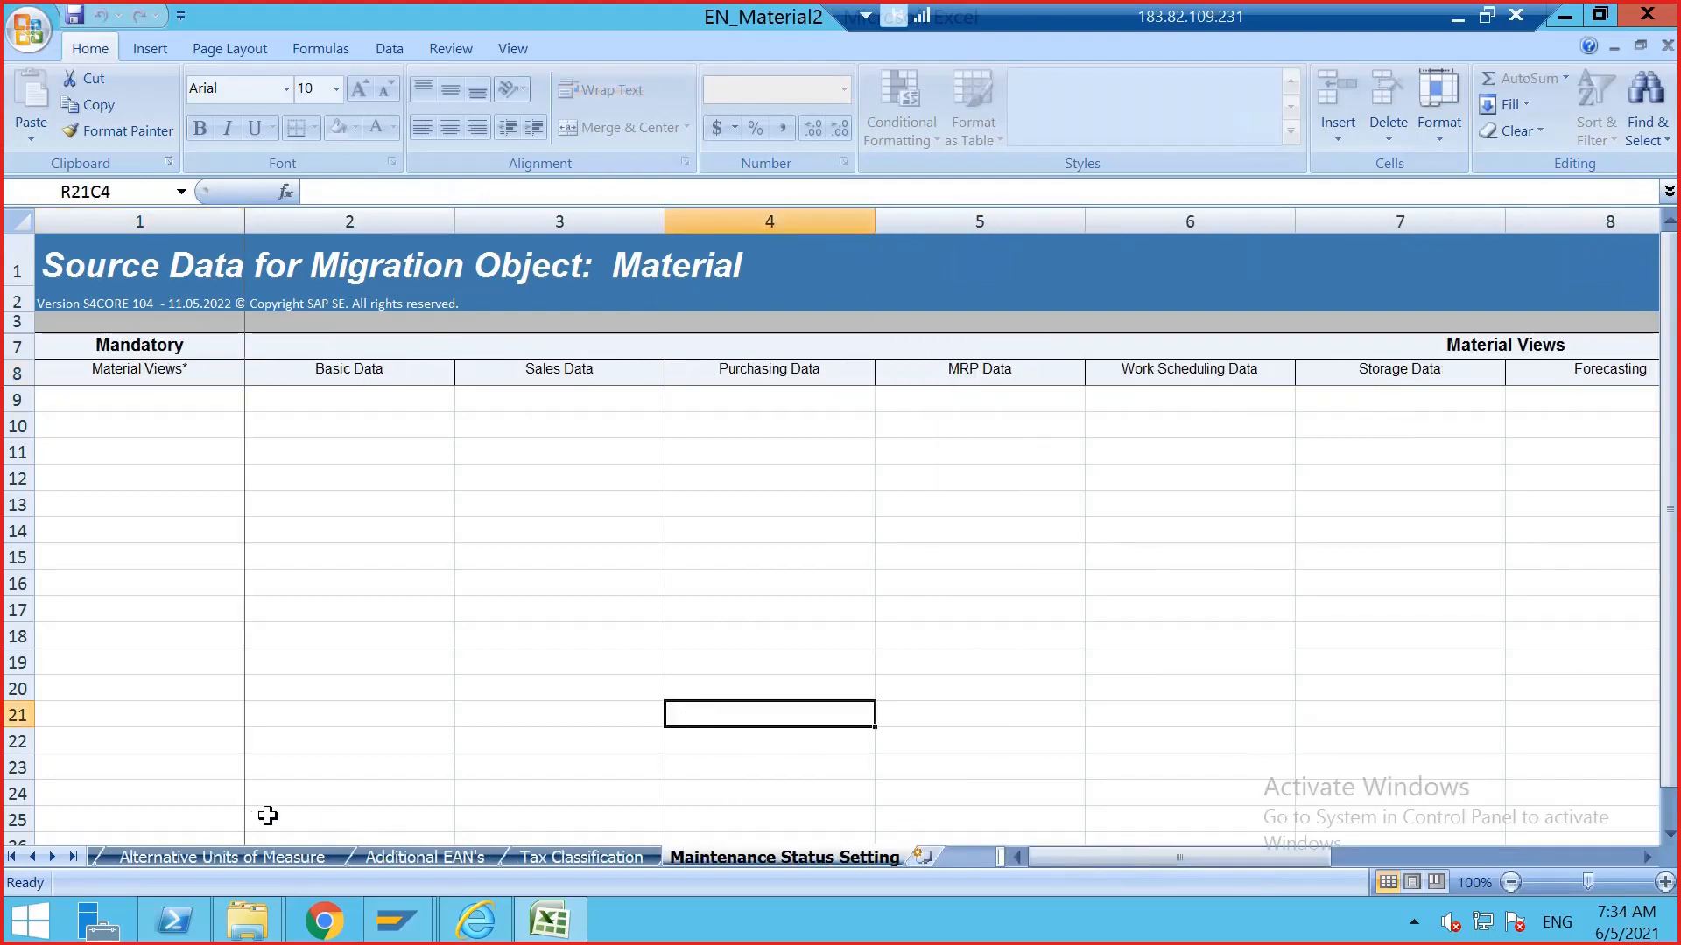
# - Return to the Basic Data sheet and select the first empty Material Number cell in row 9
pyautogui.click(32, 858)
pyautogui.click(32, 858)
pyautogui.click(32, 859)
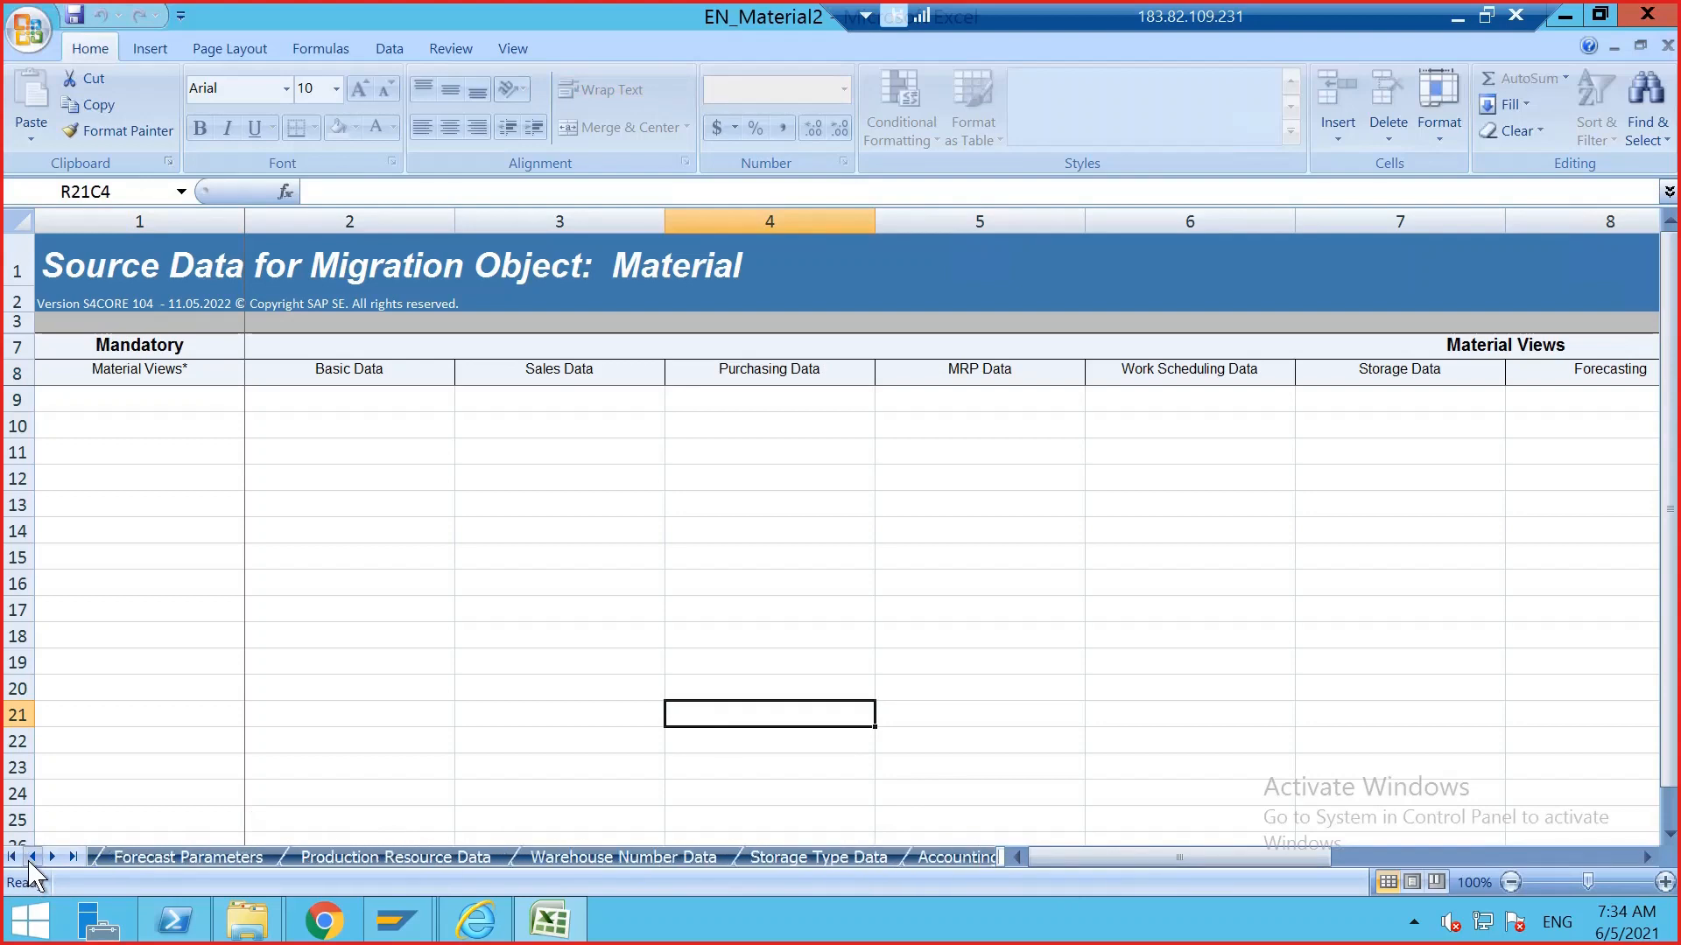
pyautogui.click(32, 858)
pyautogui.click(32, 859)
pyautogui.click(31, 859)
pyautogui.click(31, 859)
pyautogui.click(32, 859)
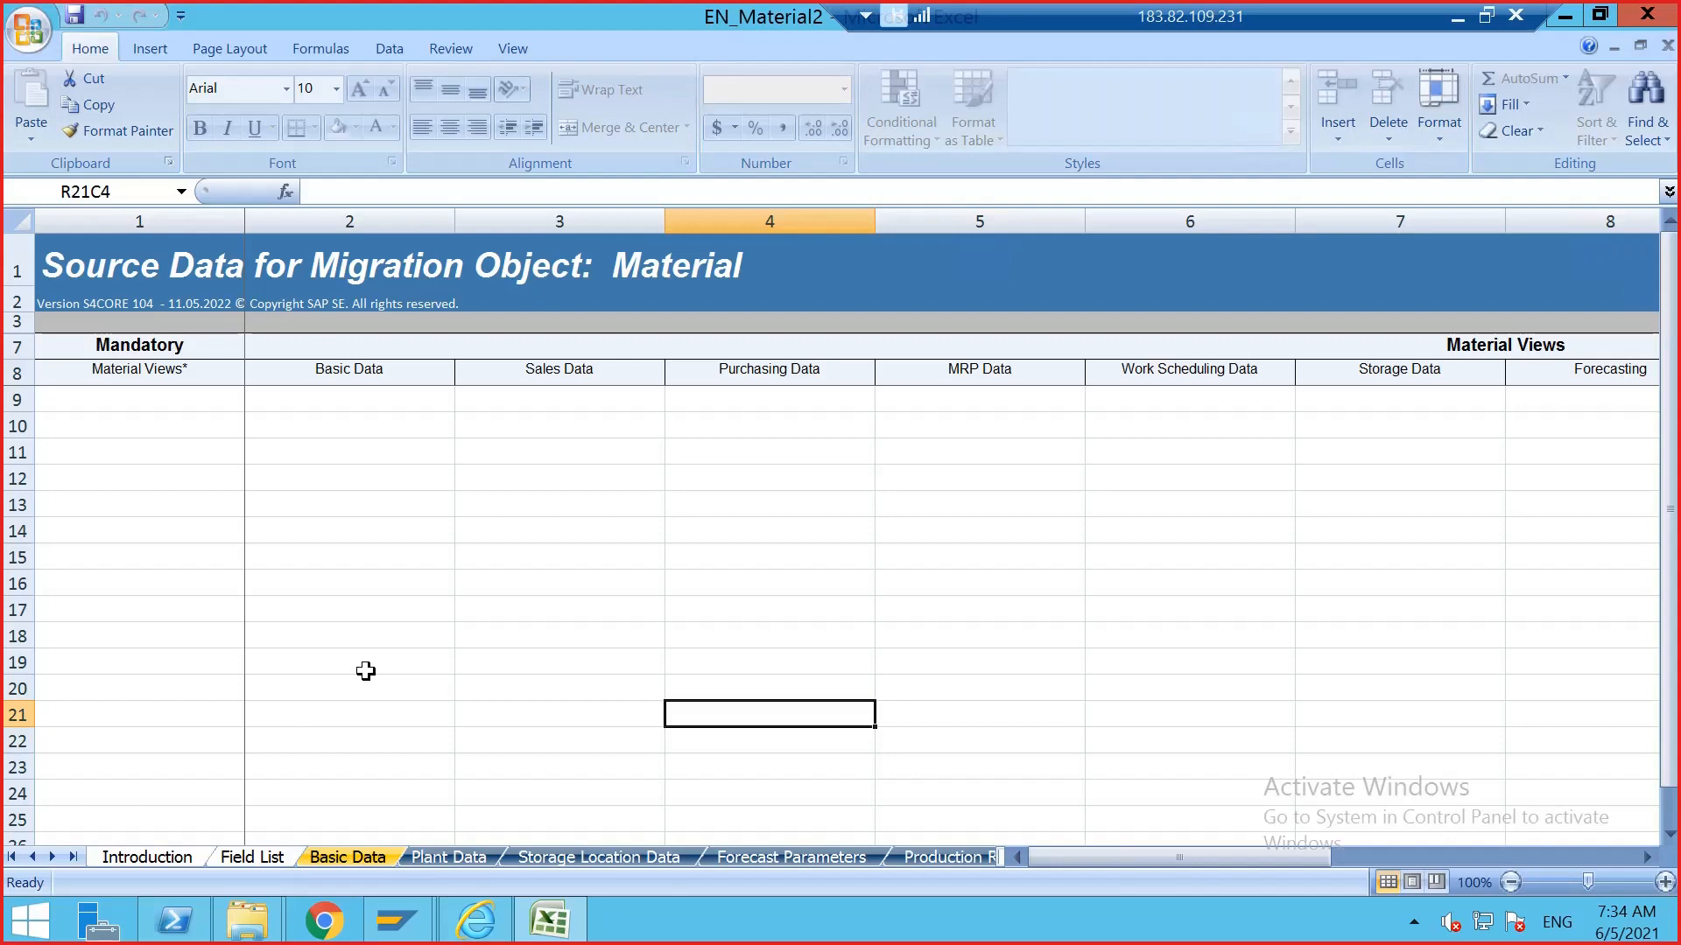
pyautogui.click(419, 634)
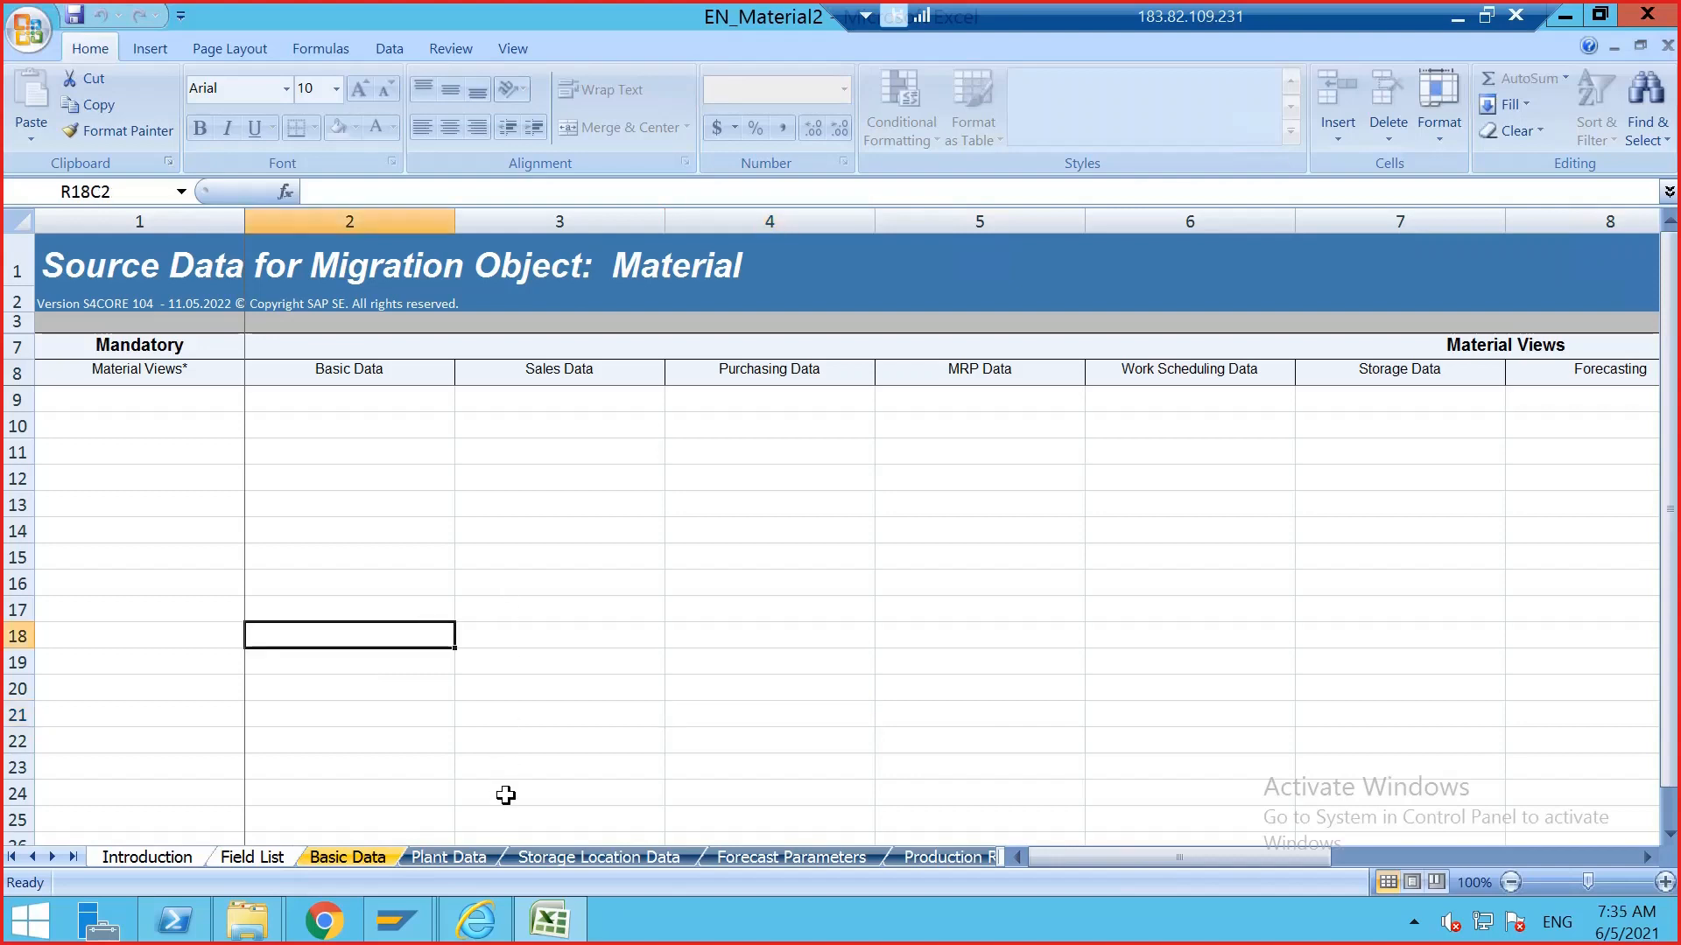
pyautogui.click(567, 533)
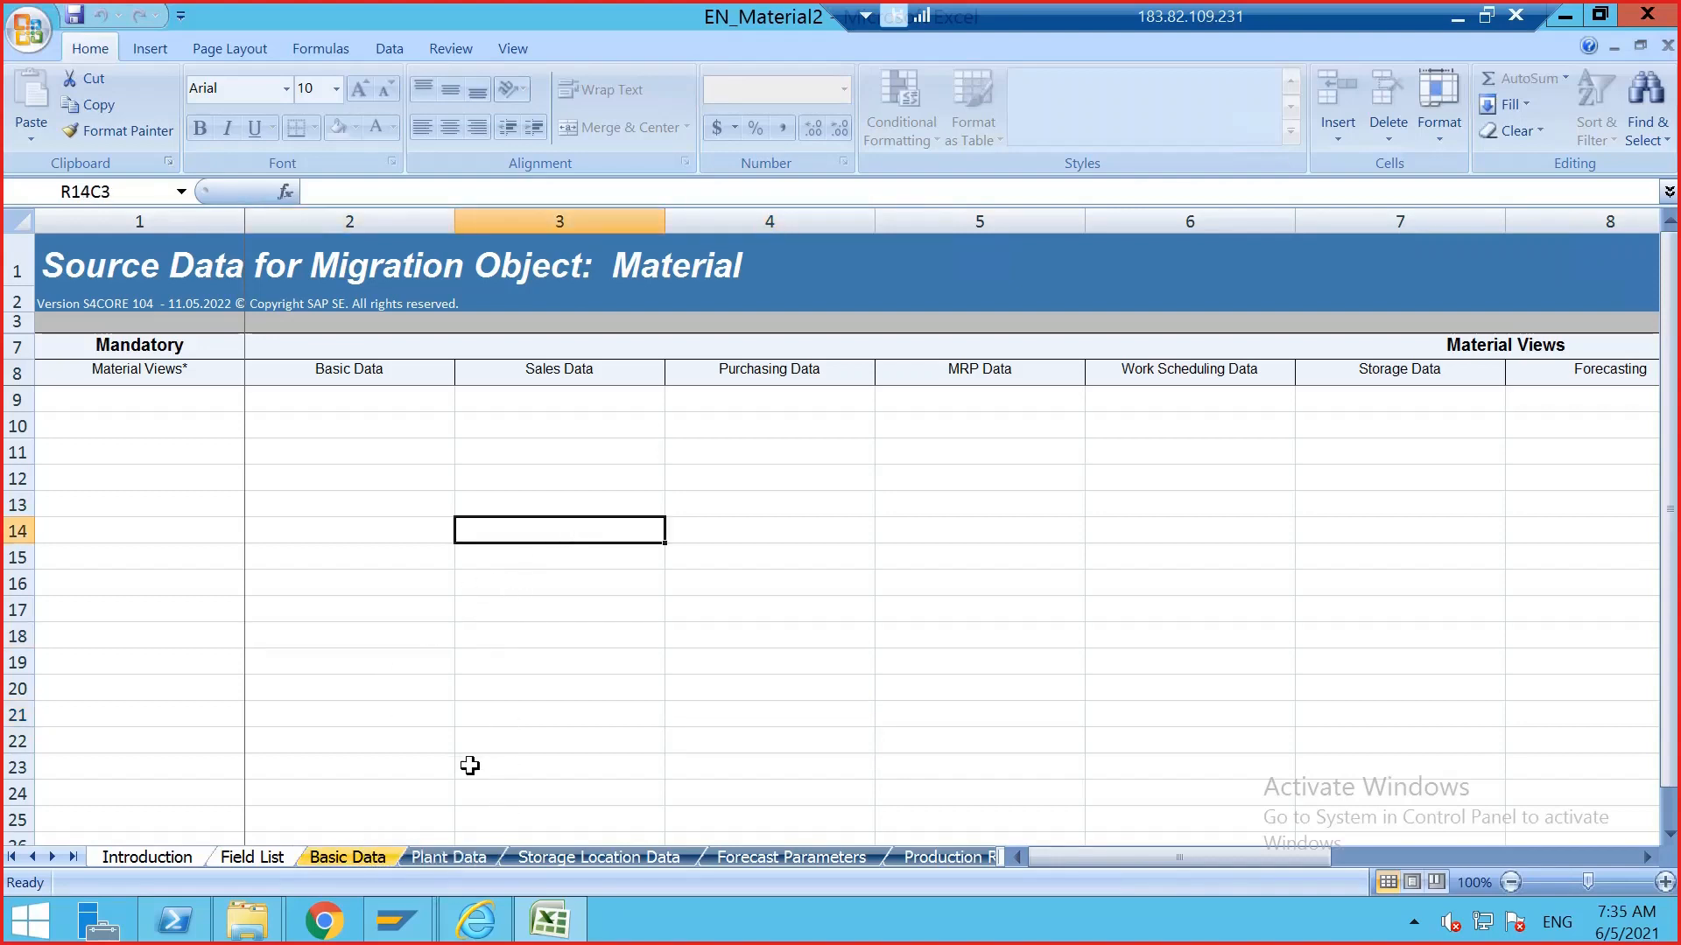
pyautogui.click(337, 859)
pyautogui.click(478, 578)
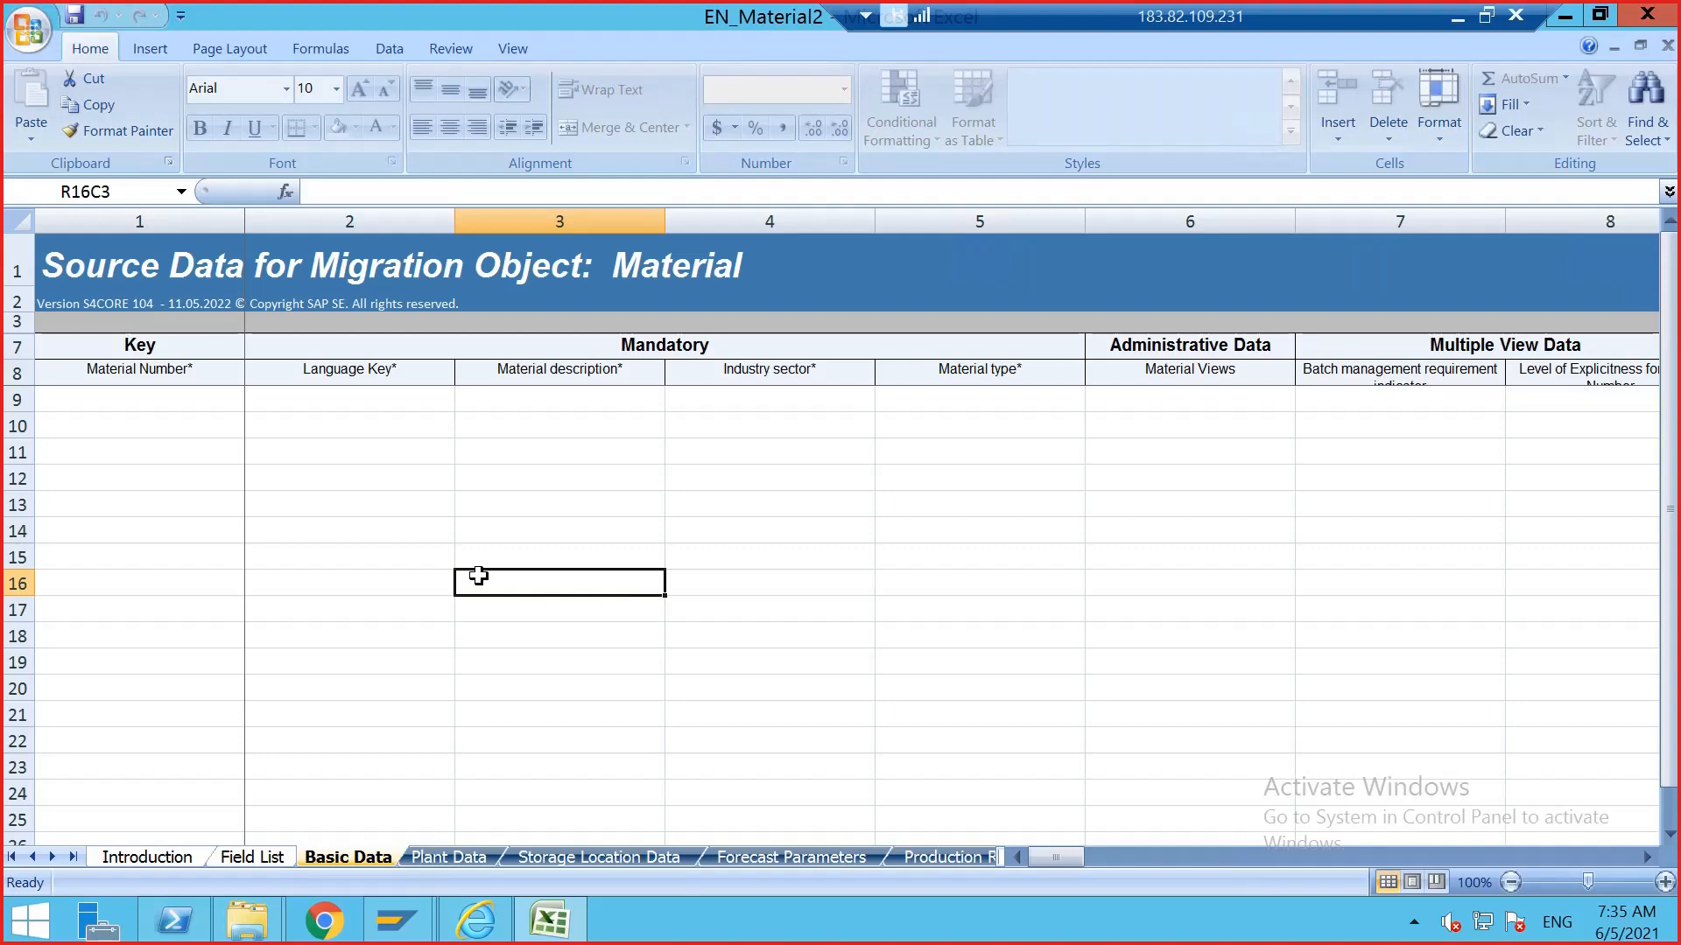
pyautogui.click(171, 448)
pyautogui.click(182, 402)
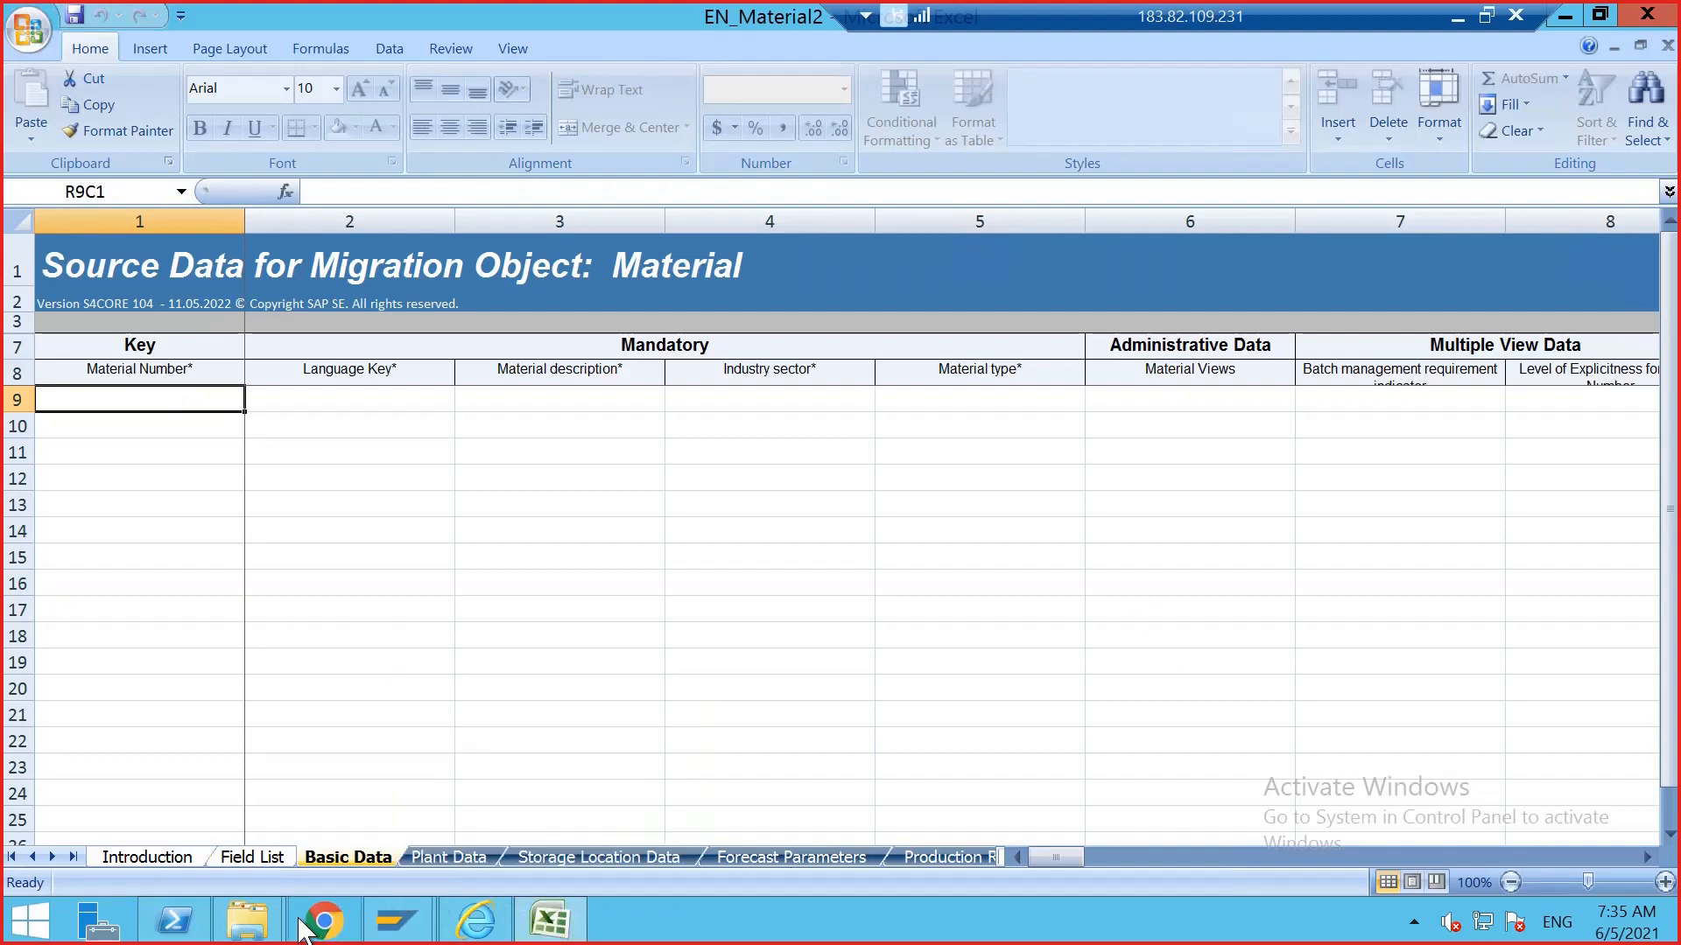
pyautogui.moveTo(247, 921)
pyautogui.click(248, 776)
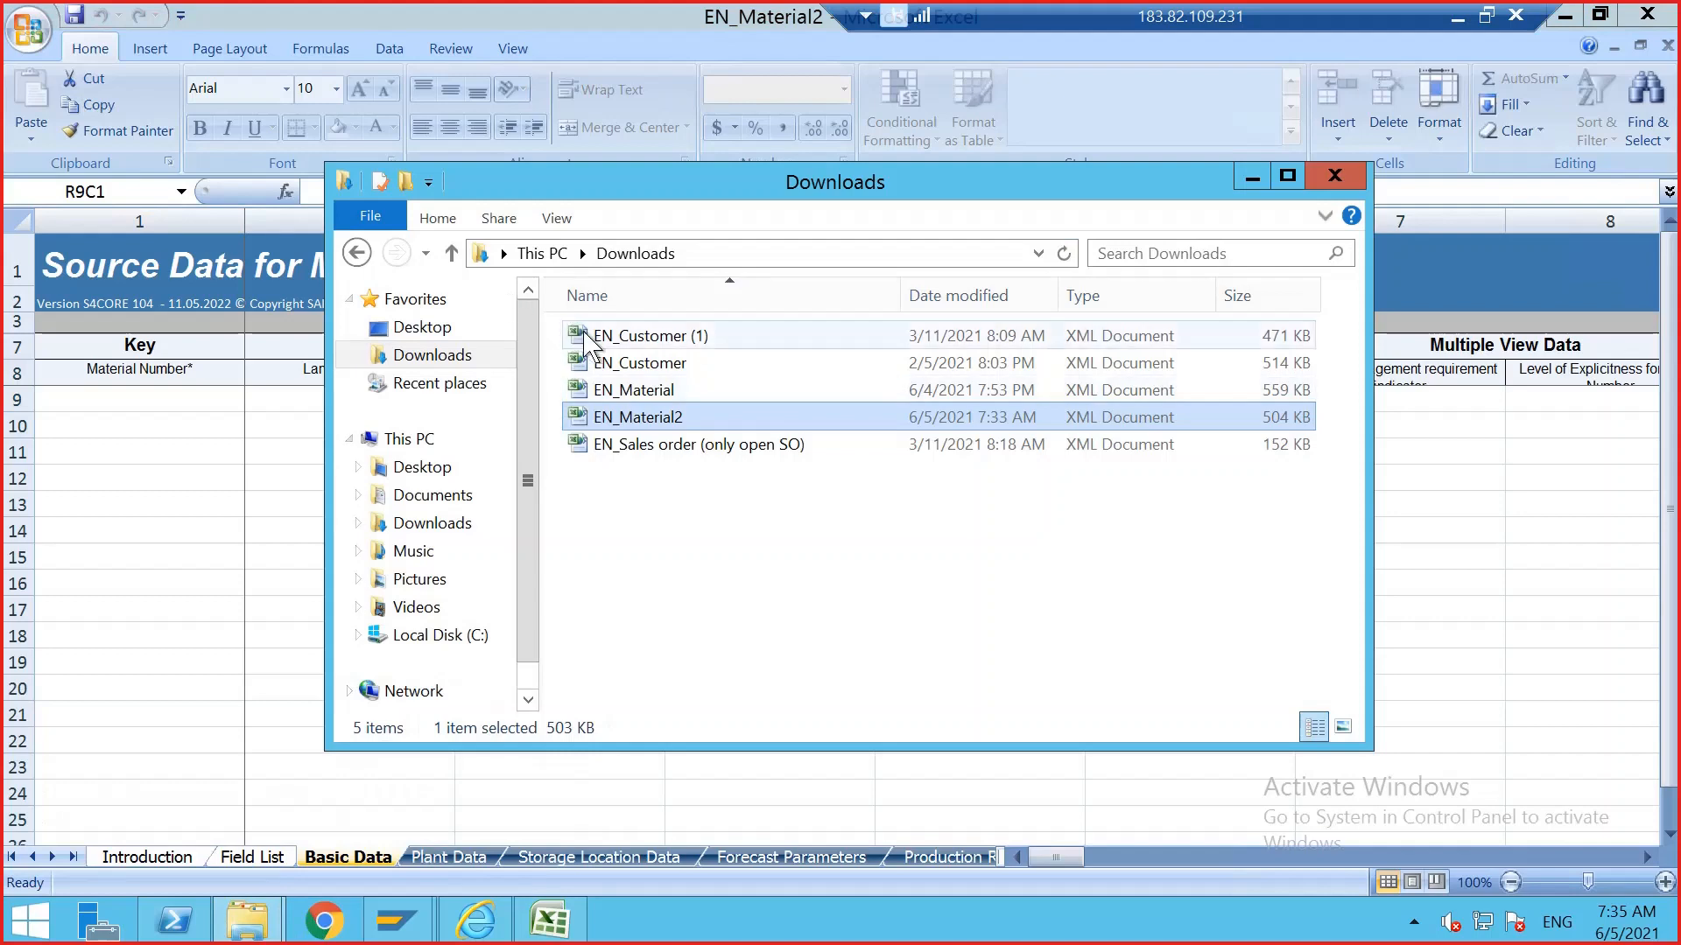
pyautogui.doubleClick(638, 392)
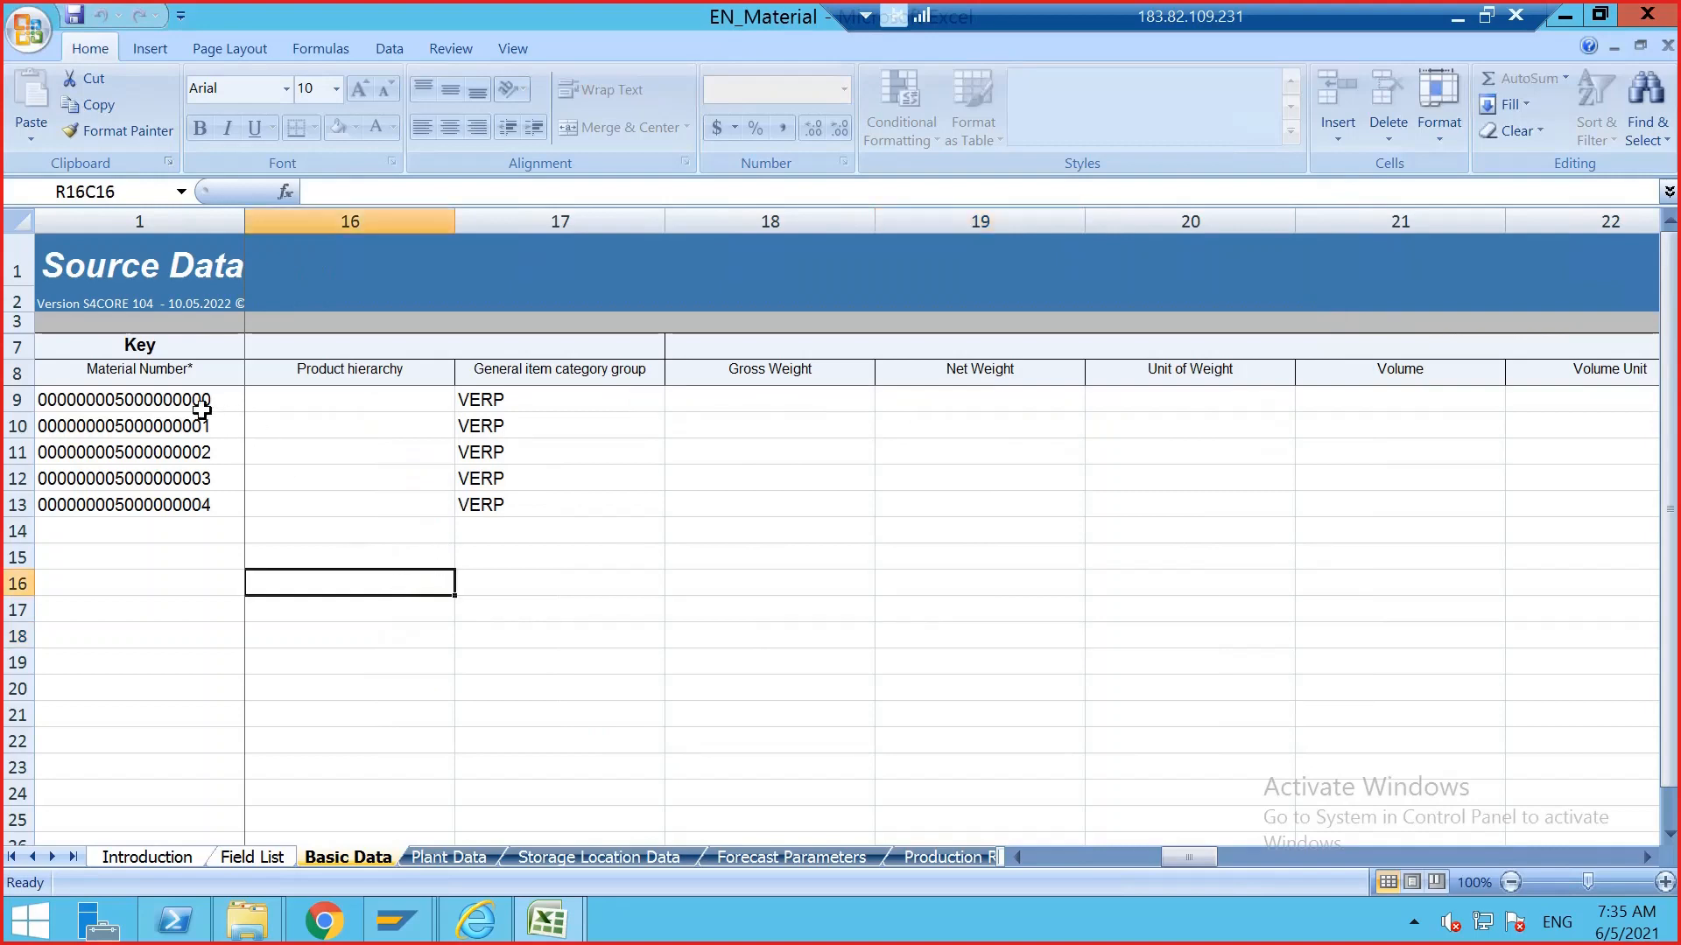
pyautogui.moveTo(201, 406); pyautogui.dragTo(201, 493)
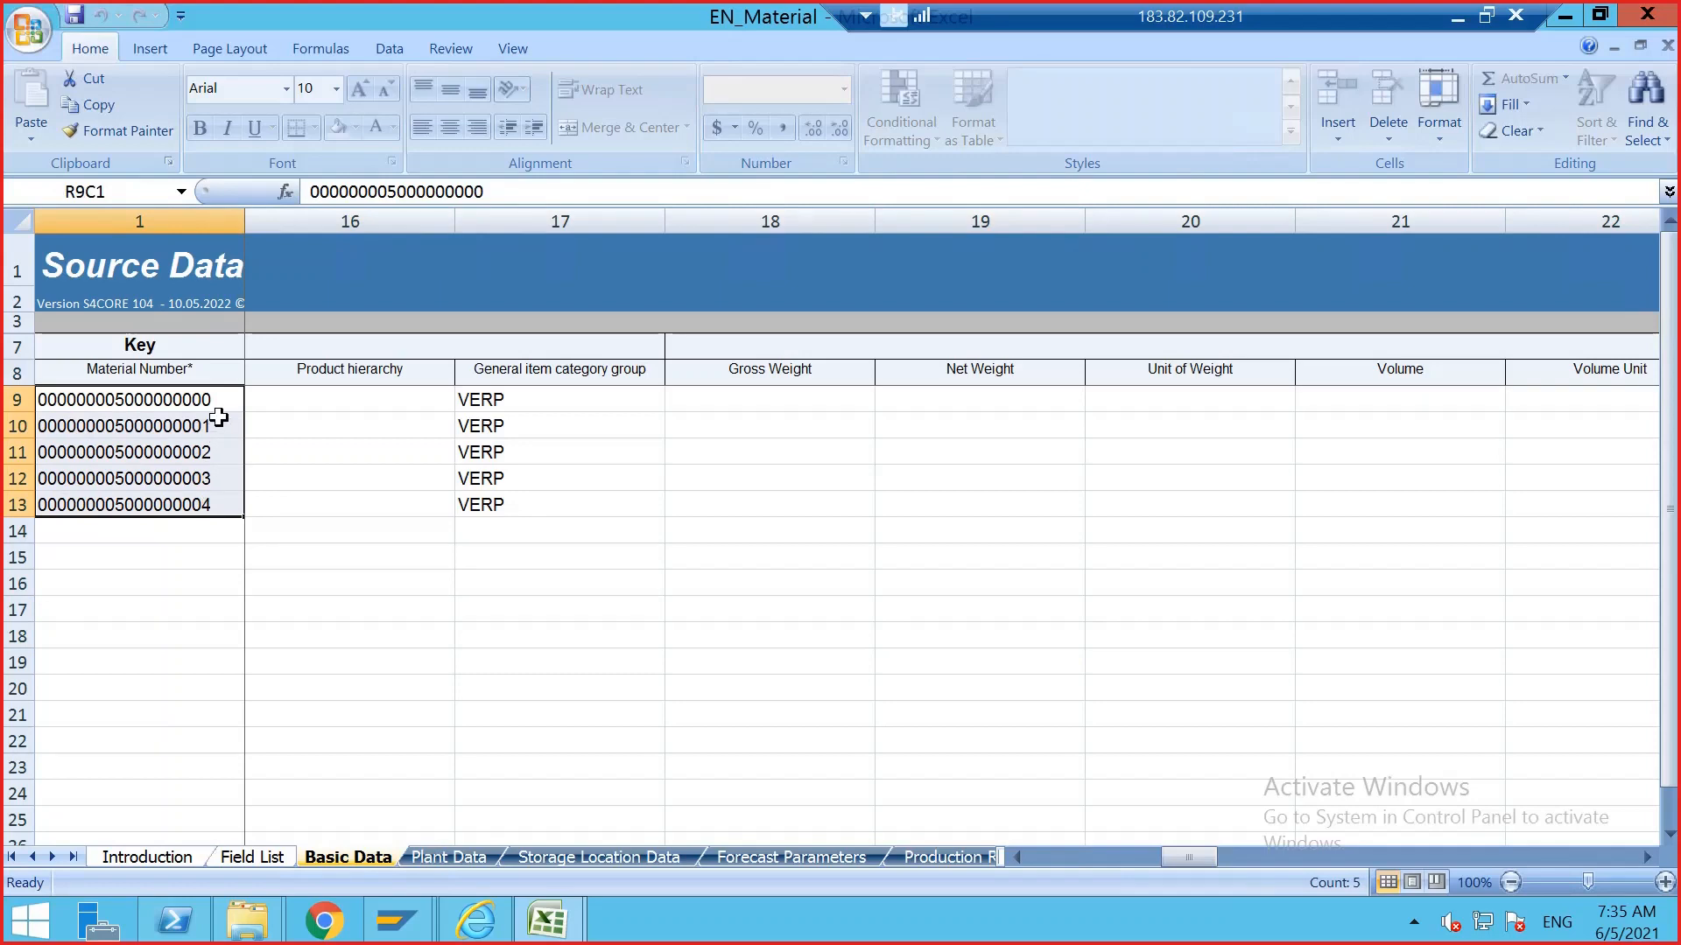
pyautogui.click(294, 528)
pyautogui.click(211, 506)
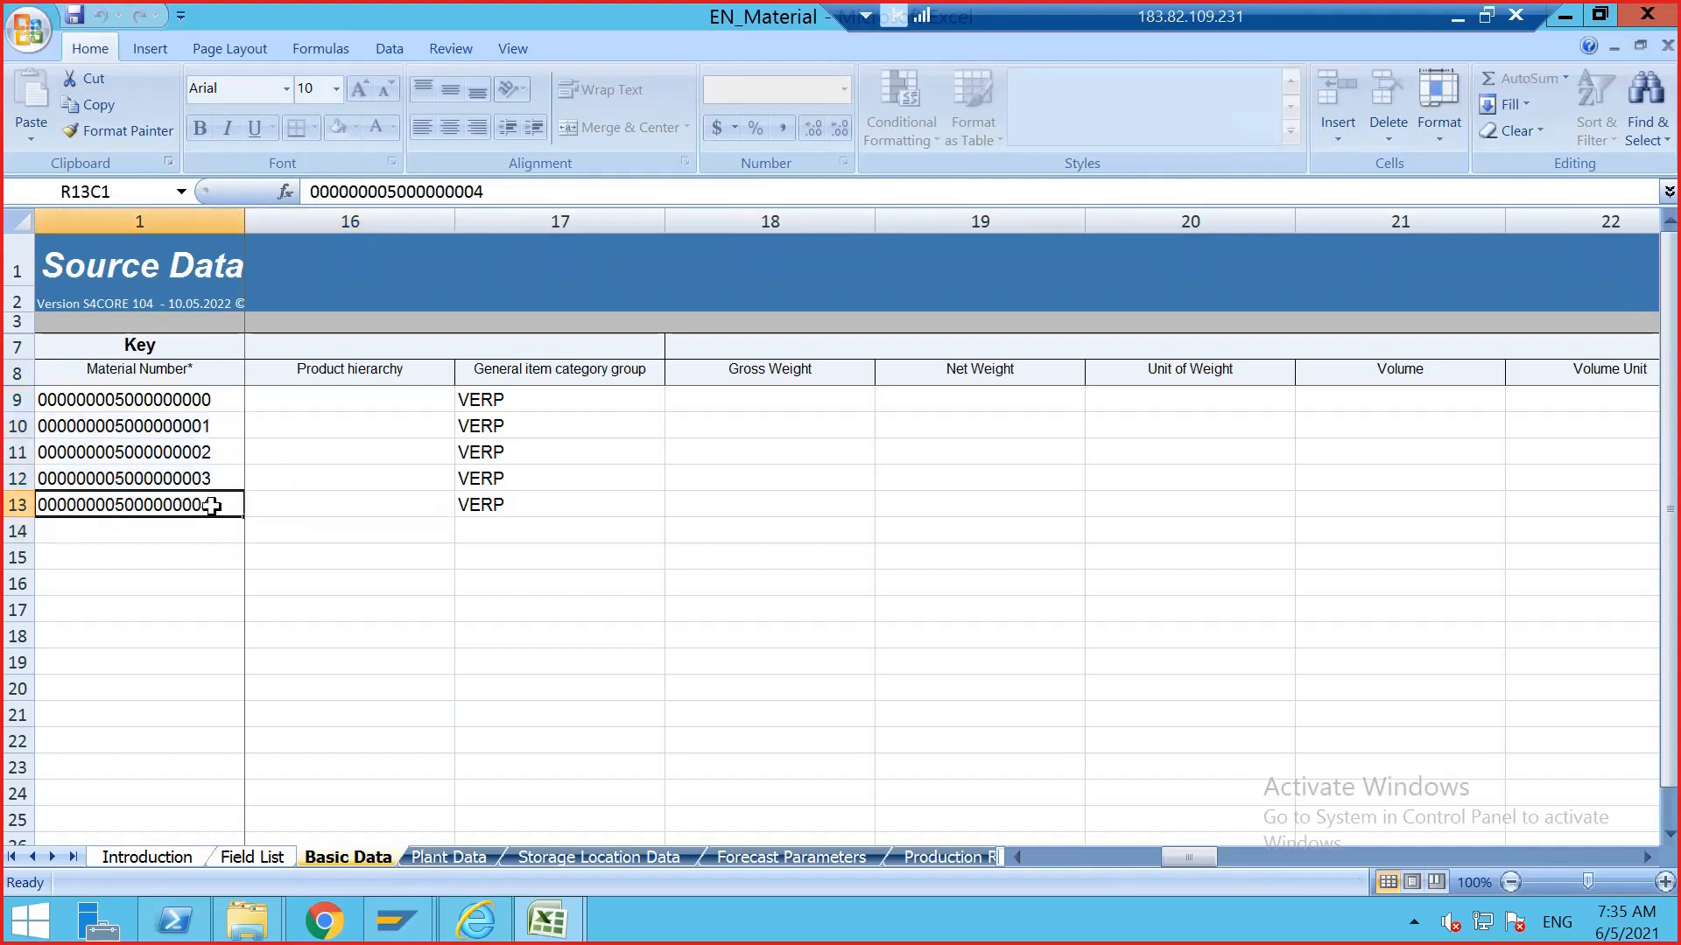
pyautogui.click(212, 524)
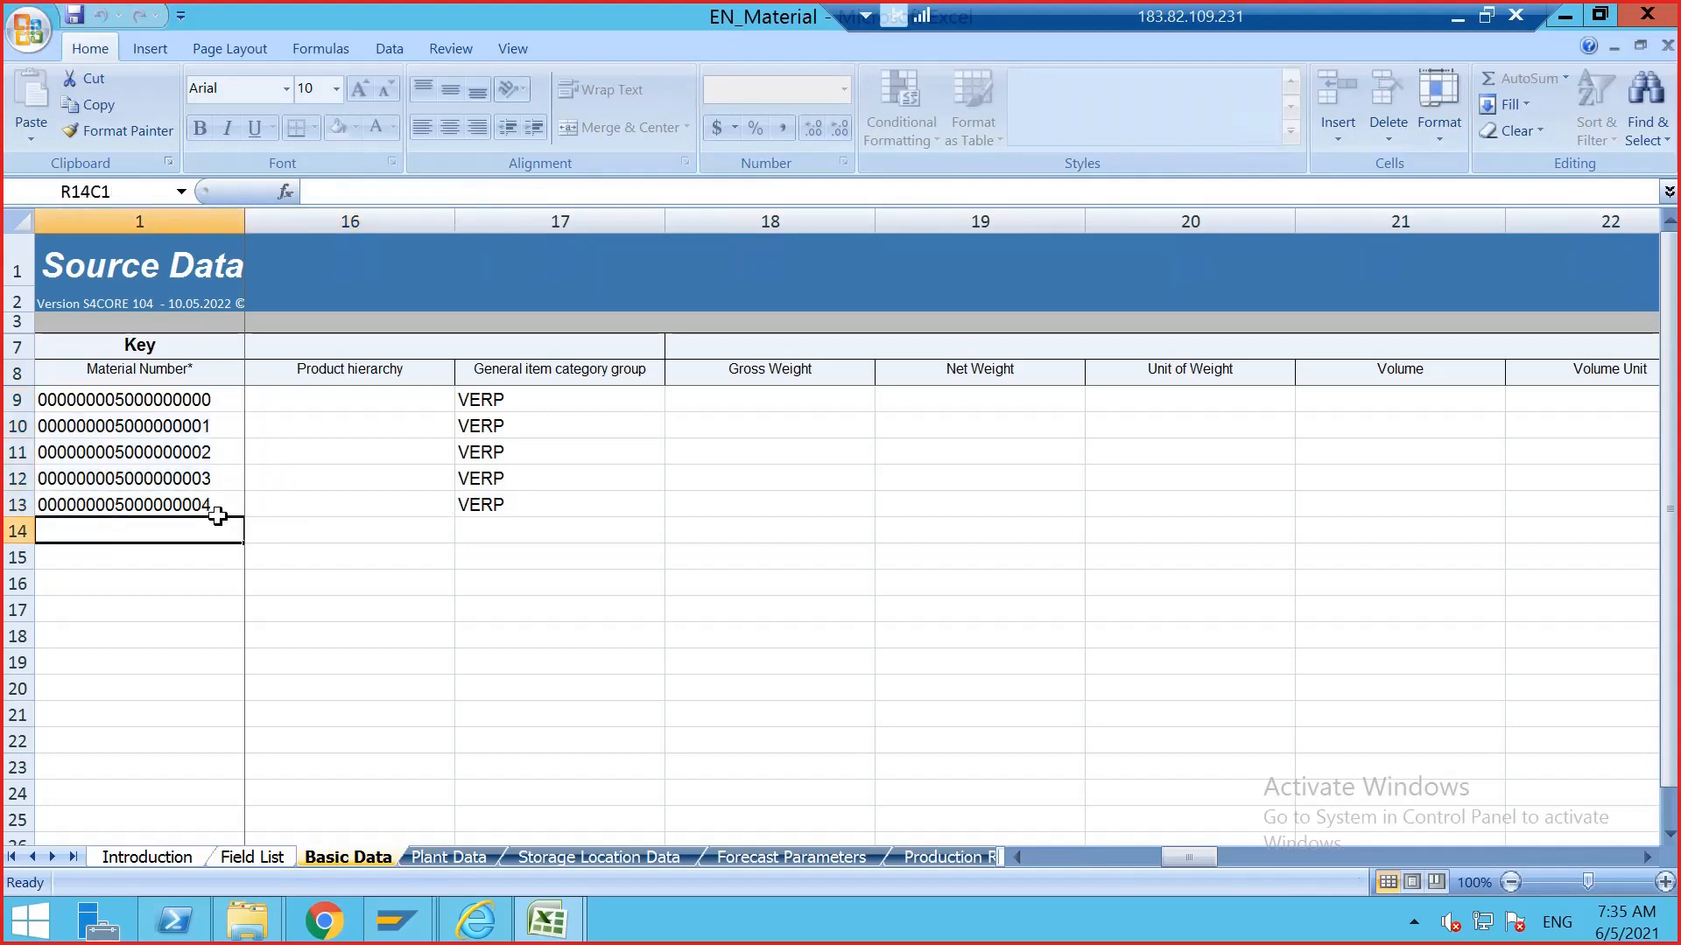
pyautogui.click(218, 499)
pyautogui.hotkey('ctrl', 'c')
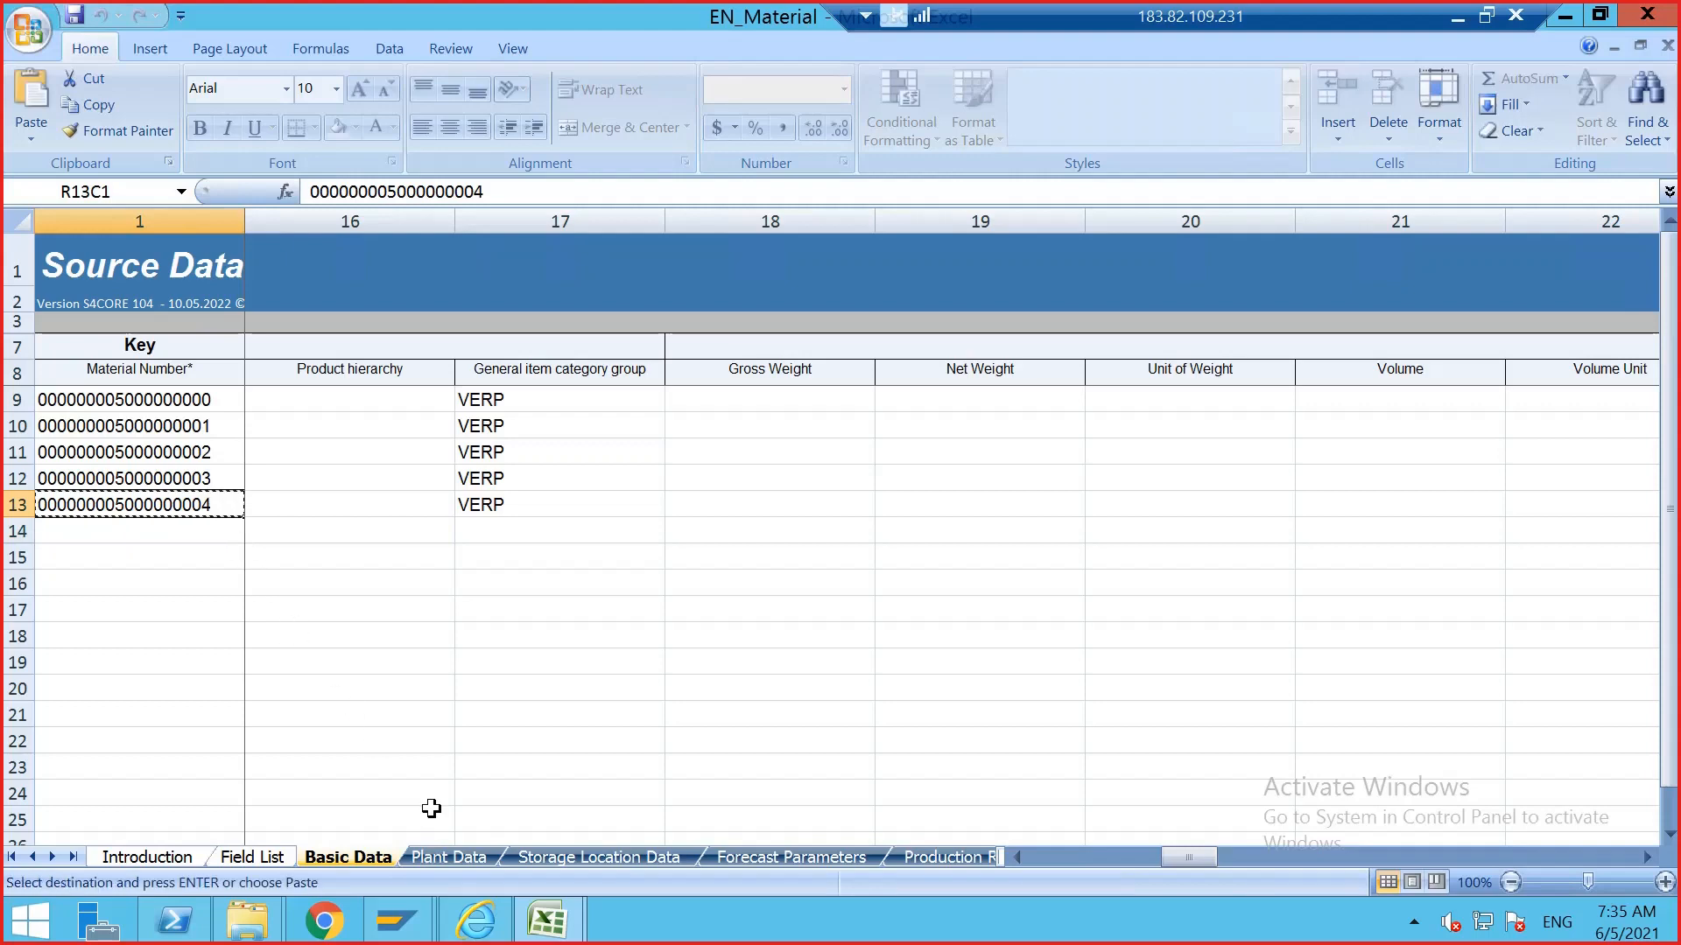
pyautogui.moveTo(563, 934)
pyautogui.click(687, 604)
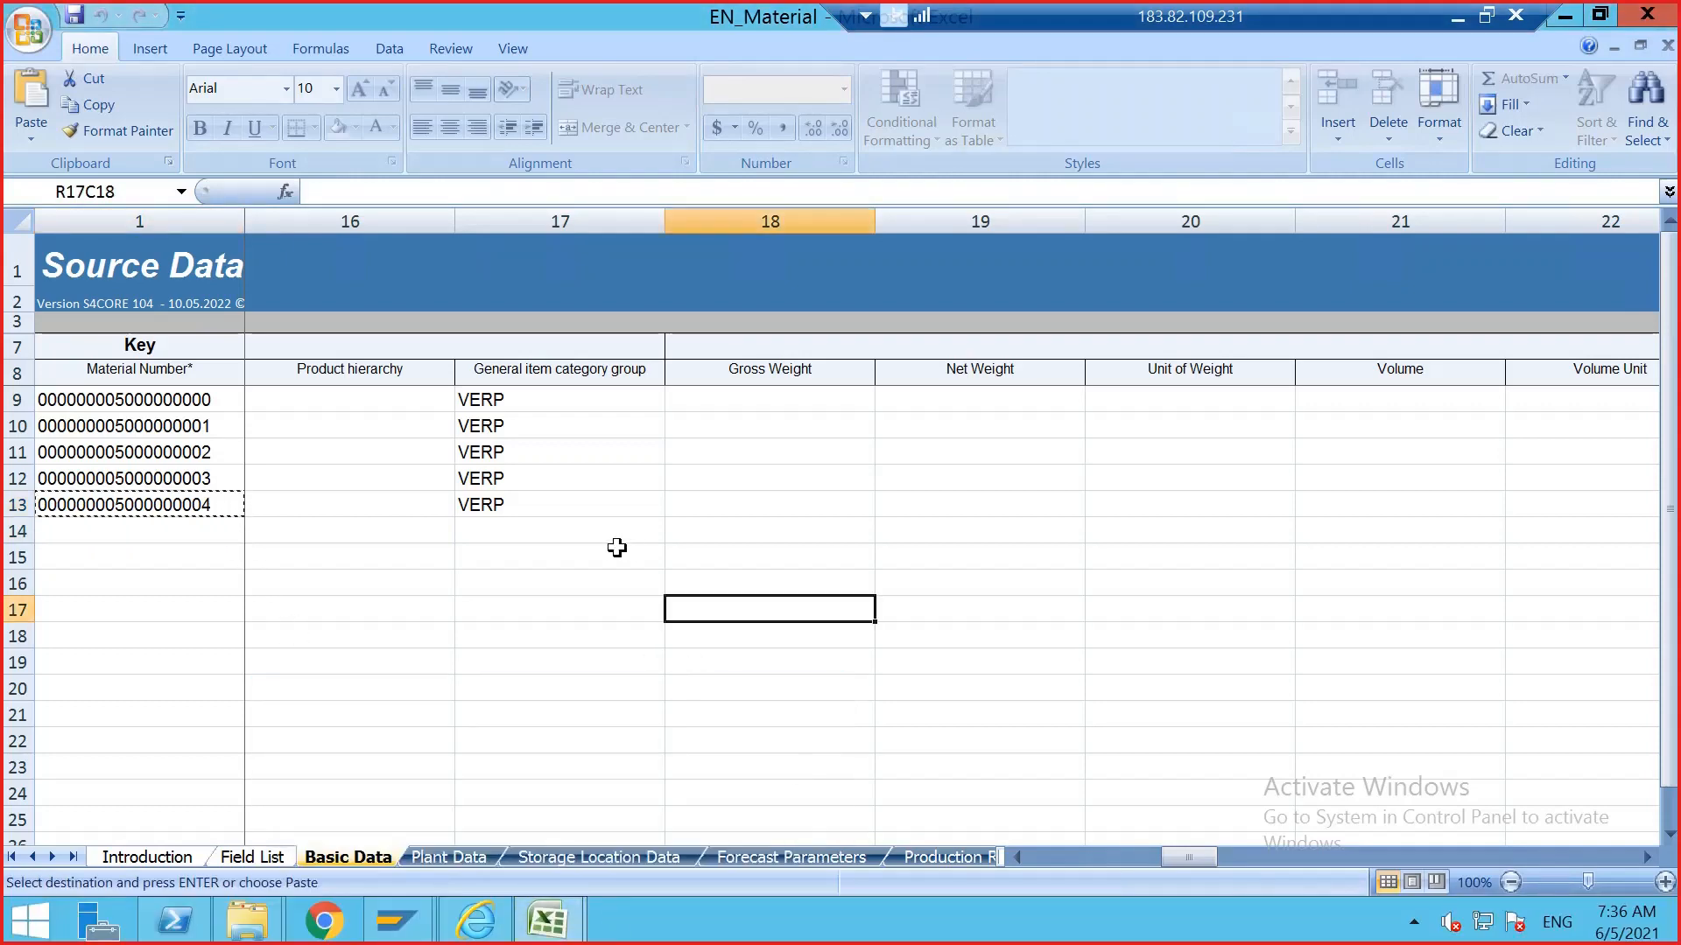
pyautogui.click(407, 793)
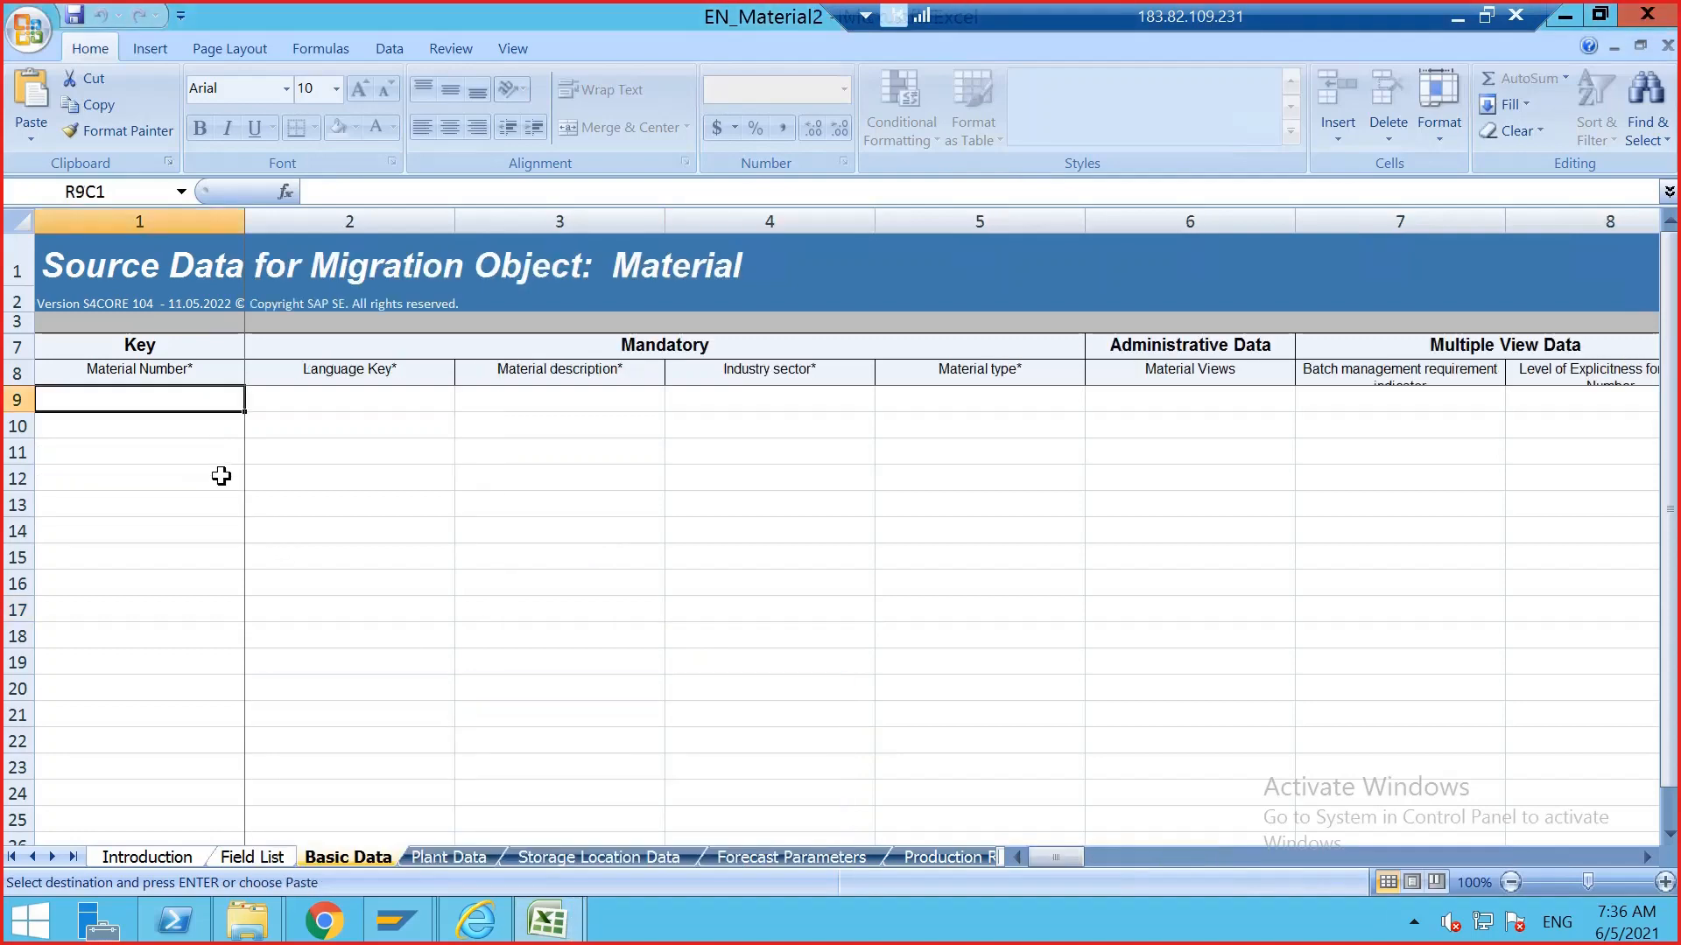
pyautogui.click(187, 495)
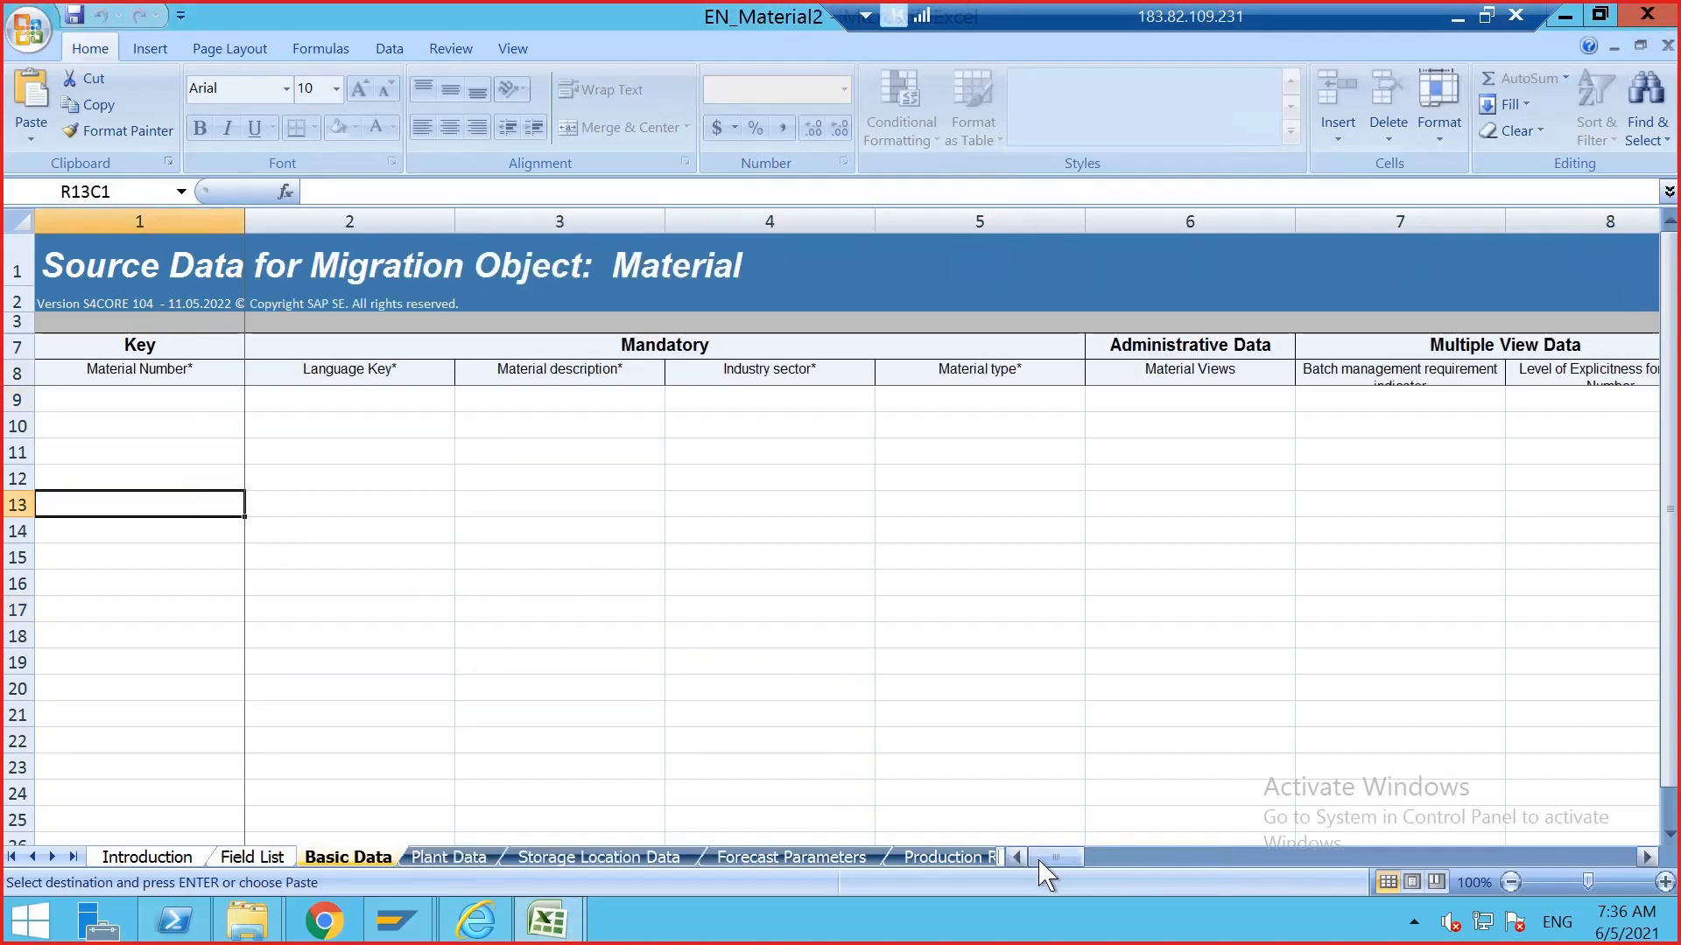
pyautogui.click(197, 397)
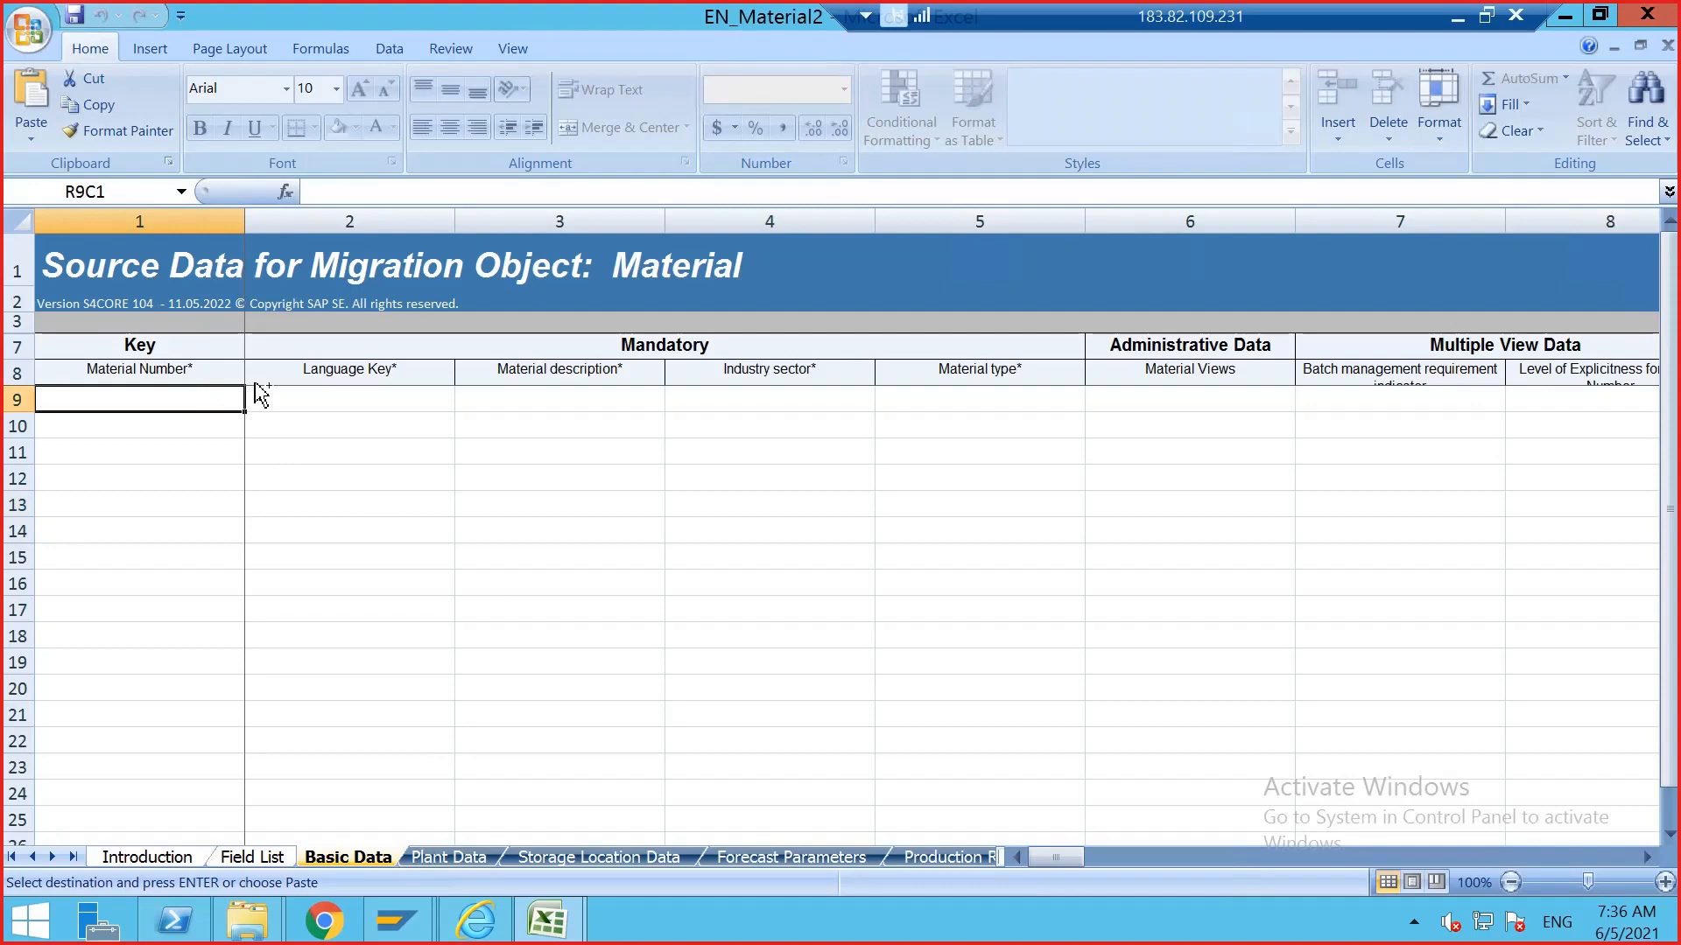
pyautogui.hotkey('ctrl', 'v')
pyautogui.doubleClick(227, 399)
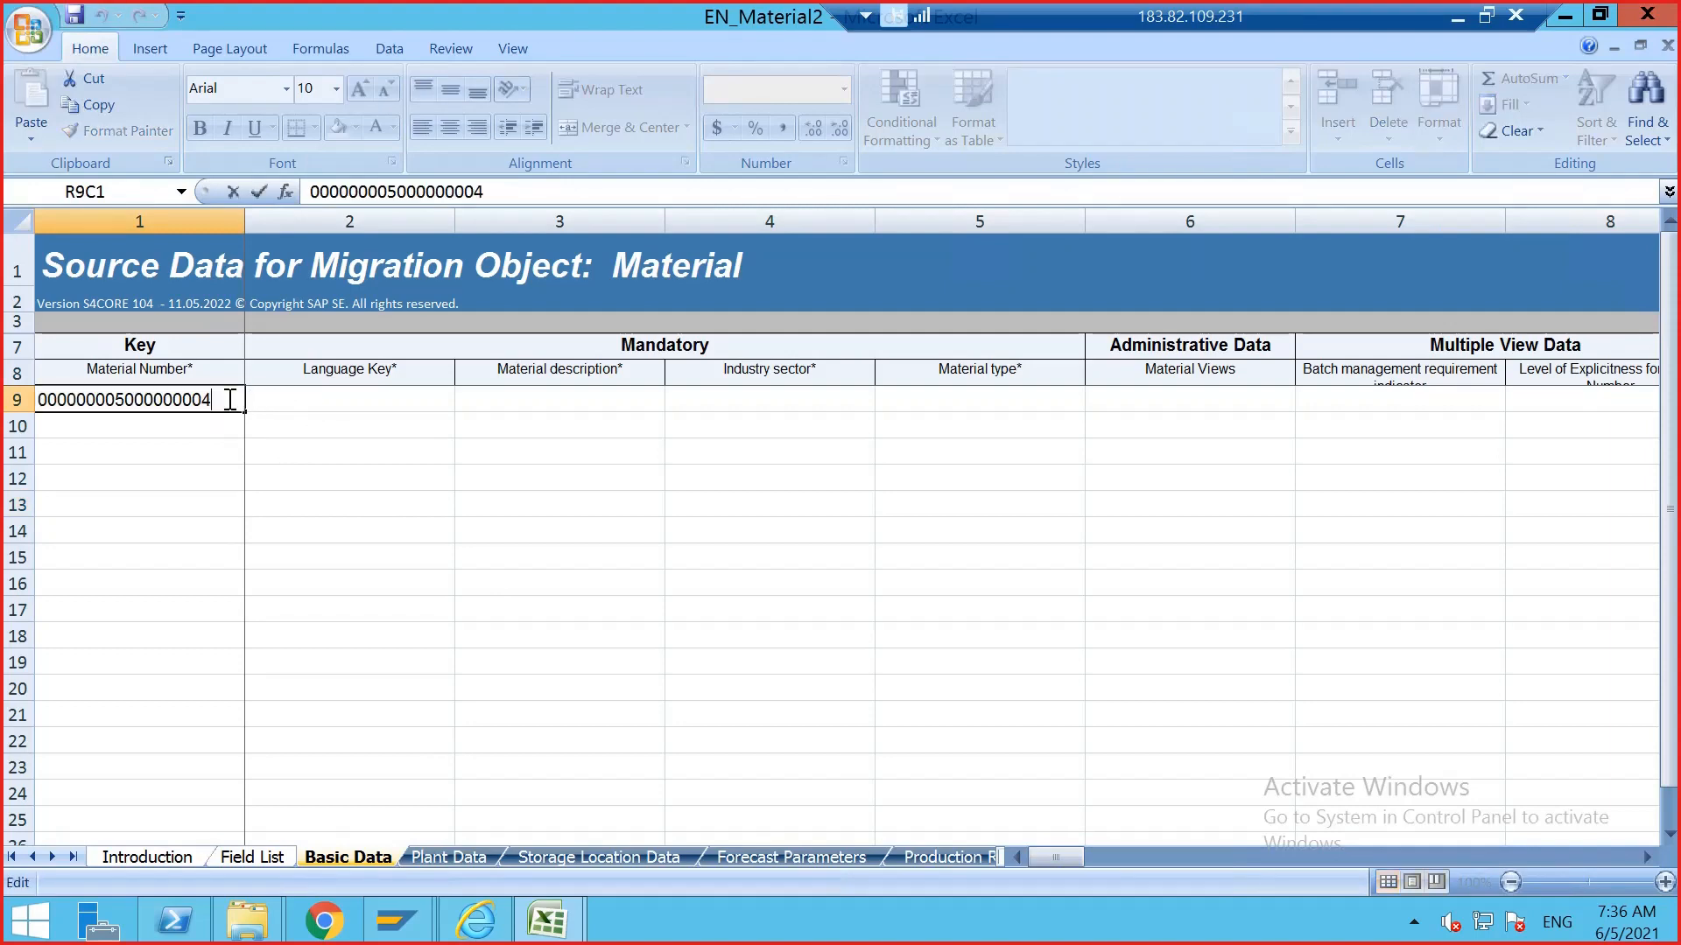
pyautogui.click(197, 484)
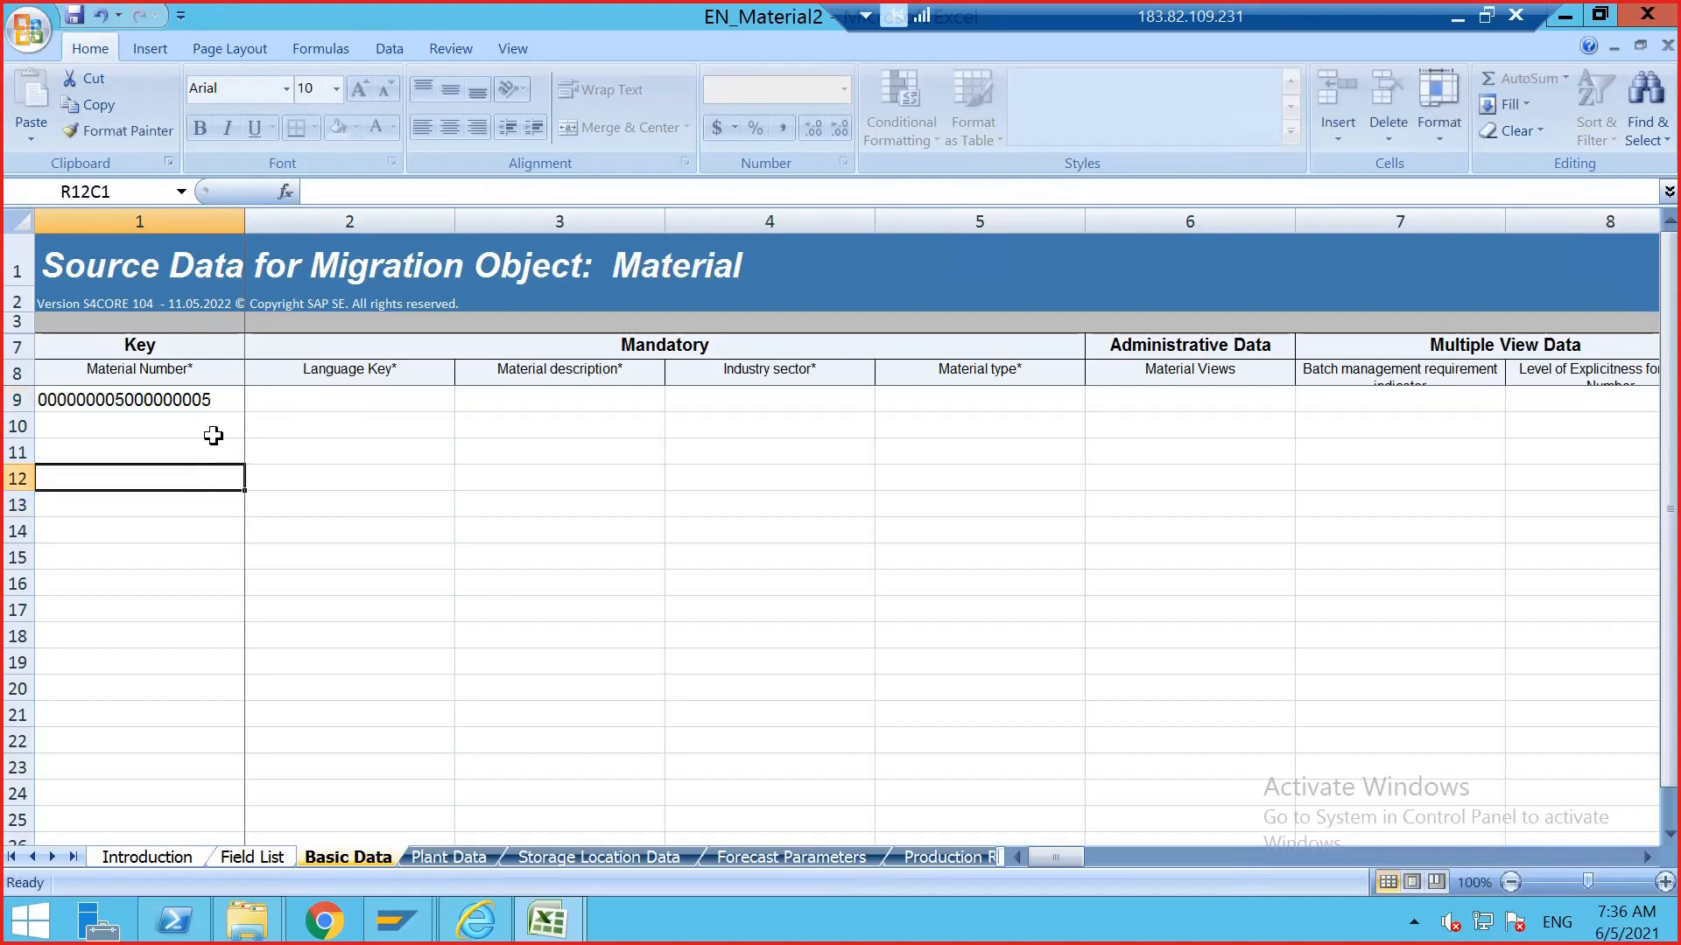
pyautogui.click(226, 398)
pyautogui.moveTo(244, 409); pyautogui.dragTo(244, 532)
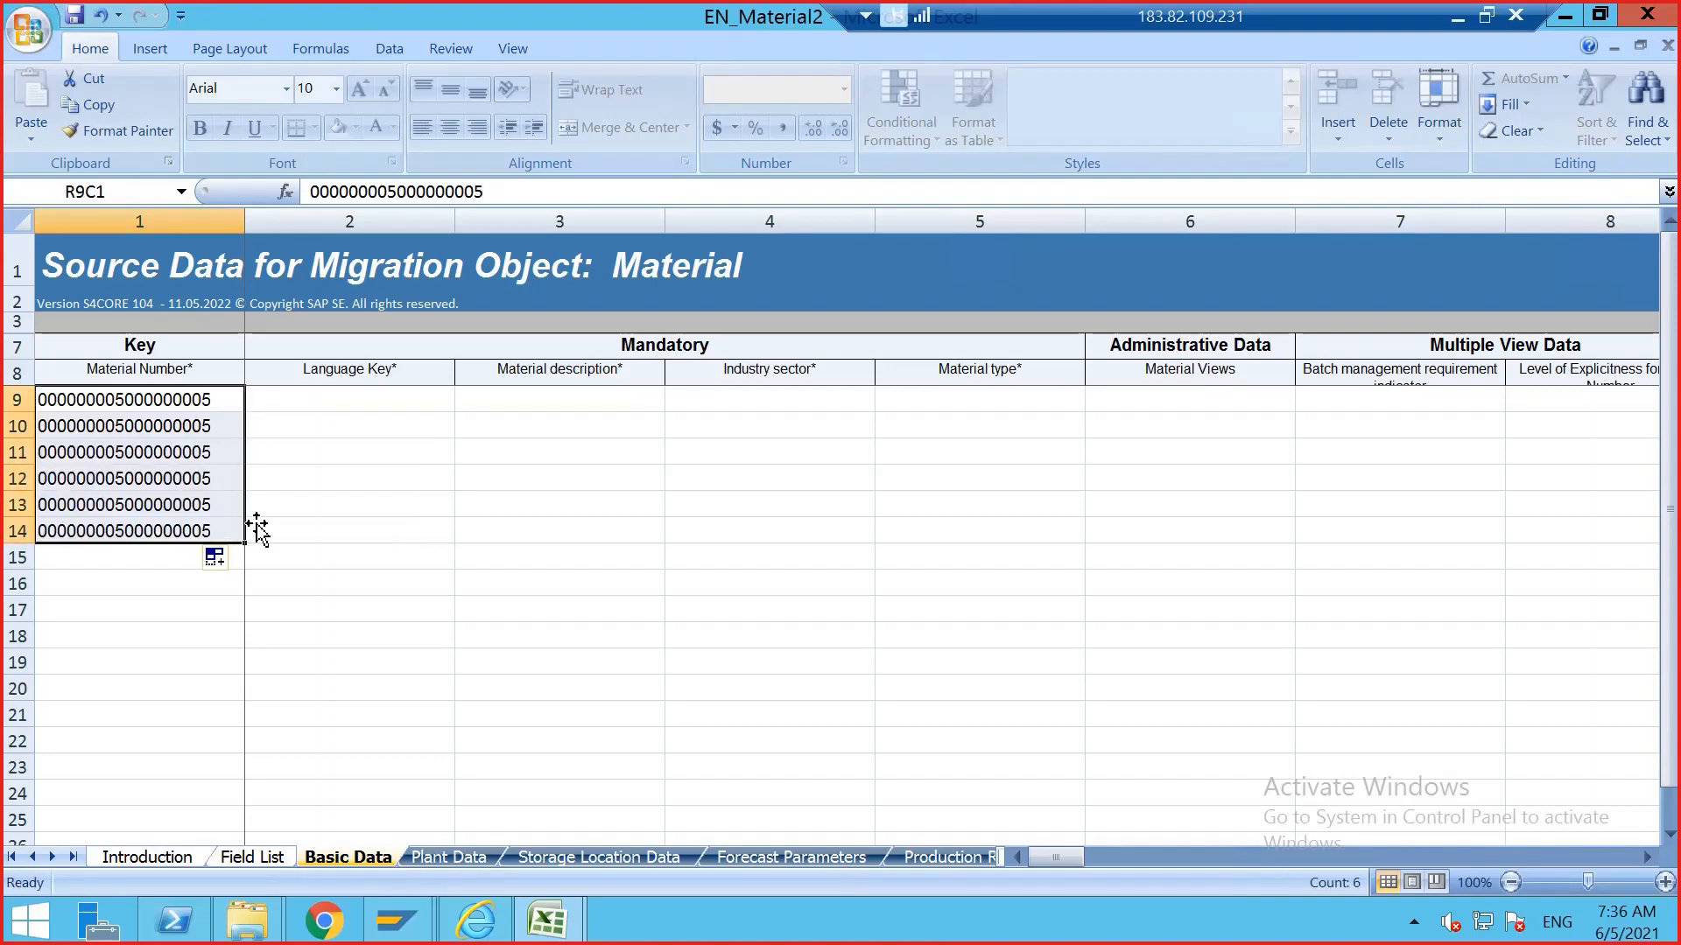
pyautogui.hotkey('ctrl', 'z')
# - Copy the row 9 material number into row 10 of the Basic Data sheet and open the copy for editing
pyautogui.click(232, 430)
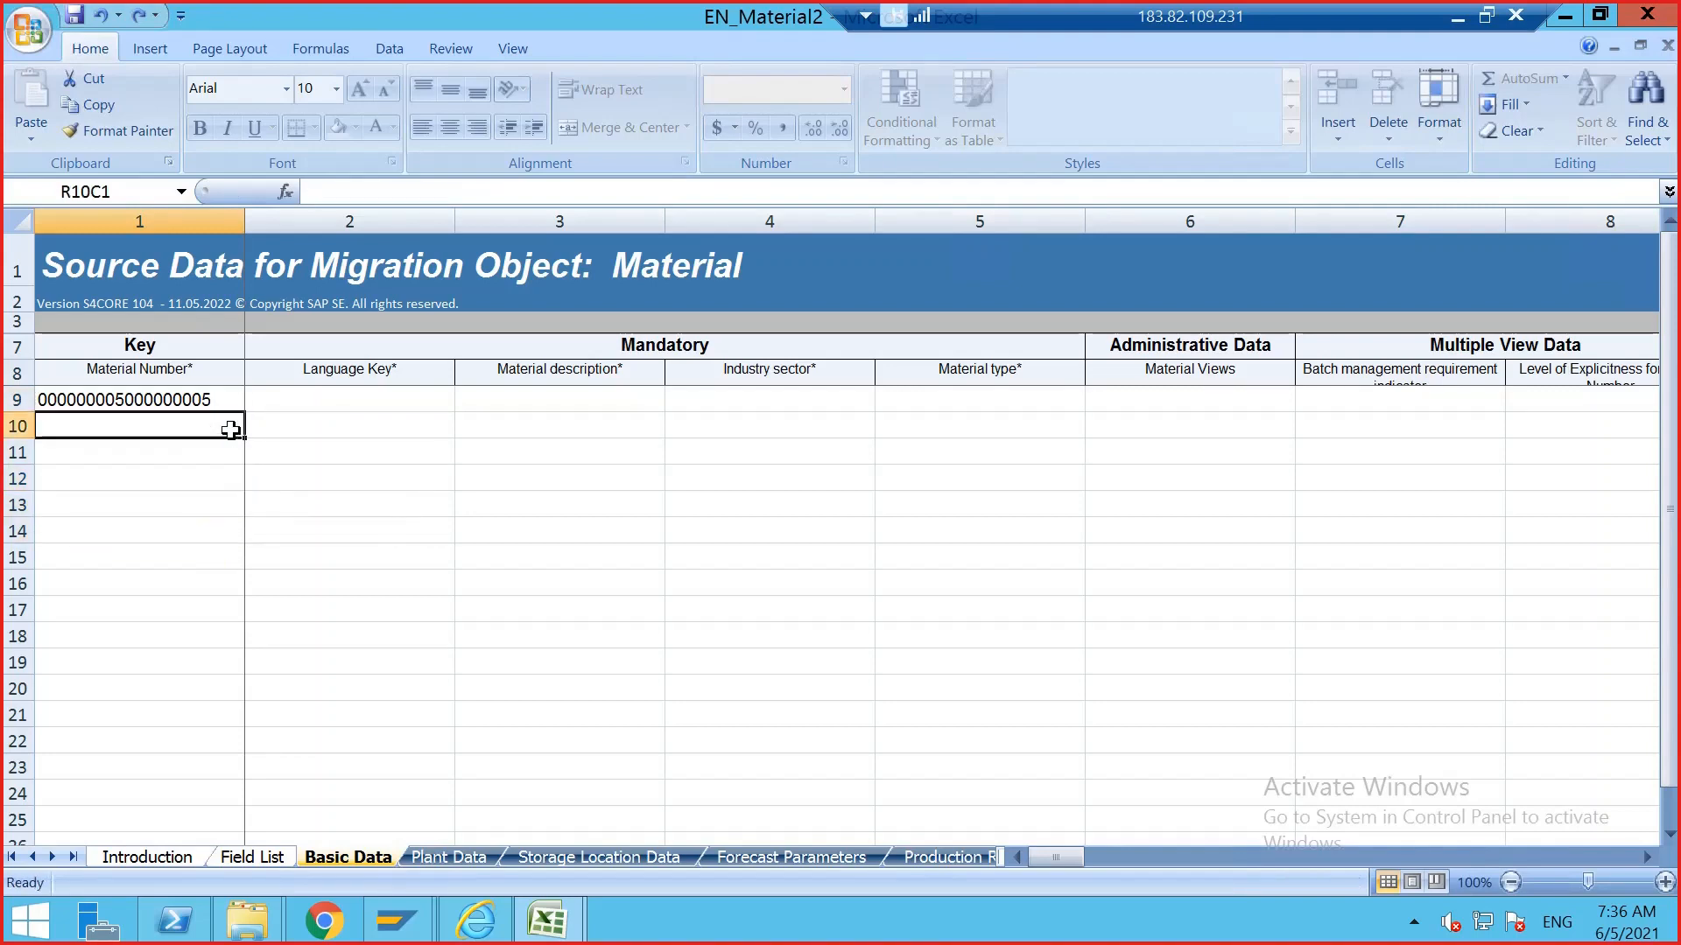
pyautogui.click(217, 403)
pyautogui.hotkey('ctrl', 'c')
pyautogui.click(216, 422)
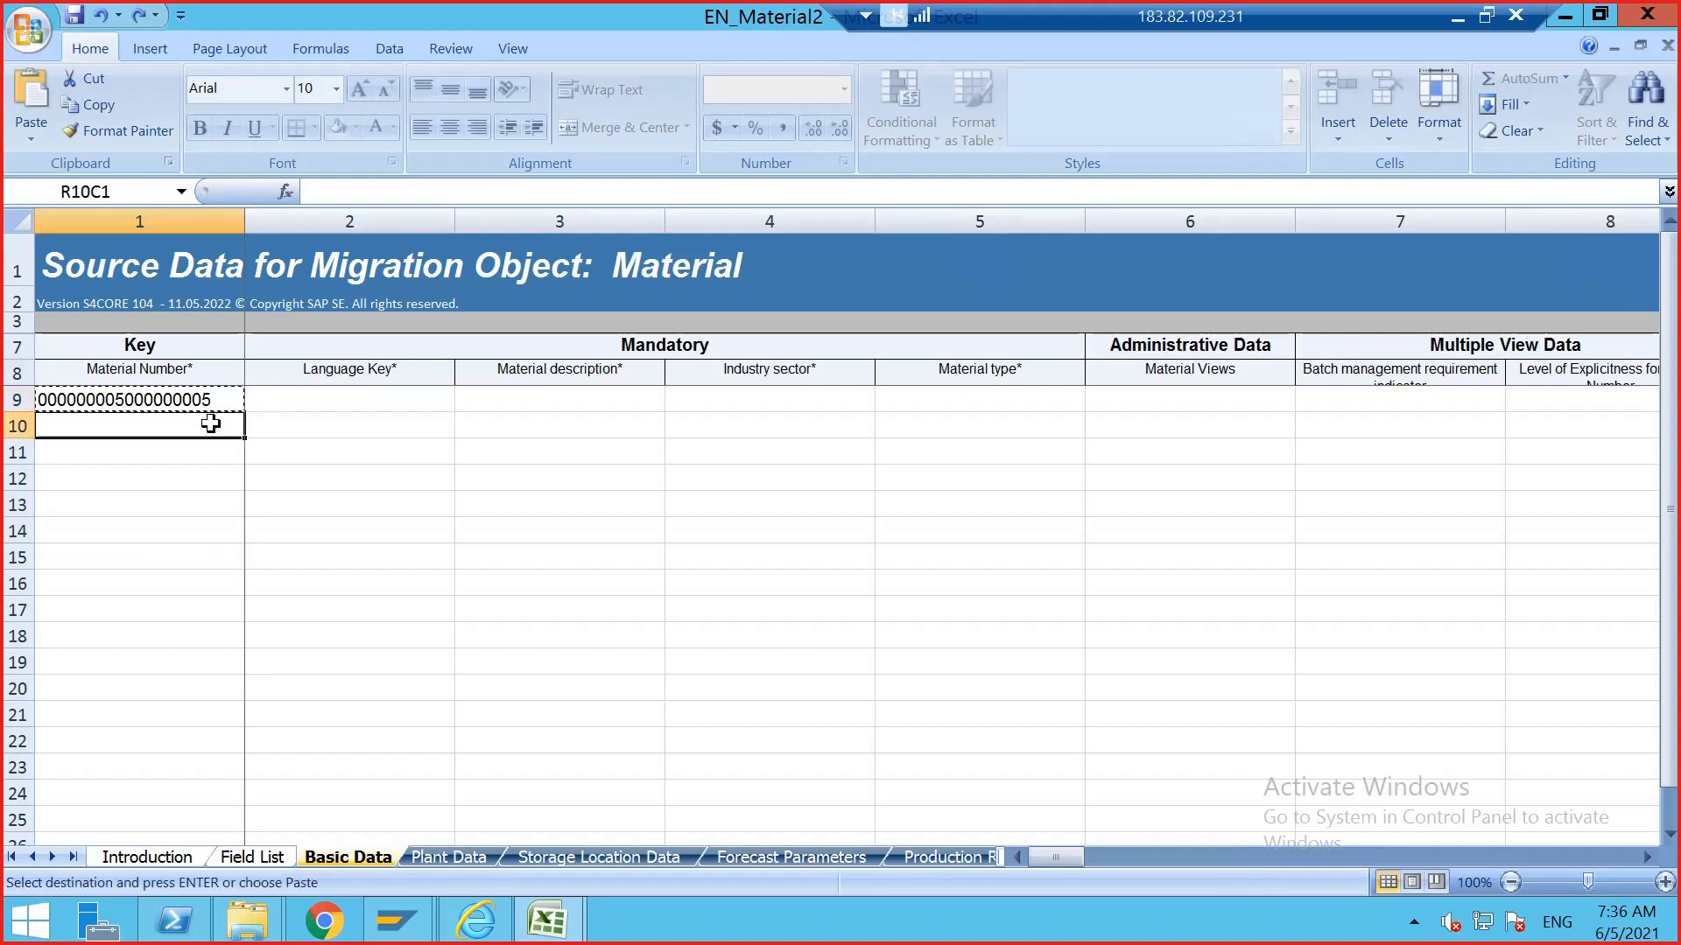
pyautogui.hotkey('ctrl', 'v')
pyautogui.doubleClick(224, 424)
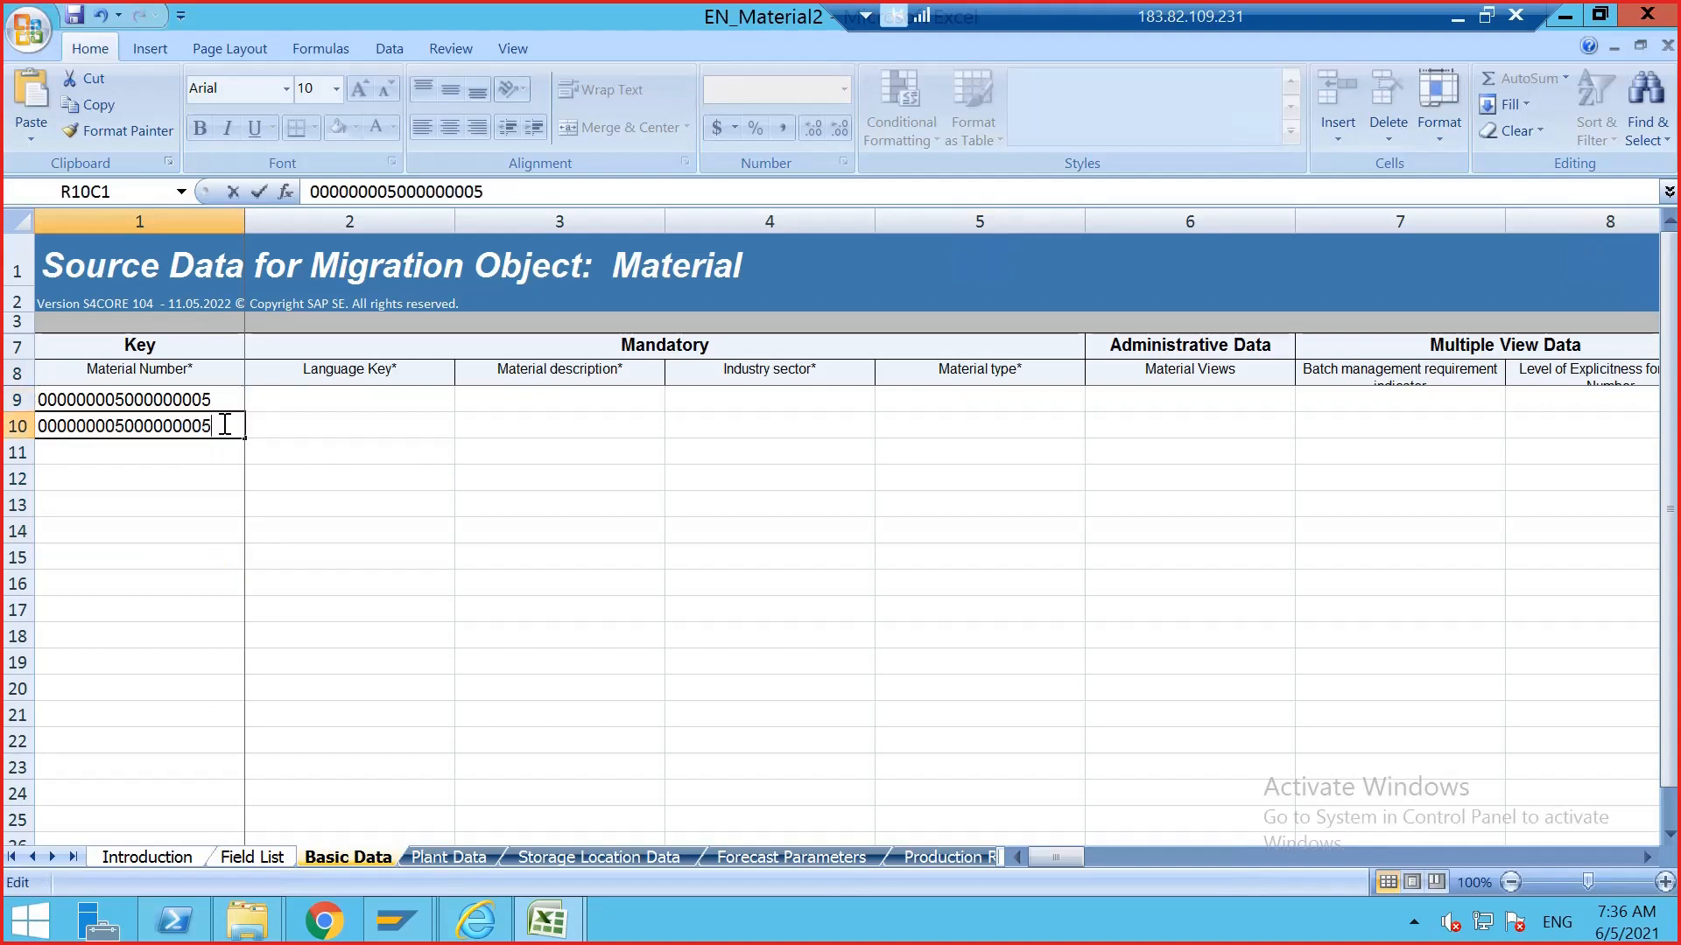
pyautogui.moveTo(131, 400); pyautogui.dragTo(132, 426)
pyautogui.moveTo(245, 437); pyautogui.dragTo(245, 517)
pyautogui.doubleClick(224, 452)
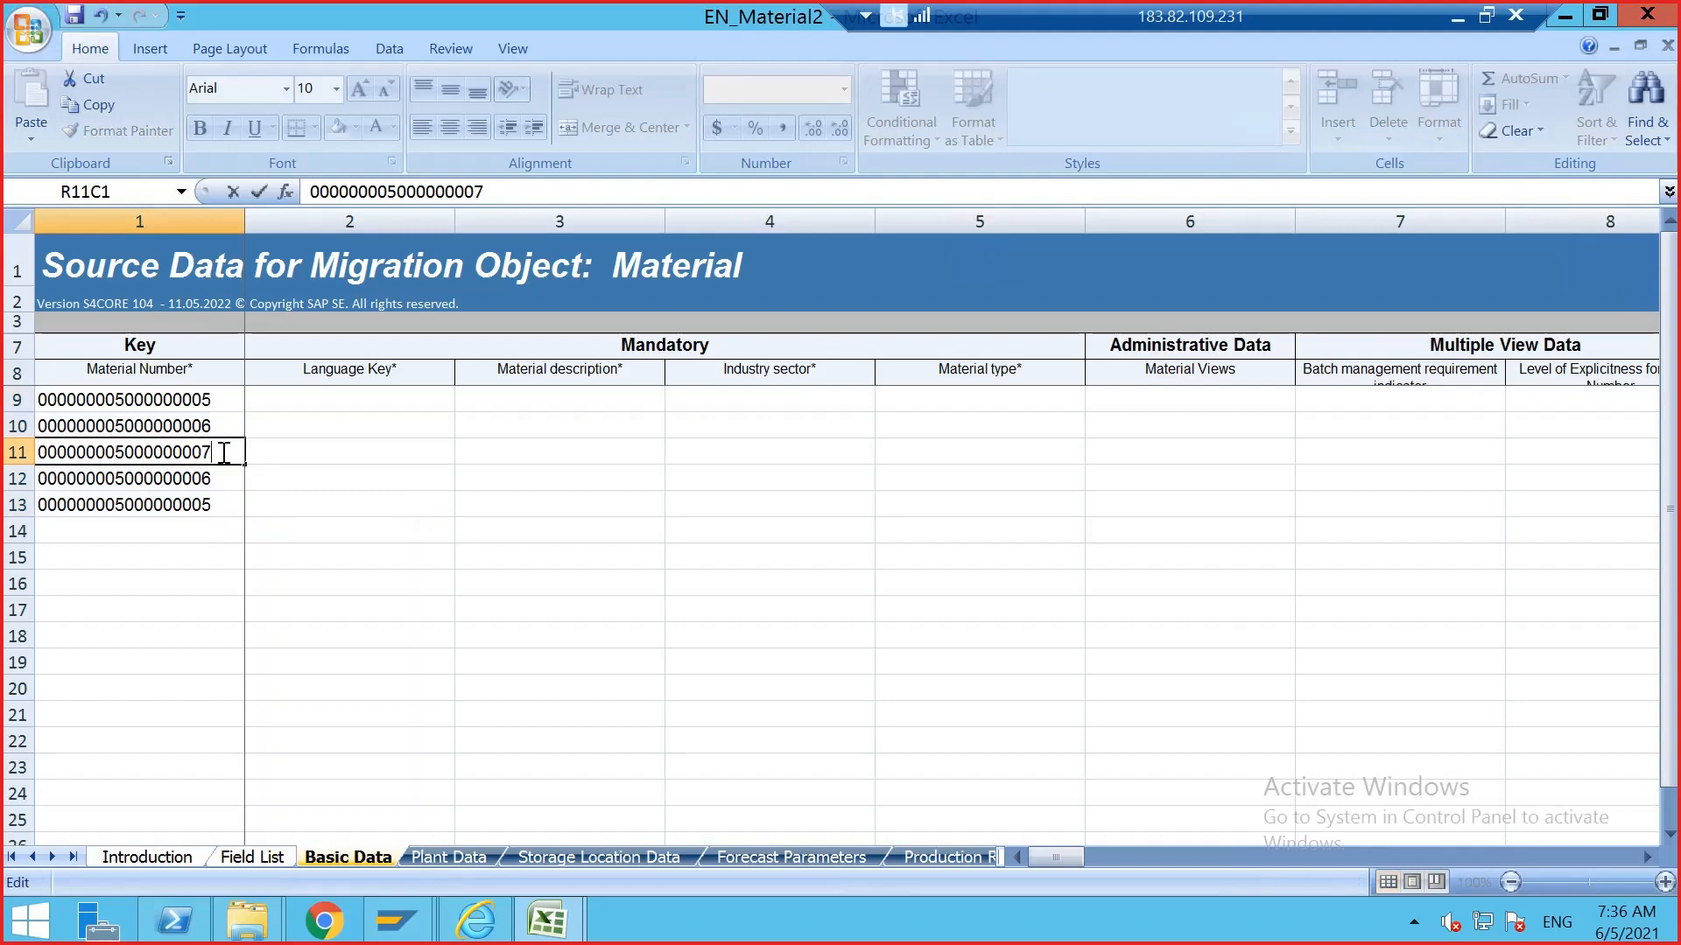
pyautogui.doubleClick(208, 478)
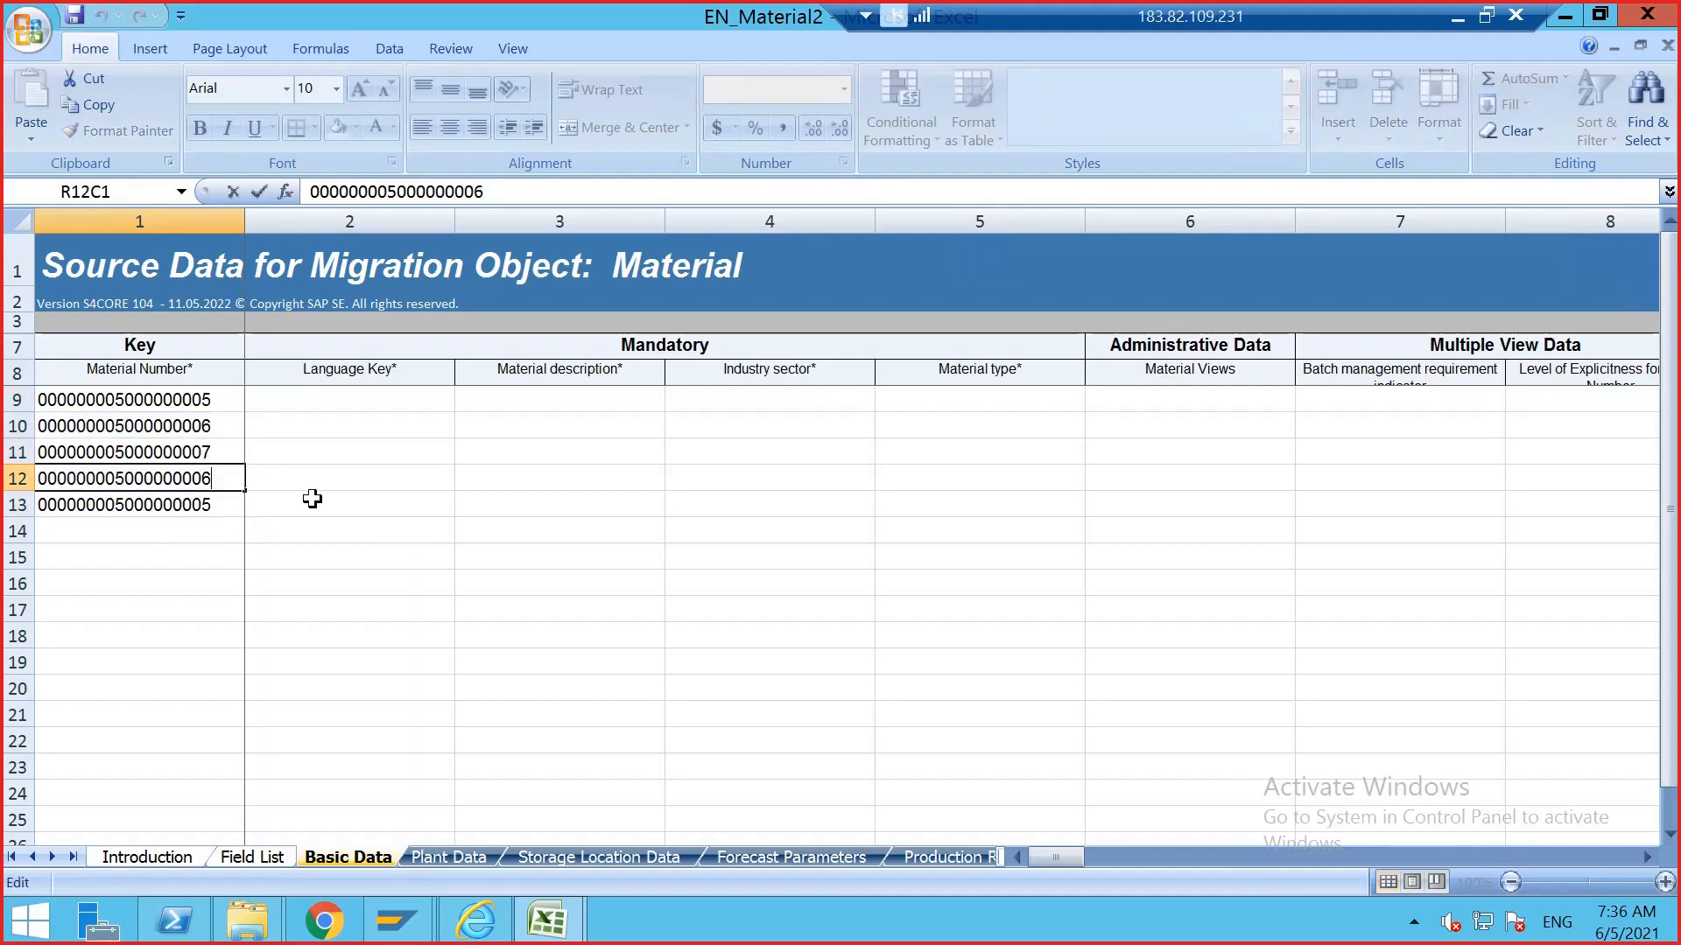
pyautogui.click(231, 505)
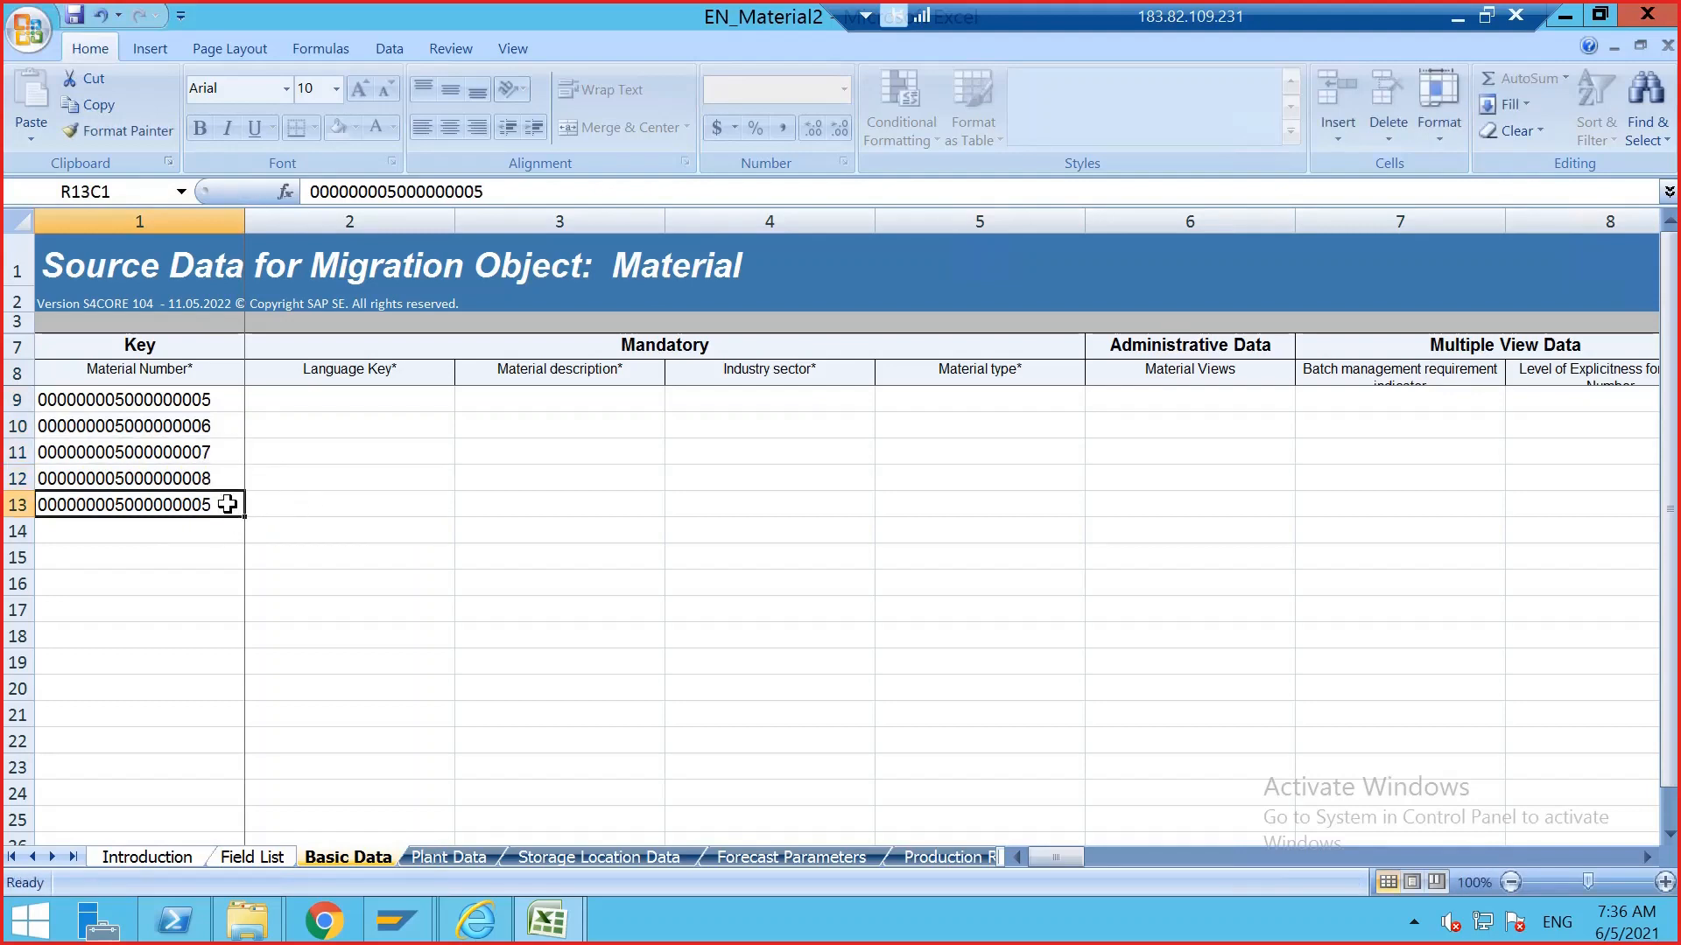
pyautogui.doubleClick(226, 504)
pyautogui.press('BackSpace')
pyautogui.write('9')
pyautogui.click(338, 494)
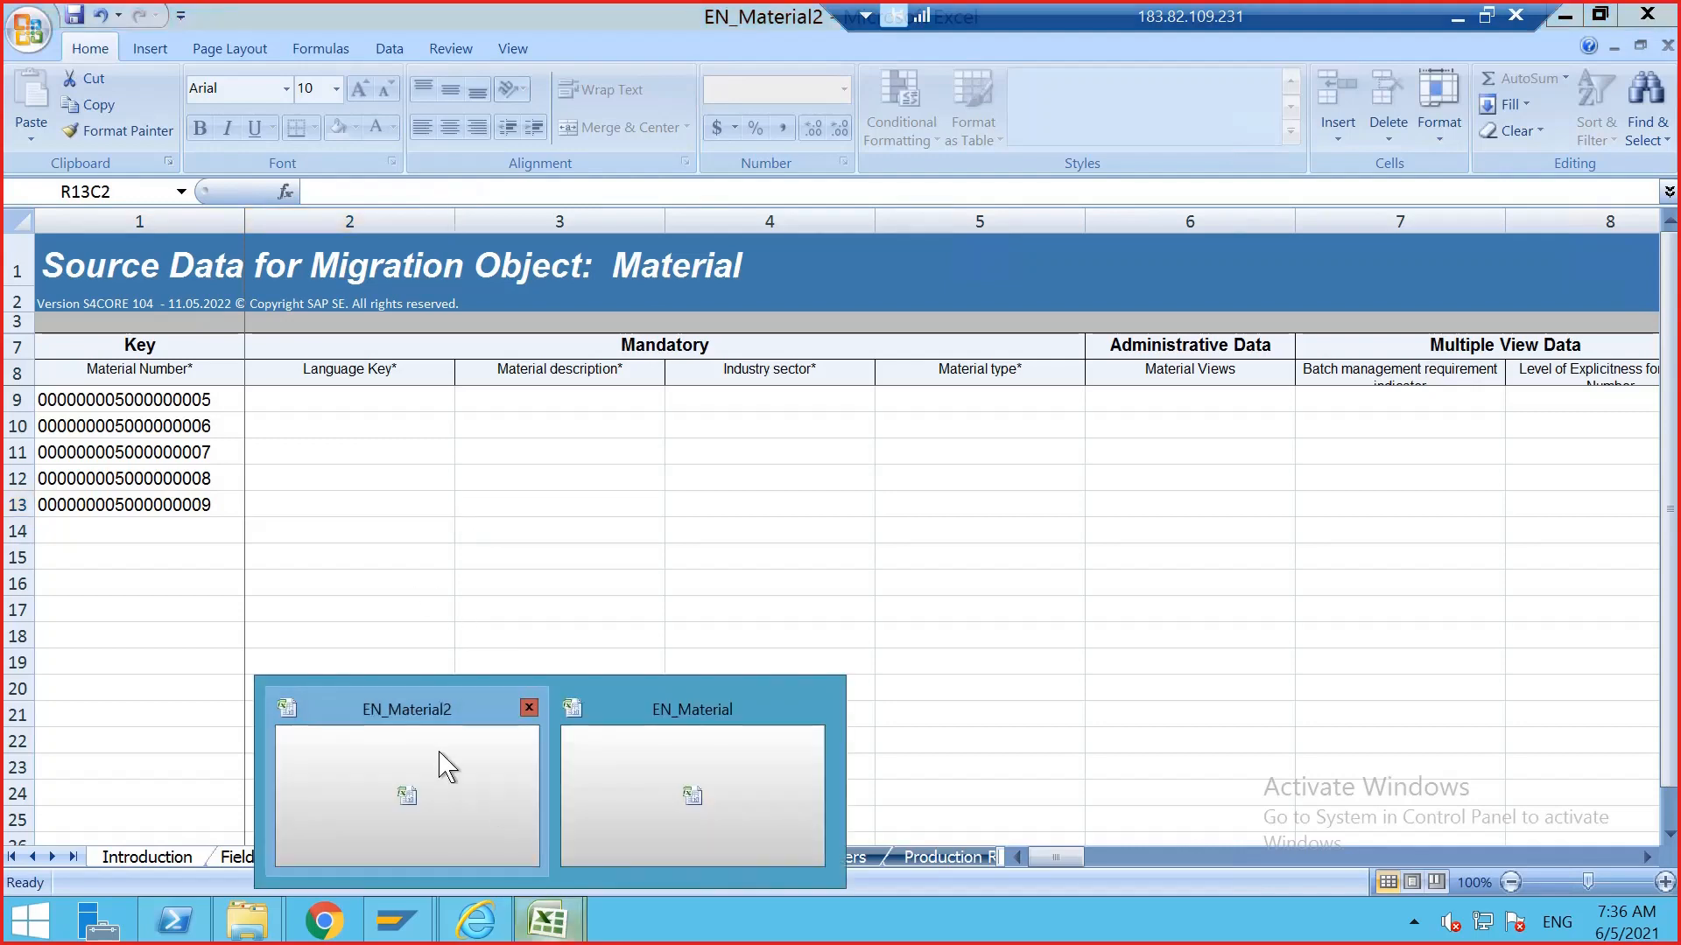
# - Switch to the EN_Material workbook and review the reference entries on its Basic Data and Plant Data sheets
pyautogui.moveTo(549, 919)
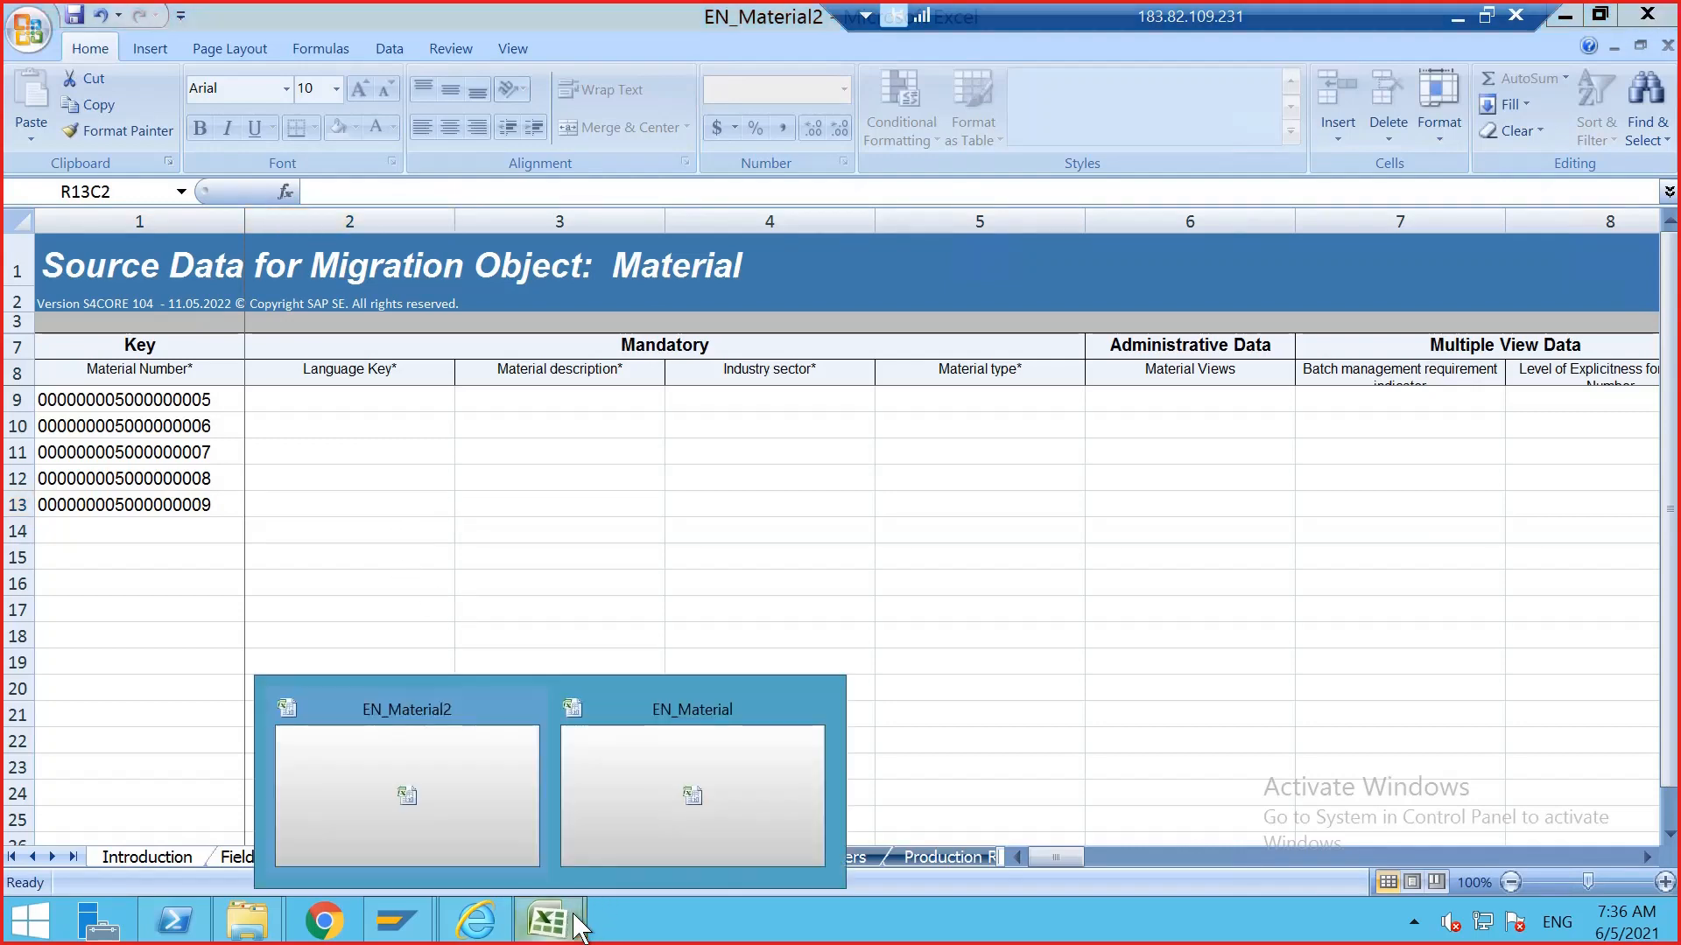
pyautogui.click(732, 793)
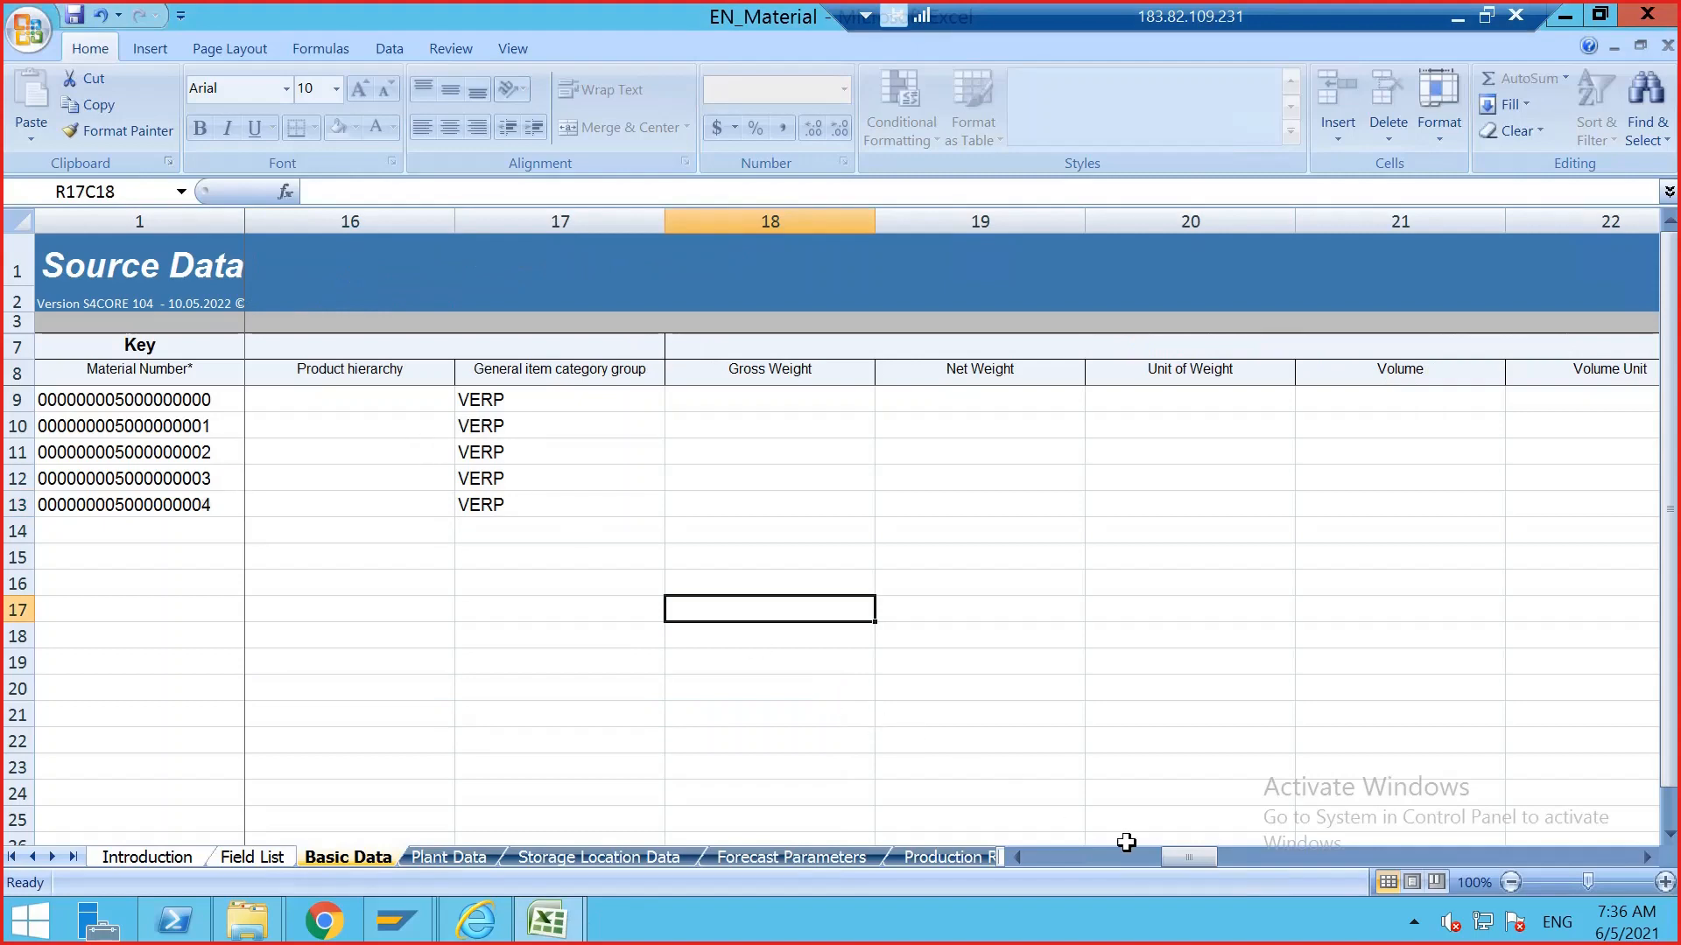
pyautogui.click(1086, 858)
pyautogui.click(1084, 858)
pyautogui.click(1031, 863)
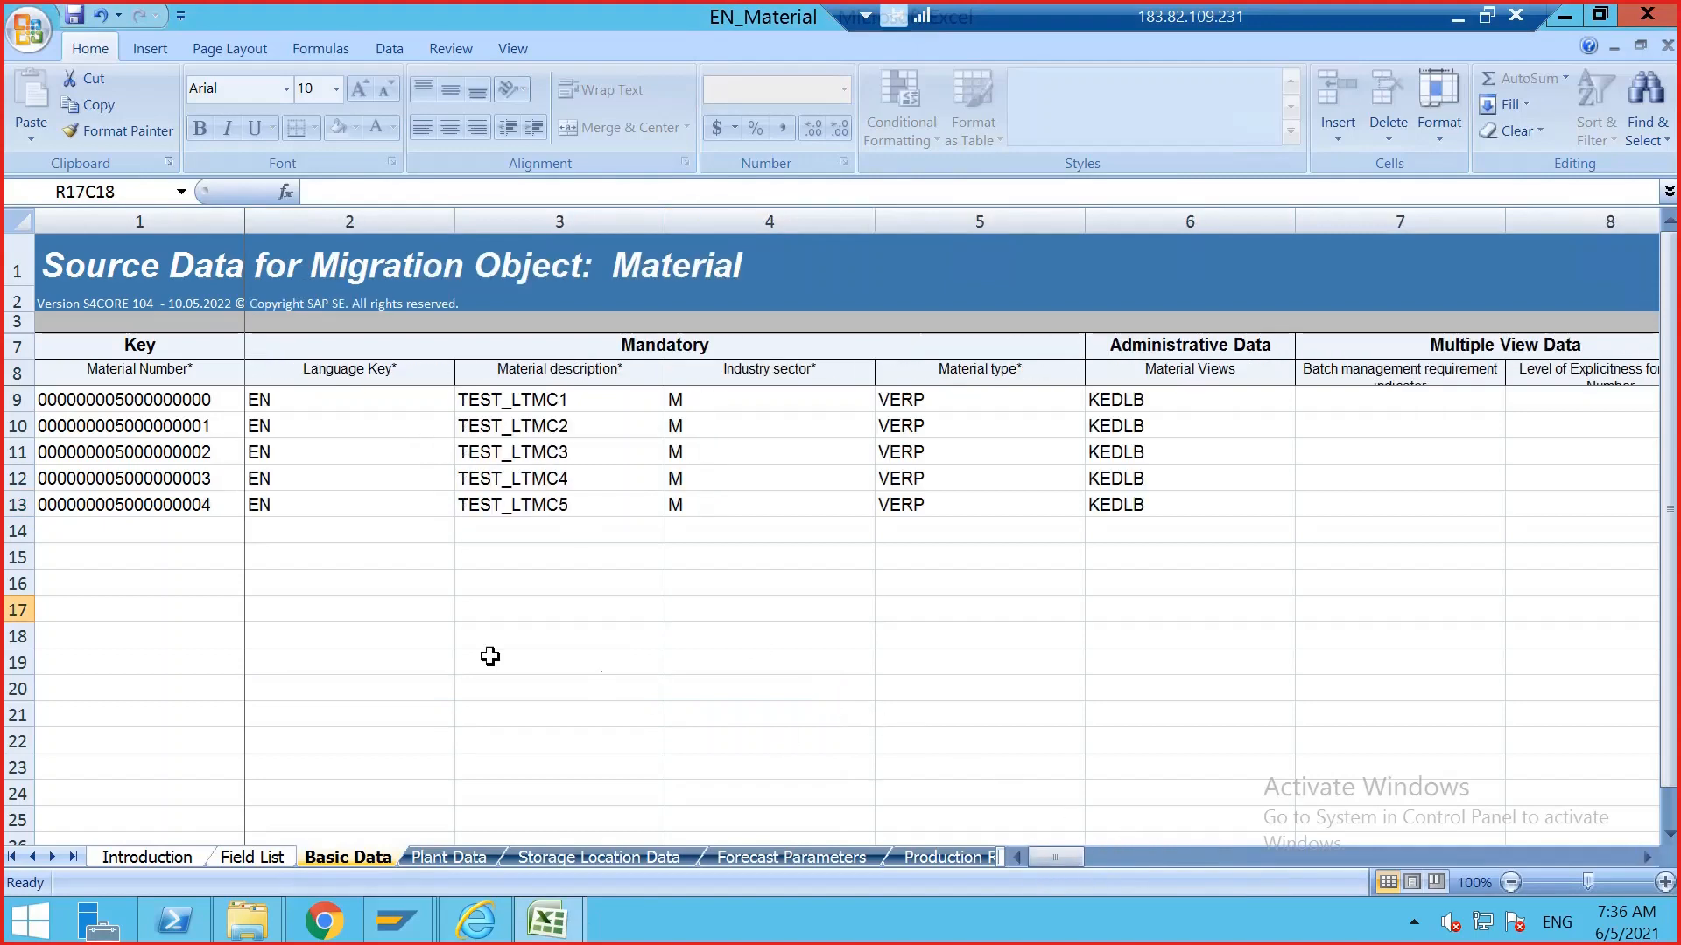
pyautogui.click(414, 639)
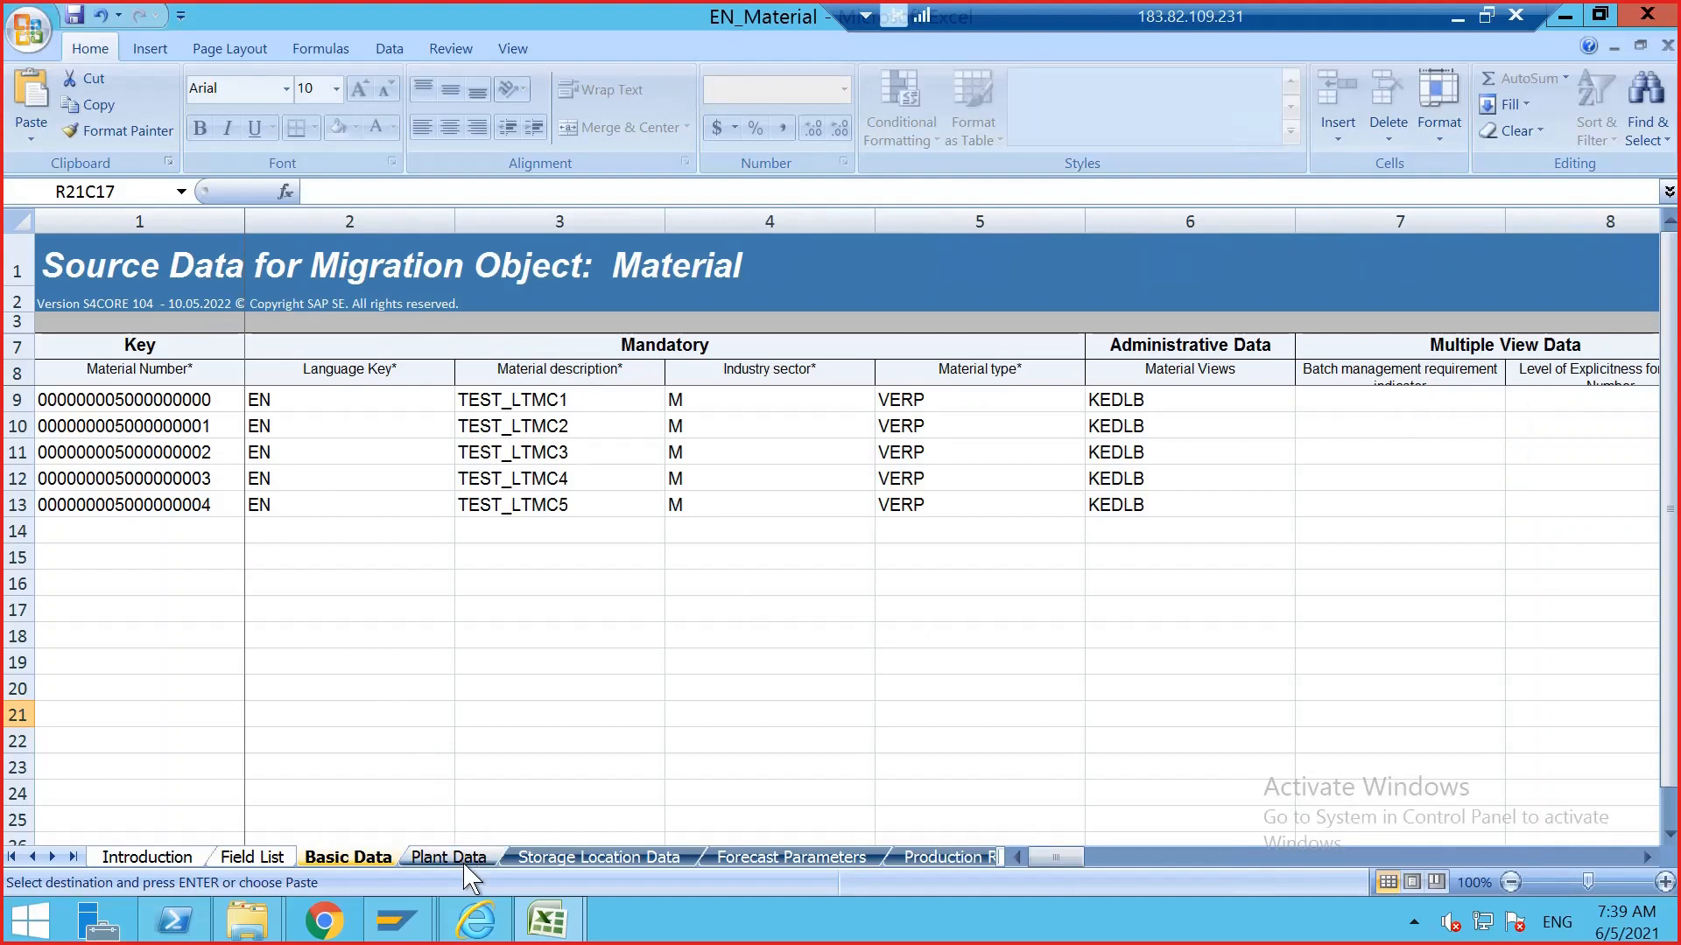
pyautogui.click(449, 858)
pyautogui.click(583, 714)
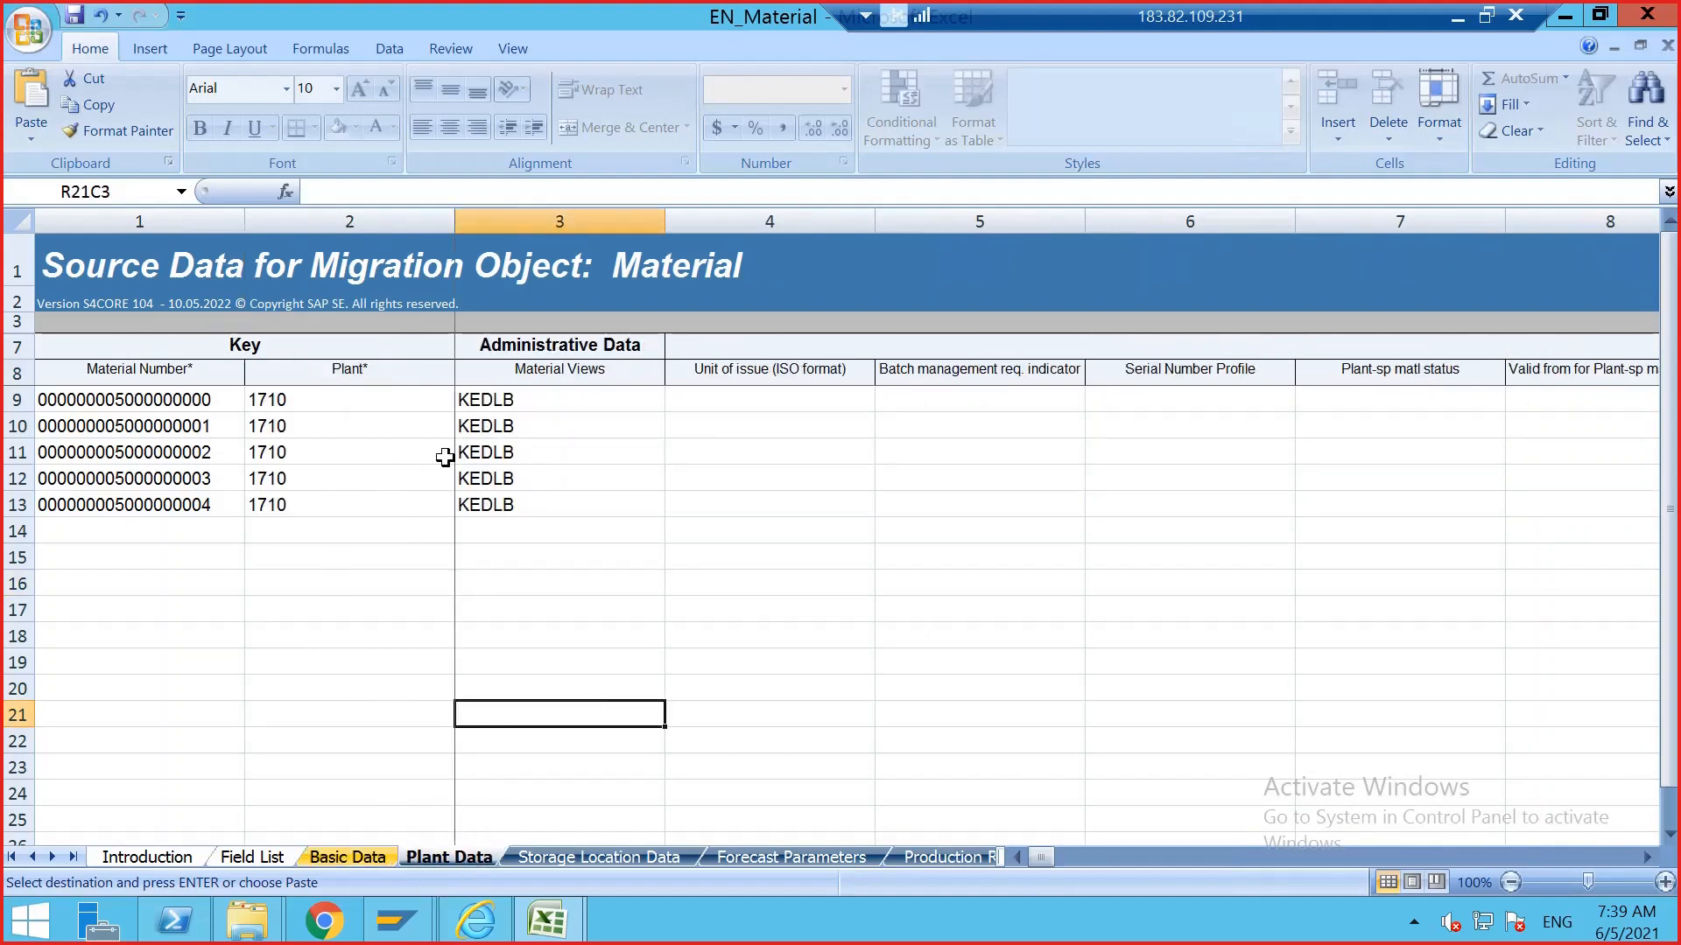
# - Copy the five material numbers from EN_Material2's Basic Data sheet into the Material Number column of its Plant Data sheet, starting at row 9
pyautogui.click(548, 921)
pyautogui.click(648, 823)
pyautogui.moveTo(179, 400); pyautogui.dragTo(204, 496)
pyautogui.hotkey('ctrl', 'c')
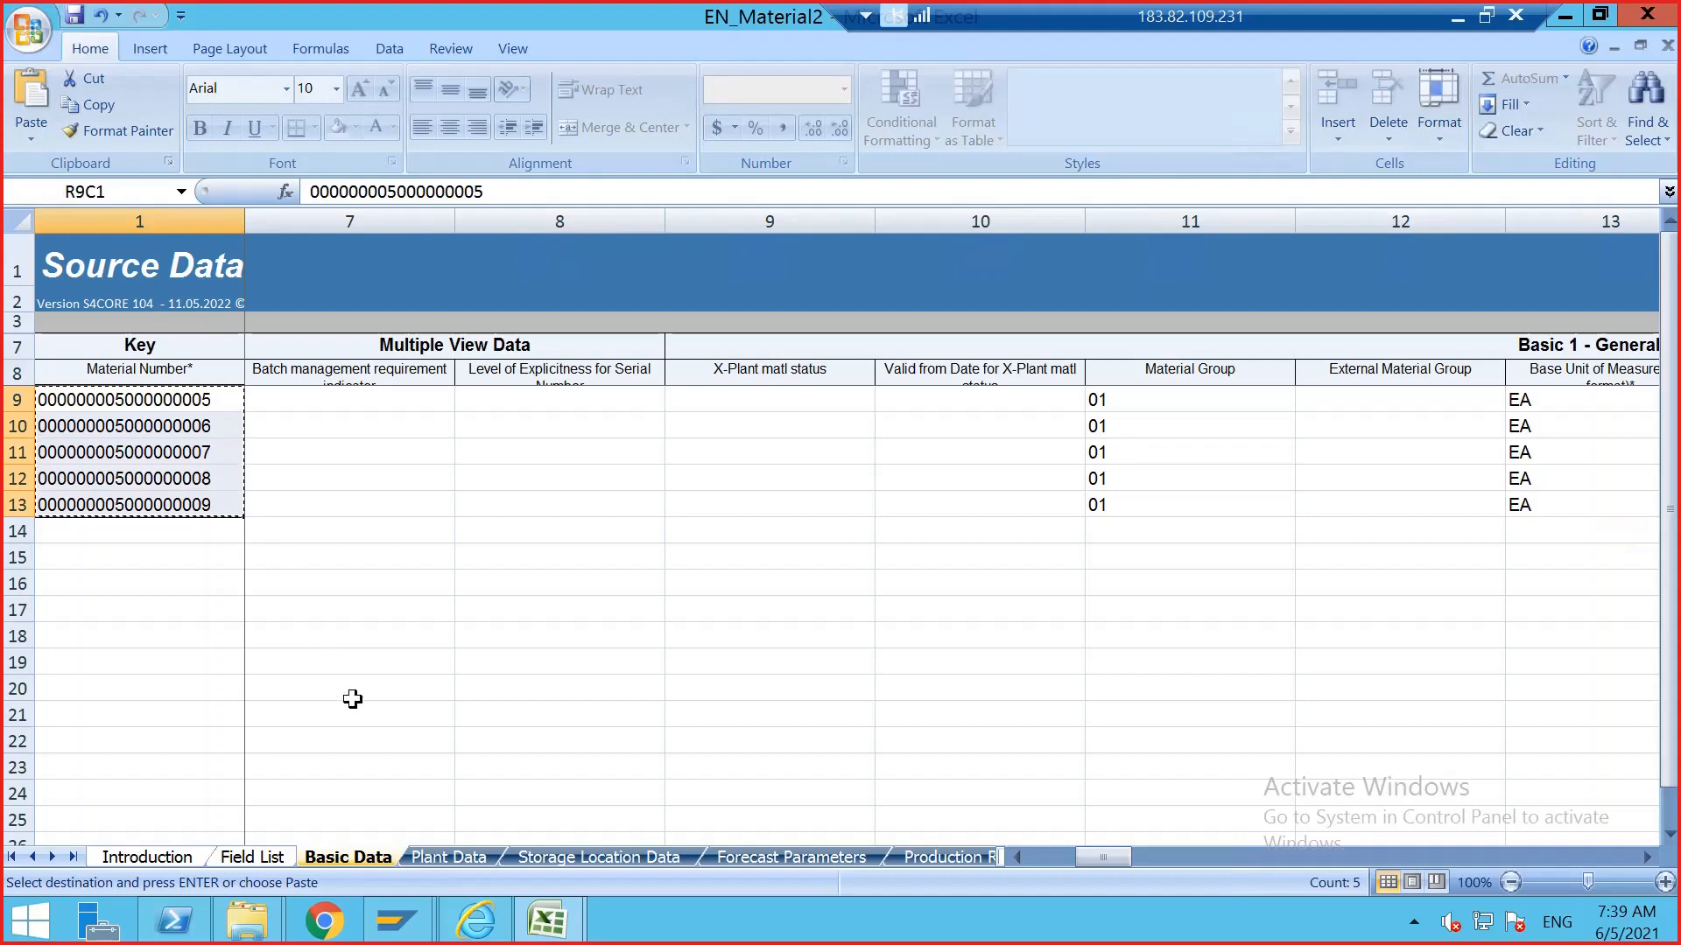
pyautogui.click(450, 856)
pyautogui.click(131, 406)
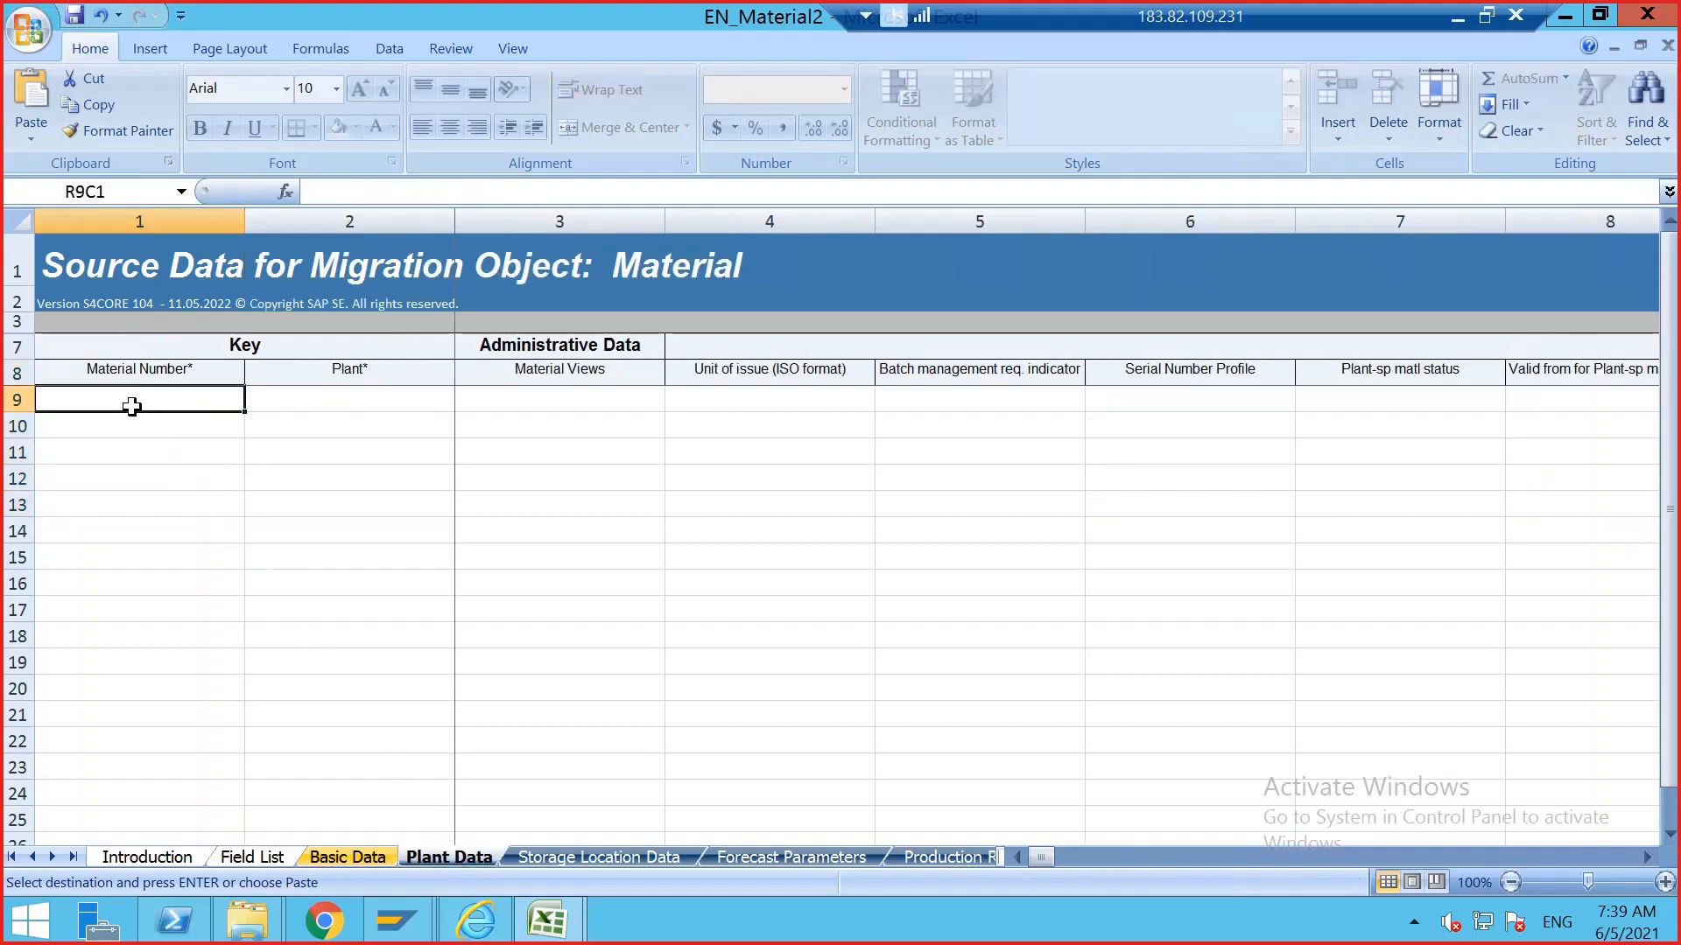
pyautogui.hotkey('ctrl', 'v')
# - Enter plant 1710 in row 9 of the Plant Data sheet and copy it to rows 10 to 13
pyautogui.click(255, 408)
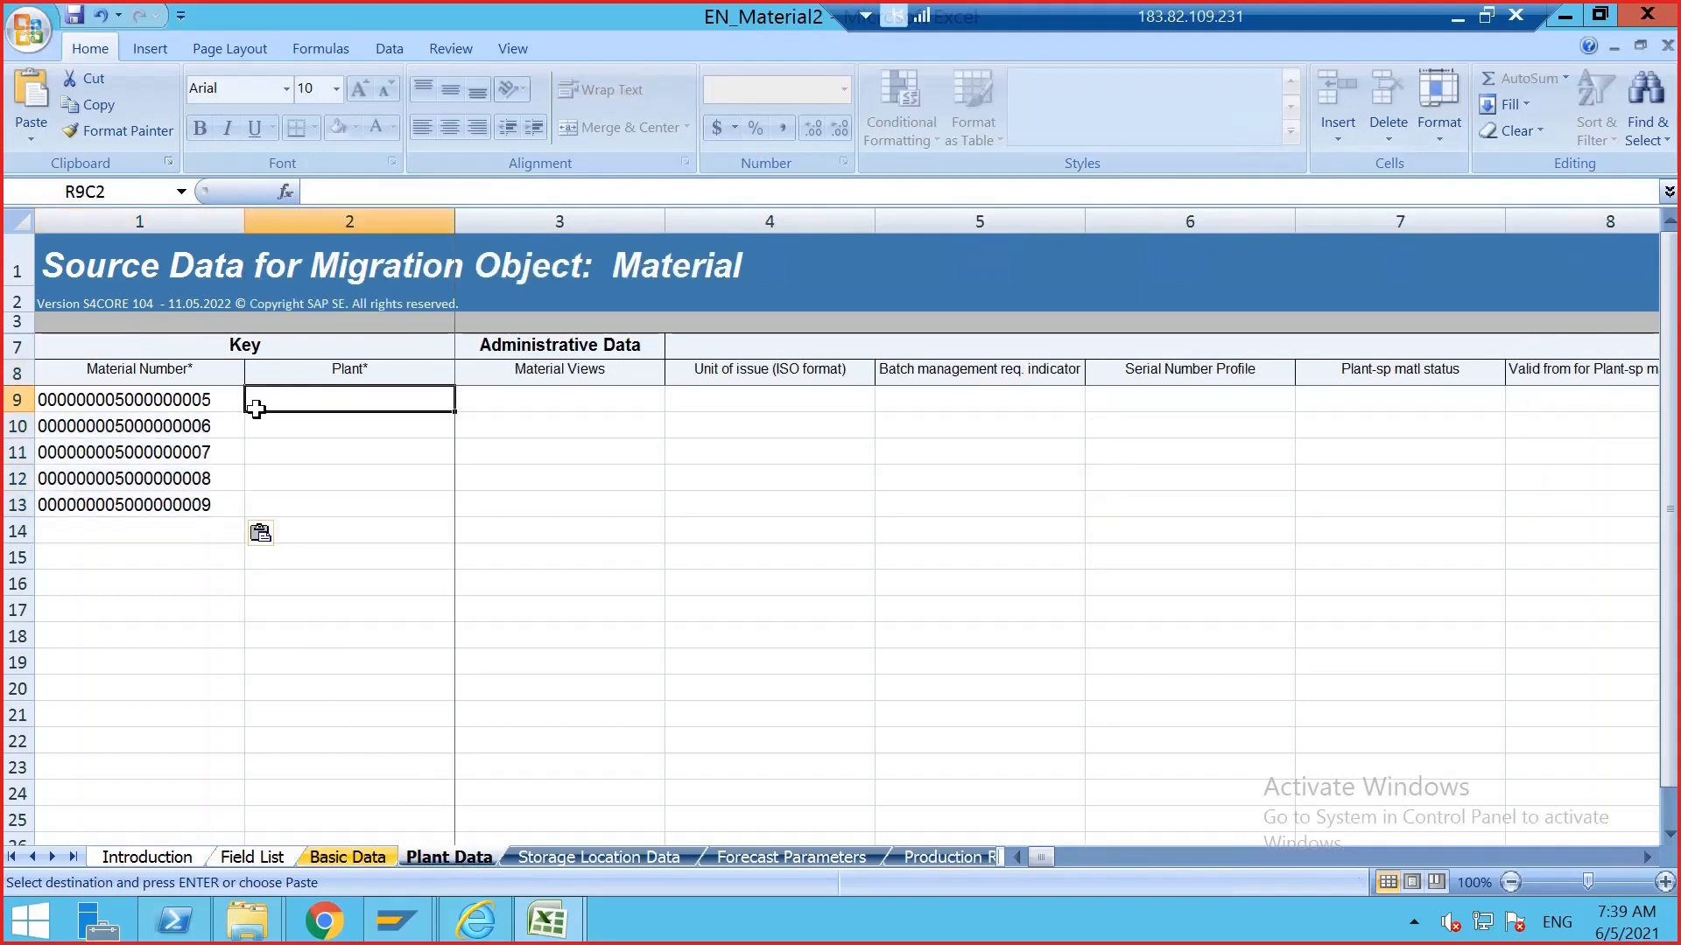
pyautogui.write('1710')
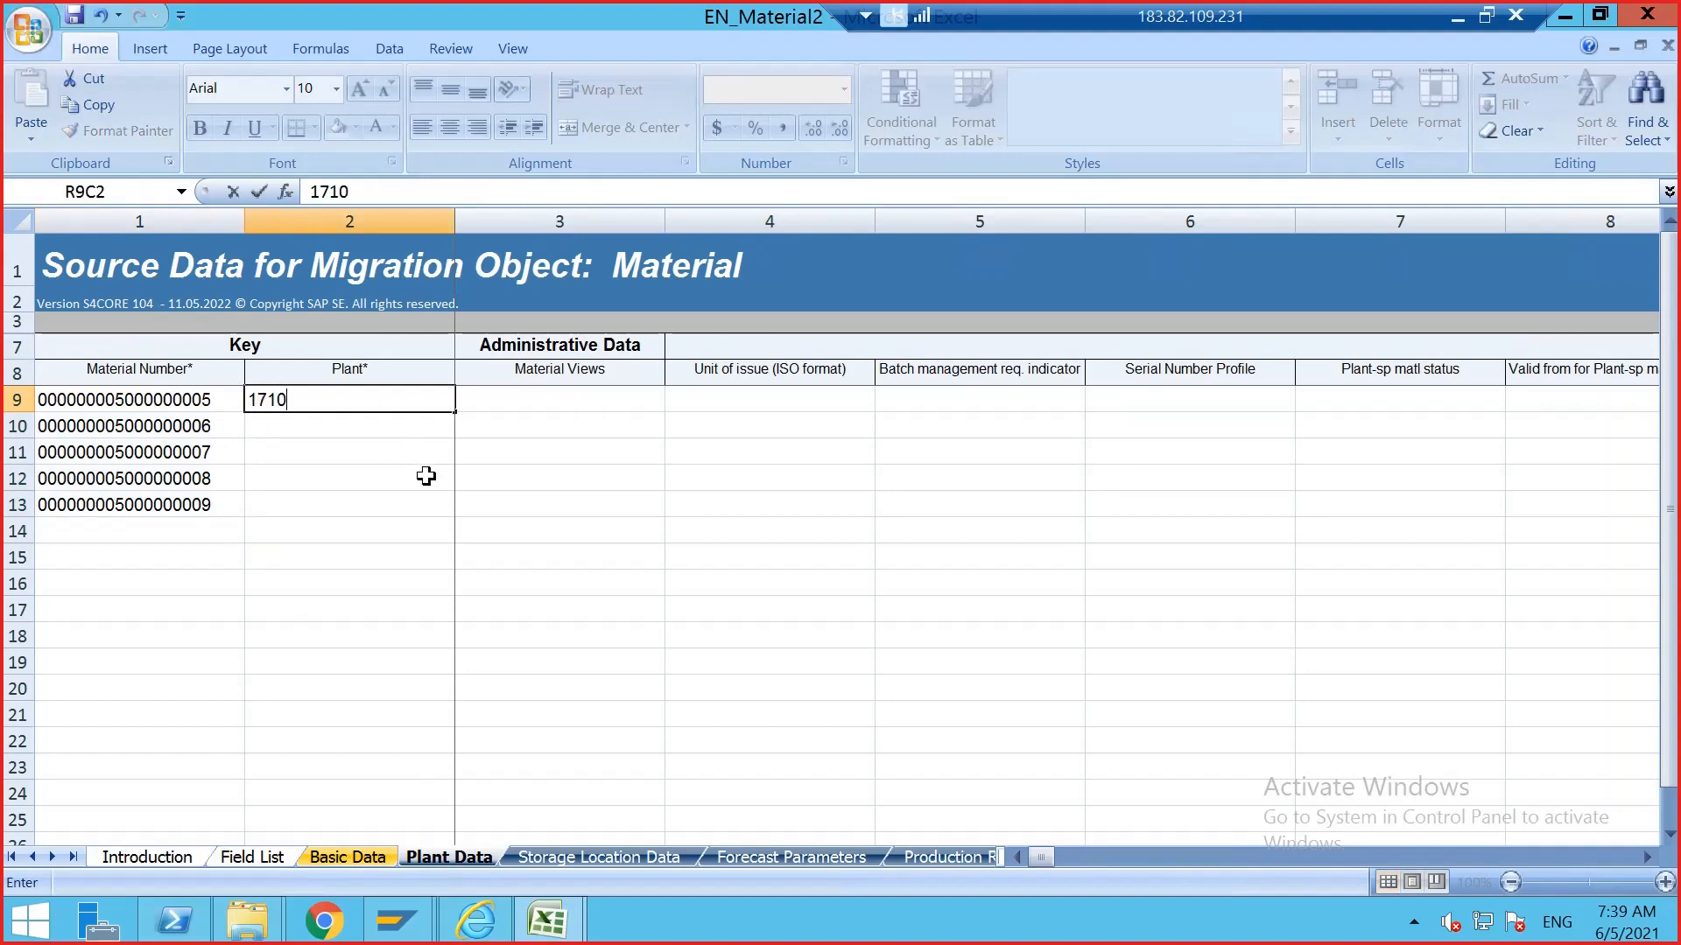
pyautogui.click(407, 450)
pyautogui.click(427, 400)
pyautogui.hotkey('ctrl', 'c')
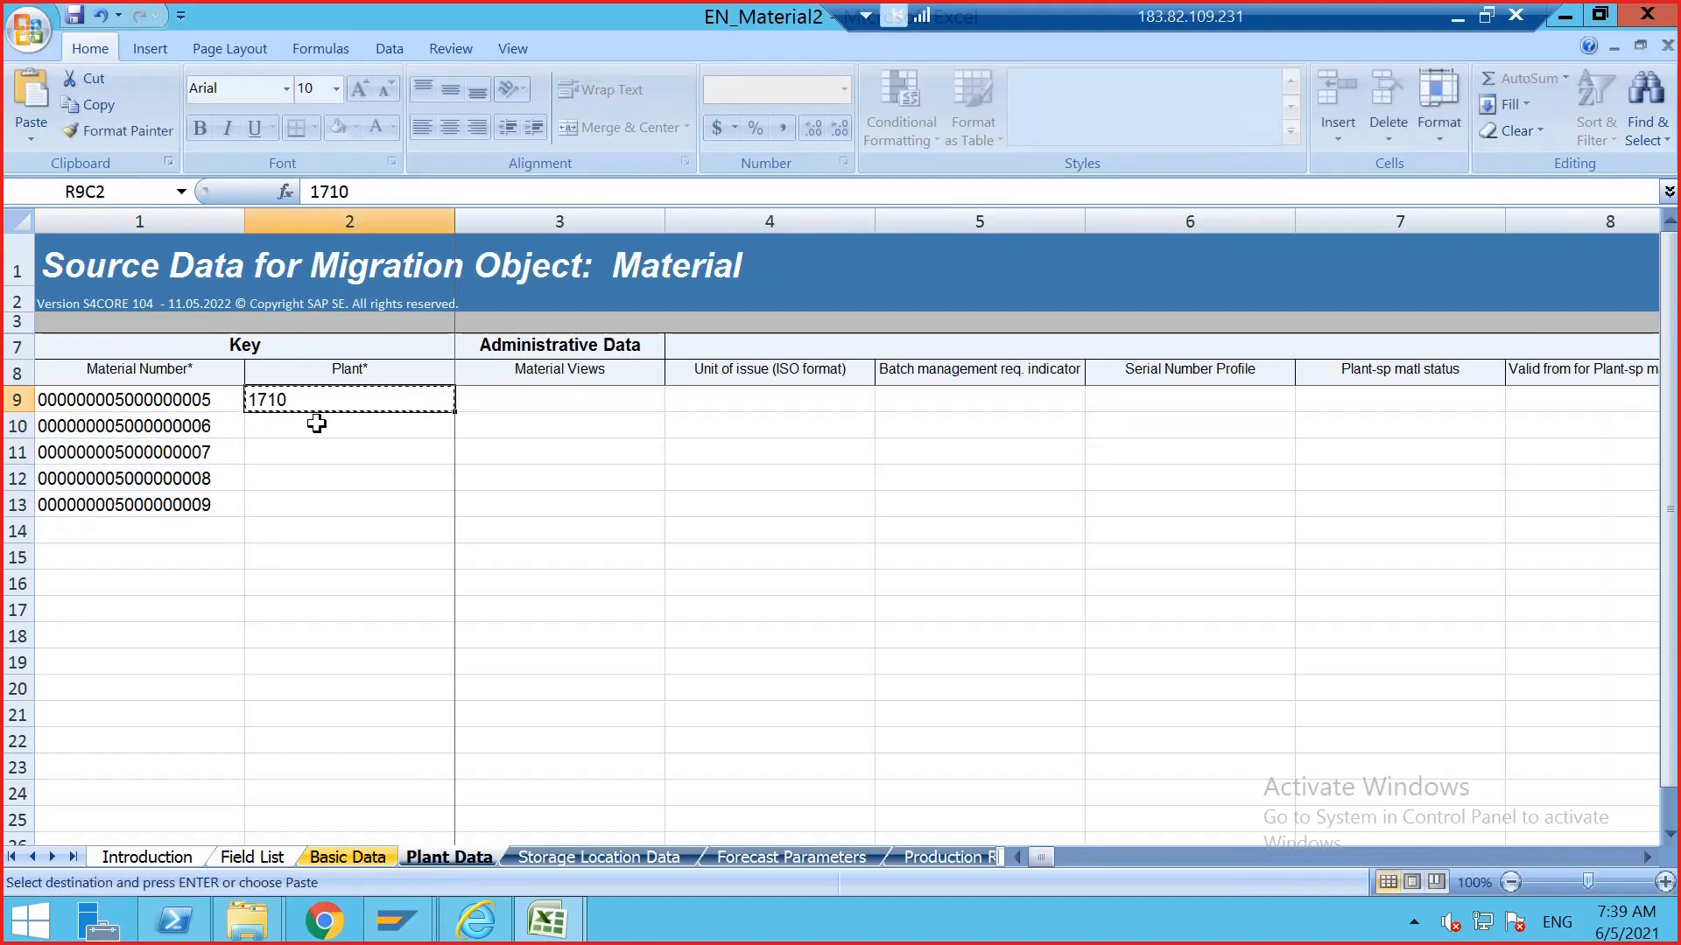
pyautogui.moveTo(319, 424); pyautogui.dragTo(307, 496)
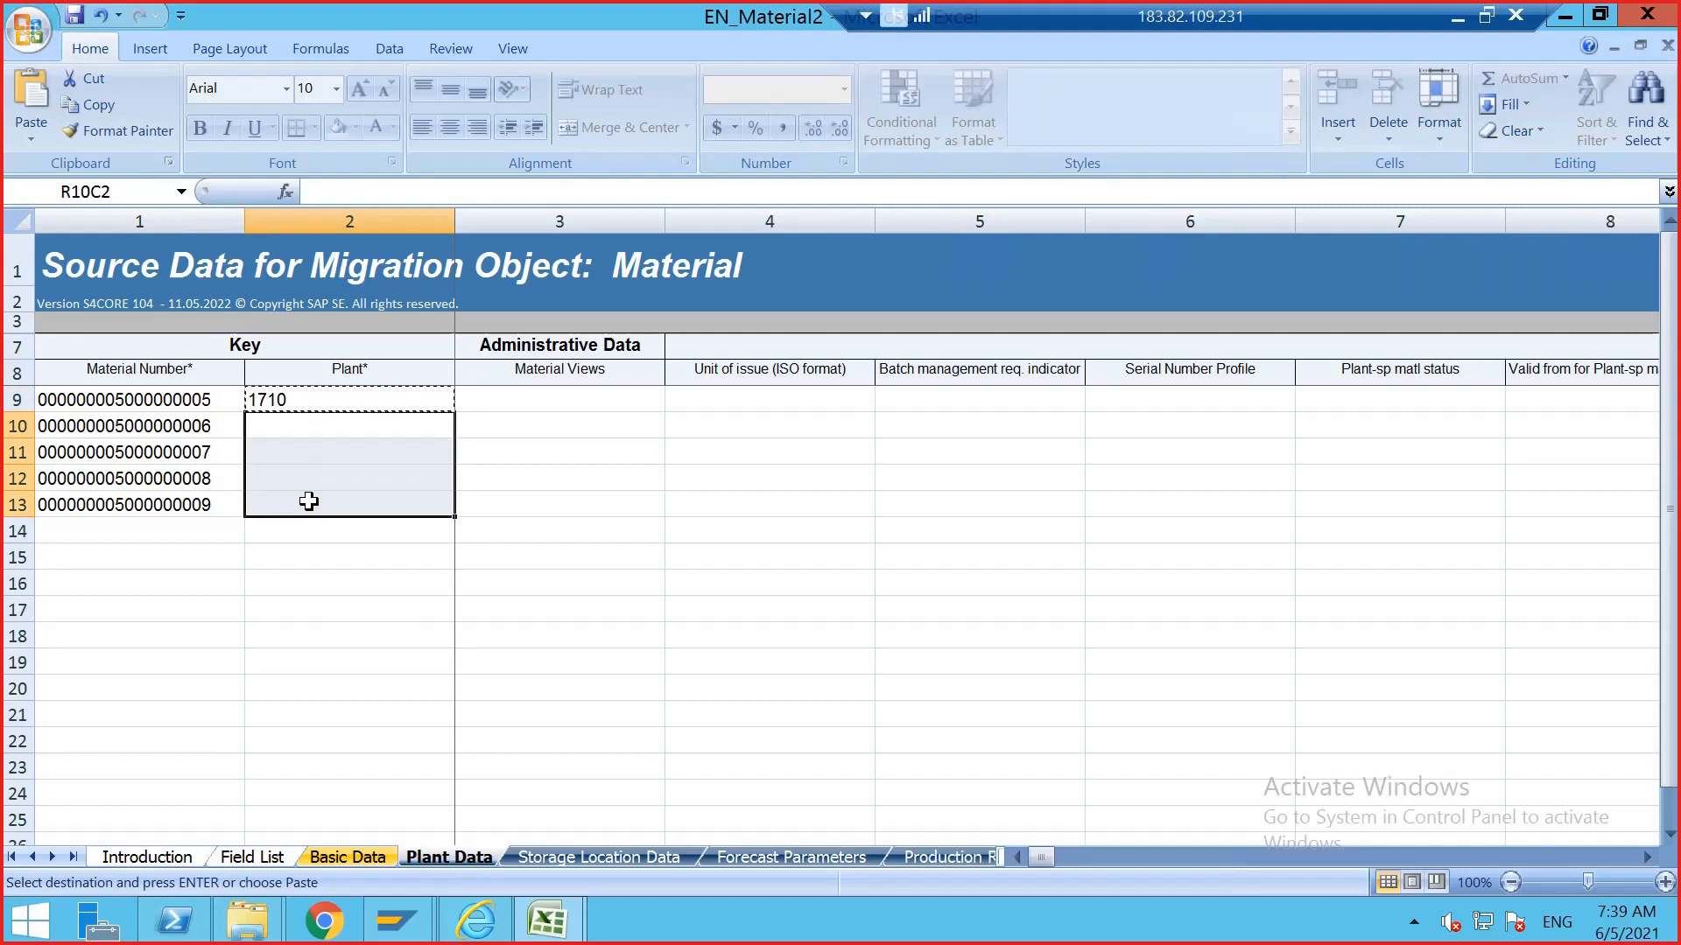
pyautogui.click(320, 402)
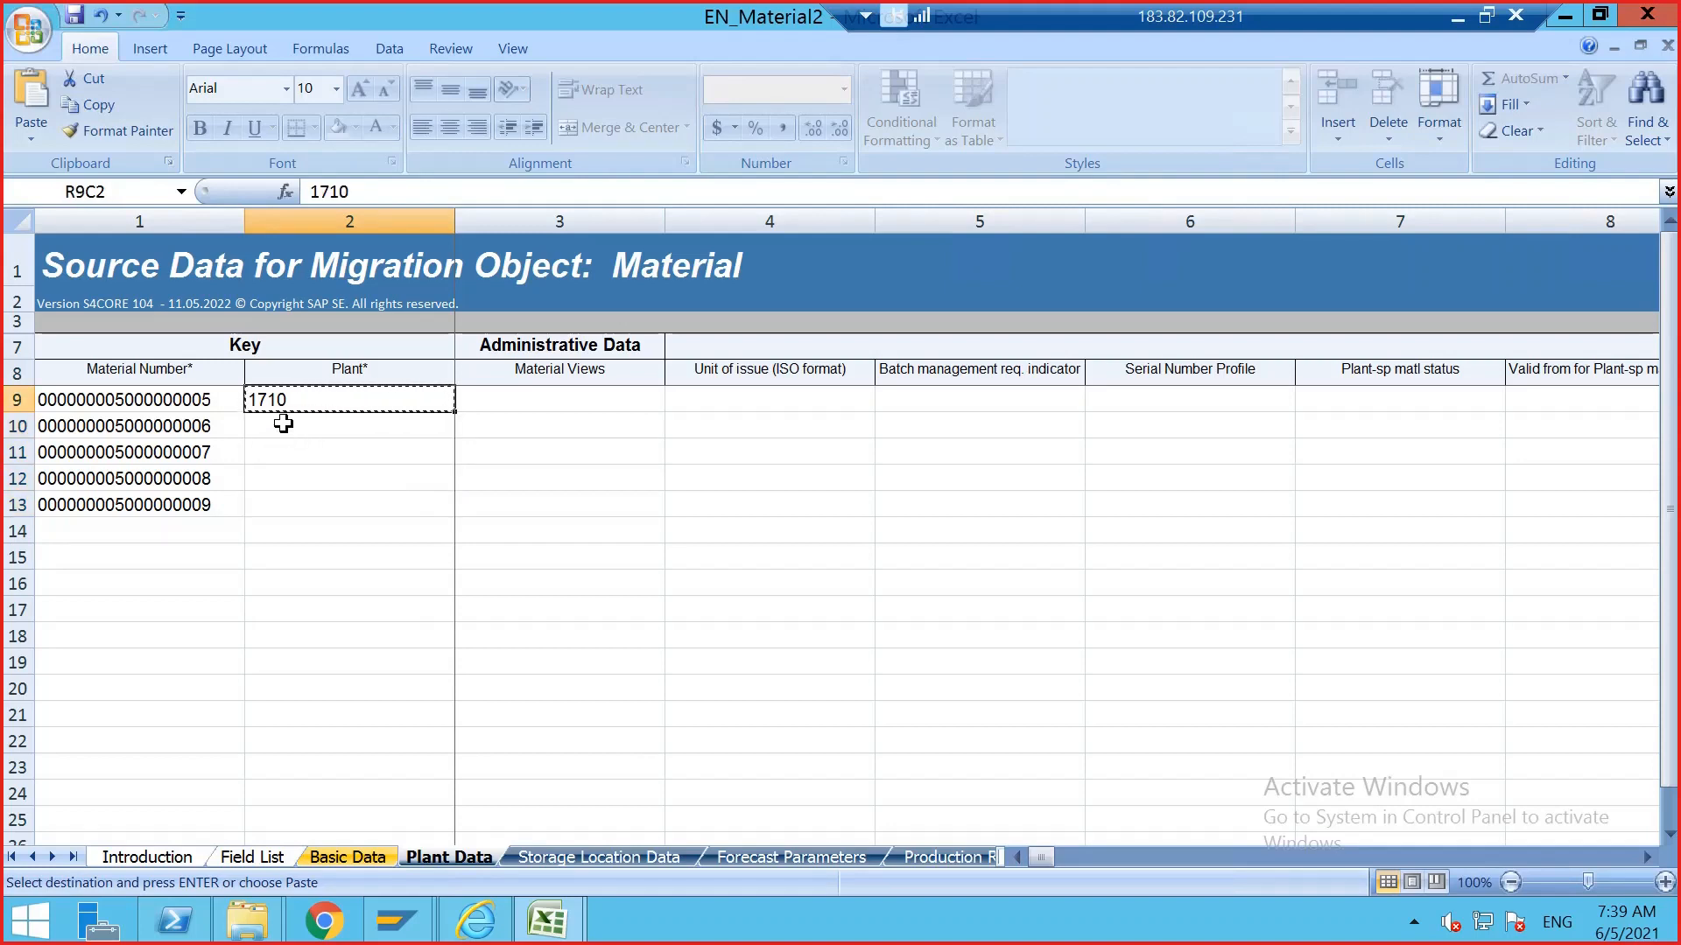
pyautogui.moveTo(281, 419); pyautogui.dragTo(300, 498)
pyautogui.hotkey('ctrl', 'v')
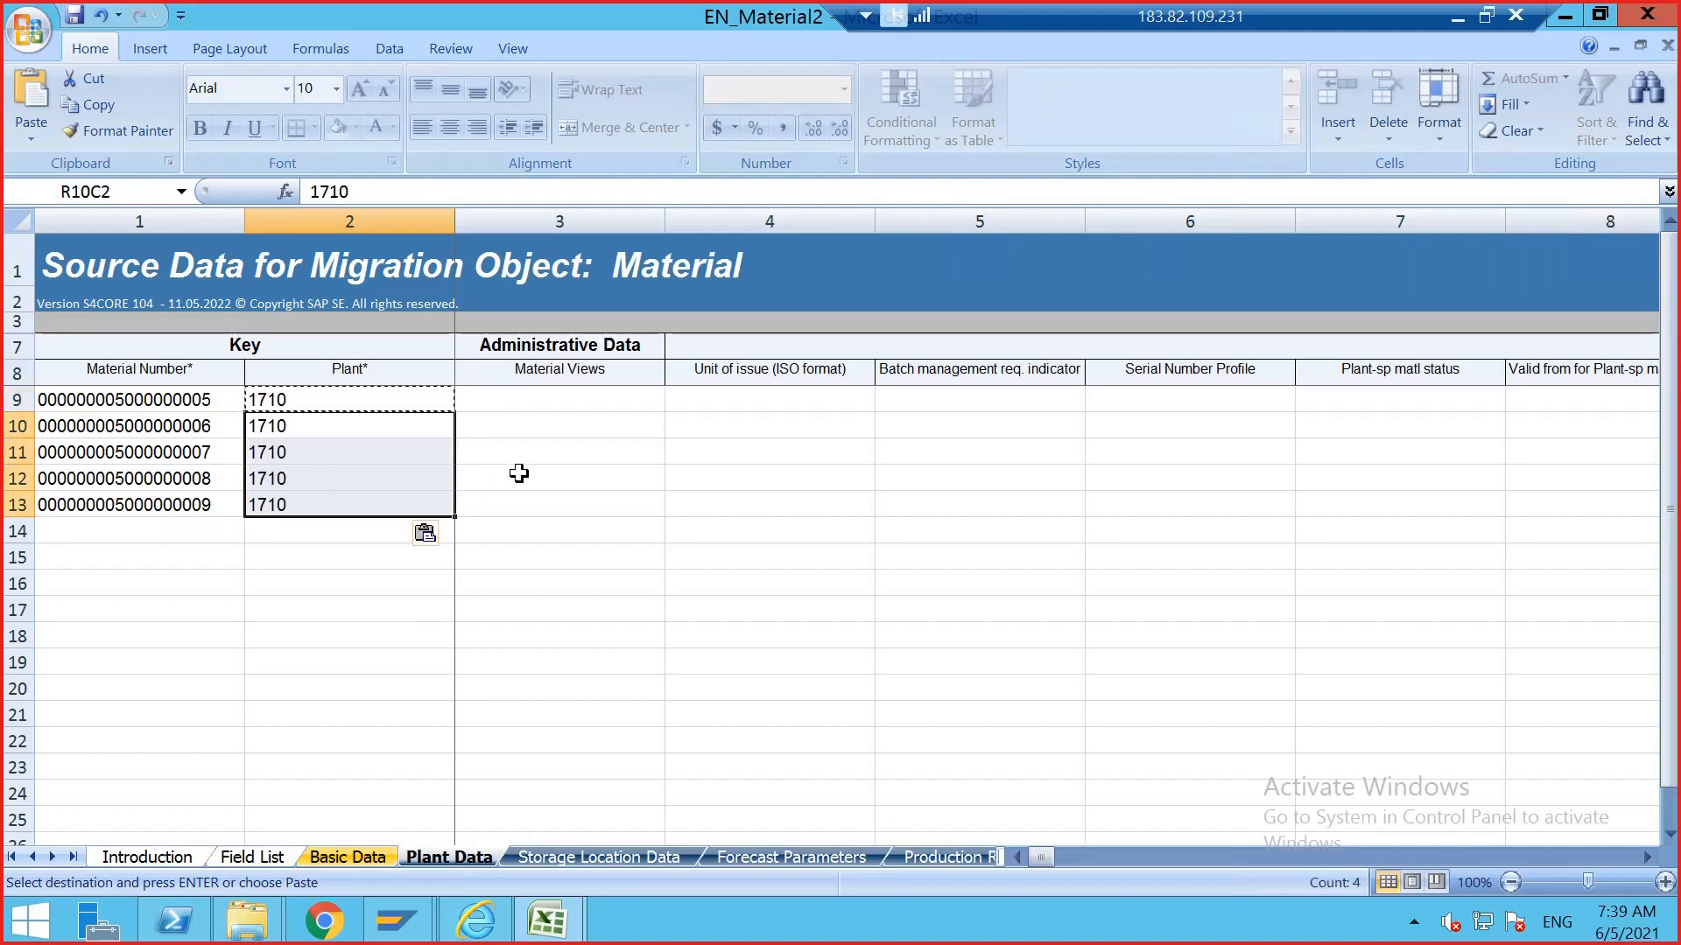
pyautogui.press('Escape')
pyautogui.click(598, 457)
# - Copy the KEDLB Material Views entries in rows 9 to 13 of EN_Material's Plant Data sheet into the same column of EN_Material2
pyautogui.moveTo(550, 914)
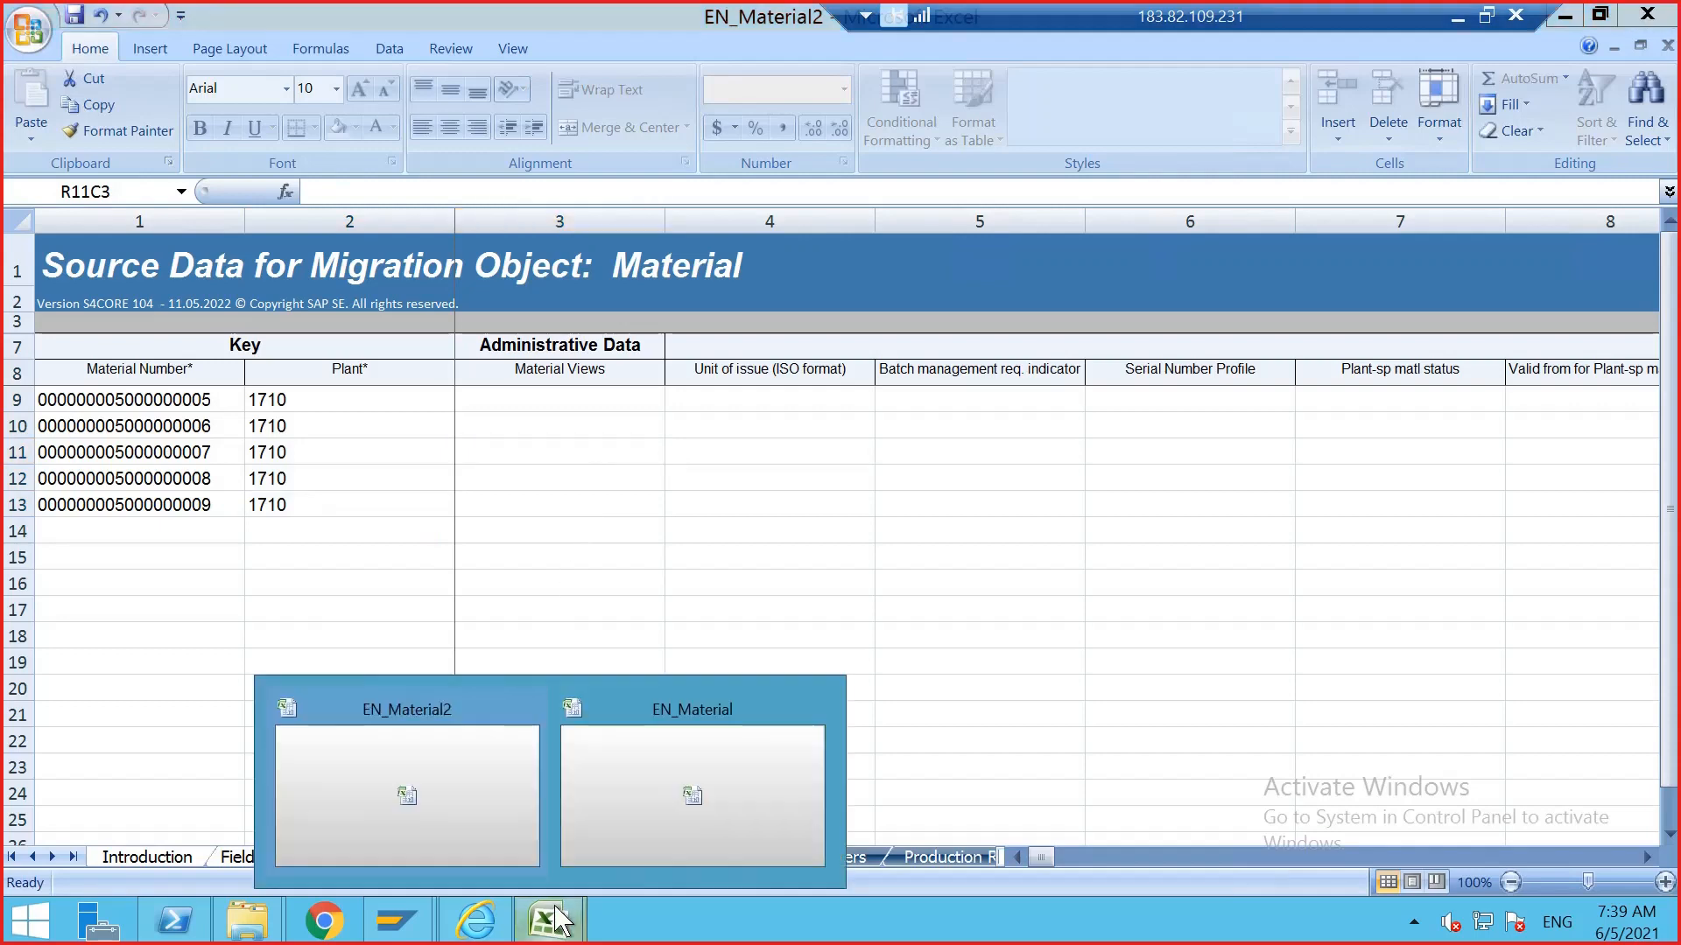
pyautogui.click(584, 816)
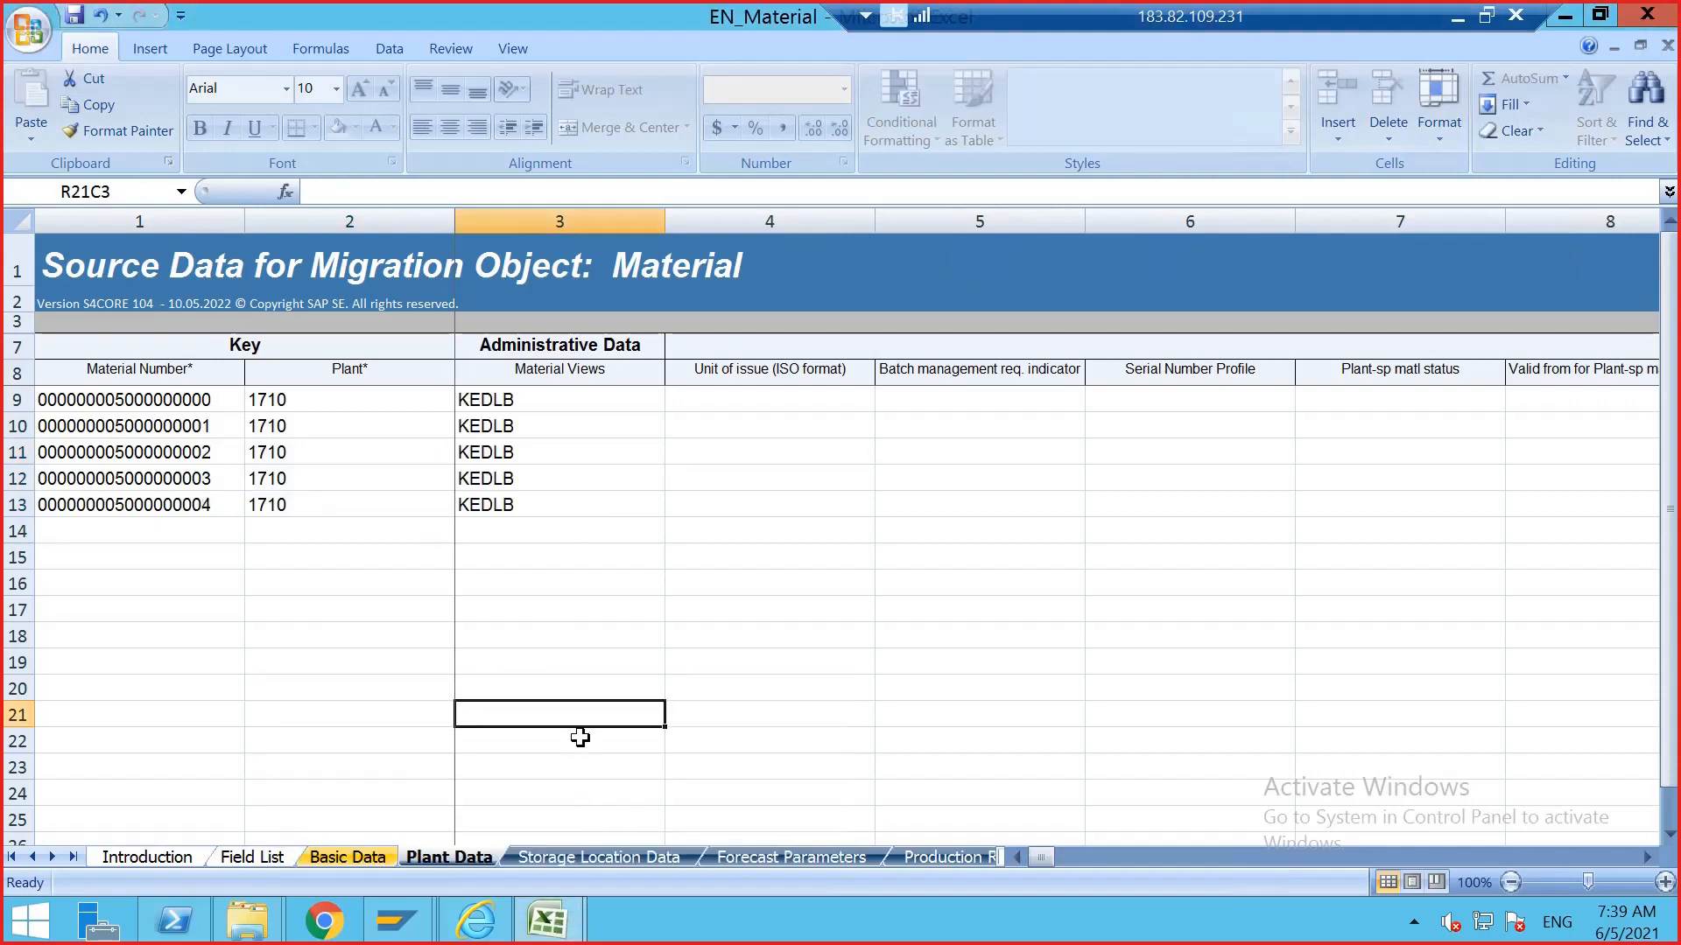
pyautogui.click(562, 438)
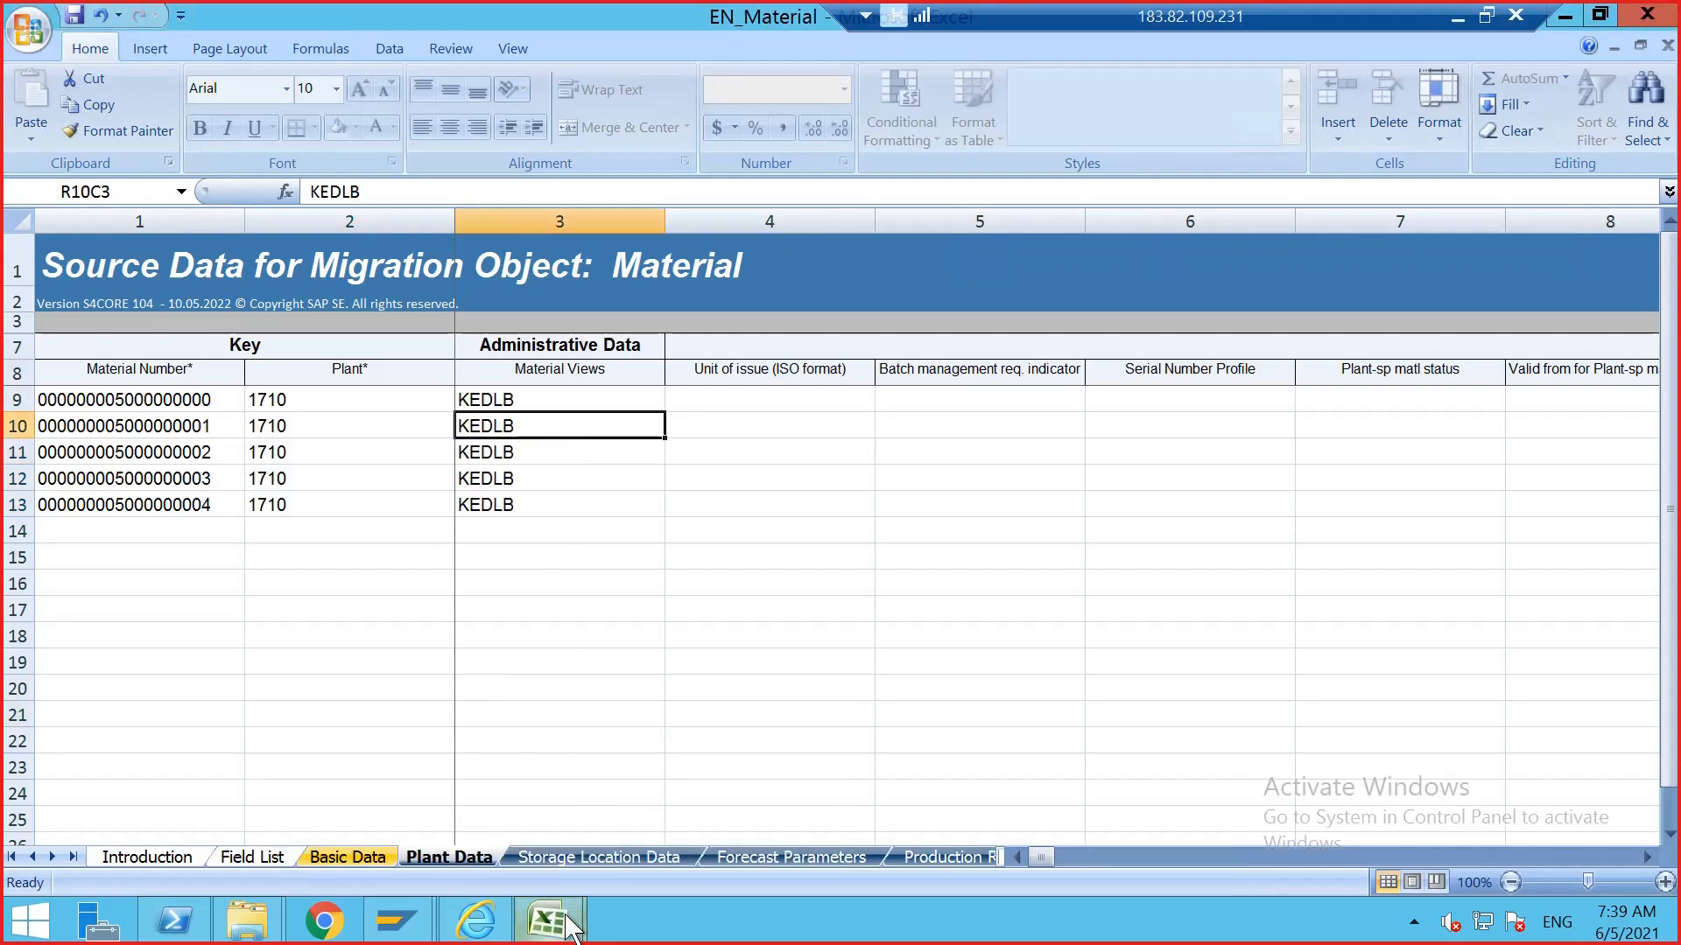
pyautogui.moveTo(540, 406); pyautogui.dragTo(592, 500)
pyautogui.hotkey('ctrl', 'c')
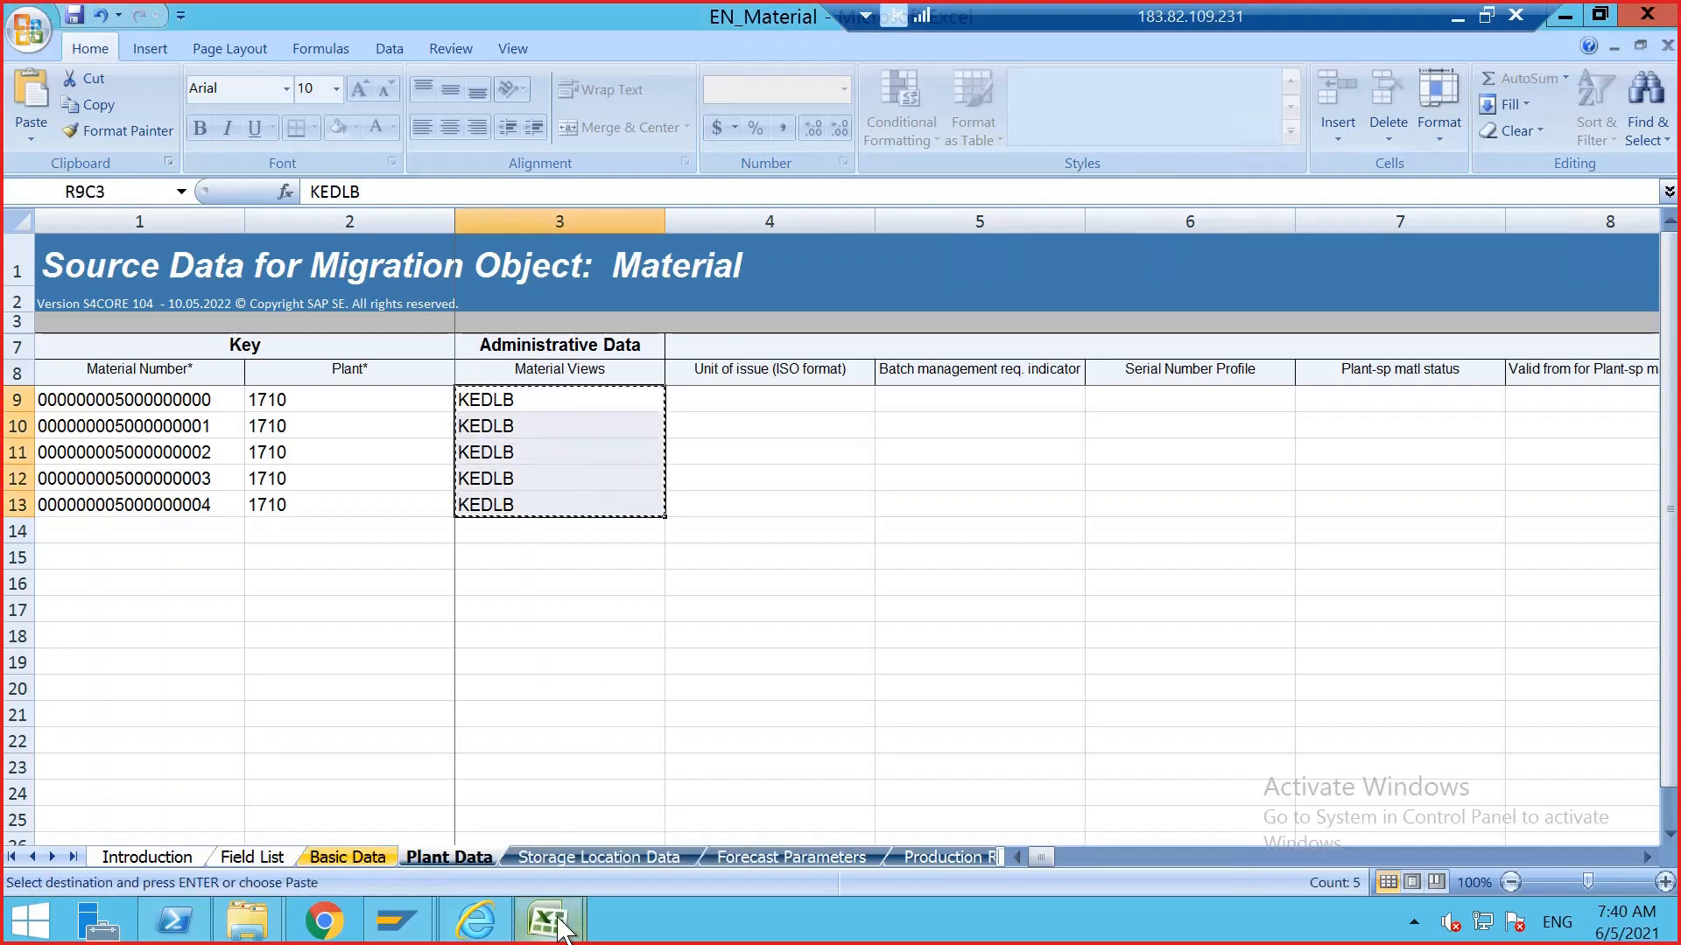
pyautogui.moveTo(548, 919)
pyautogui.click(402, 769)
pyautogui.click(552, 405)
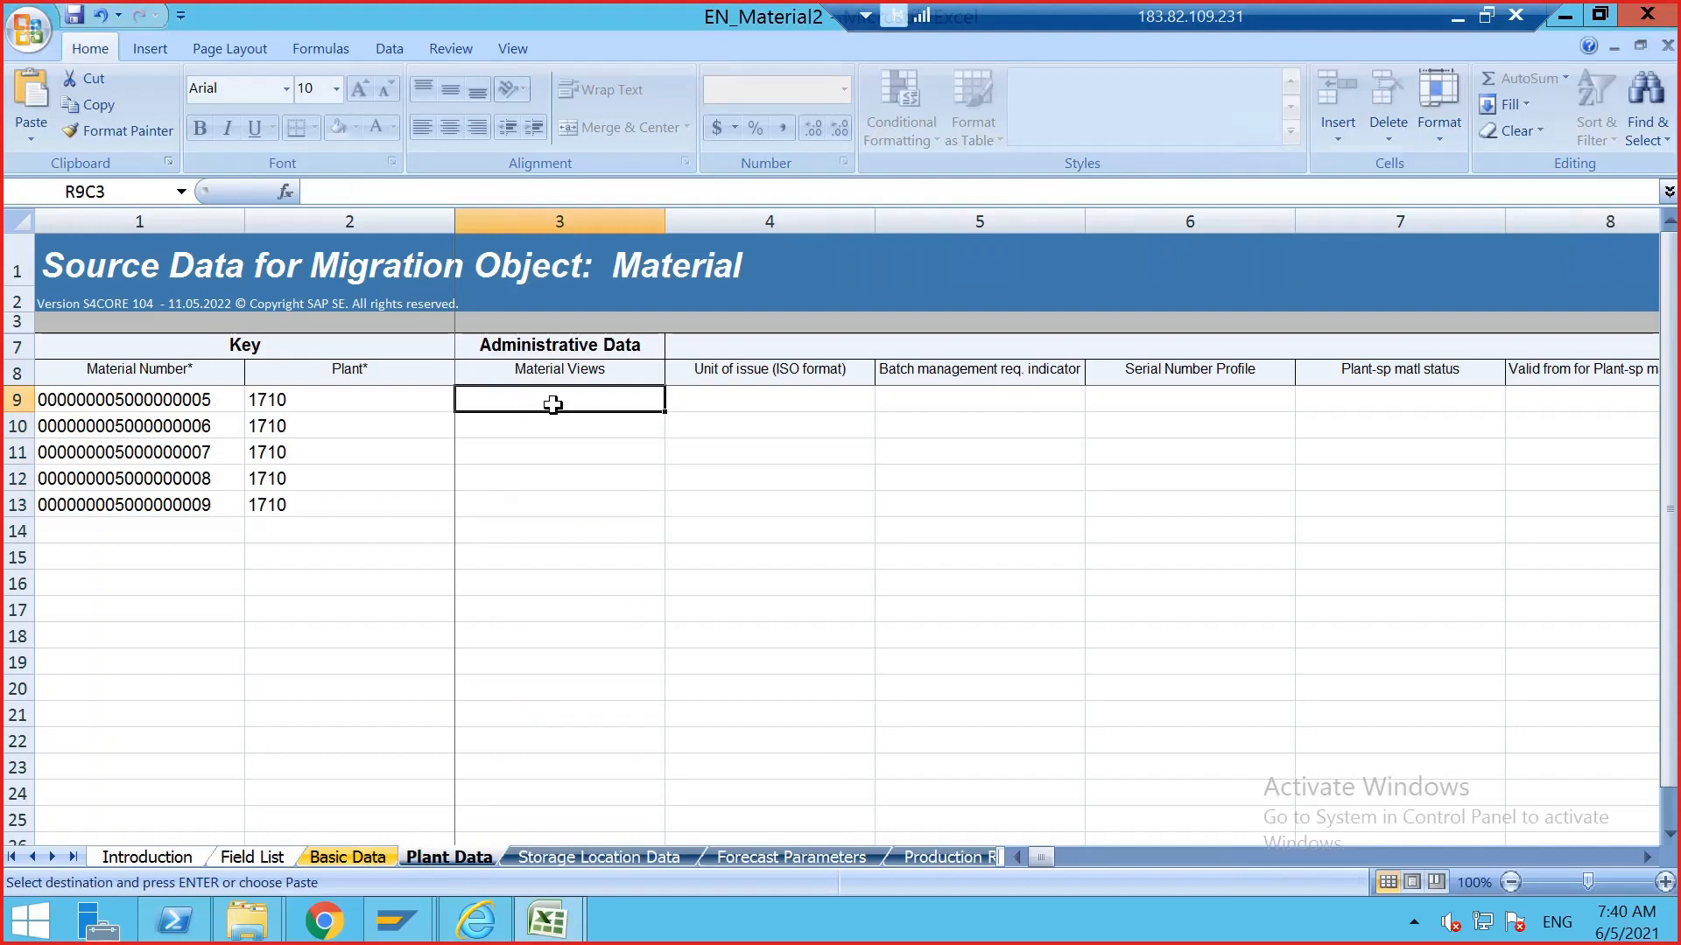
pyautogui.hotkey('ctrl', 'v')
pyautogui.click(814, 436)
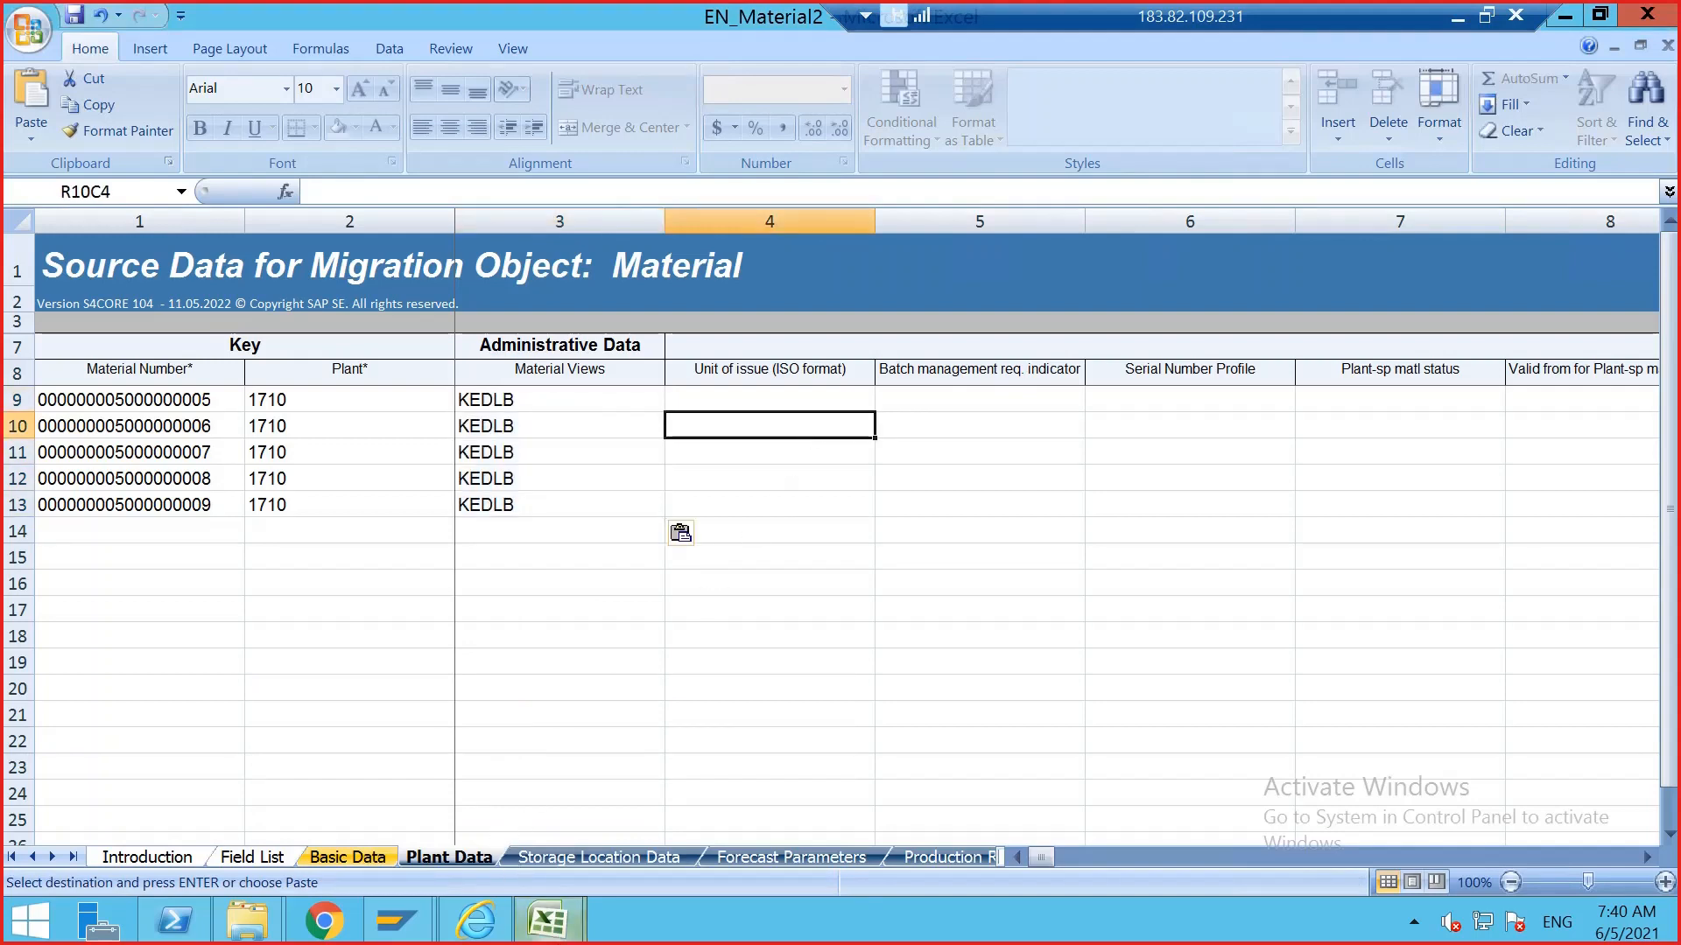
pyautogui.click(640, 607)
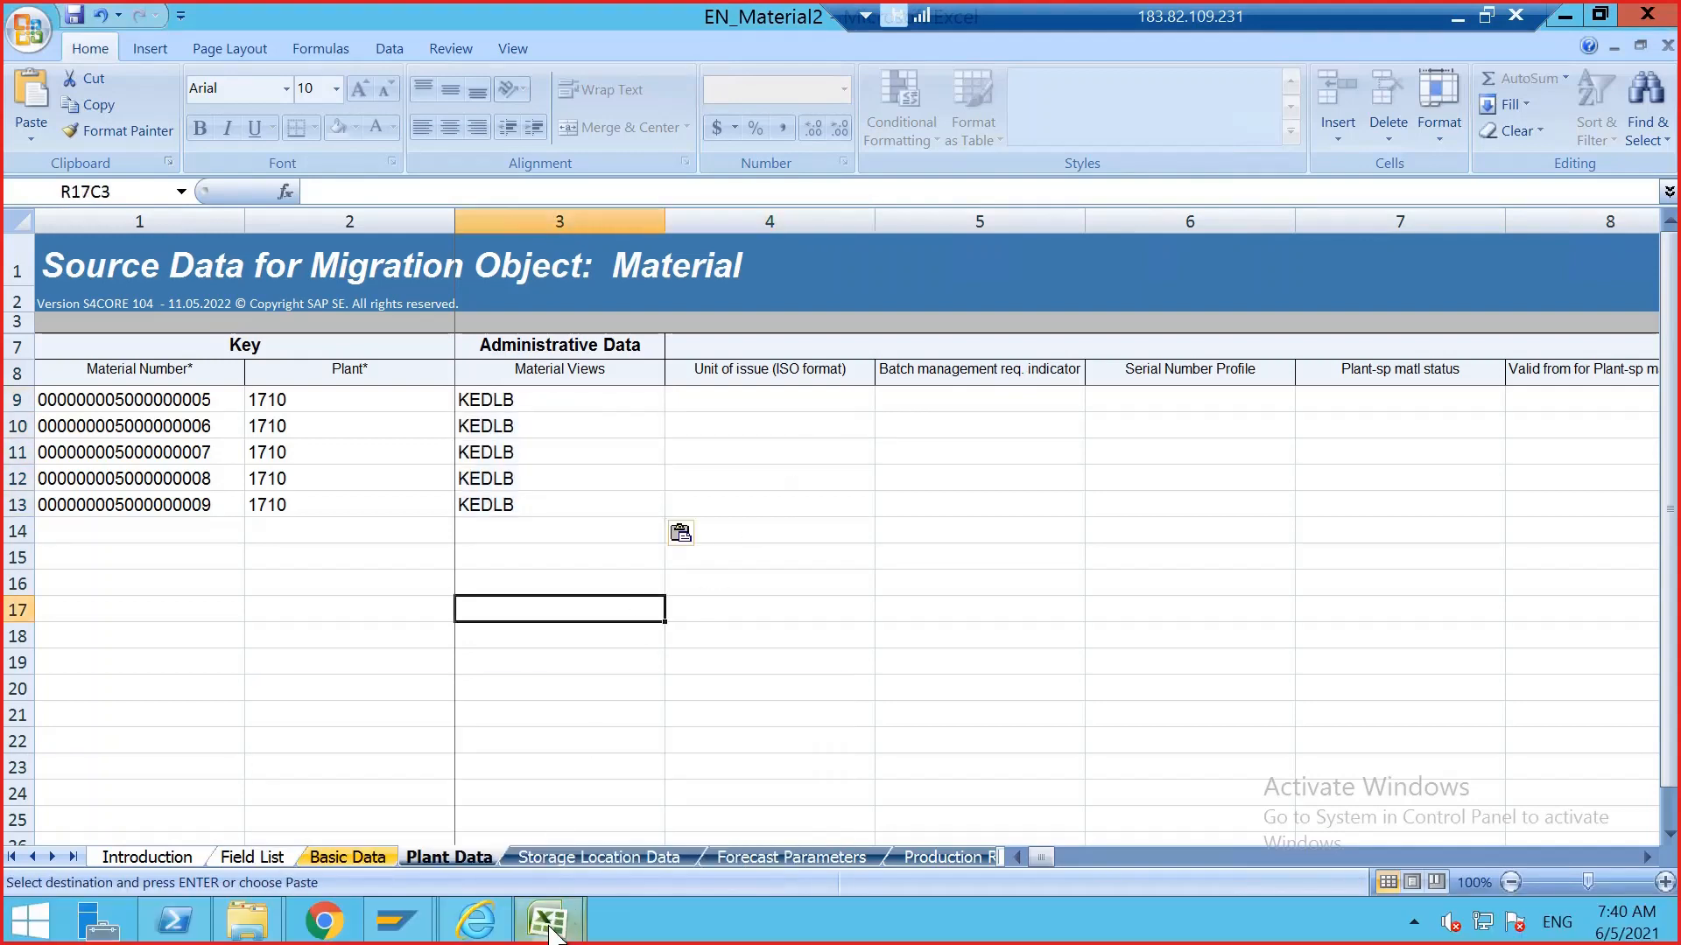
# - Copy the 01 entries for Checking Group for Availability Check, rows 9 to 13, from EN_Material's Plant Data sheet
pyautogui.moveTo(545, 915)
pyautogui.click(688, 783)
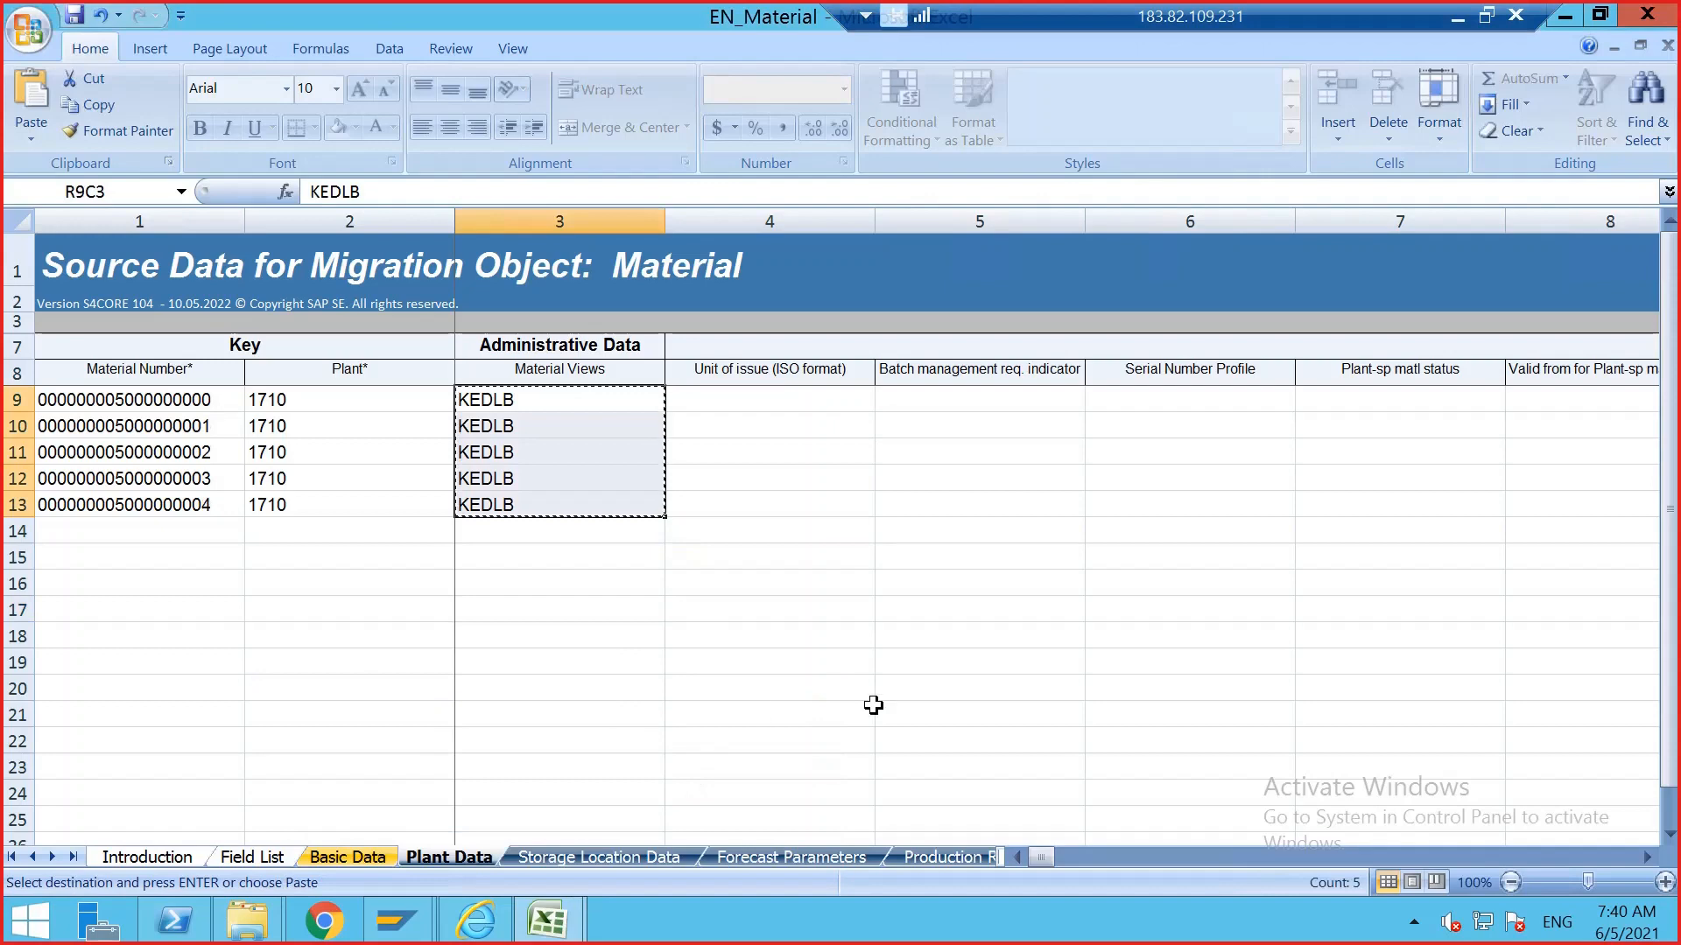
pyautogui.click(1648, 857)
pyautogui.click(1648, 857)
pyautogui.click(1648, 857)
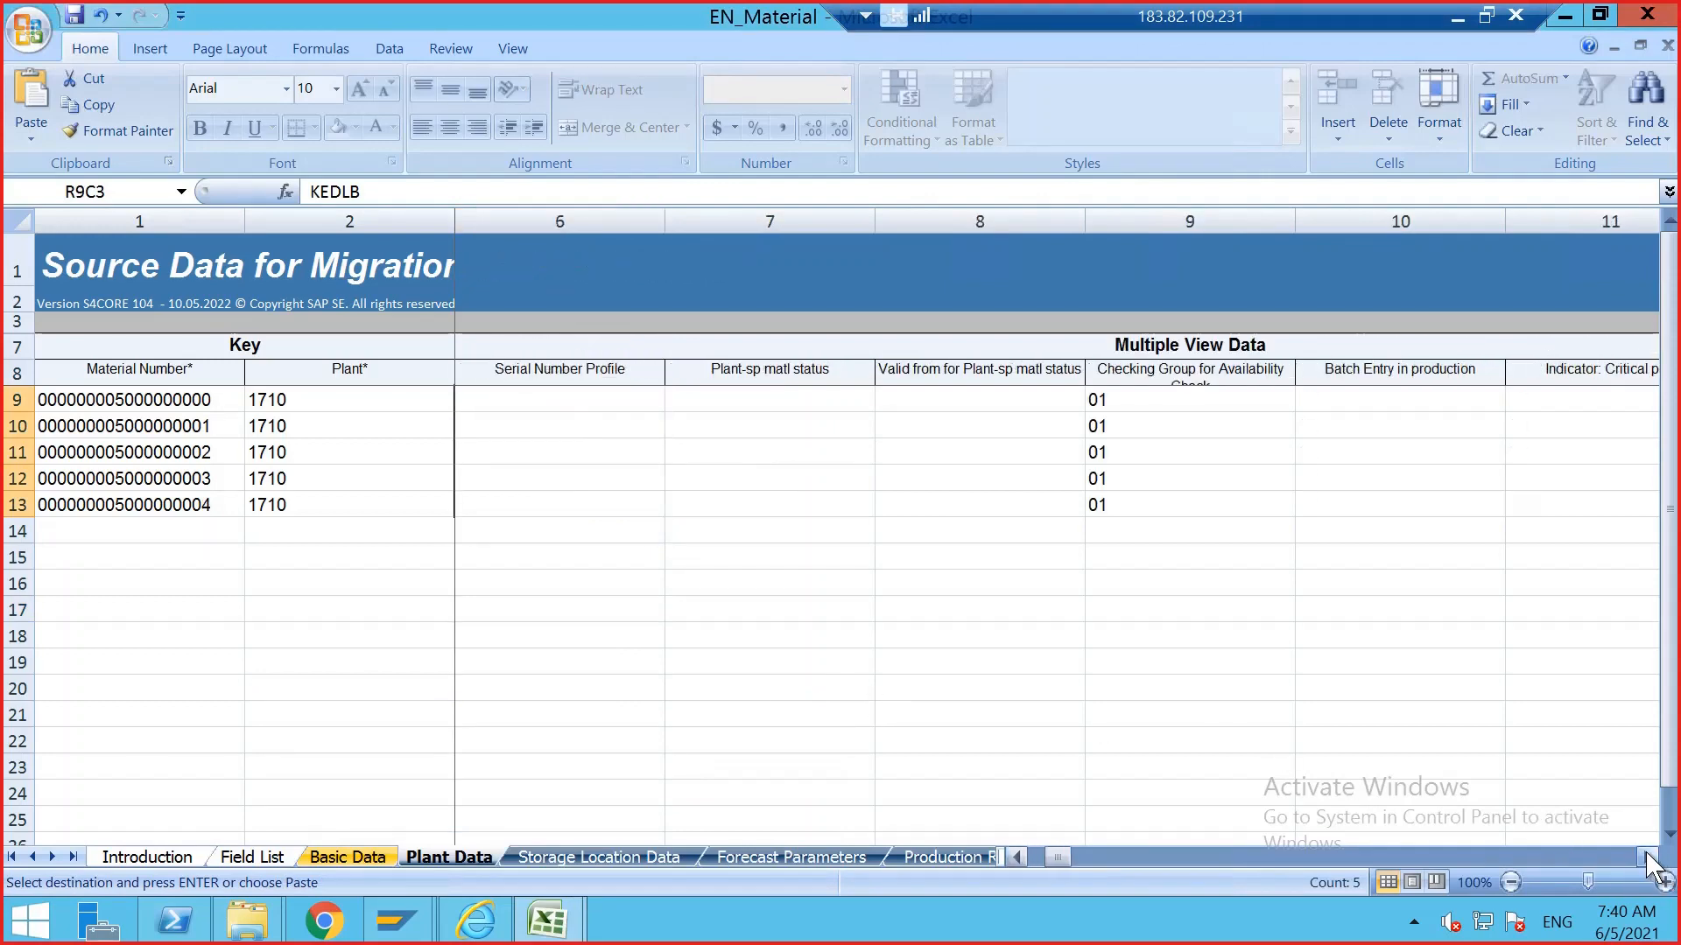
pyautogui.click(1647, 857)
pyautogui.click(968, 473)
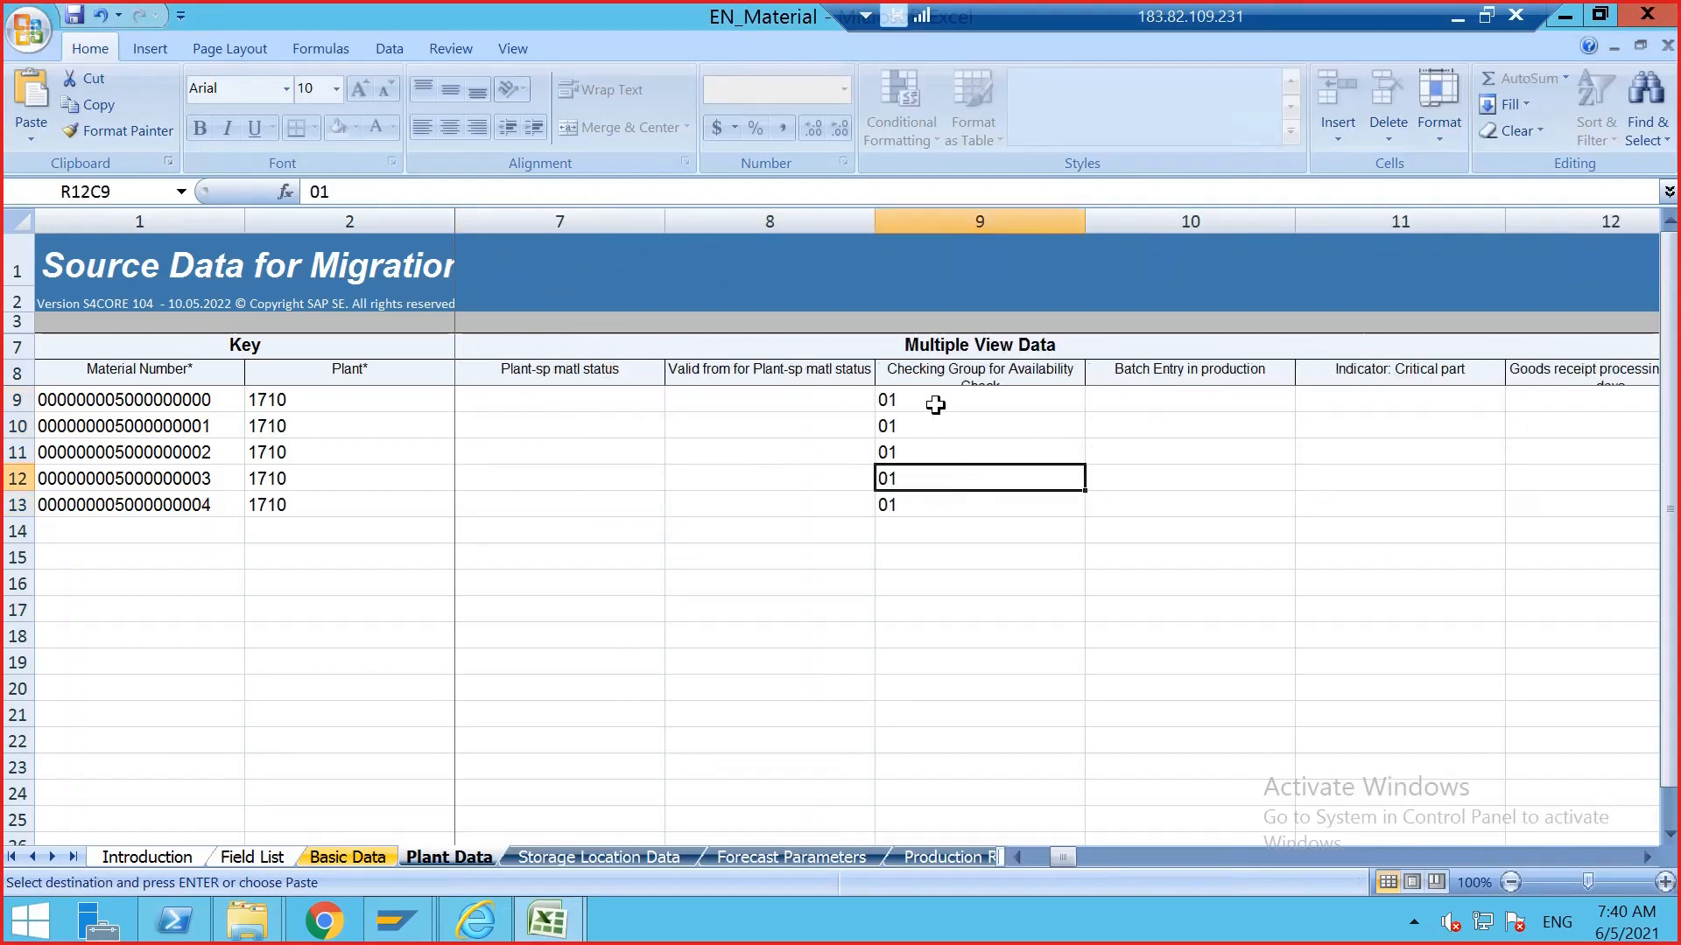
pyautogui.moveTo(935, 405); pyautogui.dragTo(927, 491)
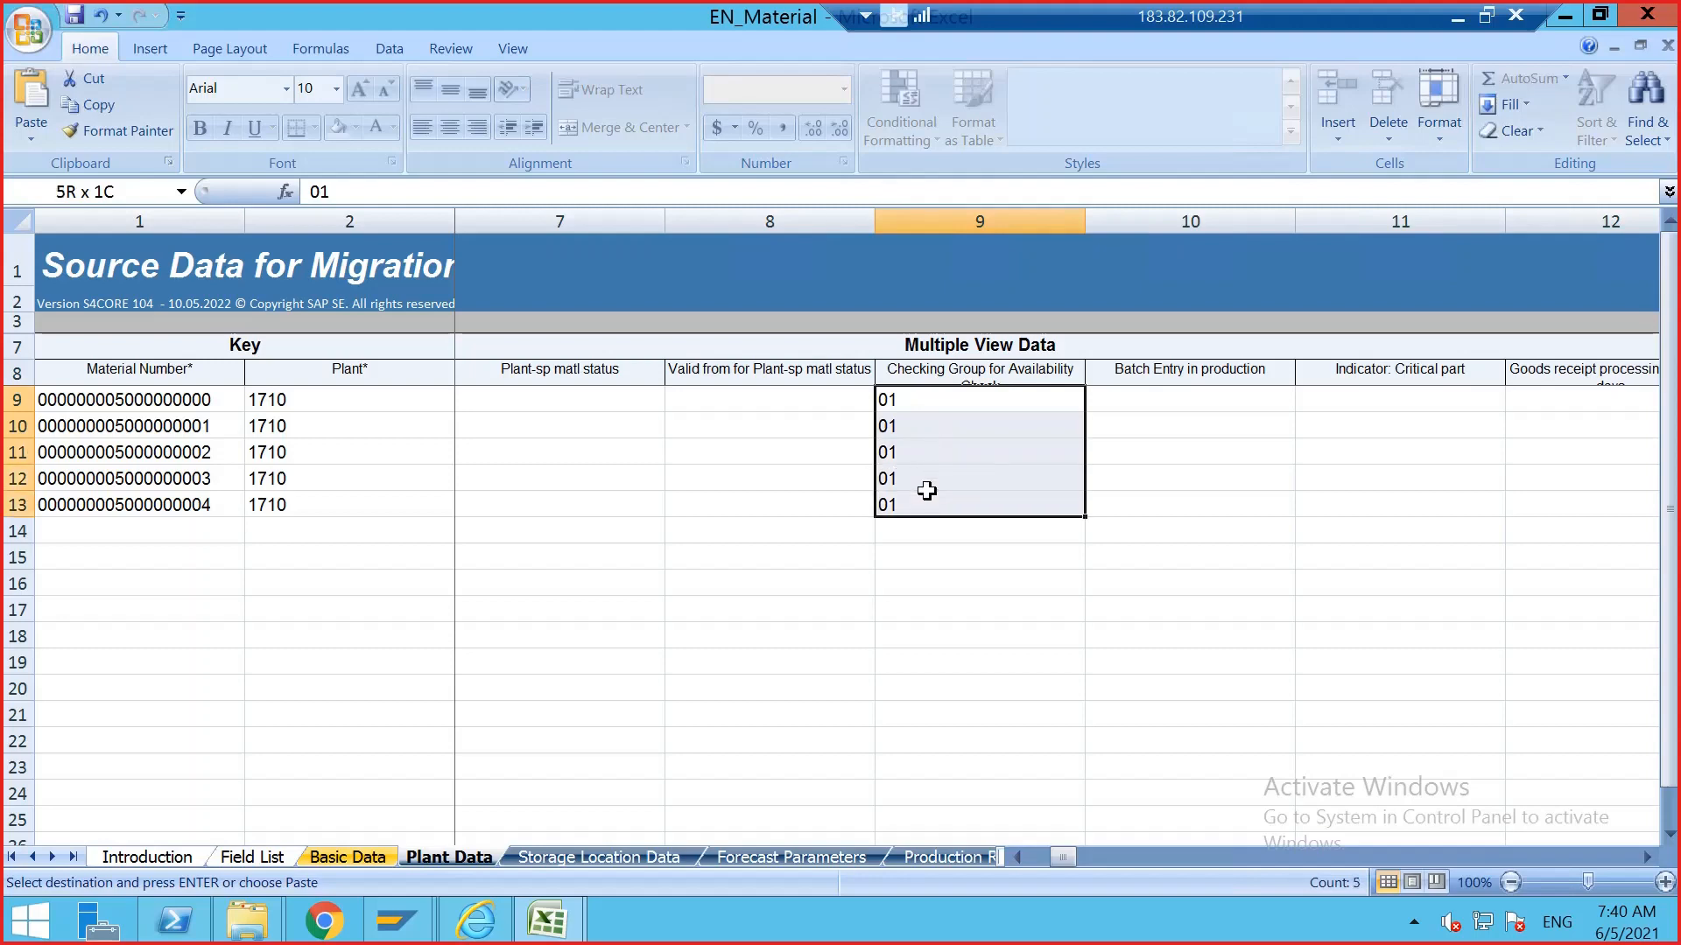
pyautogui.click(927, 493)
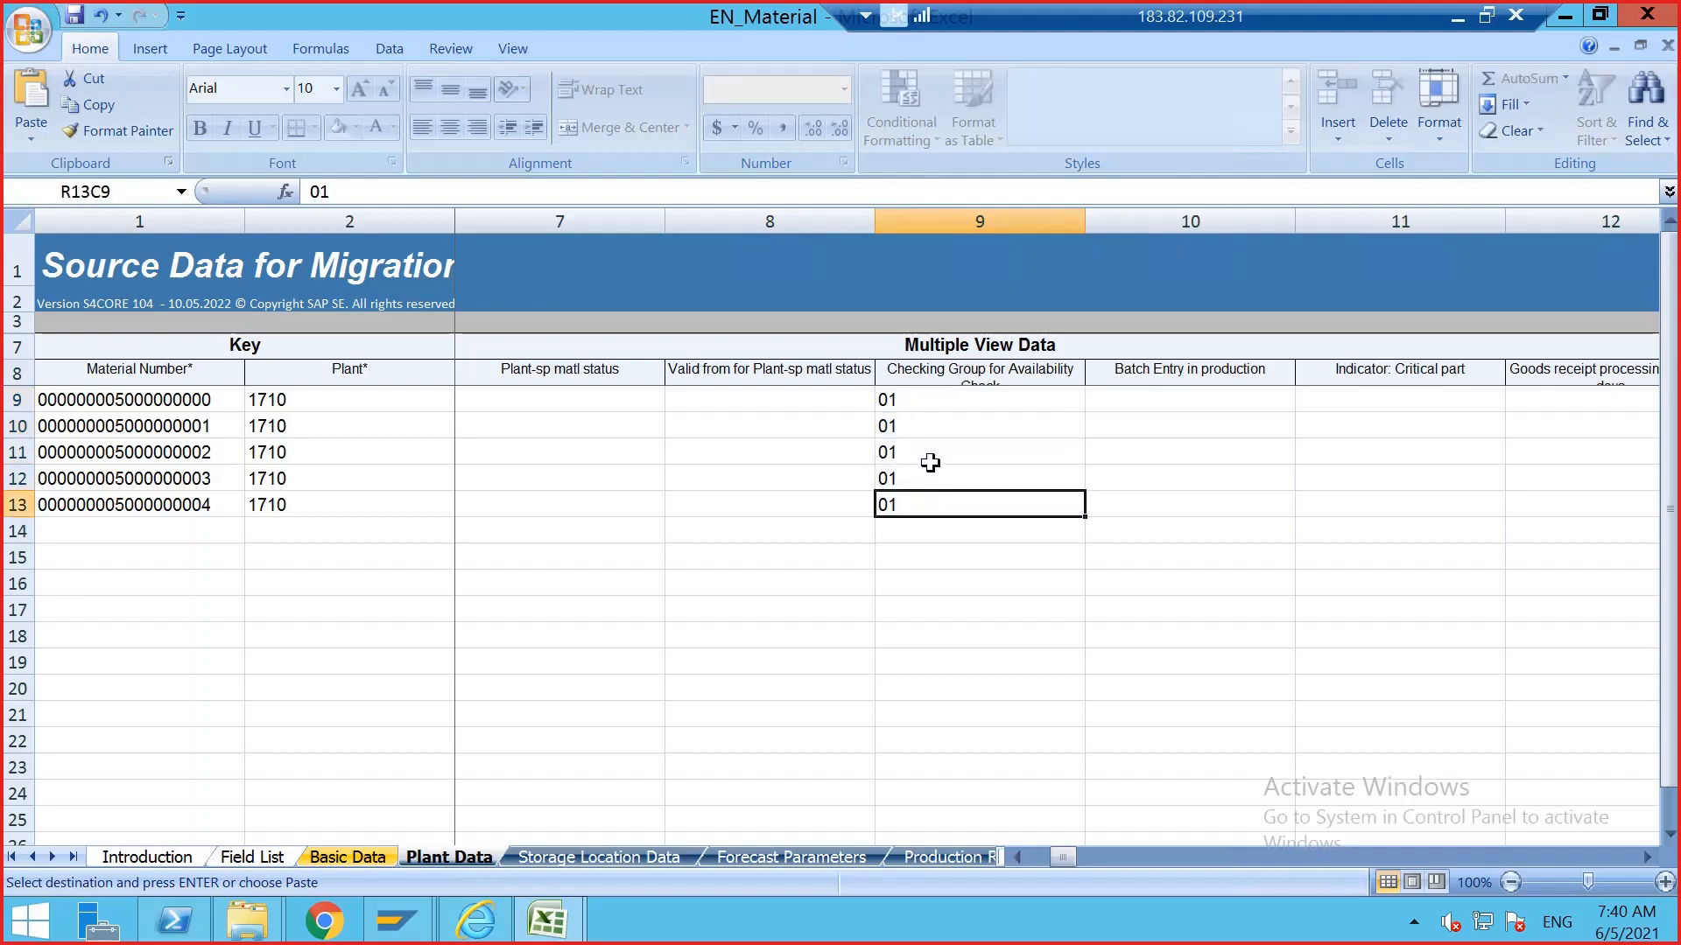
pyautogui.moveTo(941, 402); pyautogui.dragTo(934, 506)
pyautogui.hotkey('ctrl', 'c')
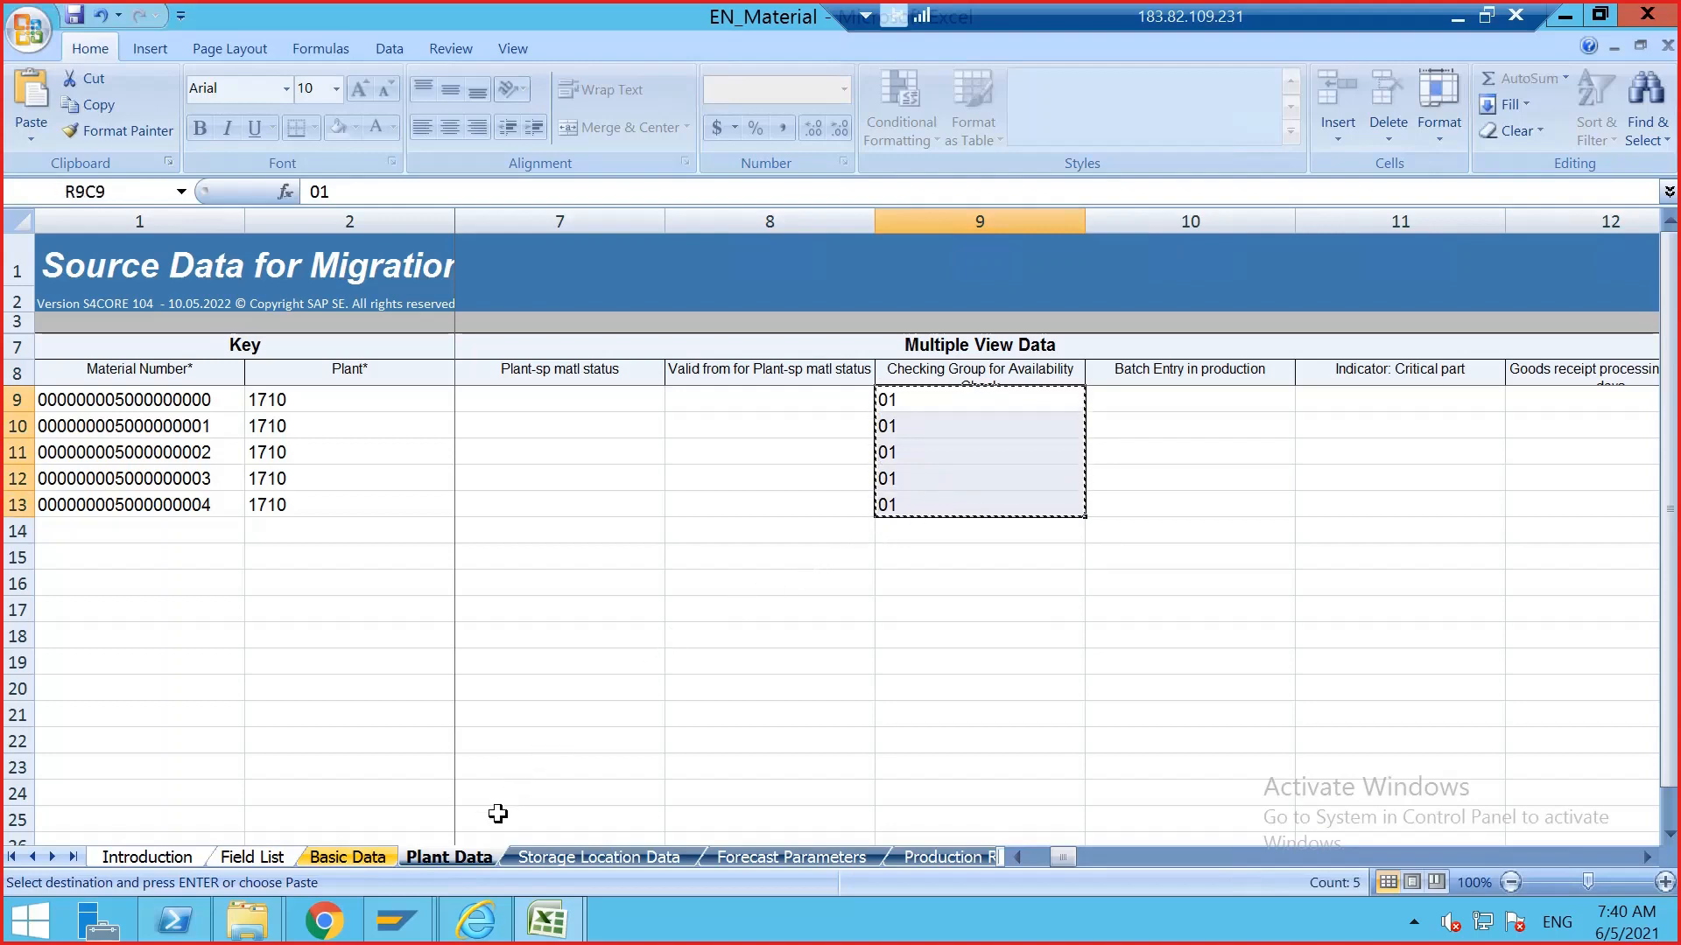
# - Paste the copied 01 entries into rows 9 to 13 of the Checking Group for Availability Check column in EN_Material2's Plant Data sheet
pyautogui.moveTo(567, 930)
pyautogui.click(461, 840)
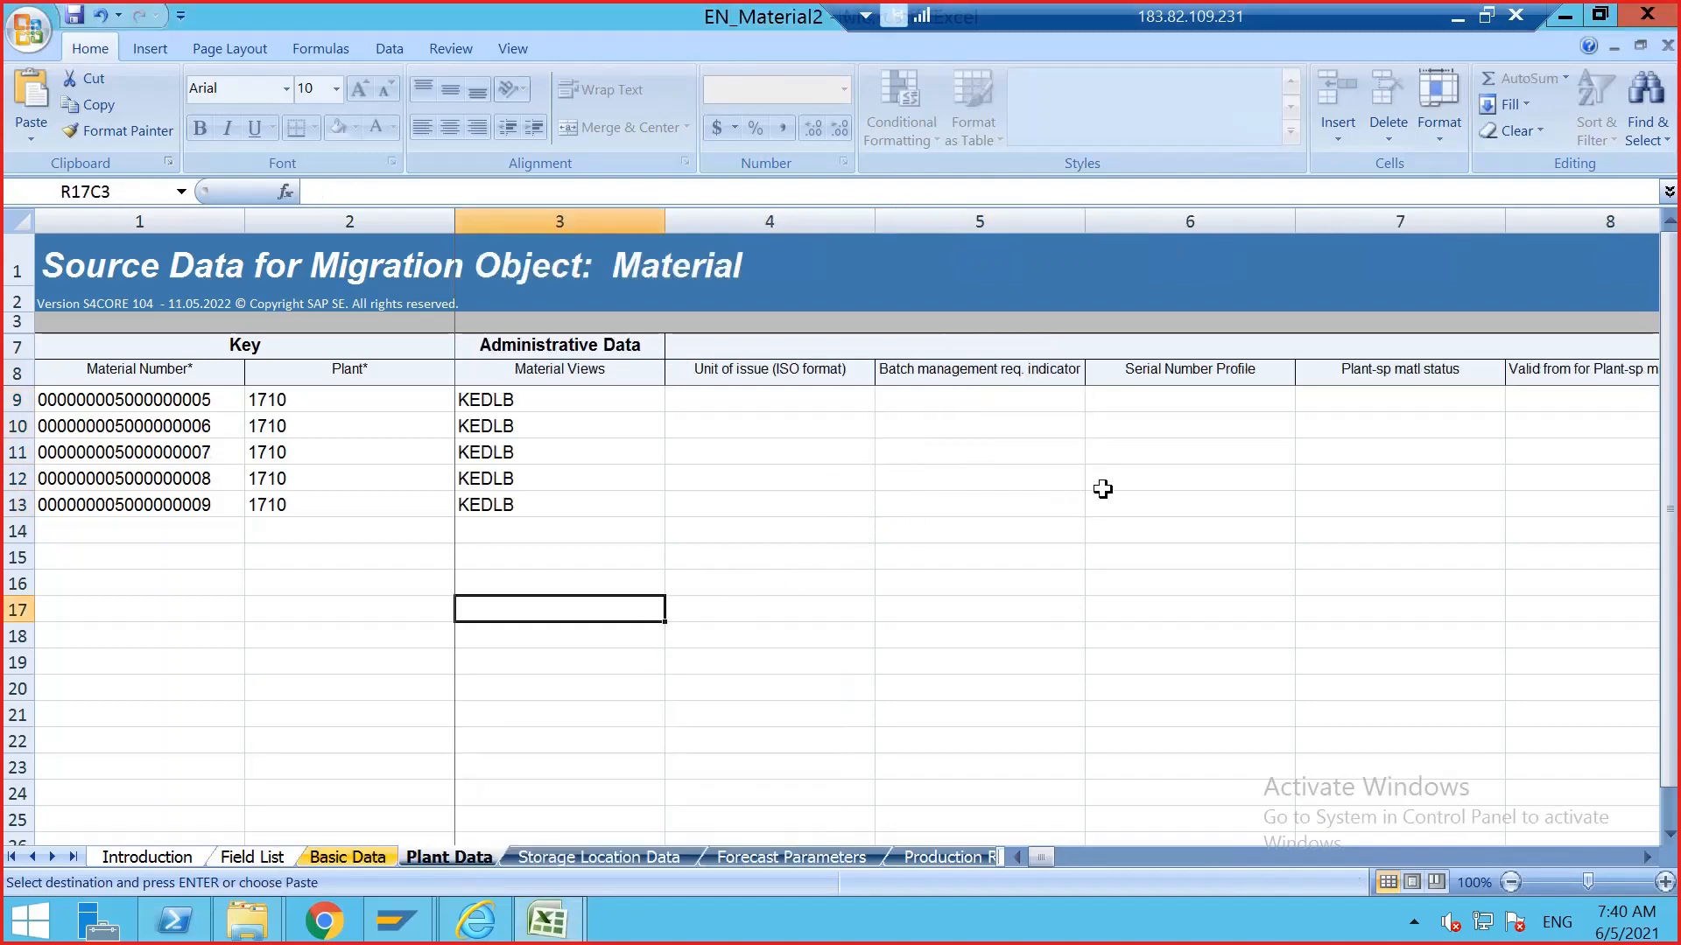
pyautogui.moveTo(1103, 490); pyautogui.dragTo(1106, 496)
pyautogui.click(1649, 858)
pyautogui.click(1648, 858)
pyautogui.click(1648, 858)
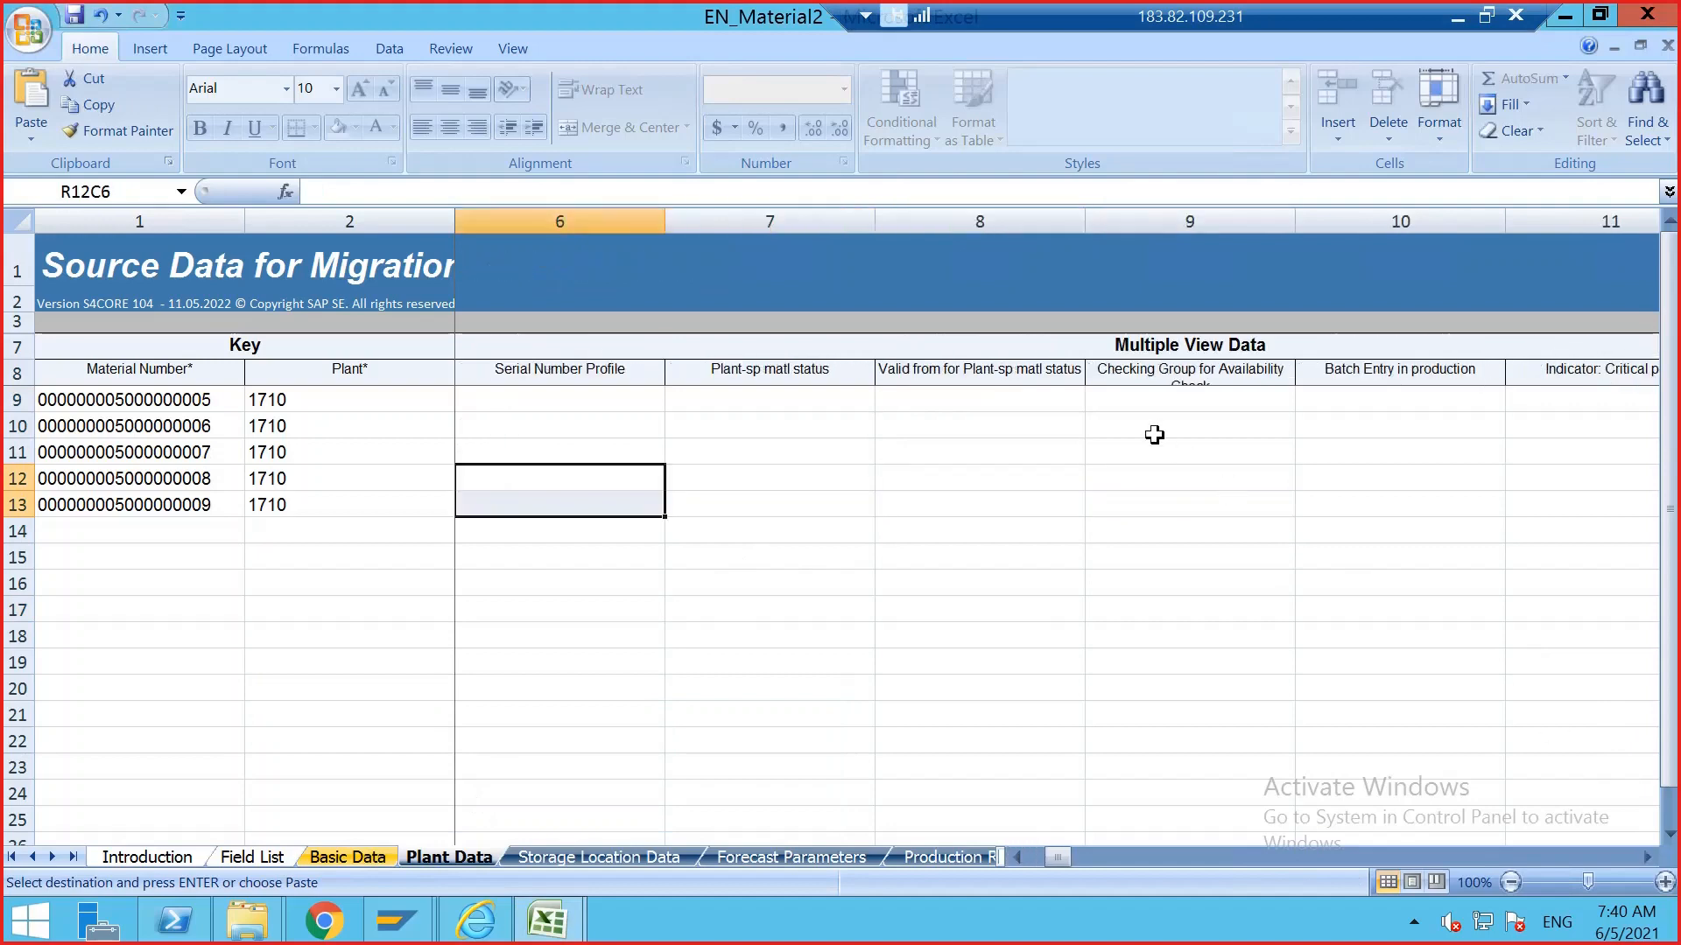
pyautogui.click(1126, 416)
pyautogui.click(1137, 400)
pyautogui.hotkey('ctrl', 'v')
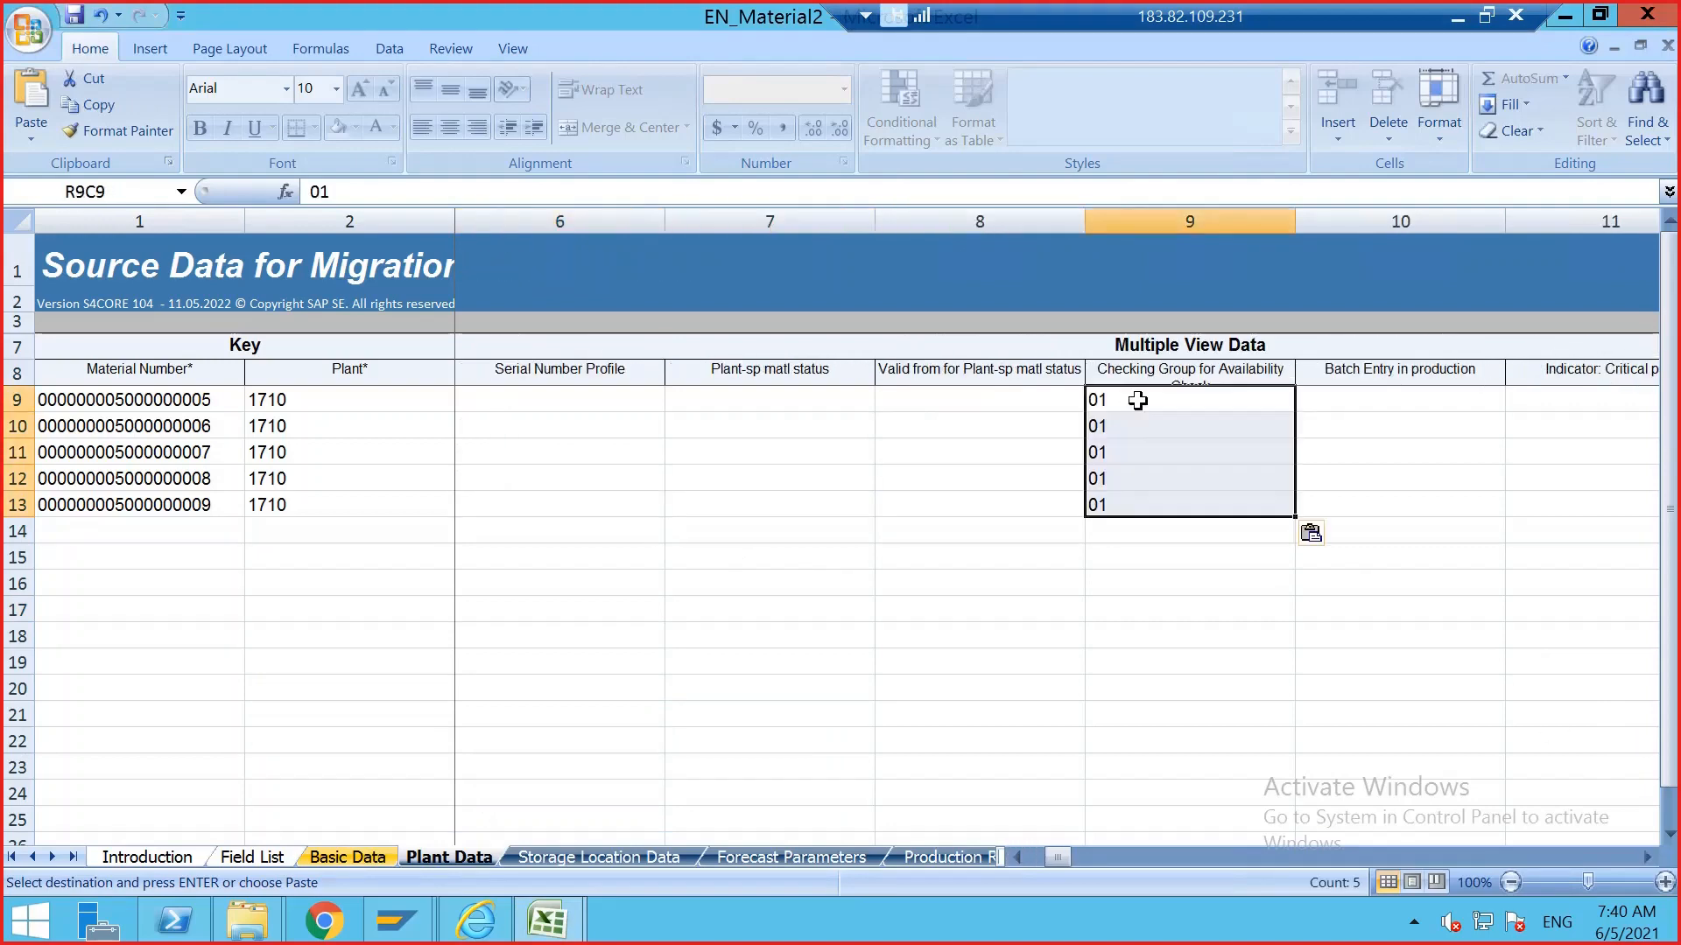
pyautogui.click(1082, 597)
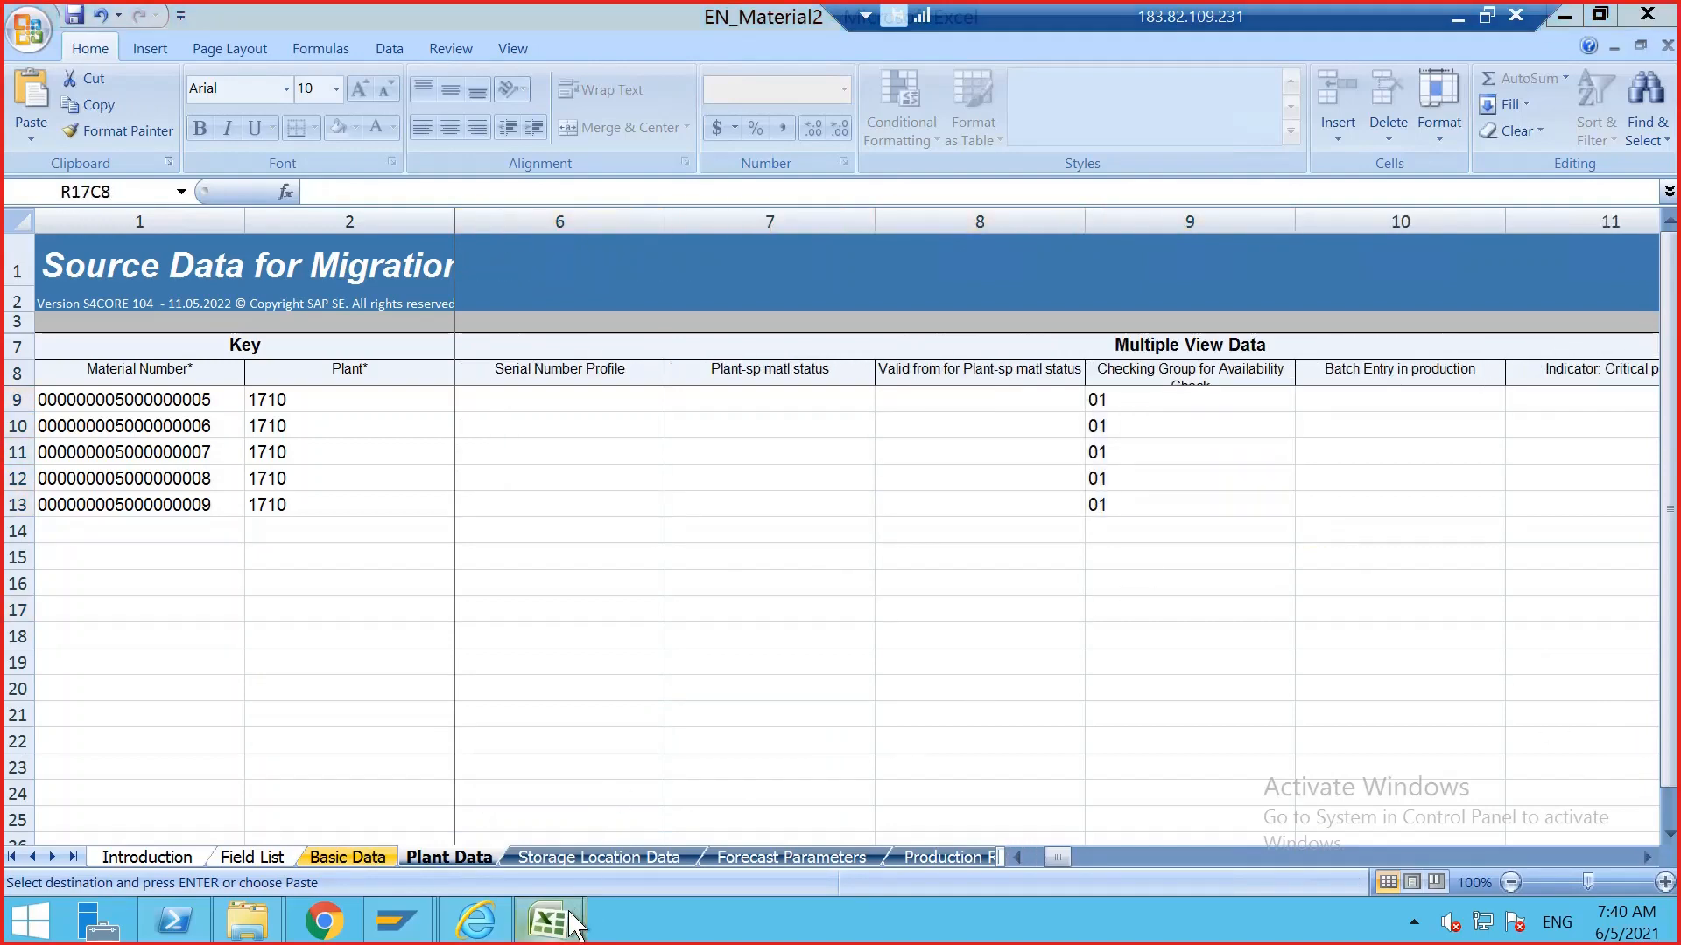
# - Copy the PD entries in rows 9 to 13 of the MRP Type column in EN_Material's Plant Data sheet
pyautogui.moveTo(549, 921)
pyautogui.click(724, 816)
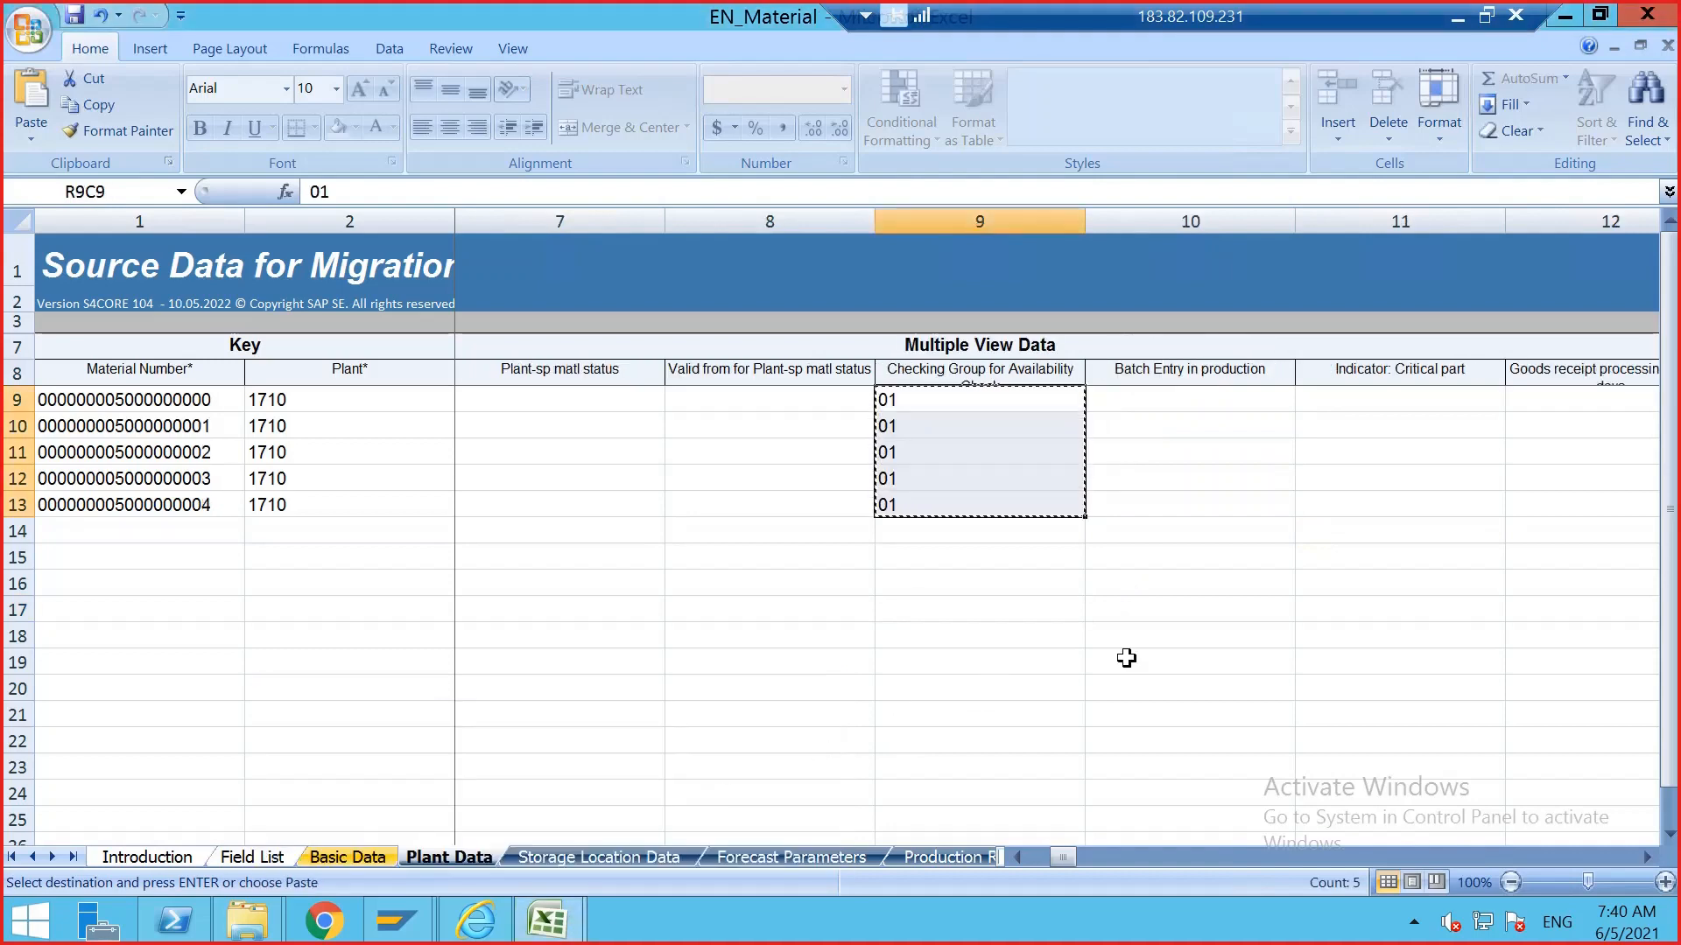
pyautogui.click(1646, 858)
pyautogui.click(1647, 862)
pyautogui.click(1647, 862)
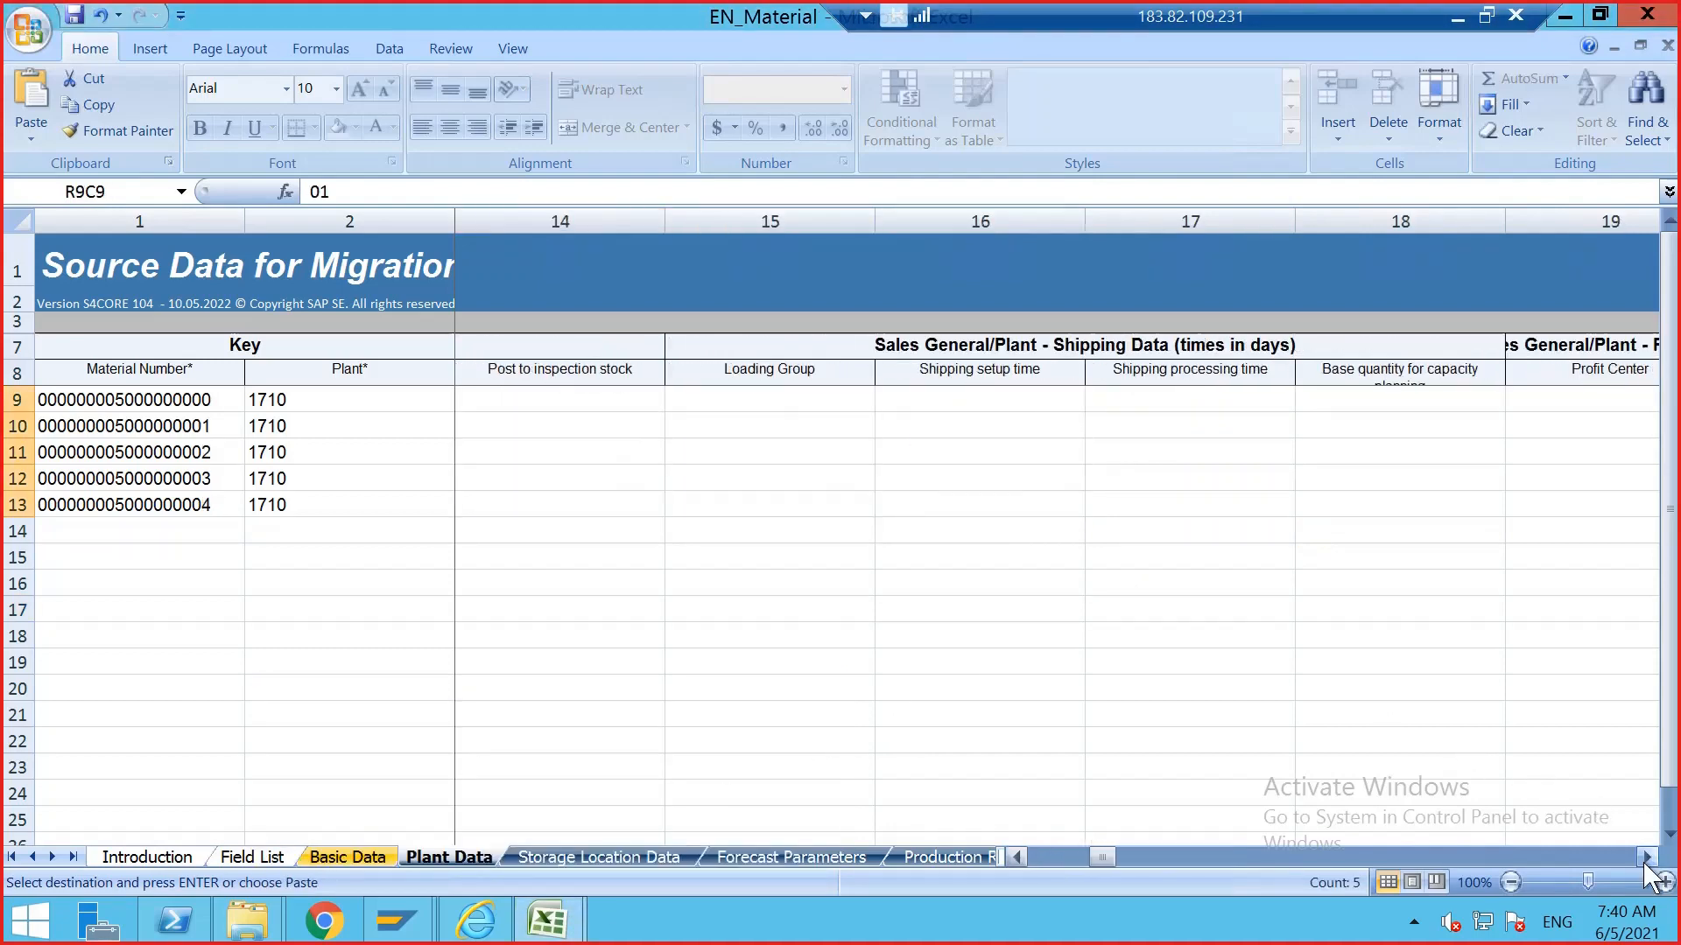
pyautogui.click(1647, 862)
pyautogui.click(1646, 861)
pyautogui.click(1647, 861)
pyautogui.click(1647, 862)
pyautogui.click(1647, 861)
pyautogui.click(1647, 859)
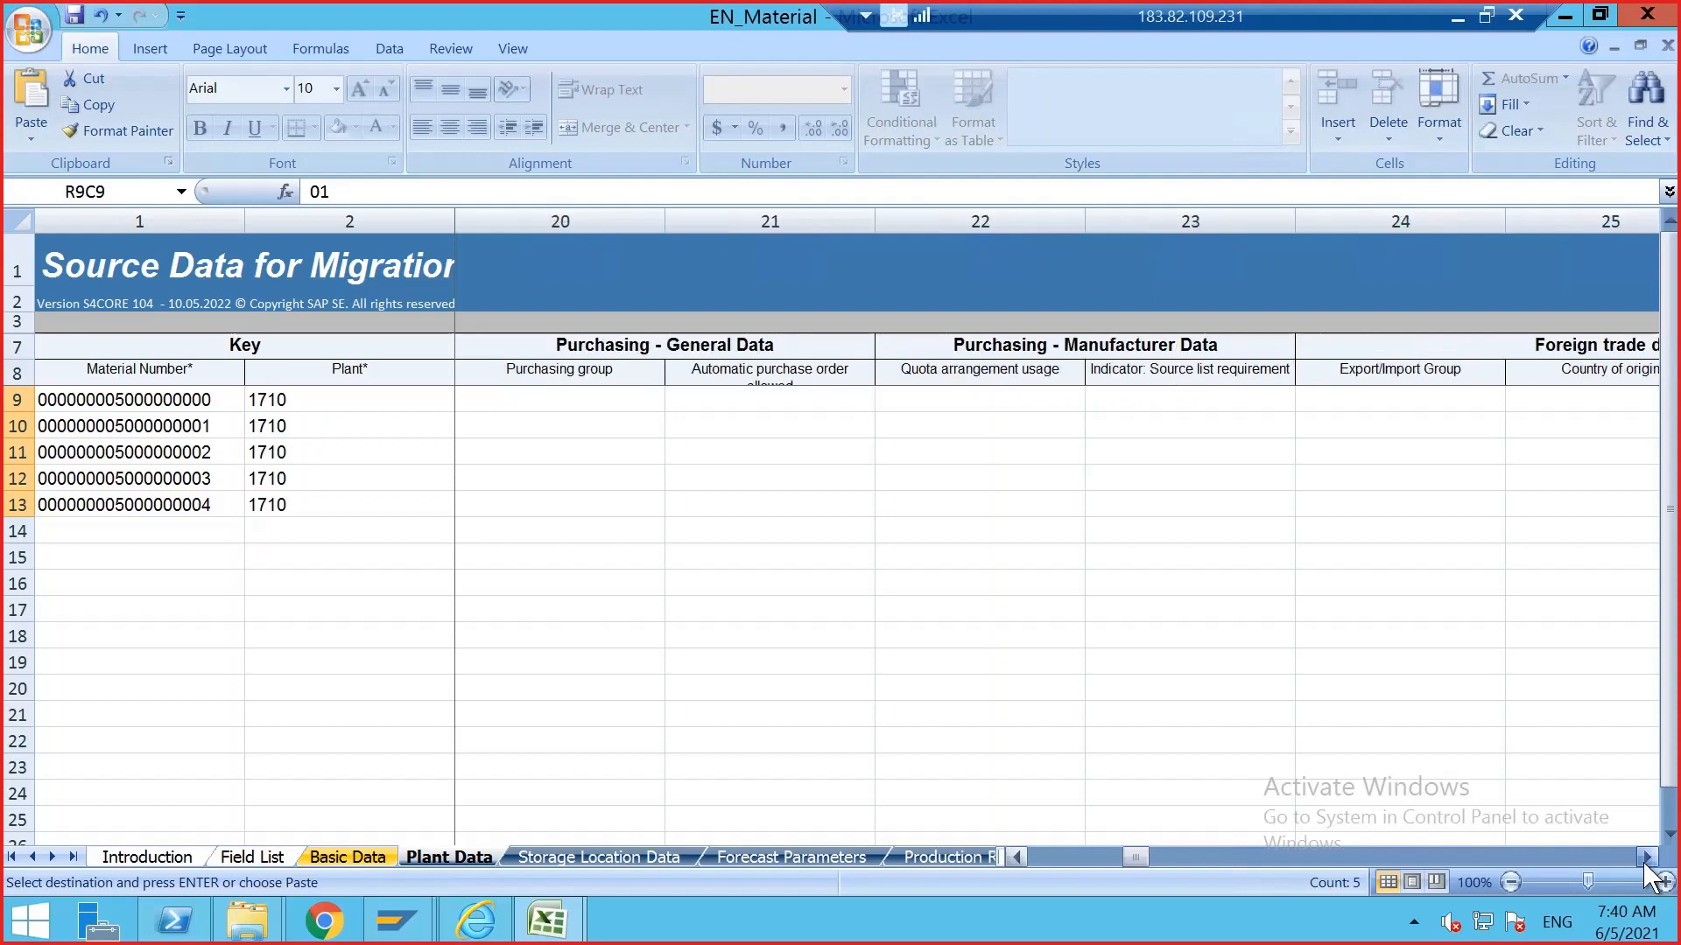
pyautogui.click(1647, 859)
pyautogui.click(1647, 860)
pyautogui.click(1646, 860)
pyautogui.click(1647, 860)
pyautogui.click(1647, 859)
pyautogui.click(1646, 860)
pyautogui.click(1646, 860)
pyautogui.click(1646, 859)
pyautogui.click(1646, 859)
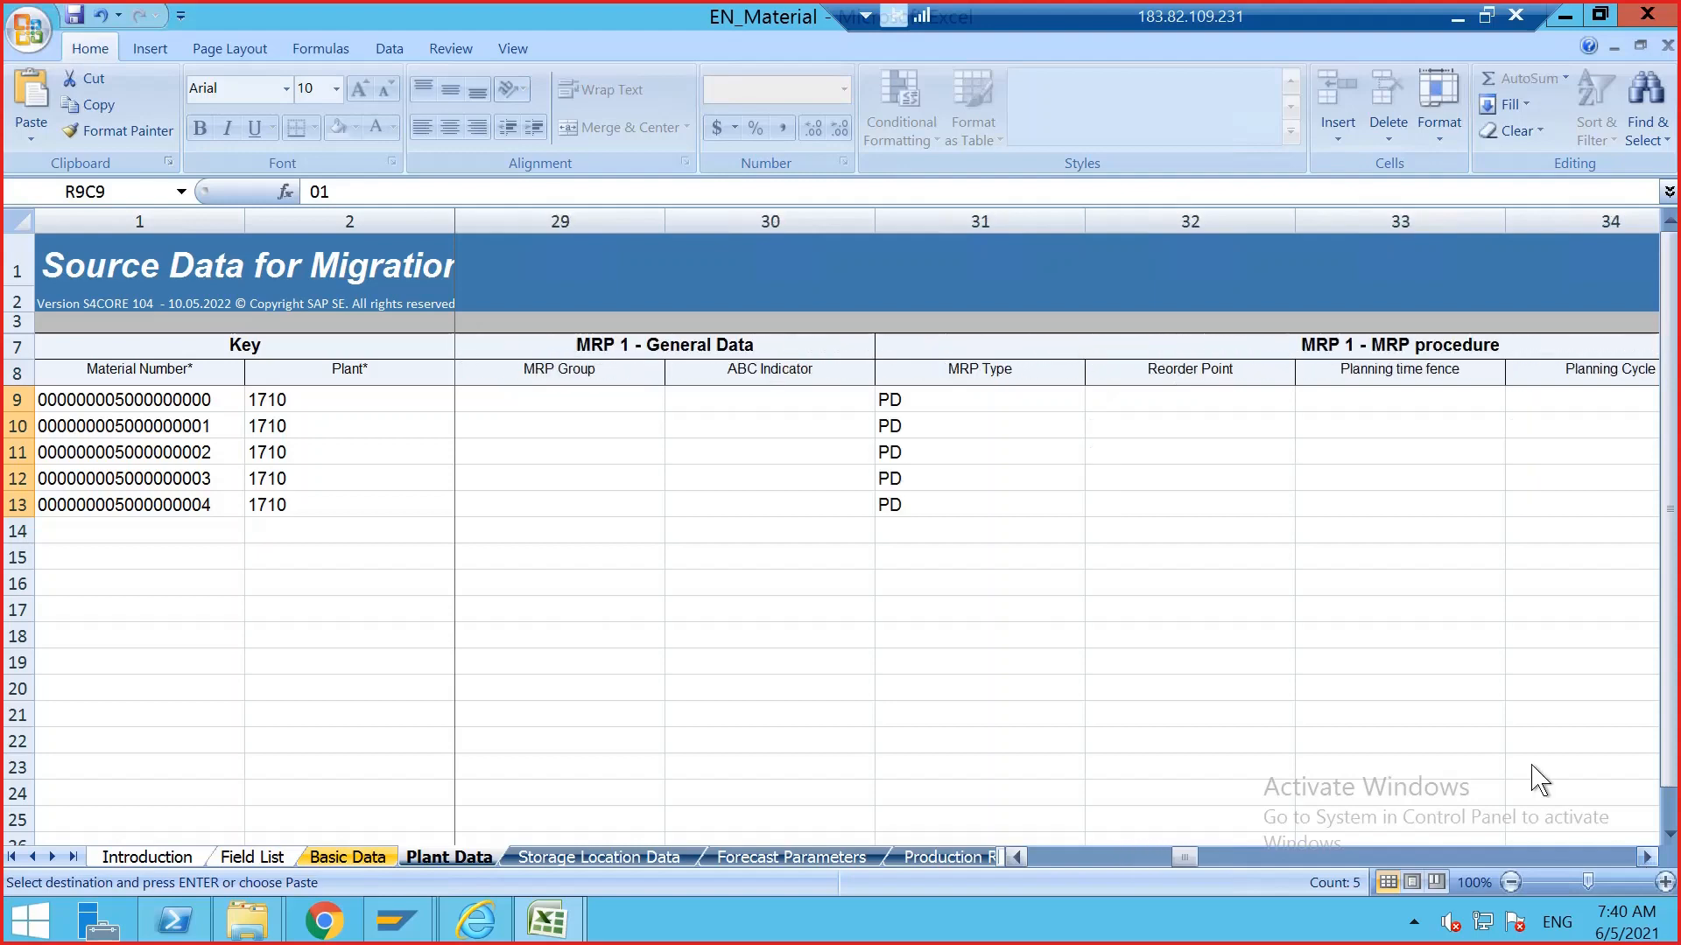
pyautogui.moveTo(946, 396); pyautogui.dragTo(926, 503)
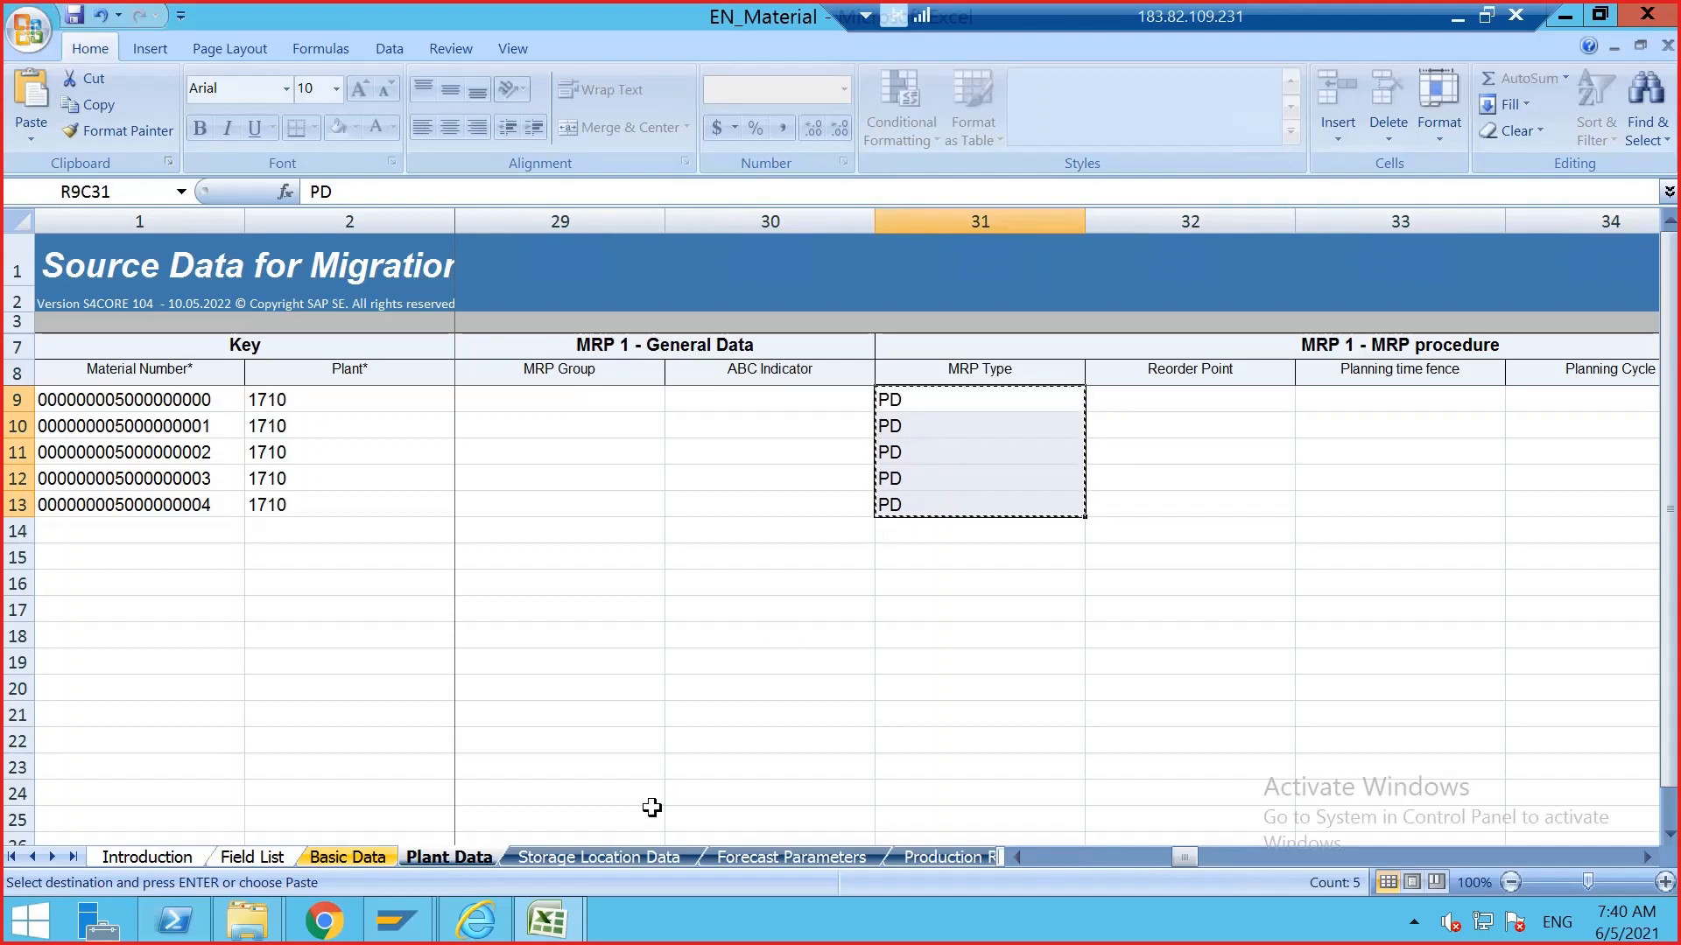
# - Paste the PD entries into rows 9 to 13 of the MRP Type column in EN_Material2's Plant Data sheet
pyautogui.click(548, 919)
pyautogui.click(491, 810)
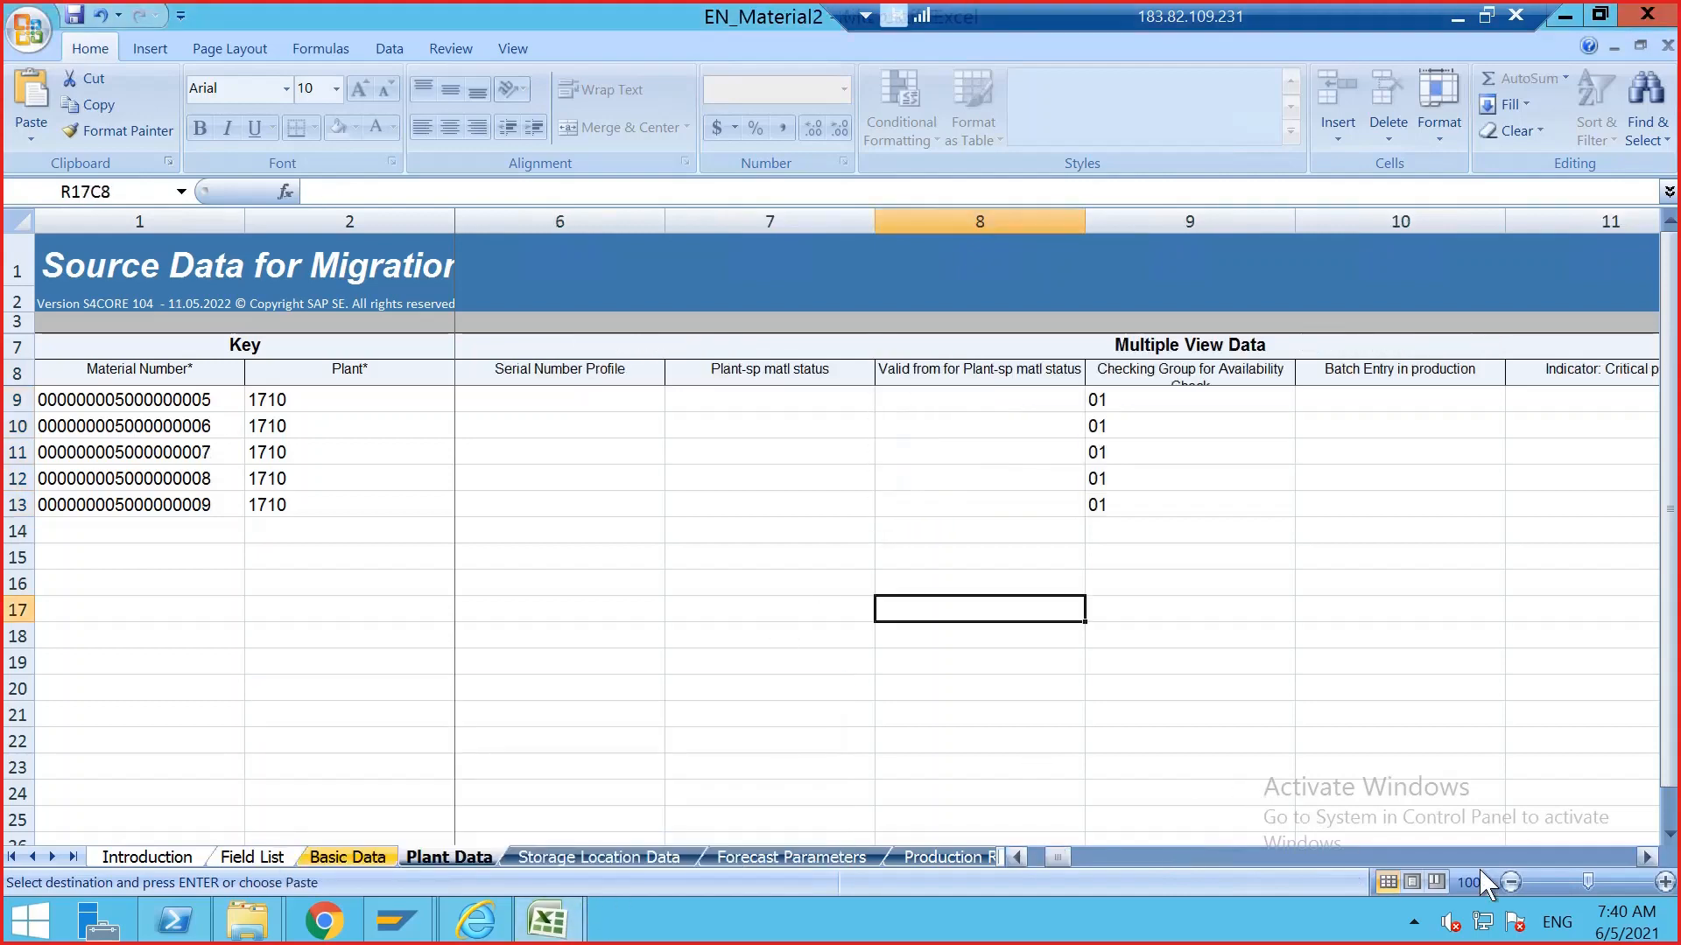
pyautogui.moveTo(1645, 859); pyautogui.dragTo(1646, 859)
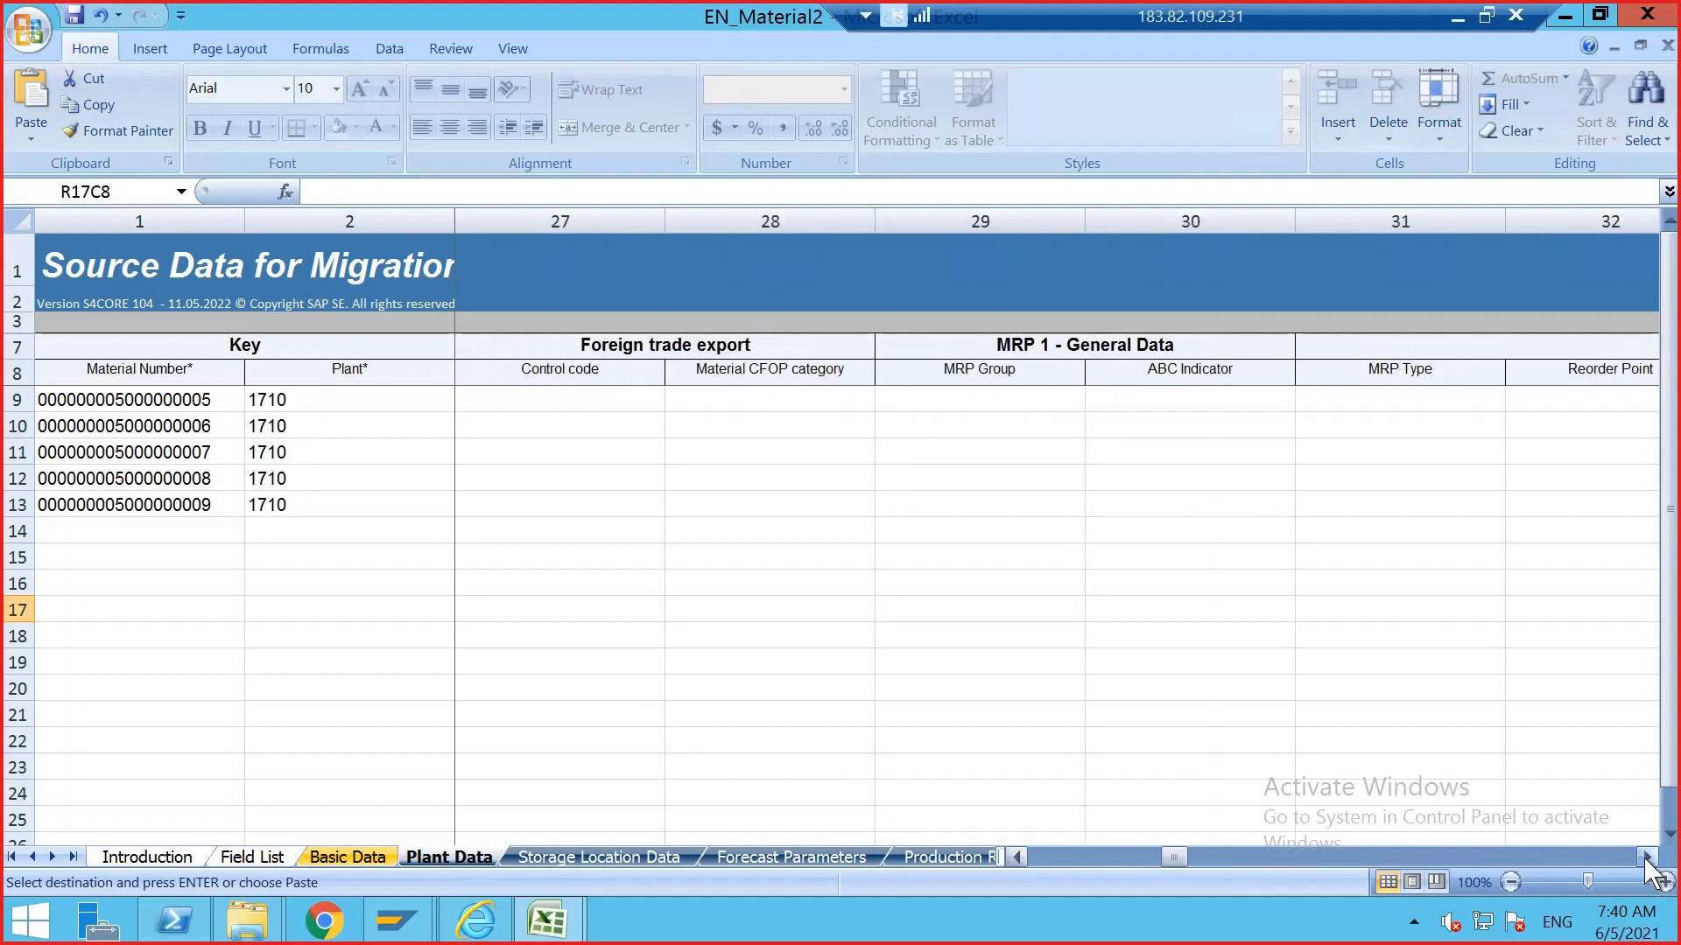
pyautogui.click(1380, 399)
pyautogui.hotkey('ctrl', 'v')
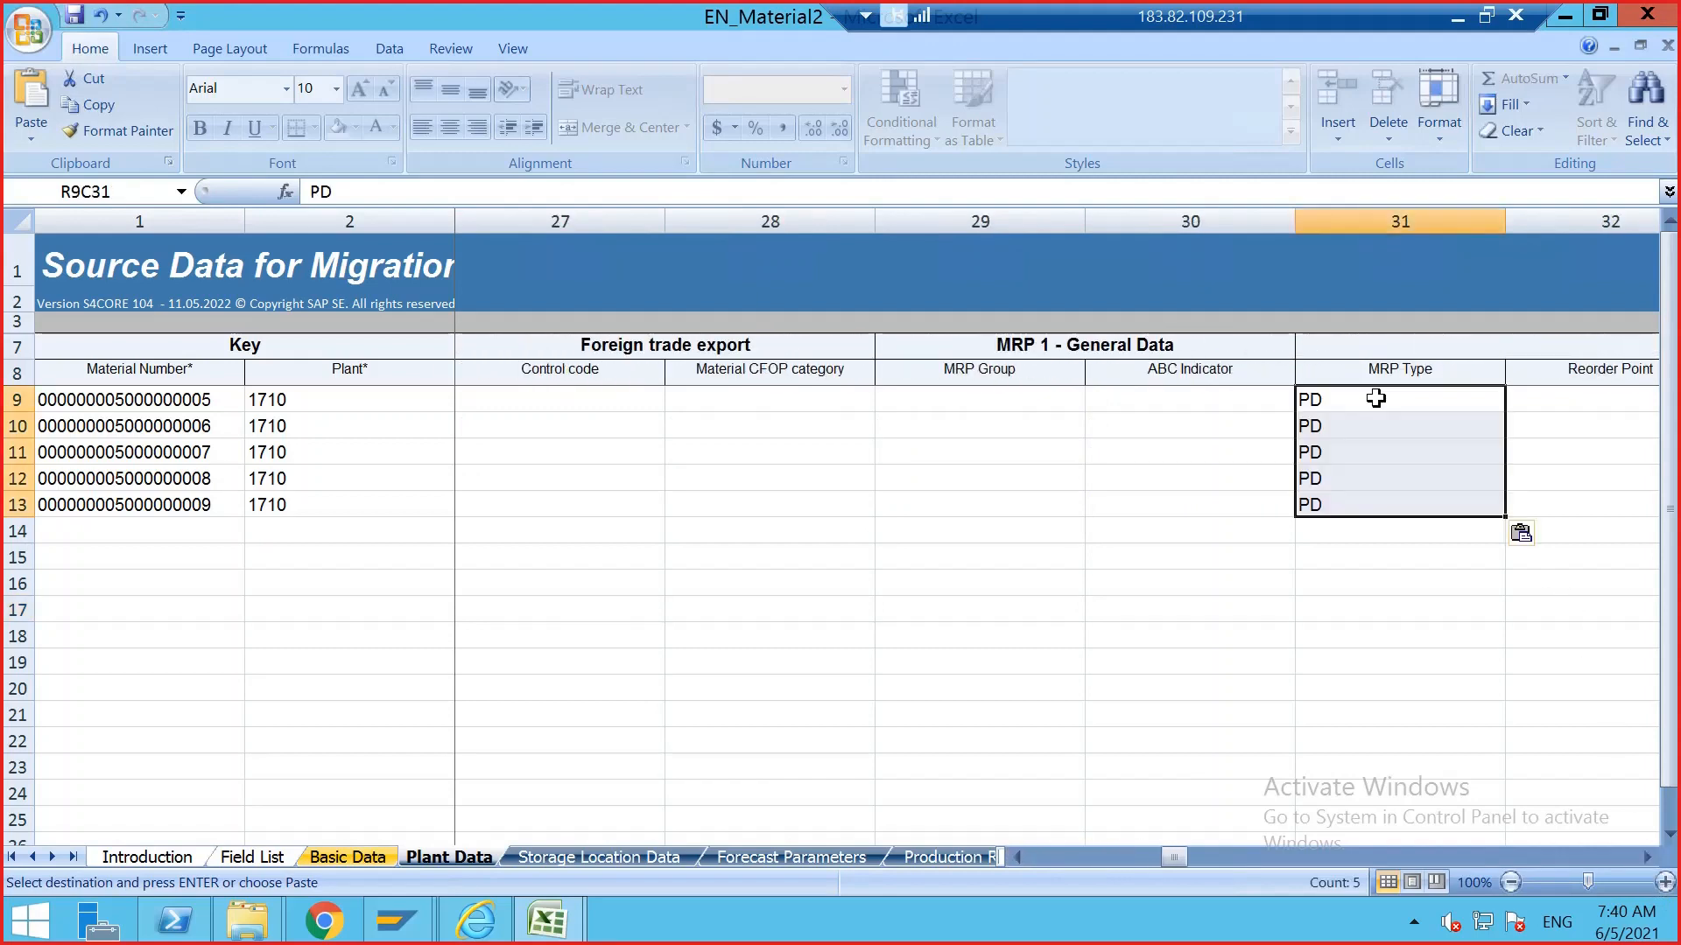
pyautogui.click(1316, 627)
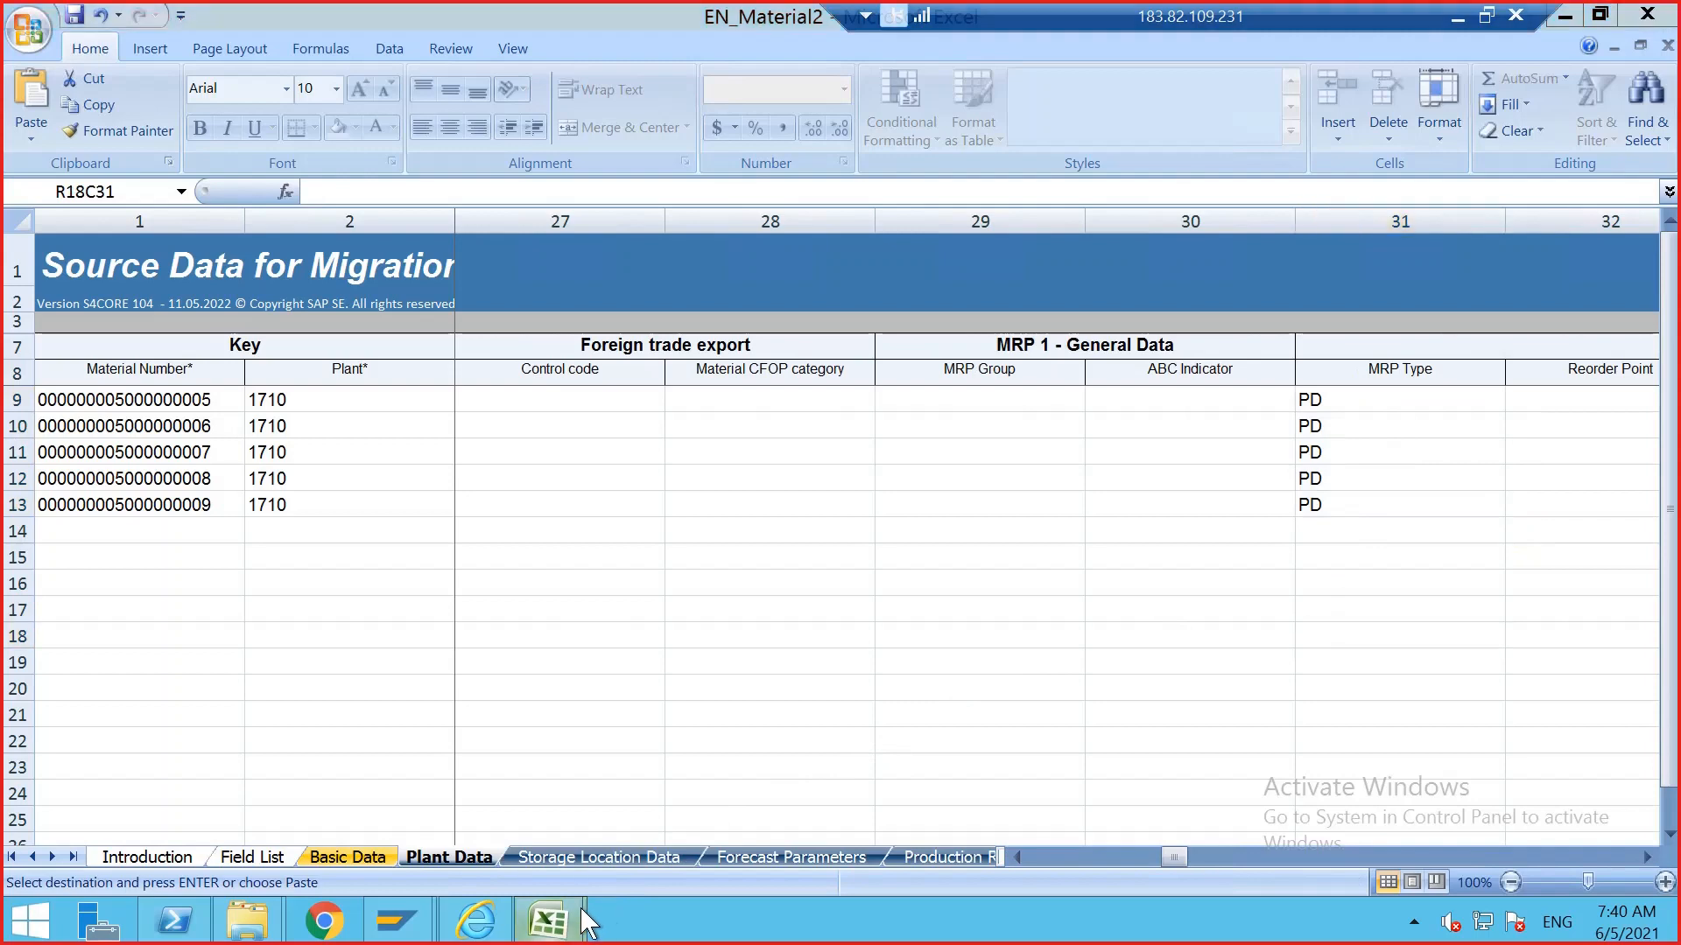
# - Copy rows 9 to 13 of EN_Material's Plant Data sheet from the MRP controller column through Planned delivery time in days
pyautogui.moveTo(548, 919)
pyautogui.click(701, 830)
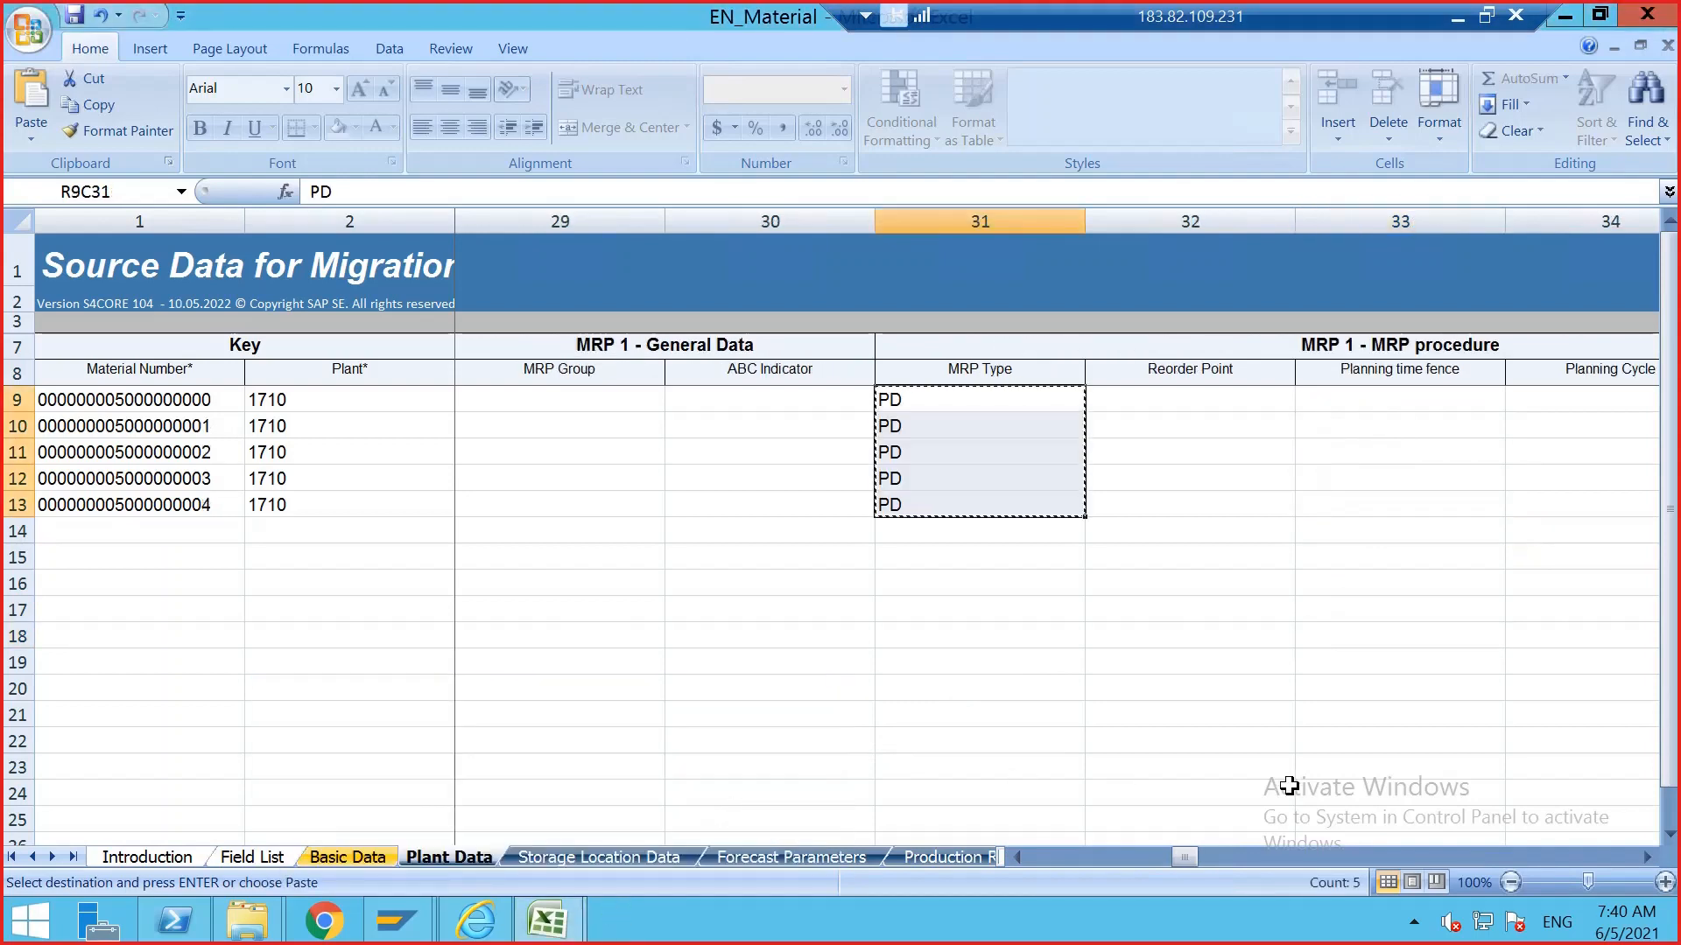
pyautogui.click(1646, 858)
pyautogui.click(1646, 859)
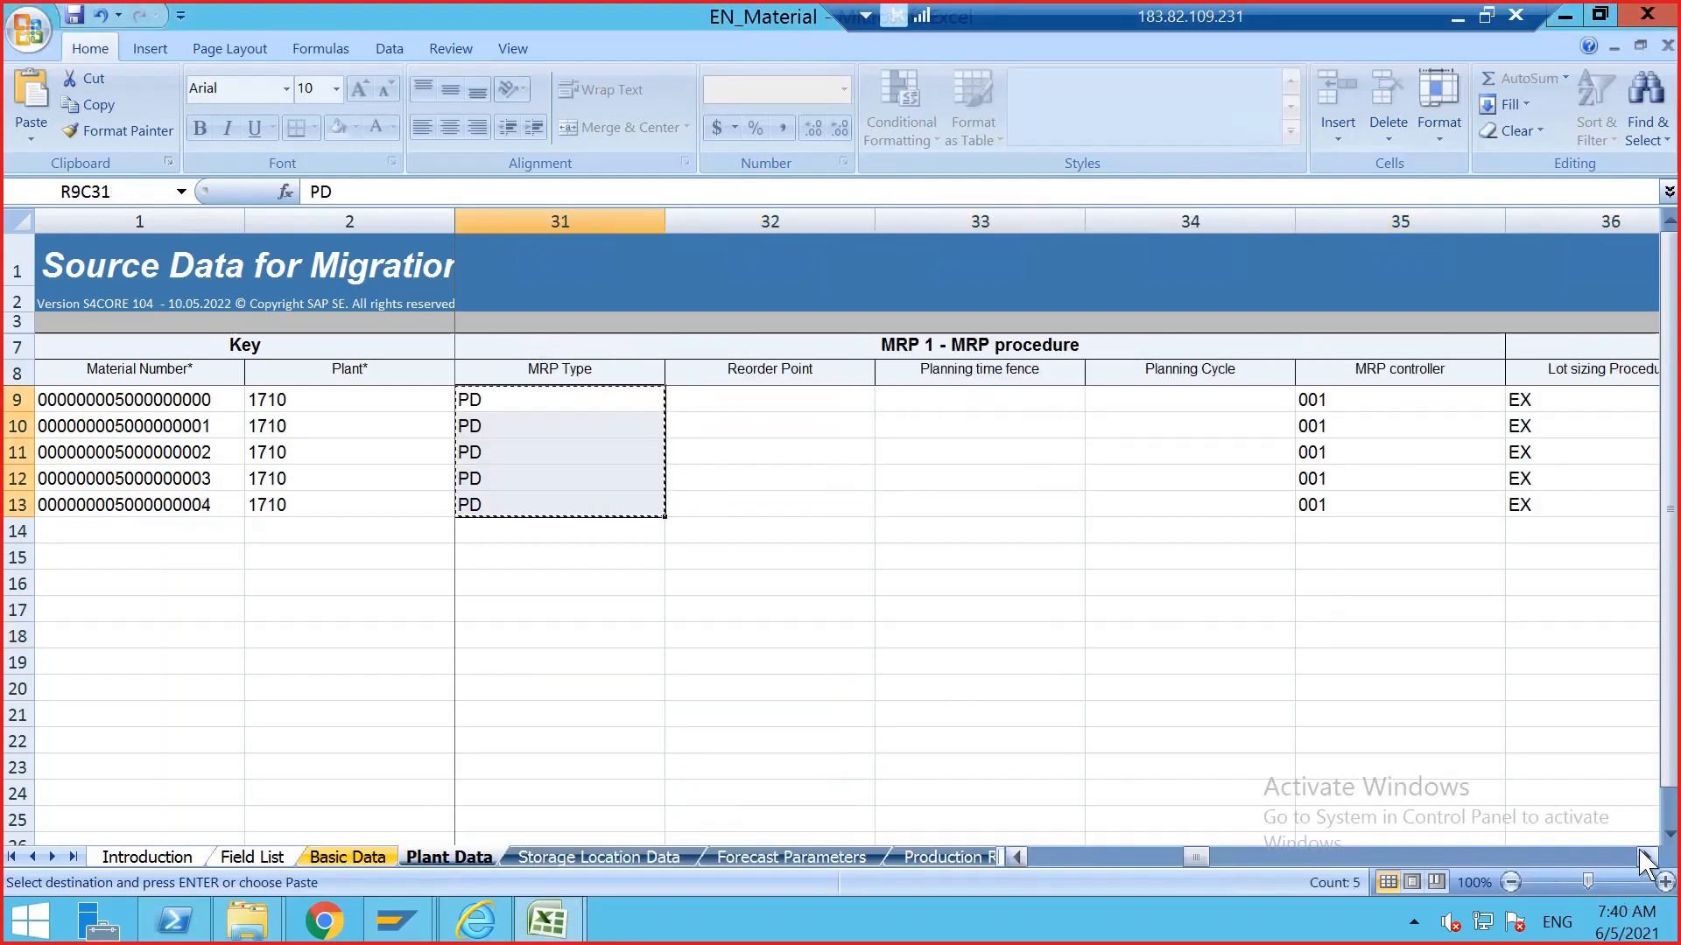
pyautogui.click(1374, 403)
pyautogui.moveTo(1391, 426); pyautogui.dragTo(1223, 498)
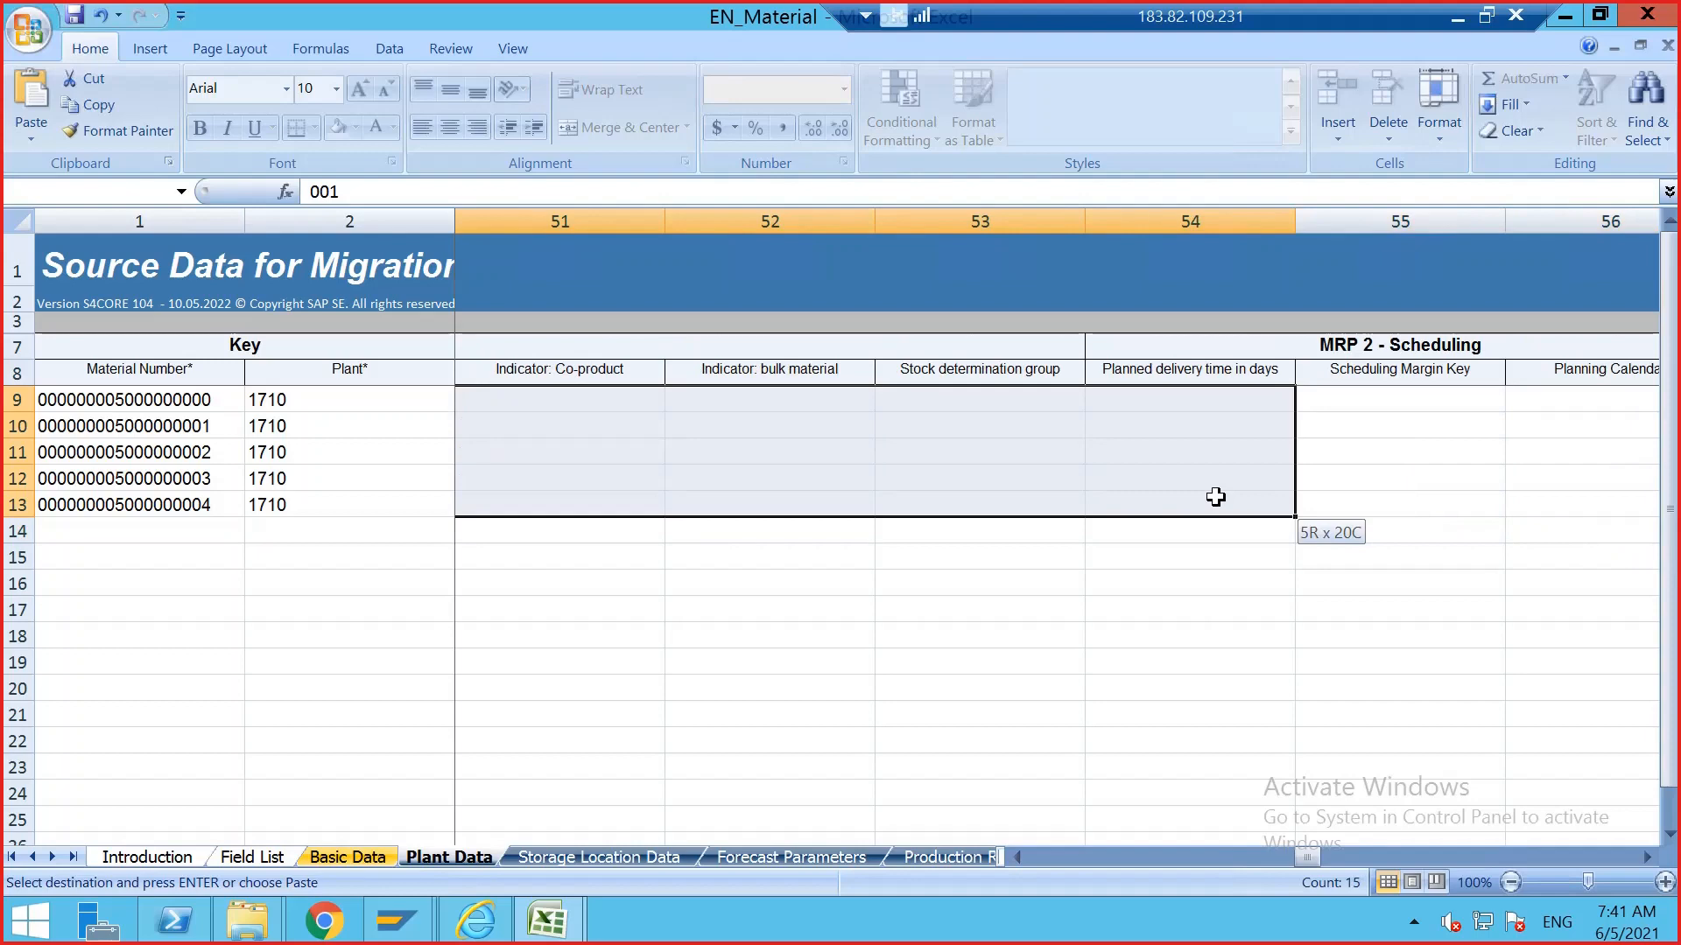
pyautogui.moveTo(1216, 498); pyautogui.dragTo(1211, 496)
pyautogui.hotkey('ctrl', 'c')
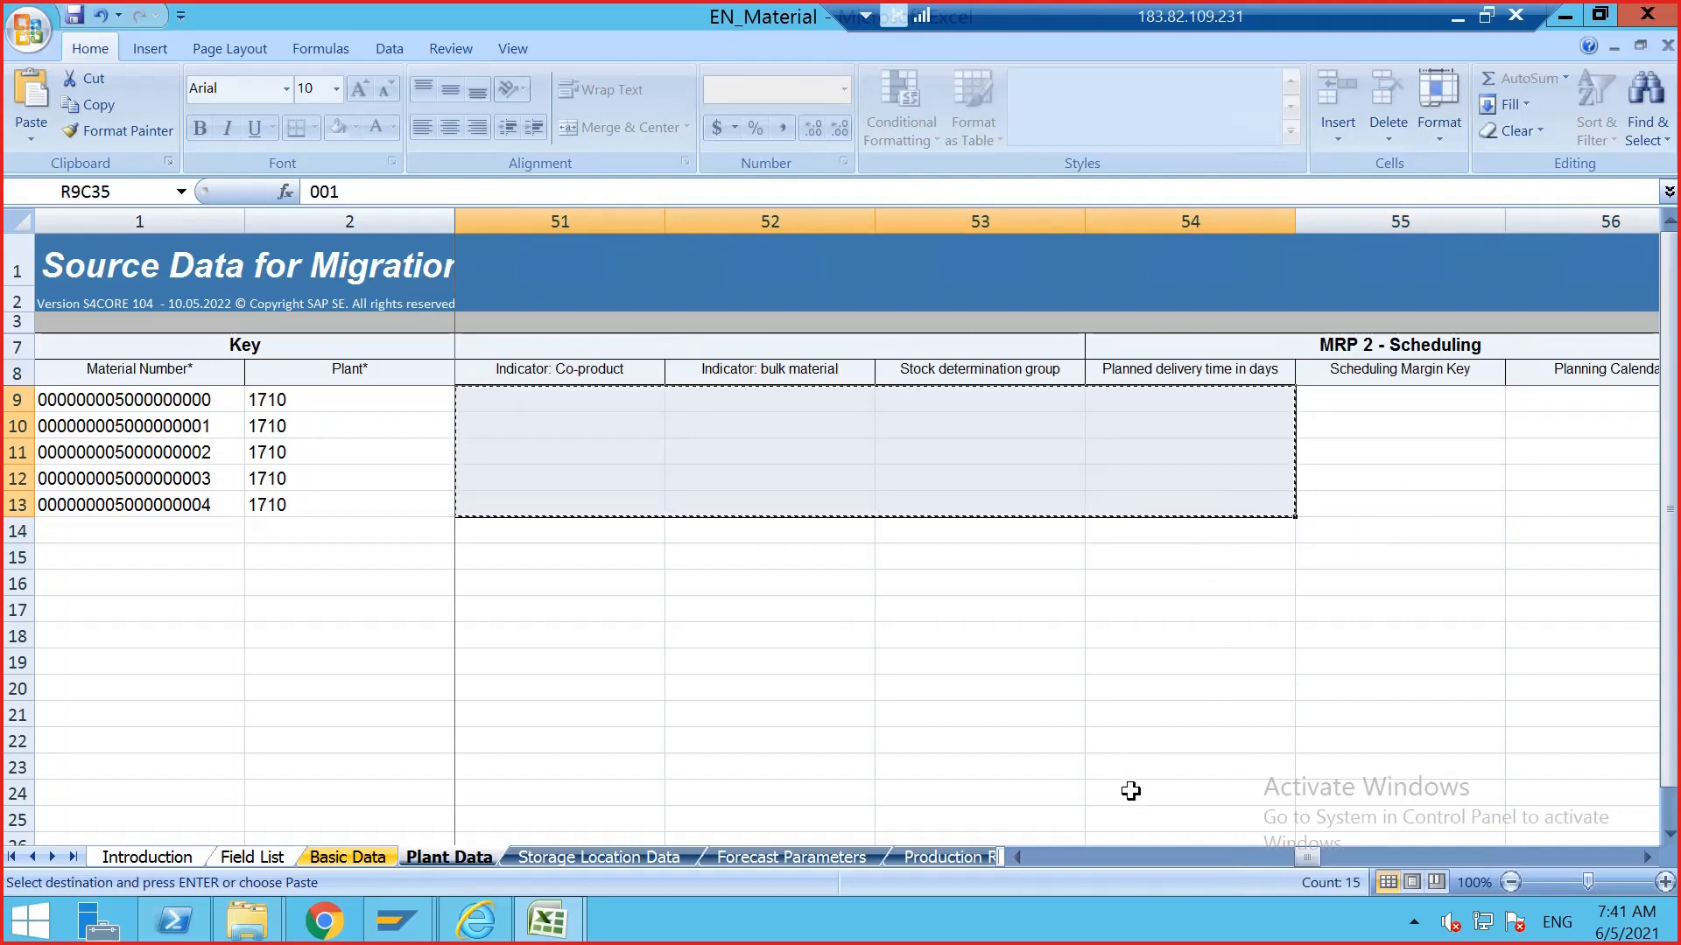
# - Paste the copied MRP block into EN_Material2's Plant Data sheet, starting at row 9 of the MRP controller column
pyautogui.moveTo(1033, 850); pyautogui.dragTo(1033, 852)
pyautogui.click(1638, 859)
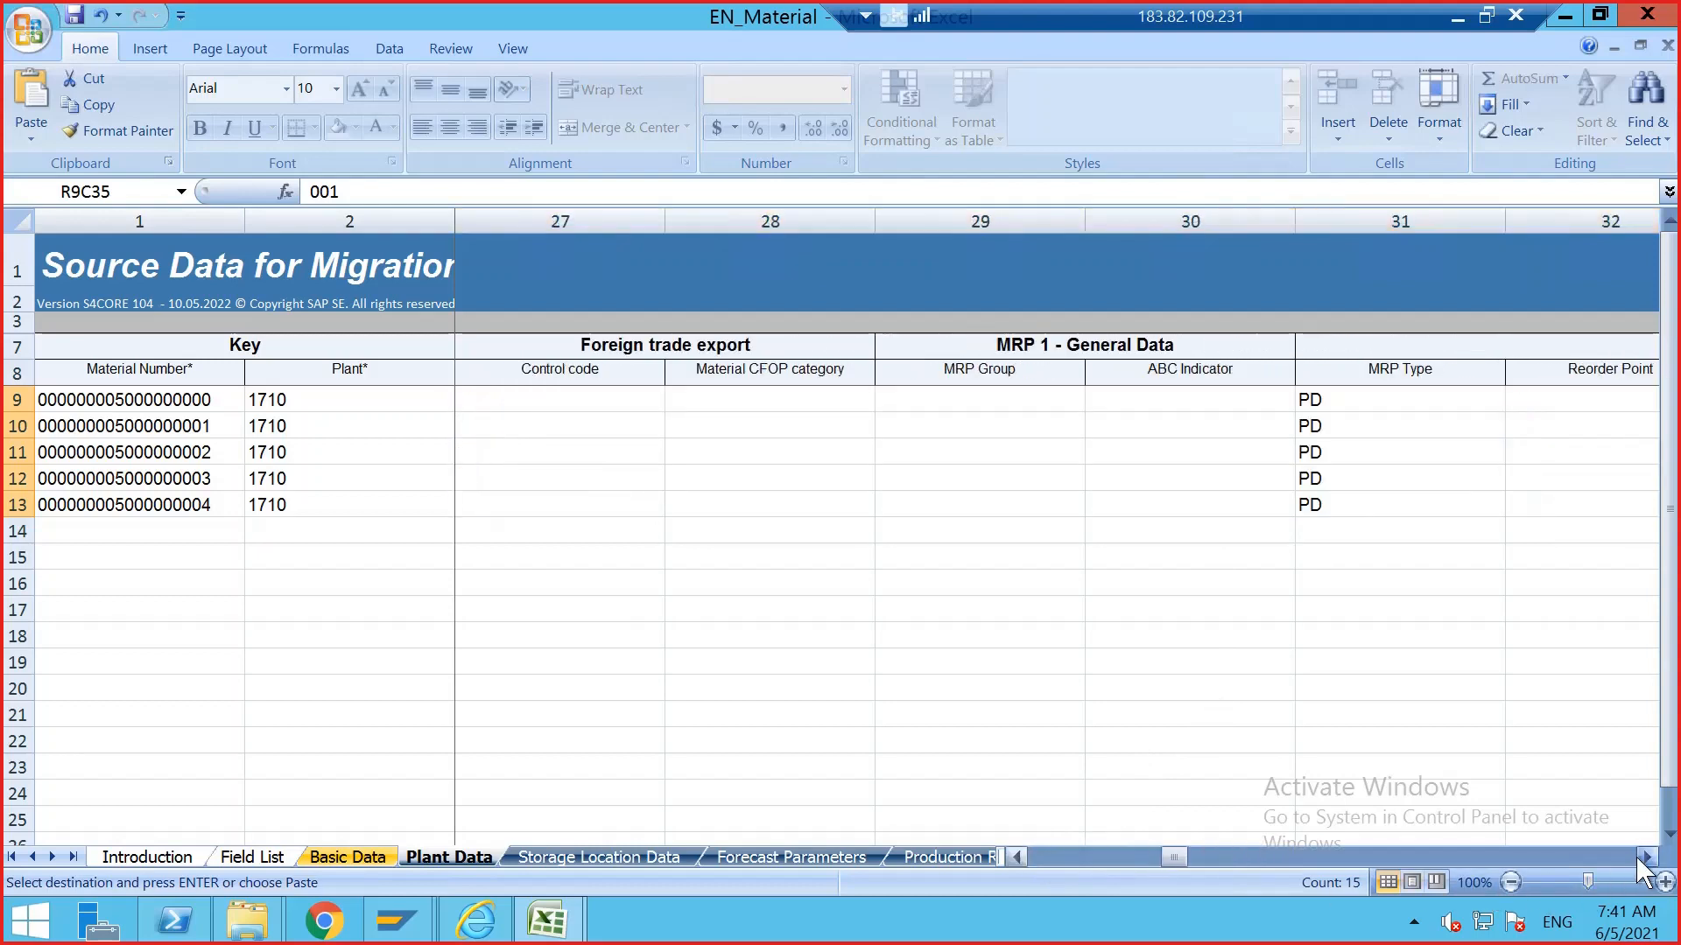
pyautogui.click(1638, 858)
pyautogui.click(1638, 858)
pyautogui.click(1637, 859)
pyautogui.click(1638, 859)
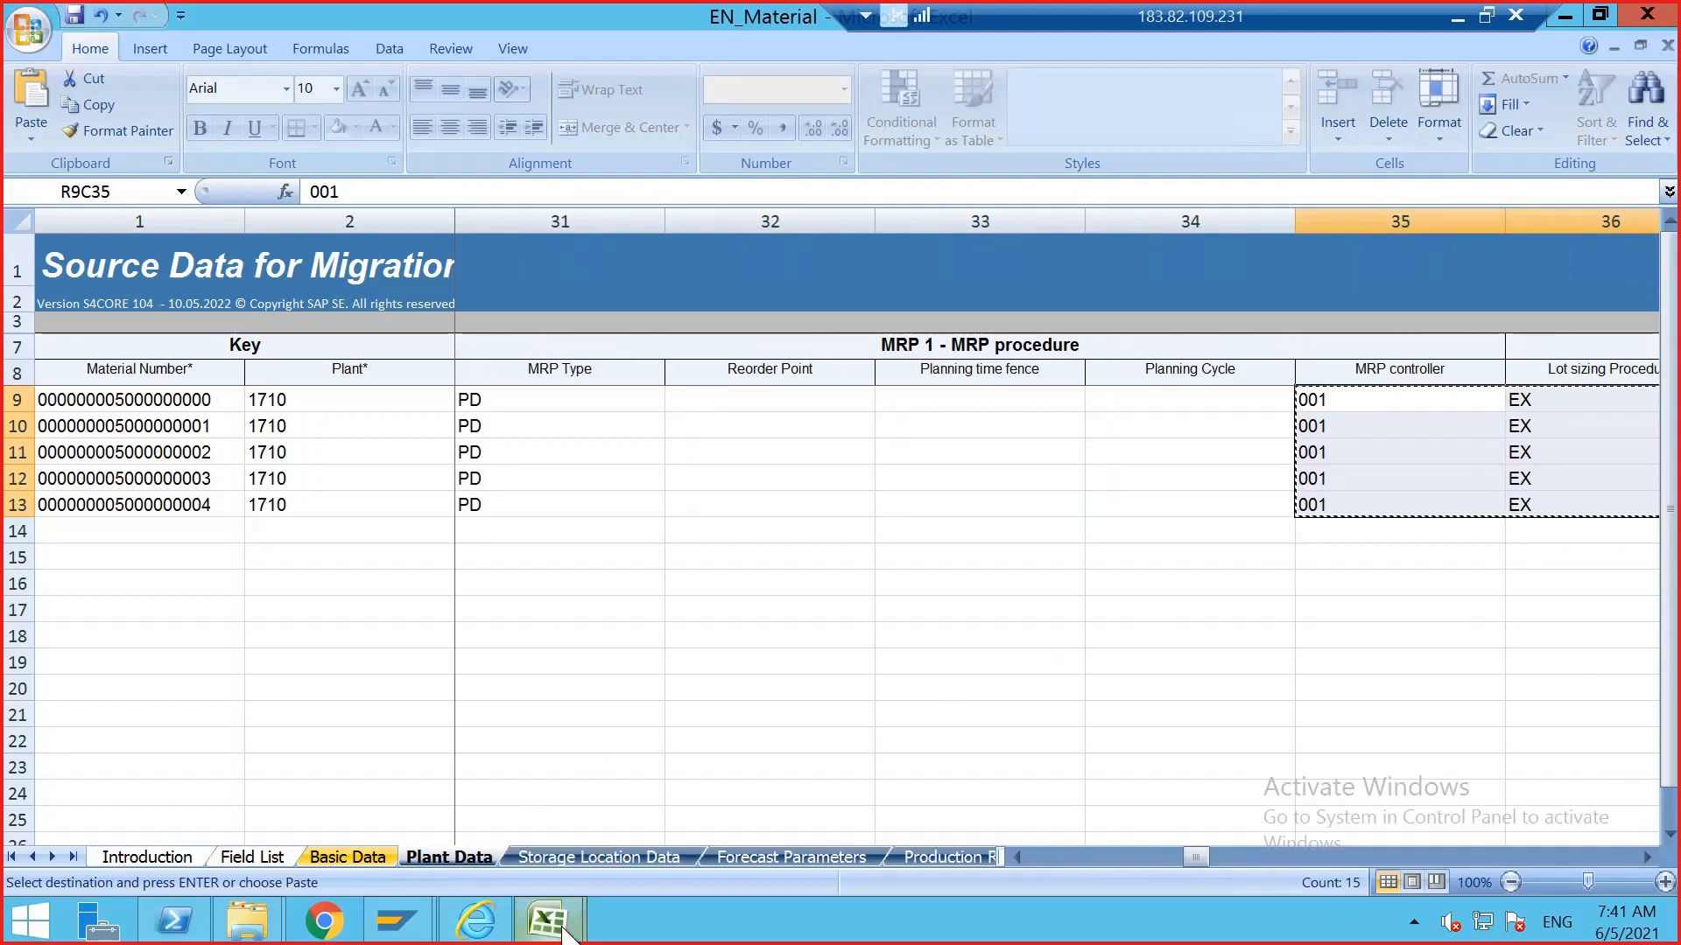
pyautogui.moveTo(547, 919)
pyautogui.click(487, 791)
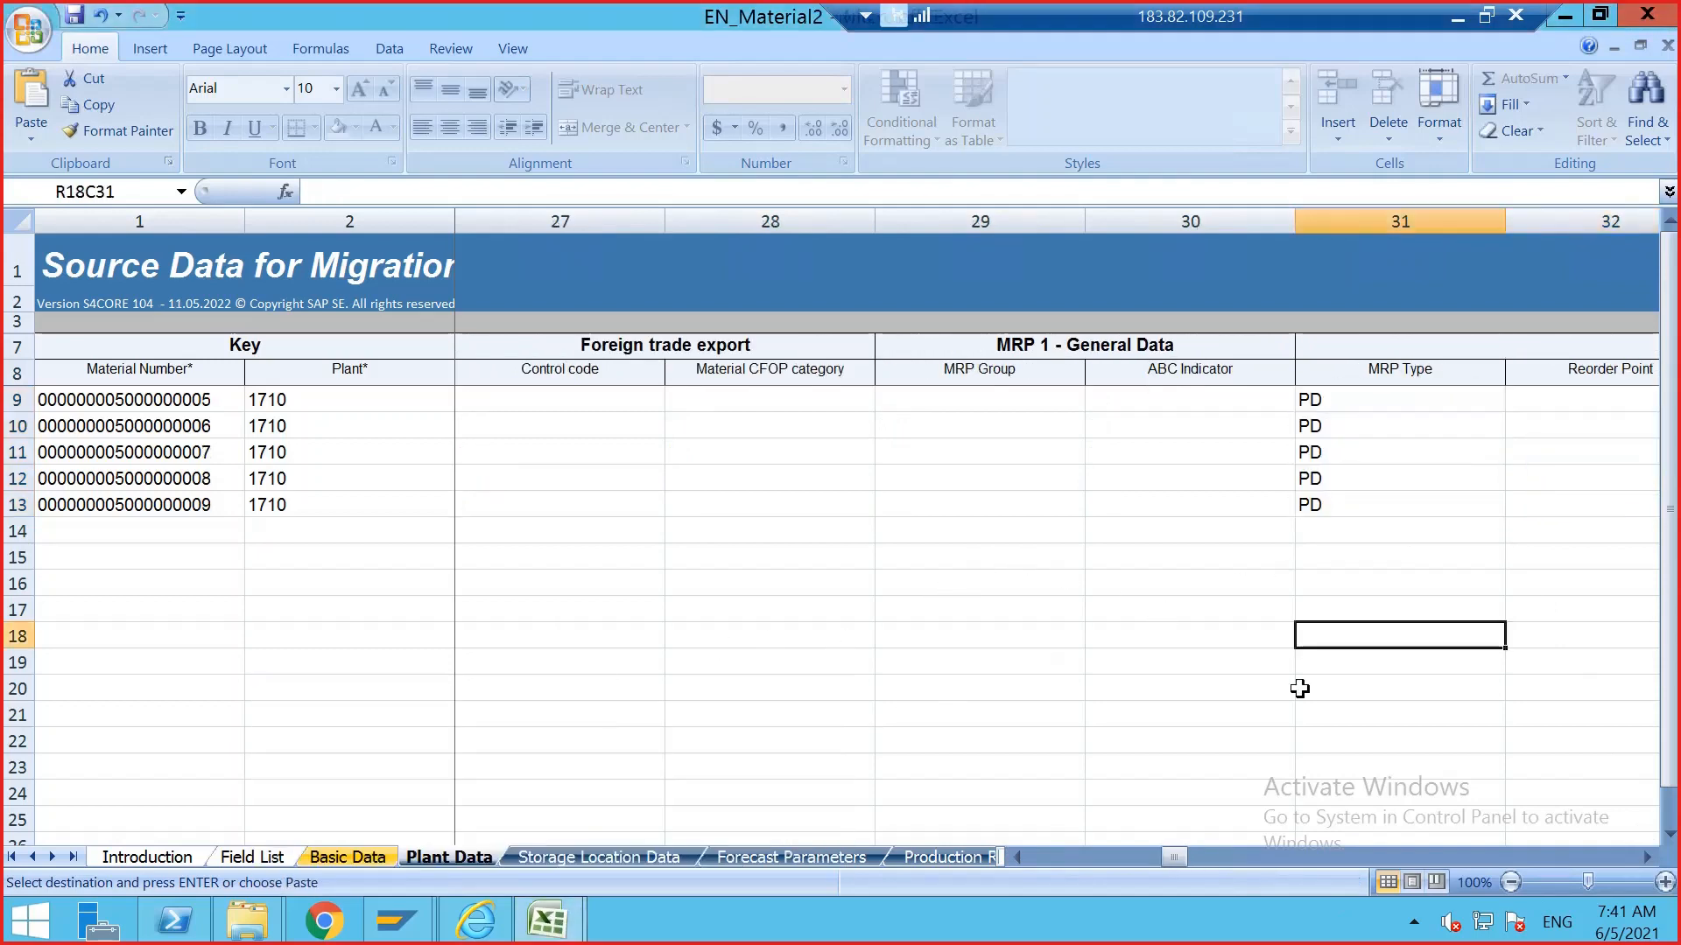
pyautogui.click(1645, 858)
pyautogui.click(1645, 858)
pyautogui.click(1645, 858)
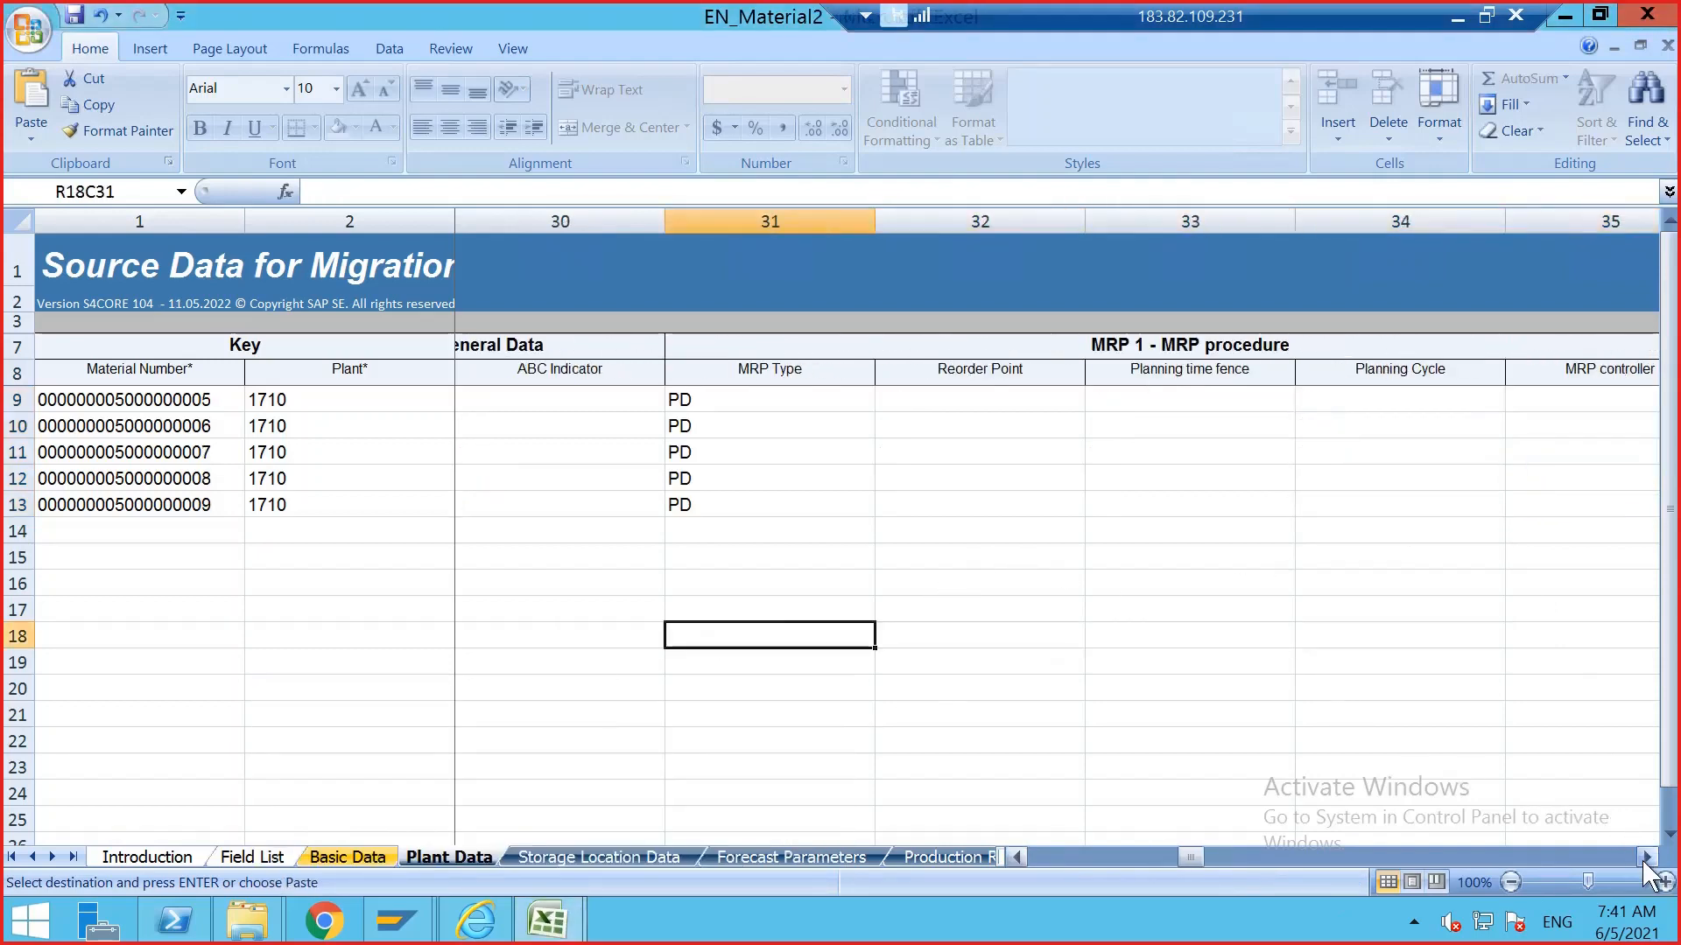
pyautogui.click(1645, 859)
pyautogui.click(1120, 405)
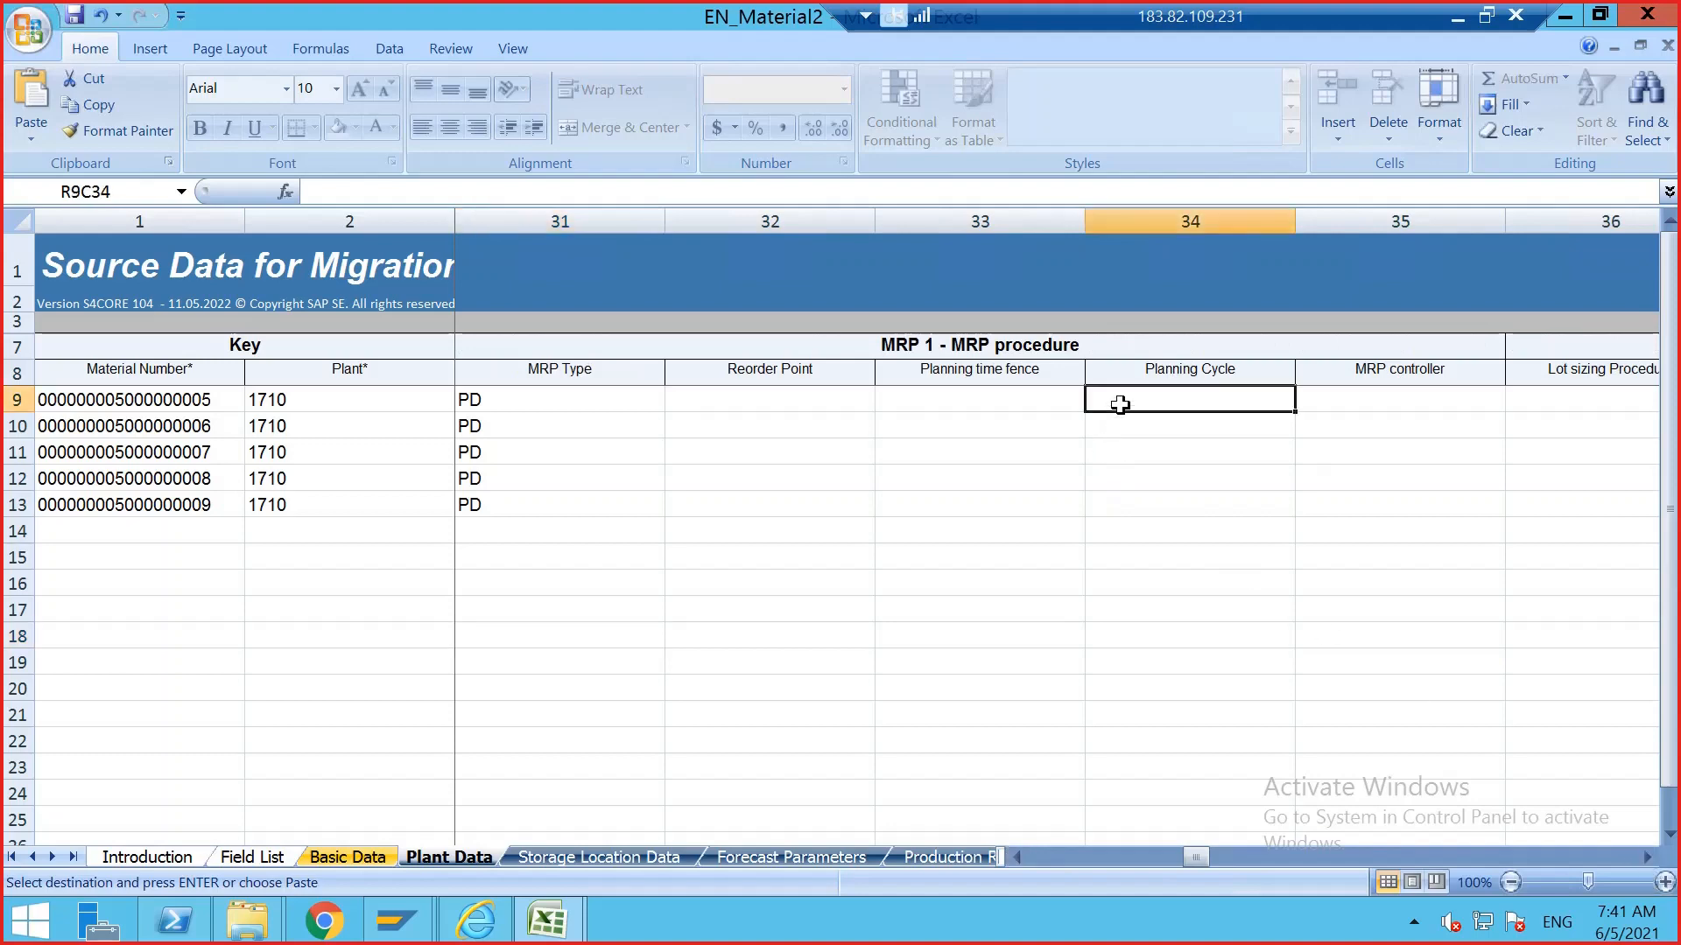
pyautogui.click(1340, 413)
pyautogui.hotkey('ctrl', 'v')
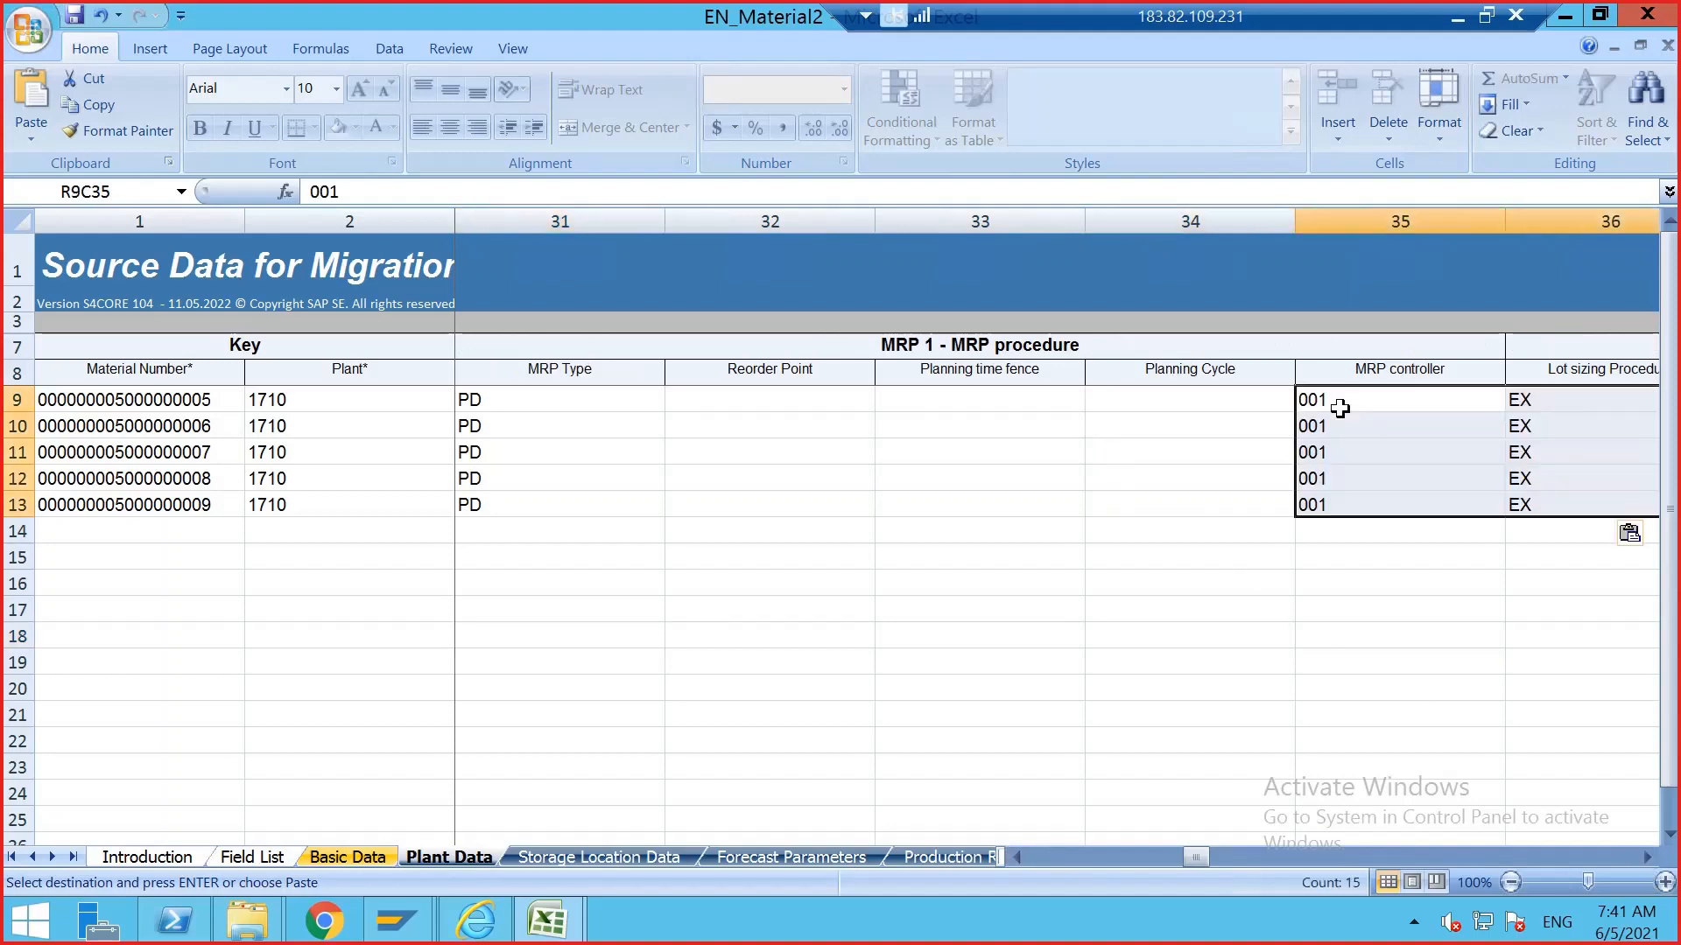
pyautogui.click(1248, 574)
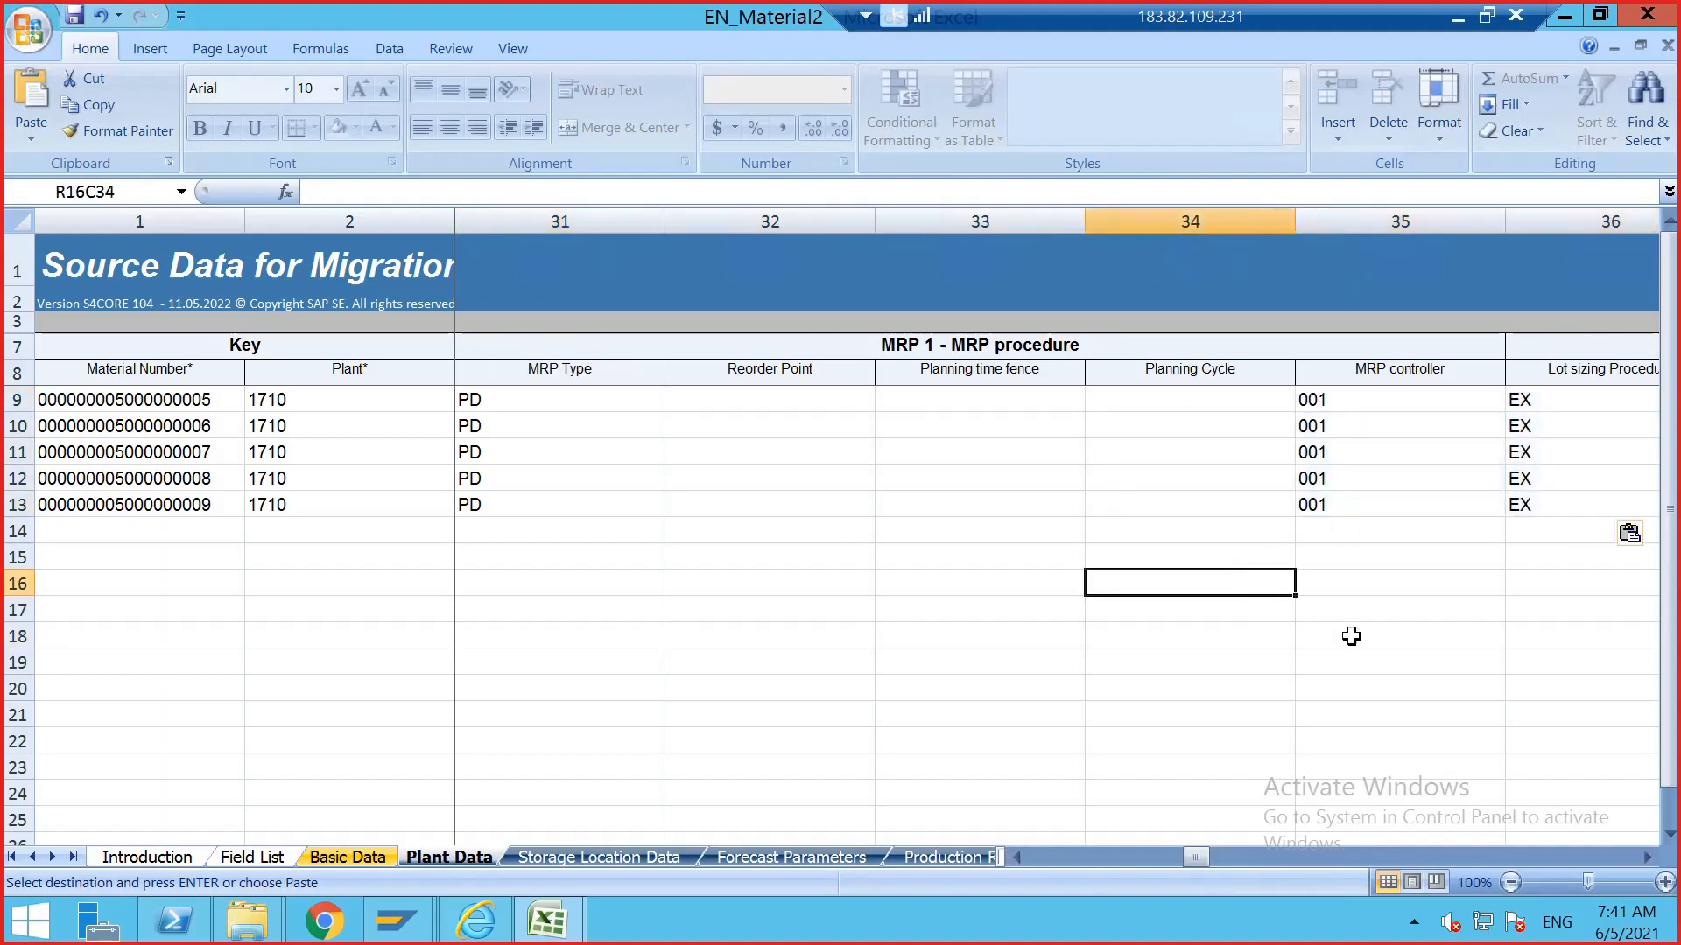
# - Review the remaining columns of EN_Material's Plant Data sheet, from MRP controller through Plant Maintenance Status, for further filled entries
pyautogui.click(549, 919)
pyautogui.click(575, 852)
pyautogui.click(1374, 711)
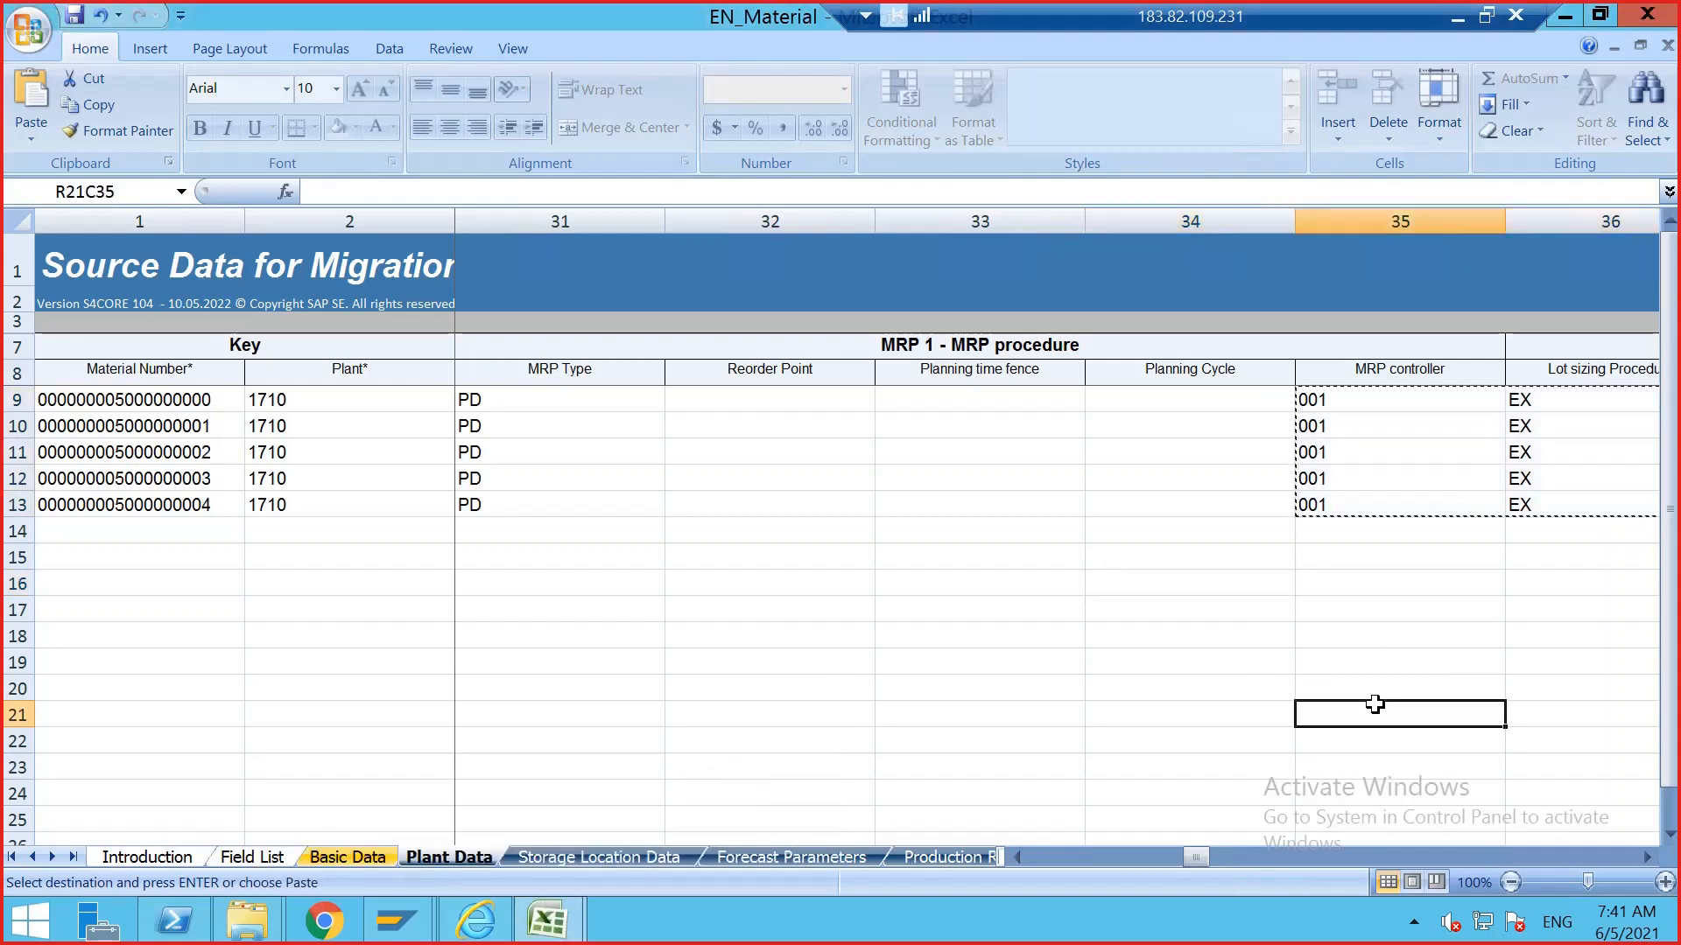
pyautogui.click(1639, 857)
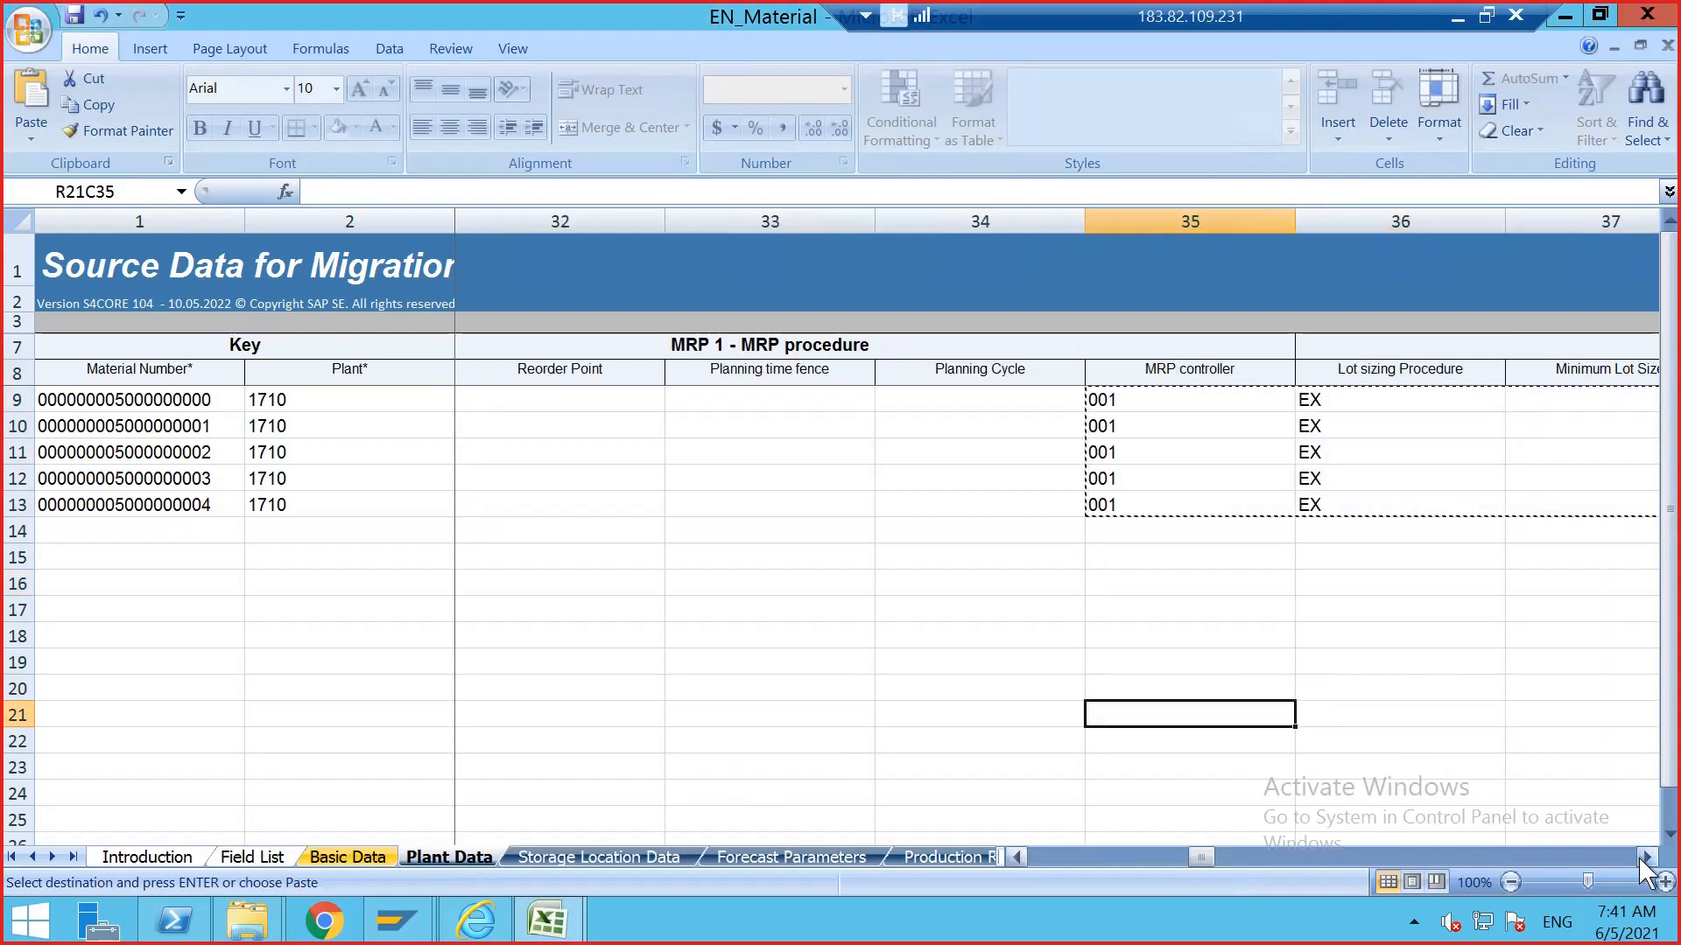
pyautogui.click(1644, 858)
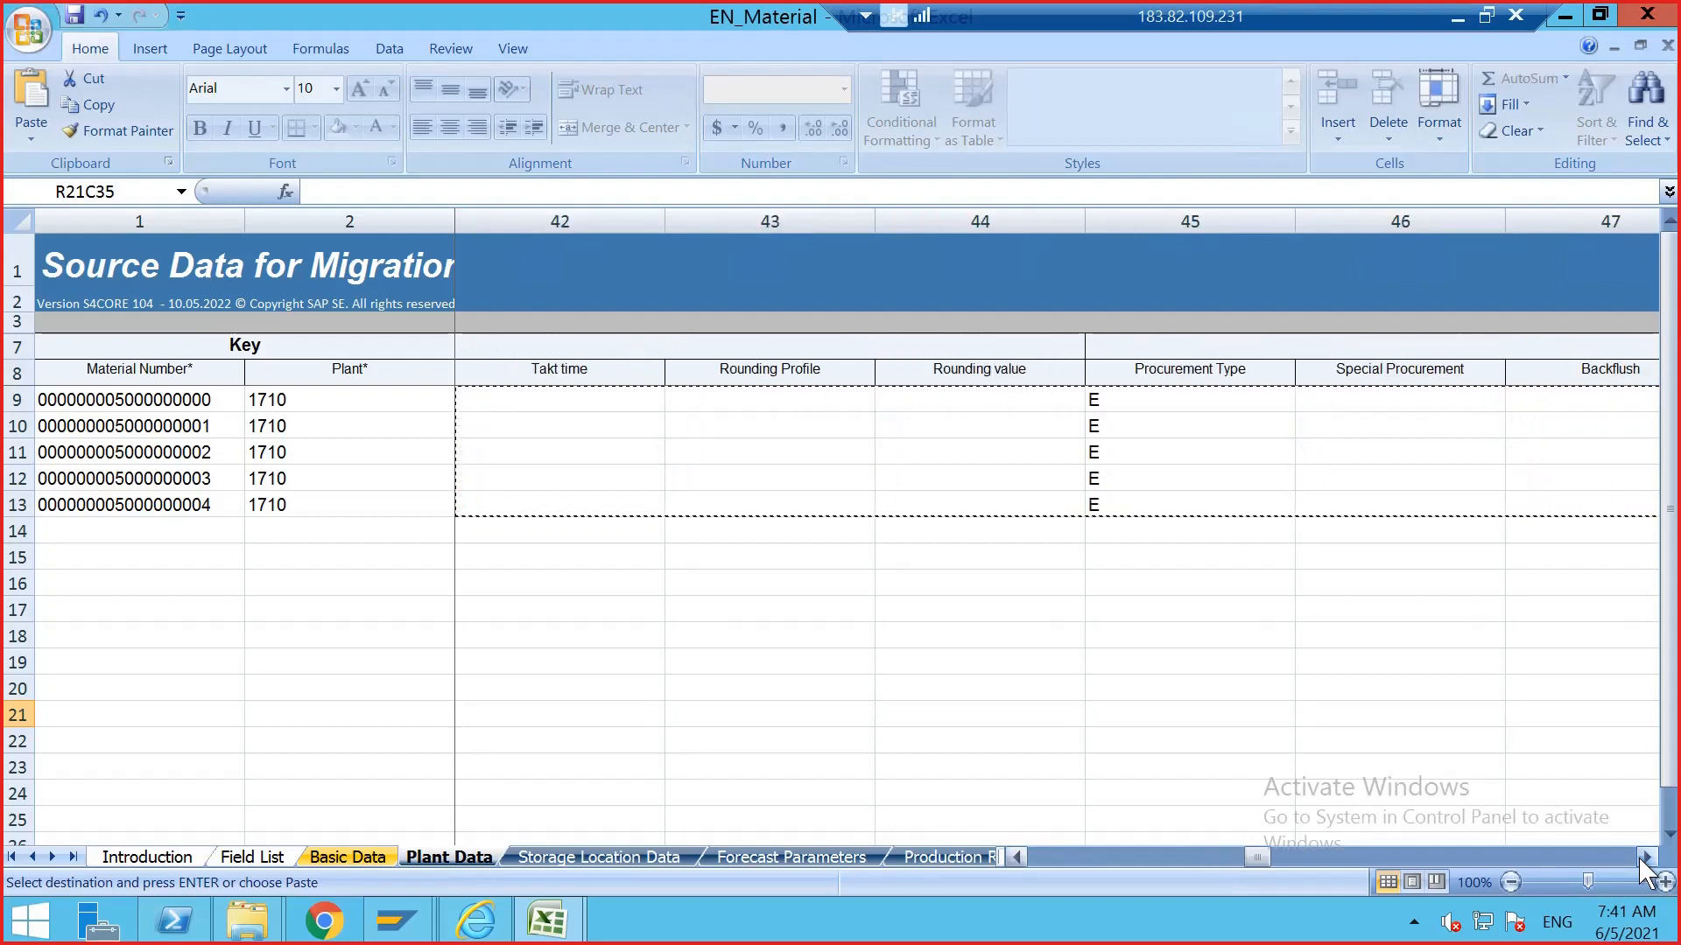
pyautogui.click(1644, 858)
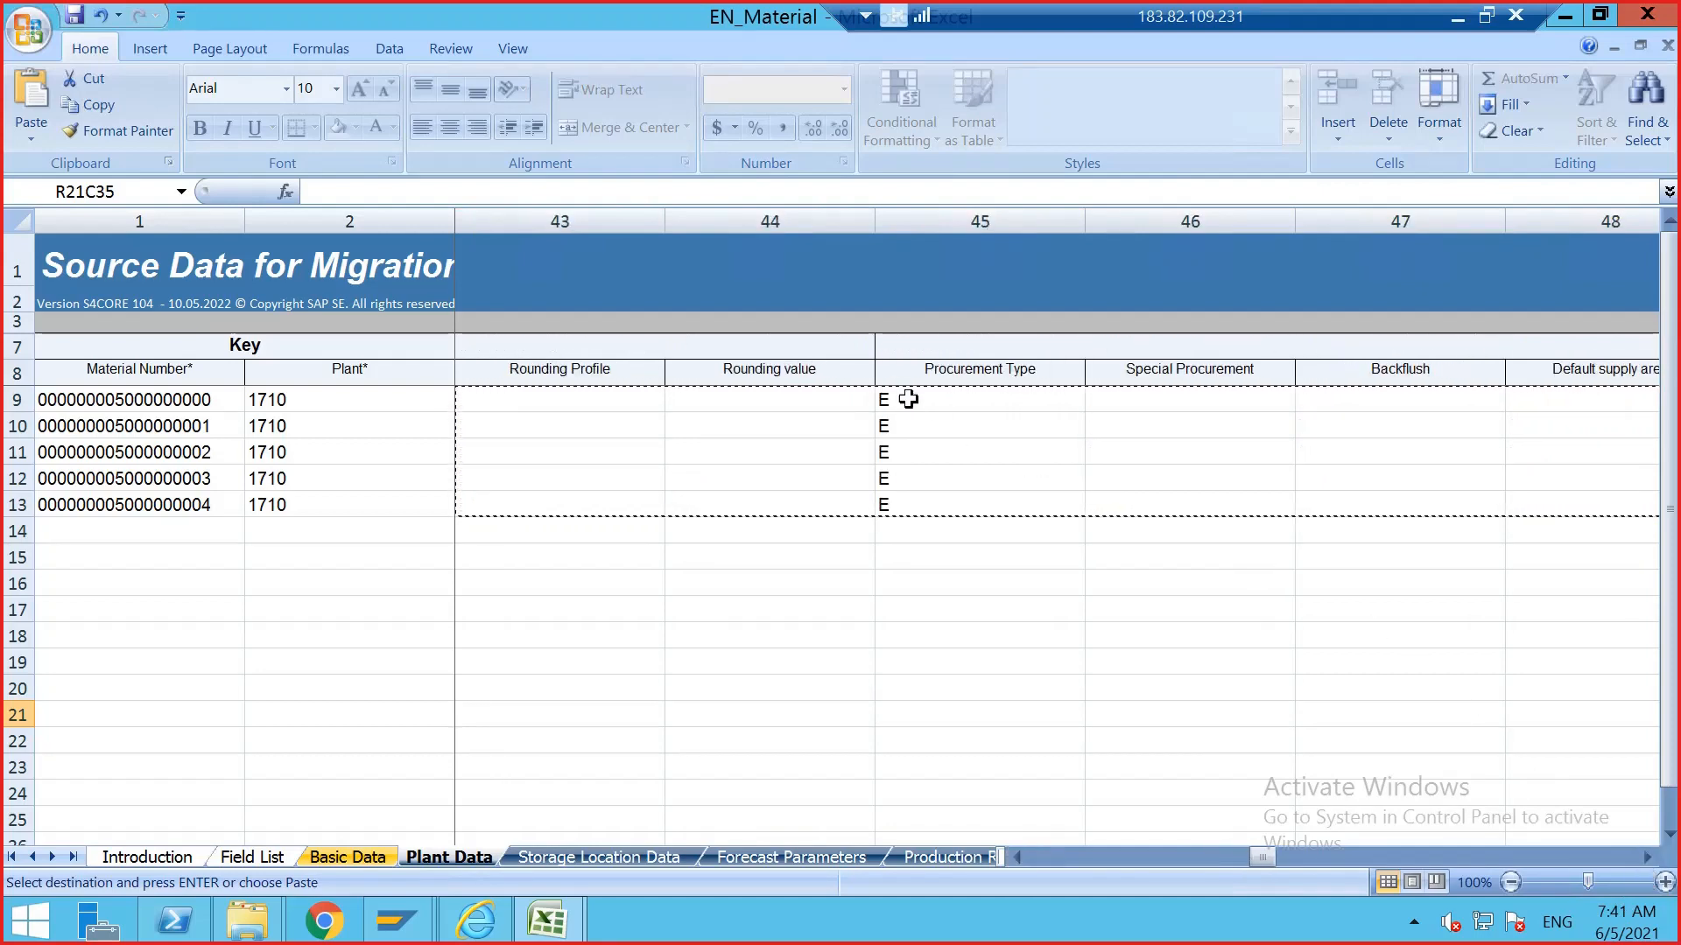
pyautogui.click(1644, 858)
pyautogui.click(1637, 857)
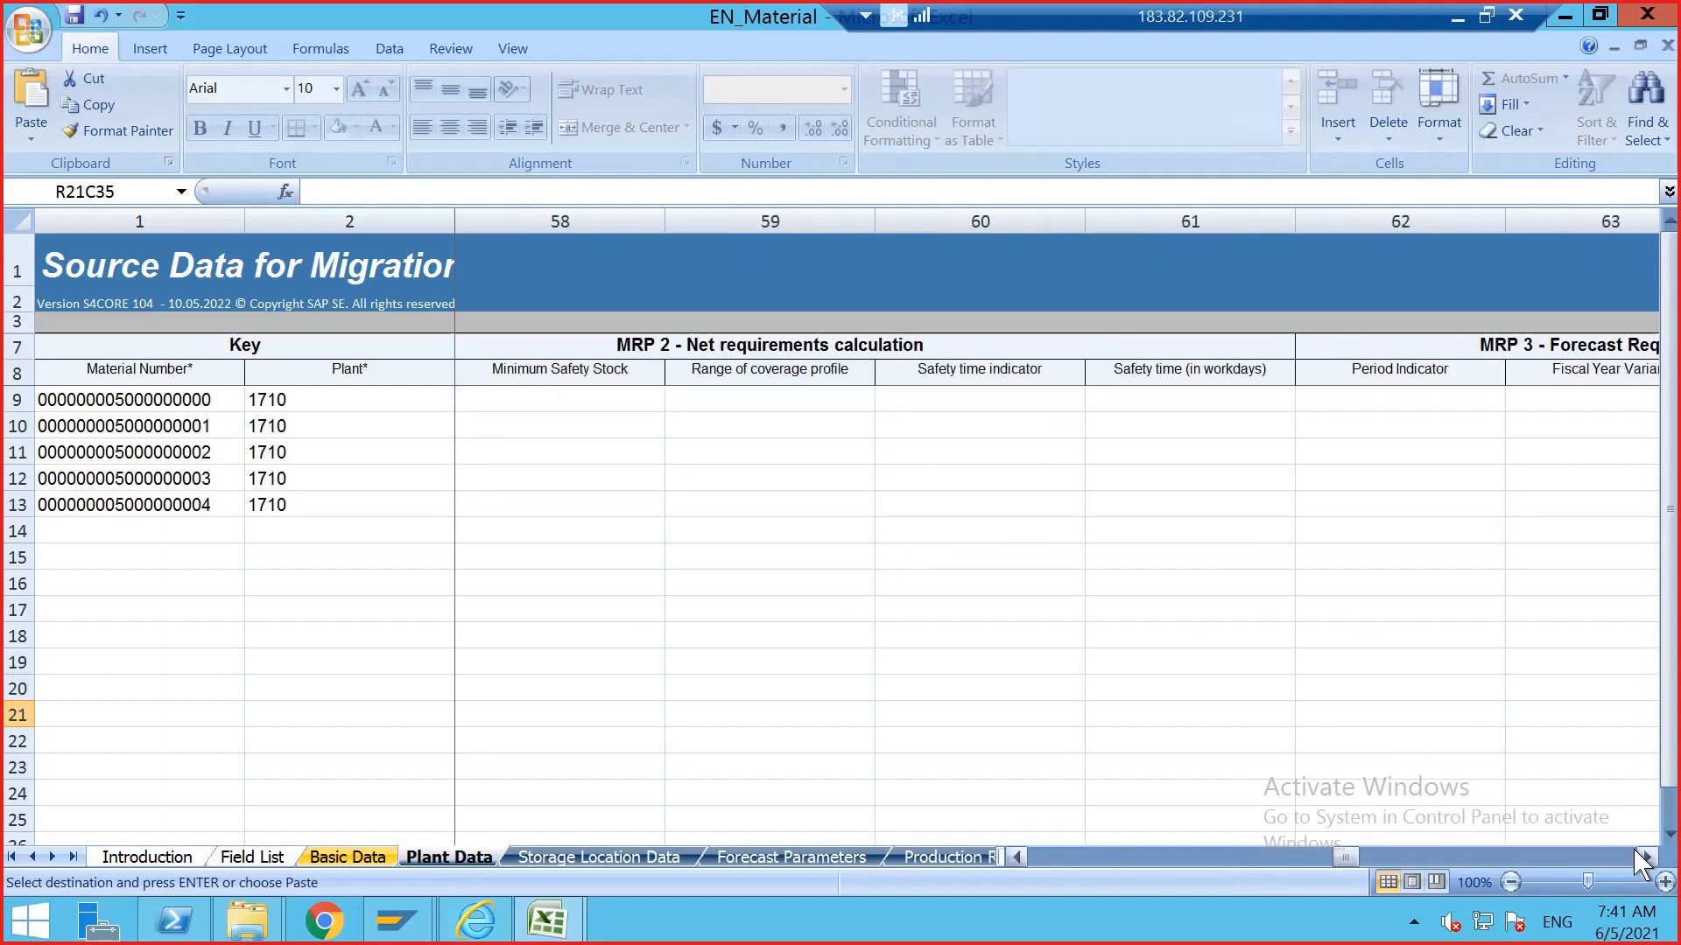
pyautogui.click(1640, 858)
pyautogui.click(1640, 858)
pyautogui.click(1640, 858)
pyautogui.click(1639, 858)
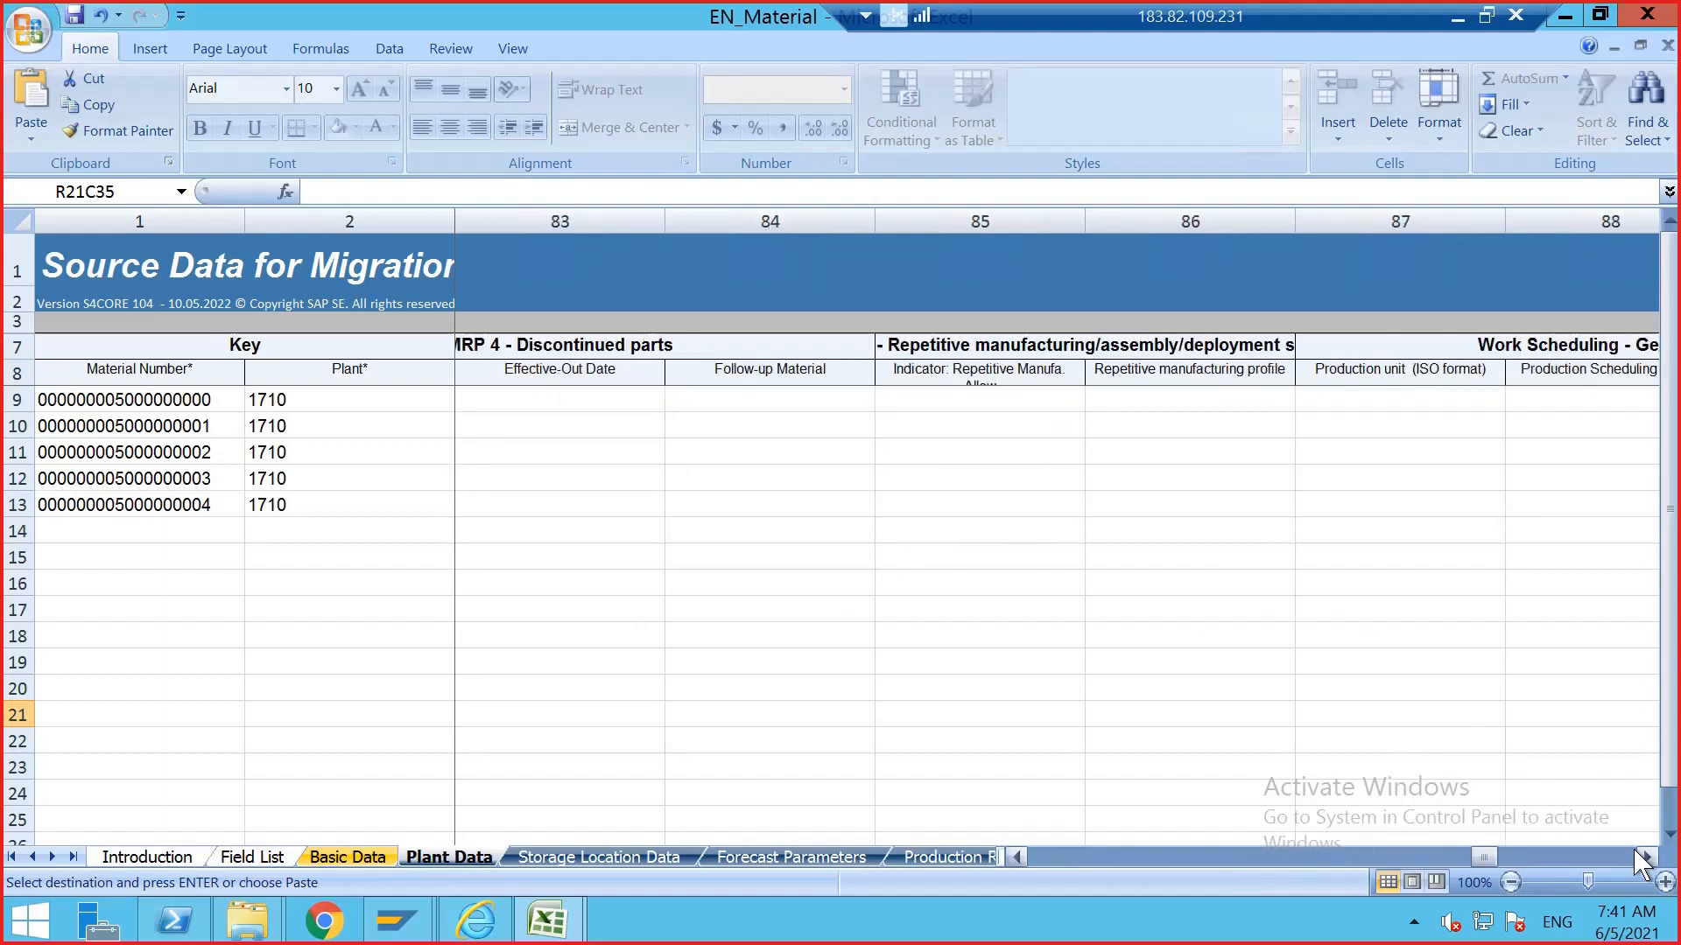
pyautogui.click(1639, 858)
pyautogui.click(1640, 858)
pyautogui.click(1644, 857)
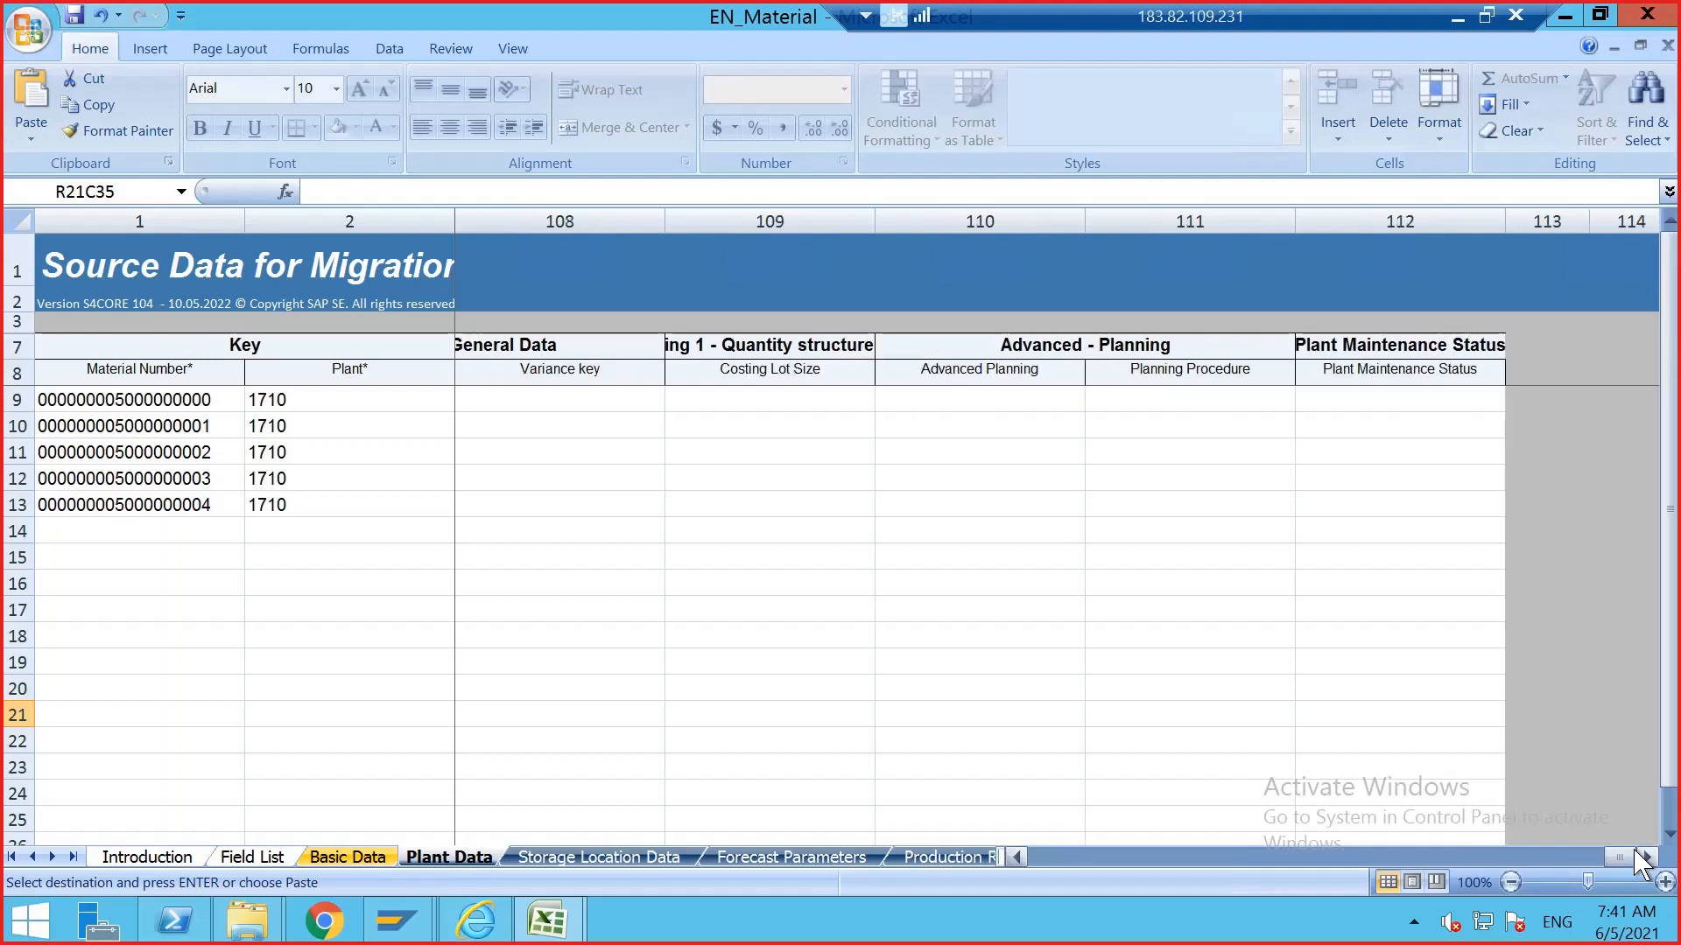
pyautogui.click(1017, 625)
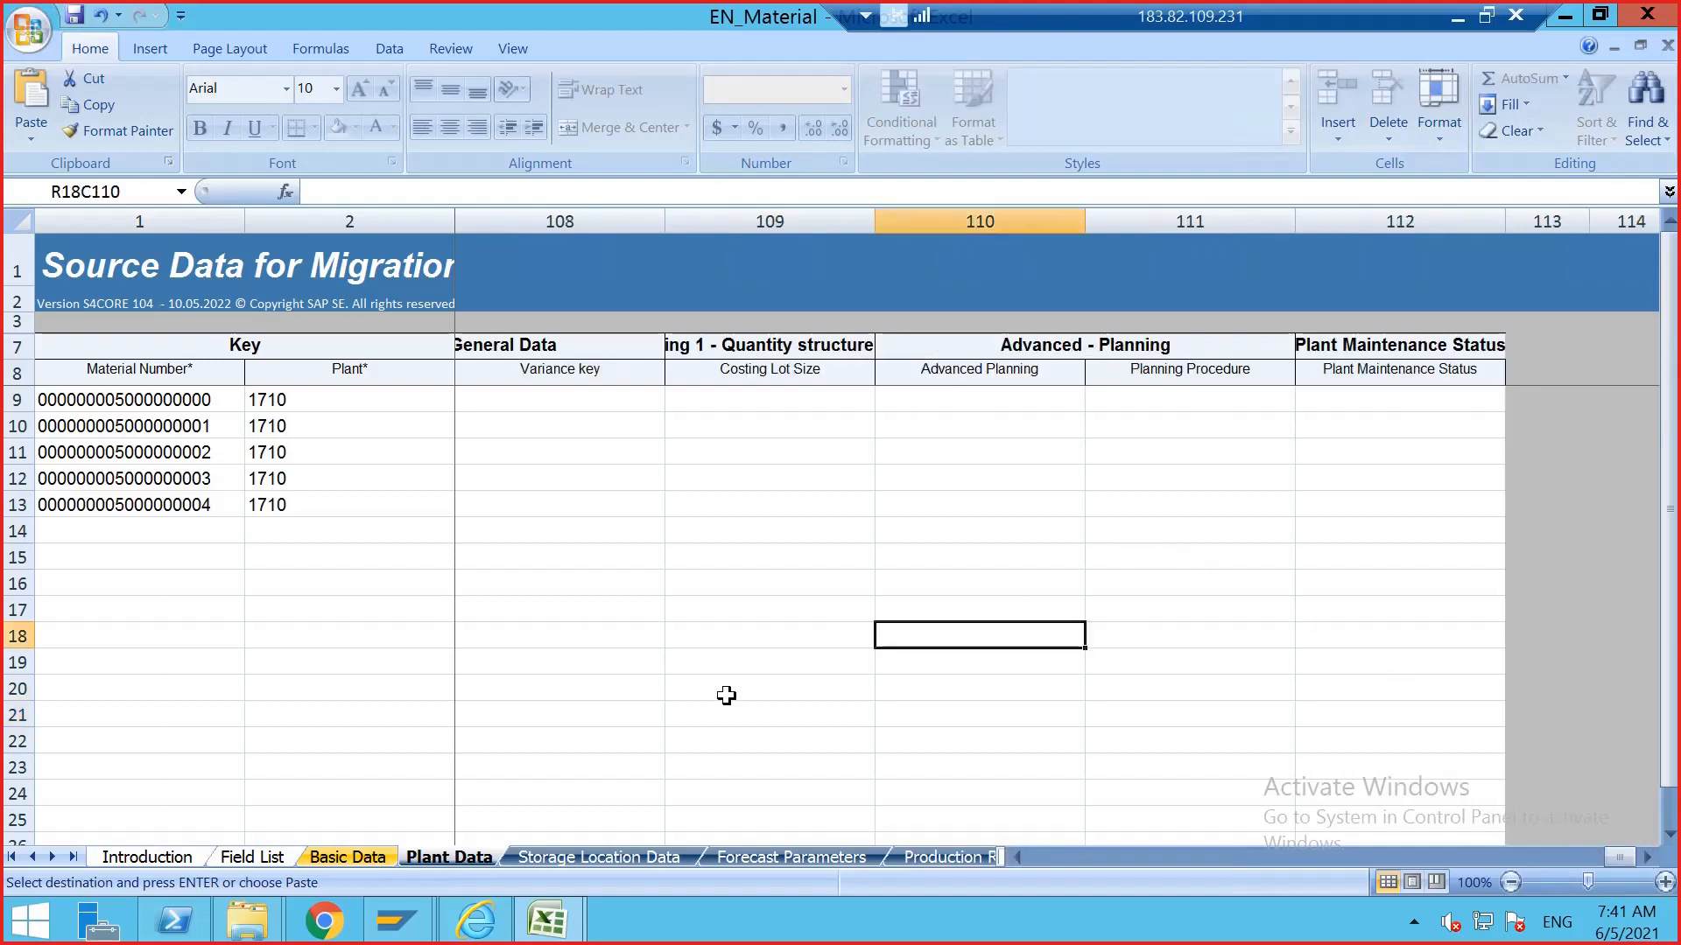
# - Switch to EN_Material2 and open its Storage Location Data sheet
pyautogui.click(561, 901)
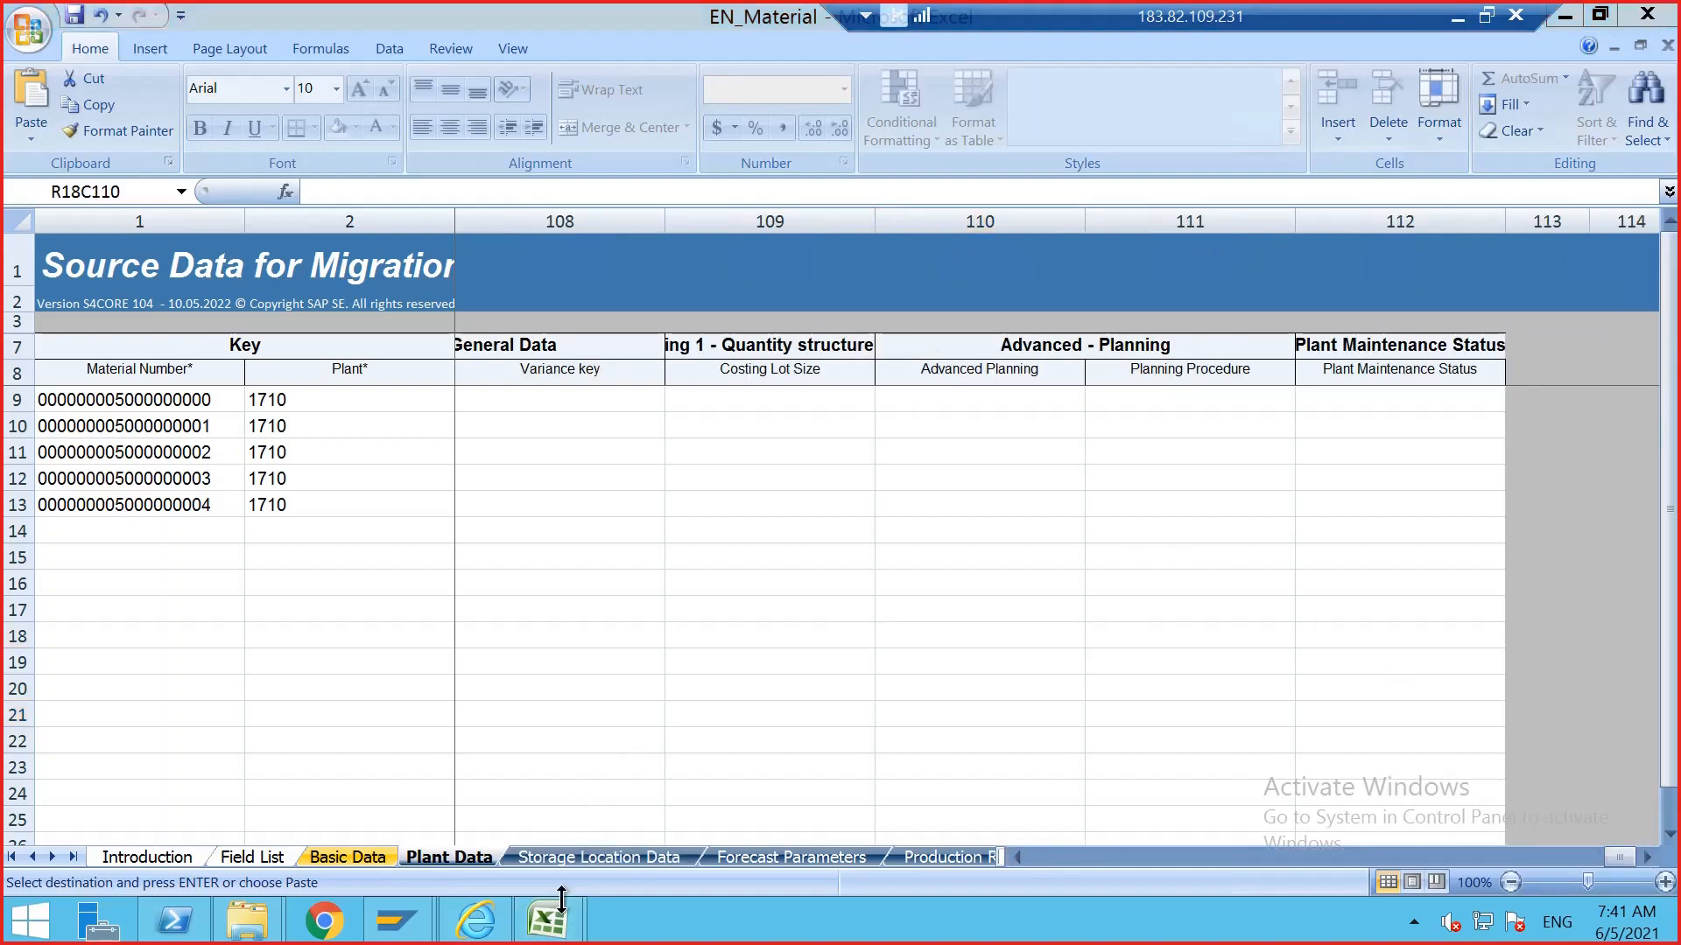
pyautogui.moveTo(561, 898)
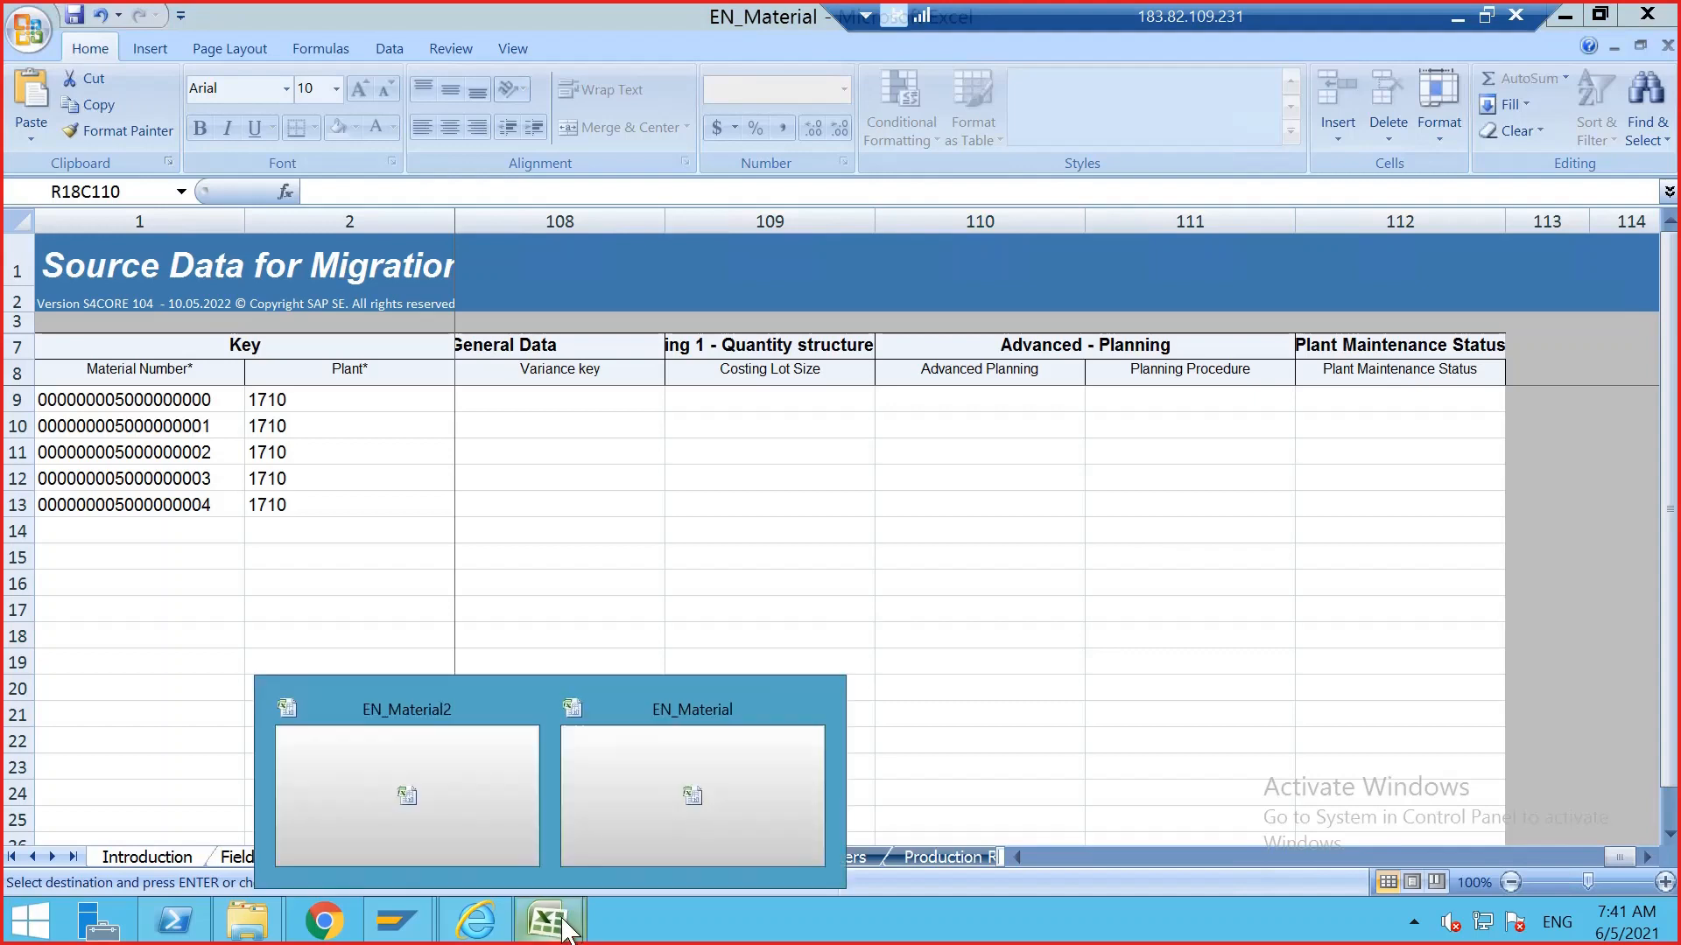
pyautogui.click(486, 823)
pyautogui.click(646, 663)
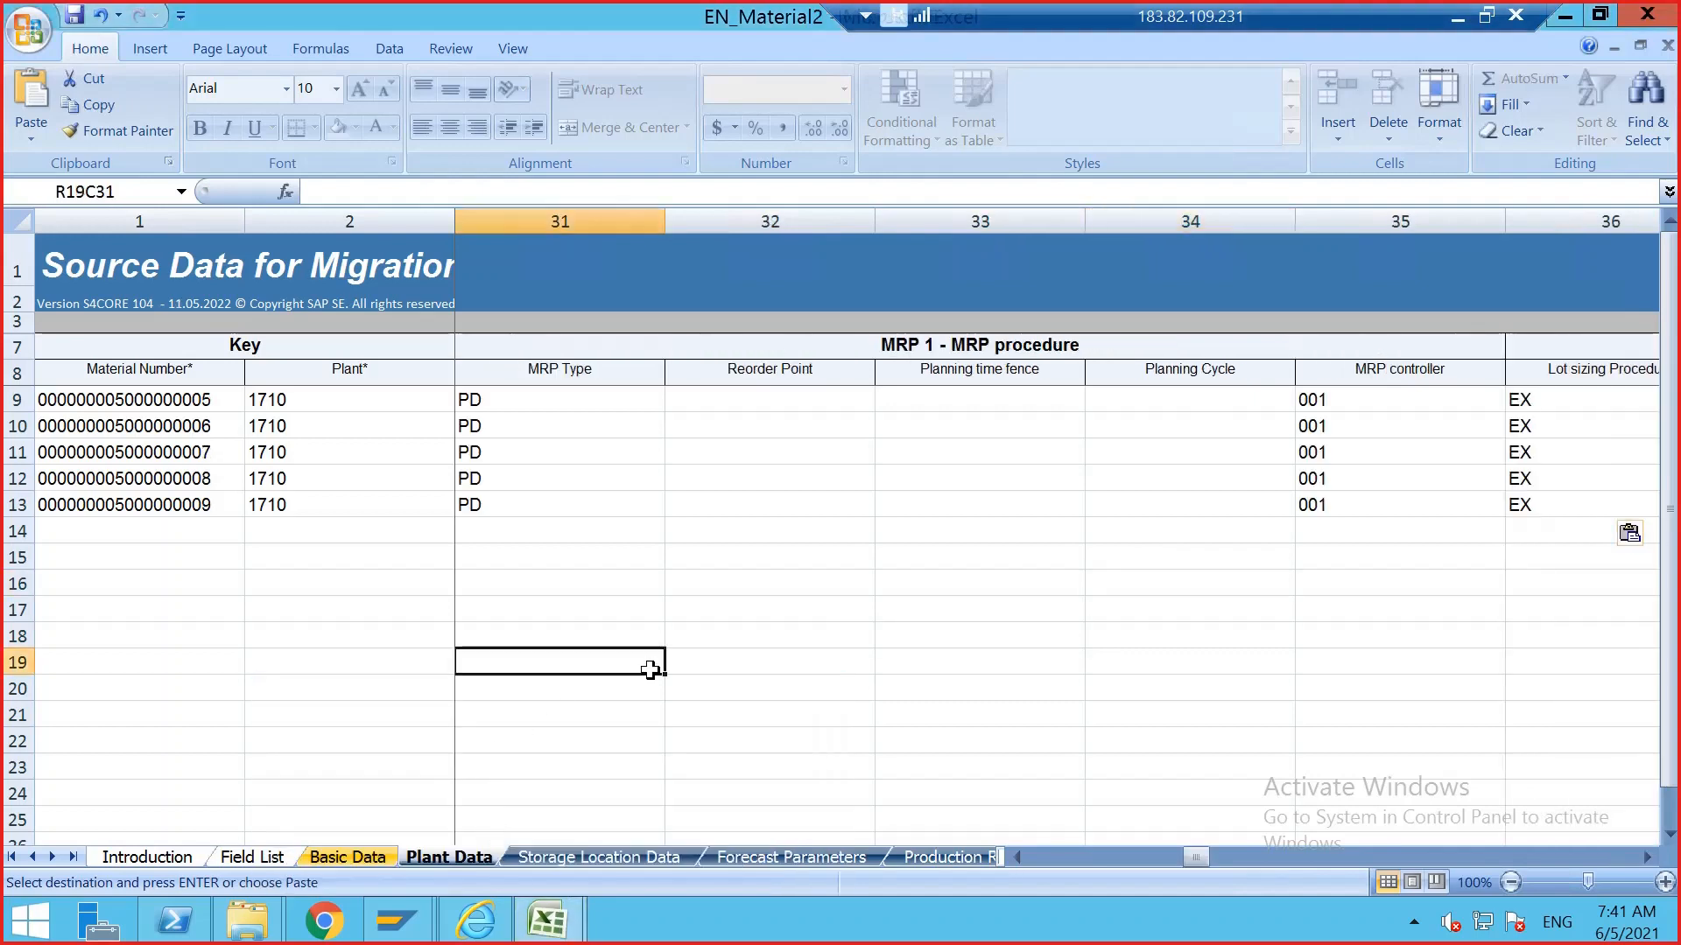
pyautogui.click(555, 857)
pyautogui.click(416, 579)
# - Copy the Plant and Storage location entries in rows 9 to 13 of EN_Material's Storage Location Data sheet
pyautogui.moveTo(547, 911)
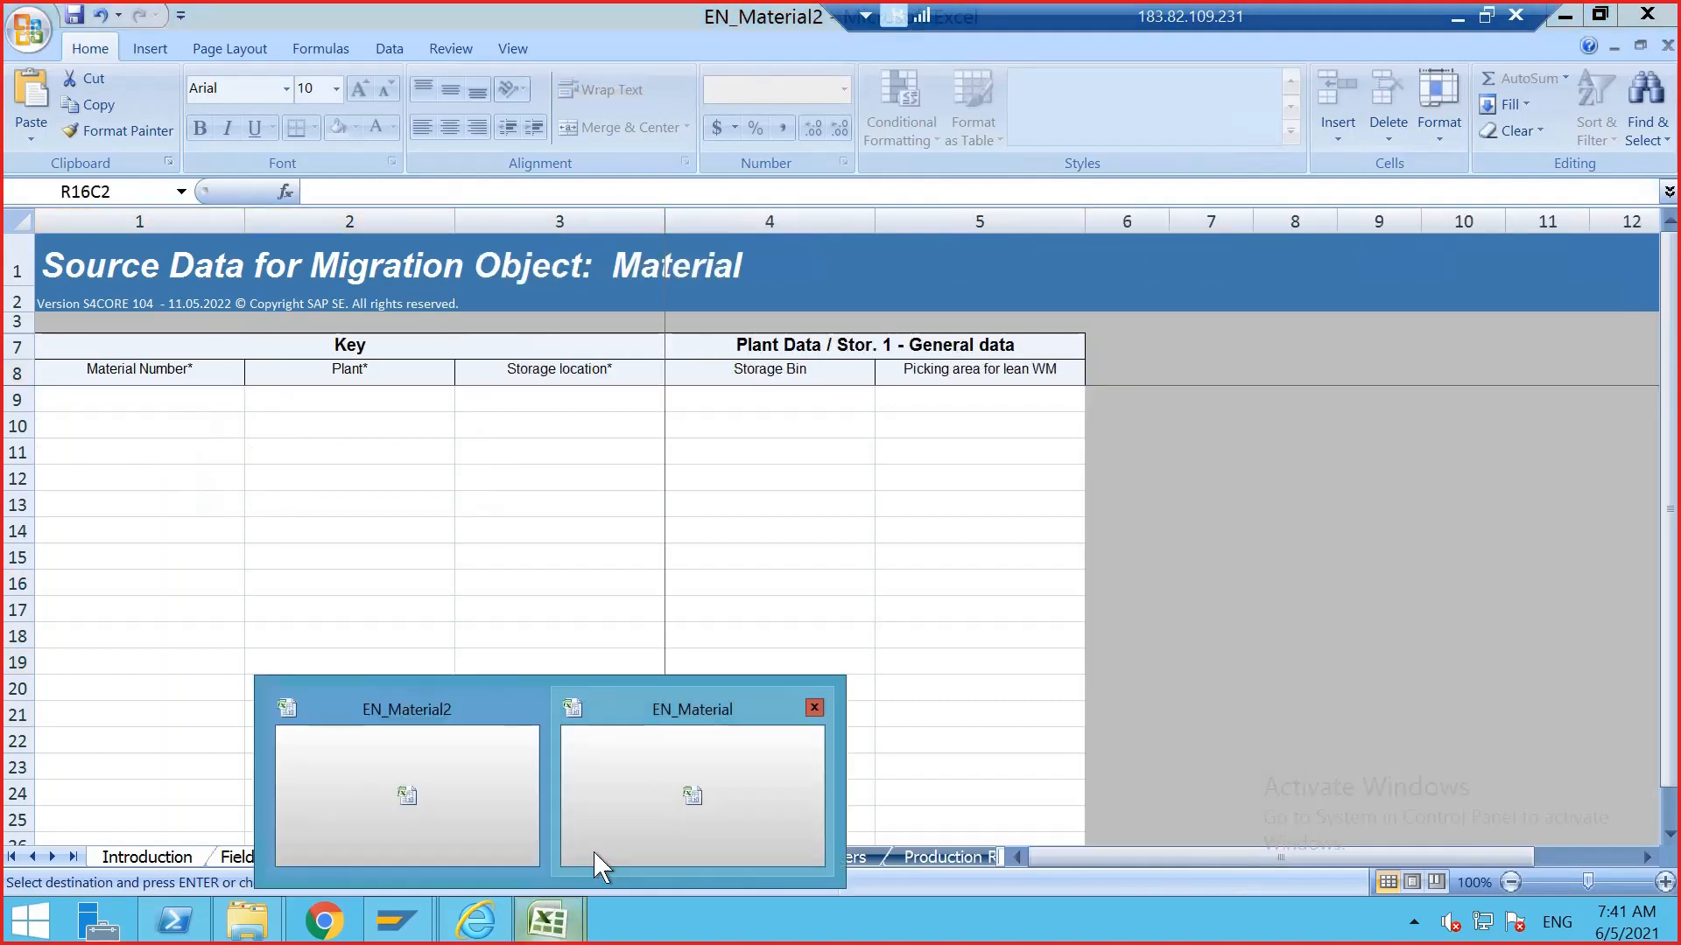
pyautogui.click(743, 805)
pyautogui.click(569, 857)
pyautogui.click(399, 612)
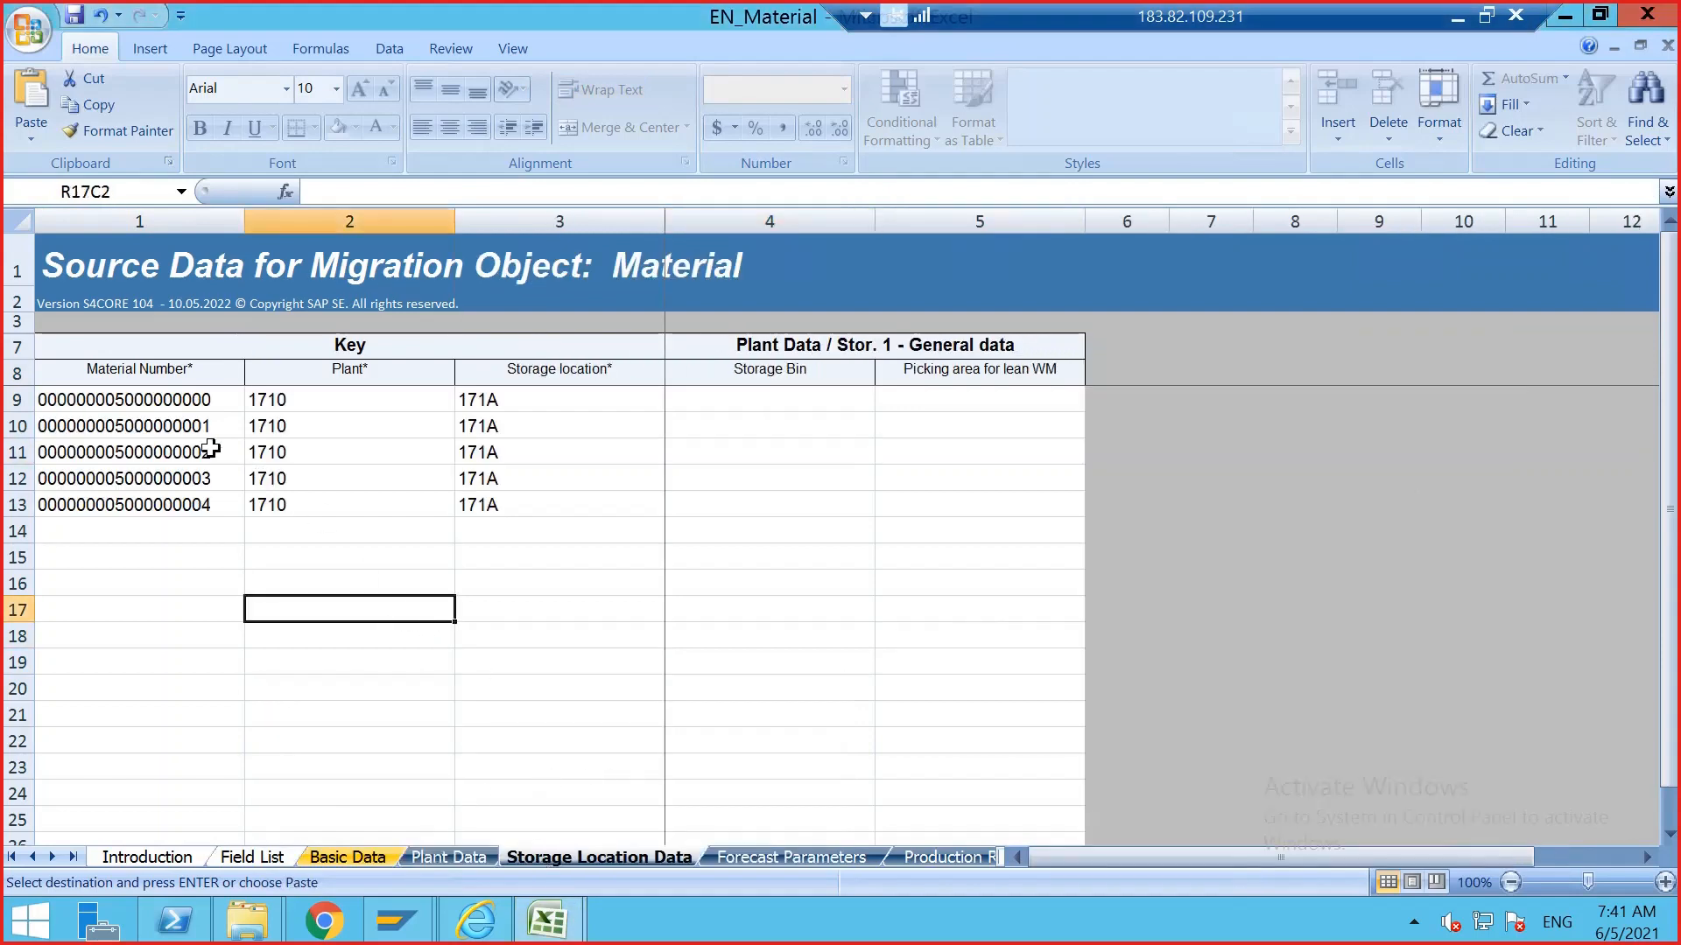
pyautogui.moveTo(252, 409); pyautogui.dragTo(474, 503)
pyautogui.hotkey('ctrl', 'c')
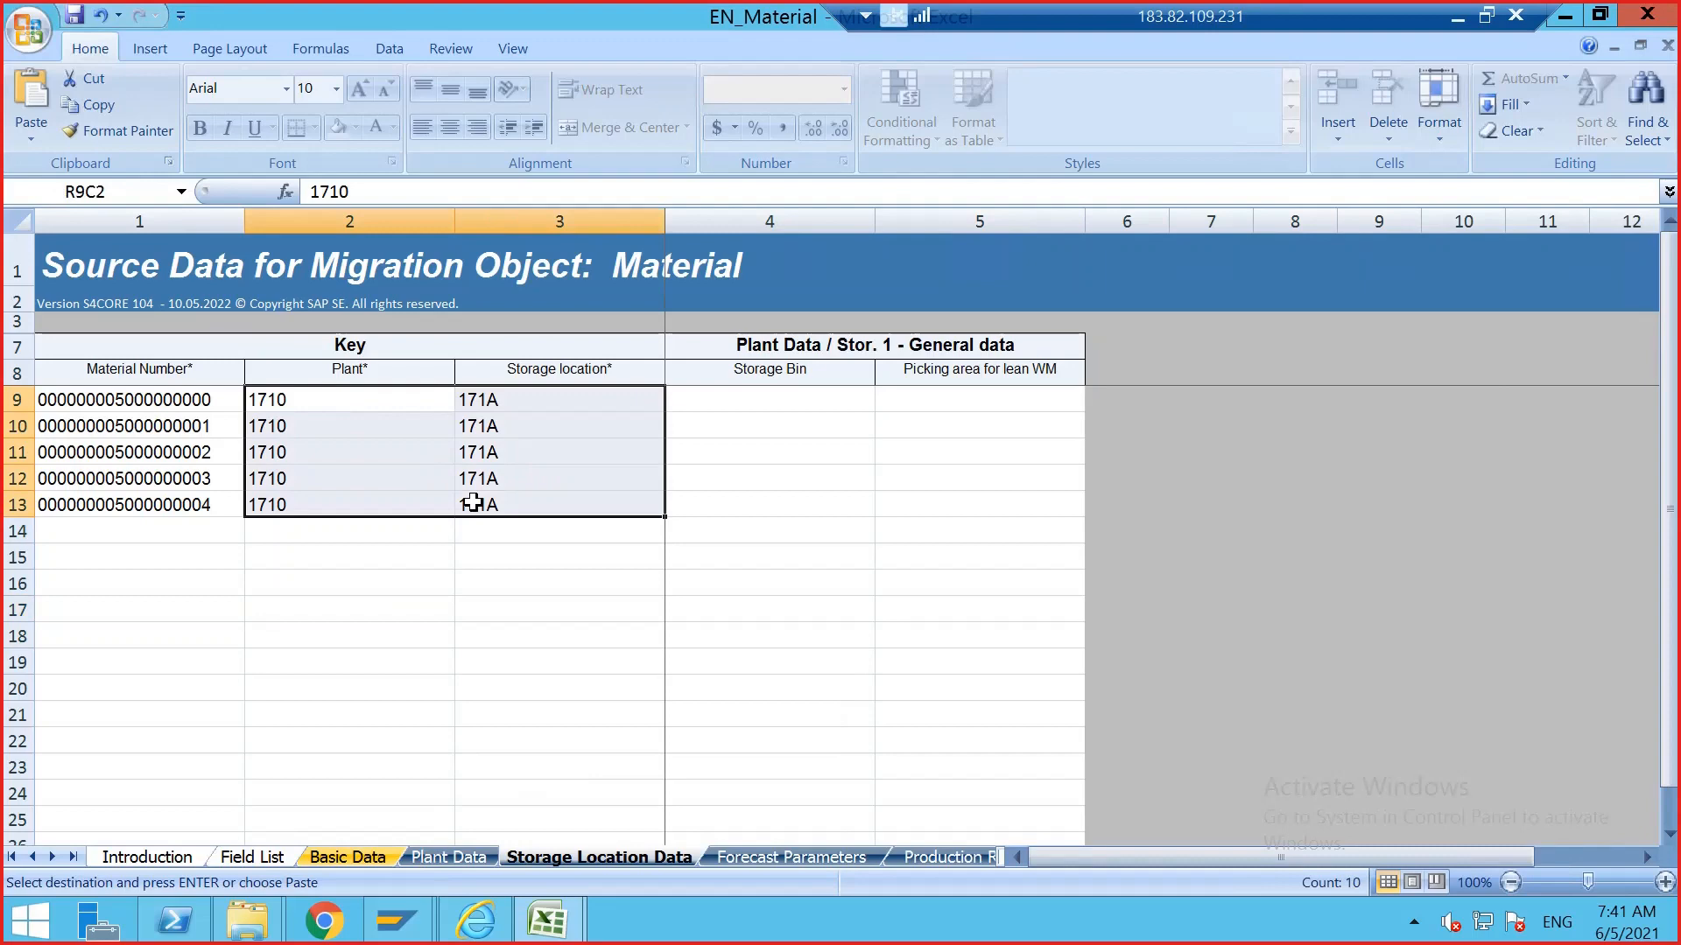
# - Paste the 1710 and 171A entries into EN_Material2's Storage Location Data sheet, starting at row 9 of the Plant column
pyautogui.moveTo(547, 915)
pyautogui.click(481, 788)
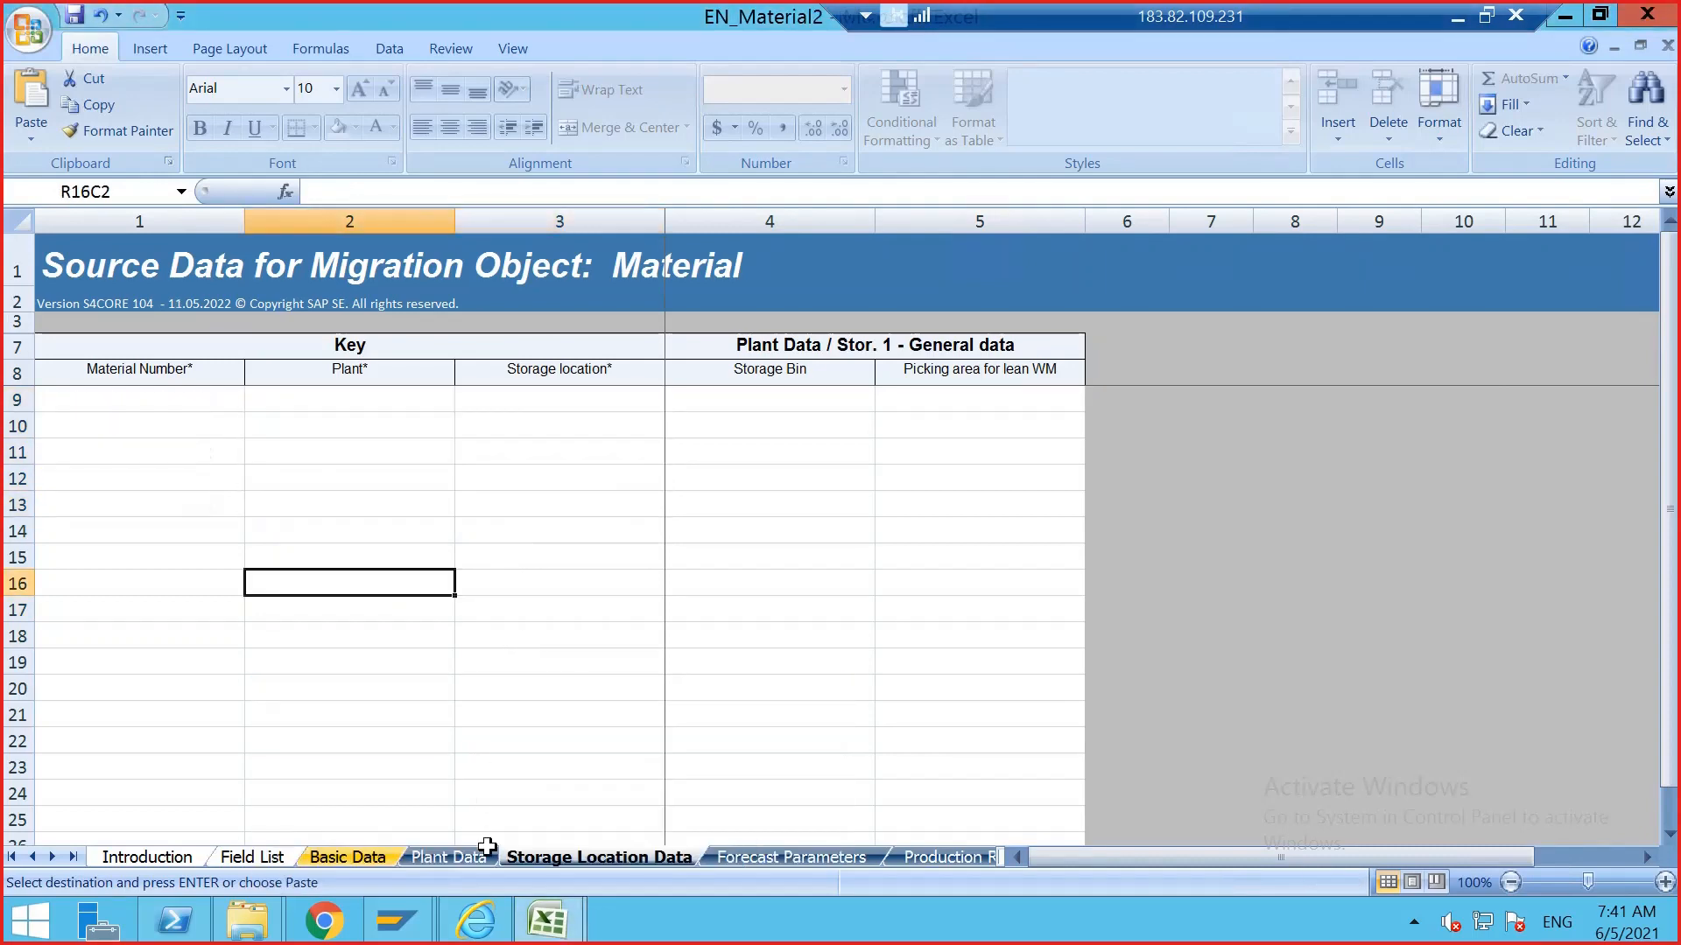
pyautogui.click(389, 399)
pyautogui.hotkey('ctrl', 'v')
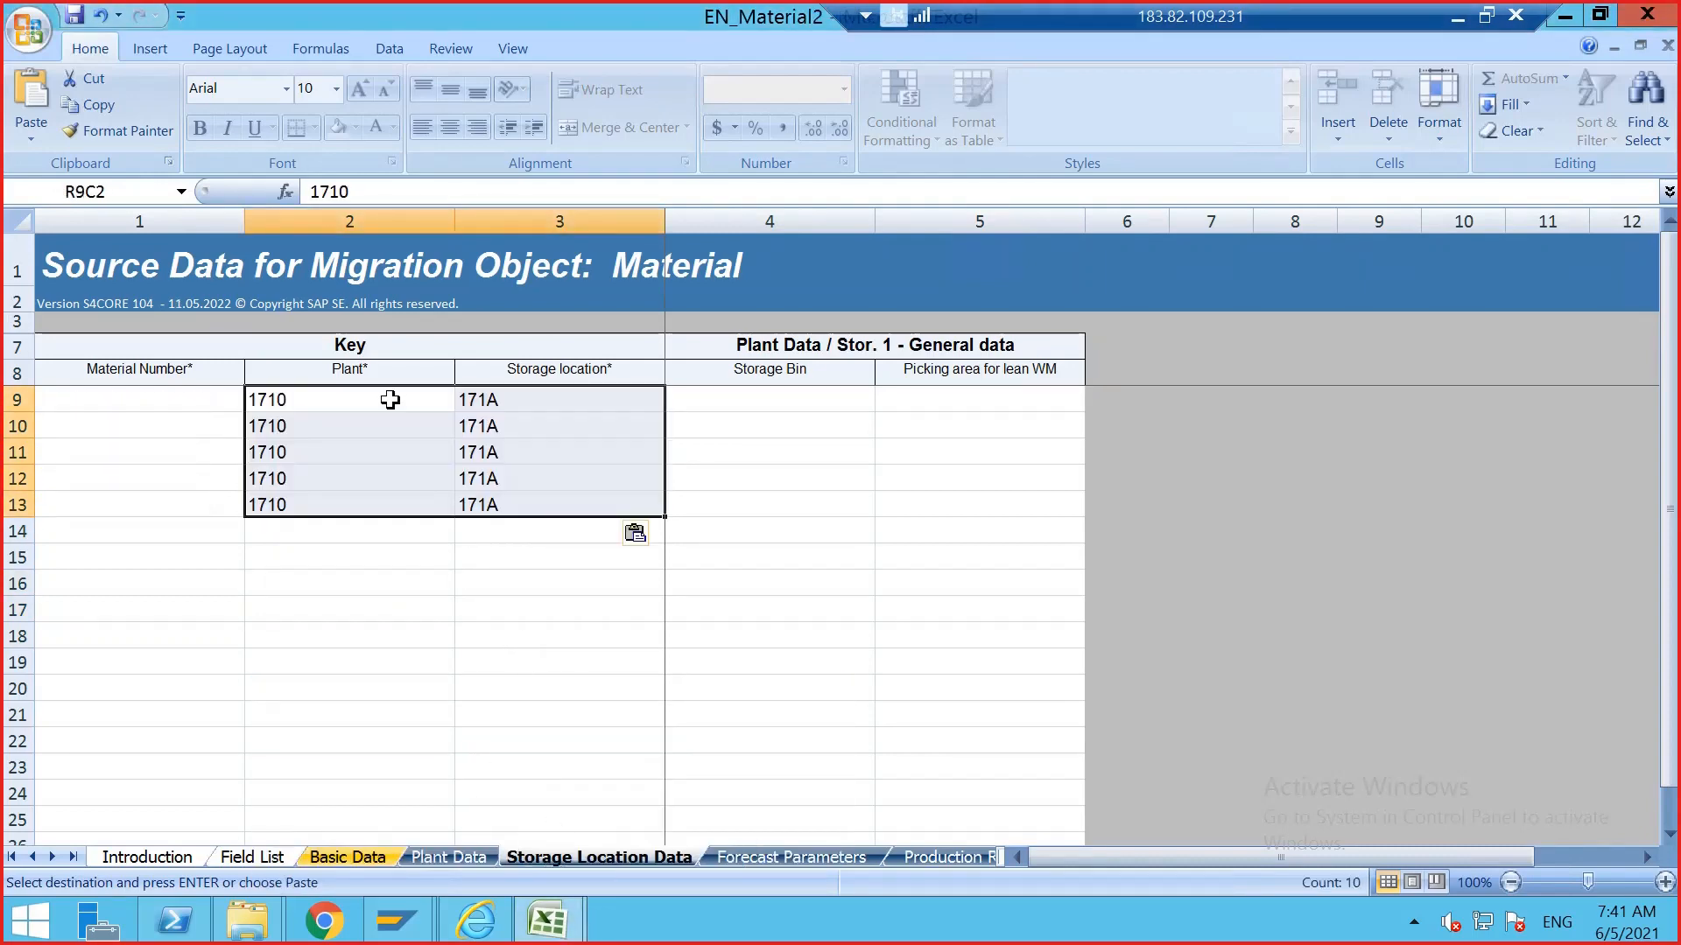
# - Copy the five material numbers from EN_Material2's Basic Data sheet into rows 9 to 13 of its Storage Location Data sheet
pyautogui.click(219, 426)
pyautogui.click(347, 857)
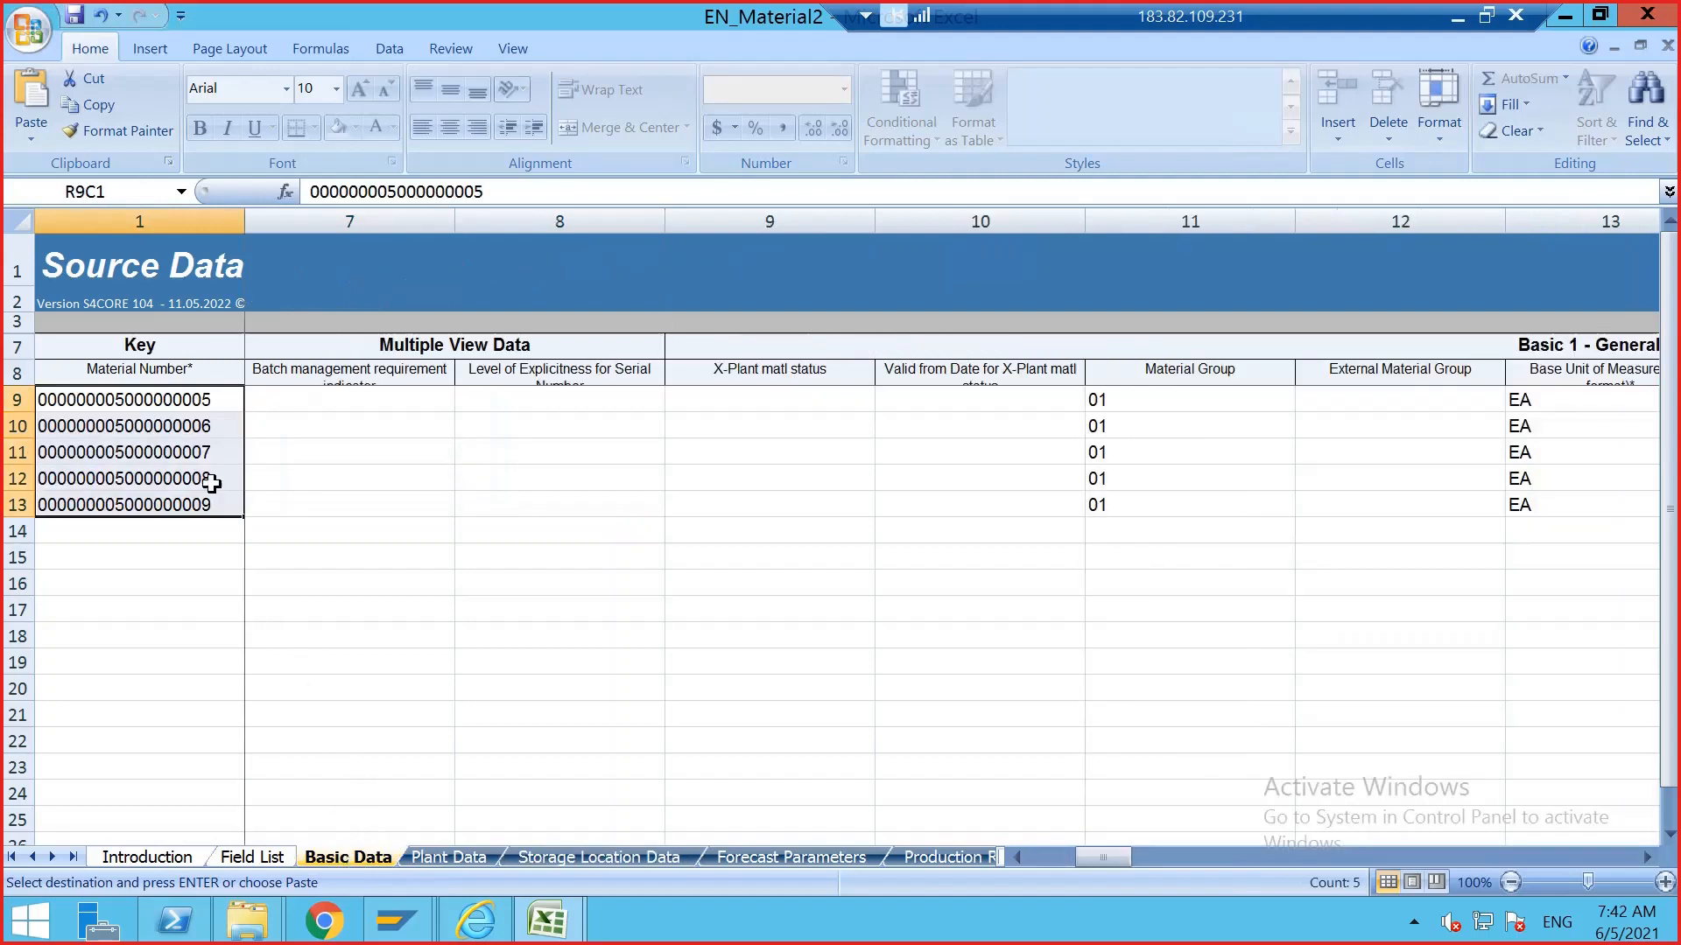
pyautogui.moveTo(199, 405); pyautogui.dragTo(187, 494)
pyautogui.hotkey('ctrl', 'c')
pyautogui.click(534, 857)
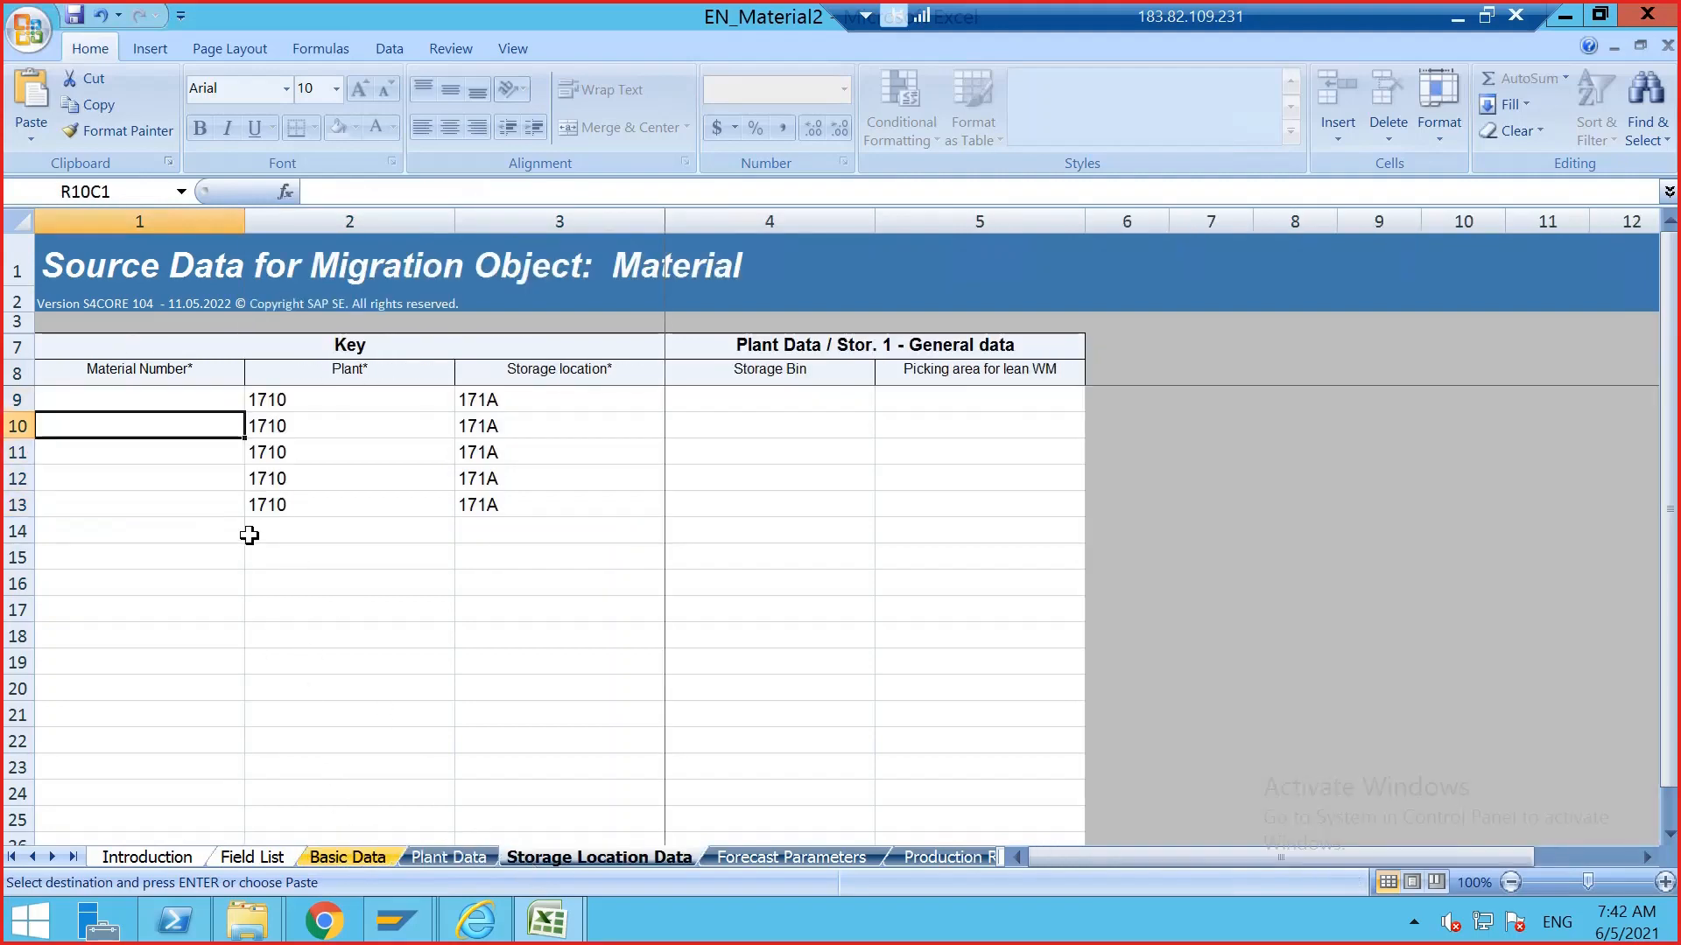
pyautogui.click(126, 400)
pyautogui.hotkey('ctrl', 'v')
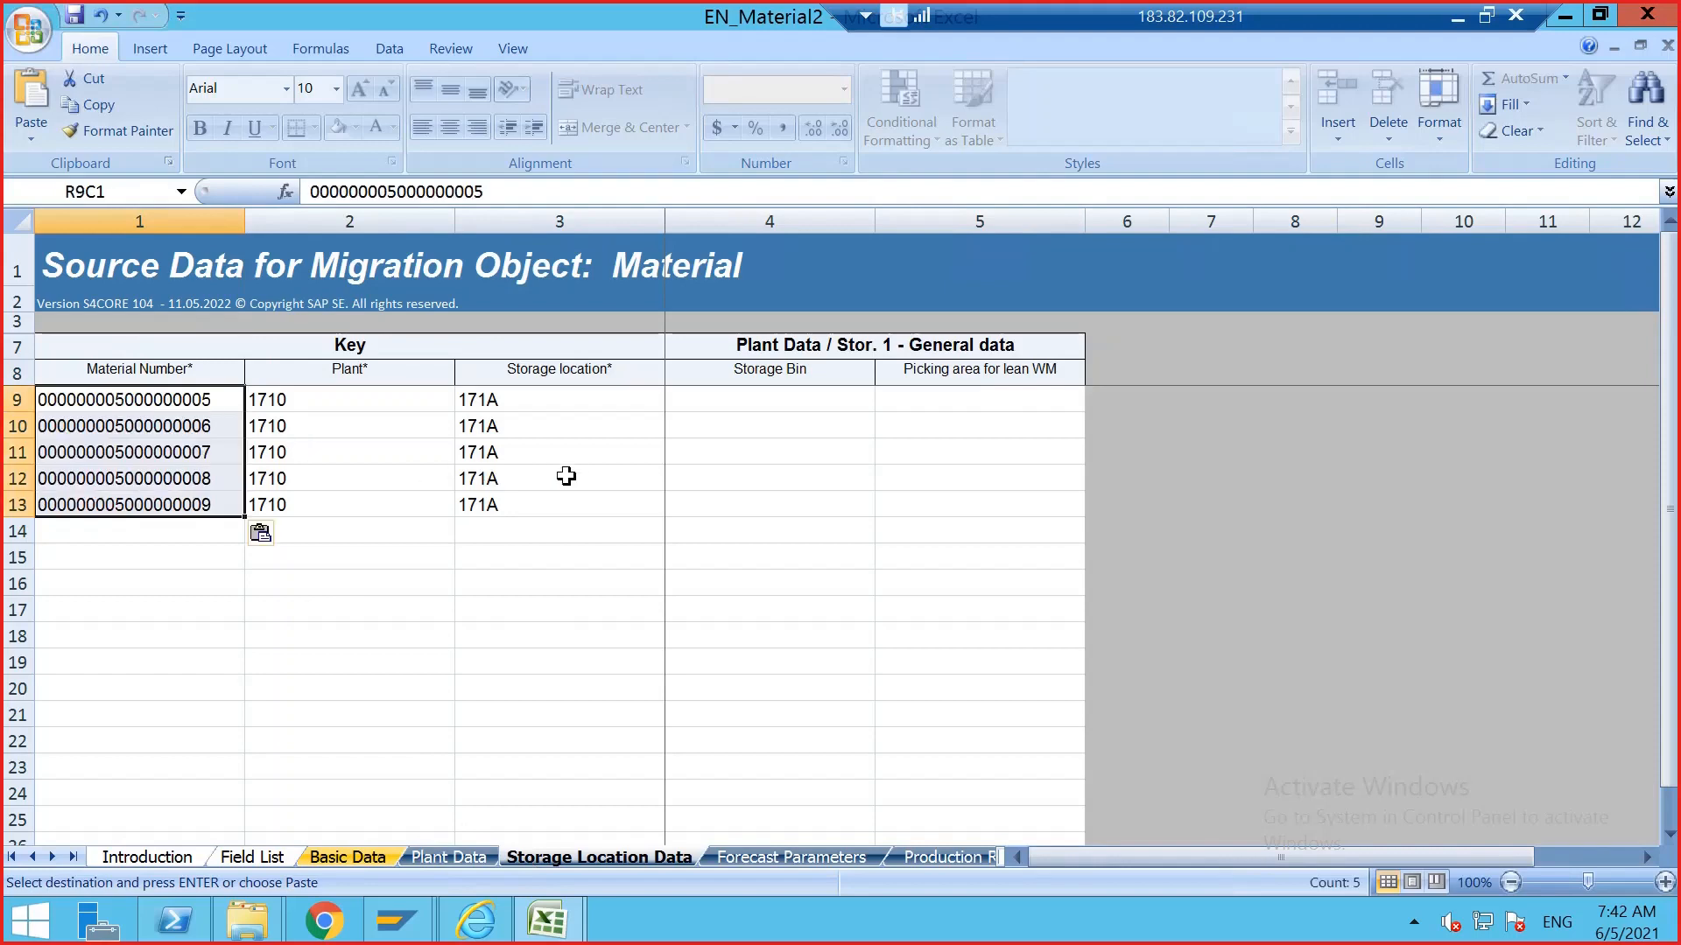
pyautogui.click(682, 501)
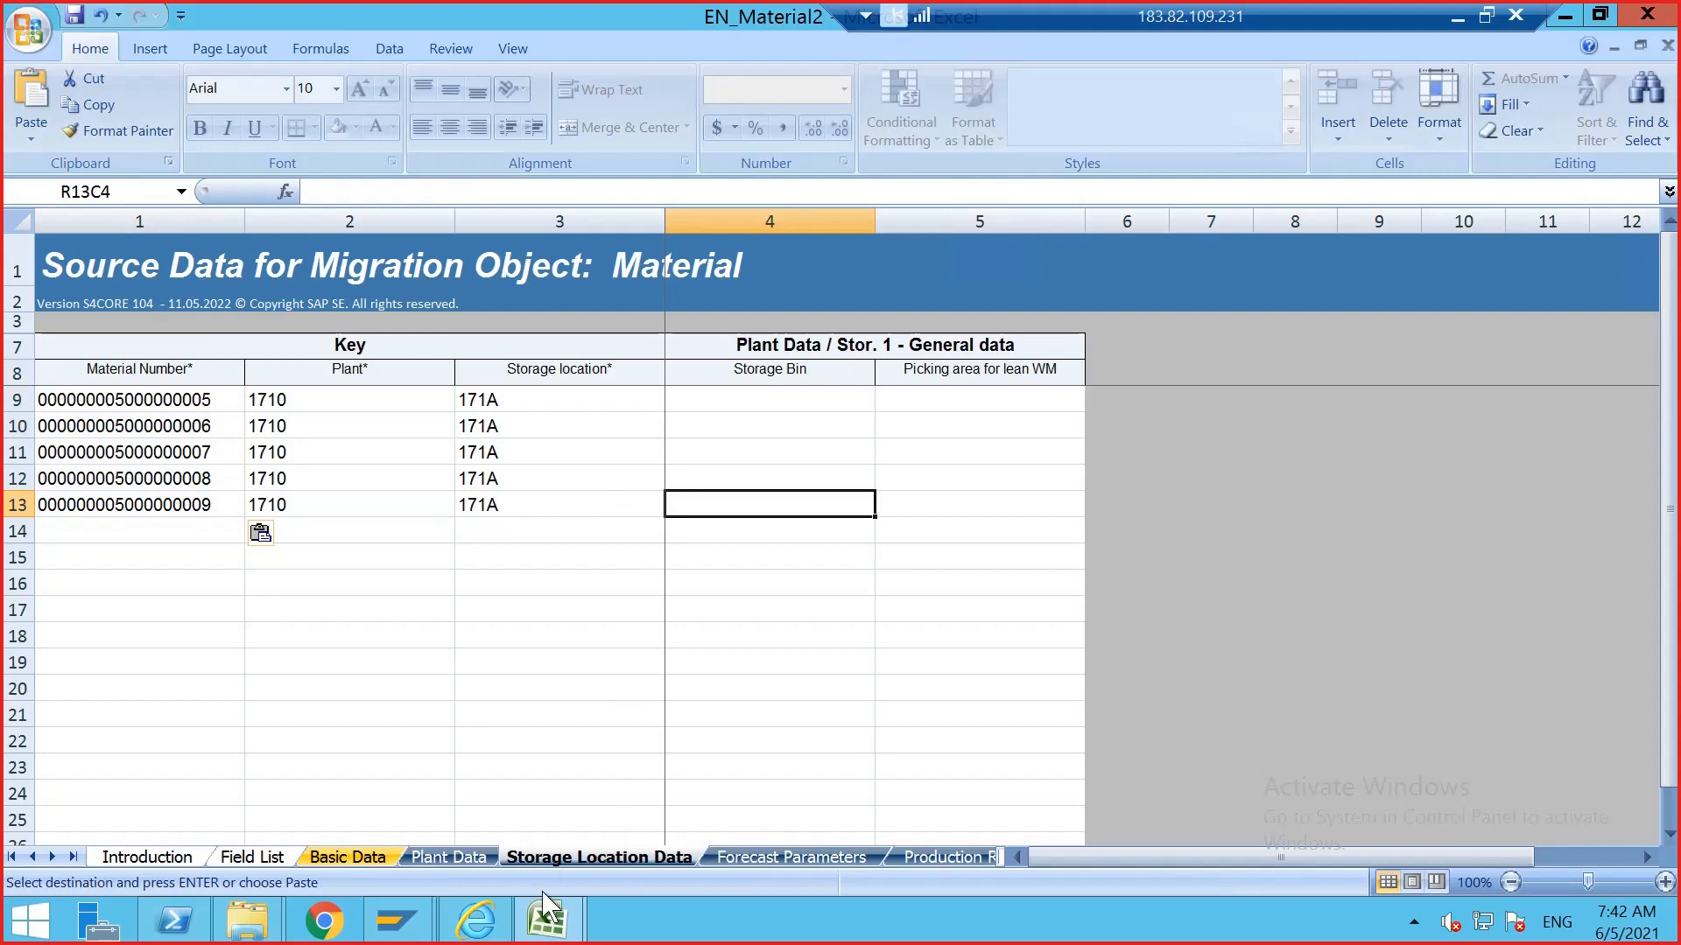
# - Check EN_Material's sheets from Forecast Parameters through Accounting Data for filled entries
pyautogui.click(547, 919)
pyautogui.click(714, 803)
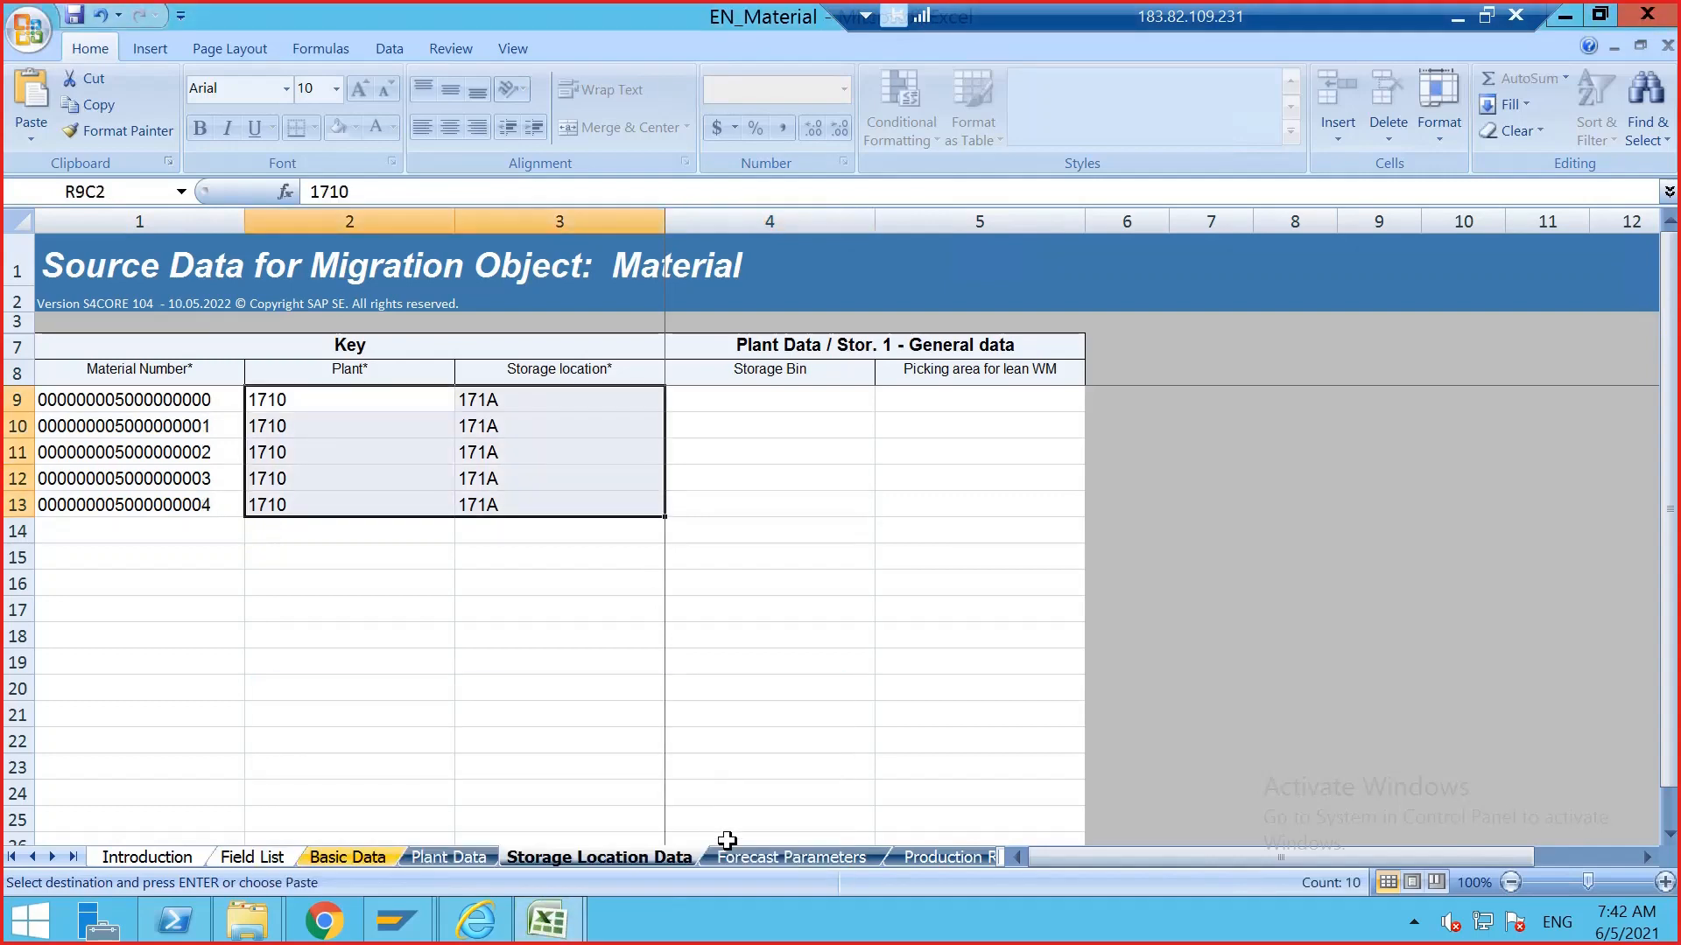
pyautogui.click(742, 858)
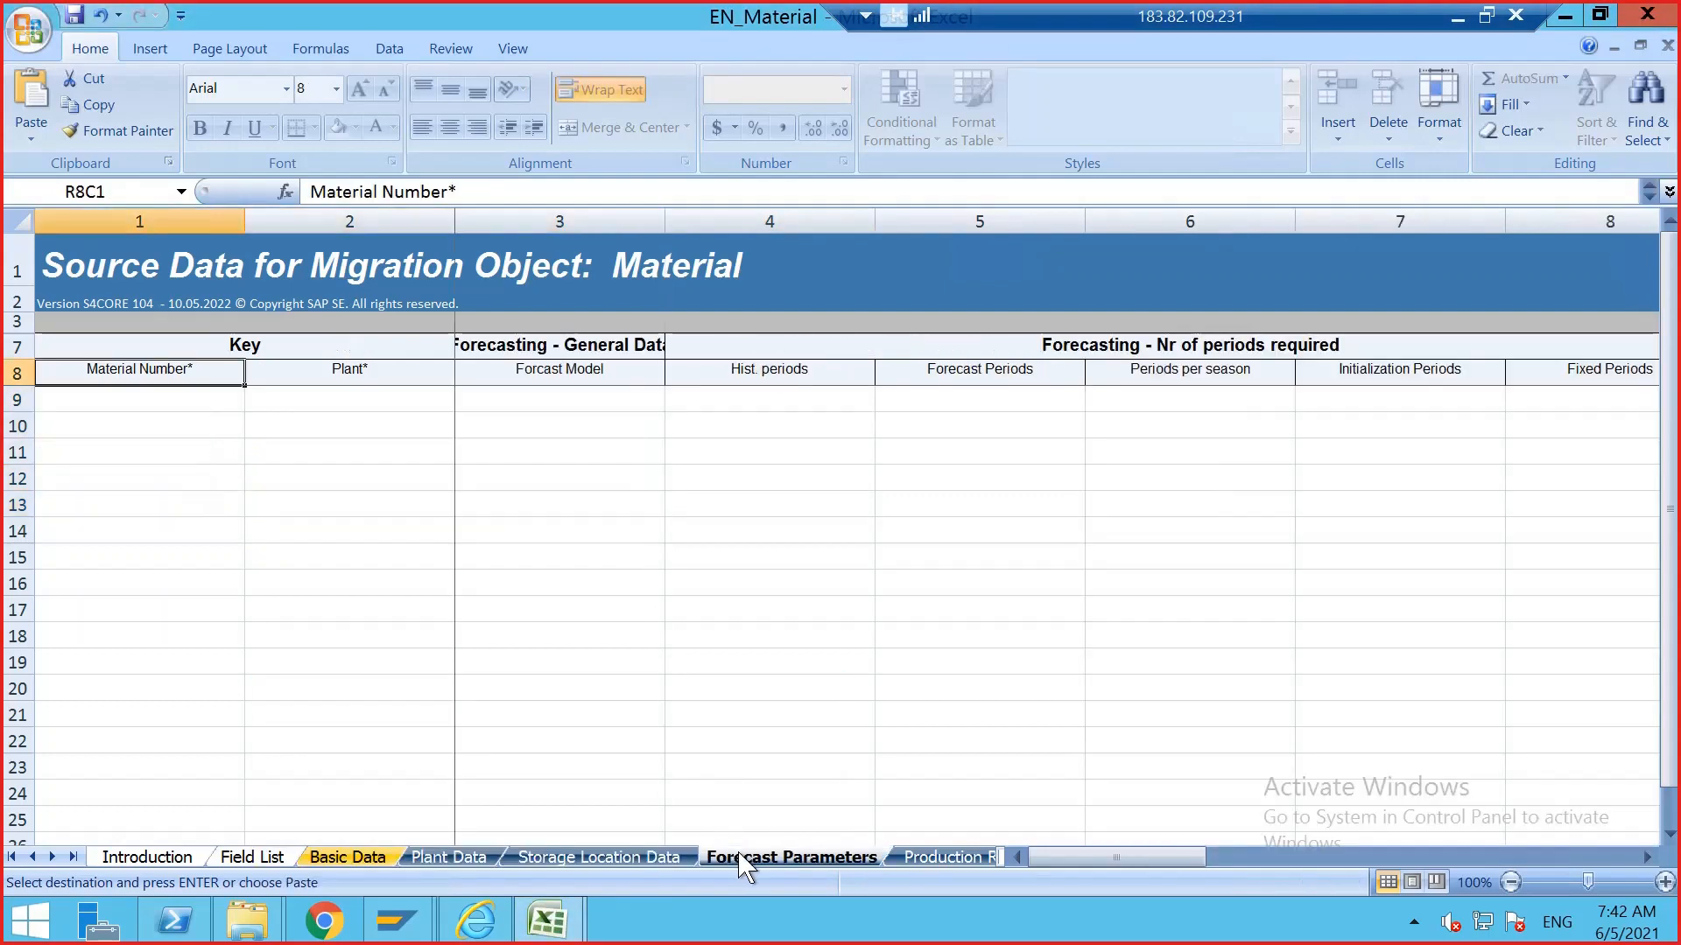
pyautogui.click(904, 860)
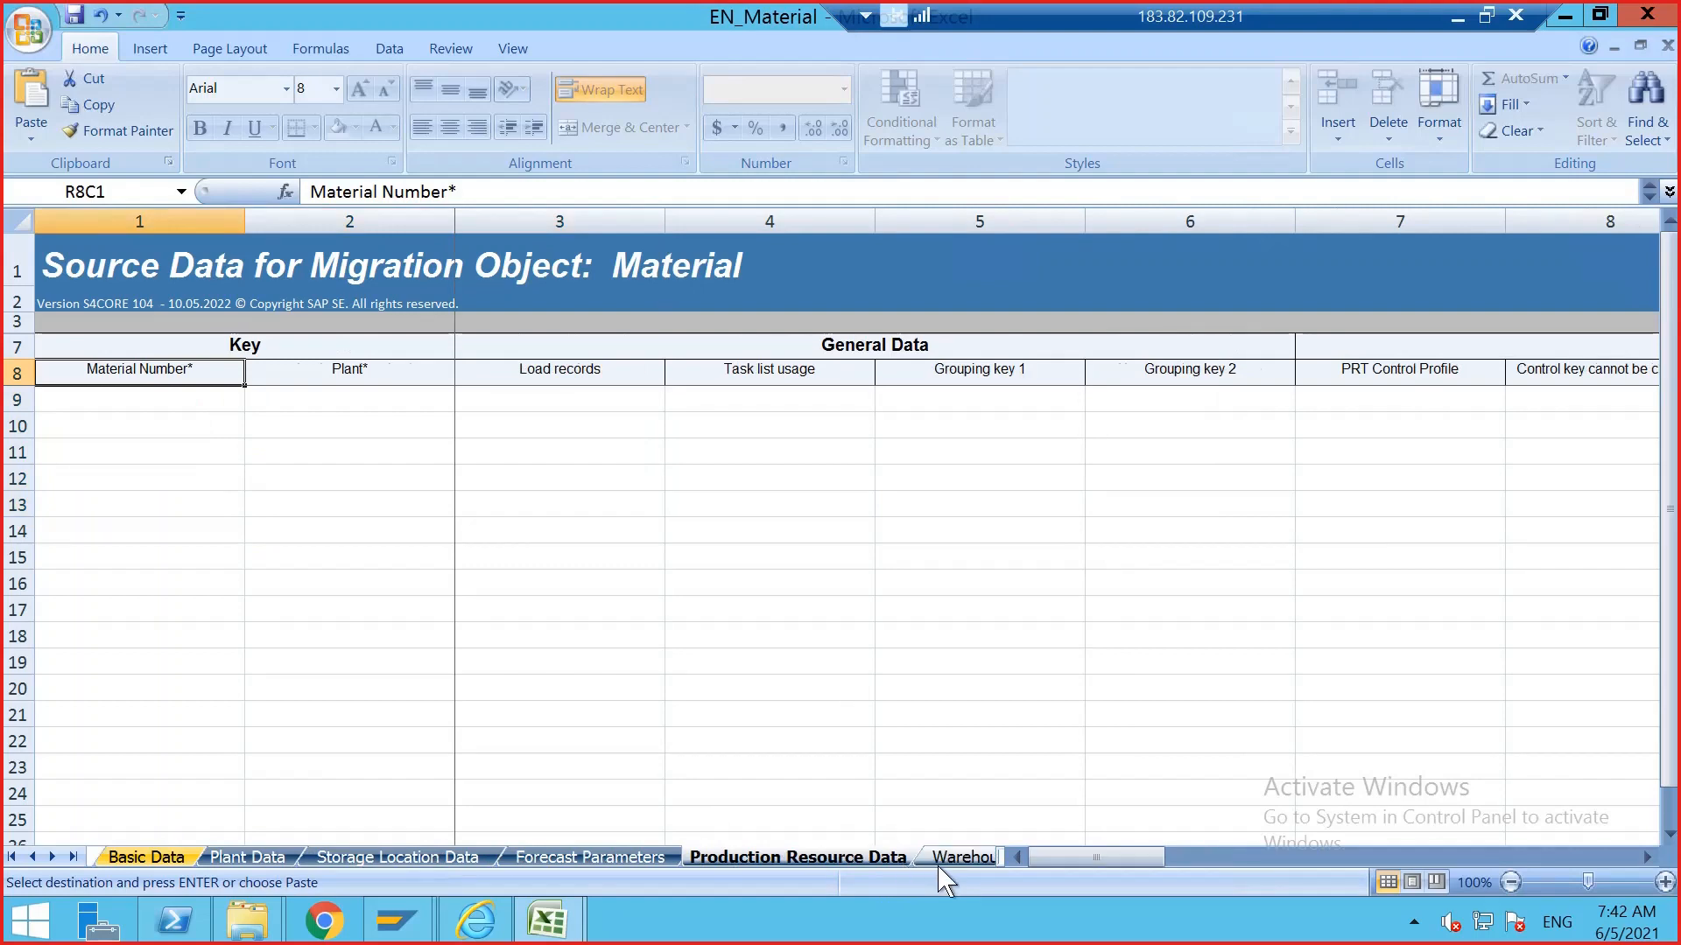
pyautogui.click(958, 858)
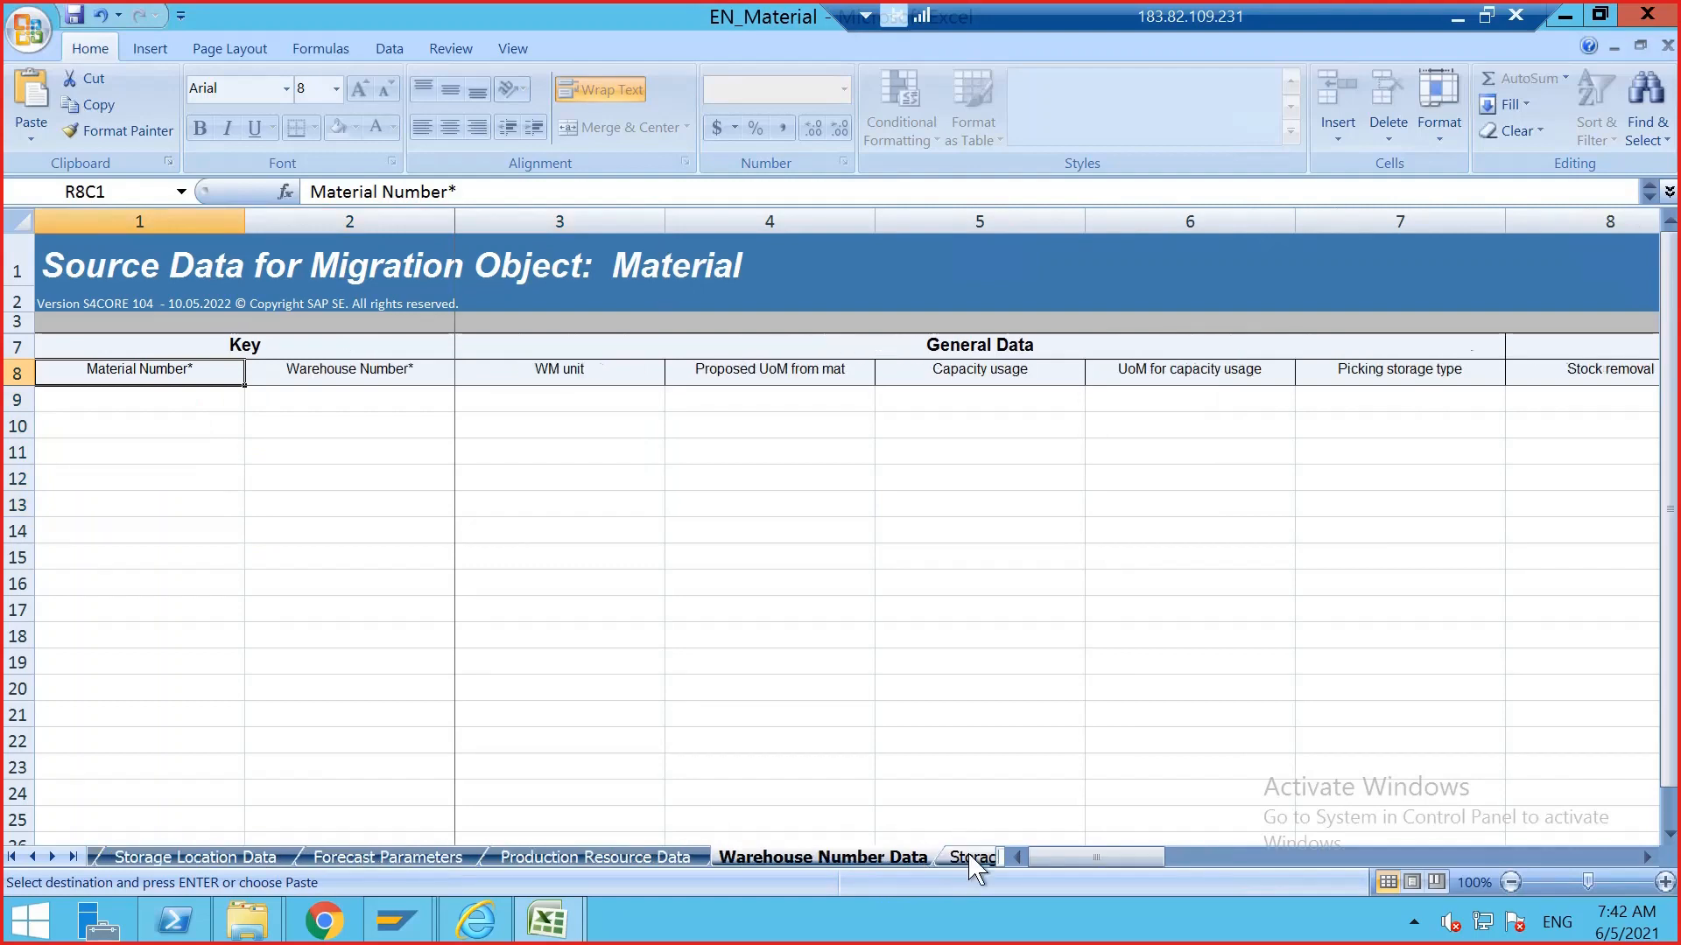
pyautogui.click(970, 857)
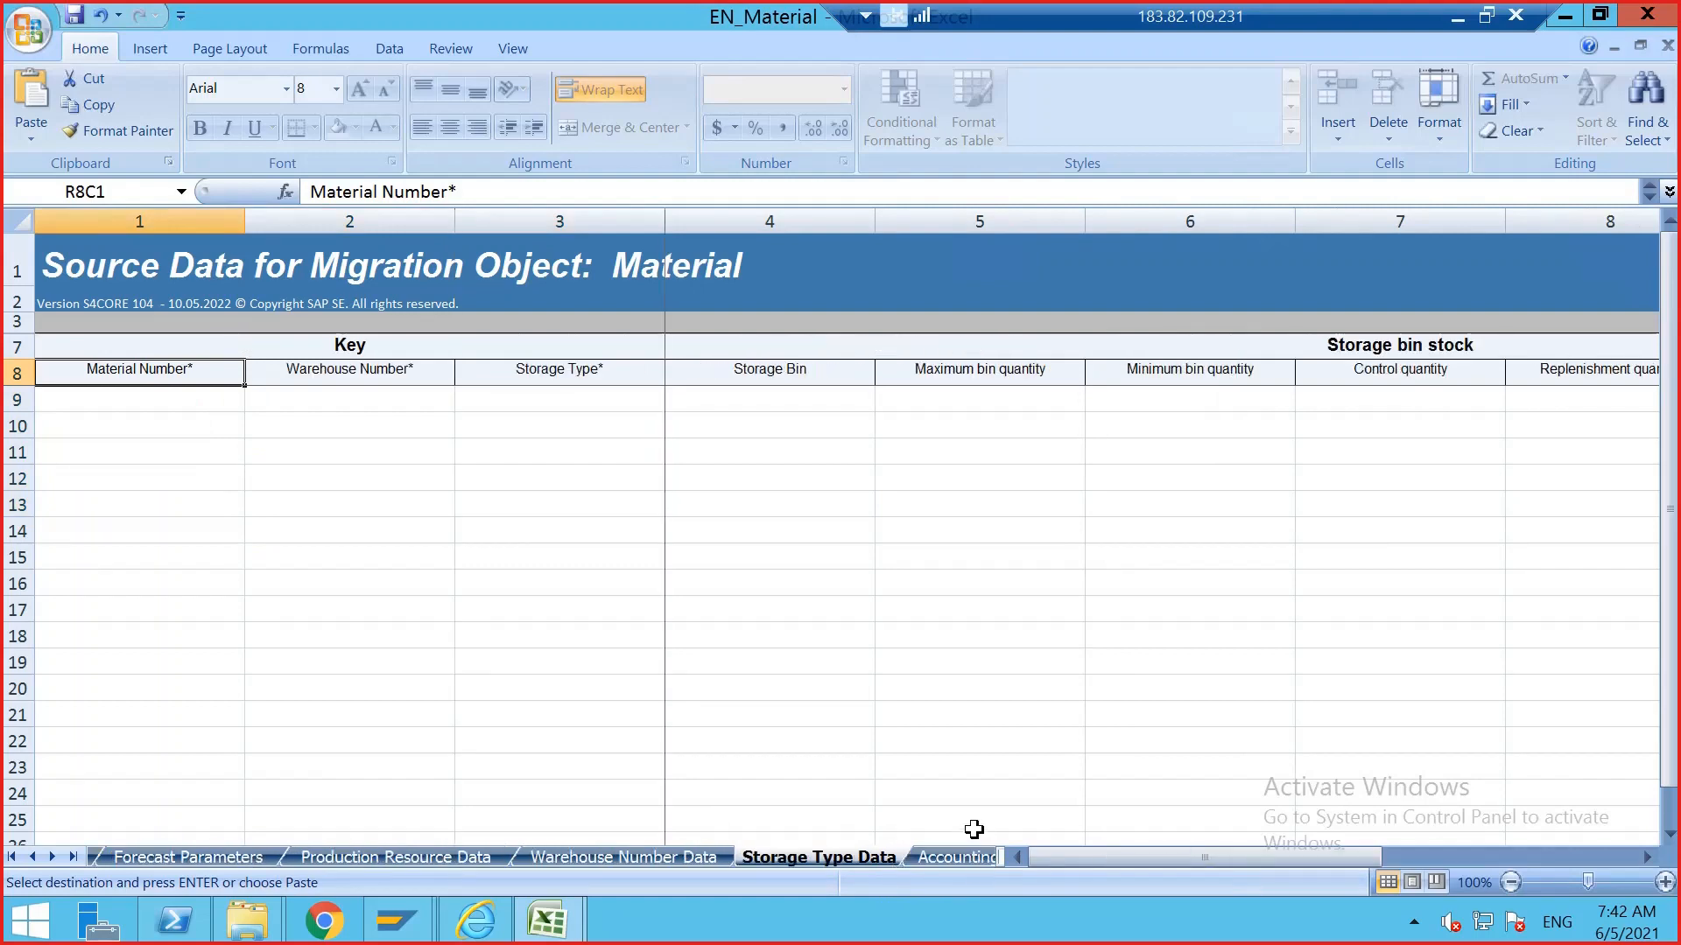
pyautogui.click(928, 857)
pyautogui.click(552, 585)
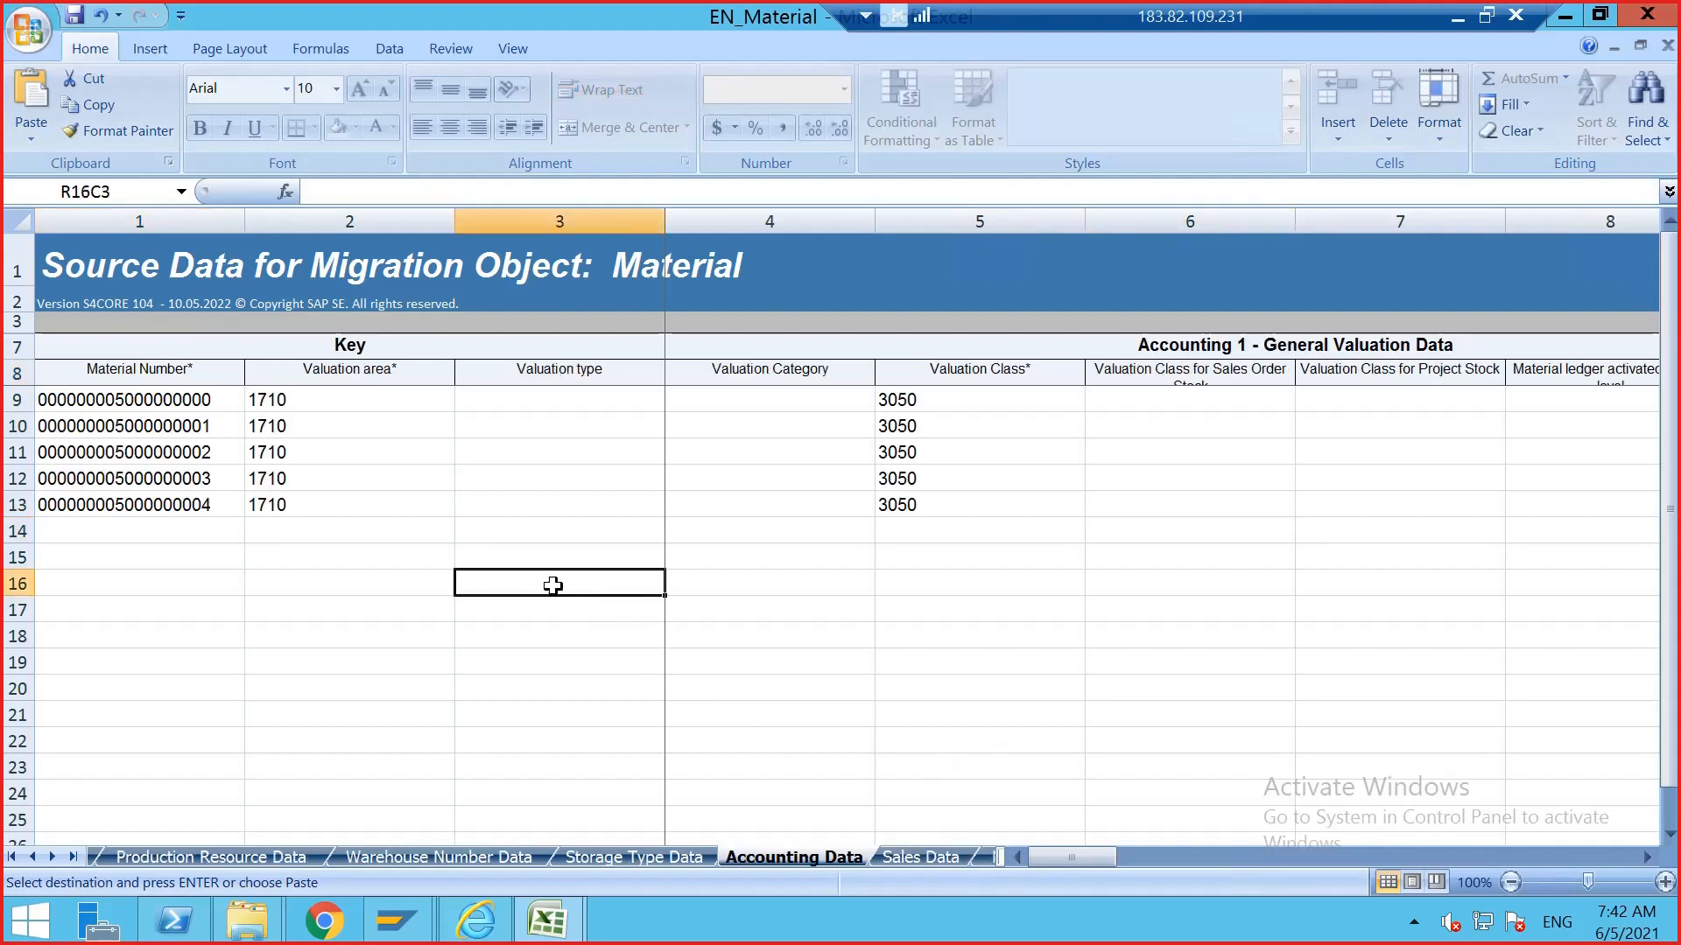
# - Copy rows 9 to 13 of EN_Material's Accounting Data sheet from the Valuation area column through Valuation Class
pyautogui.click(376, 516)
pyautogui.moveTo(269, 400); pyautogui.dragTo(968, 501)
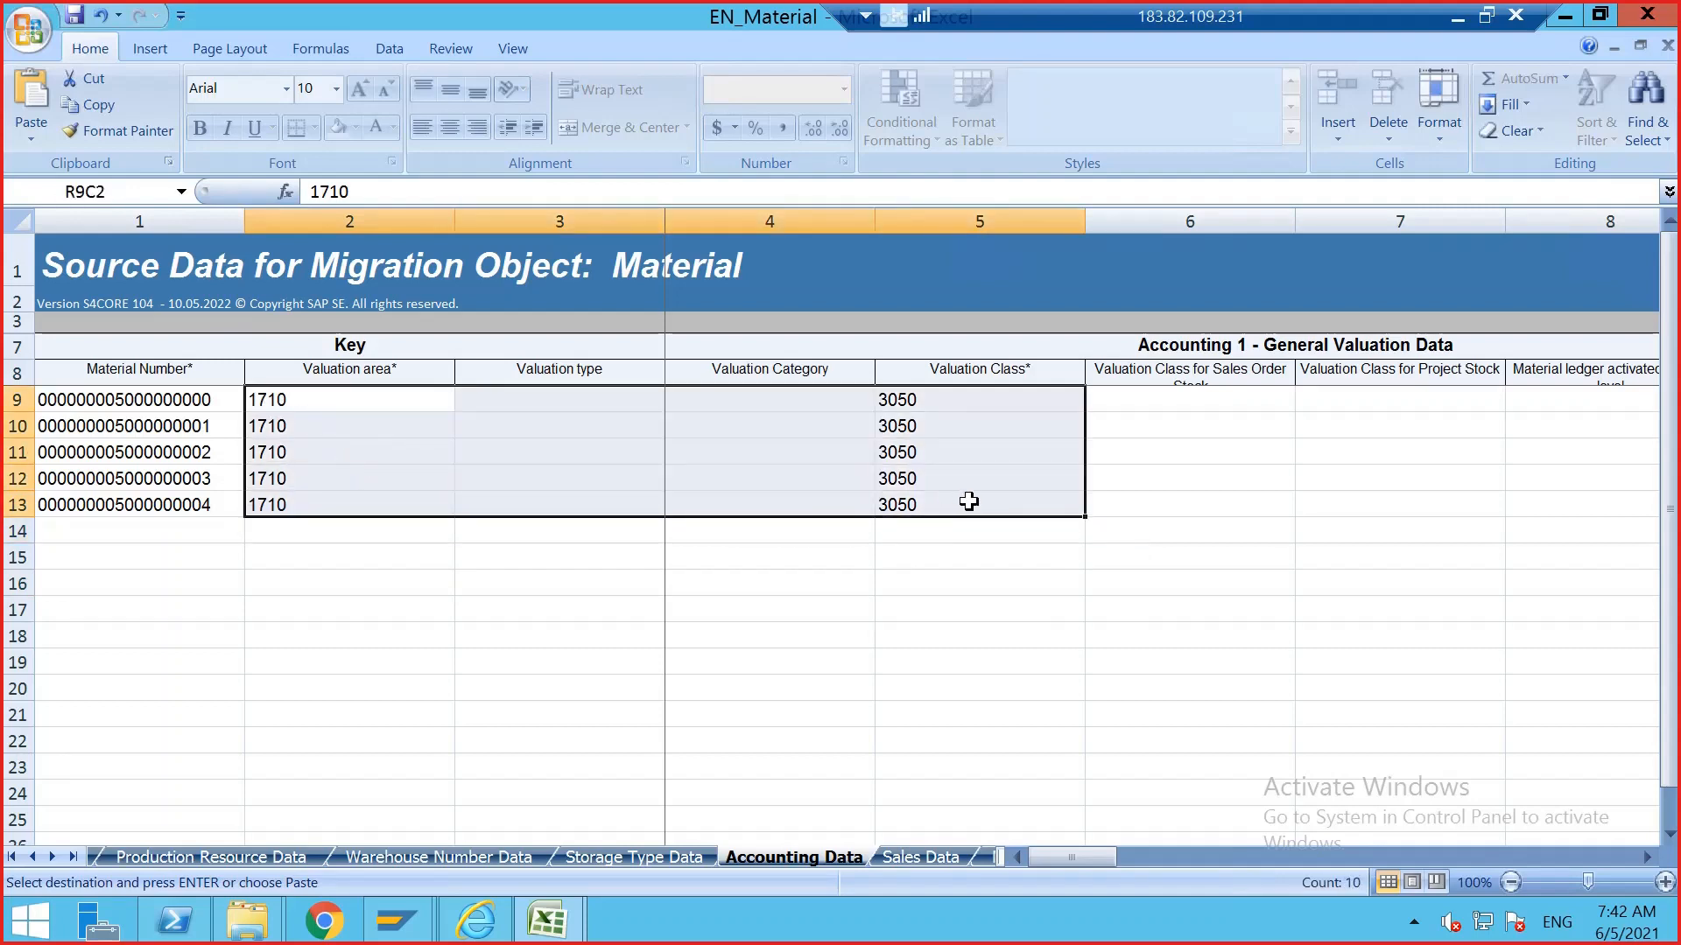
pyautogui.hotkey('ctrl', 'c')
# - Paste the 1710 and 3050 valuation block into EN_Material2's Accounting Data sheet, starting at row 9 of the Valuation area column
pyautogui.click(546, 922)
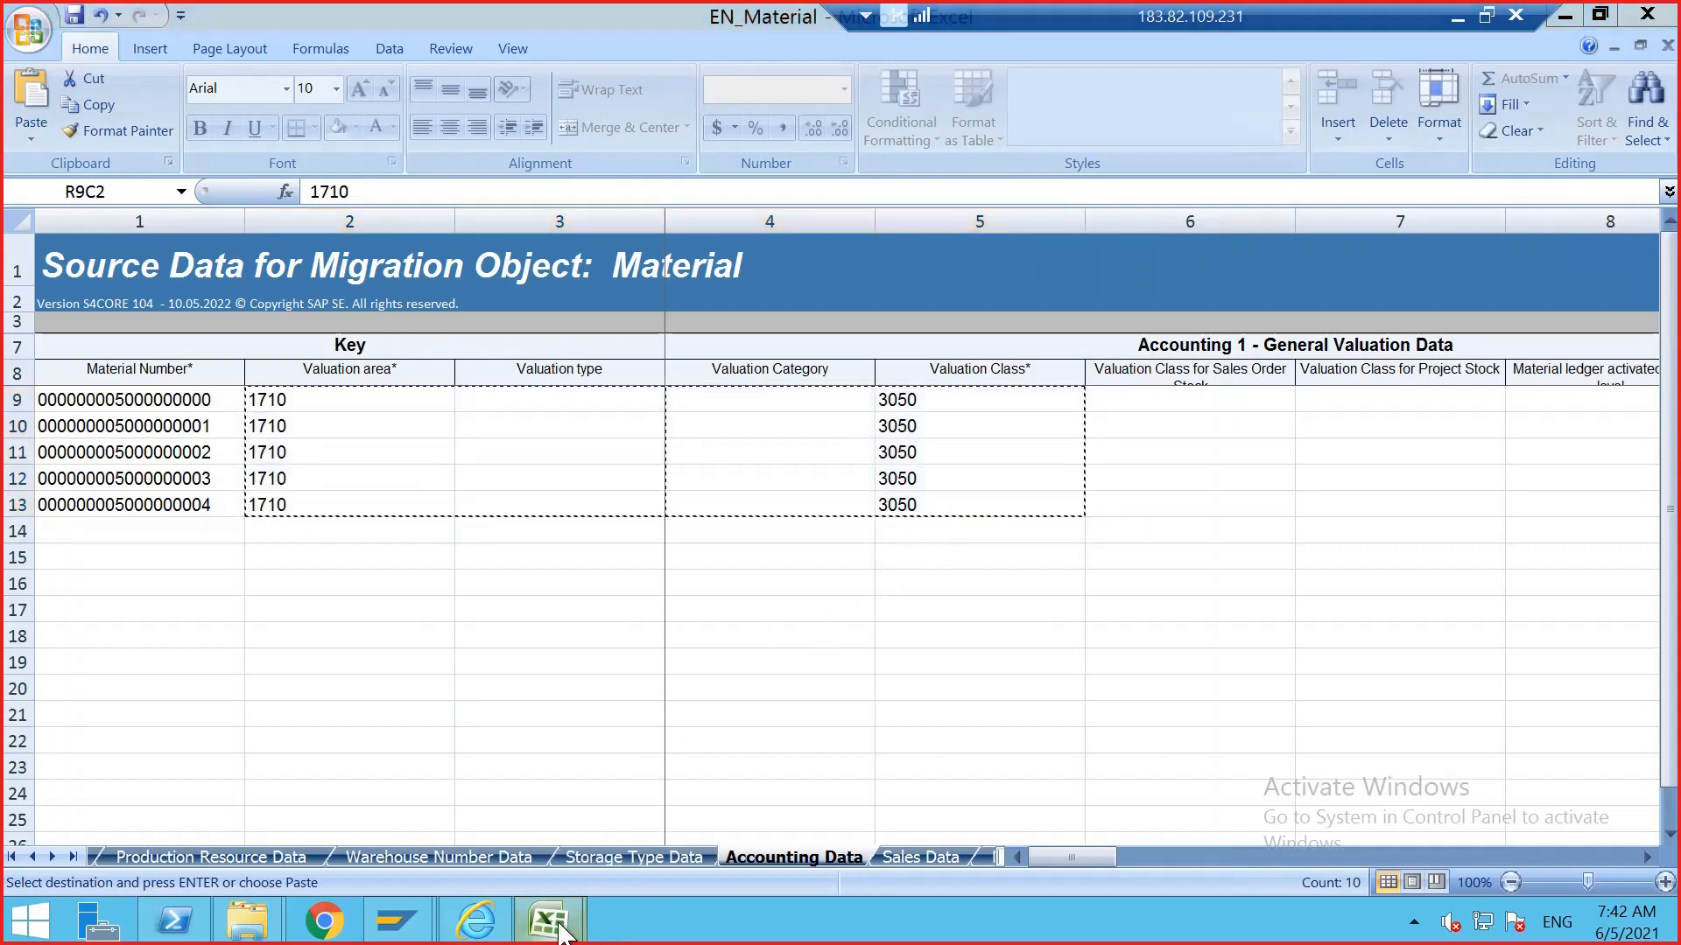
pyautogui.click(522, 762)
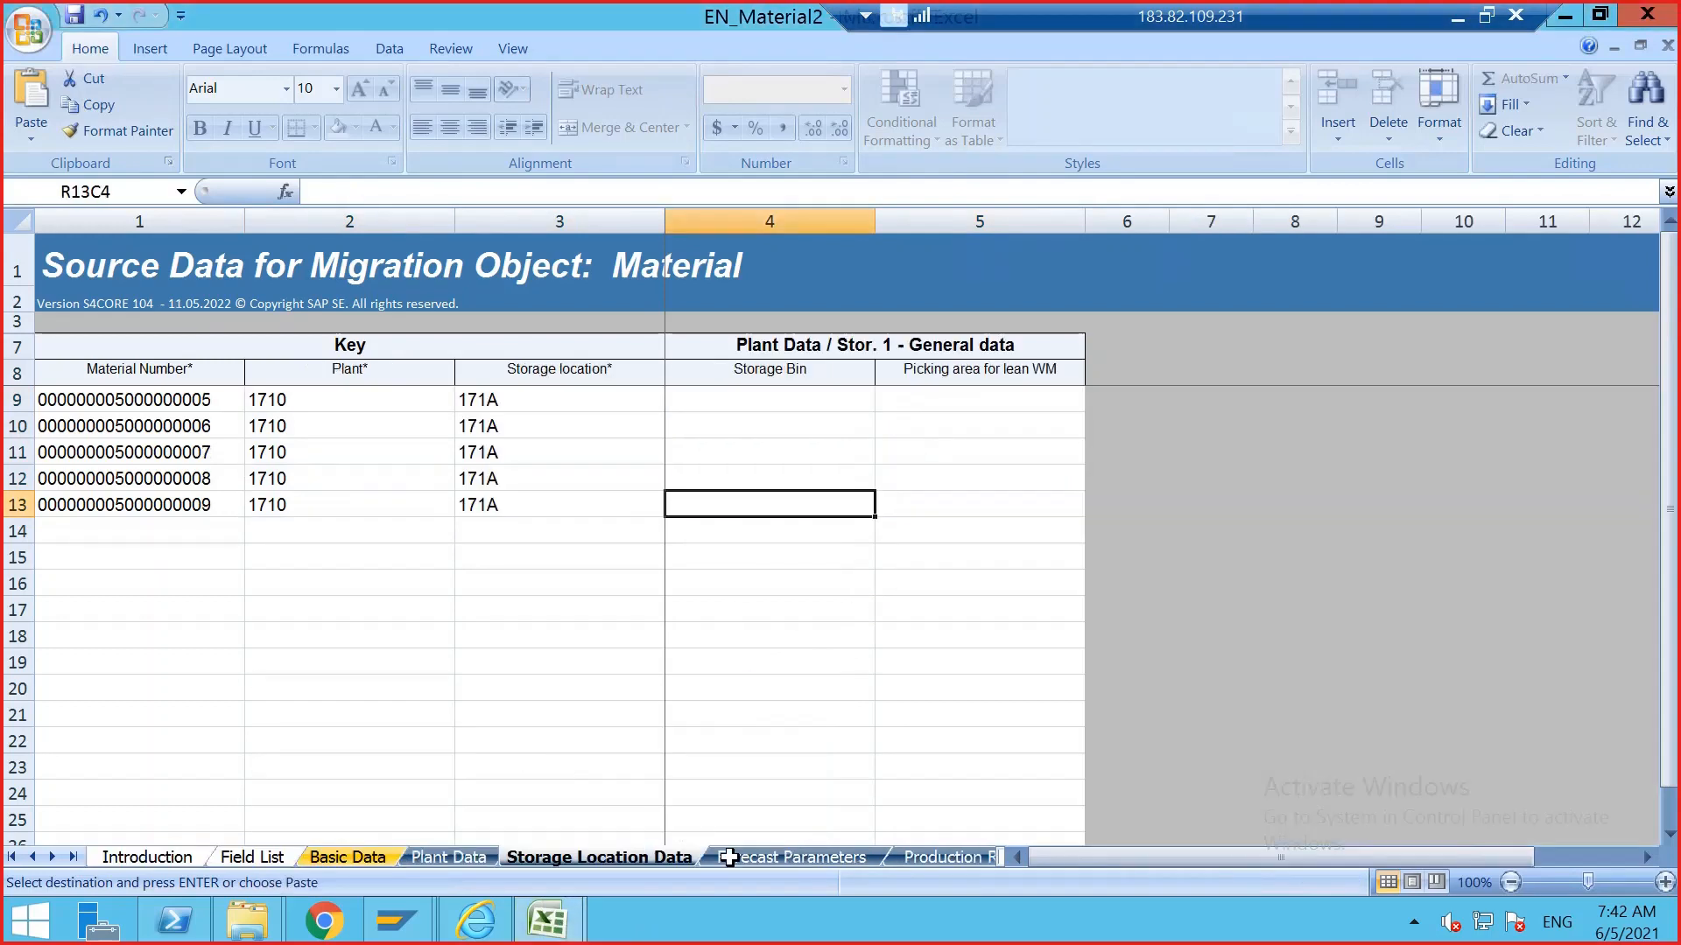
pyautogui.click(984, 859)
pyautogui.click(965, 860)
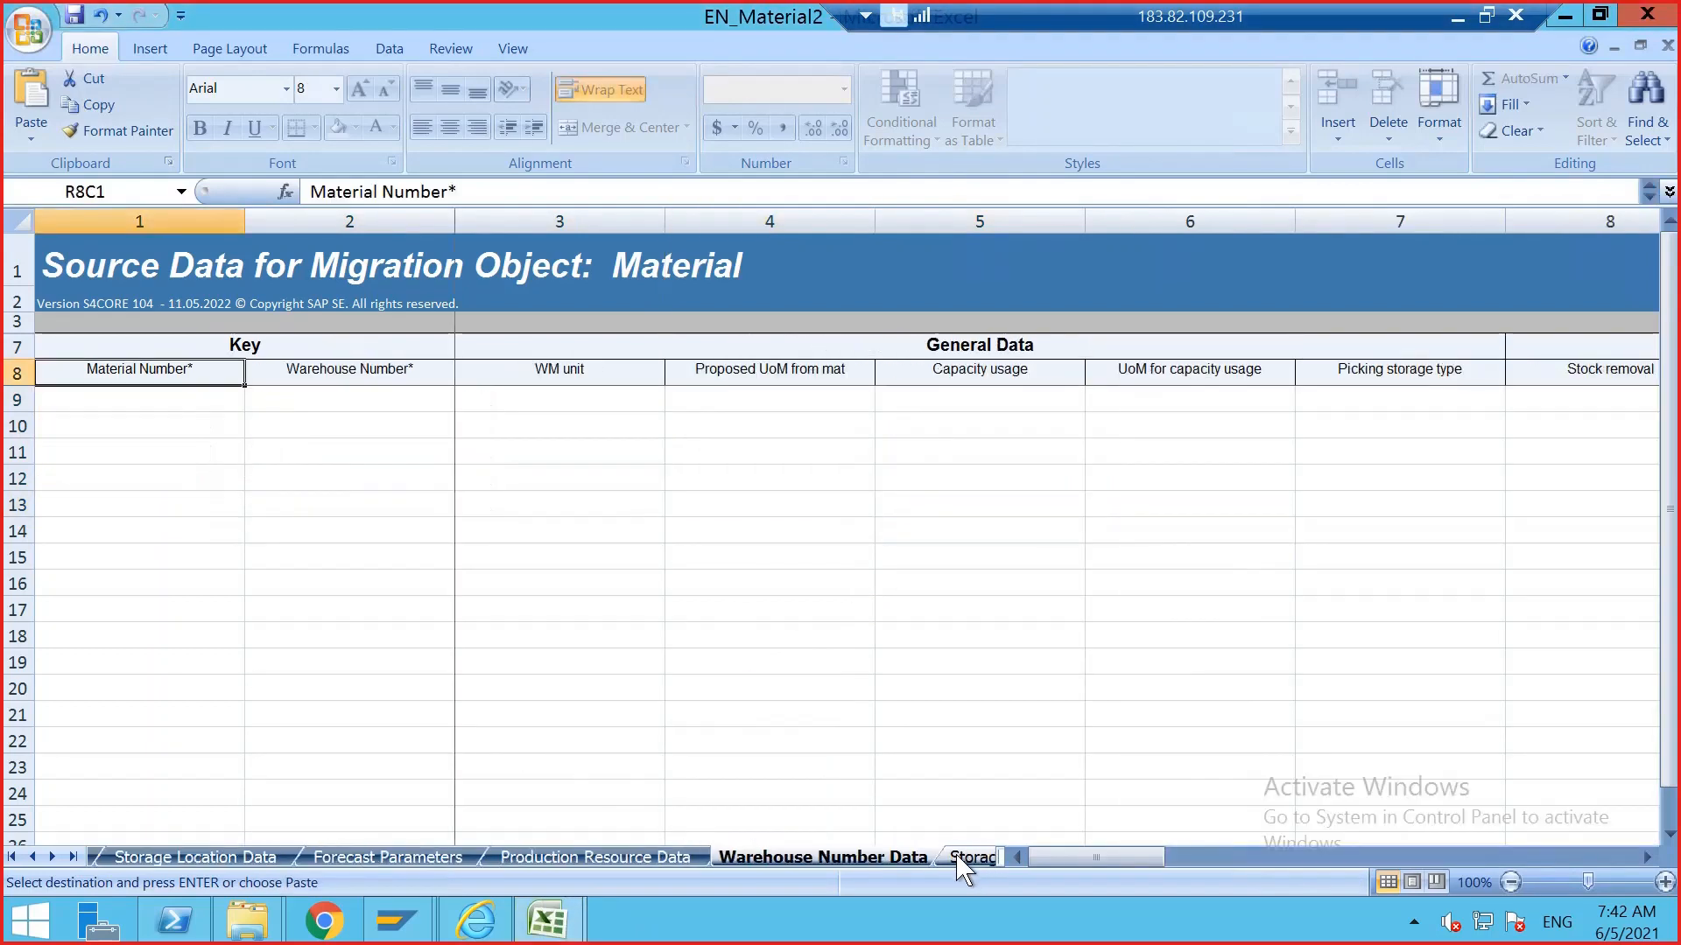
pyautogui.click(963, 860)
pyautogui.click(959, 860)
pyautogui.click(364, 454)
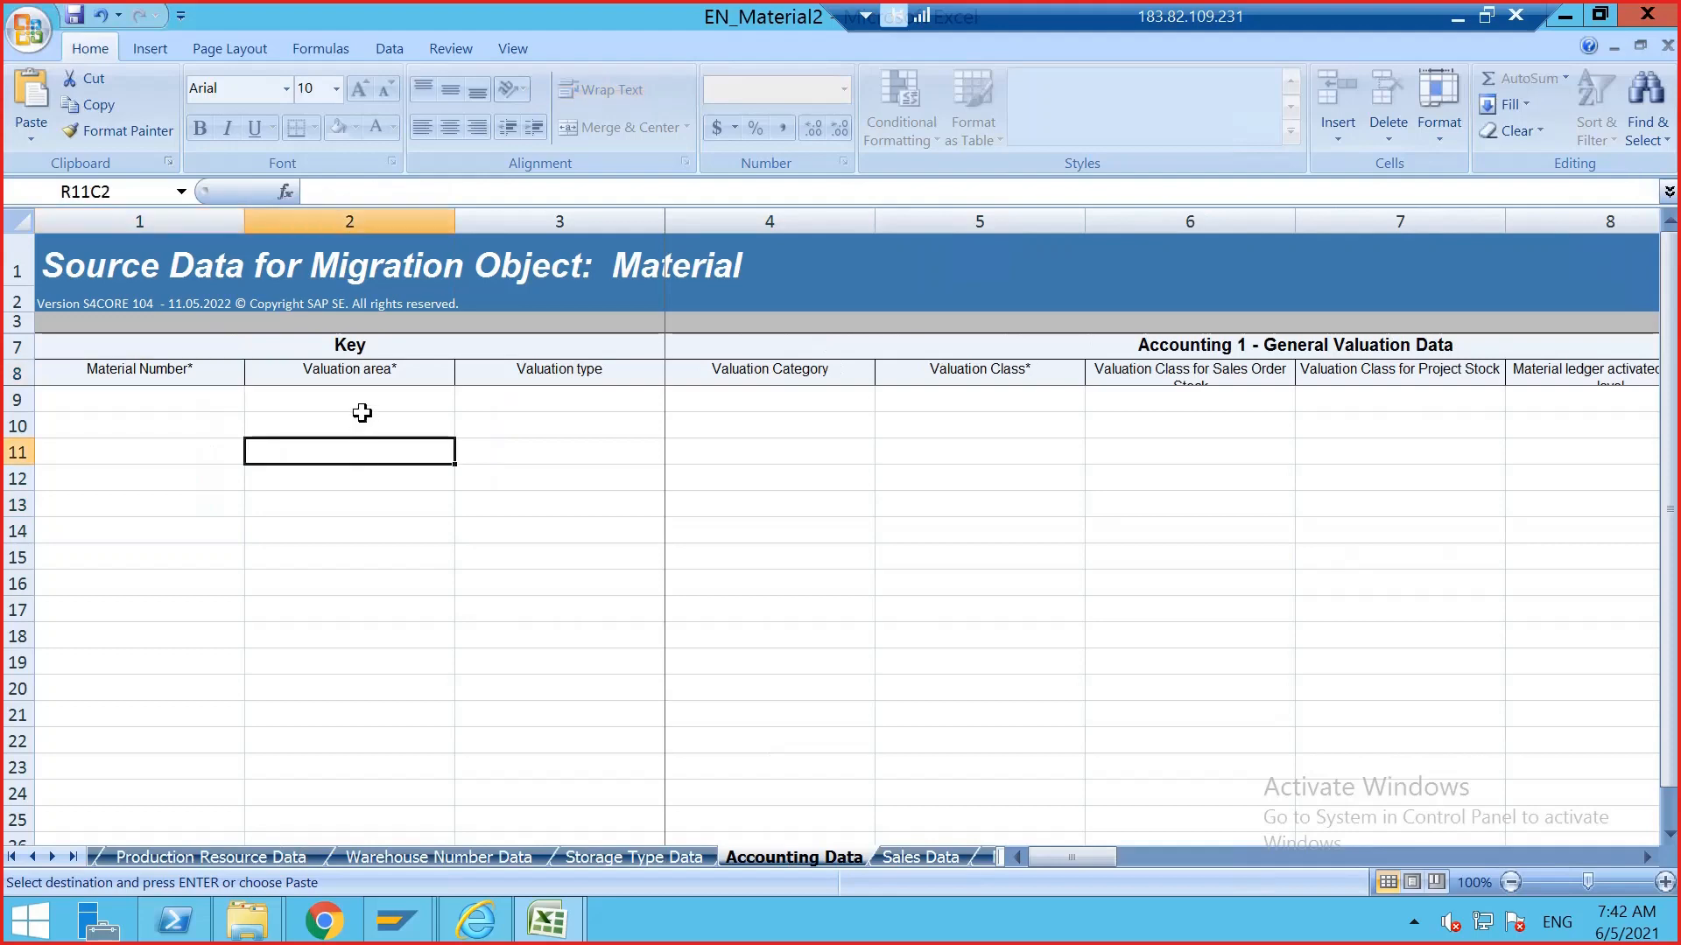
pyautogui.click(362, 404)
pyautogui.hotkey('ctrl', 'v')
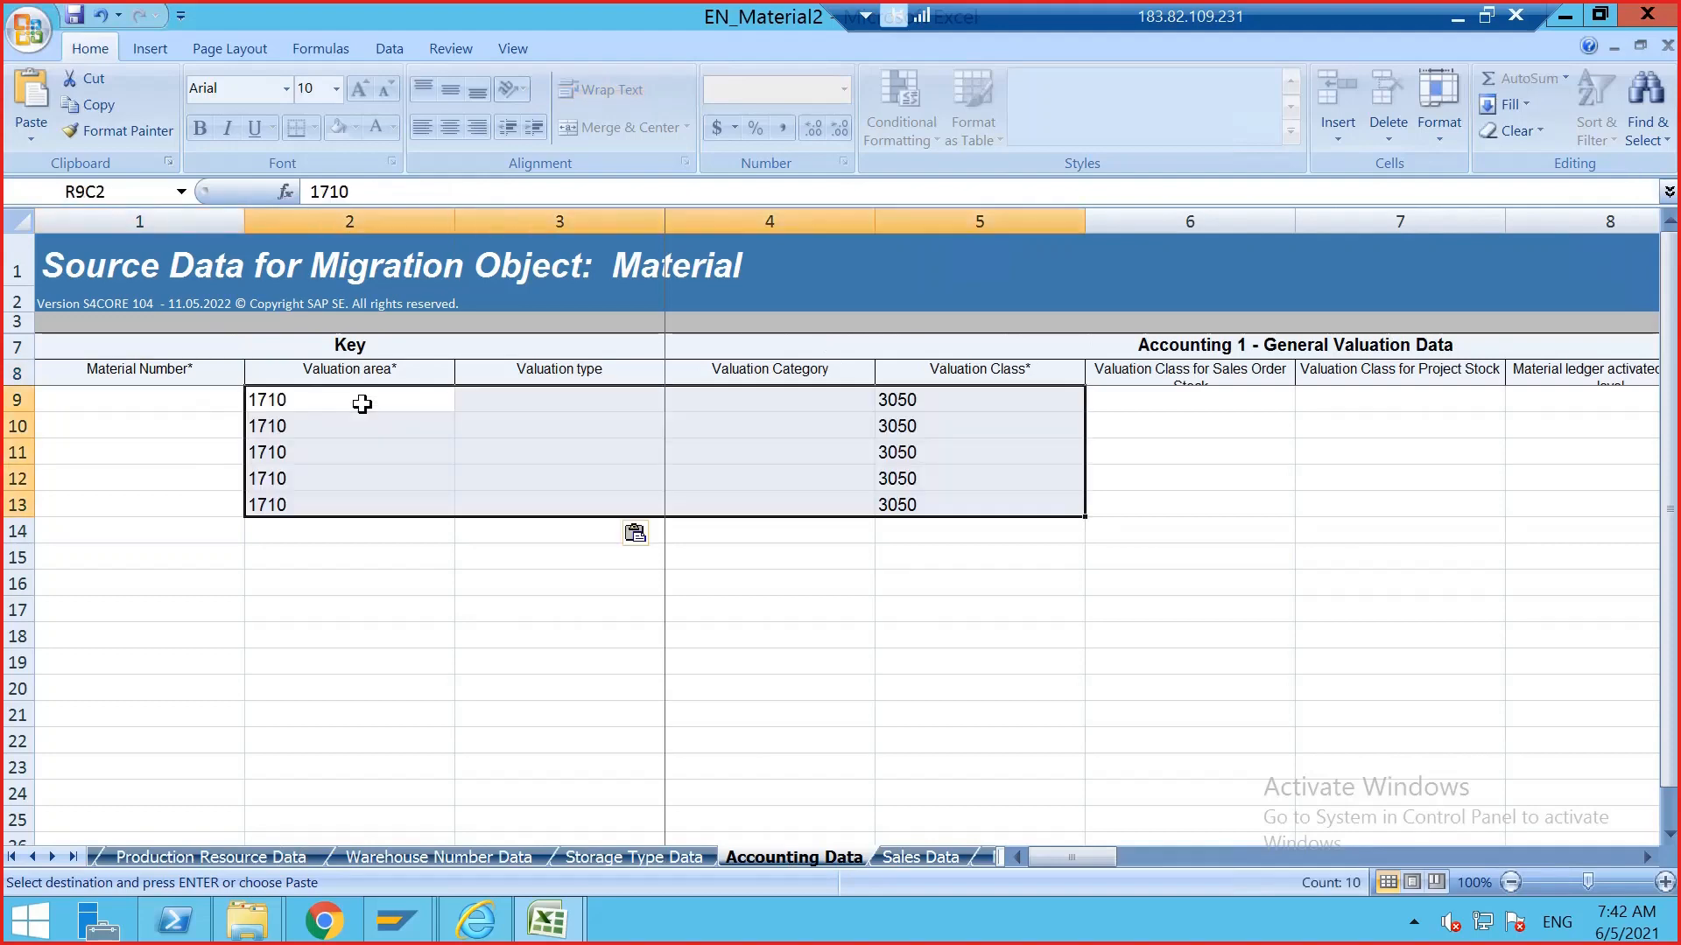
pyautogui.click(375, 580)
# - Copy the five material numbers in rows 9 to 13 of EN_Material2's Basic Data sheet
pyautogui.click(180, 404)
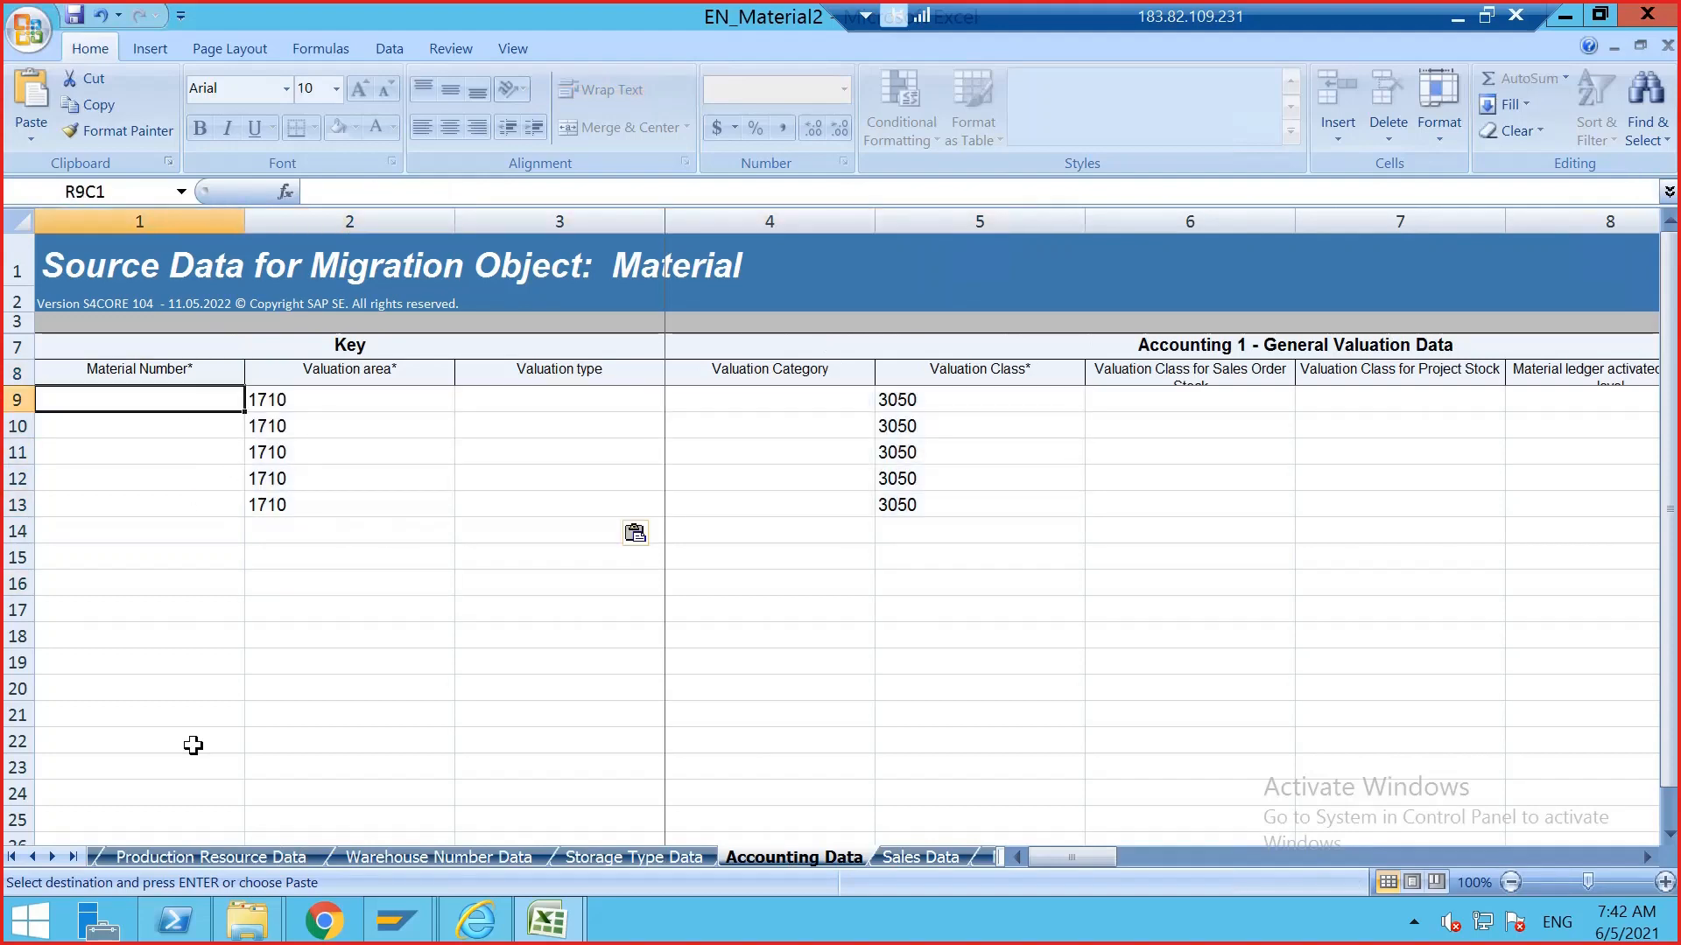
pyautogui.click(31, 858)
pyautogui.click(32, 858)
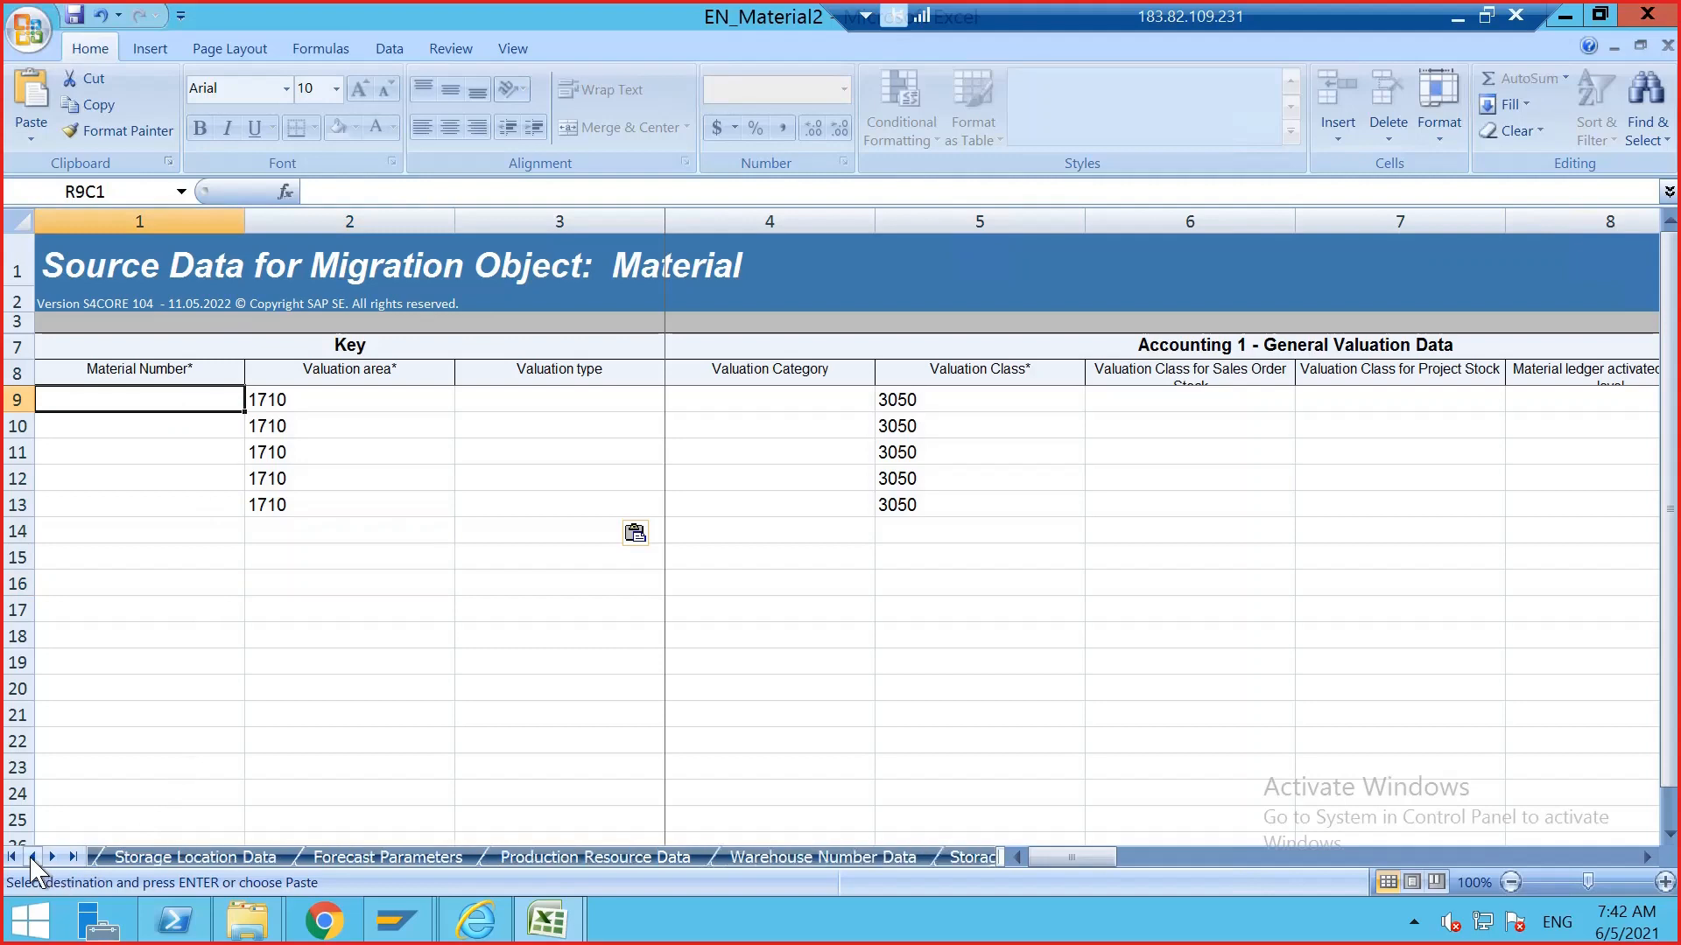
pyautogui.click(31, 858)
pyautogui.click(276, 859)
pyautogui.click(155, 610)
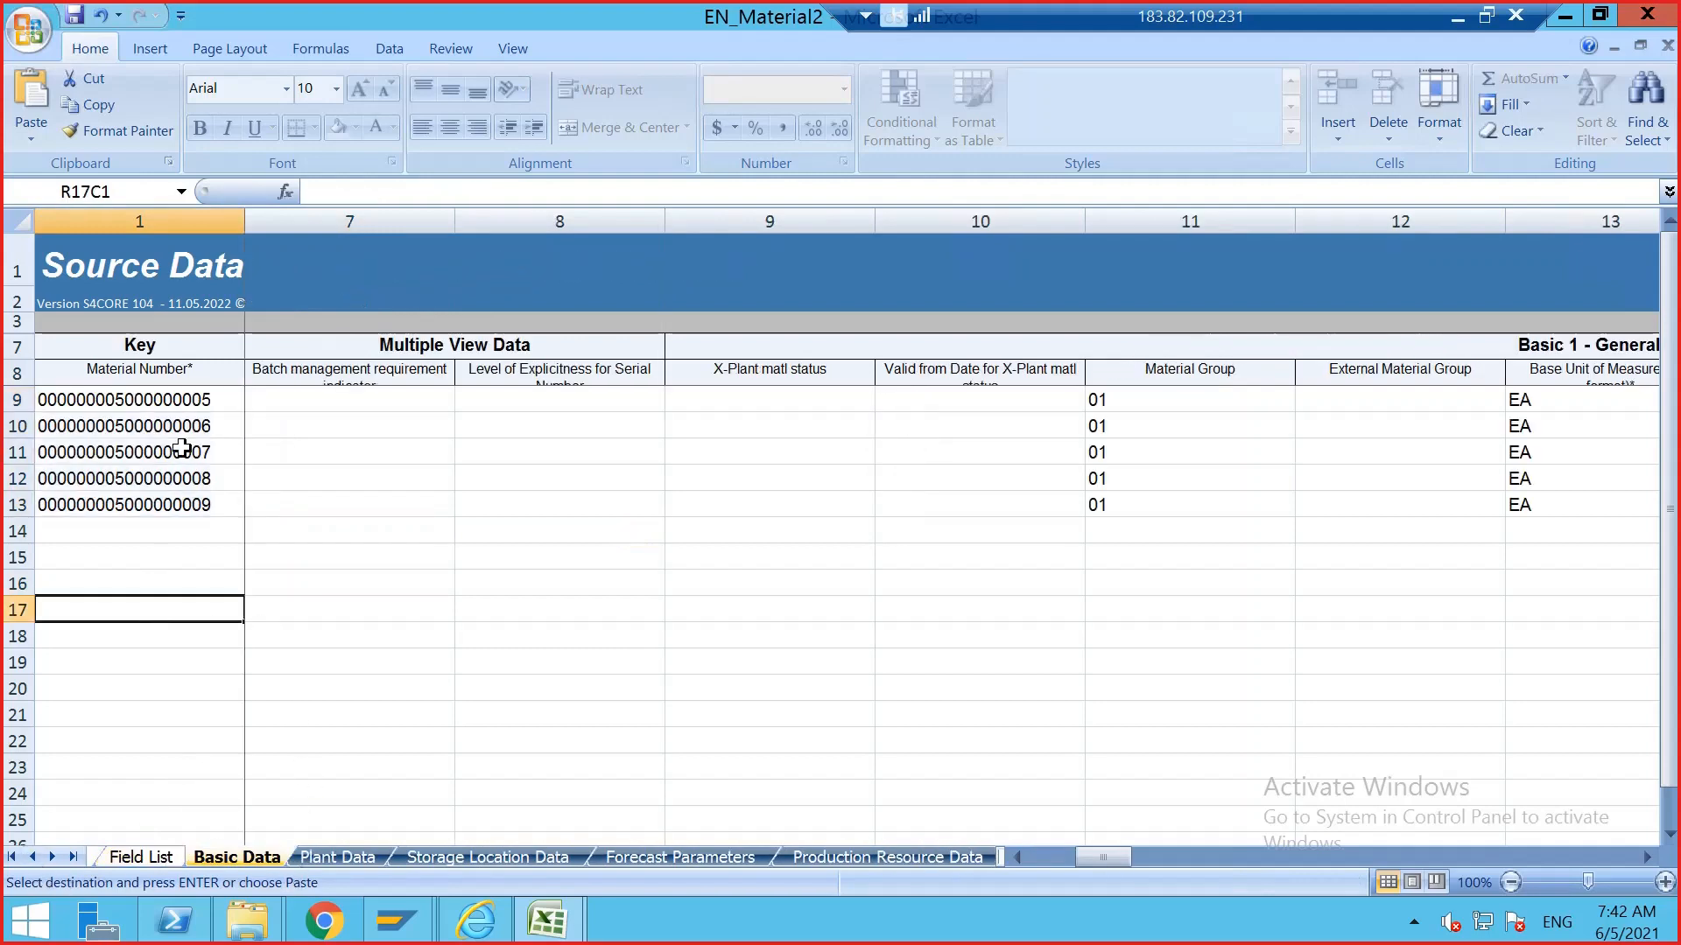
pyautogui.moveTo(188, 404); pyautogui.dragTo(214, 505)
pyautogui.hotkey('ctrl', 'c')
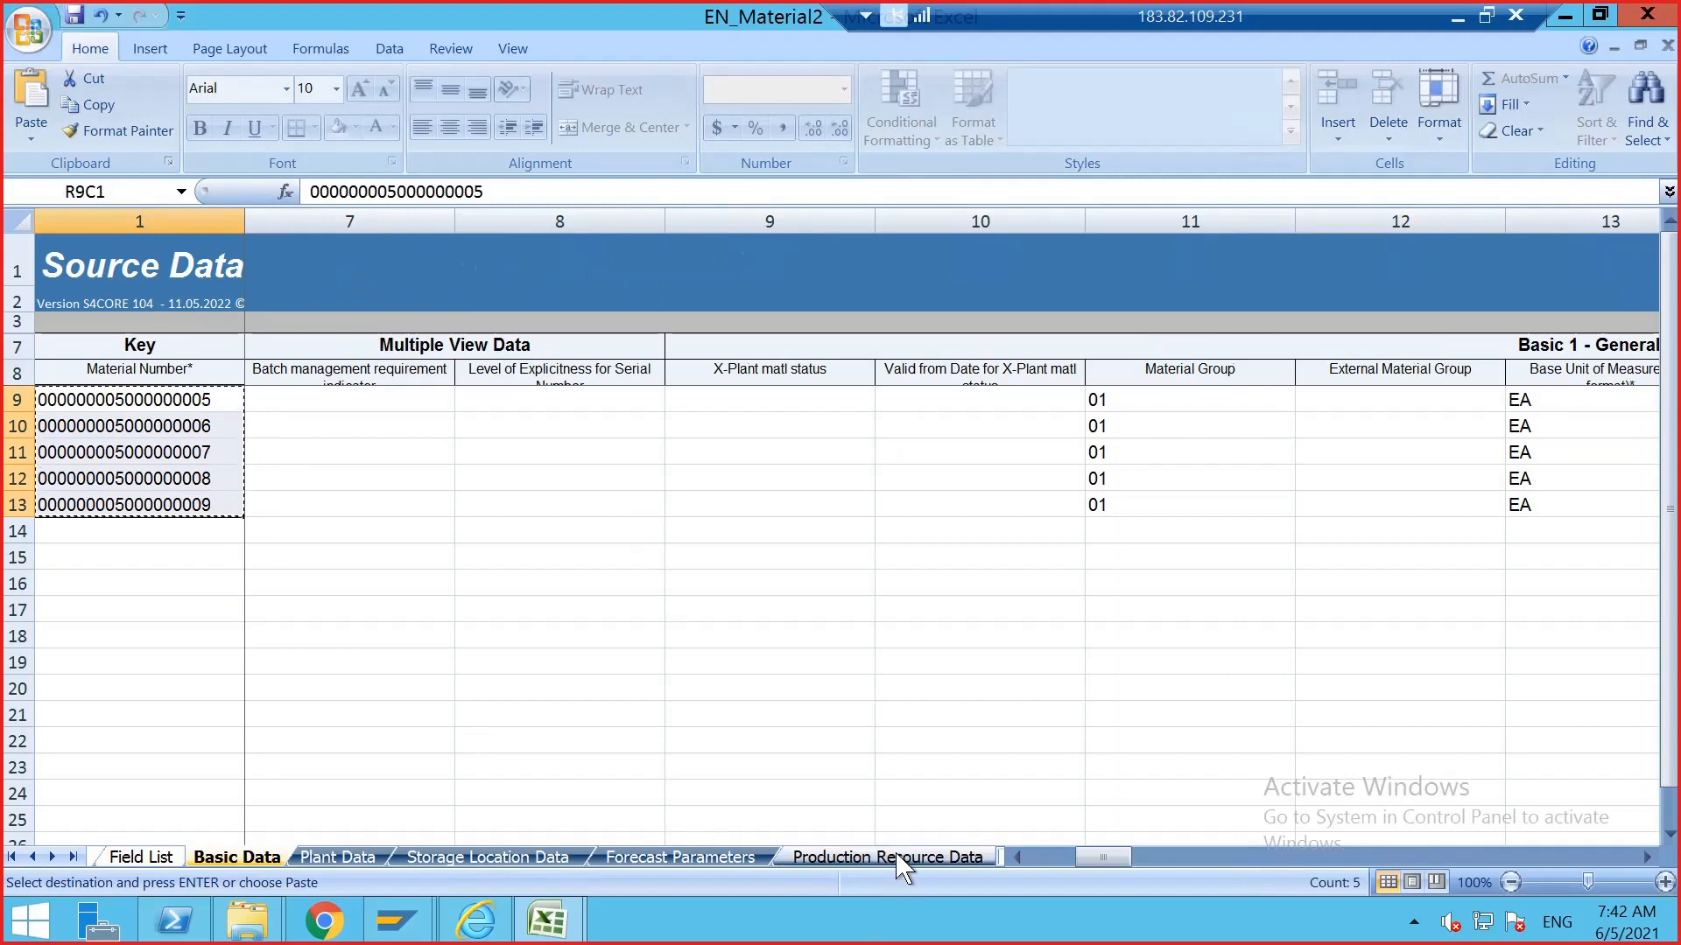
# - Paste the material numbers into rows 9 to 13 of the Material Number column on EN_Material2's Accounting Data sheet
pyautogui.click(902, 858)
pyautogui.click(930, 860)
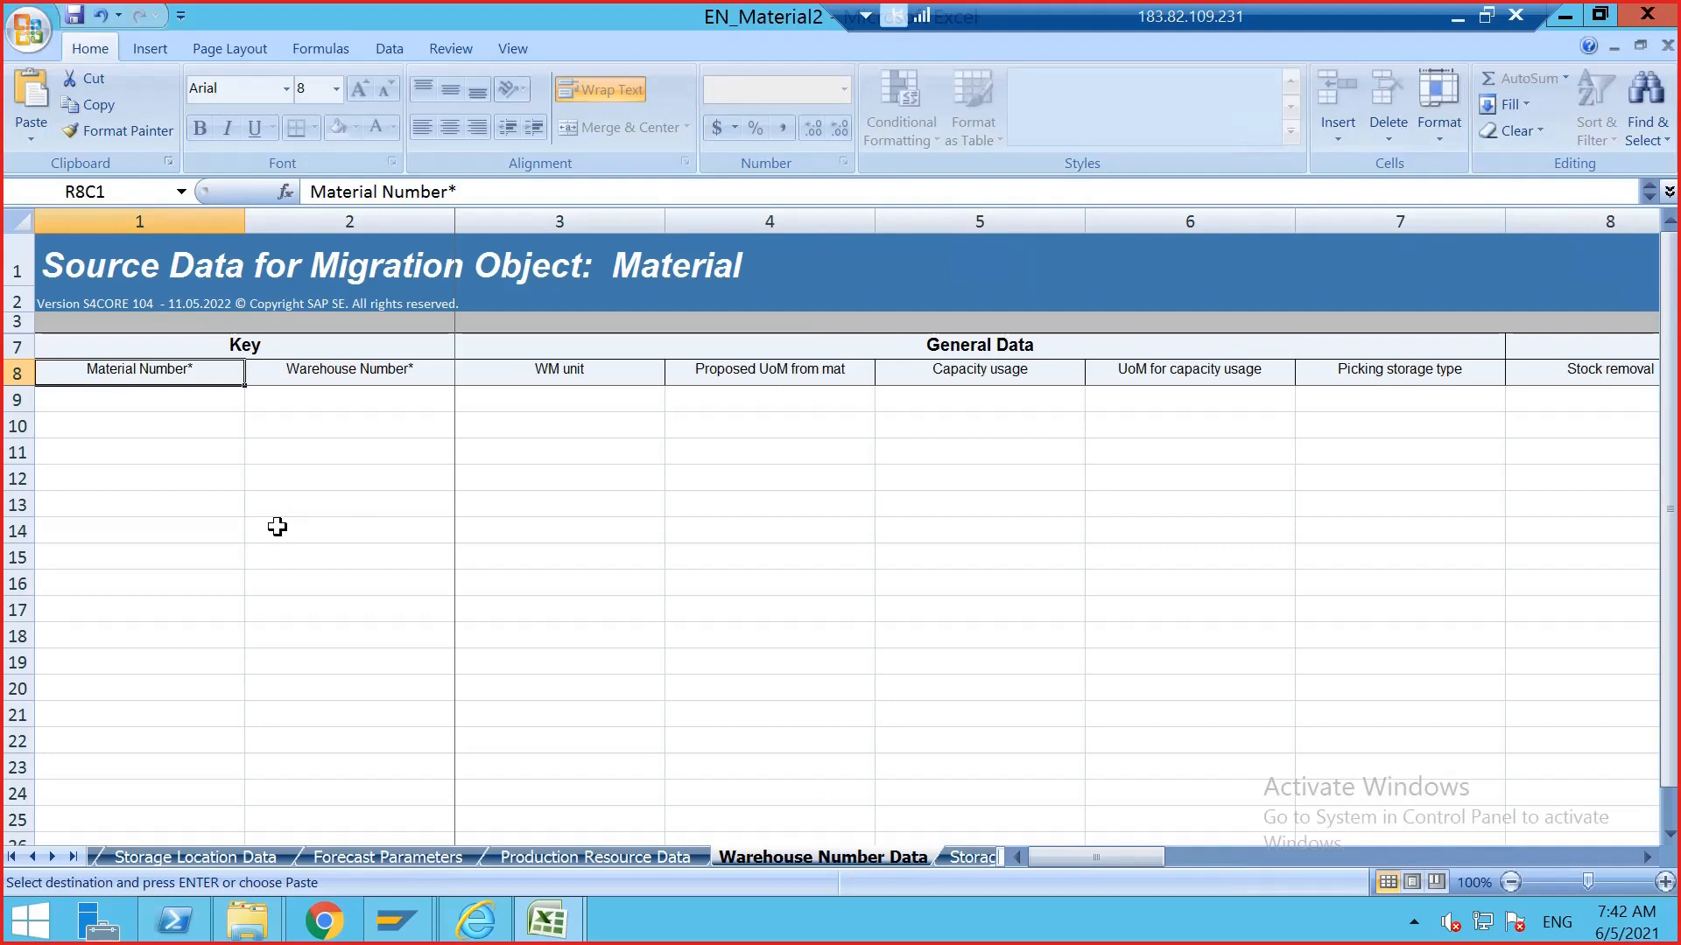
pyautogui.click(974, 858)
pyautogui.click(985, 858)
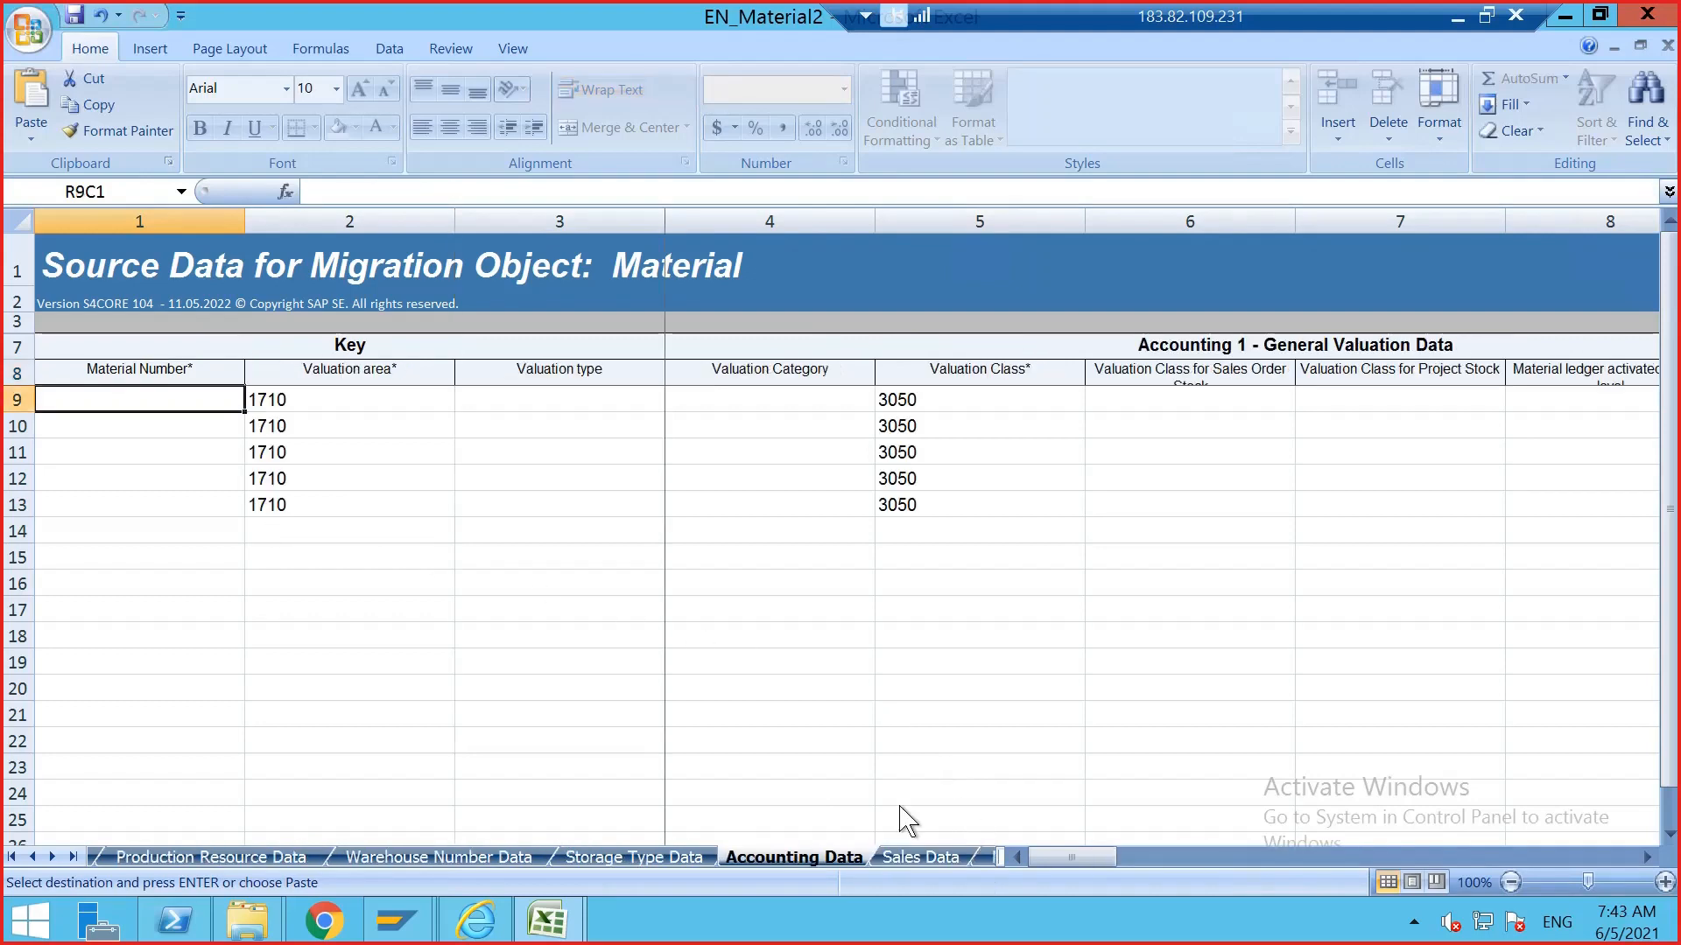
pyautogui.click(259, 505)
pyautogui.click(223, 403)
pyautogui.hotkey('ctrl', 'v')
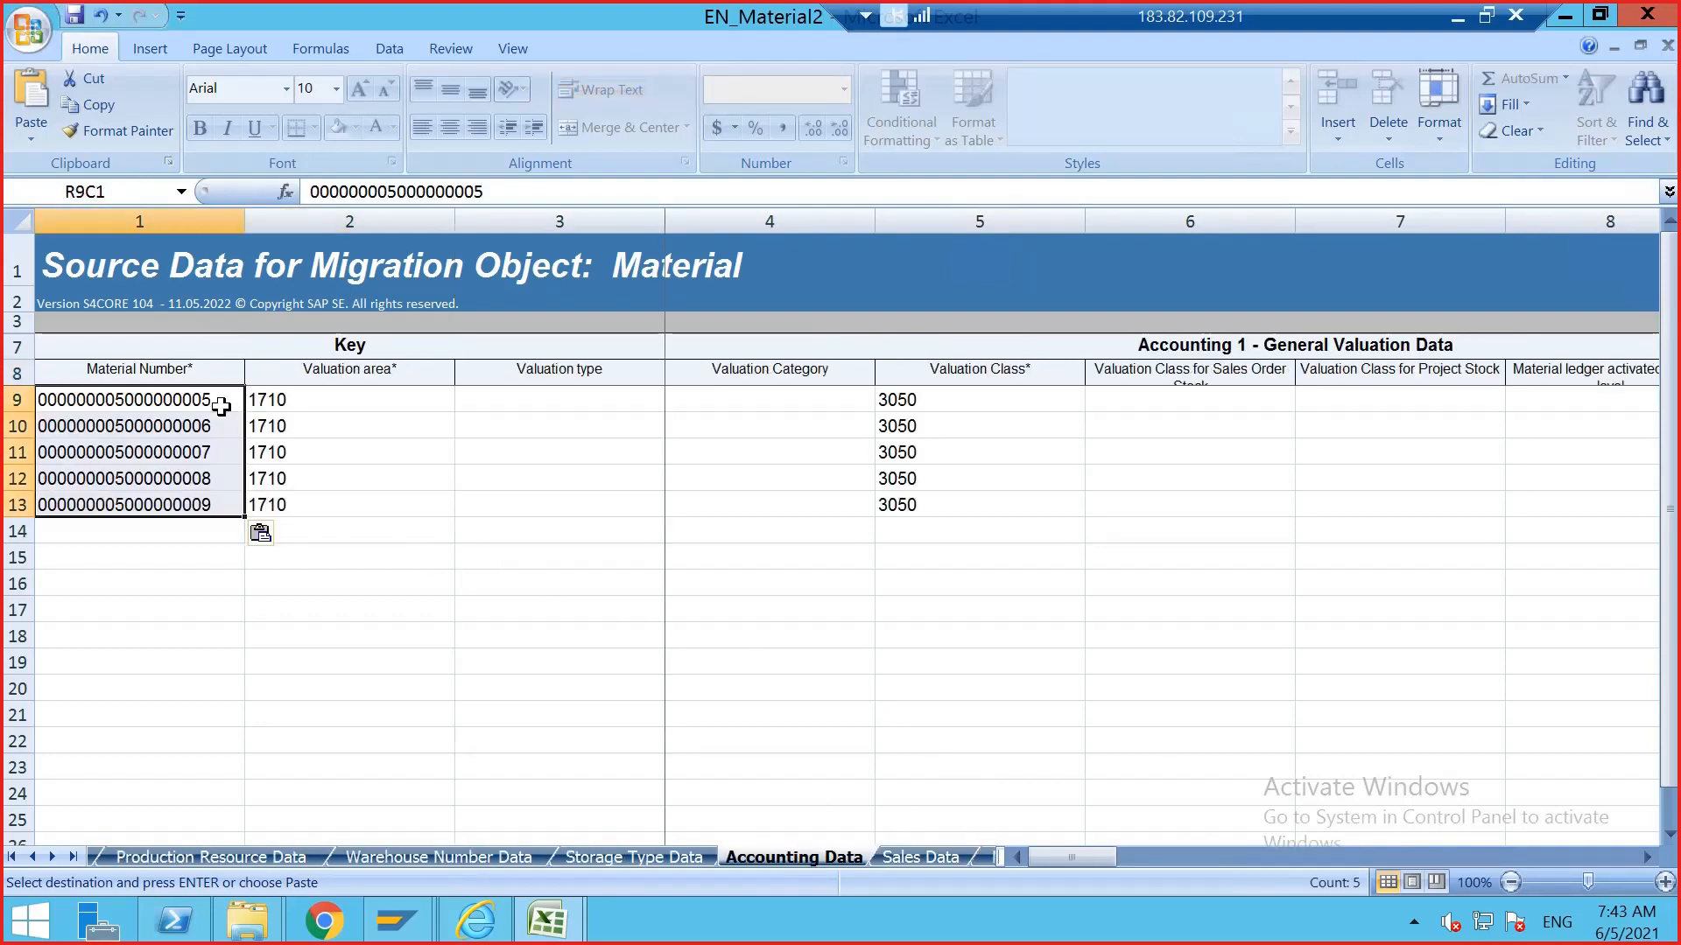
pyautogui.click(411, 514)
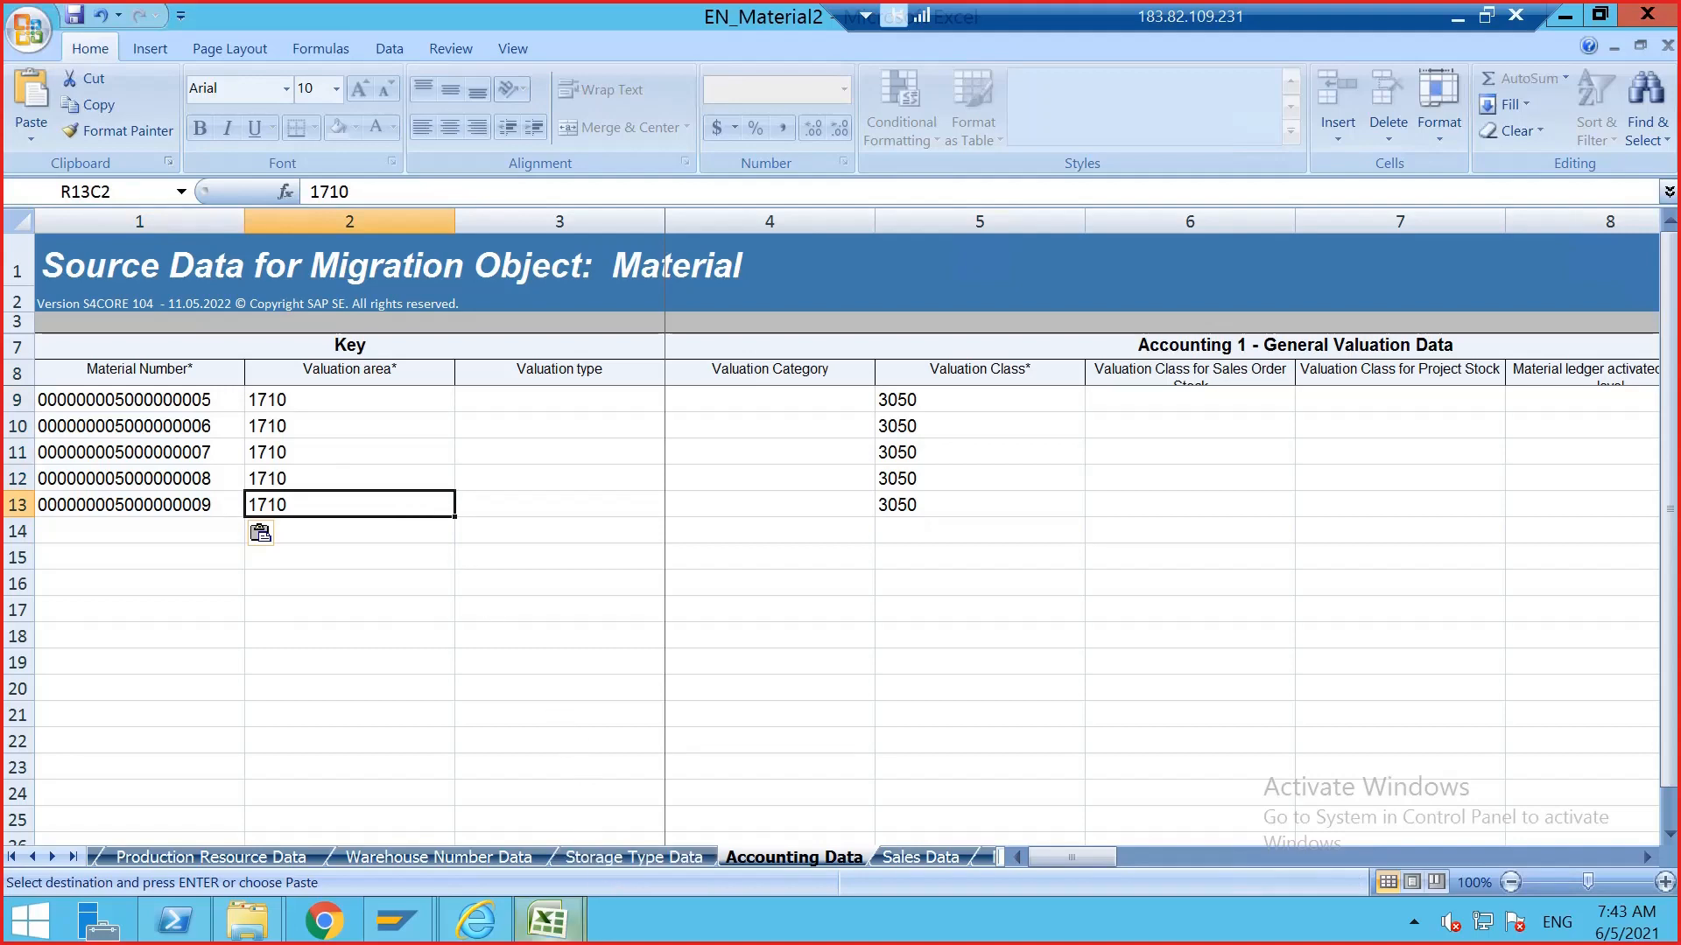
# - Copy the Price control indicator values S from rows 9 to 13 of EN_Material's Accounting Data sheet
pyautogui.moveTo(555, 928)
pyautogui.click(686, 833)
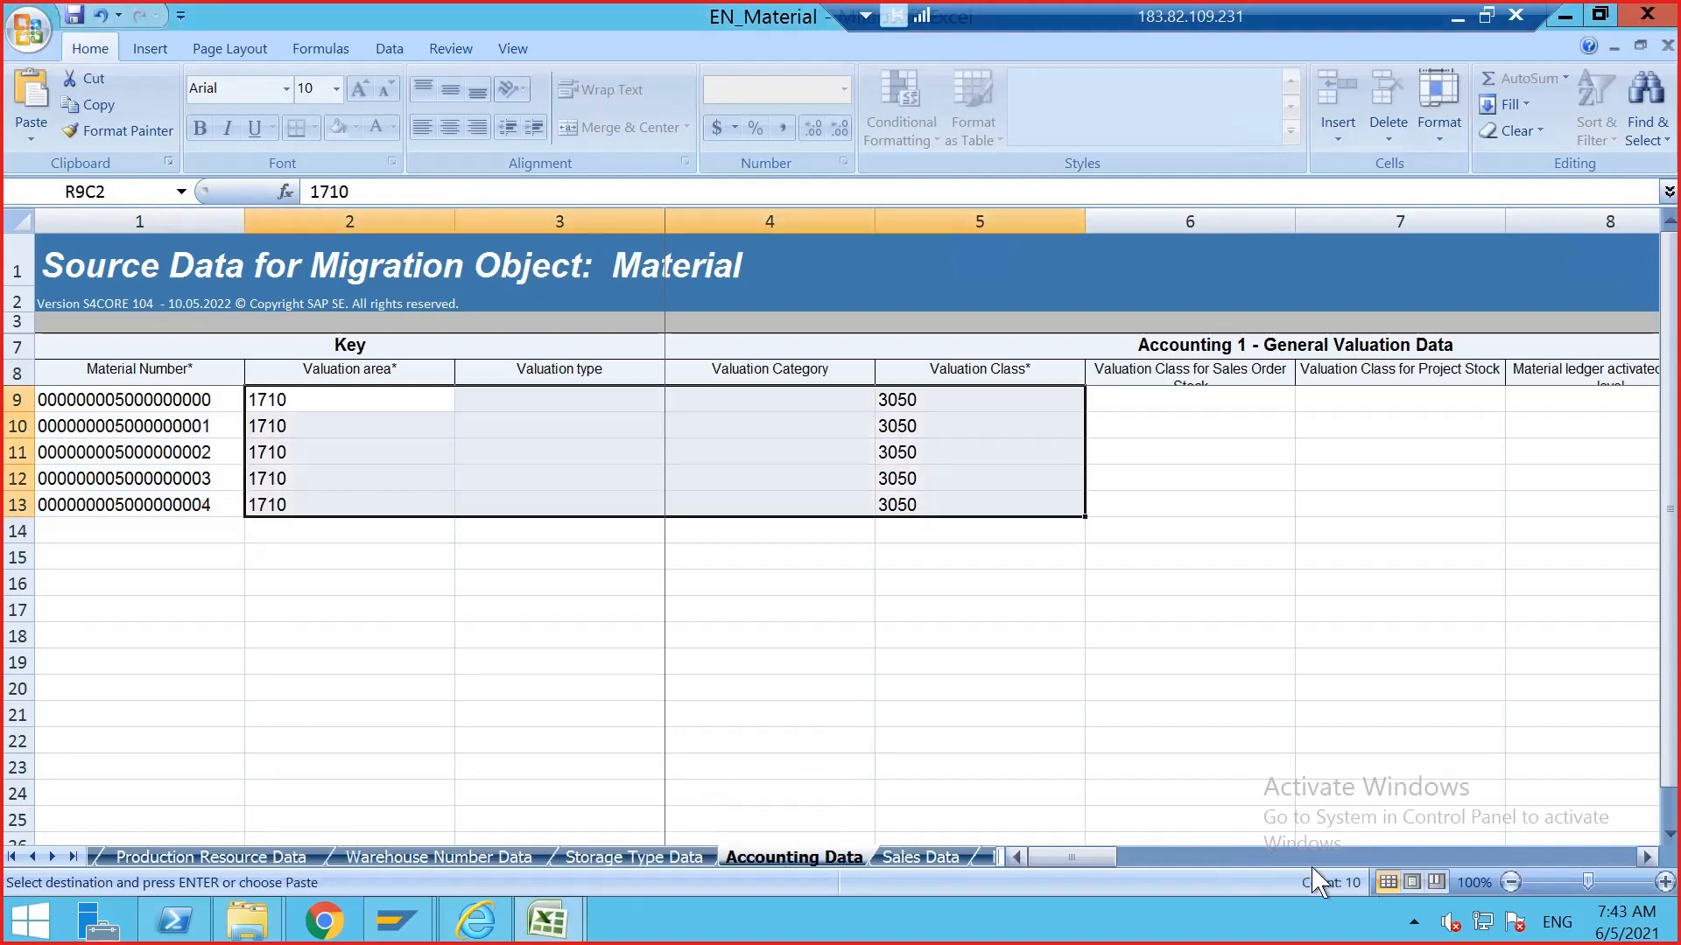
pyautogui.hscroll(5, 1655, 864)
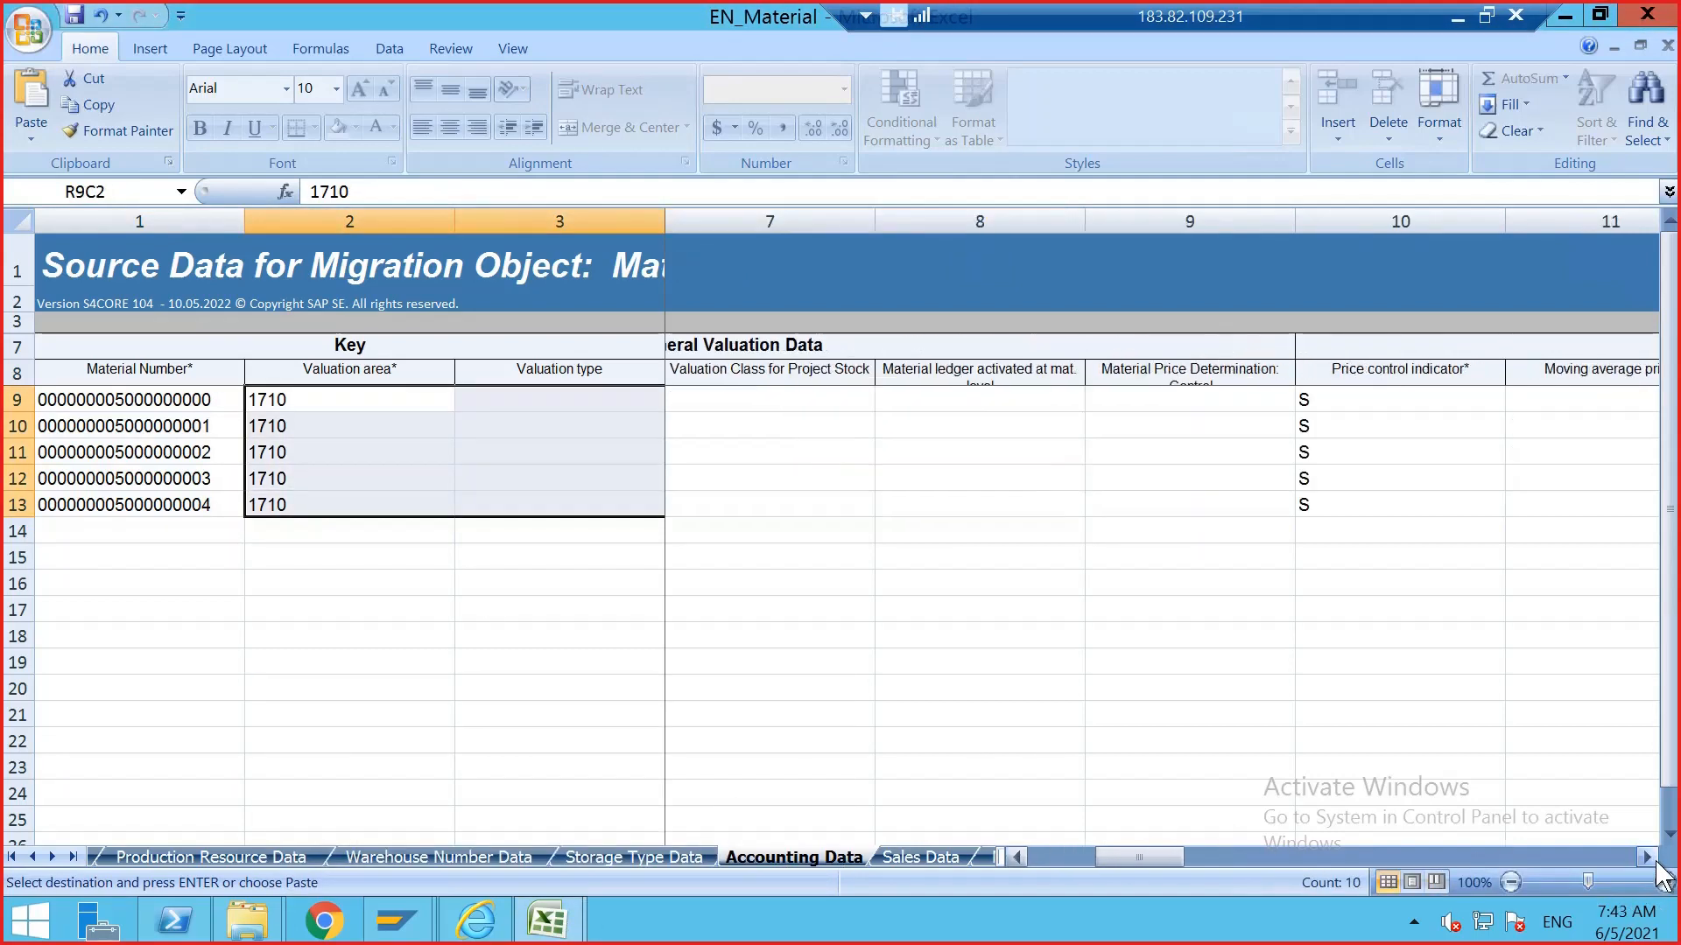
pyautogui.click(1106, 506)
pyautogui.moveTo(975, 406); pyautogui.dragTo(1362, 507)
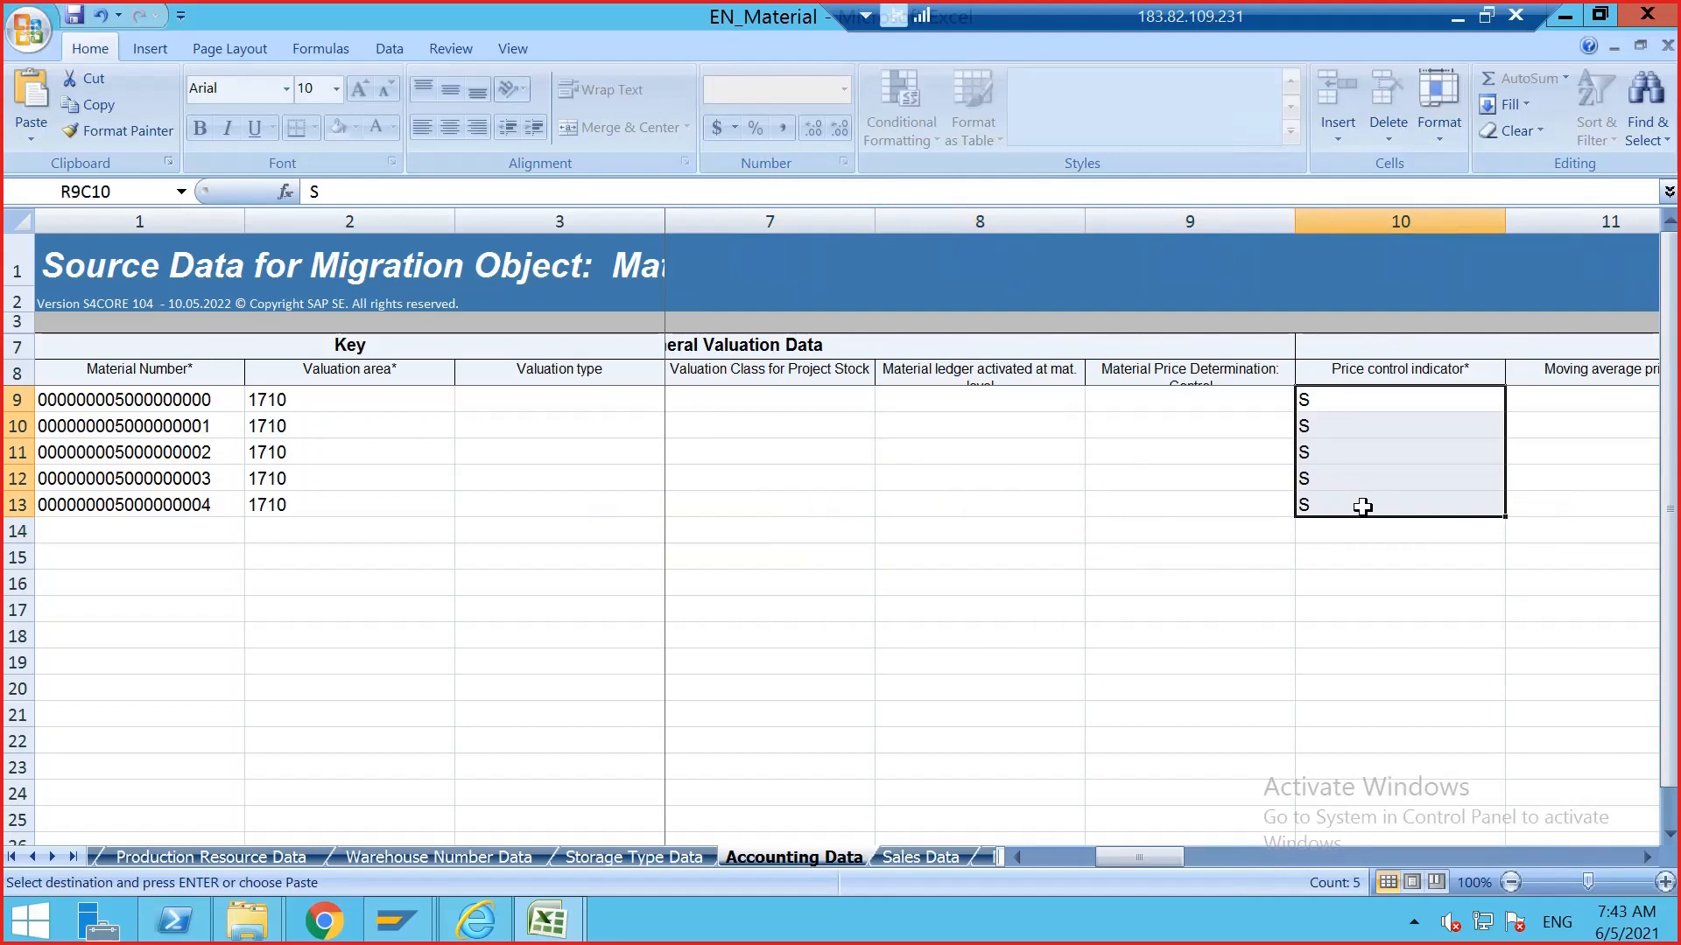
pyautogui.hotkey('ctrl', 'c')
# - Paste the S values into EN_Material2's Accounting Data sheet, starting at row 9 of the Price control indicator column
pyautogui.click(548, 915)
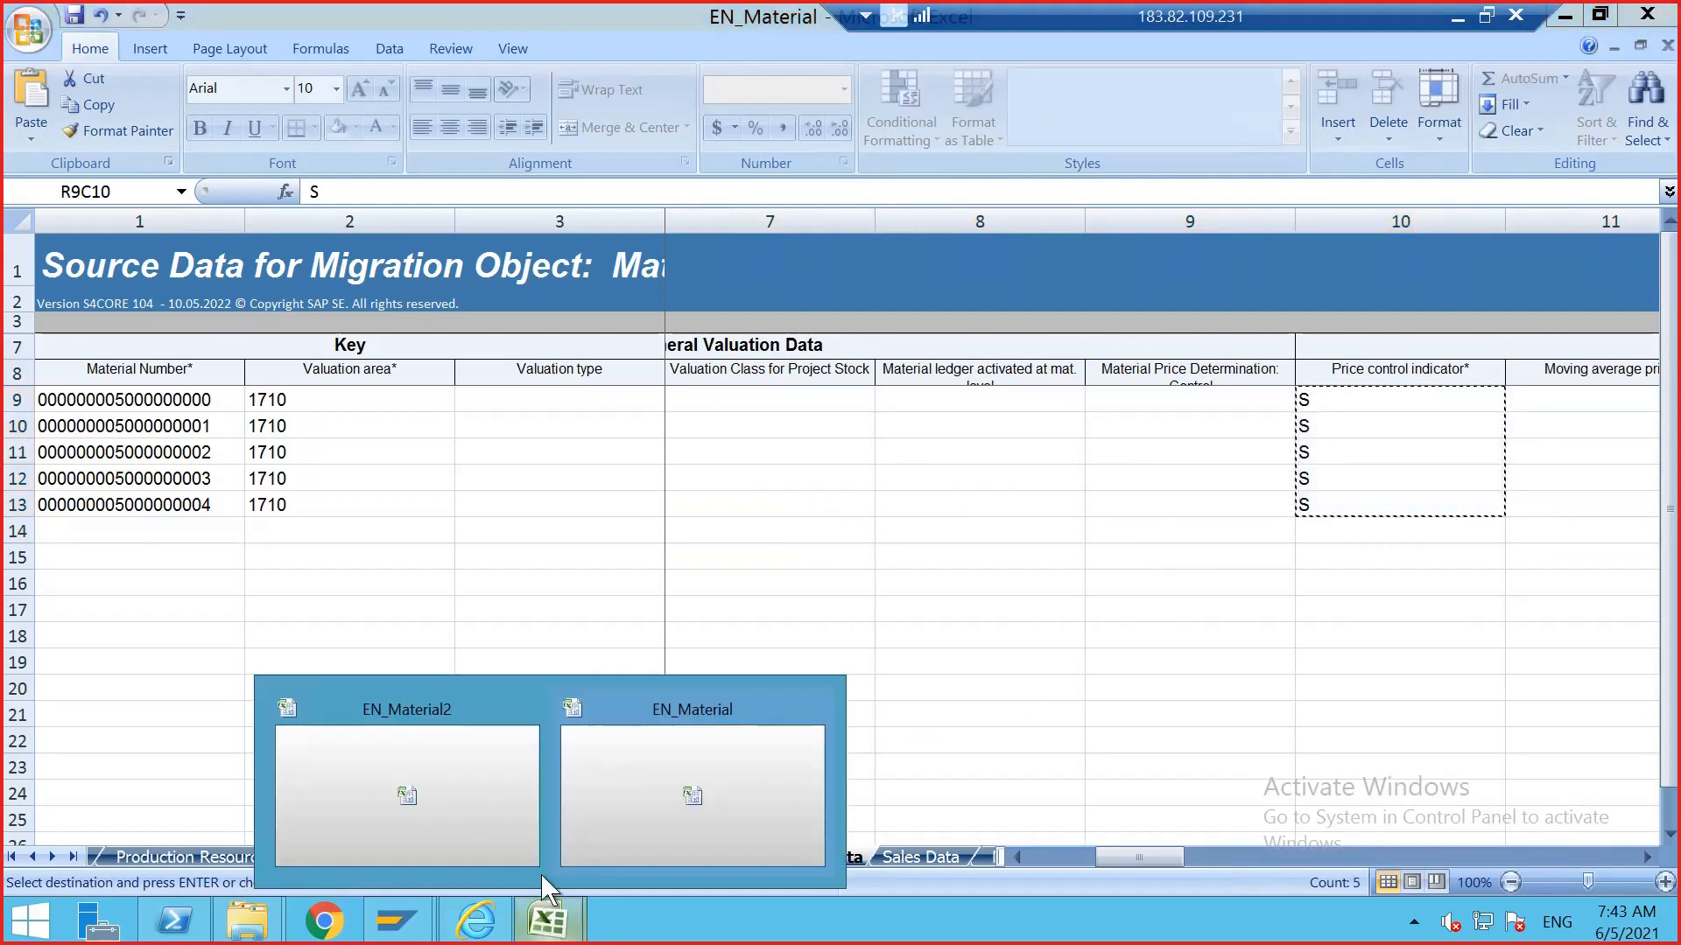
pyautogui.click(461, 765)
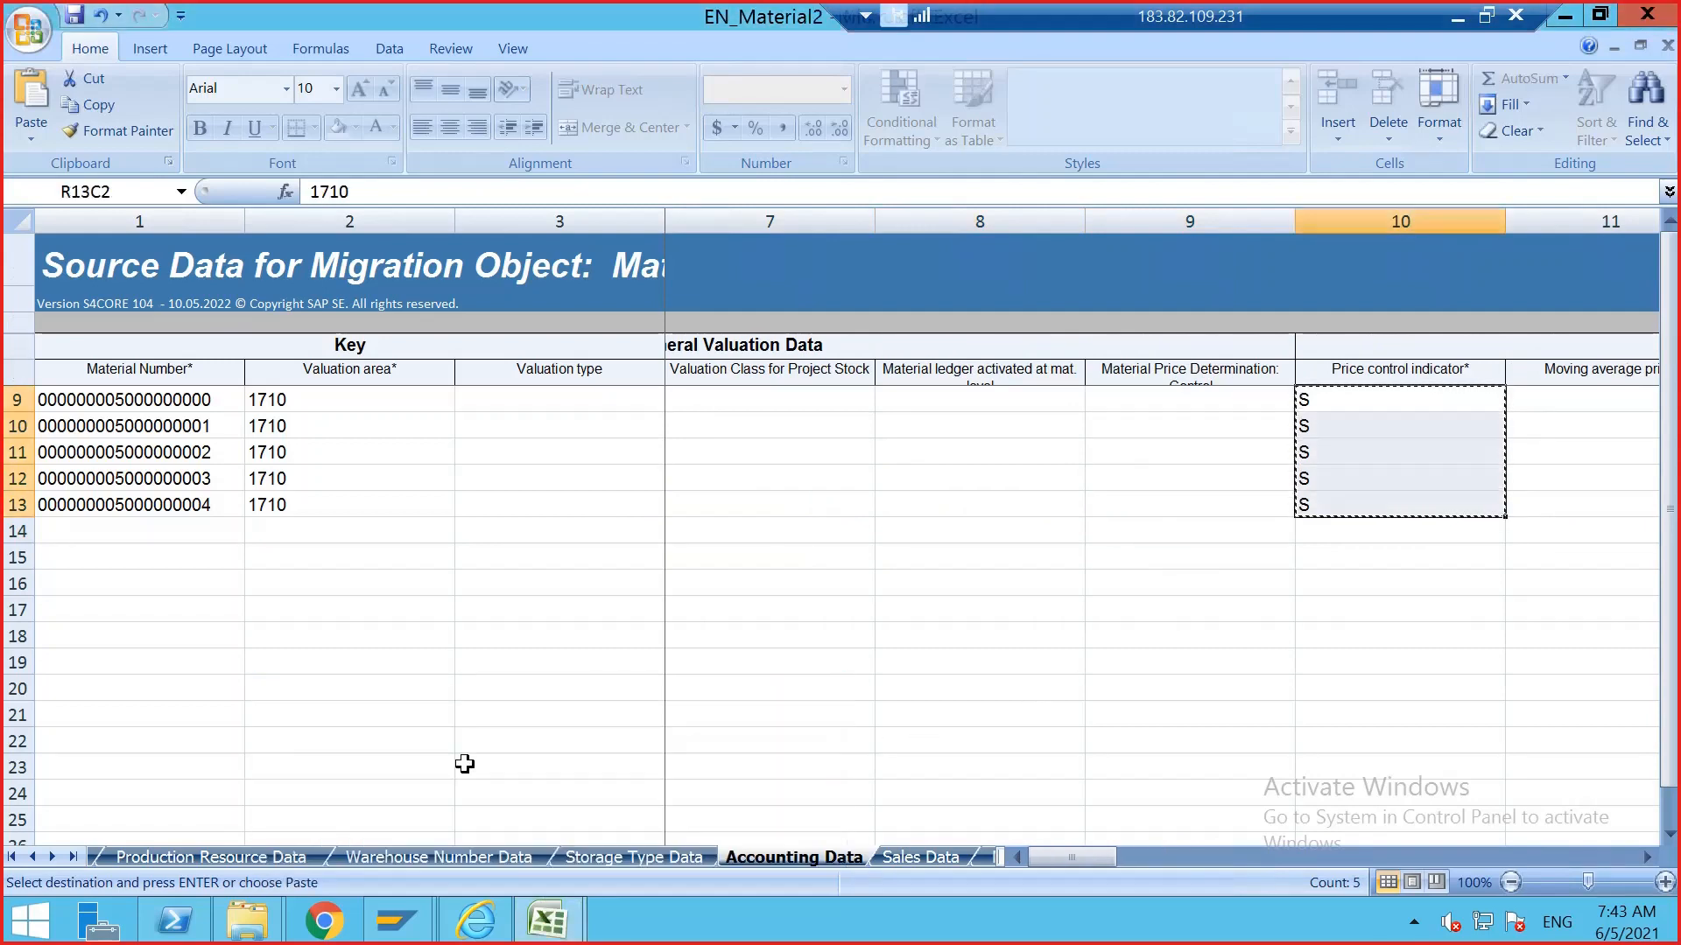
pyautogui.click(1639, 858)
pyautogui.click(1639, 858)
pyautogui.click(1367, 395)
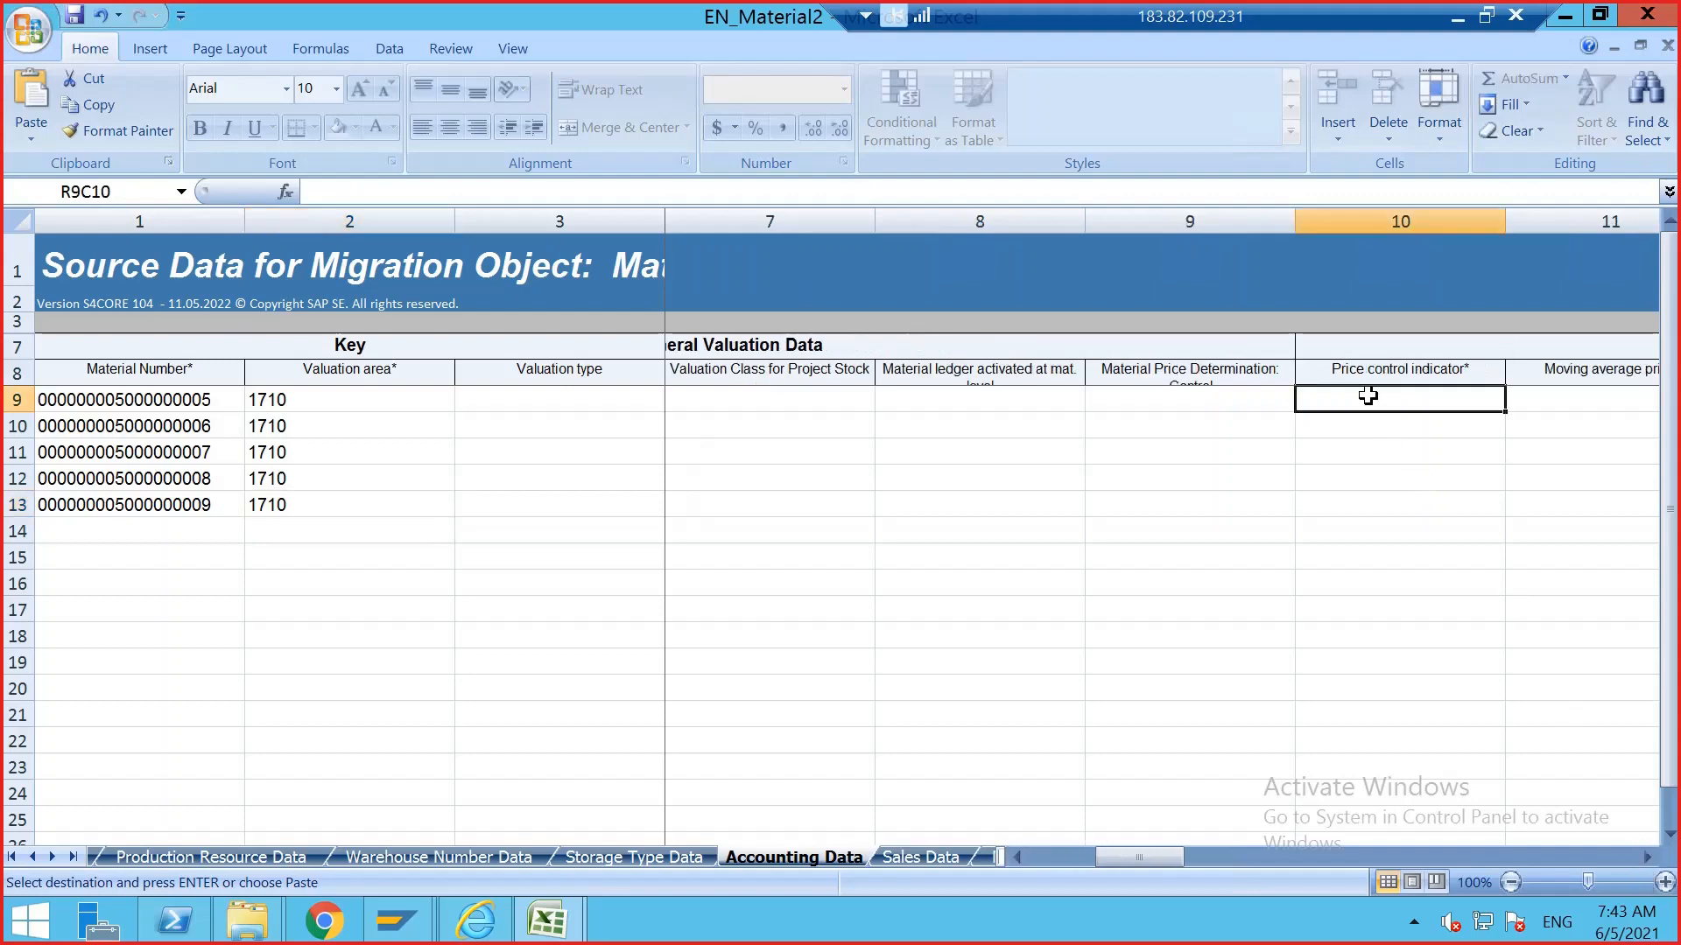
pyautogui.hotkey('ctrl', 'v')
pyautogui.click(1041, 586)
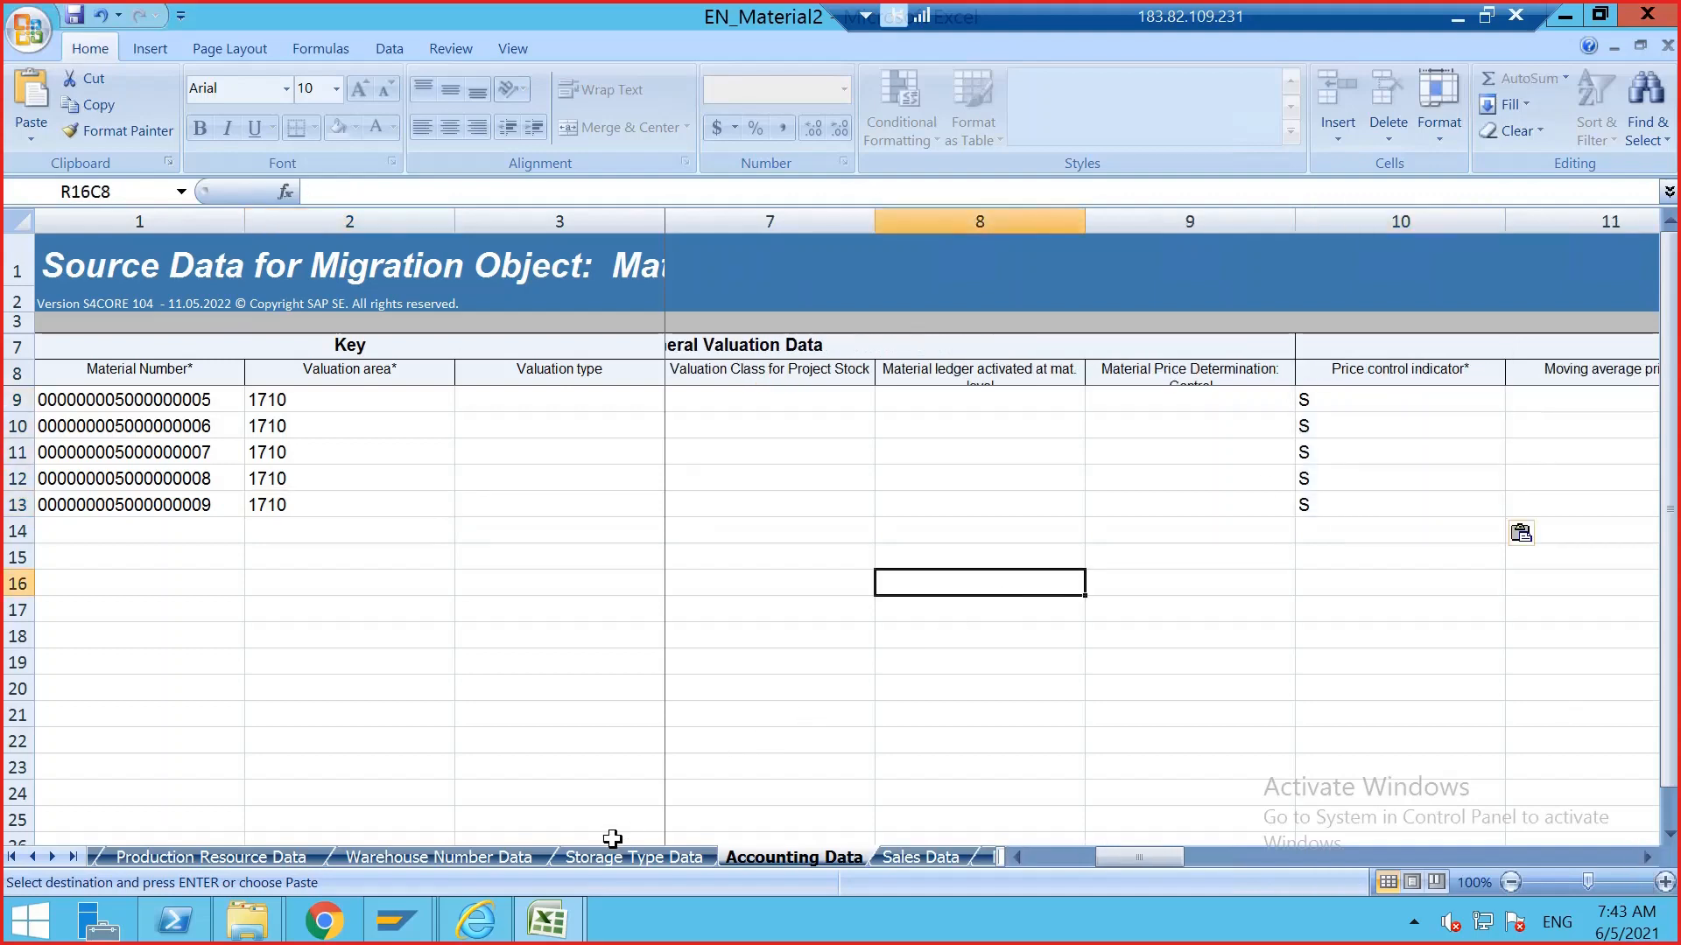
# - Check EN_Material's sheets from Sales Data through Maintenance Status Setting for filled entries
pyautogui.moveTo(569, 915)
pyautogui.click(832, 777)
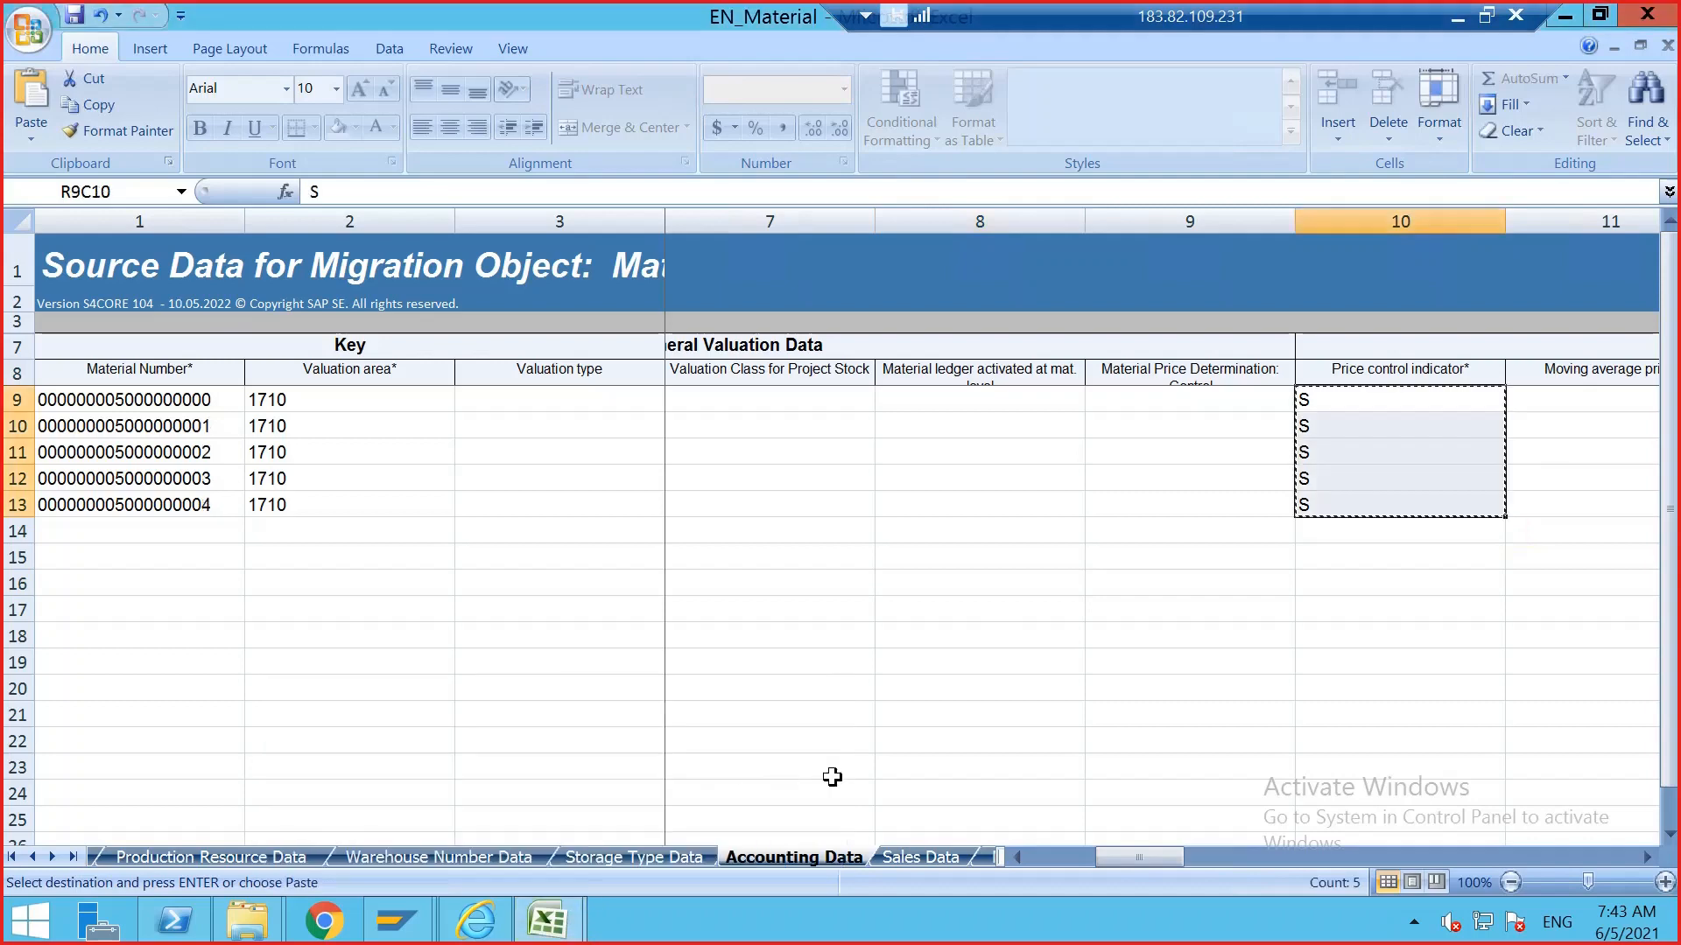
pyautogui.click(935, 842)
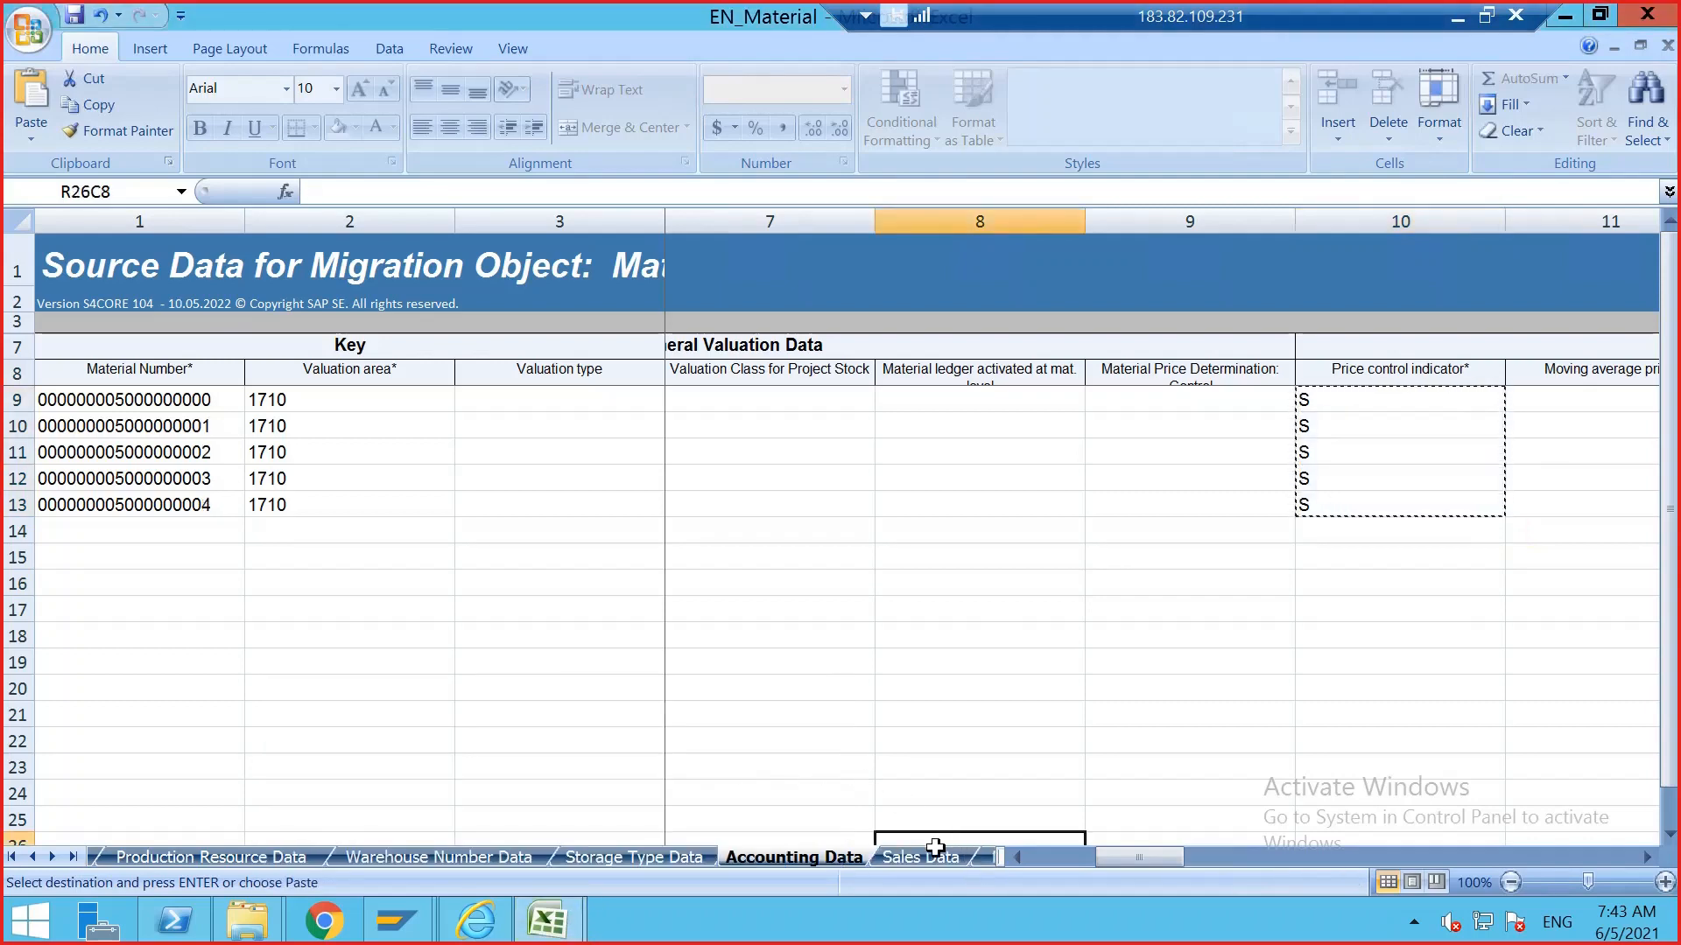
pyautogui.click(937, 856)
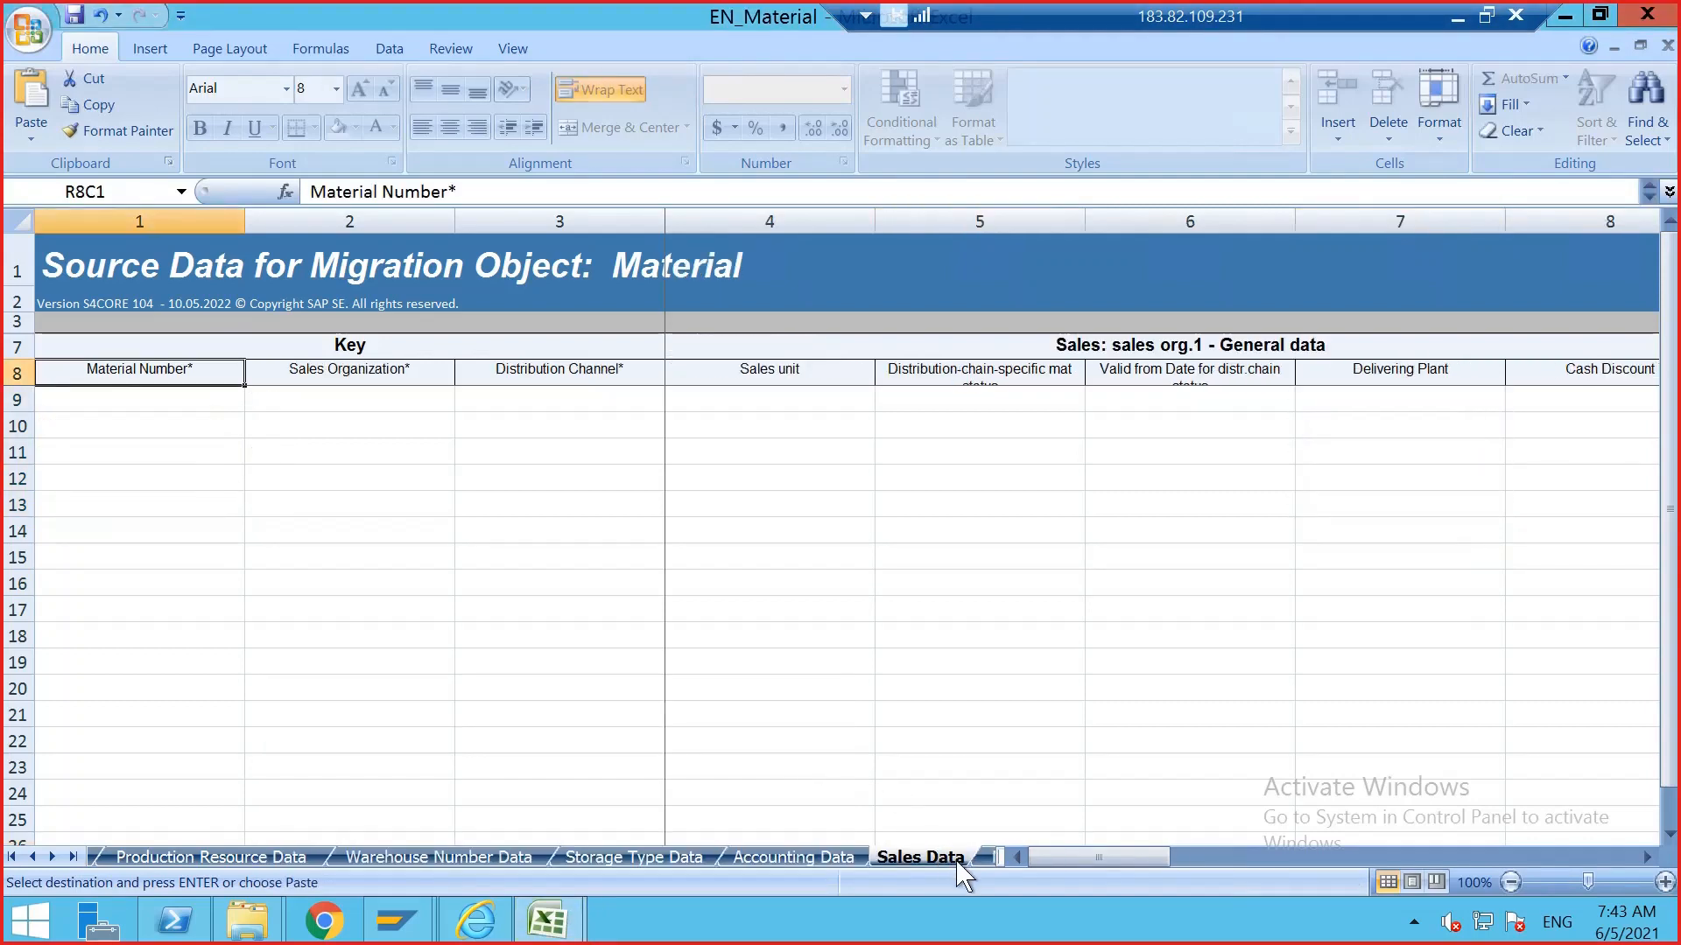
pyautogui.click(978, 860)
pyautogui.click(976, 860)
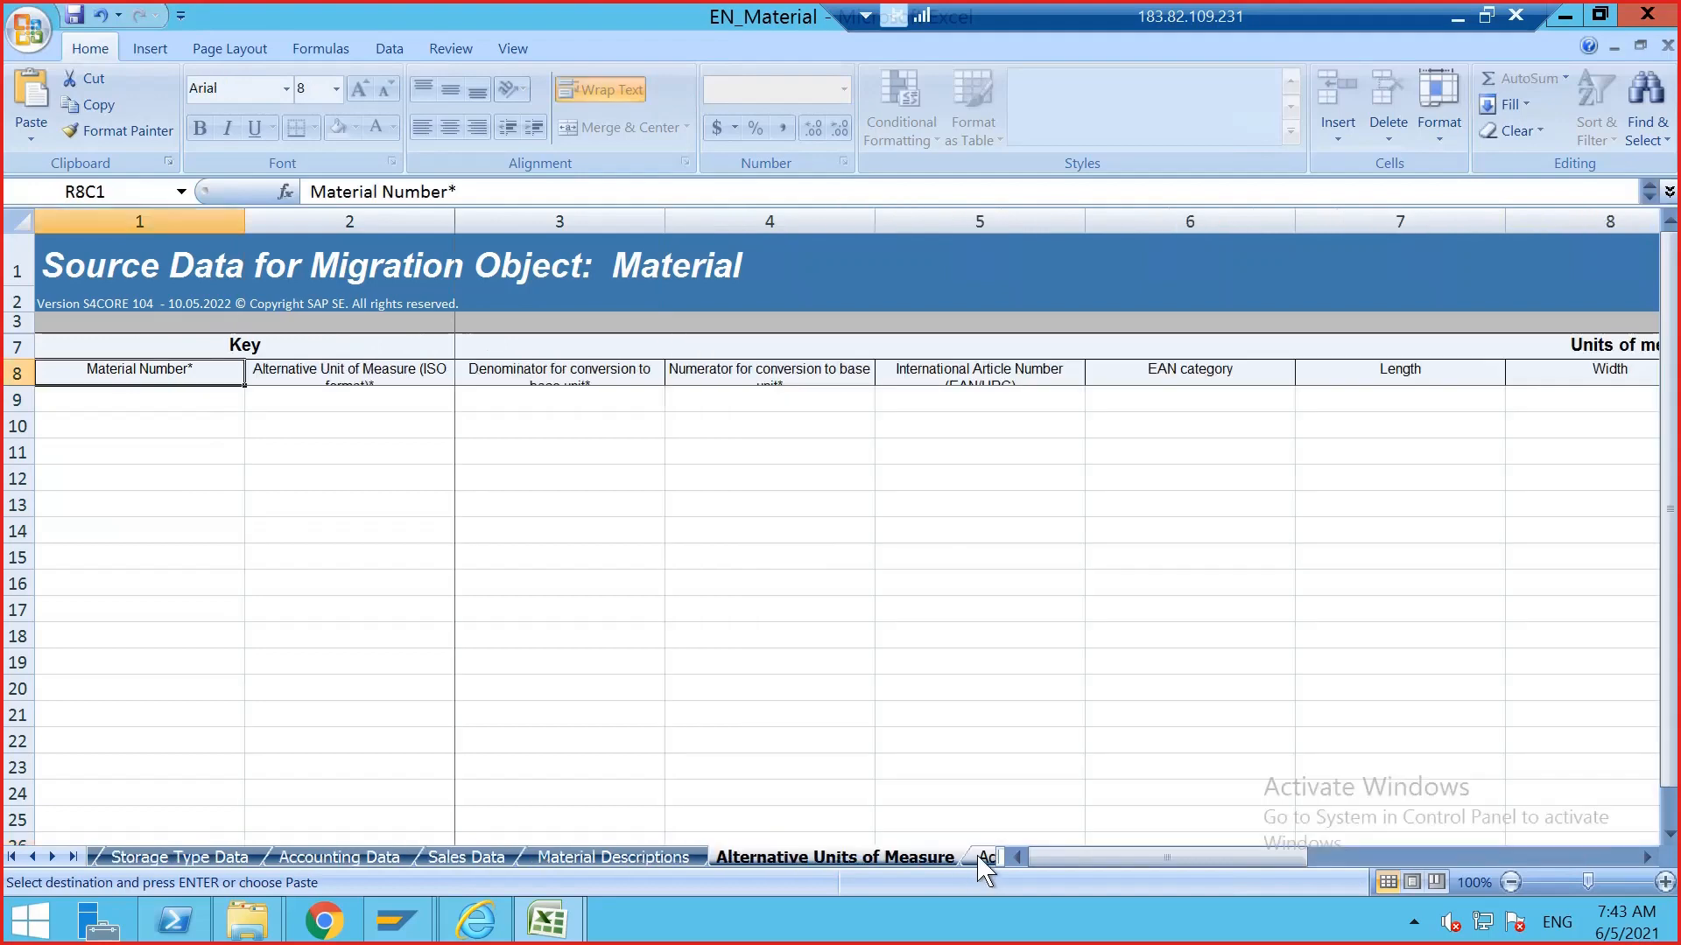
pyautogui.click(981, 860)
pyautogui.click(981, 860)
pyautogui.click(983, 860)
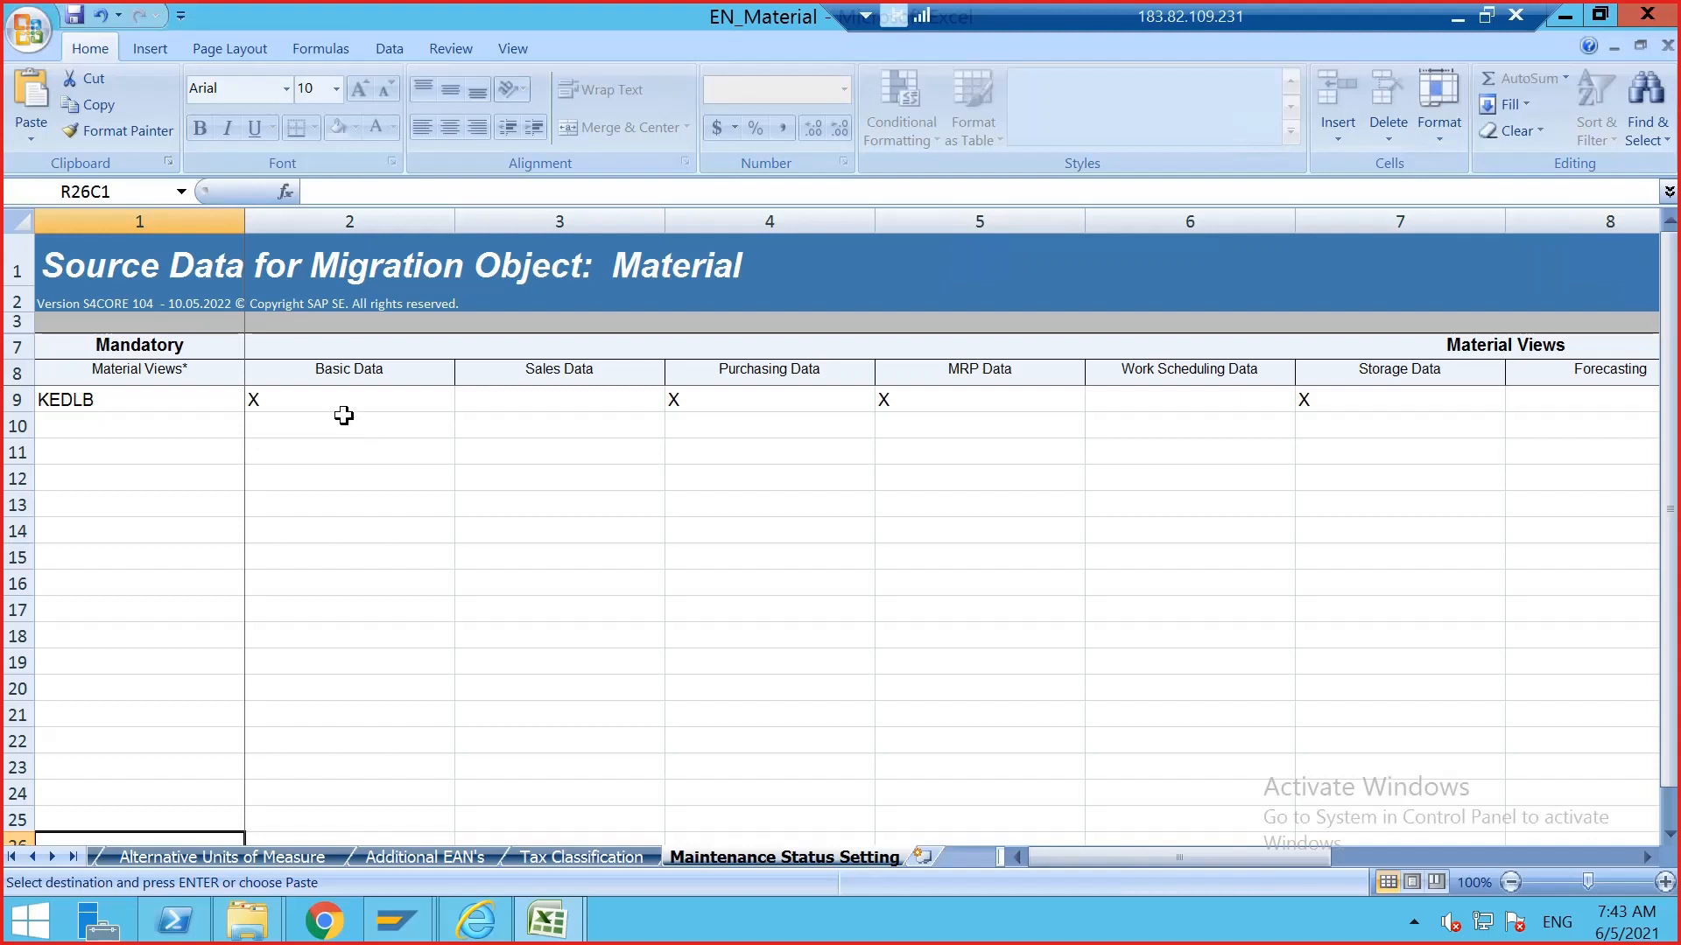
# - Copy row 9 of EN_Material's Maintenance Status Setting sheet from the KEDLB Material Views entry through the Costing Data column
pyautogui.click(59, 399)
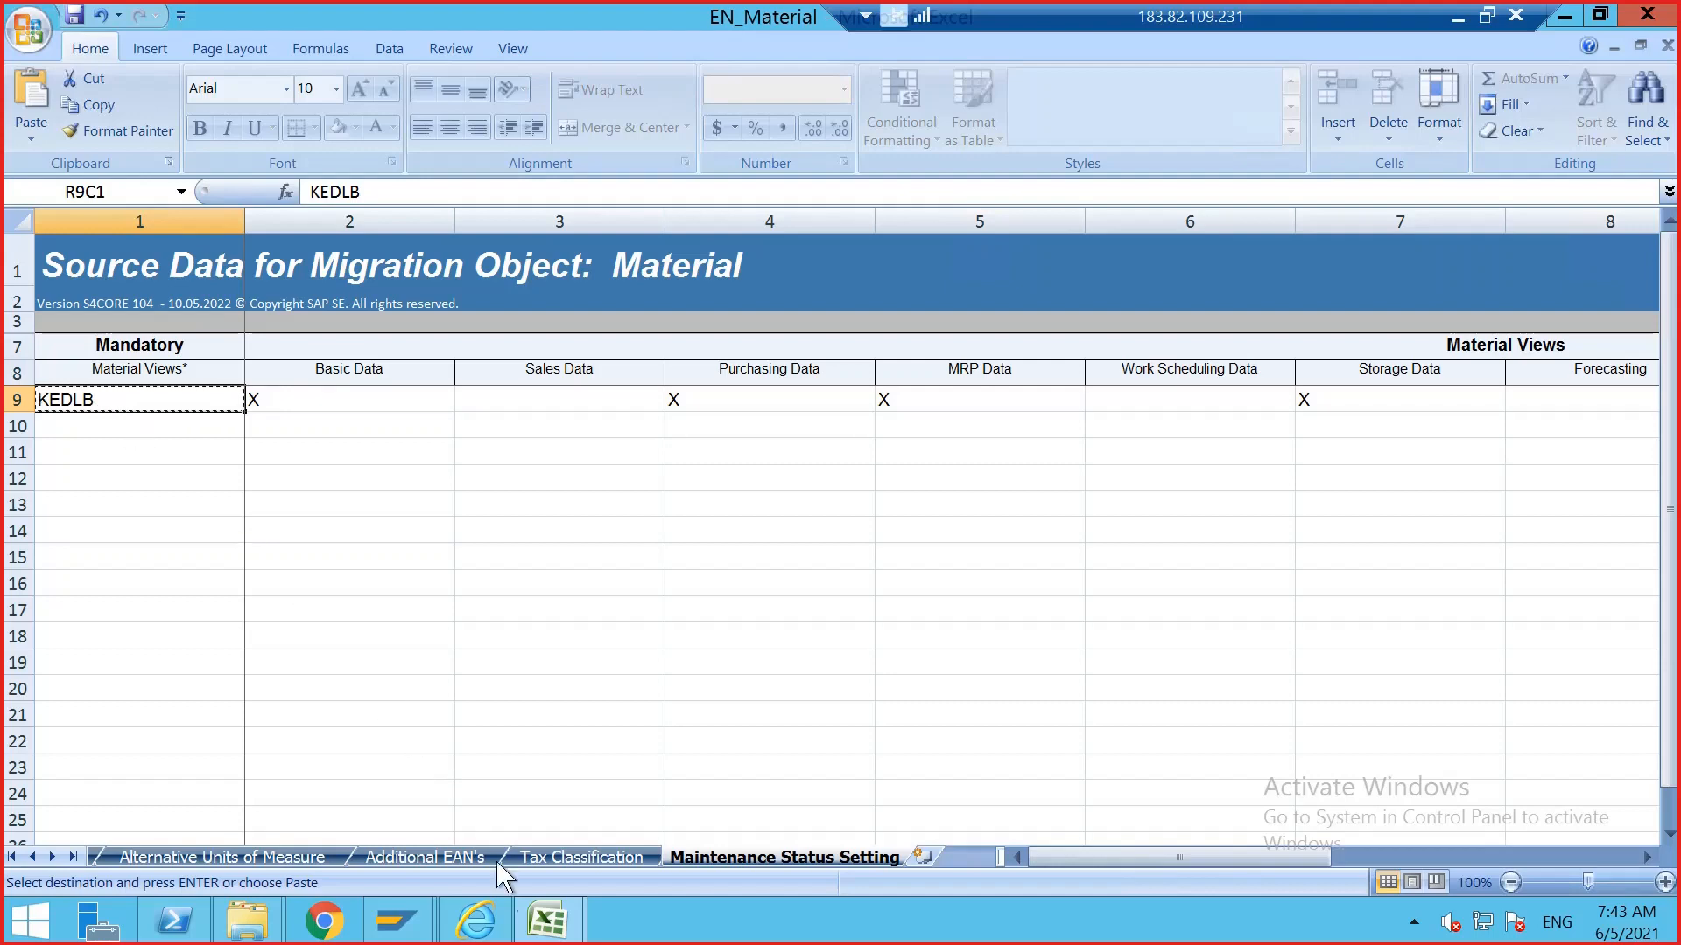
pyautogui.moveTo(547, 919)
pyautogui.moveTo(90, 399); pyautogui.dragTo(1363, 410)
pyautogui.hotkey('ctrl', 'c')
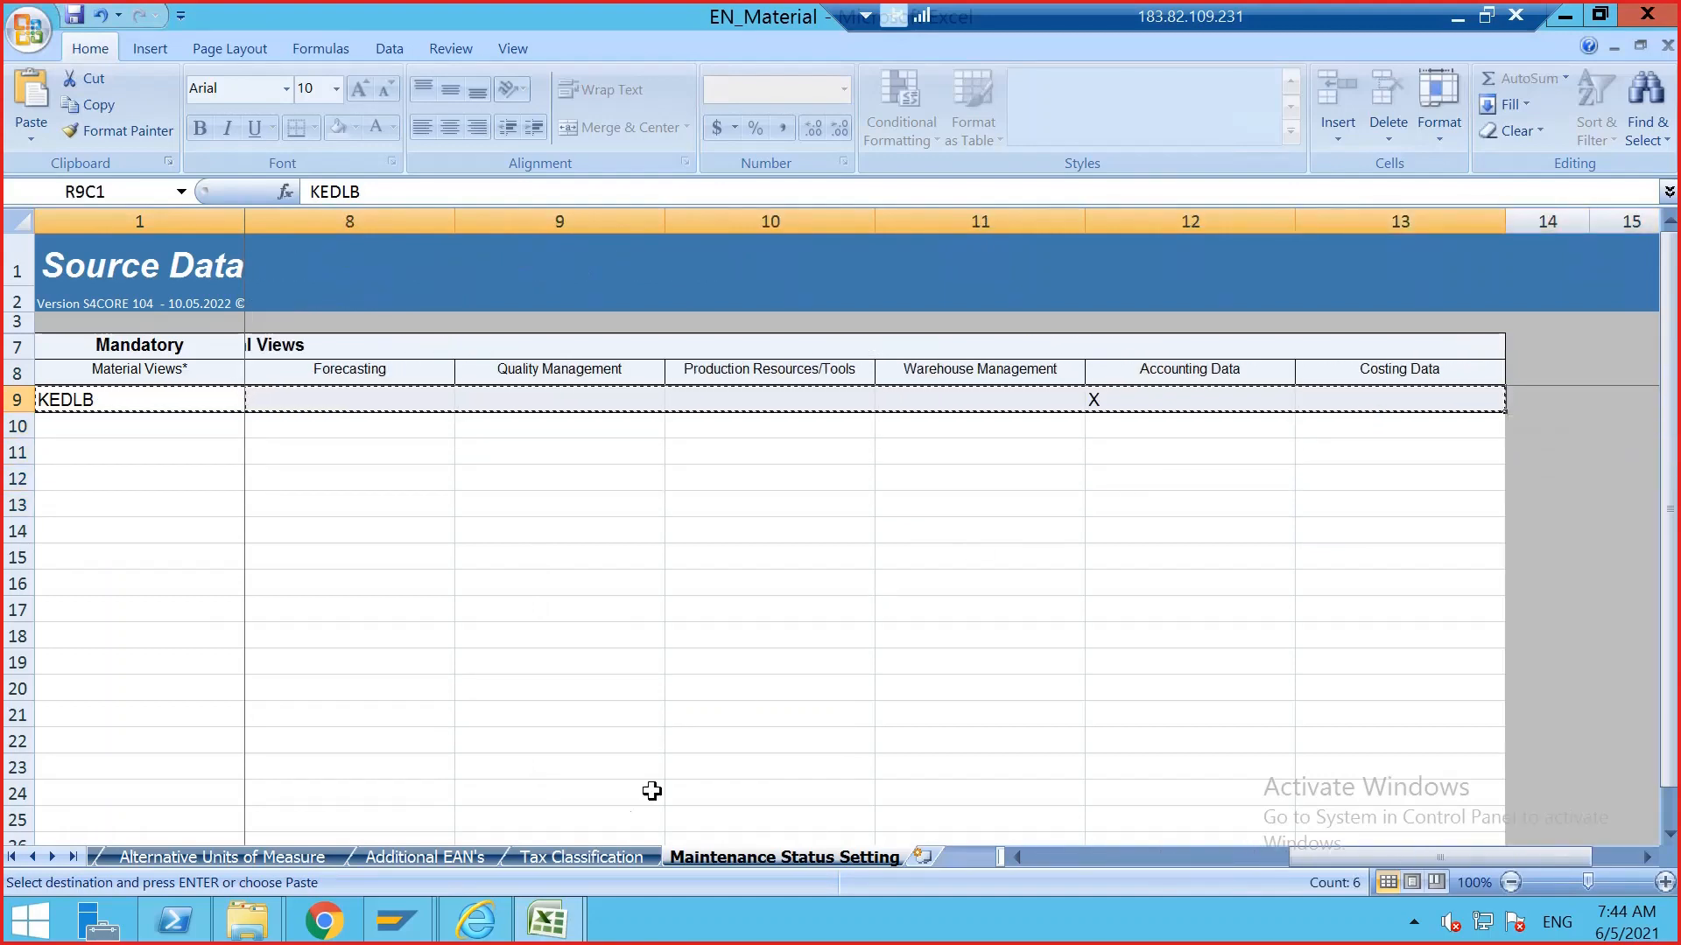
# - Paste the KEDLB material views row into row 9 of EN_Material2's Maintenance Status Setting sheet, starting at the Material Views column
pyautogui.moveTo(550, 919)
pyautogui.click(474, 810)
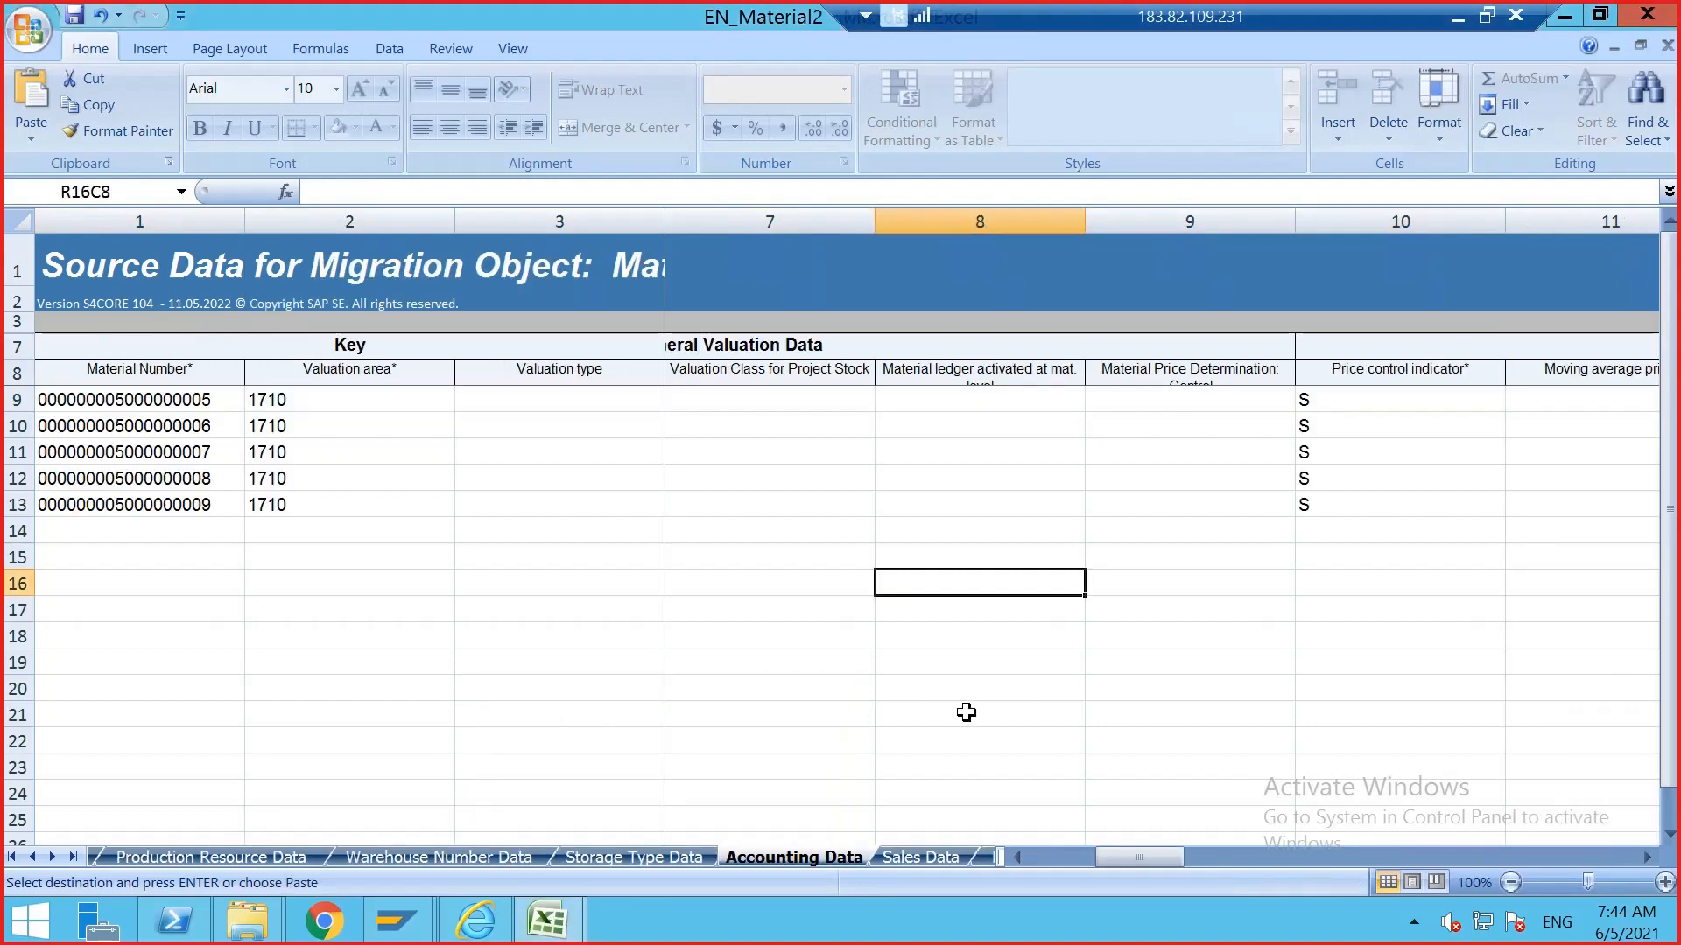
pyautogui.click(911, 860)
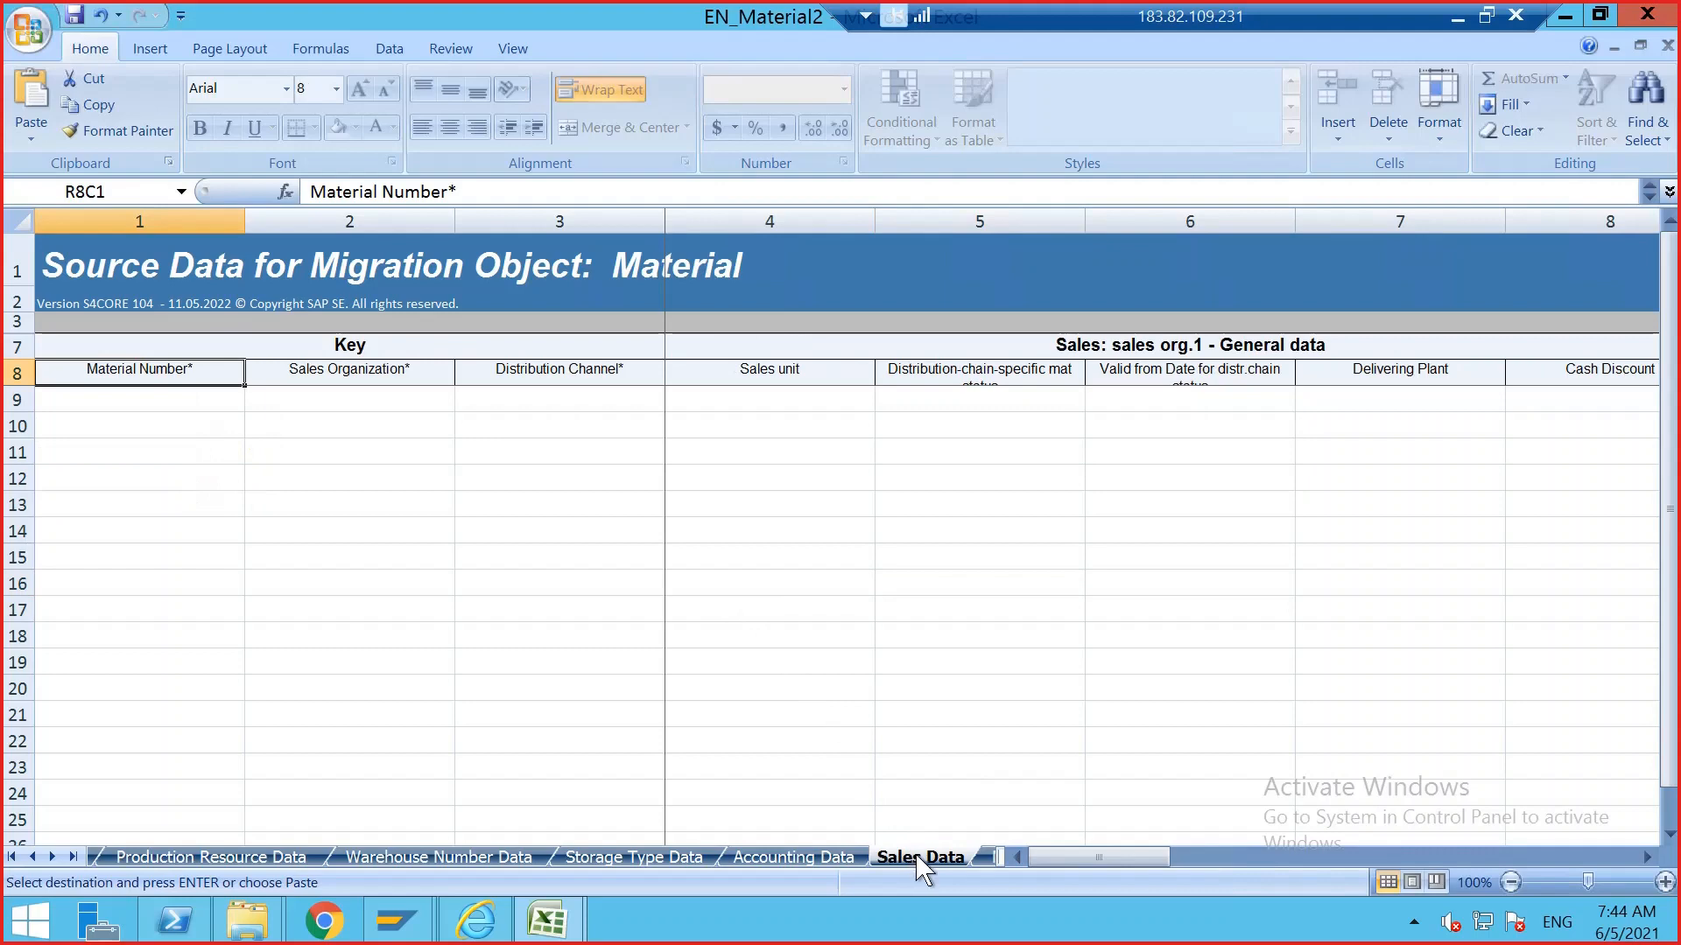
pyautogui.click(980, 860)
pyautogui.click(984, 859)
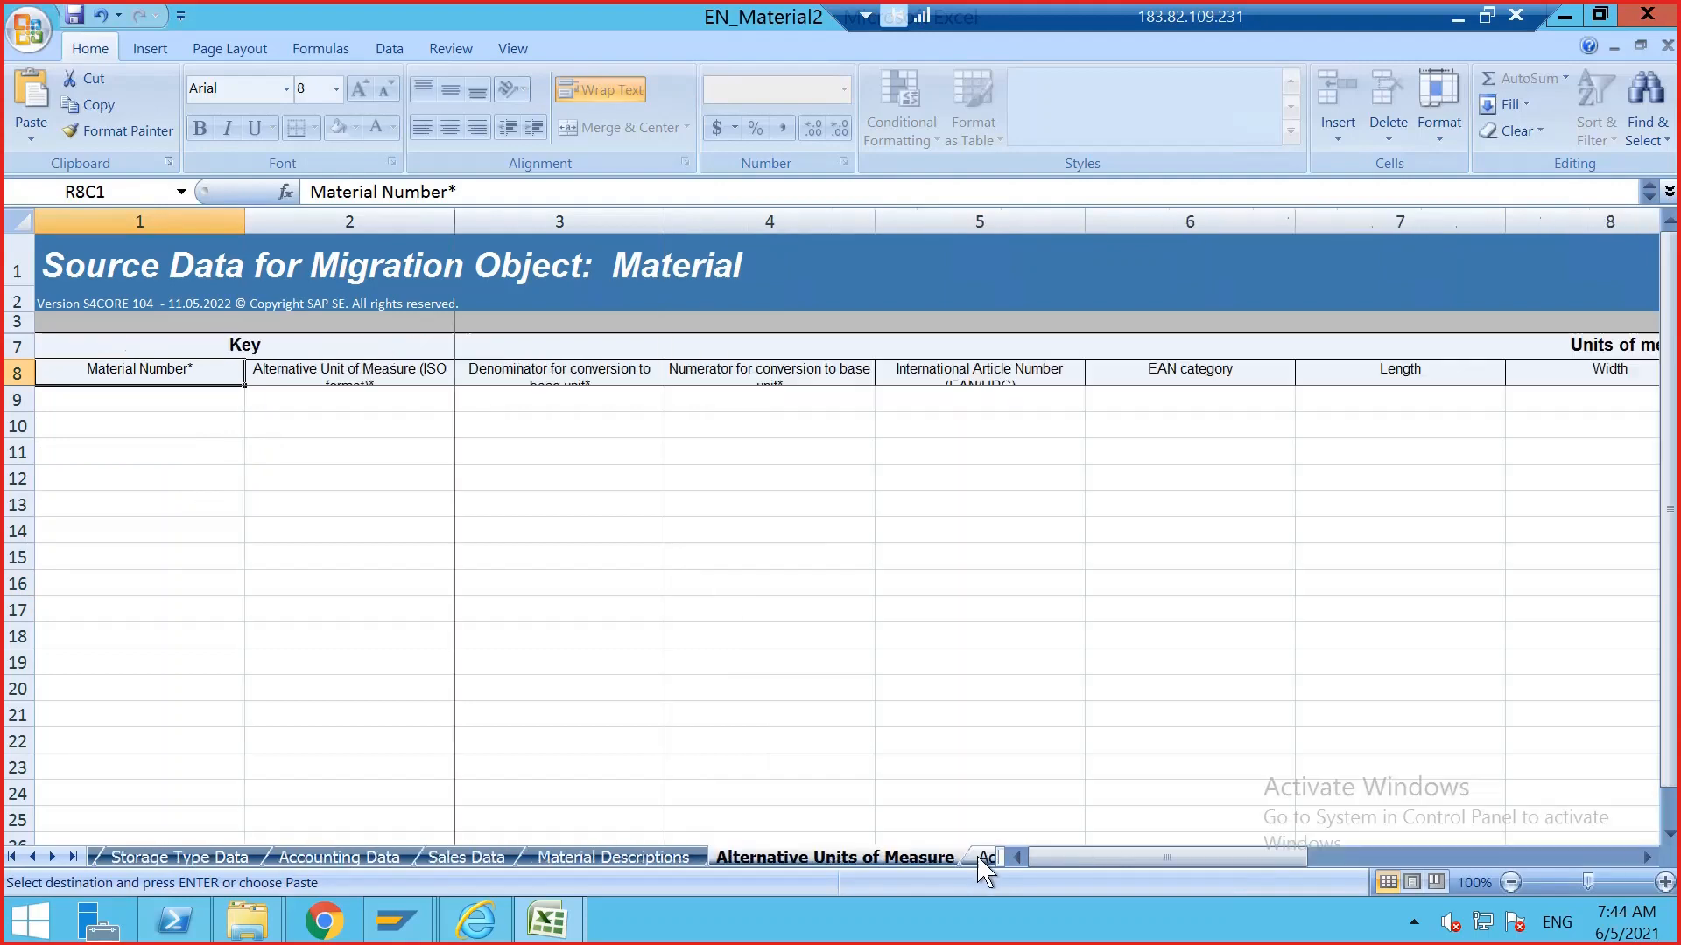
pyautogui.click(984, 860)
pyautogui.click(982, 860)
pyautogui.click(982, 860)
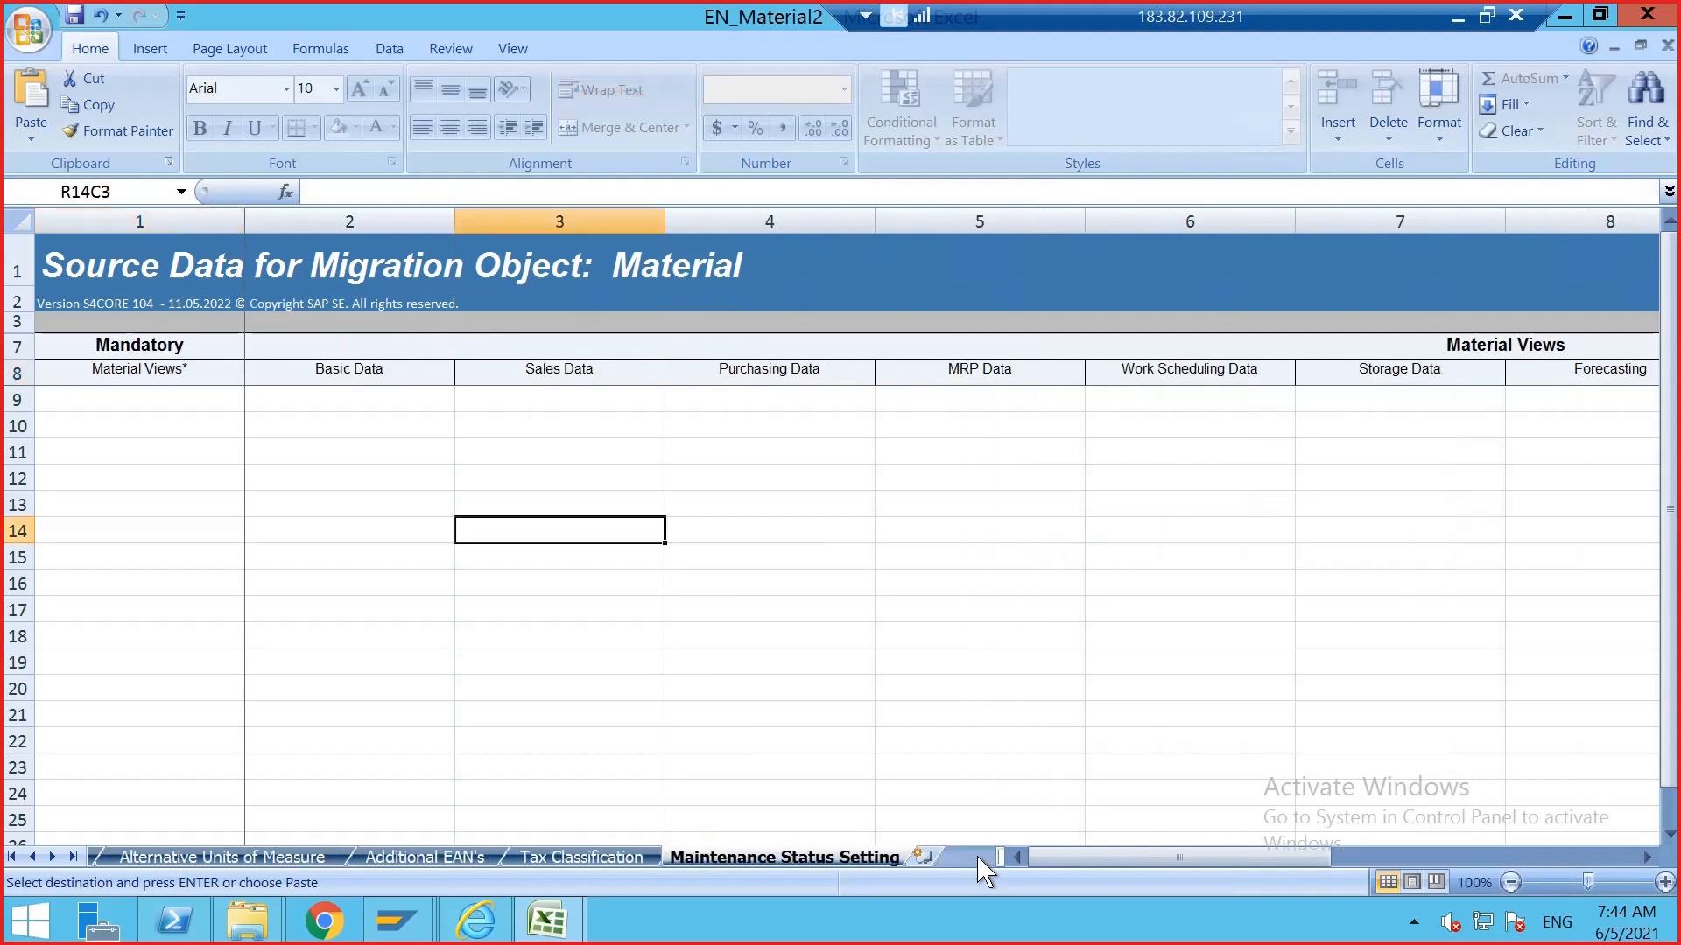
pyautogui.click(484, 636)
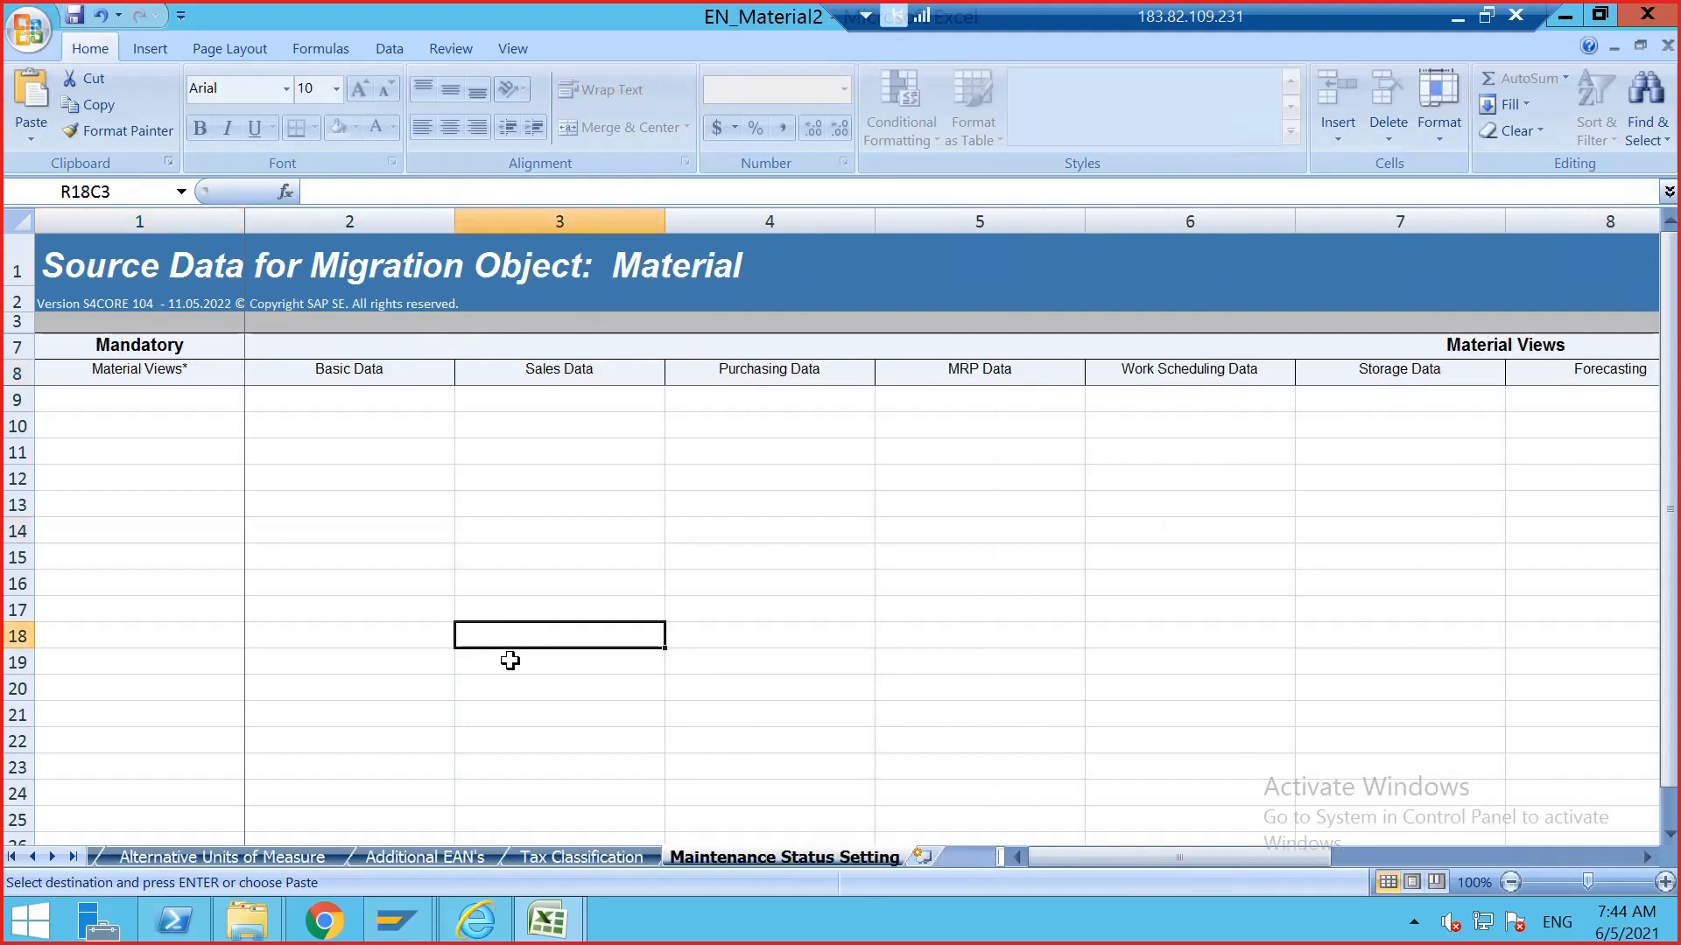
pyautogui.click(157, 398)
pyautogui.hotkey('ctrl', 'v')
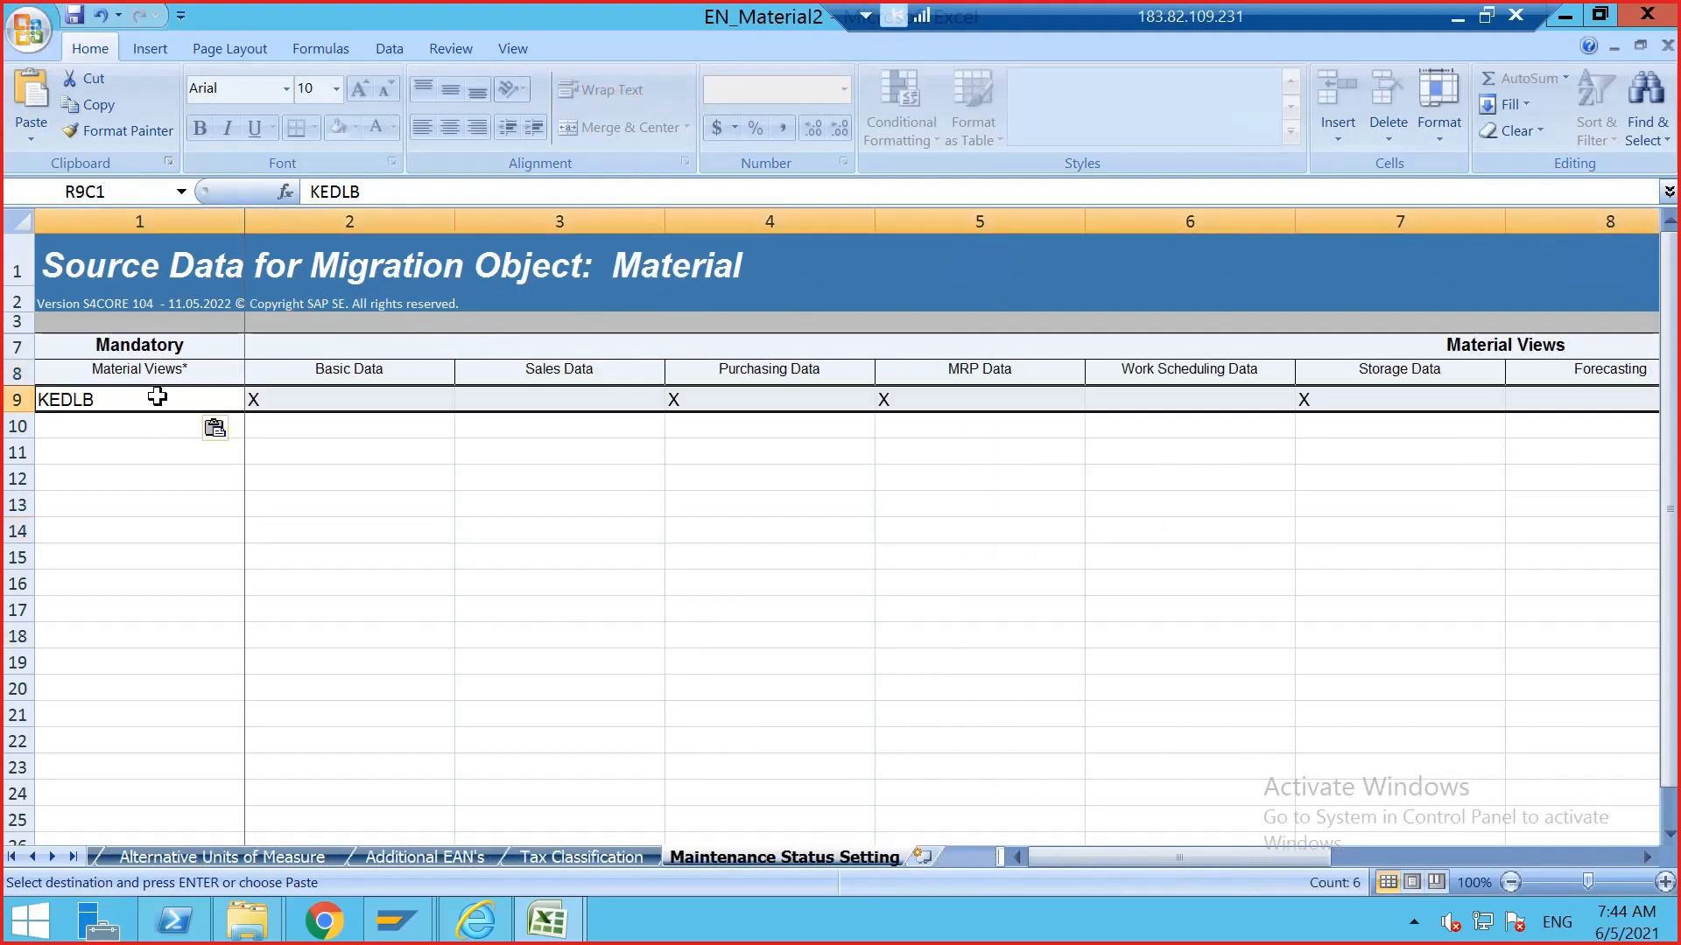
pyautogui.click(403, 505)
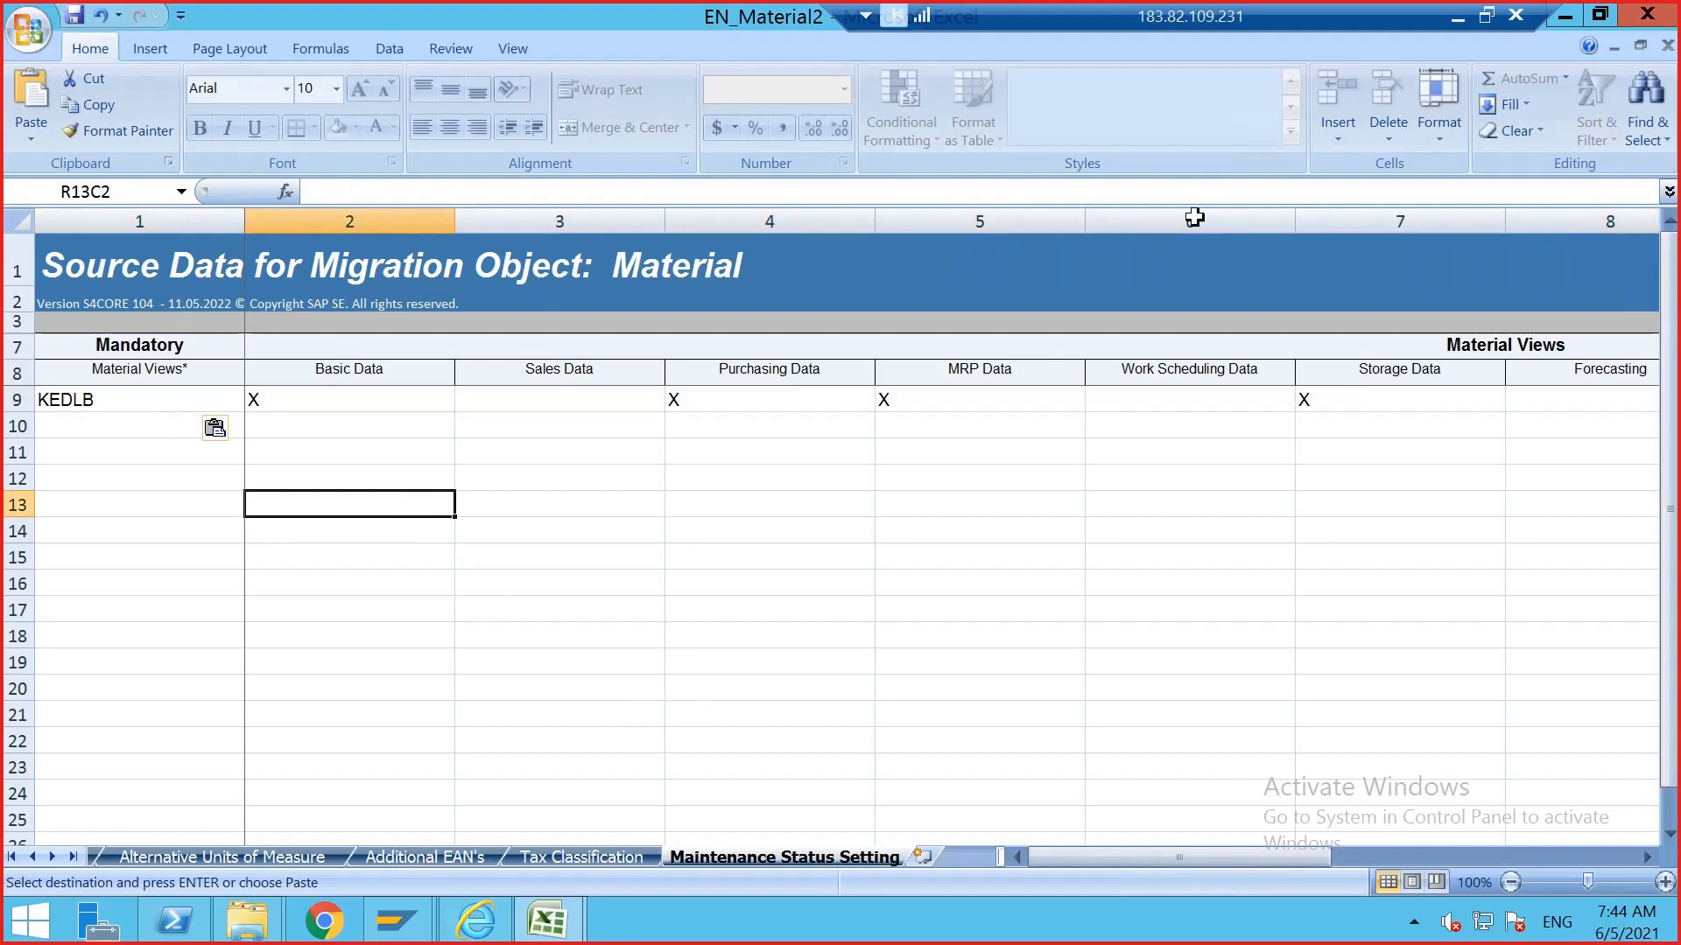
# - Take the remote desktop session out of full screen and launch Google Chrome on the local computer
pyautogui.click(1599, 14)
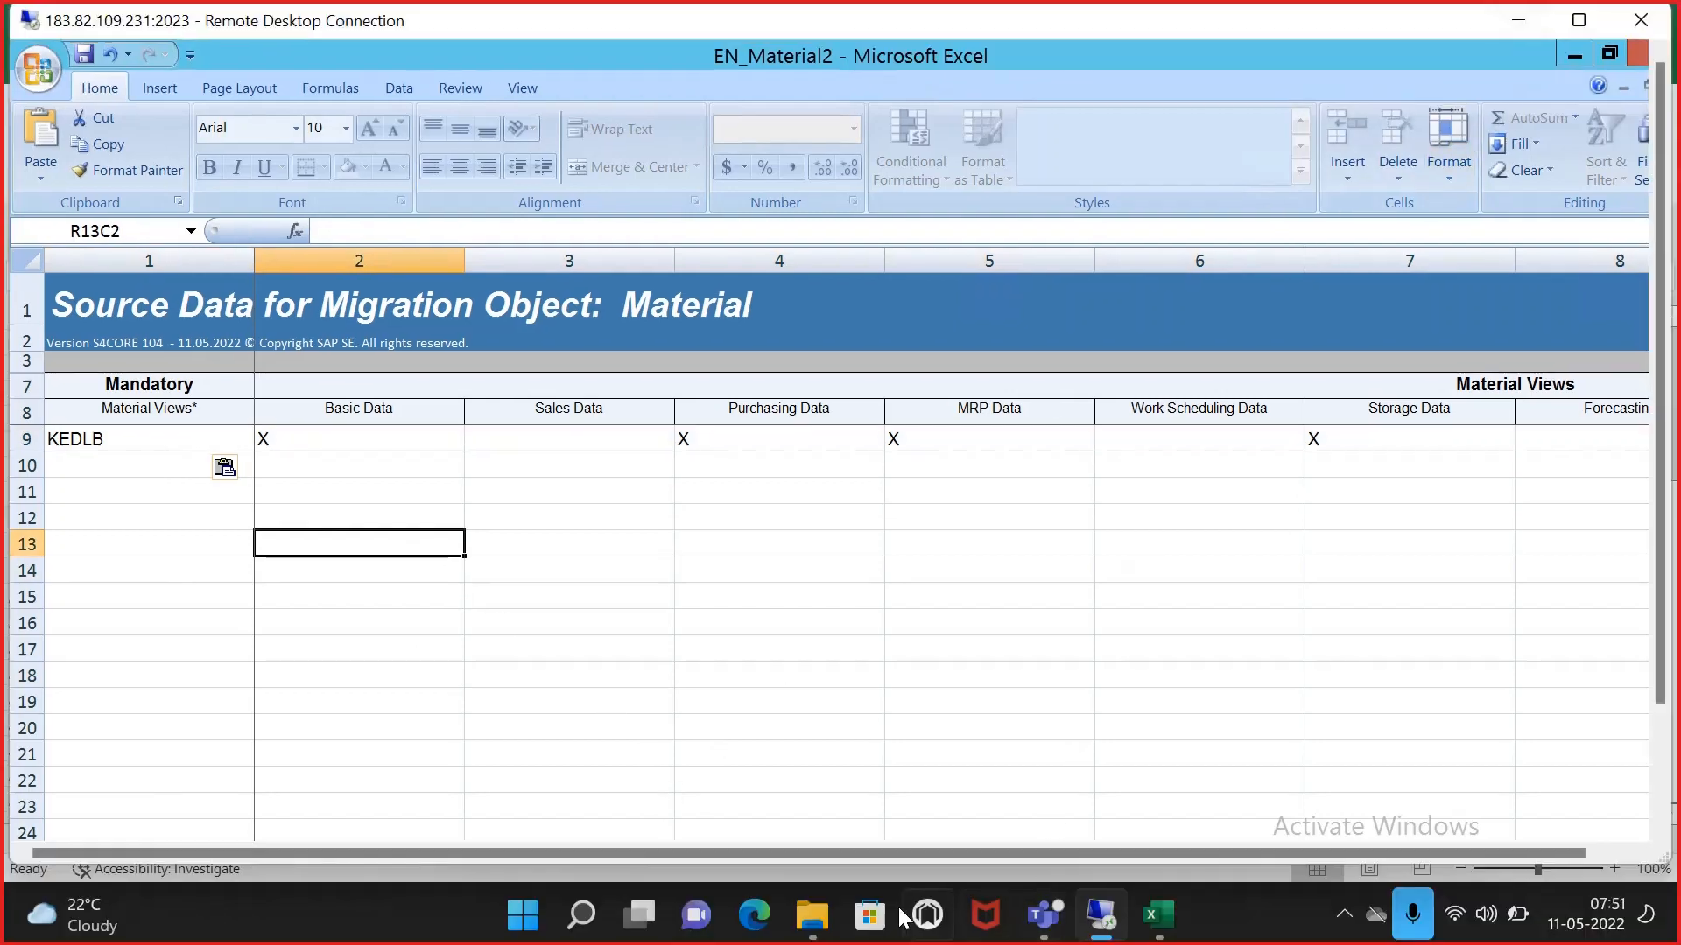
pyautogui.click(523, 915)
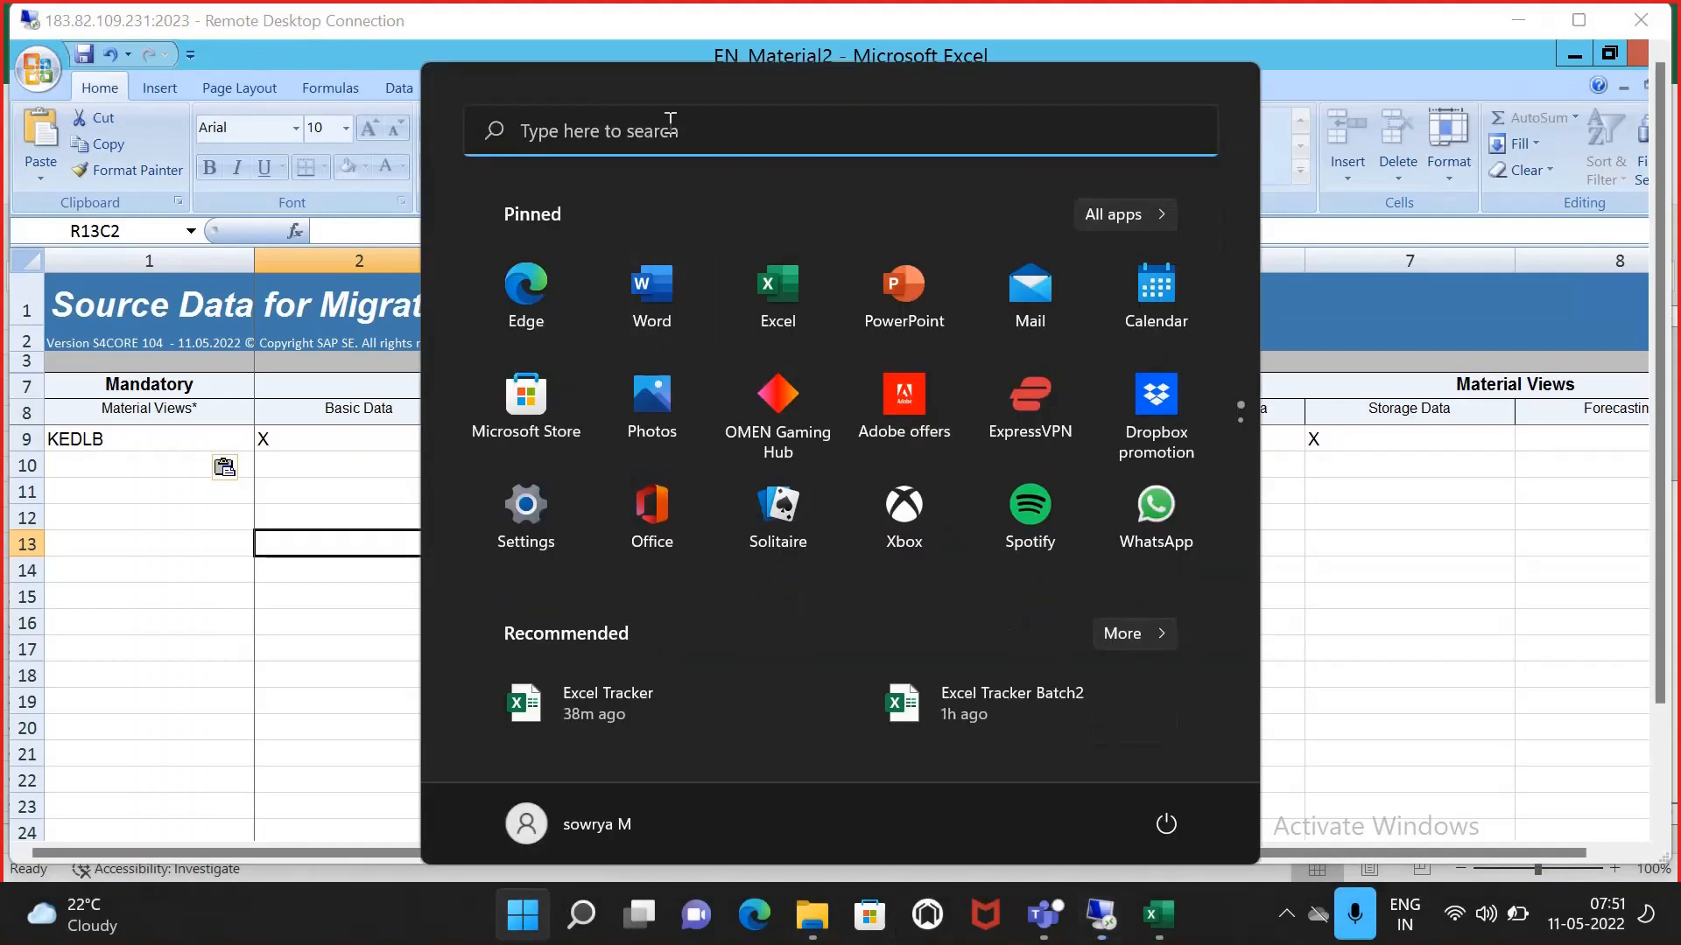
pyautogui.click(668, 130)
pyautogui.write('c')
pyautogui.press('BackSpace')
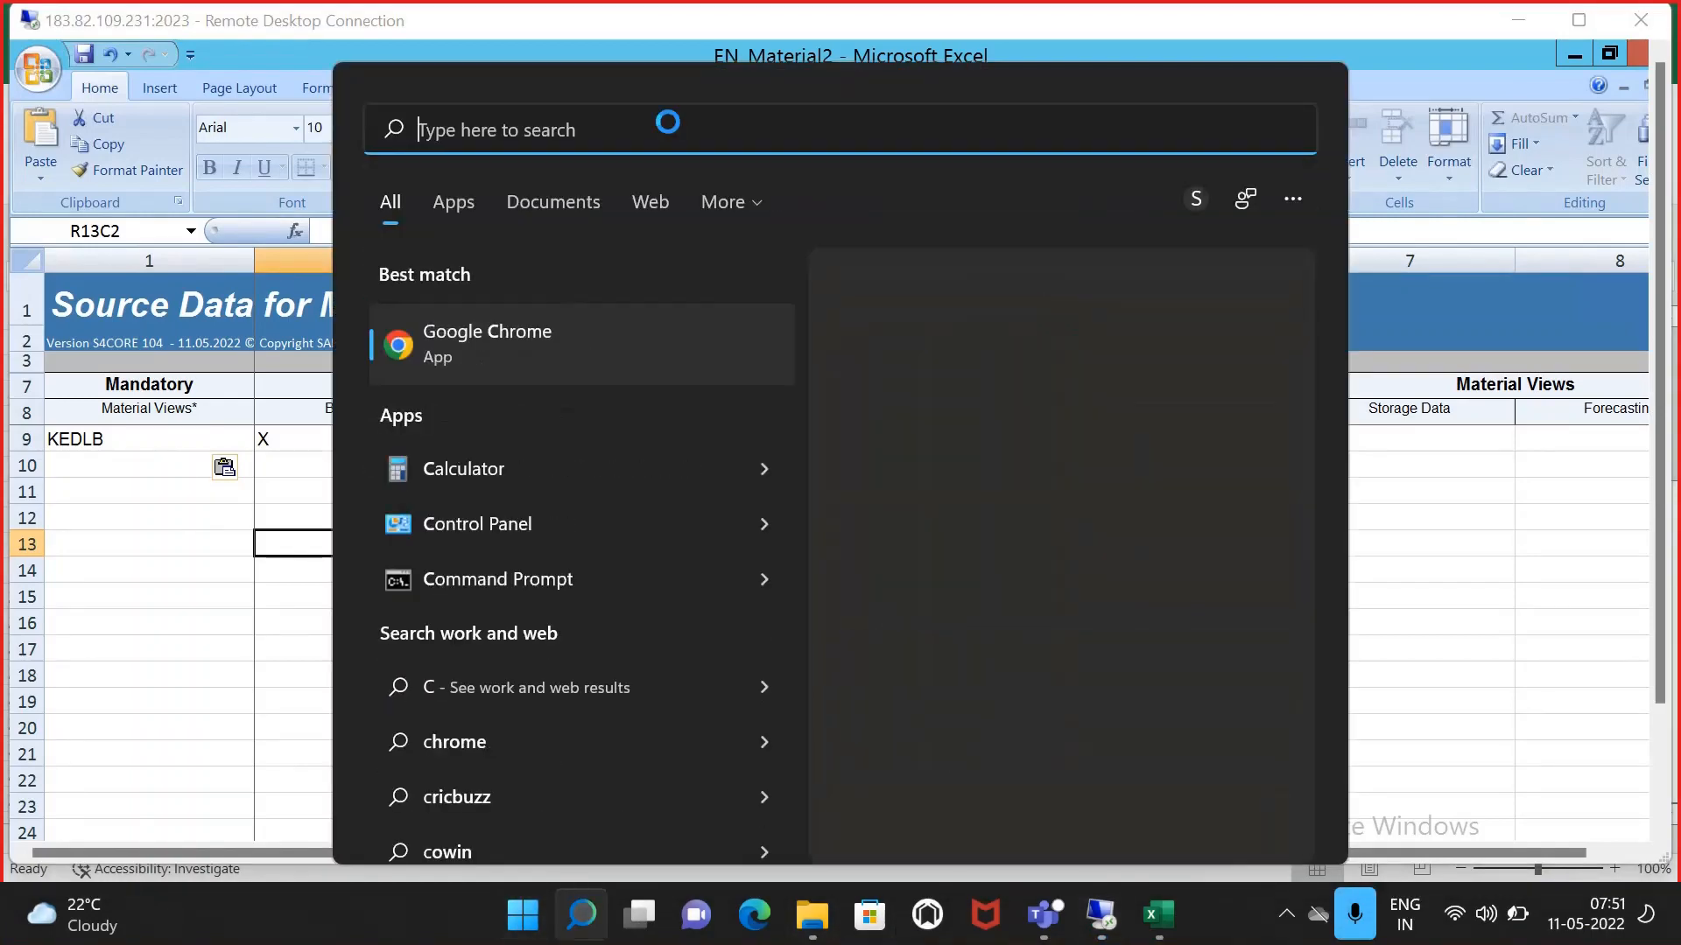
pyautogui.write('HRO')
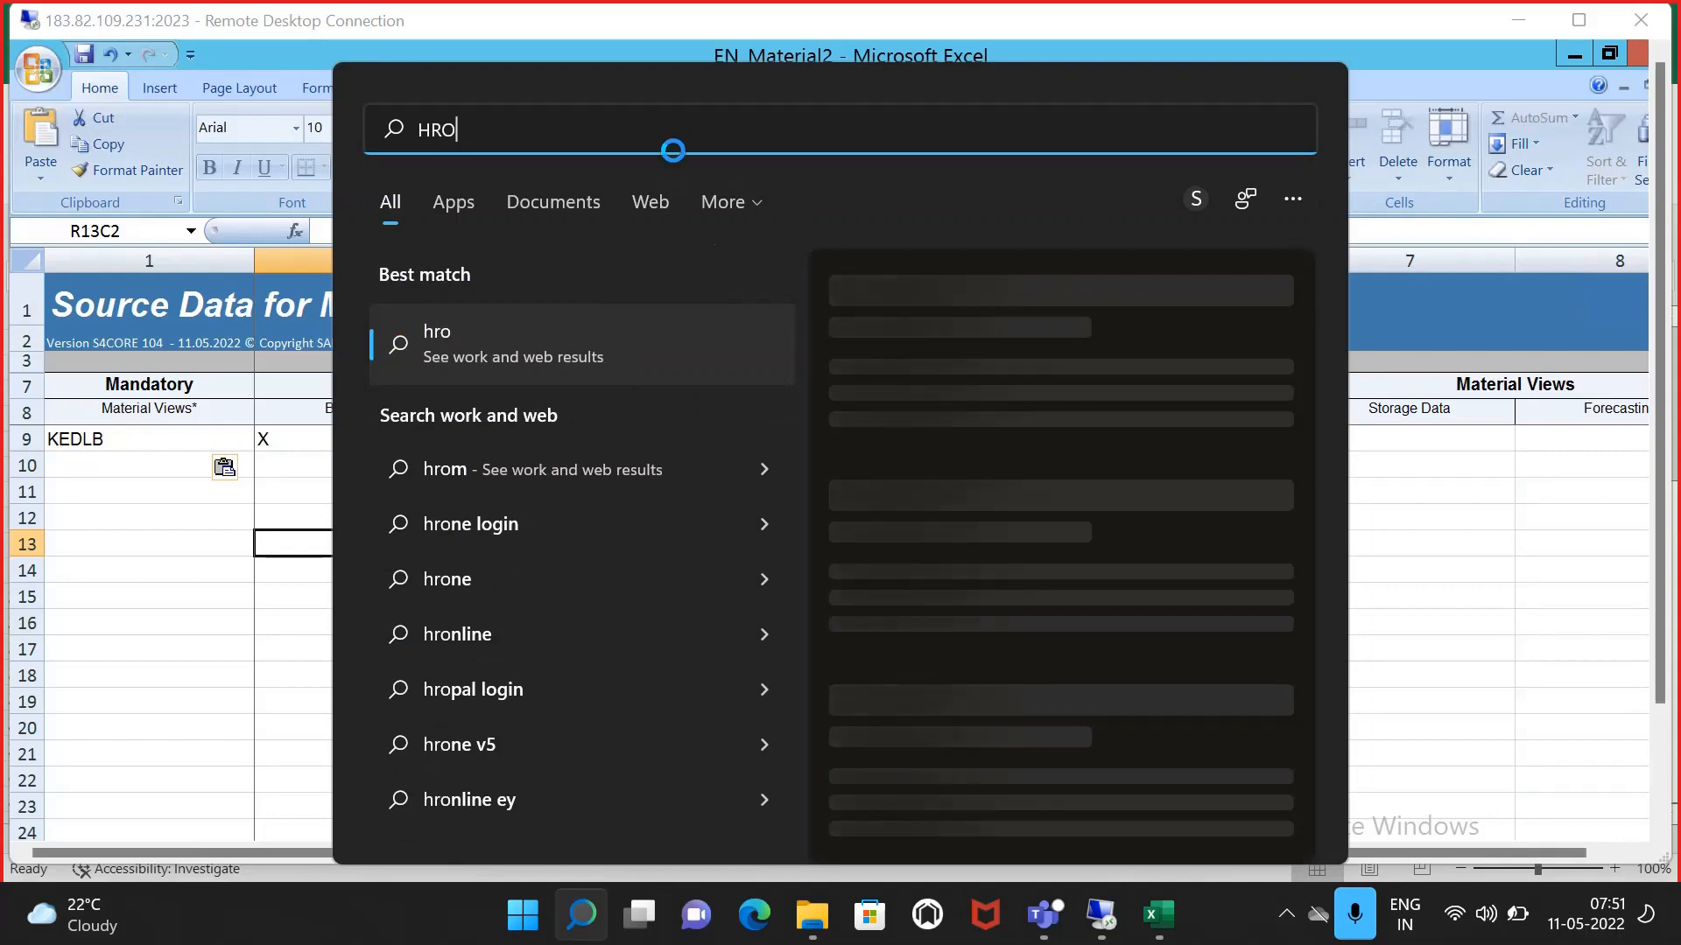
pyautogui.press('BackSpace')
pyautogui.press('BackSpace')
pyautogui.press('BackSpace')
pyautogui.write('CHRO')
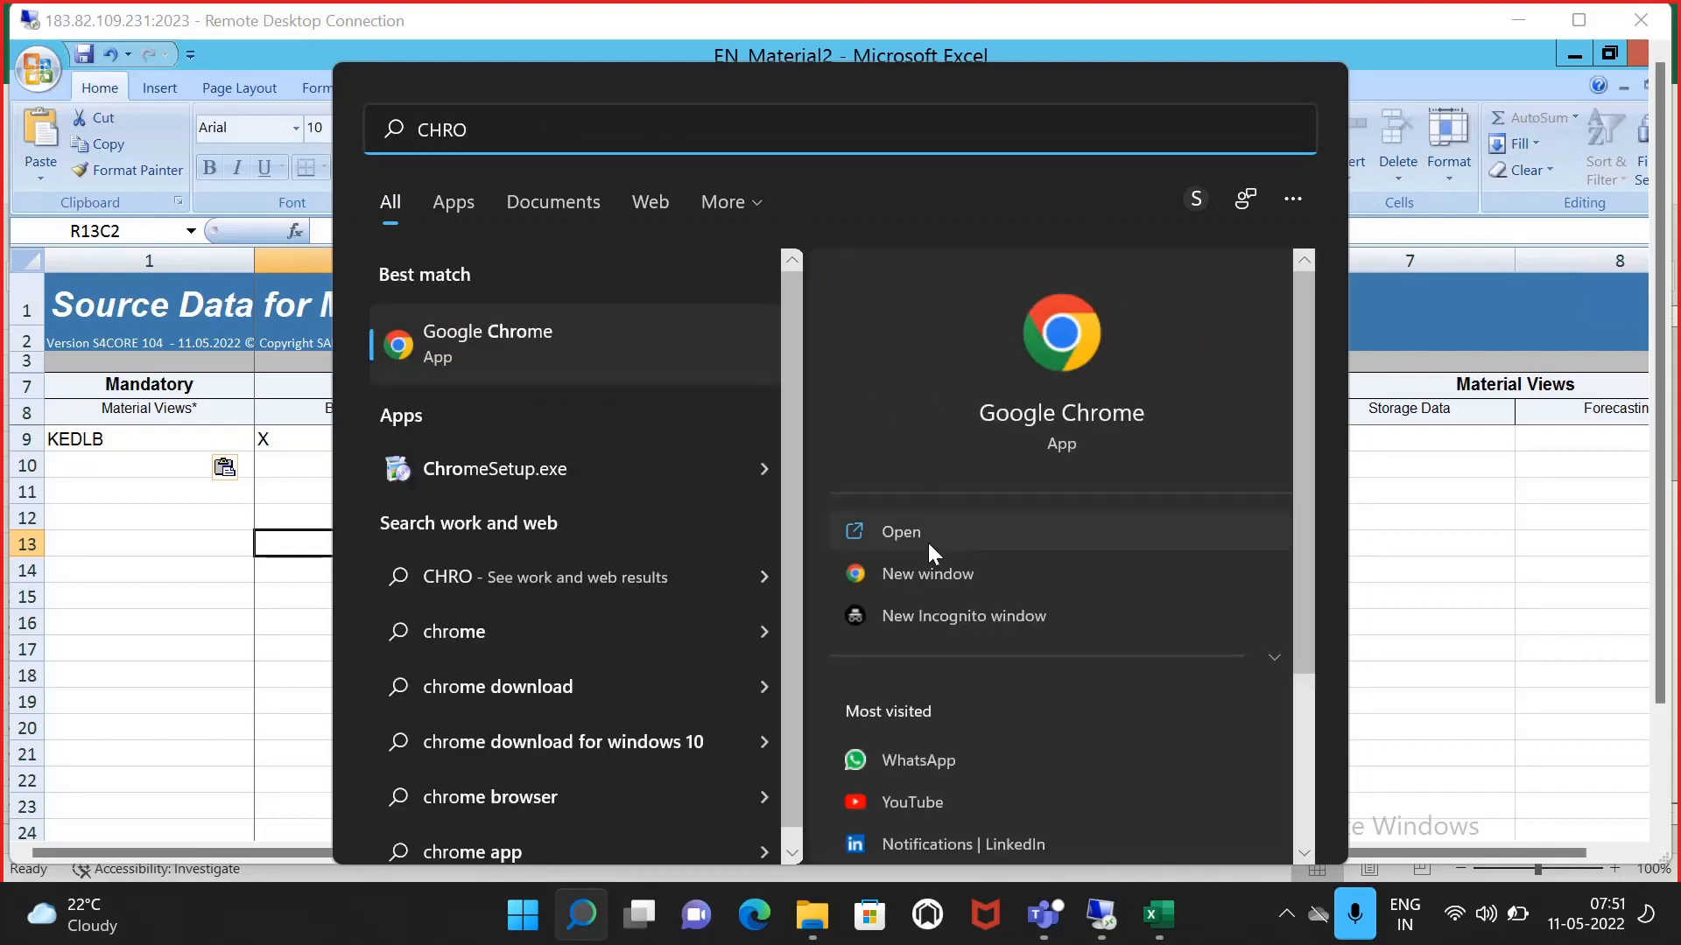
pyautogui.click(928, 539)
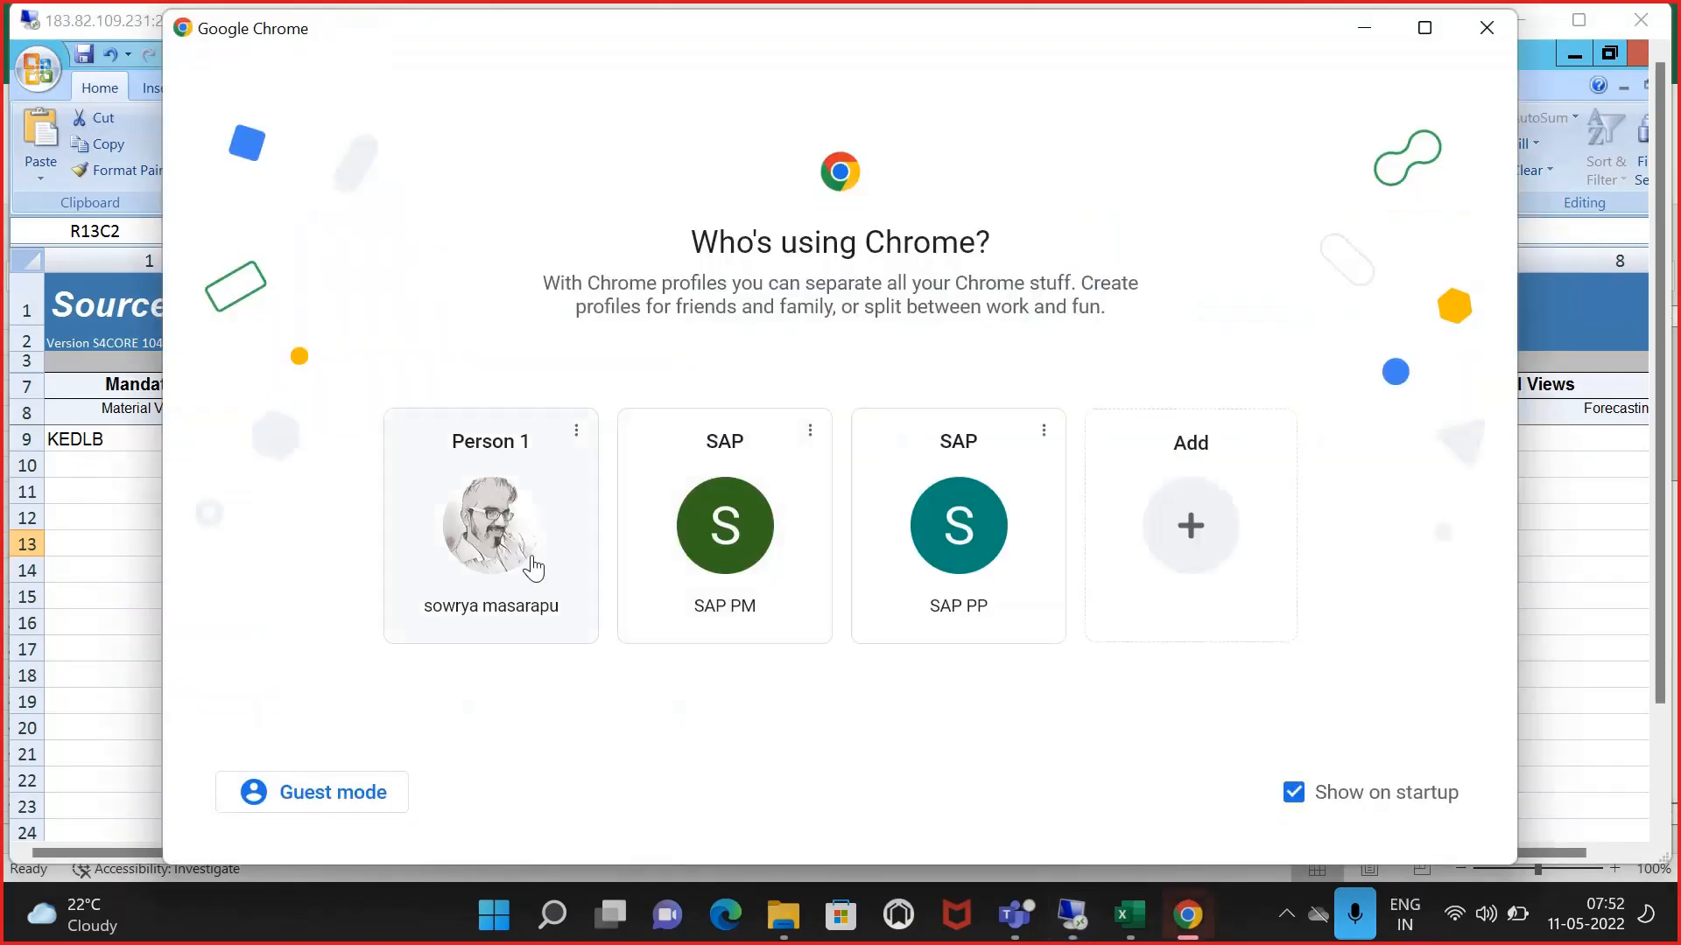
# - Open the first Chrome profile and search Google for "material mater using ltmc material views"
pyautogui.click(480, 525)
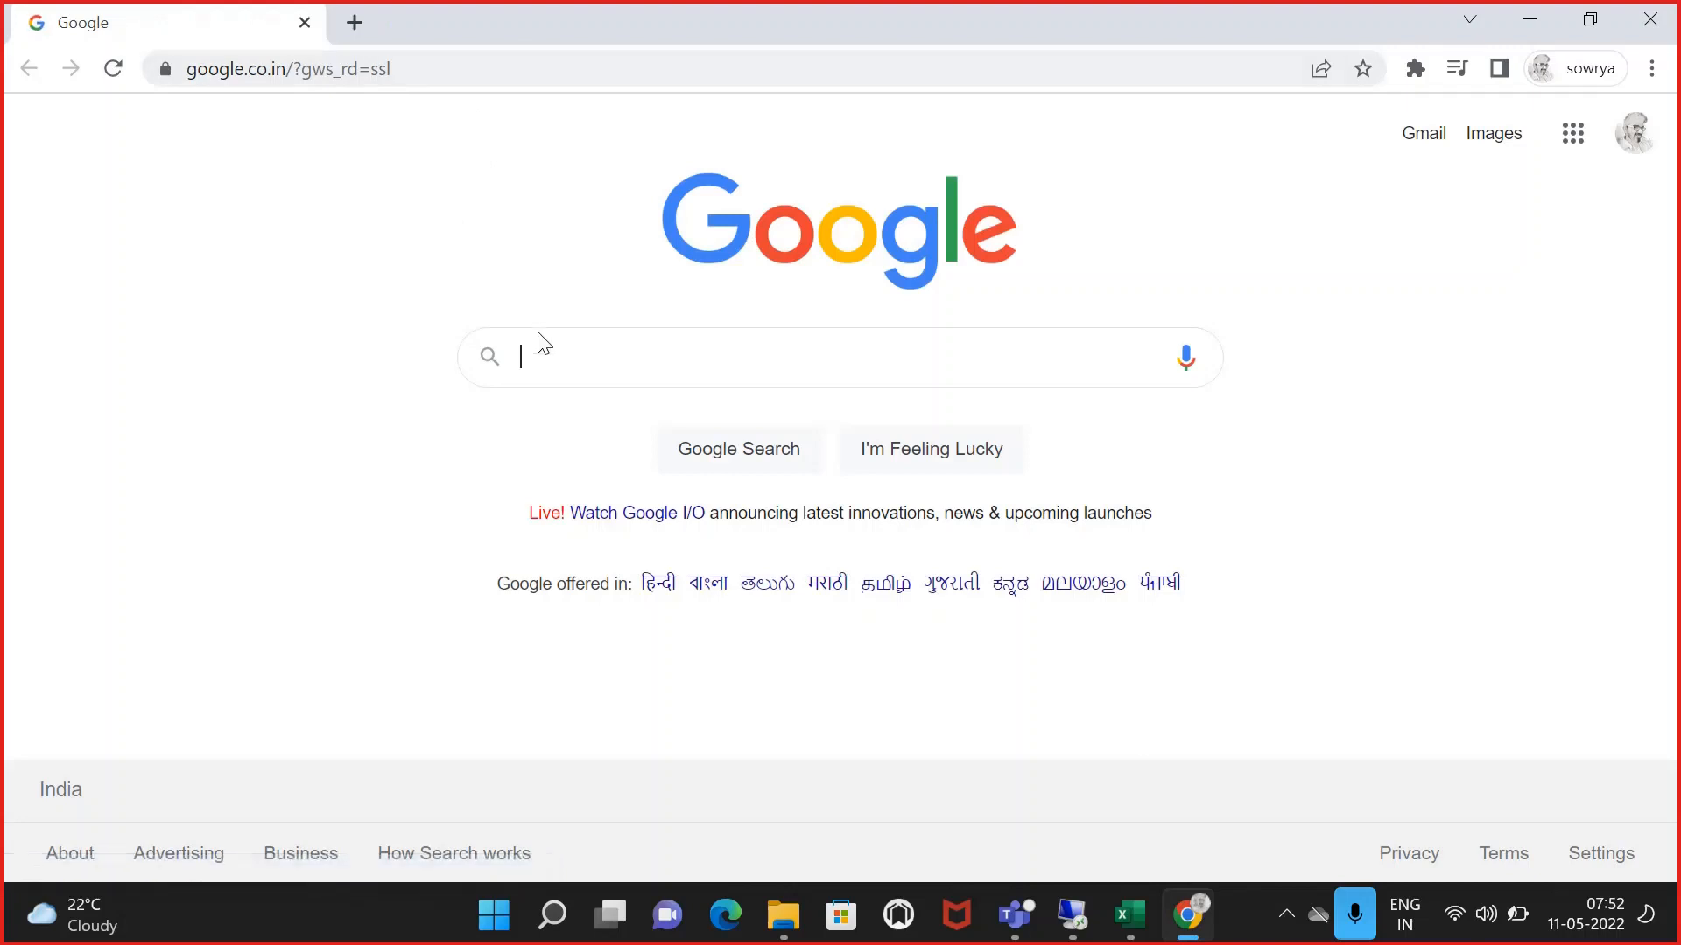
pyautogui.click(543, 337)
pyautogui.write('materola')
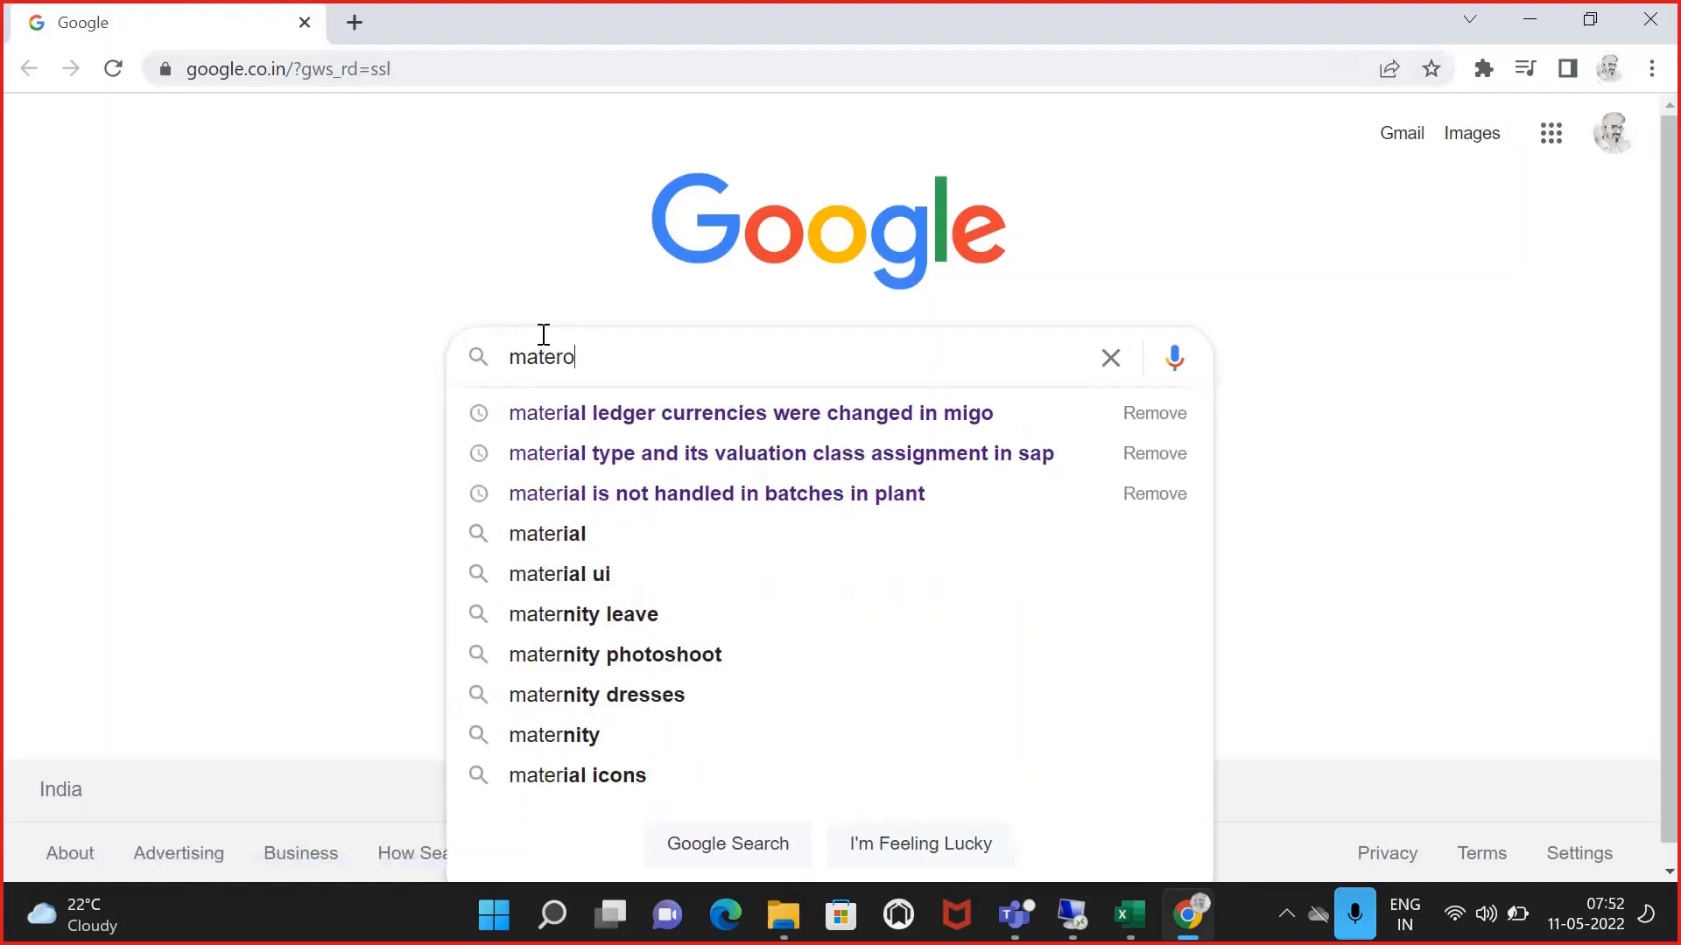
pyautogui.press('BackSpace')
pyautogui.press('BackSpace')
pyautogui.press('BackSpace')
pyautogui.write('ial mater for')
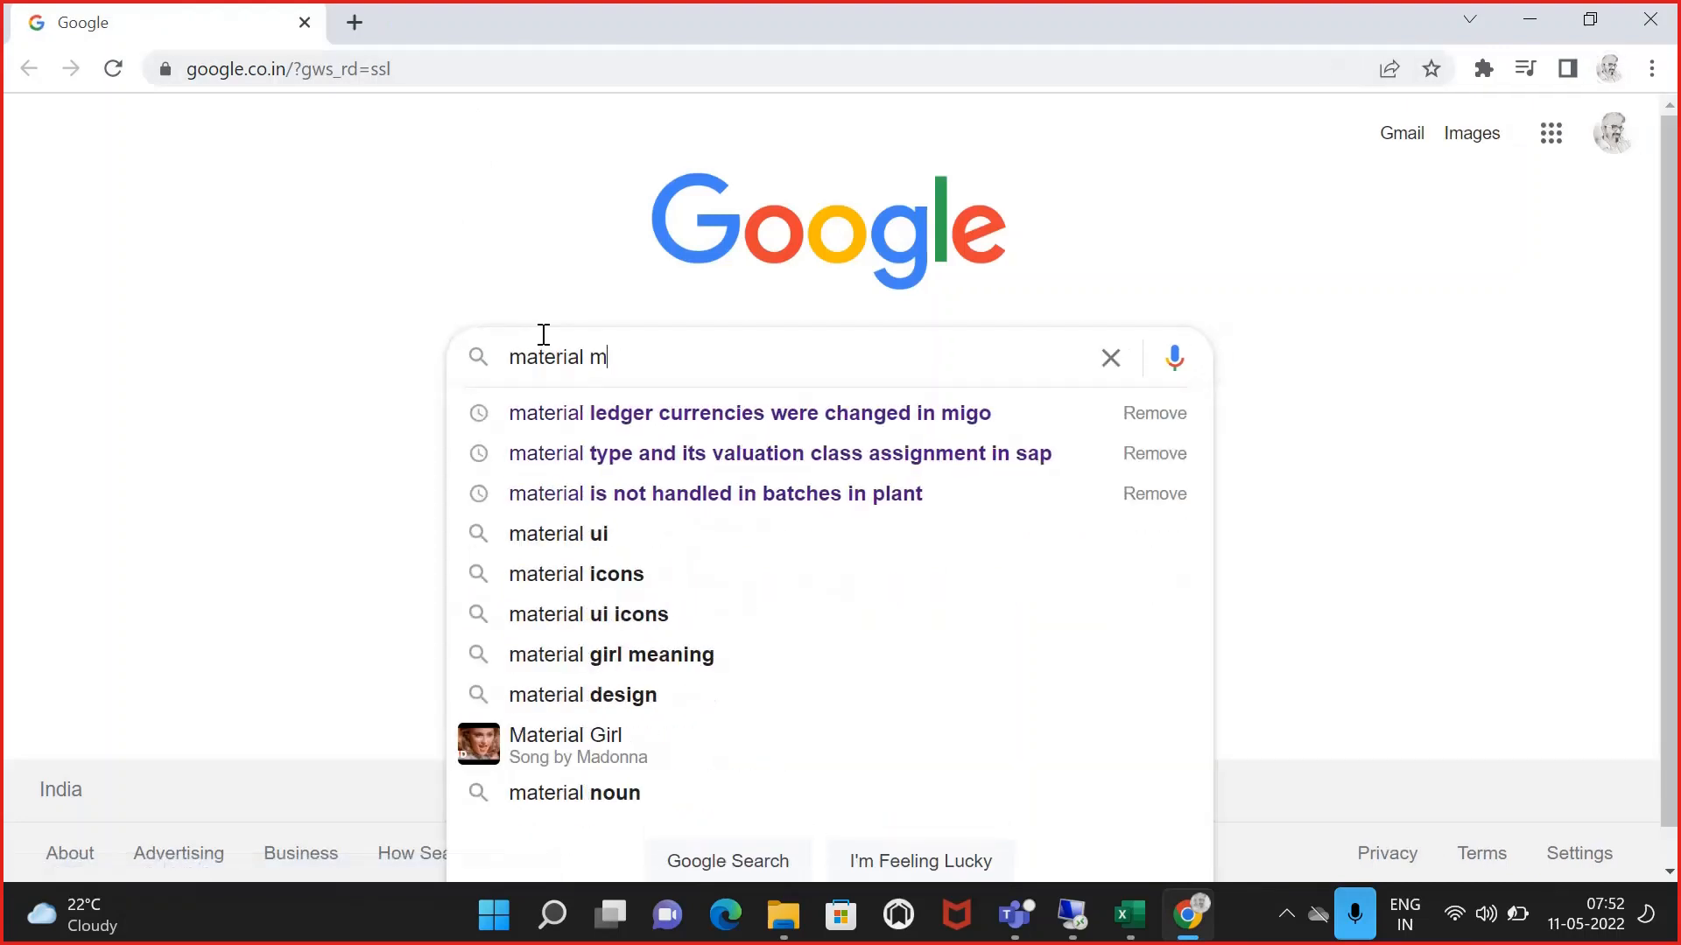
pyautogui.press('BackSpace')
pyautogui.press('BackSpace')
pyautogui.press('BackSpace')
pyautogui.press('BackSpace')
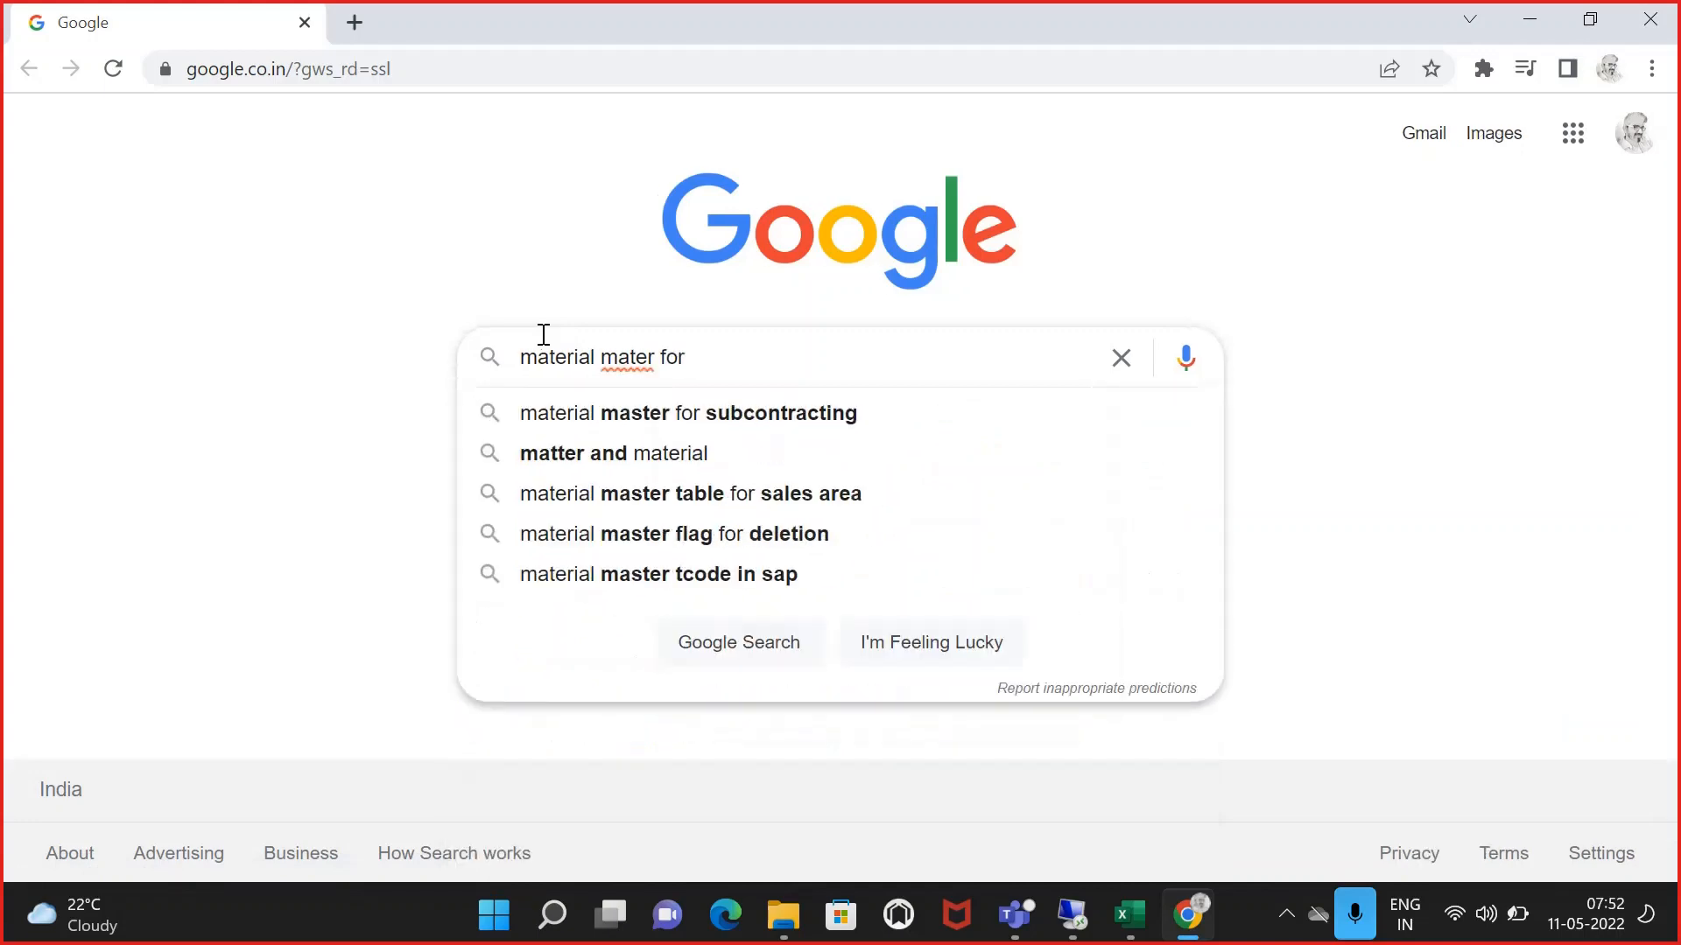
pyautogui.write('ng ltmc')
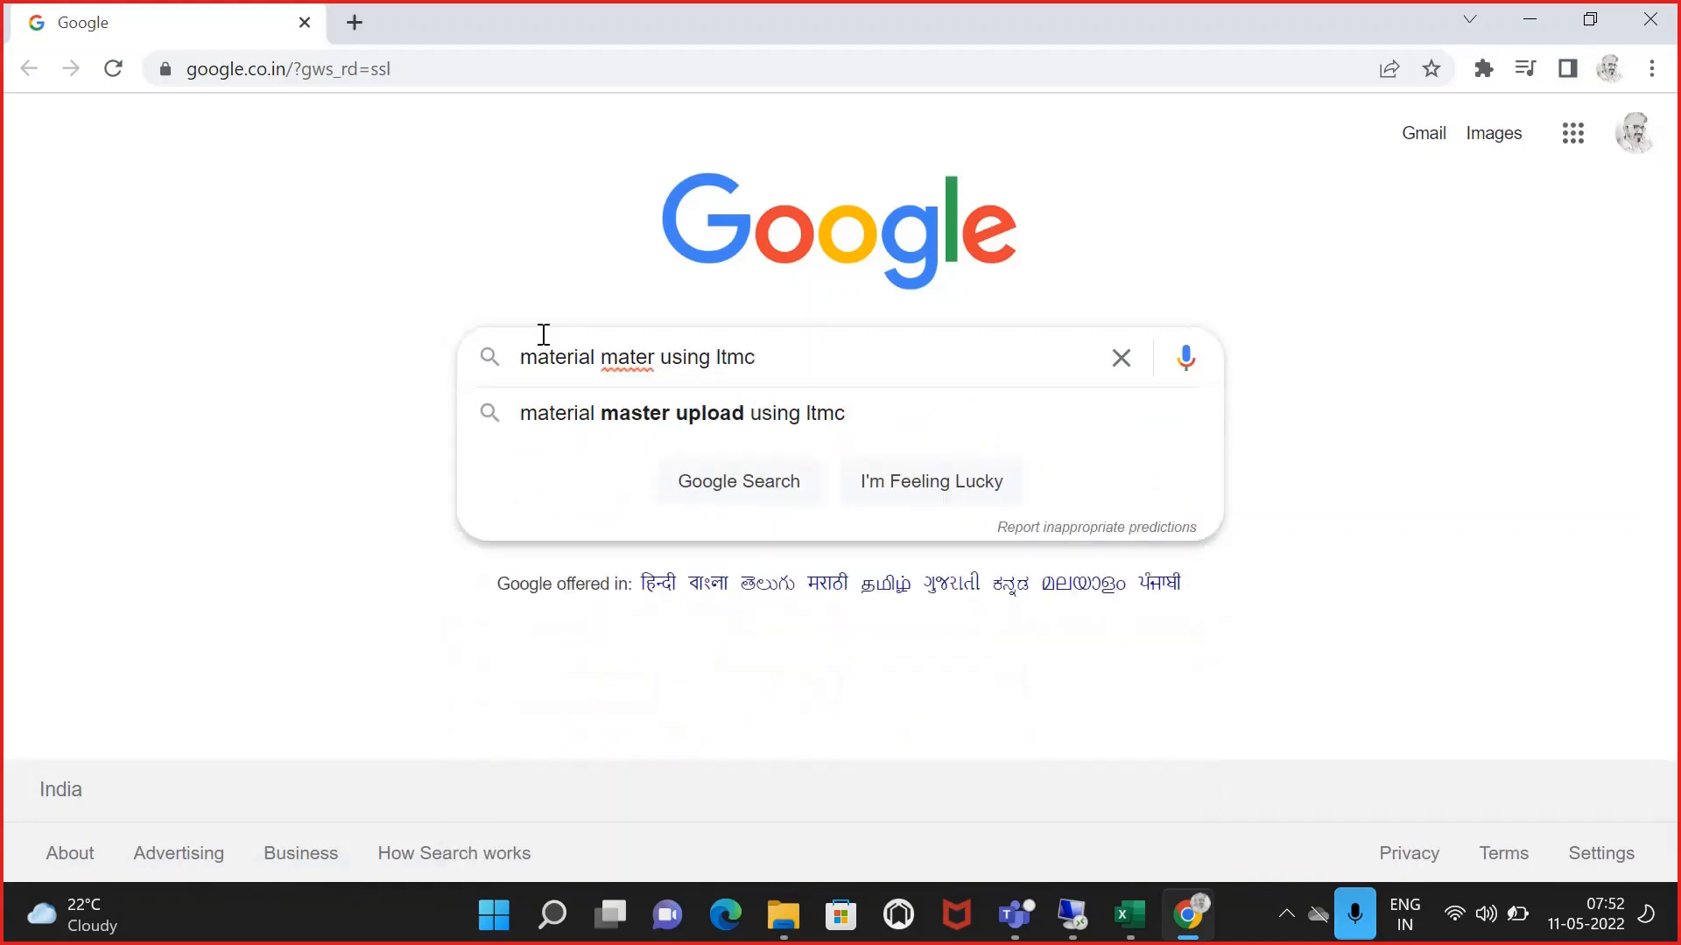
pyautogui.write(' material vir')
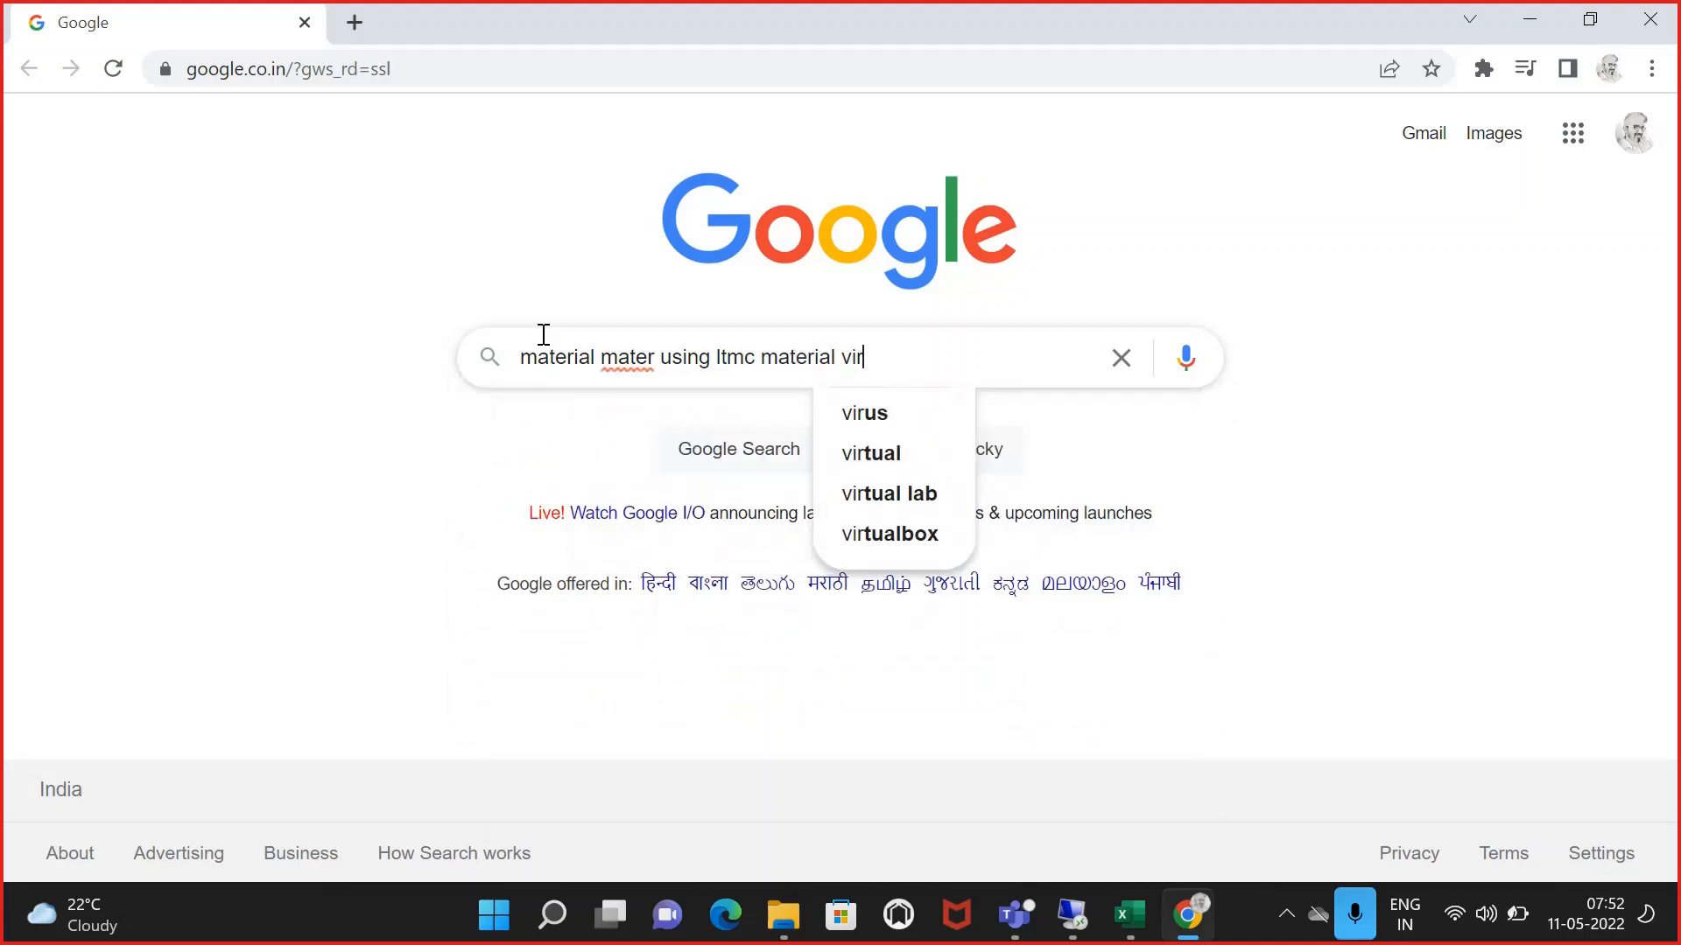
pyautogui.press('BackSpace')
pyautogui.write('ews')
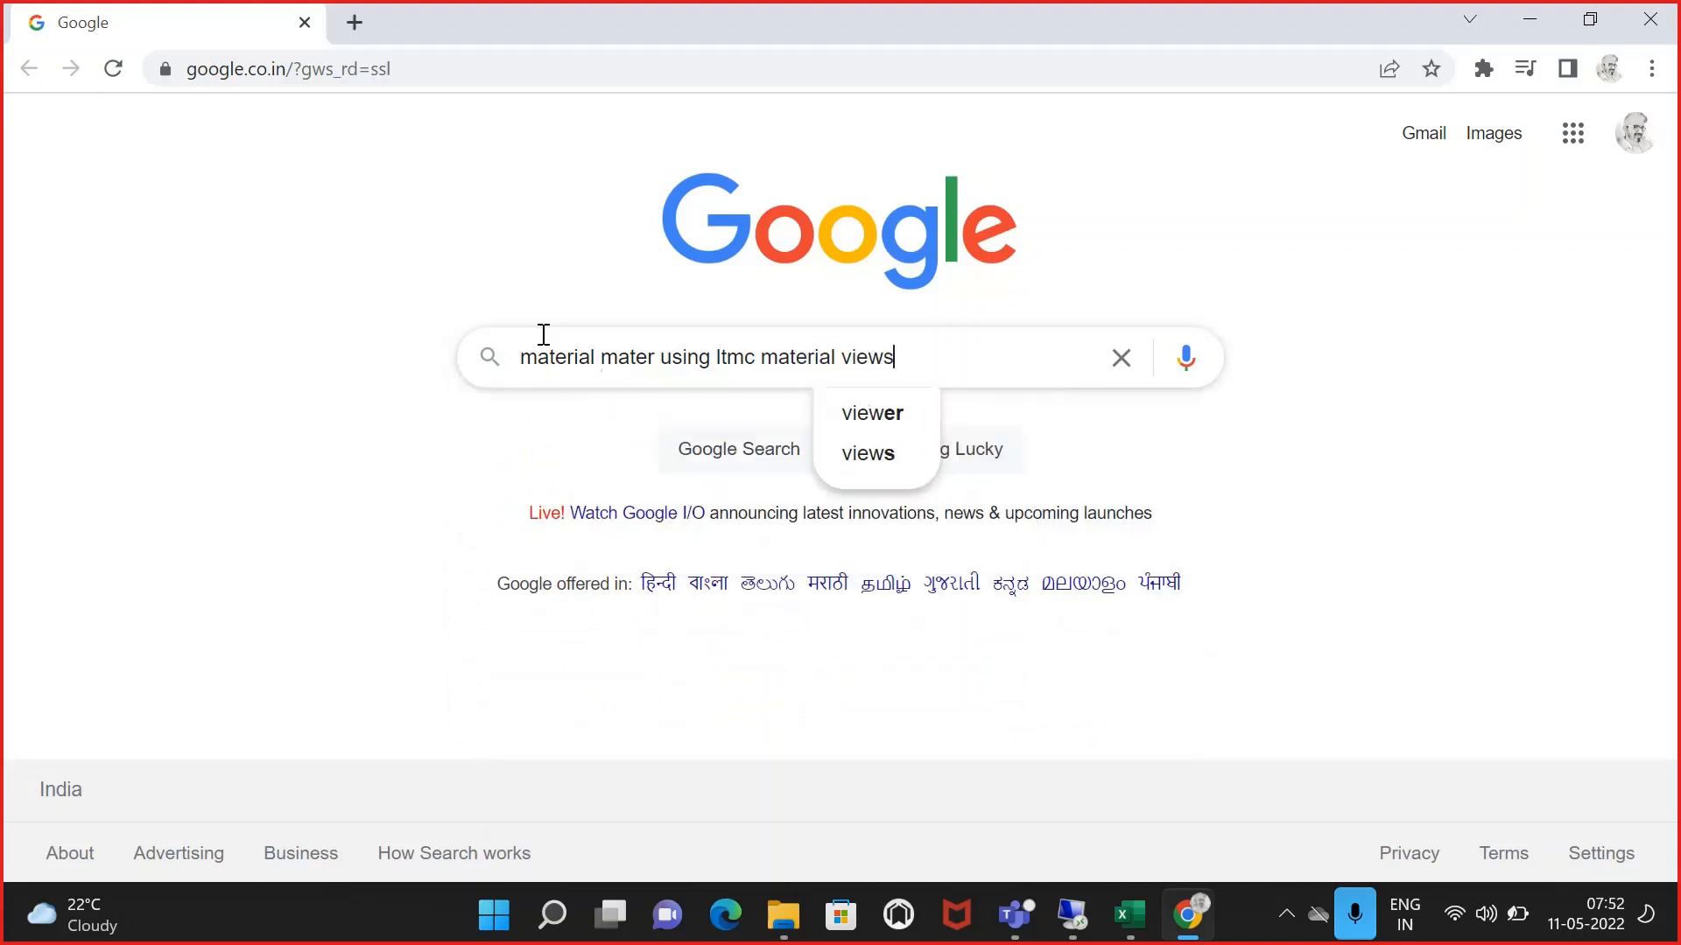
pyautogui.press('Return')
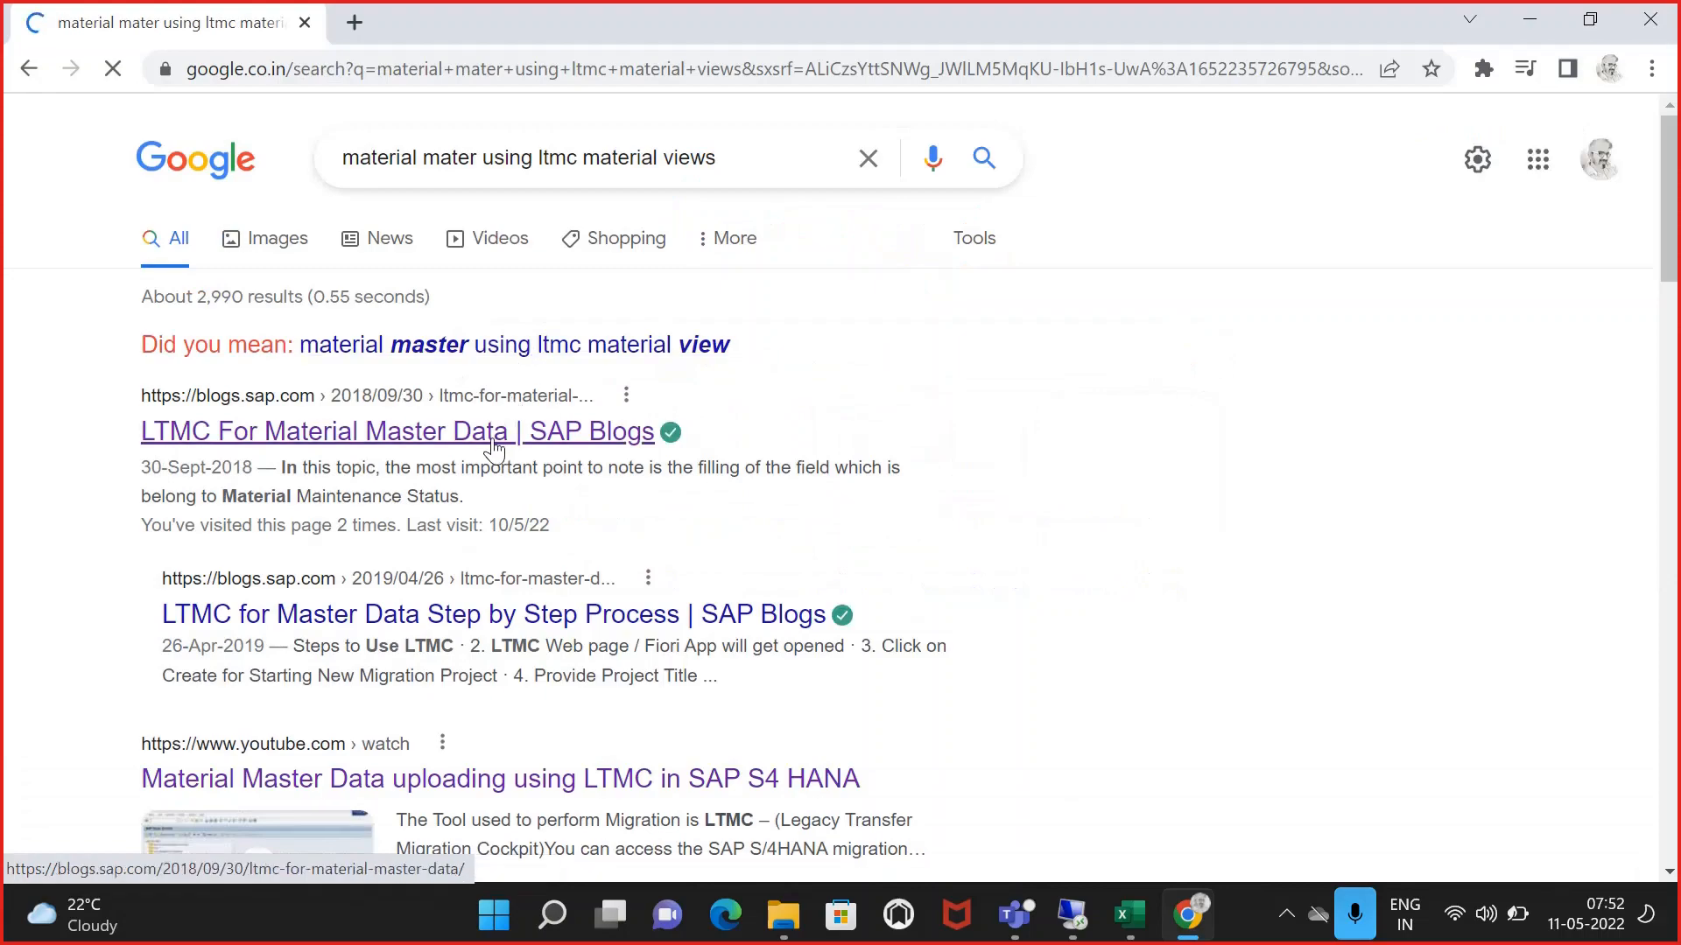
# - Open the SAP Blogs article "LTMC For Material Master Data" and find its list of possible maintenance status values
pyautogui.click(501, 438)
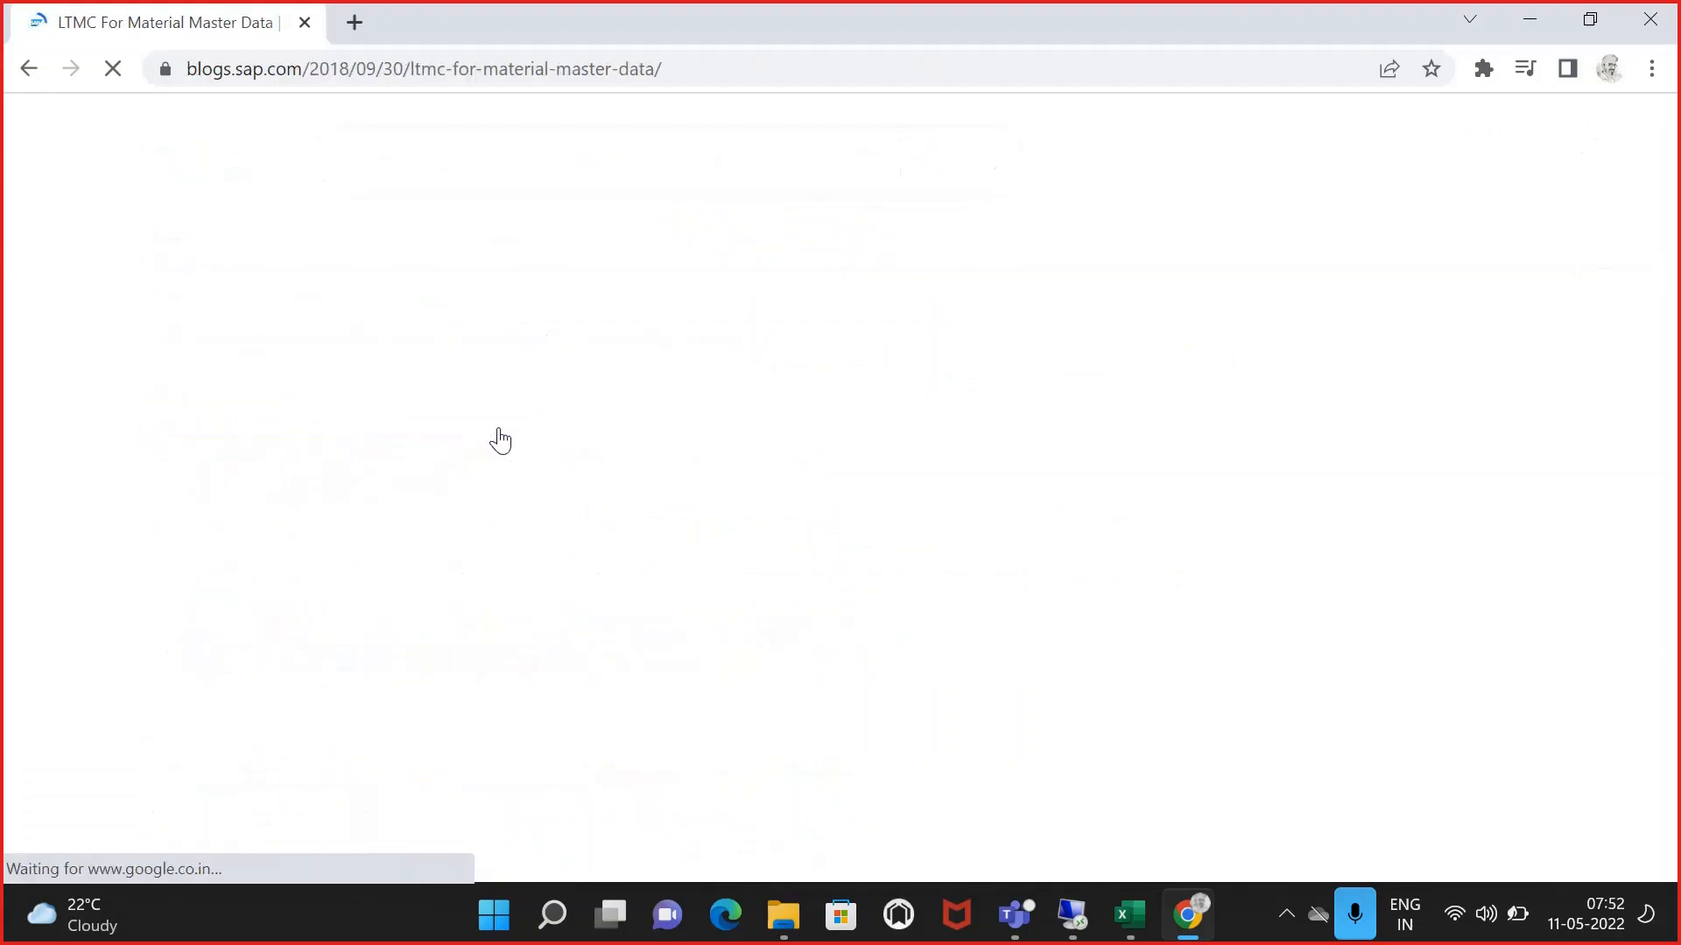
pyautogui.scroll(-15, 513, 435)
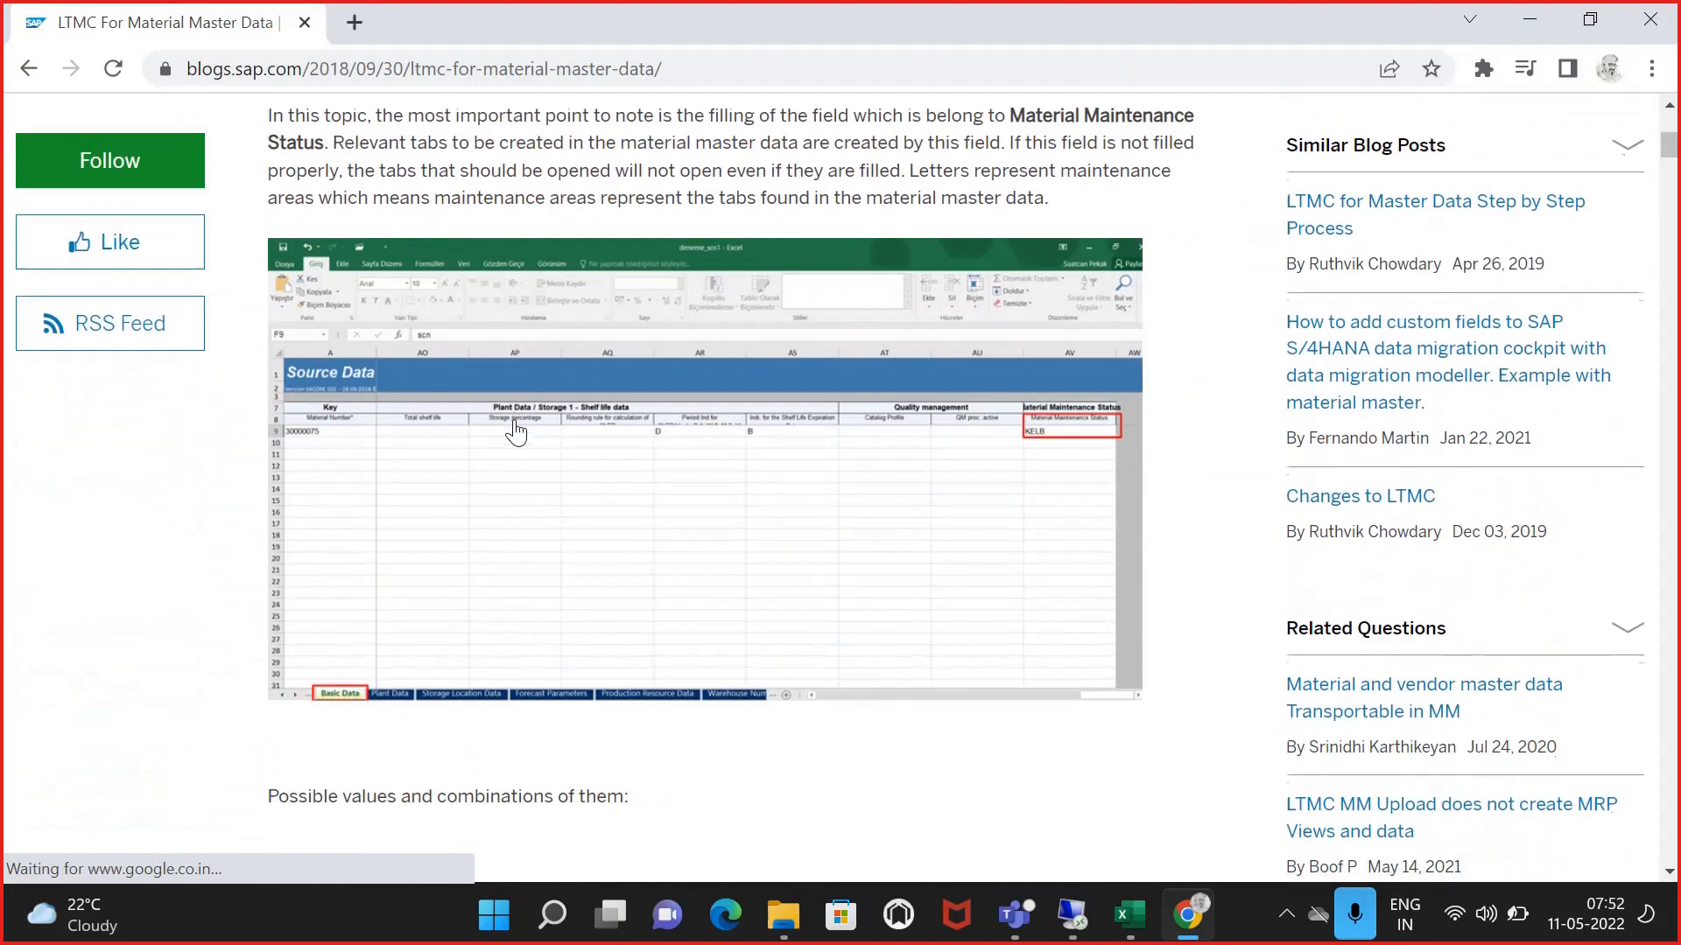
pyautogui.scroll(1, 520, 429)
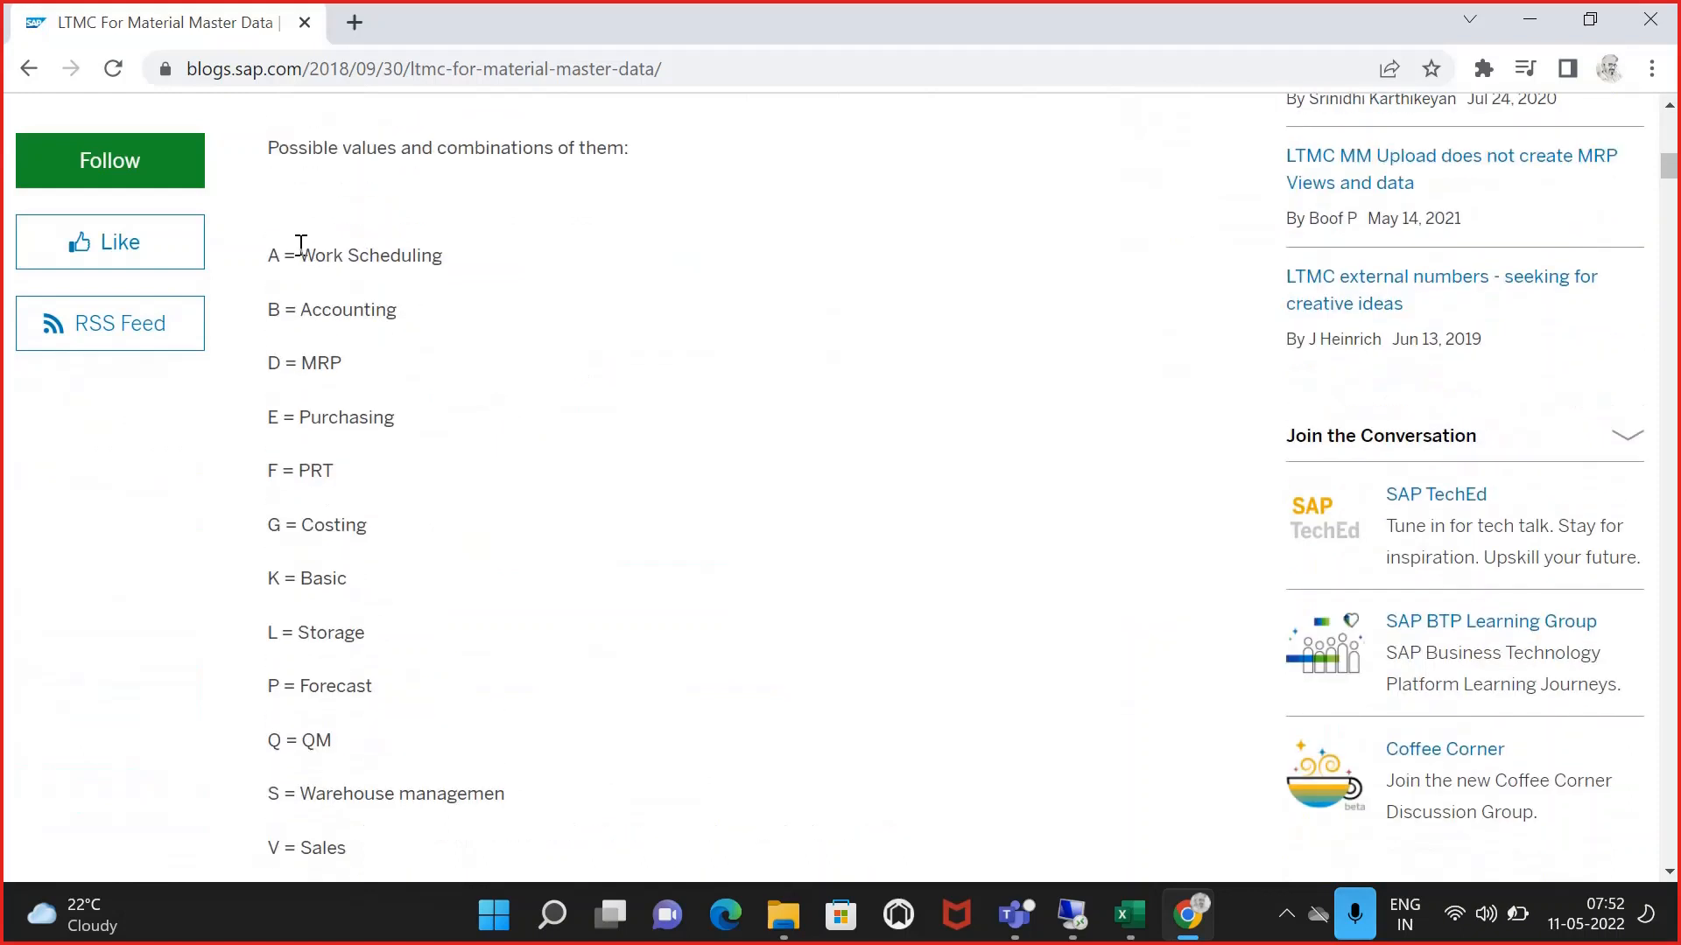
# - Read the article's letter codes for the material views, from Work Scheduling through Sales
pyautogui.moveTo(276, 246); pyautogui.dragTo(409, 368)
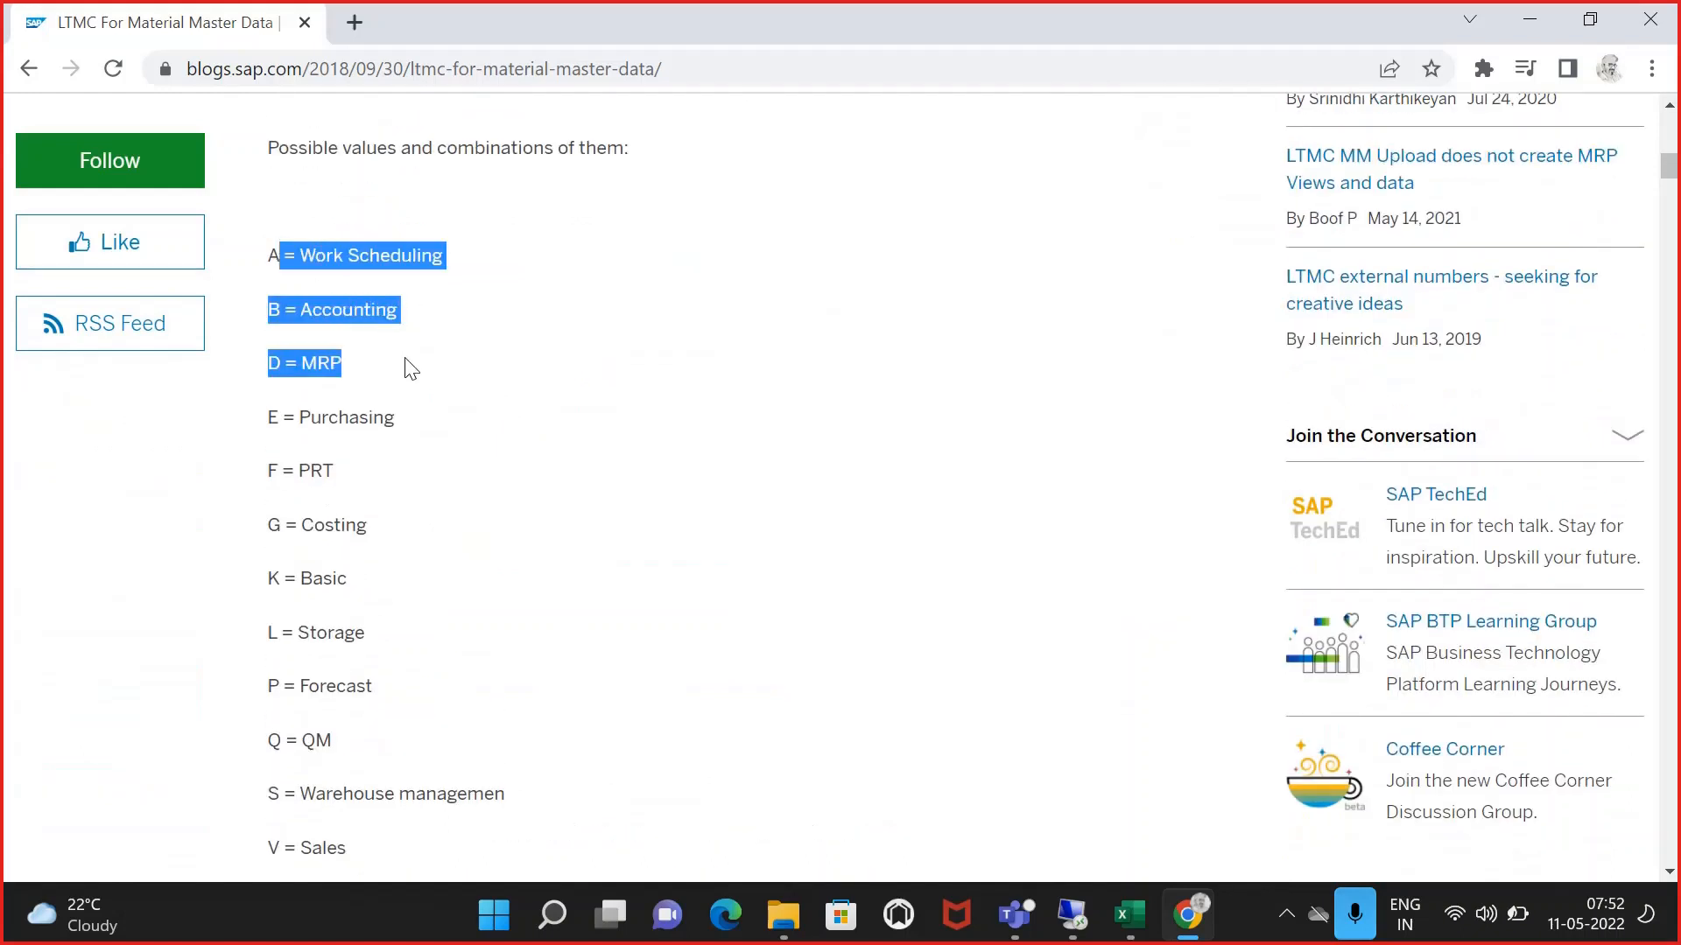
pyautogui.click(409, 368)
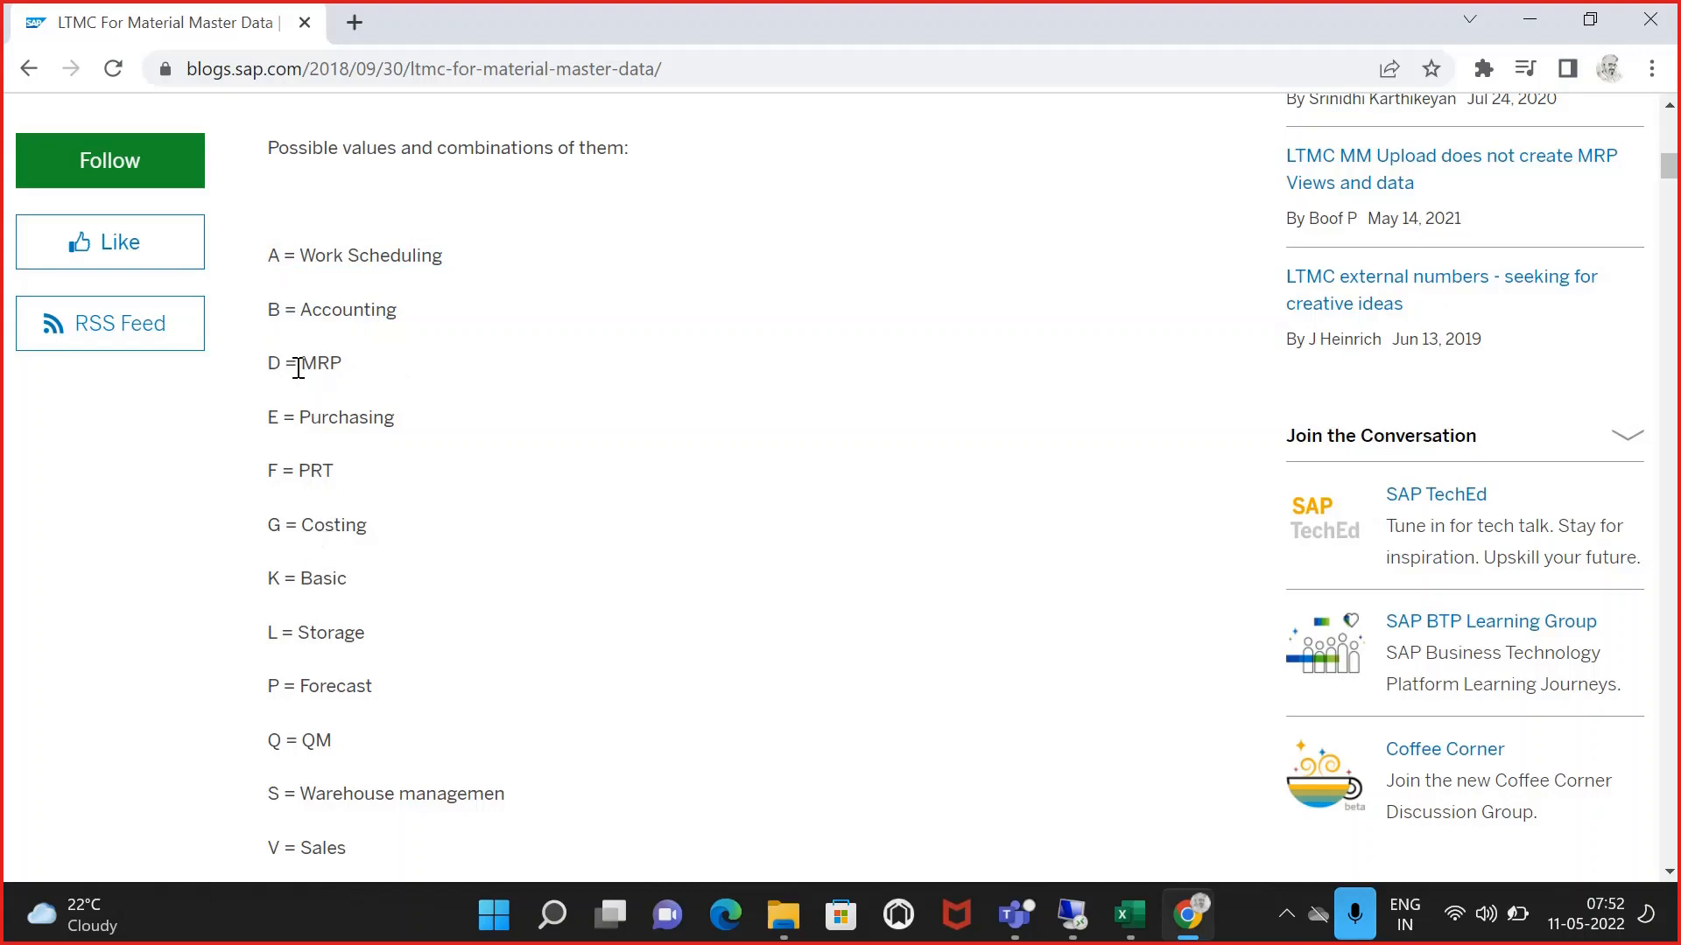
pyautogui.moveTo(334, 363); pyautogui.dragTo(359, 365)
pyautogui.moveTo(335, 632); pyautogui.dragTo(366, 632)
pyautogui.moveTo(313, 310); pyautogui.dragTo(379, 317)
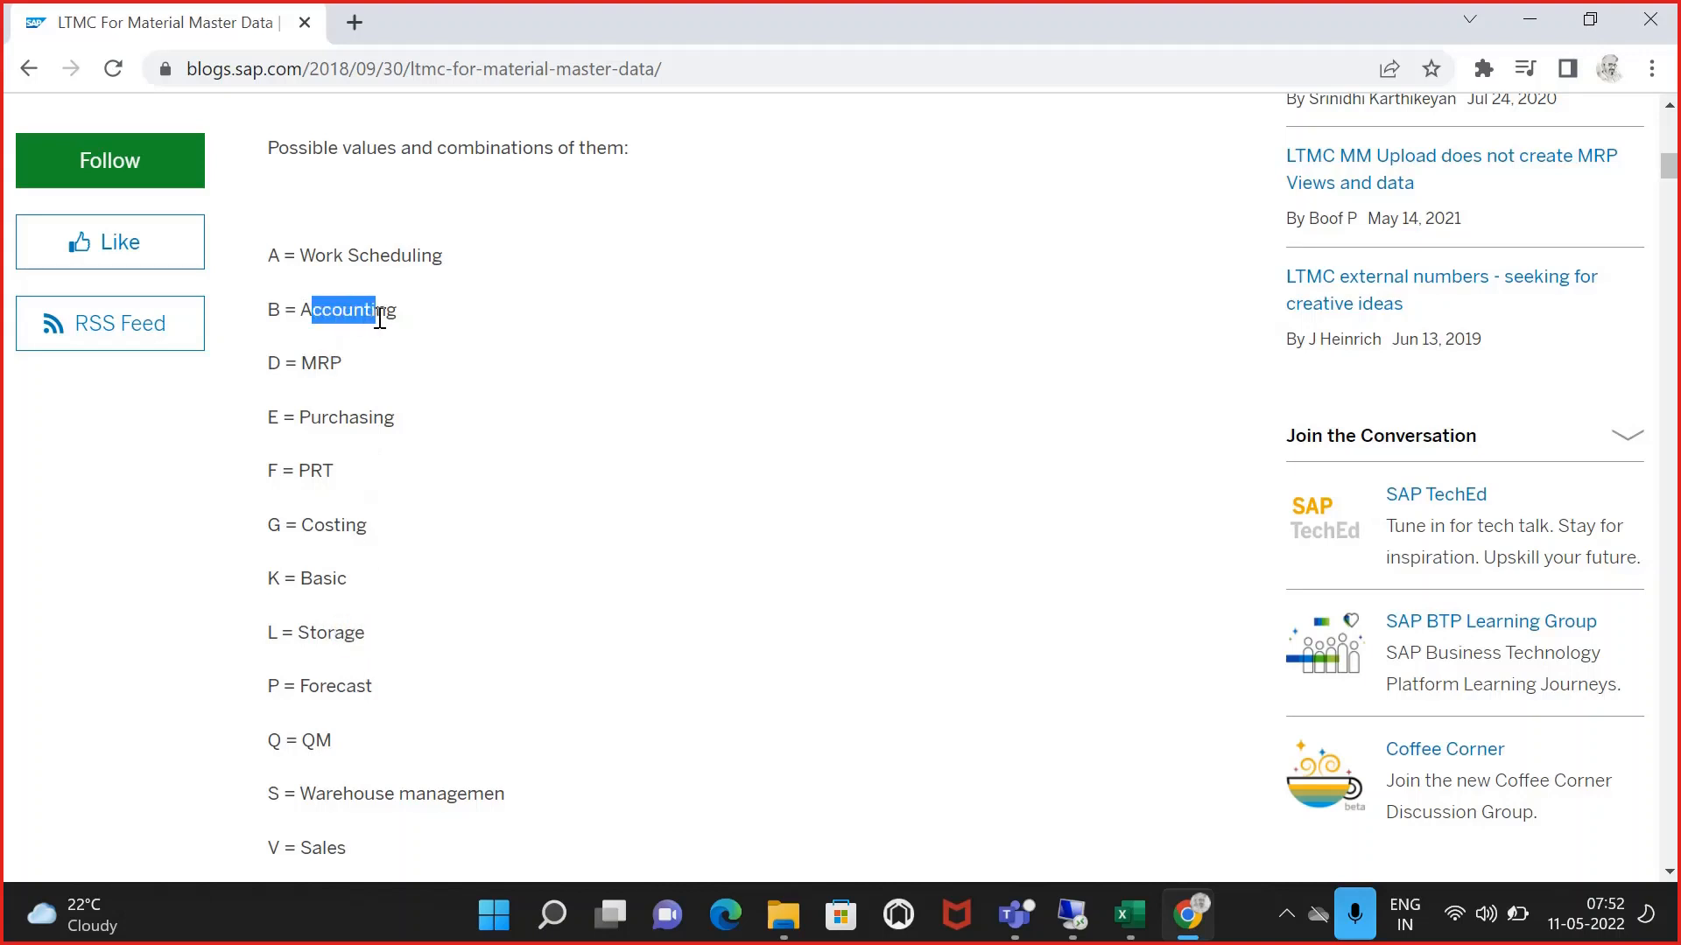
pyautogui.scroll(-2, 379, 317)
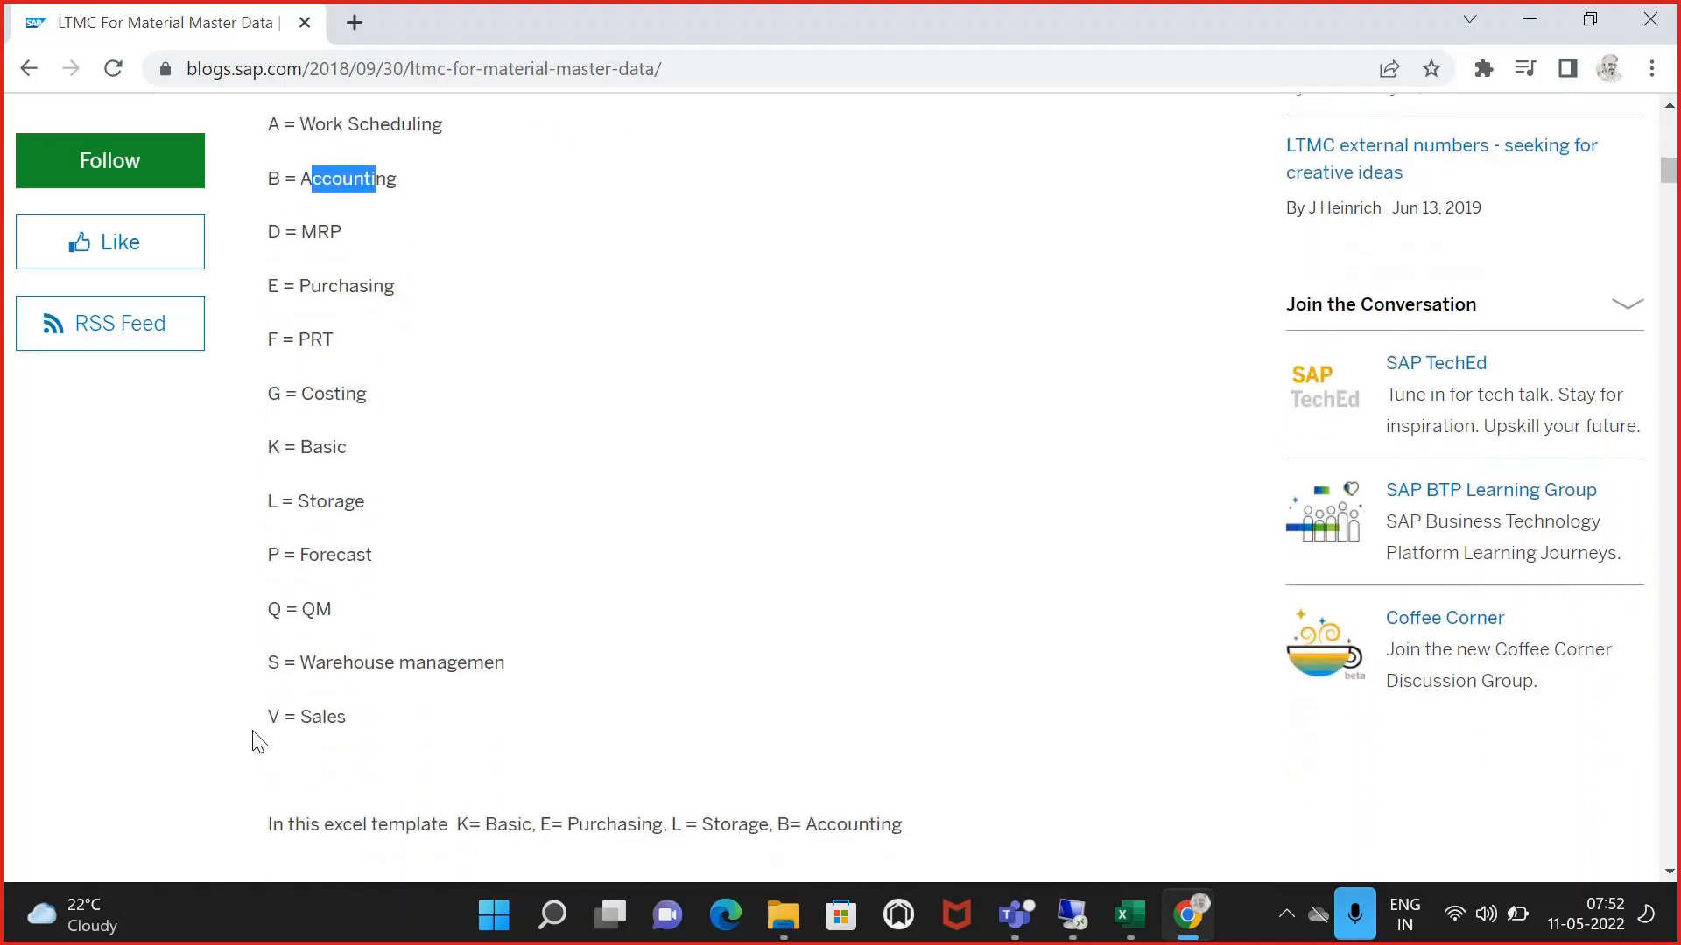
pyautogui.moveTo(281, 713); pyautogui.dragTo(342, 723)
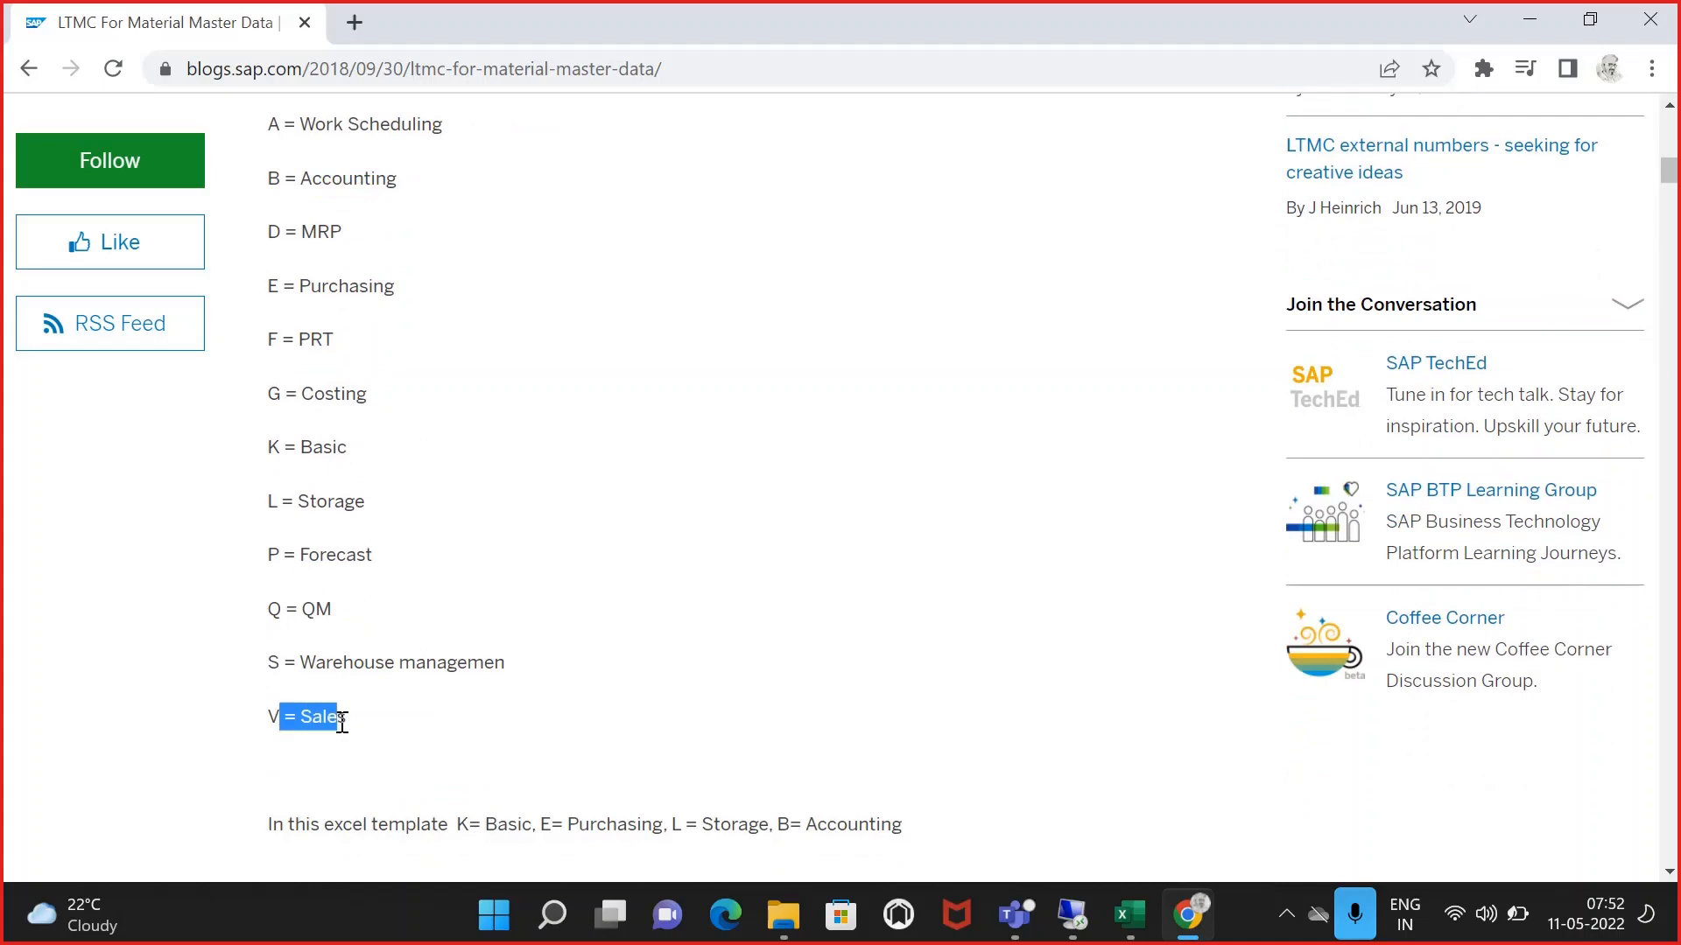
# - Switch back to the remote desktop session showing EN_Material2 and return it to full screen
pyautogui.click(1129, 915)
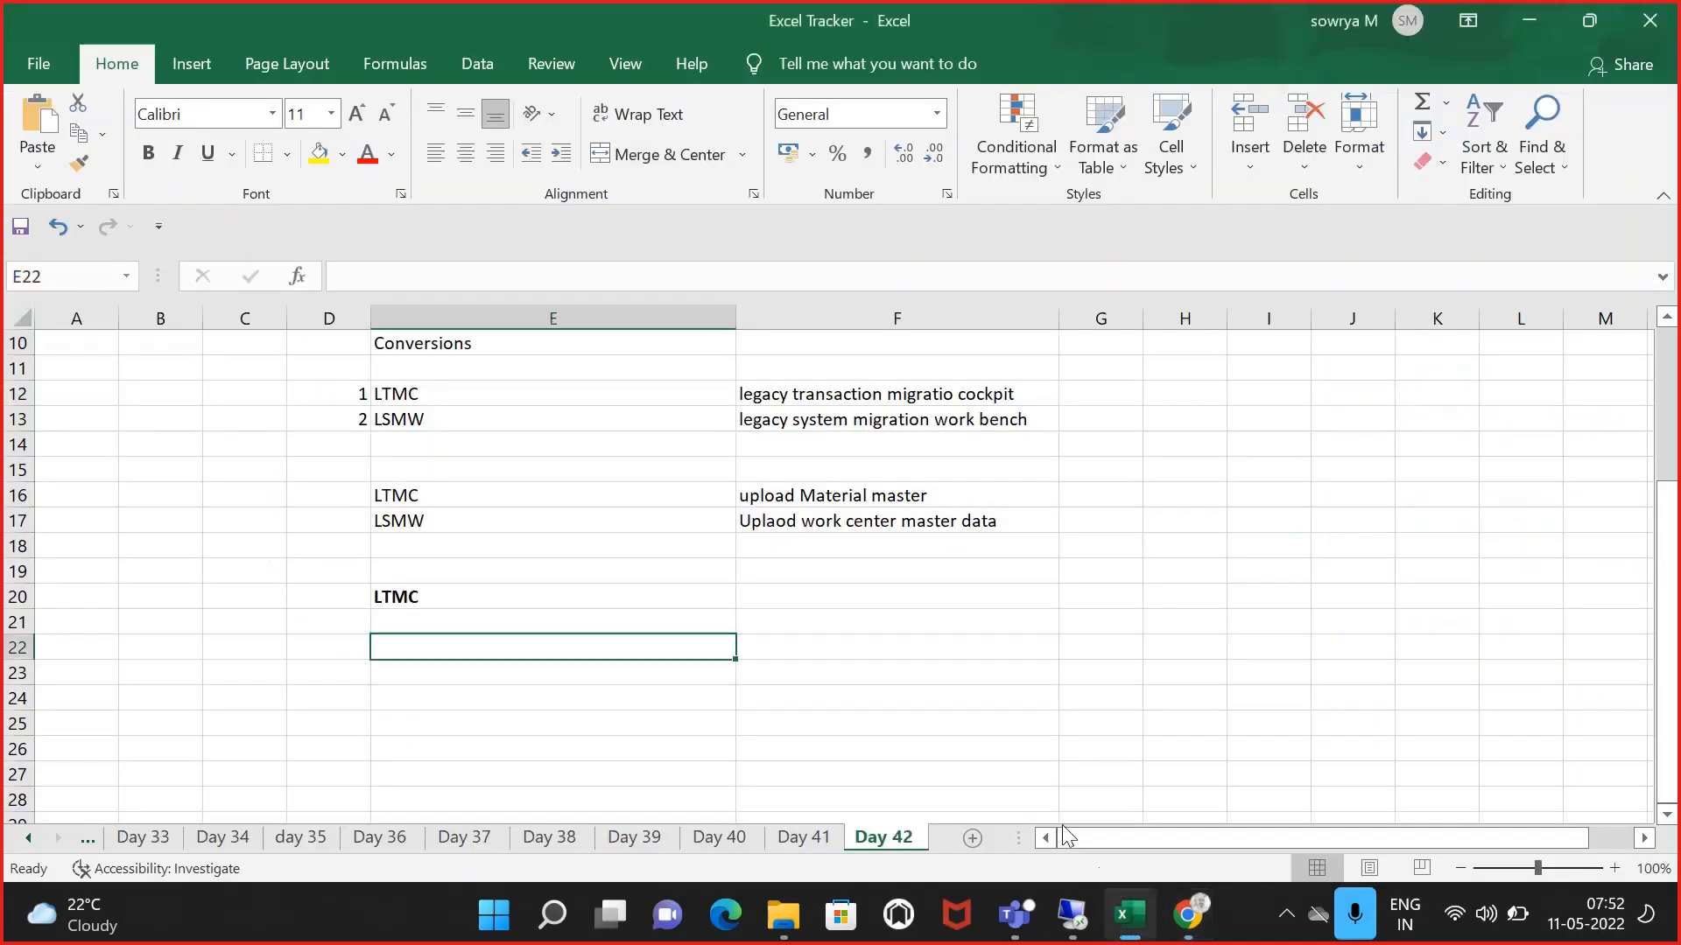
pyautogui.click(889, 656)
pyautogui.click(1073, 914)
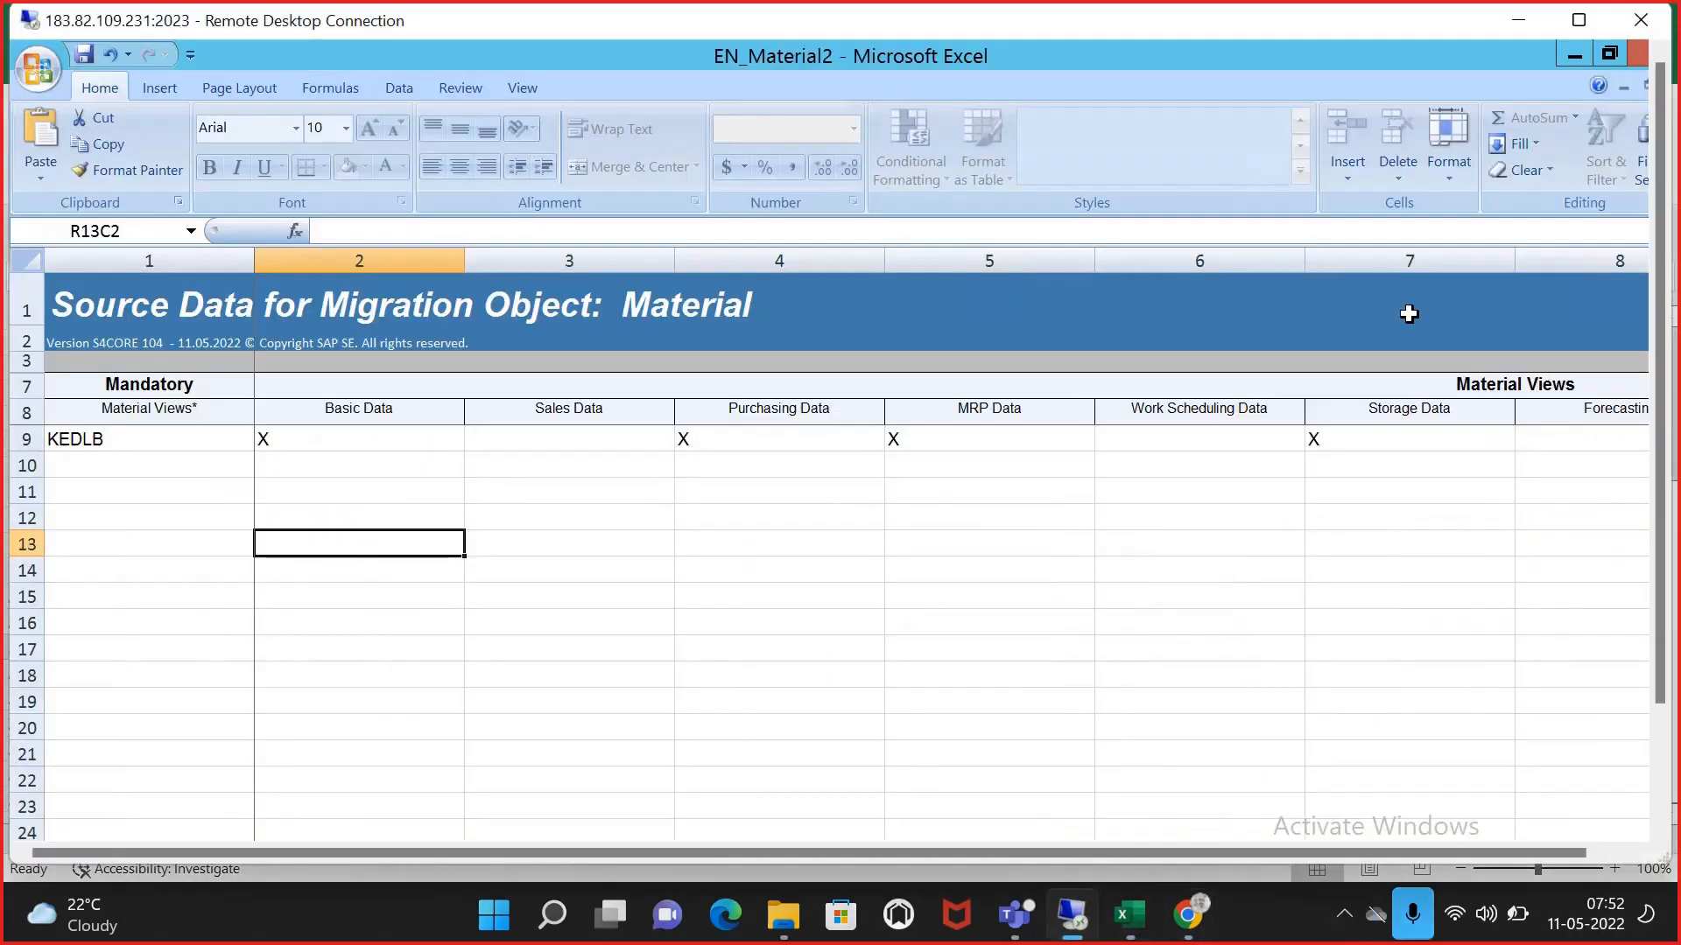
pyautogui.click(1579, 19)
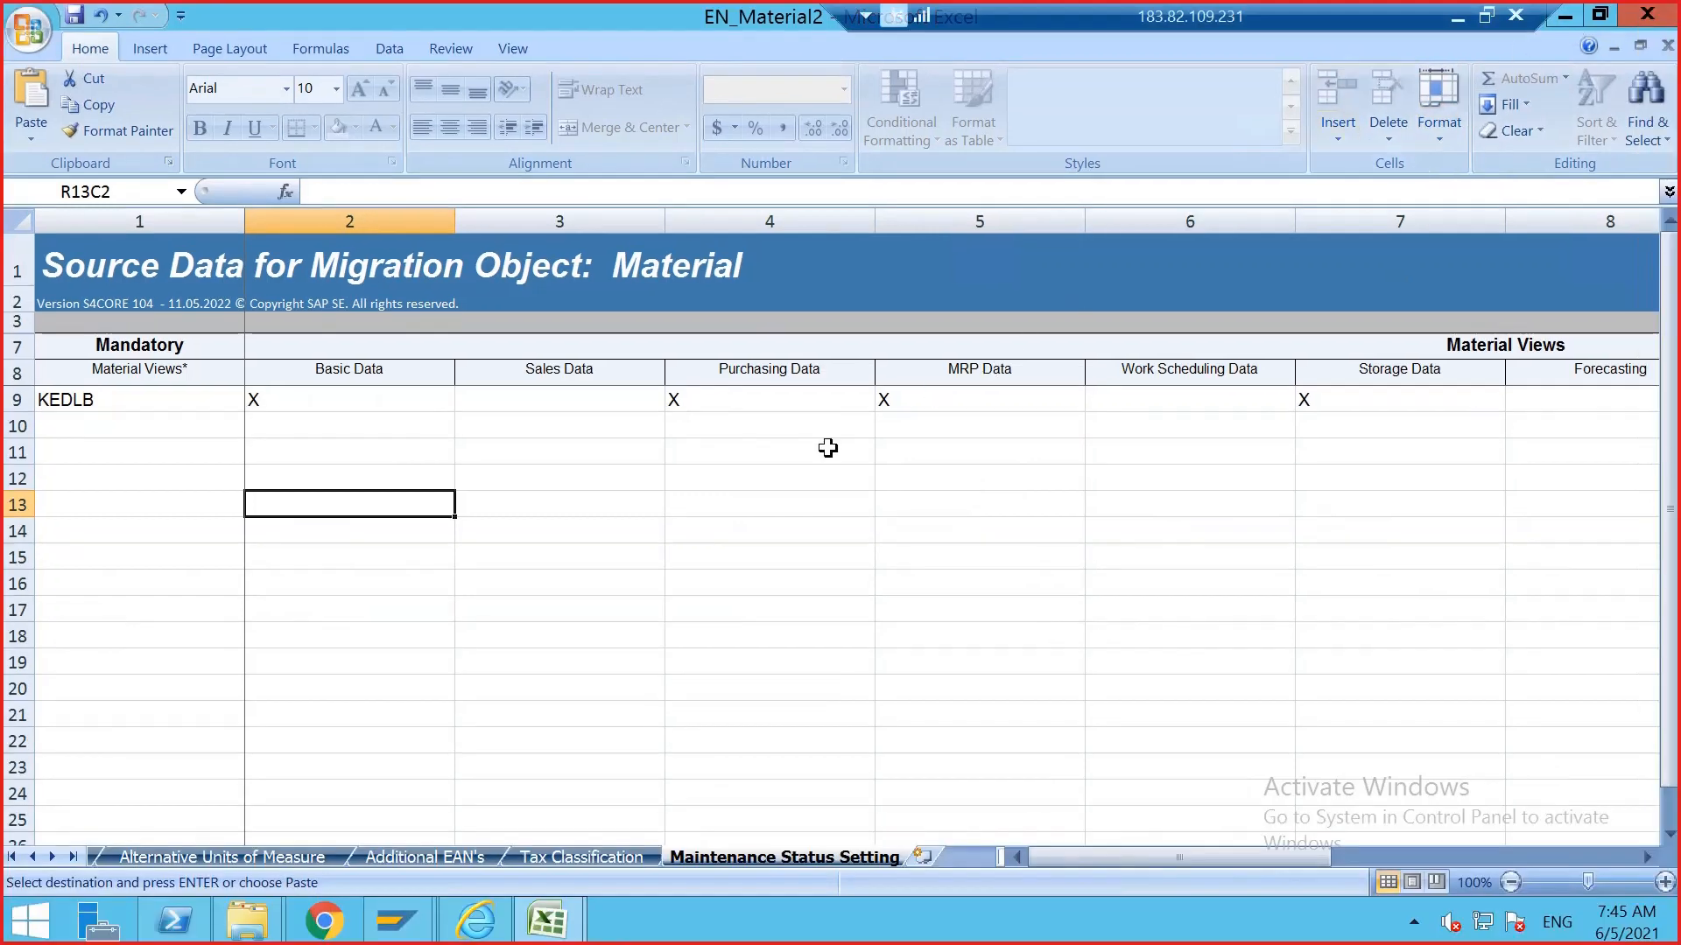
# - Compare the X marks for basic, purchasing, MRP and storage data in row 9 with the KEDLB material views entry
pyautogui.click(759, 485)
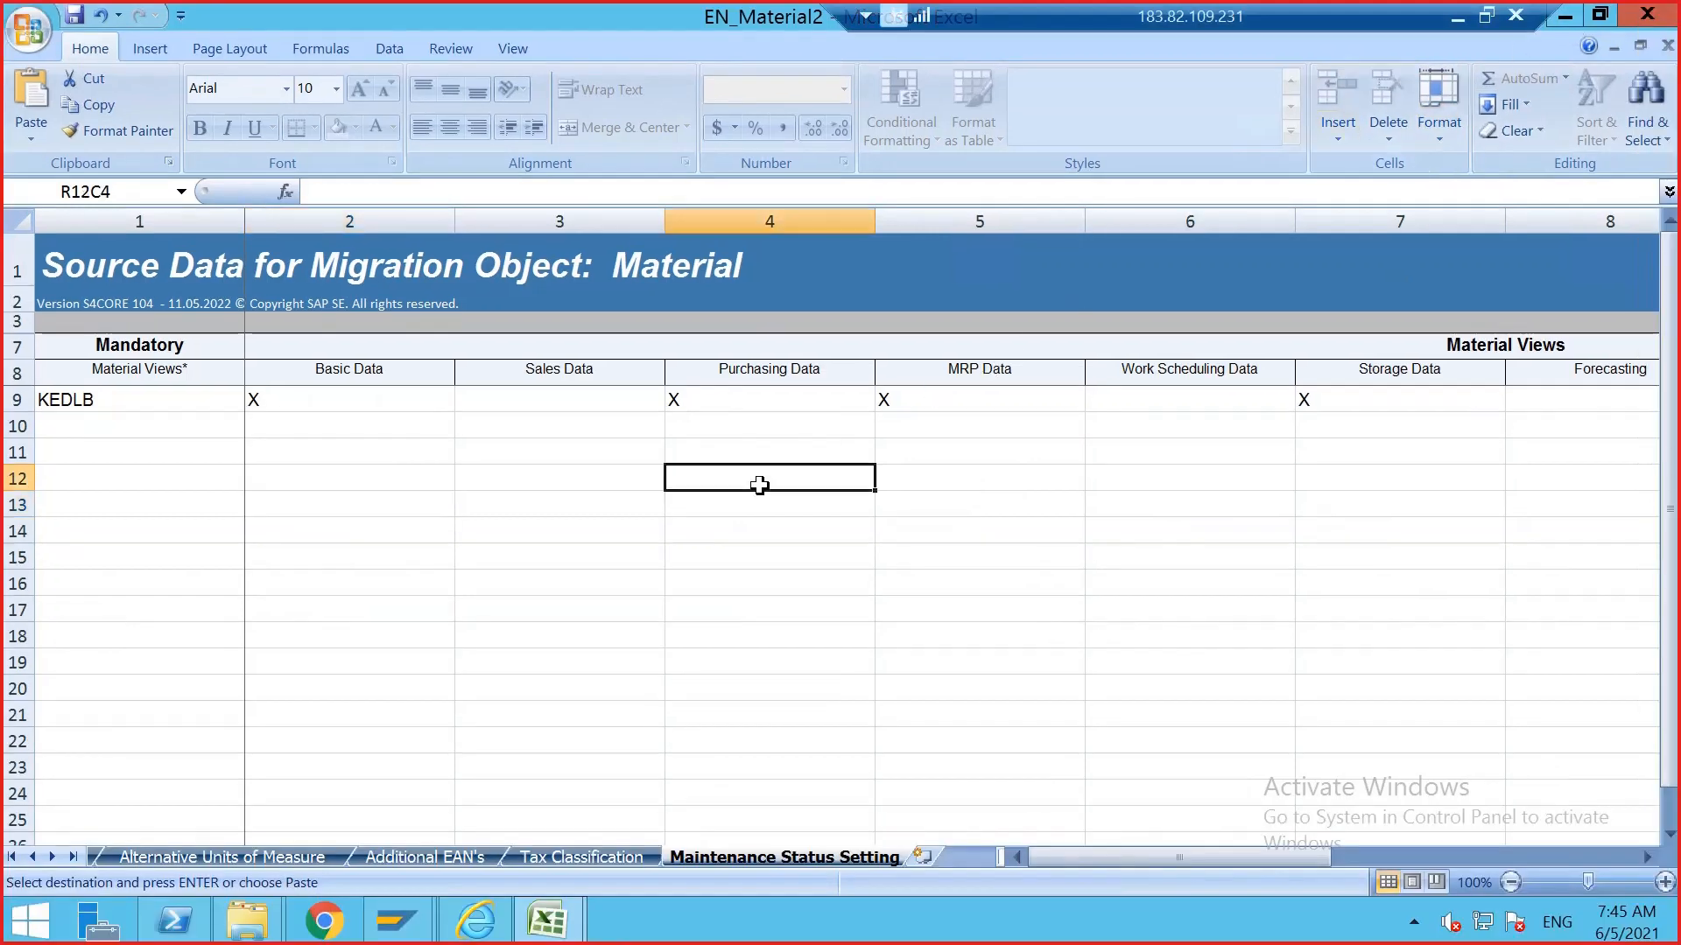
pyautogui.click(396, 391)
pyautogui.click(667, 402)
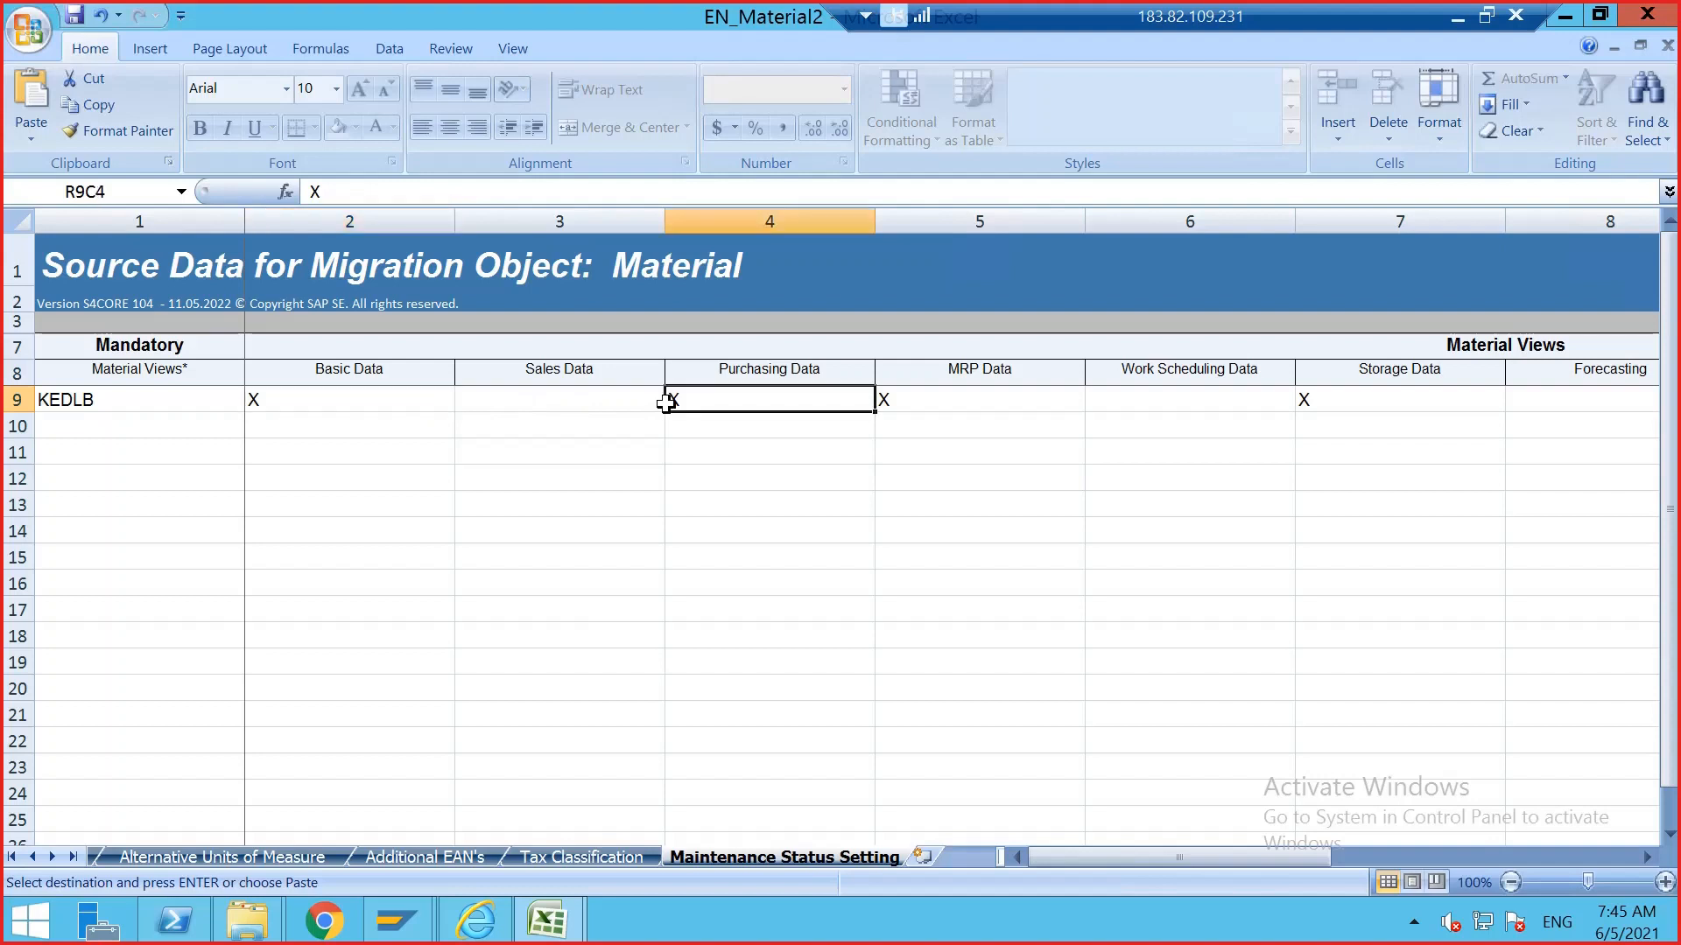
pyautogui.click(977, 400)
pyautogui.click(1422, 402)
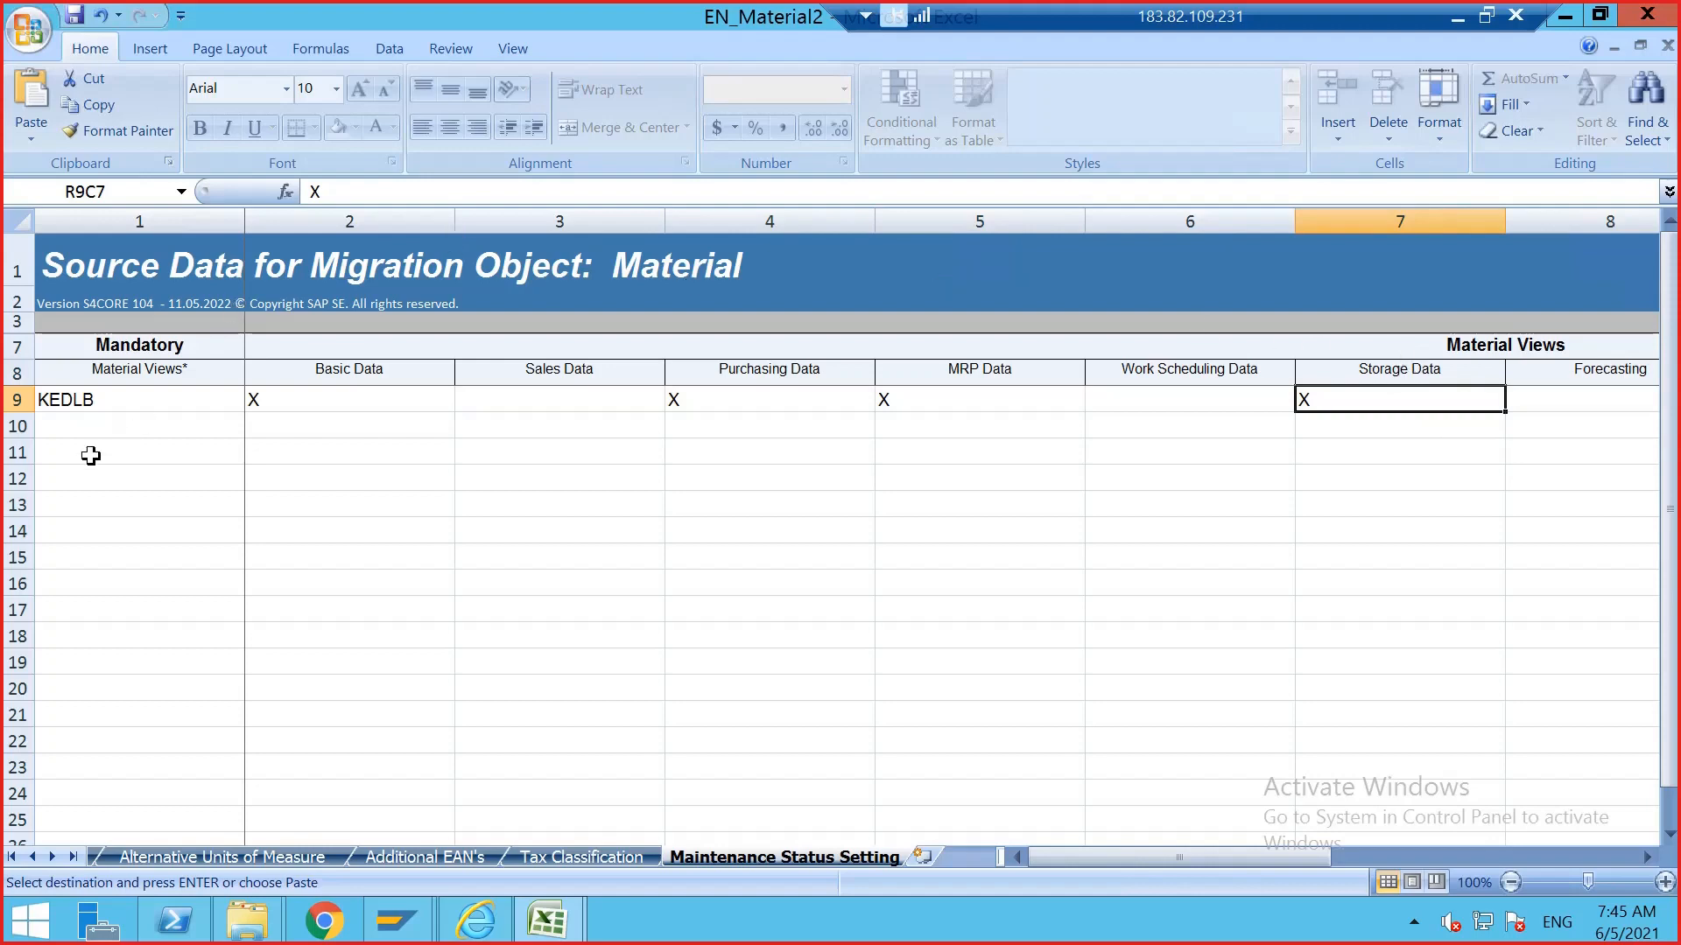
pyautogui.click(123, 399)
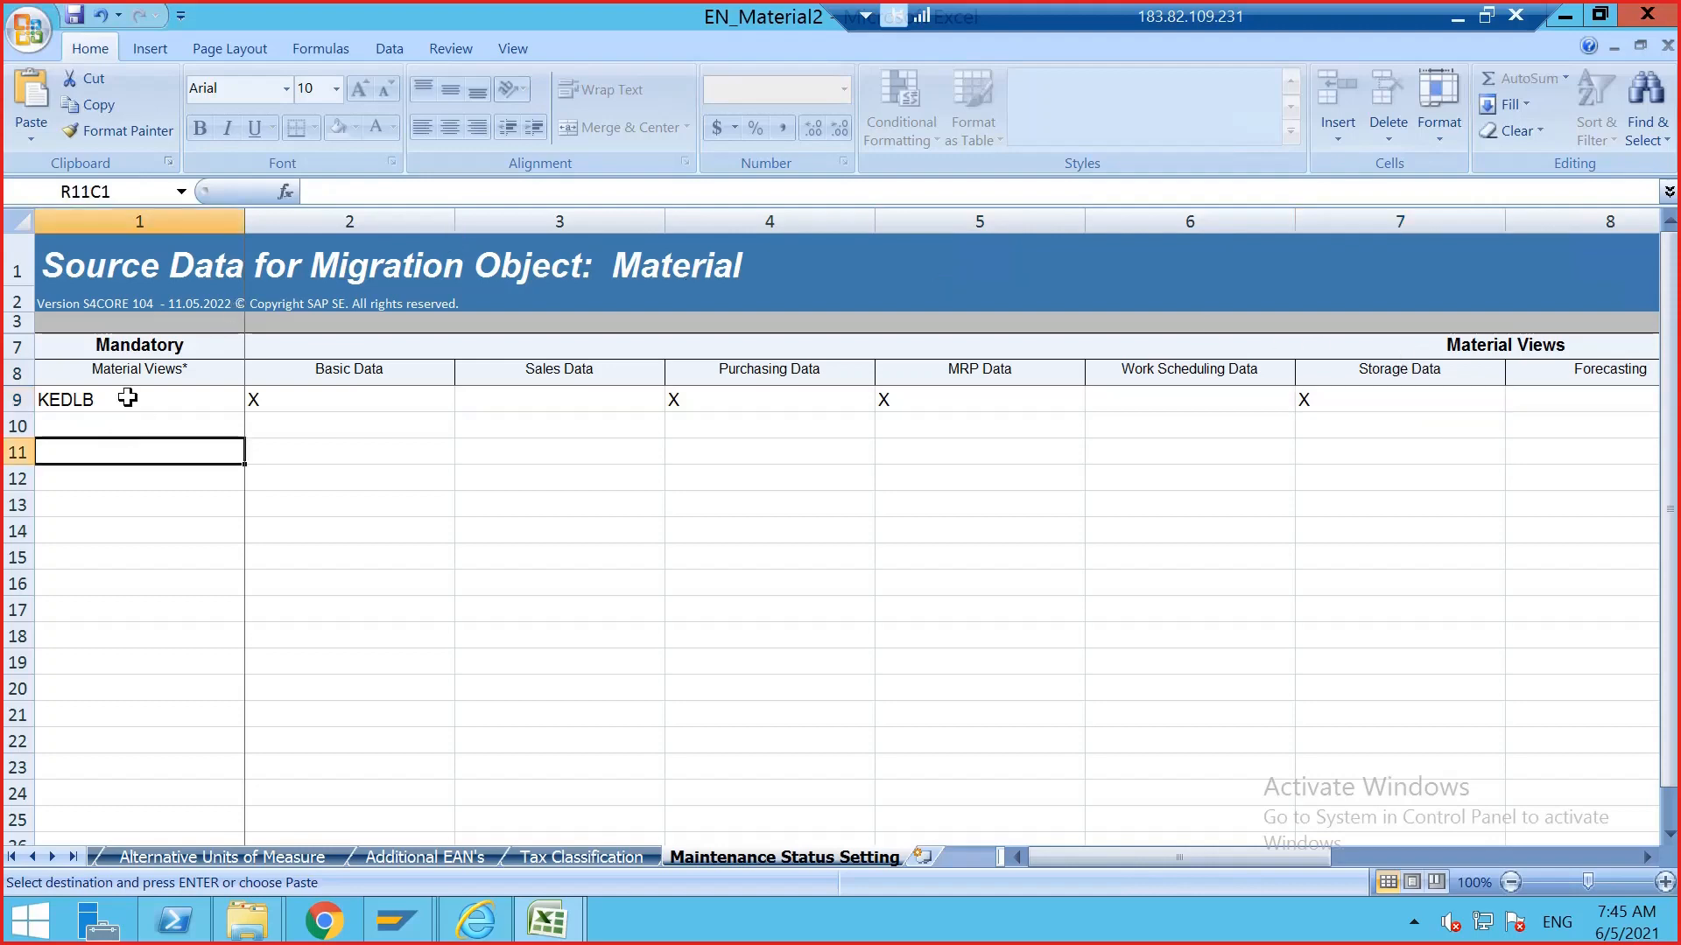
pyautogui.click(683, 785)
# - Go back to EN_Material2's first sheets and look over Plant Data, Storage Location Data and Field List
pyautogui.click(33, 857)
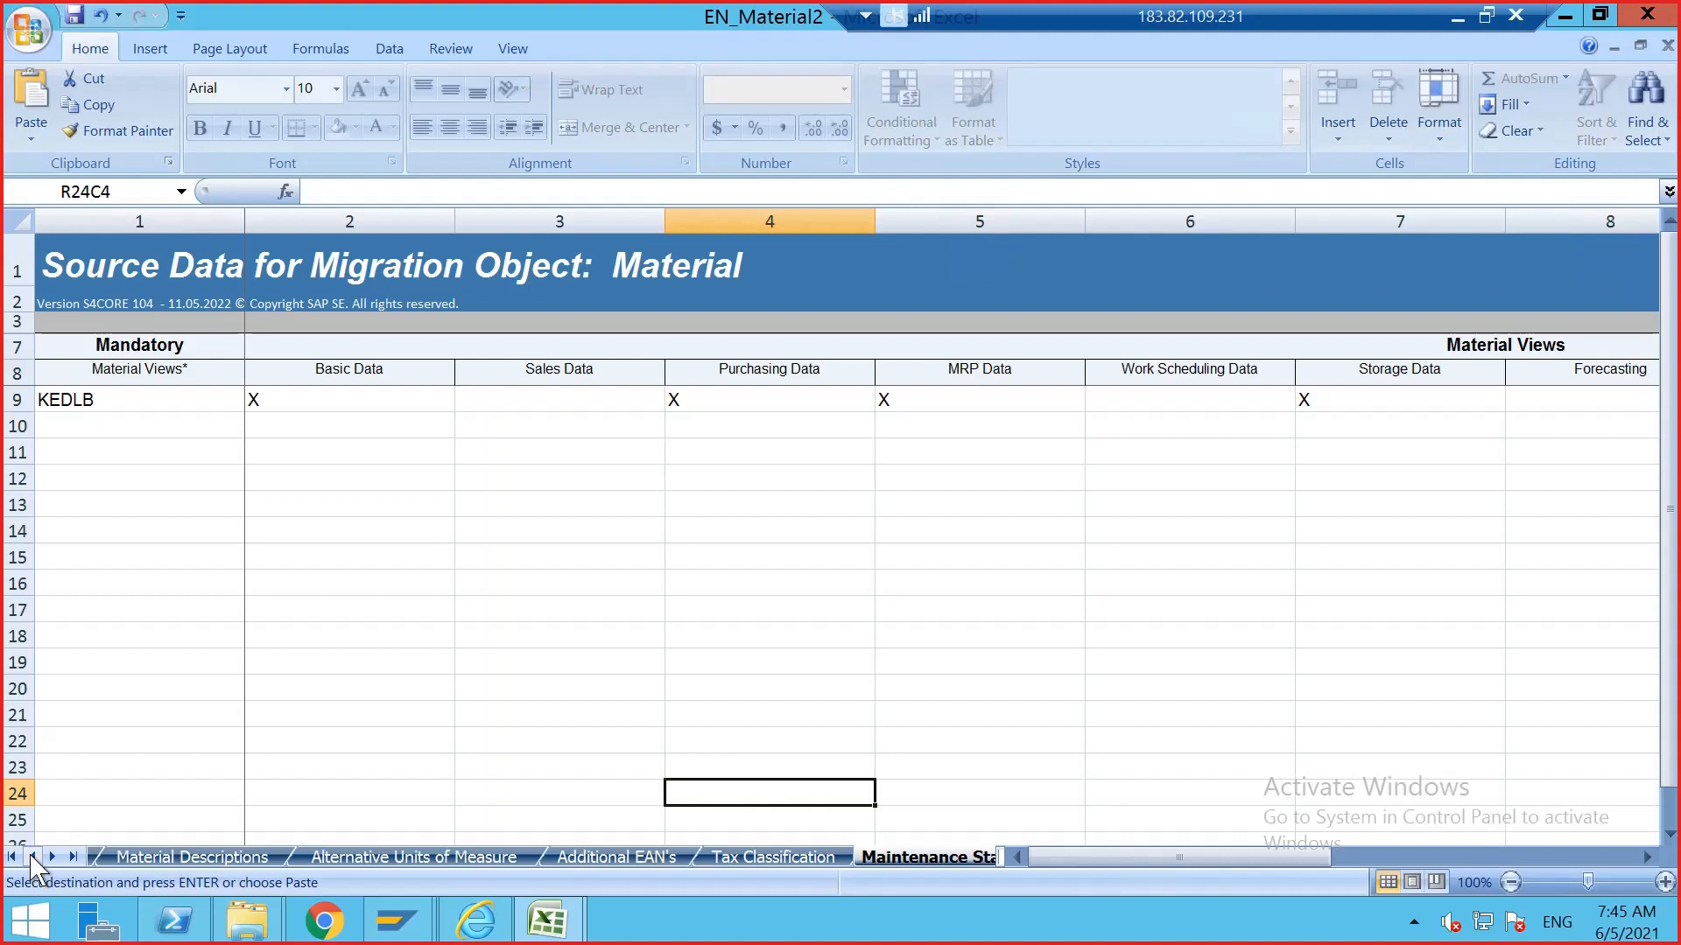
pyautogui.click(534, 661)
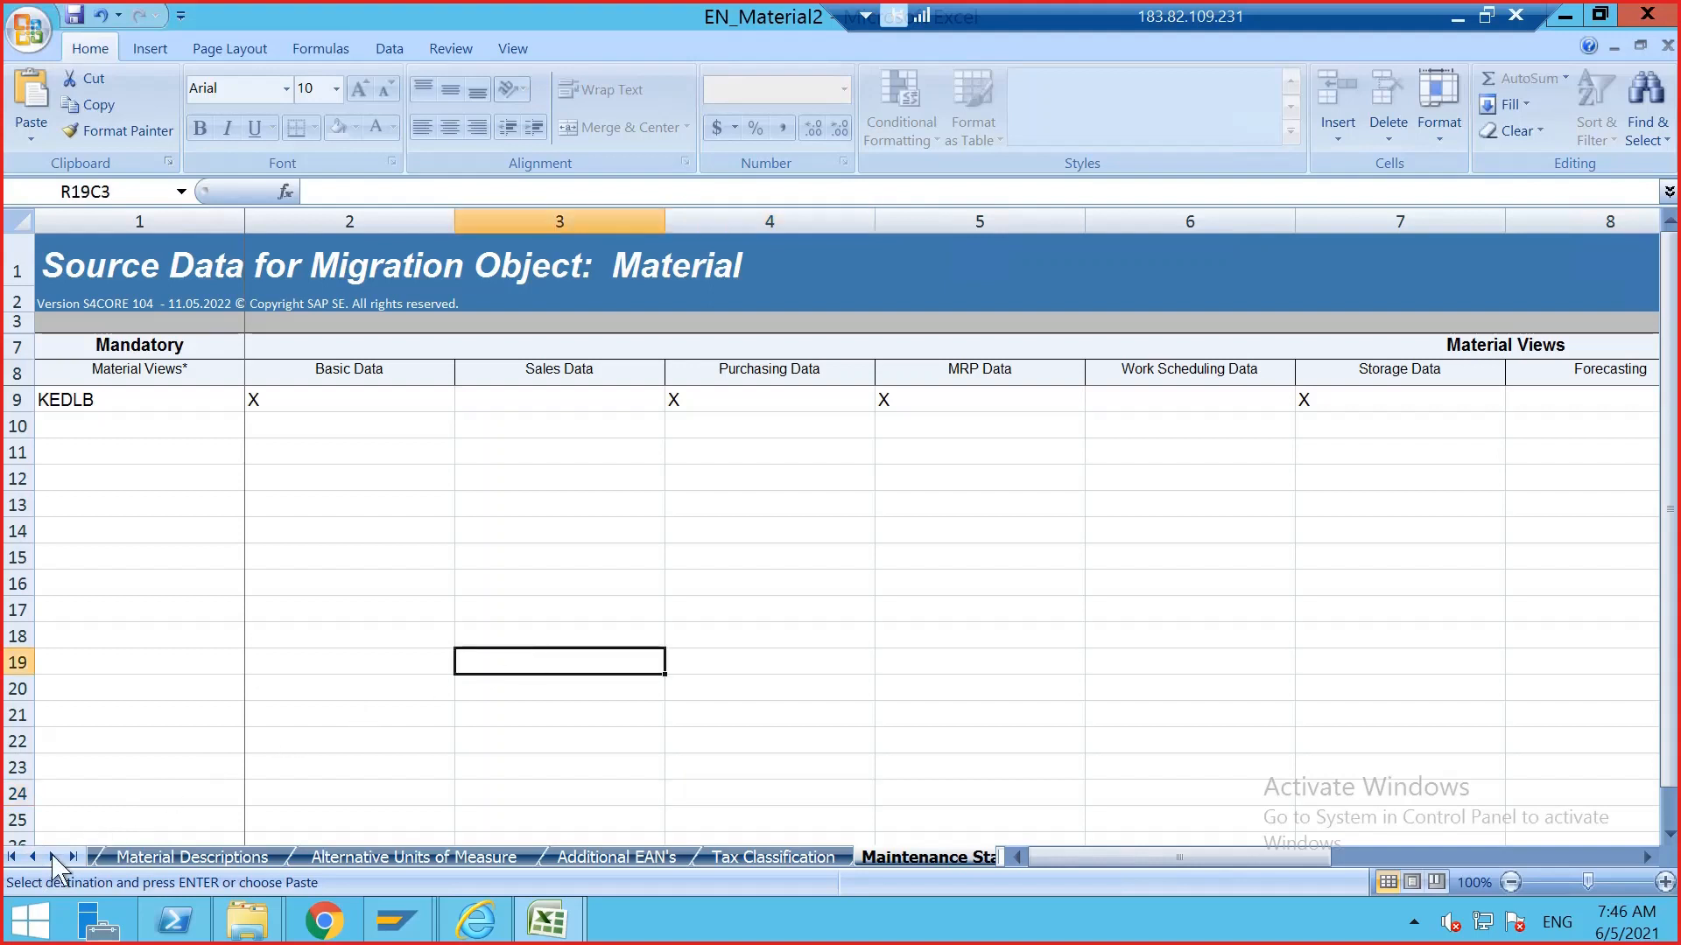
pyautogui.click(27, 861)
pyautogui.click(27, 862)
pyautogui.click(27, 861)
pyautogui.click(27, 861)
pyautogui.click(27, 861)
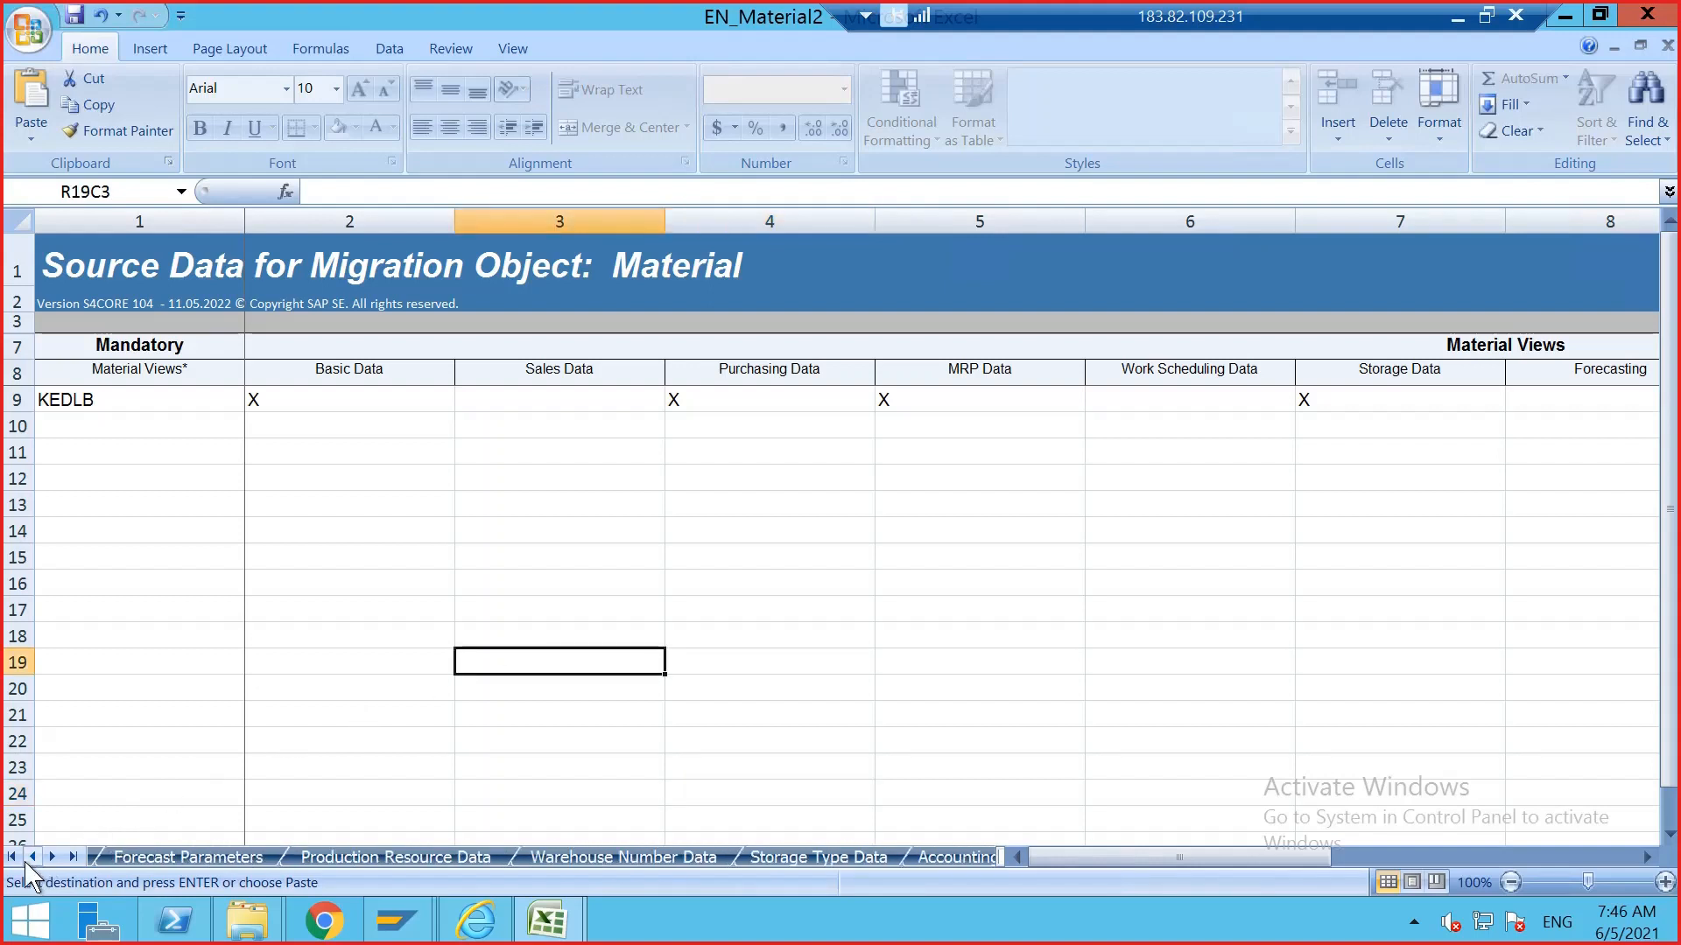
pyautogui.click(27, 862)
pyautogui.click(27, 861)
pyautogui.click(27, 862)
pyautogui.click(27, 861)
pyautogui.click(27, 861)
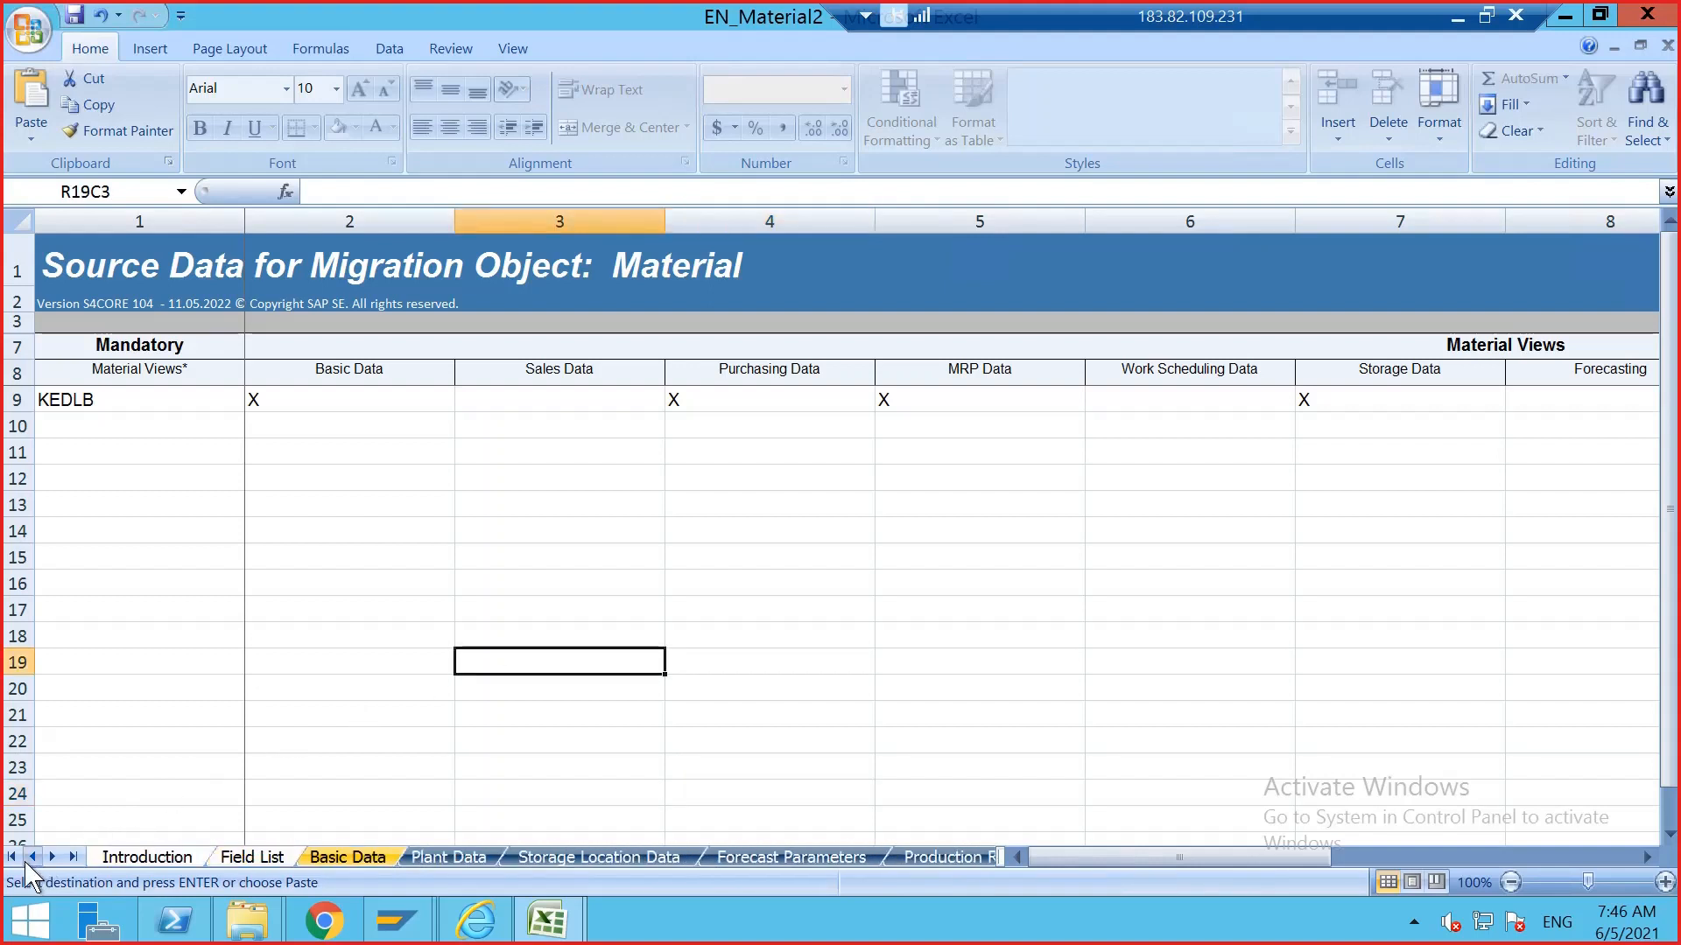
pyautogui.click(455, 856)
pyautogui.click(520, 859)
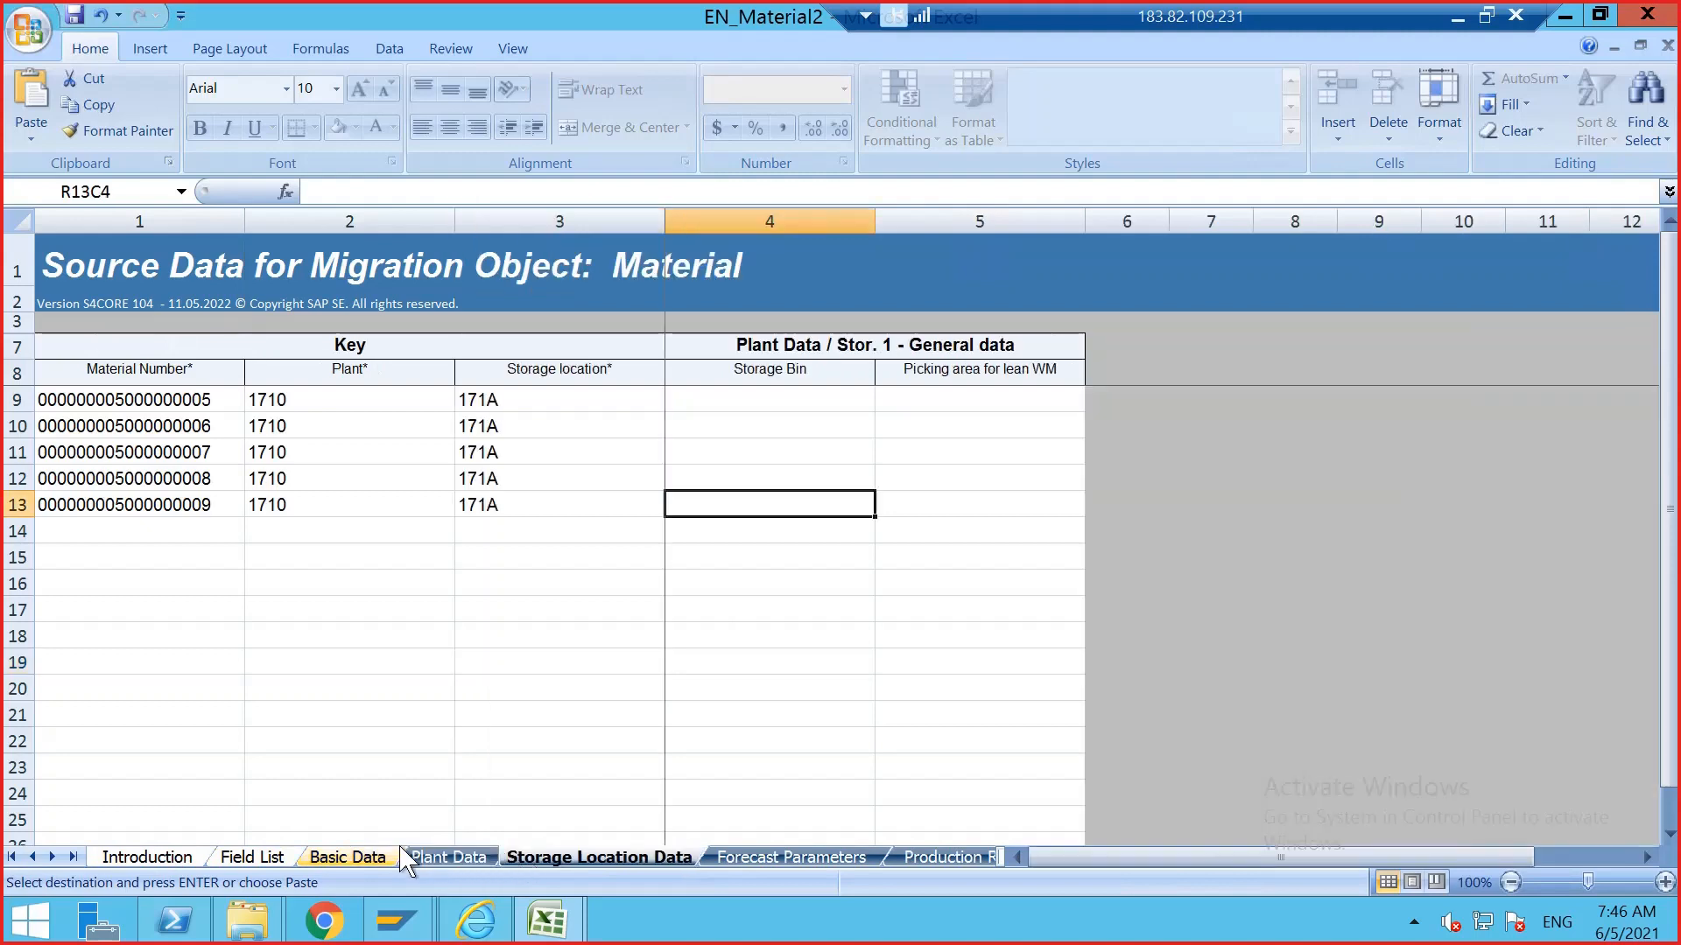
pyautogui.click(248, 857)
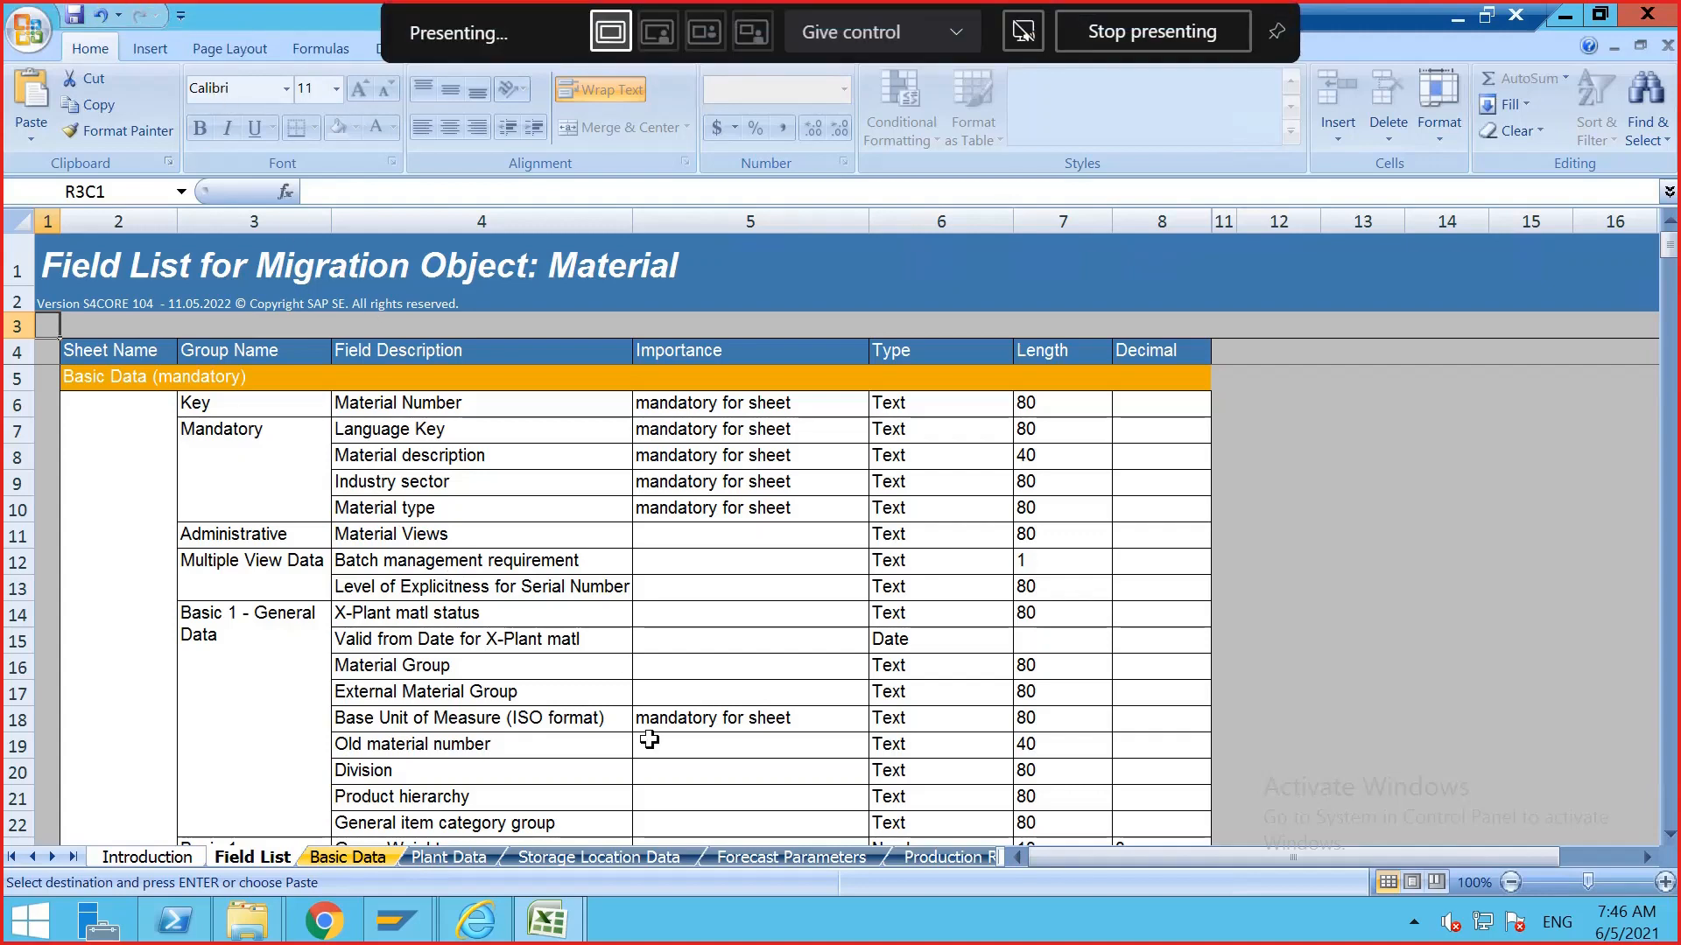
pyautogui.click(1325, 608)
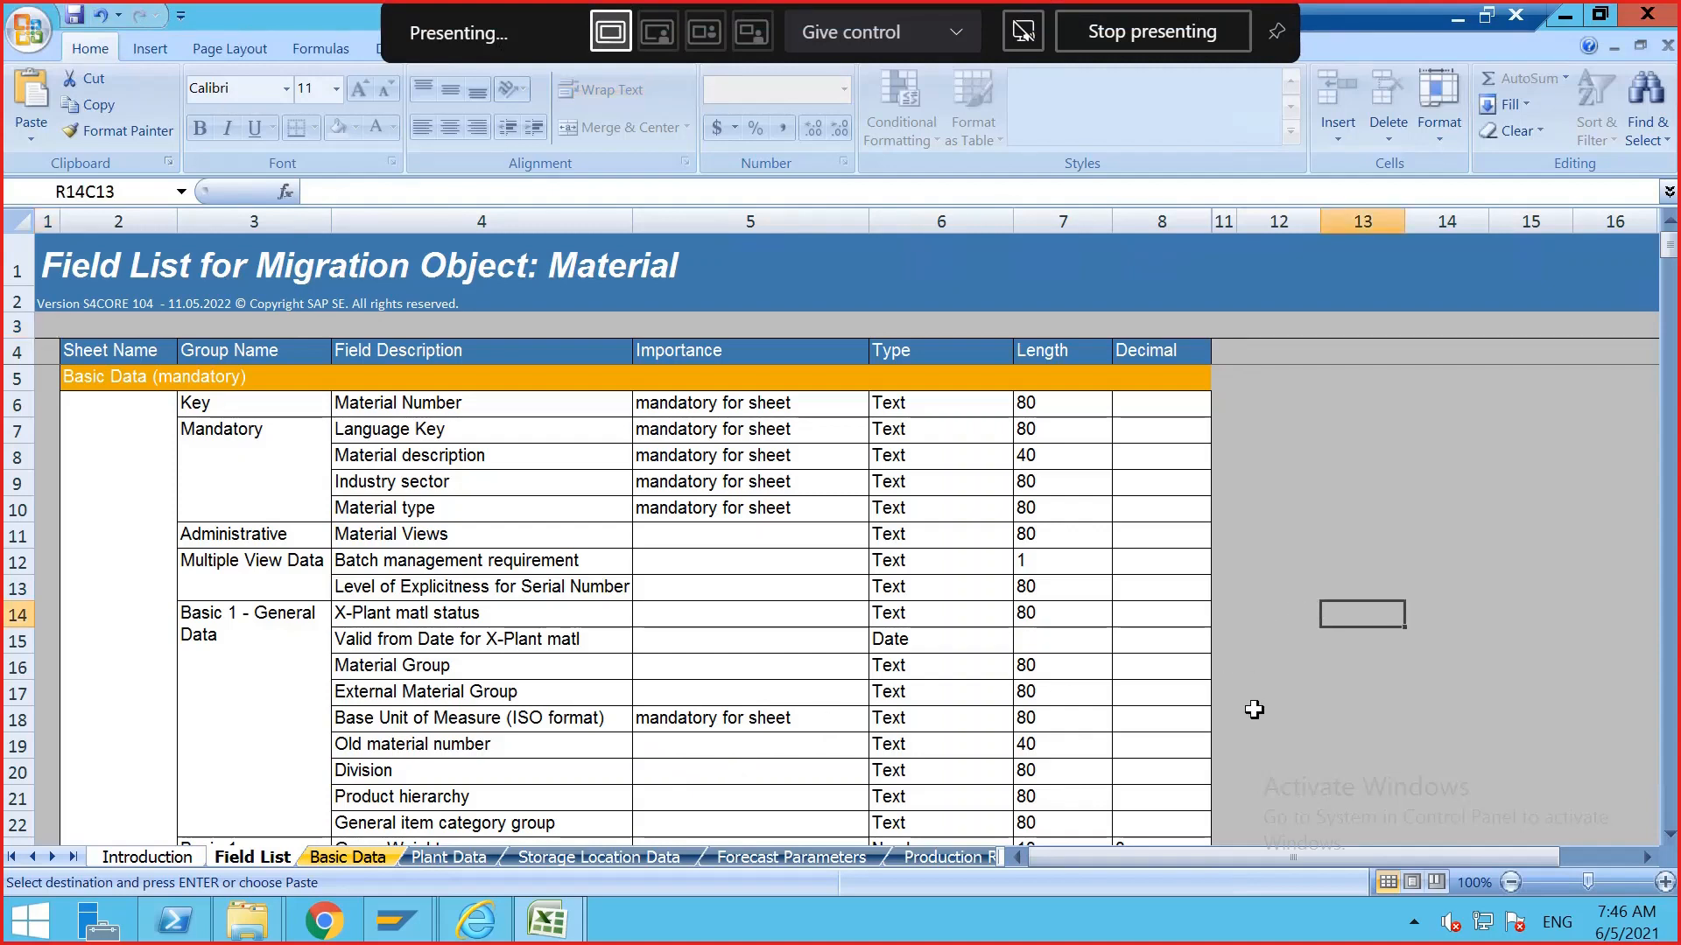
# - Save EN_Material2 twice, keeping the workbook in XML Spreadsheet 2003 format
pyautogui.click(74, 15)
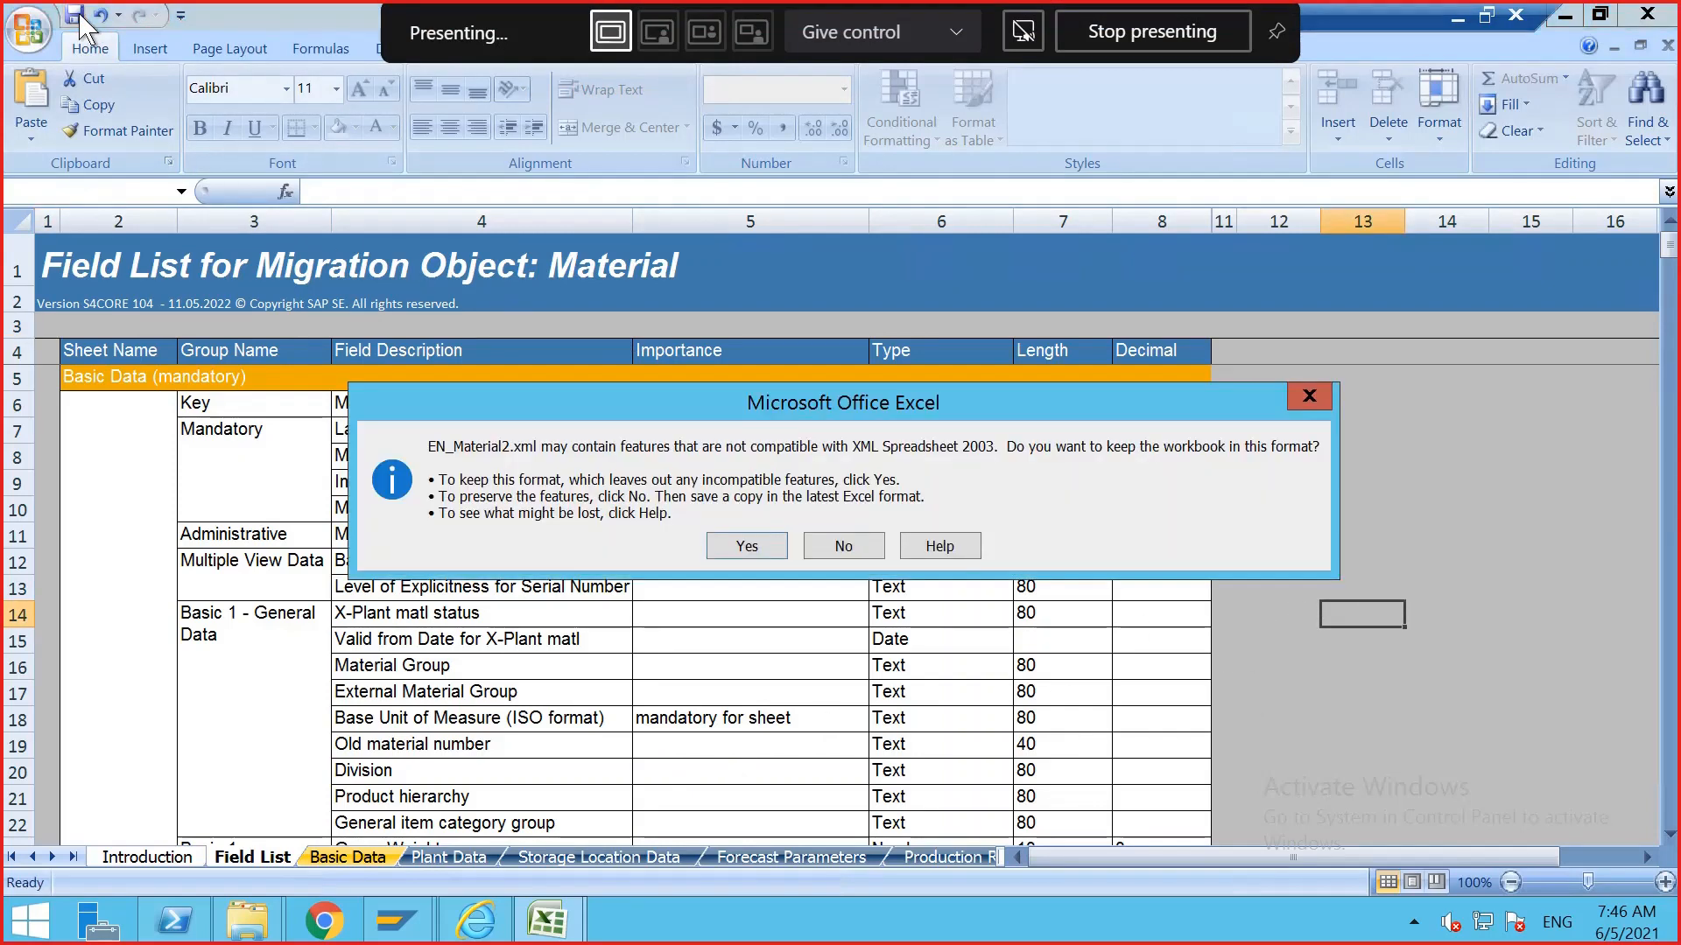
pyautogui.click(750, 550)
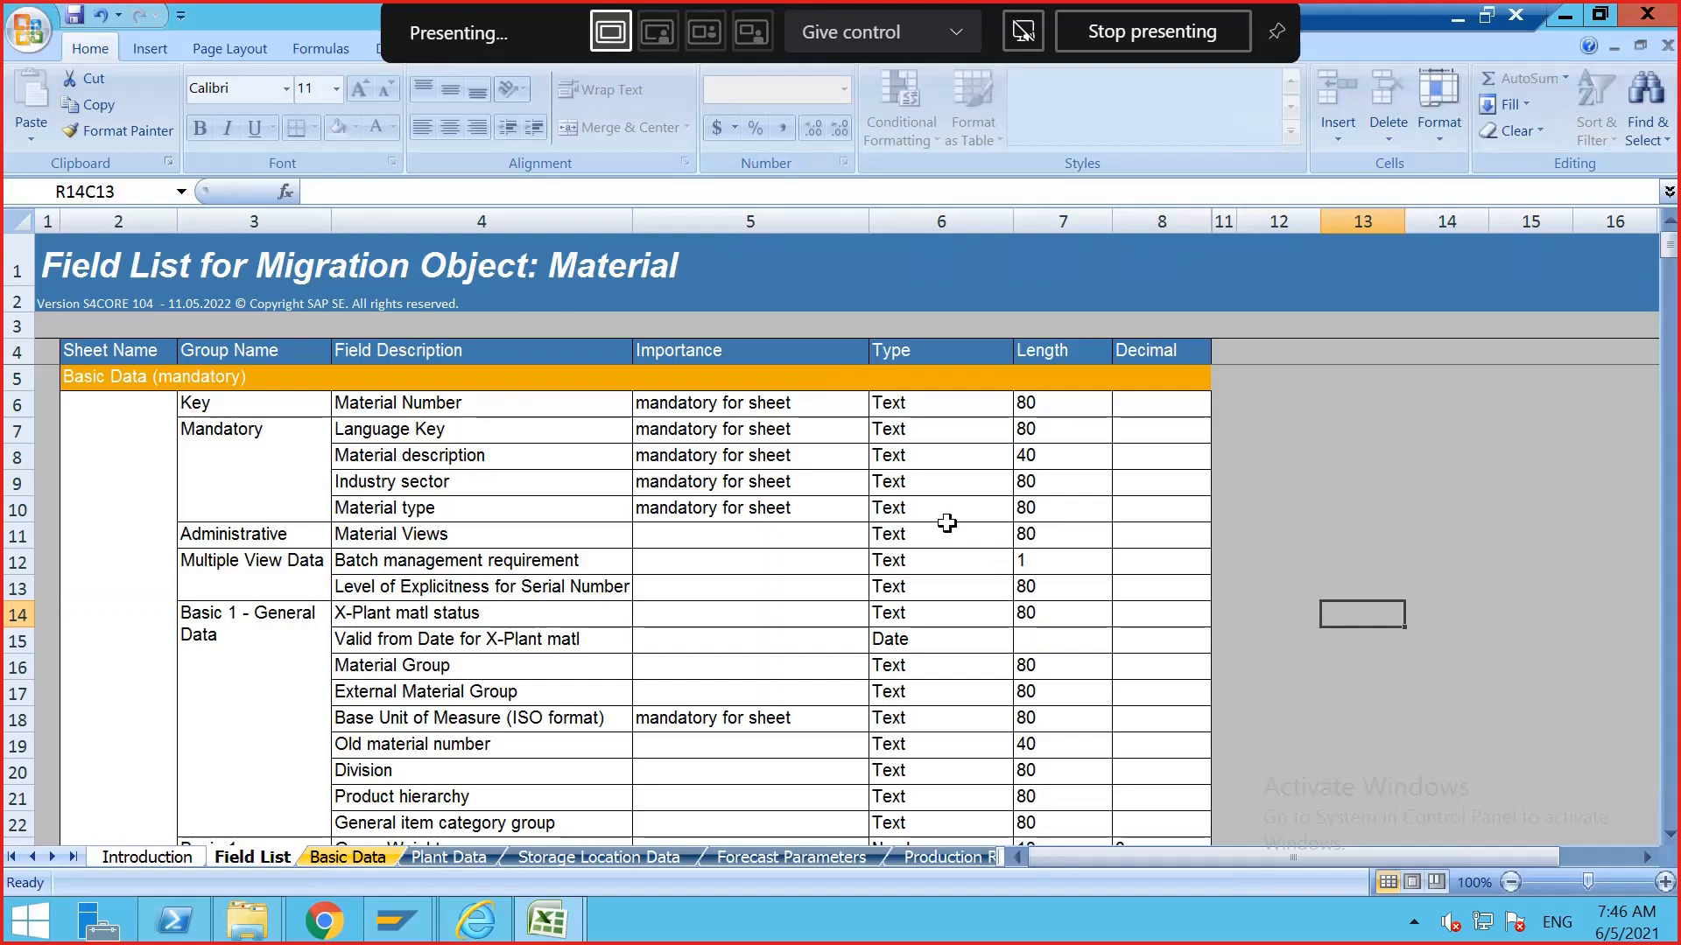
pyautogui.click(1479, 455)
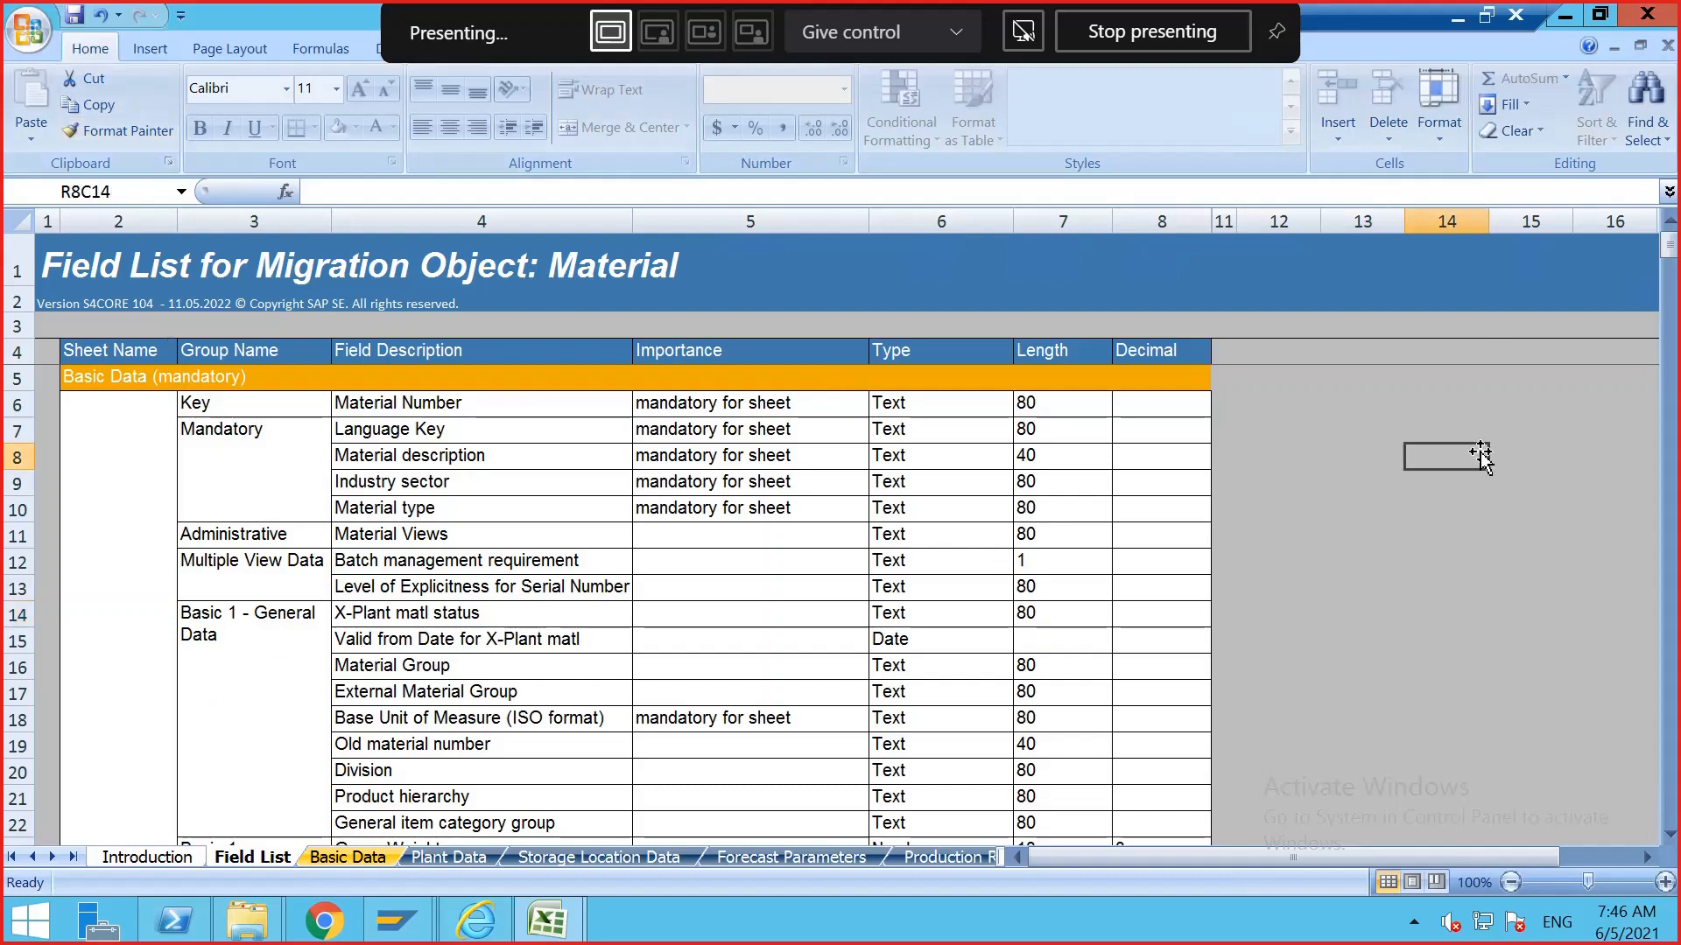
pyautogui.click(75, 15)
pyautogui.click(747, 547)
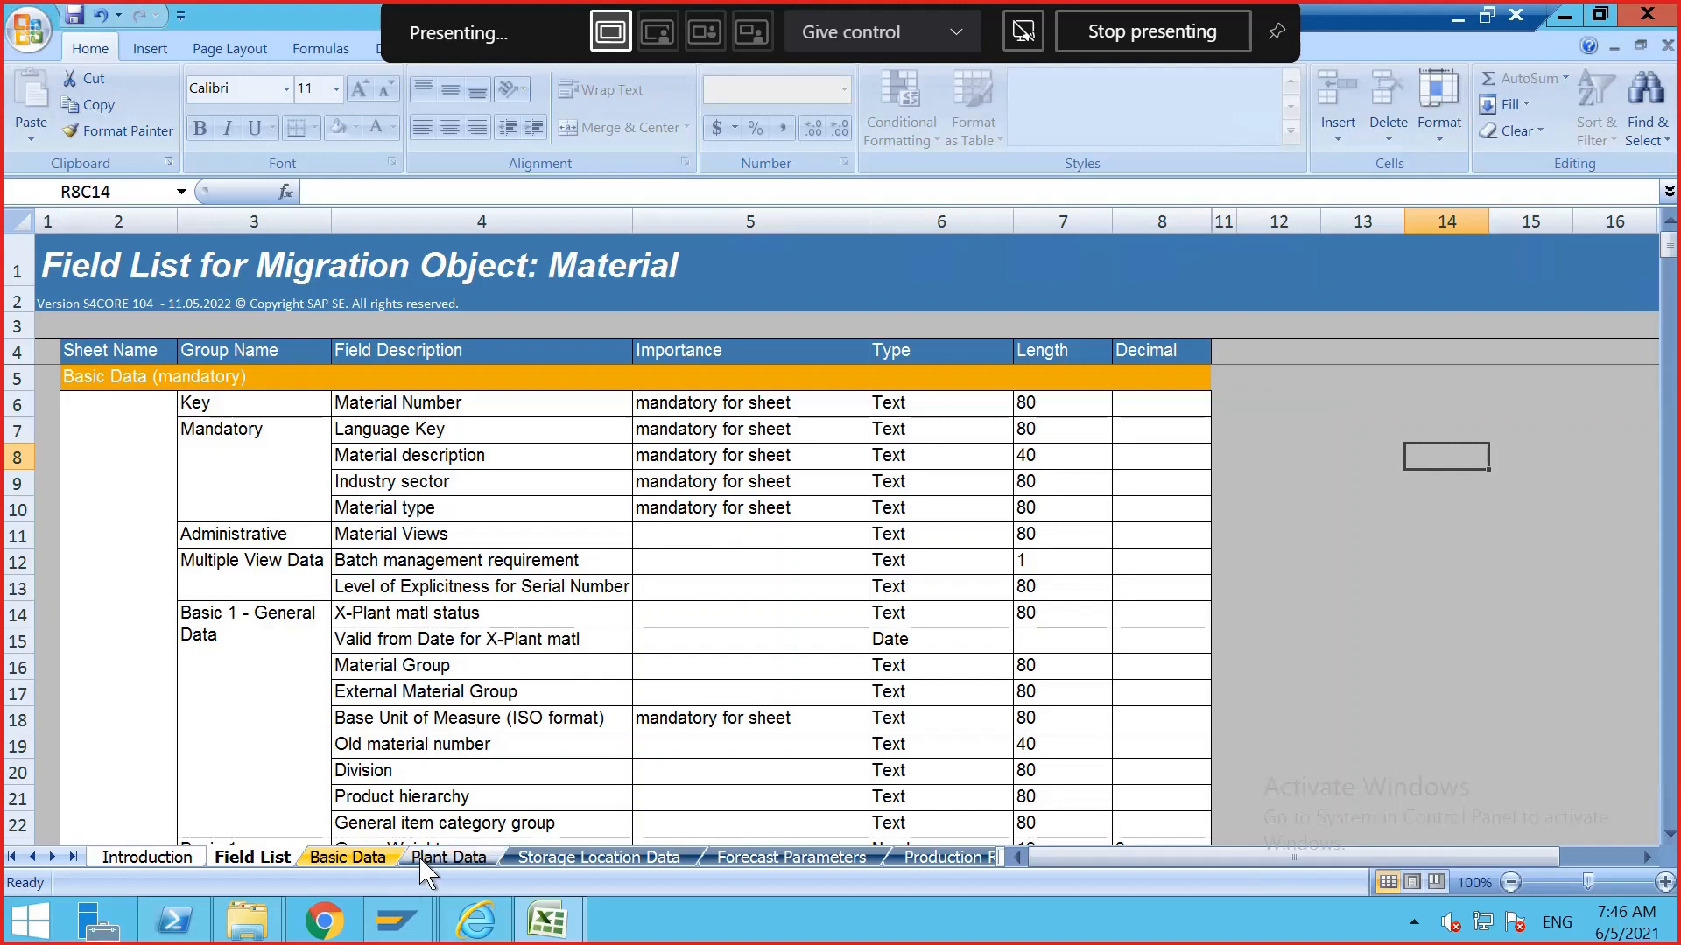
# - Look over the MRP procedure entries on EN_Material2's Plant Data sheet and dismiss the low-battery notice
pyautogui.click(448, 857)
pyautogui.click(687, 588)
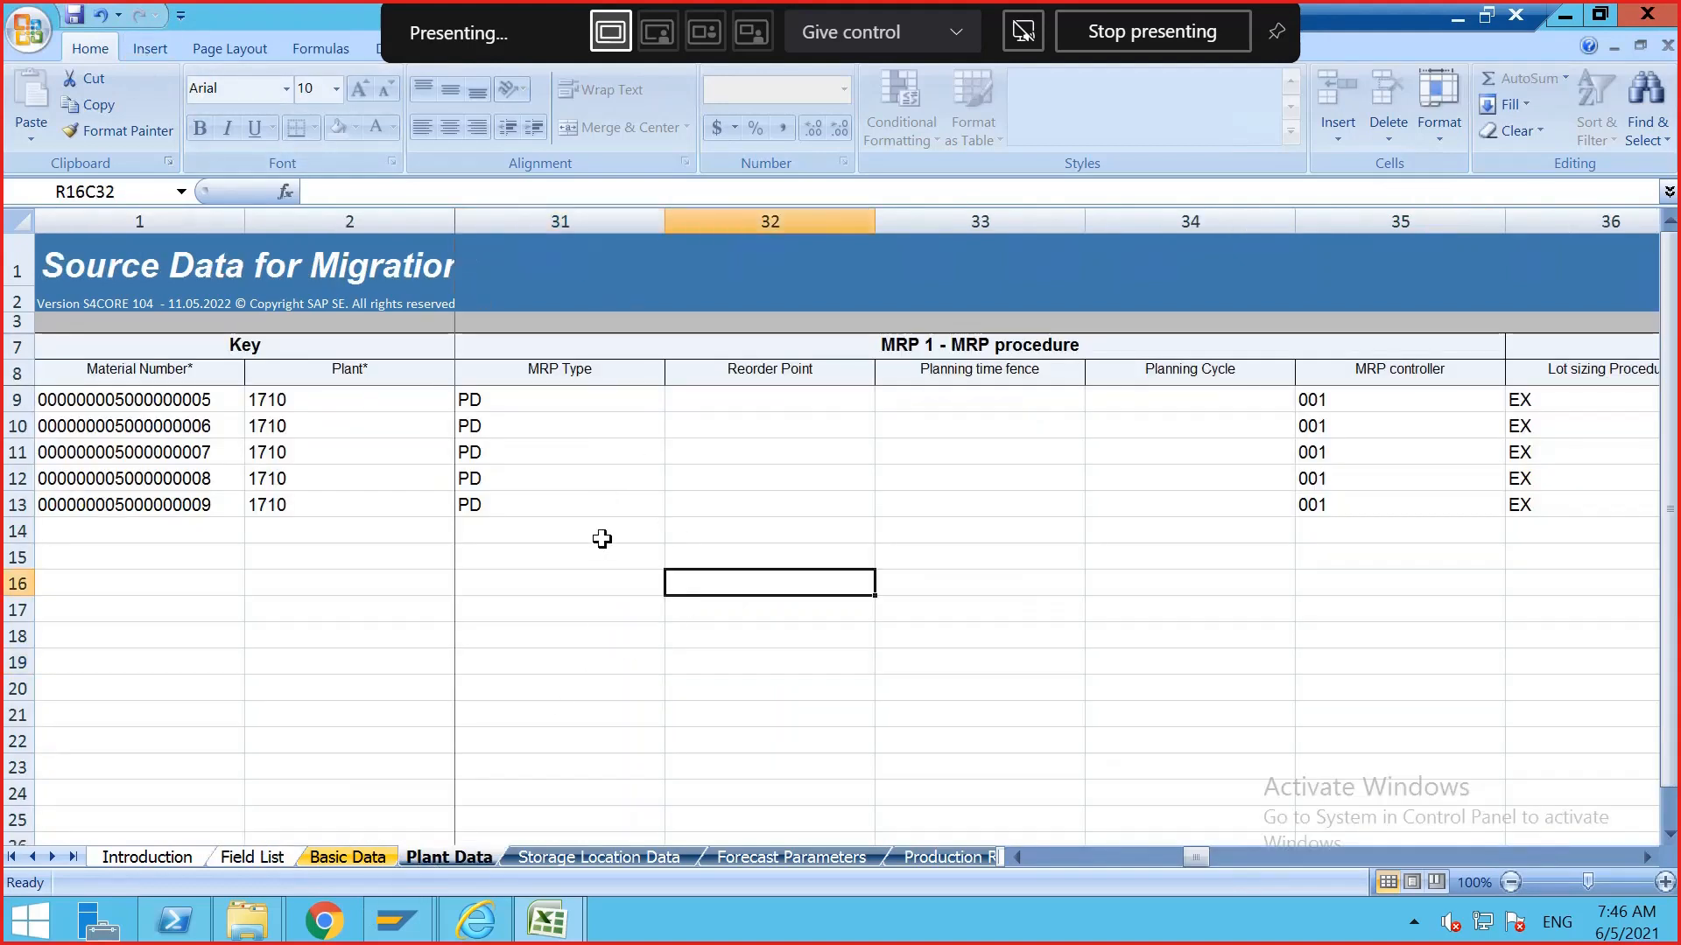
pyautogui.moveTo(565, 922)
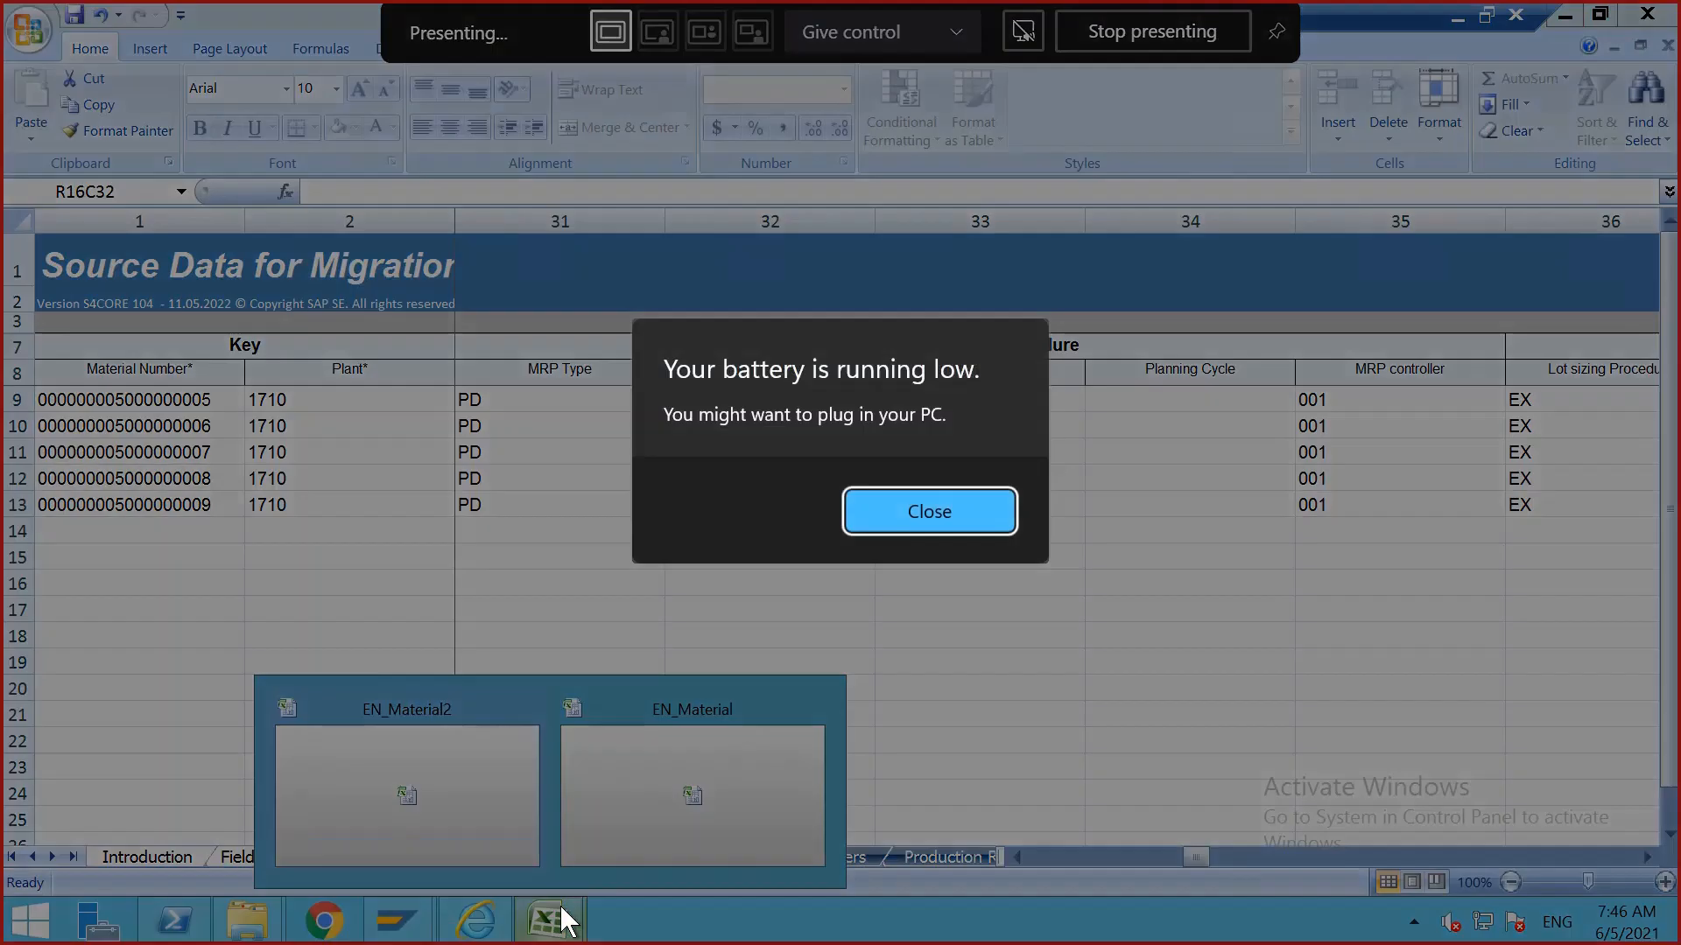
pyautogui.click(961, 512)
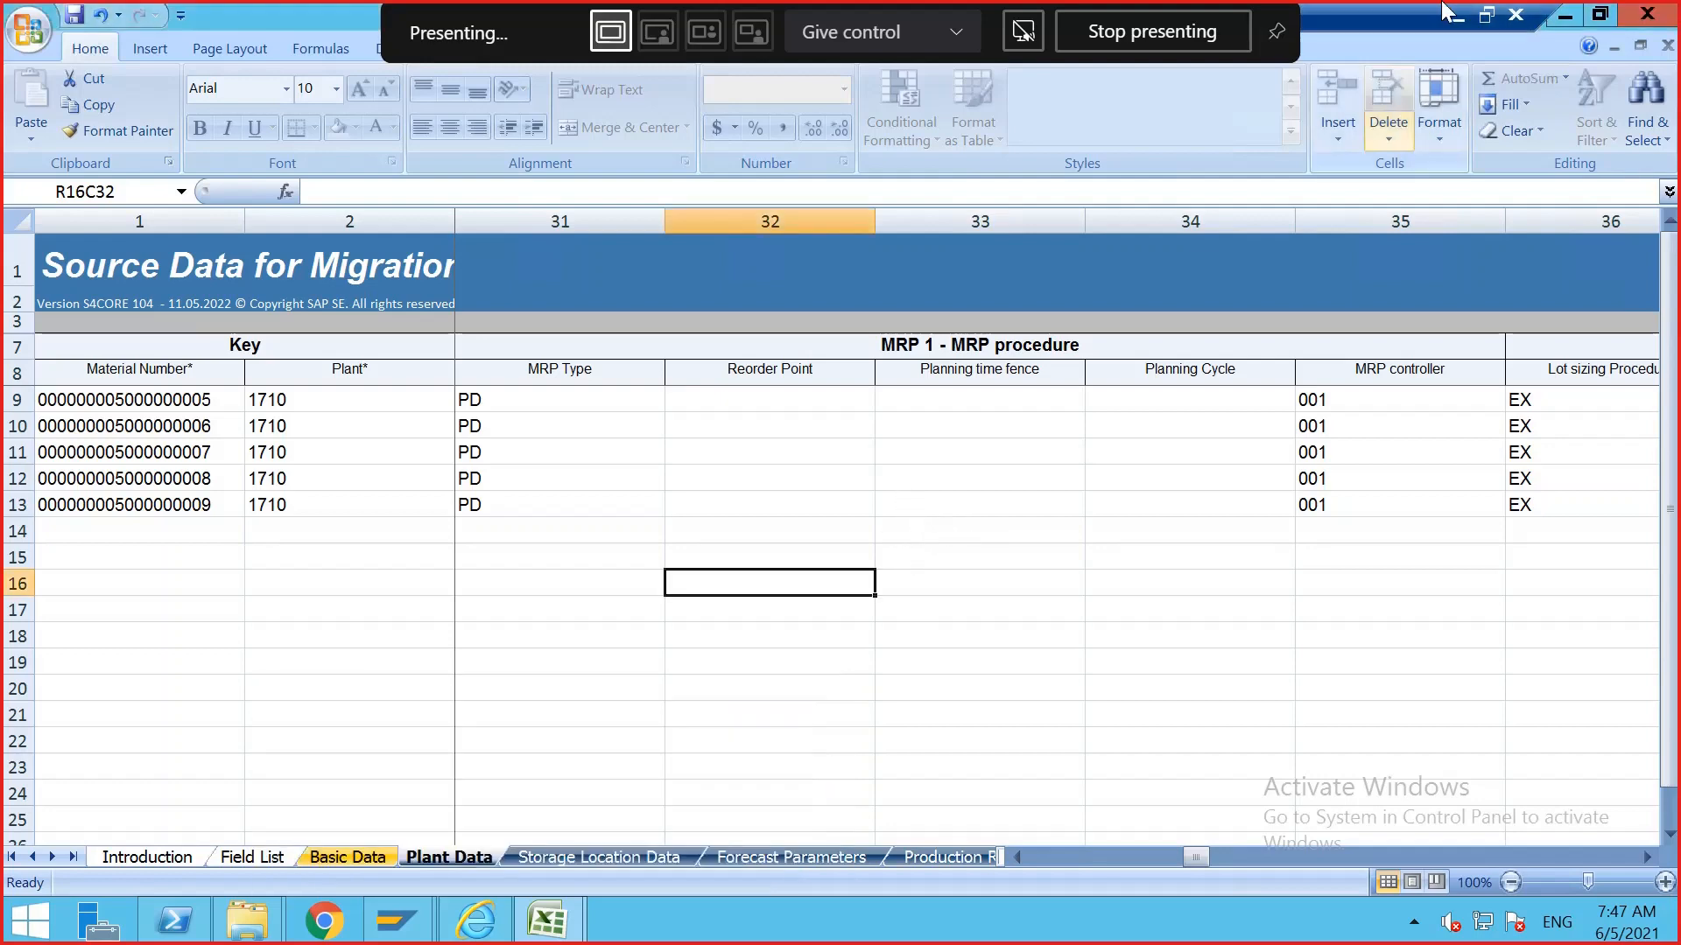
# - Close both open material workbooks, the spreadsheet program and the Downloads window to return to the Material migration object page
pyautogui.click(1668, 46)
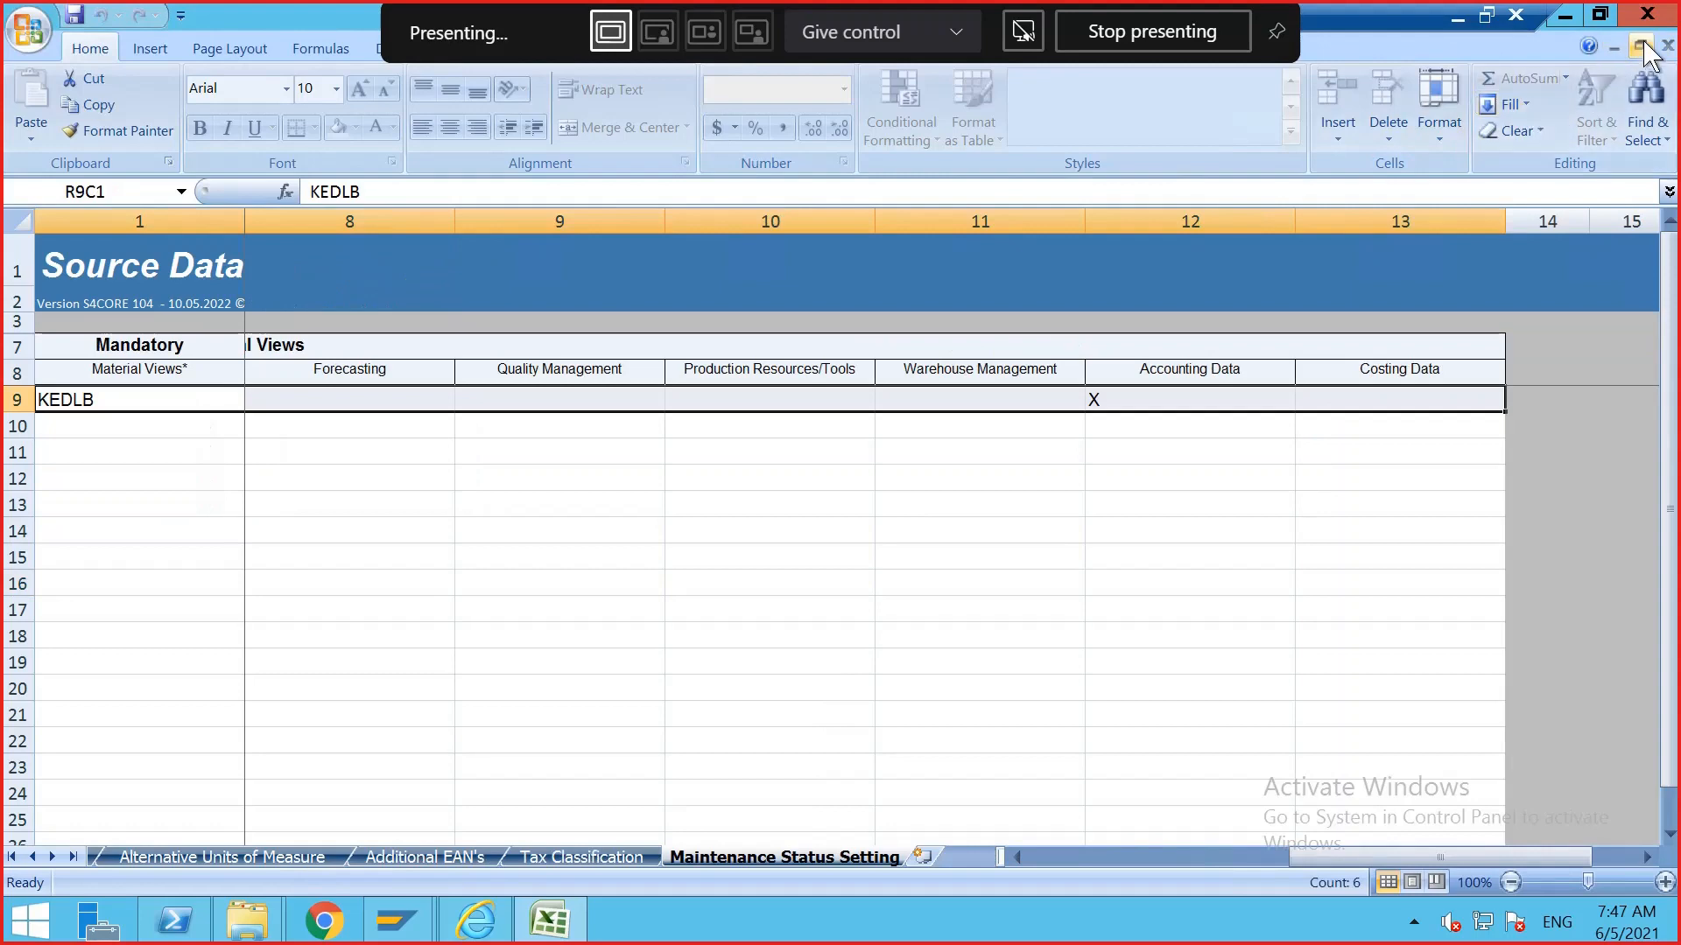
pyautogui.click(1668, 46)
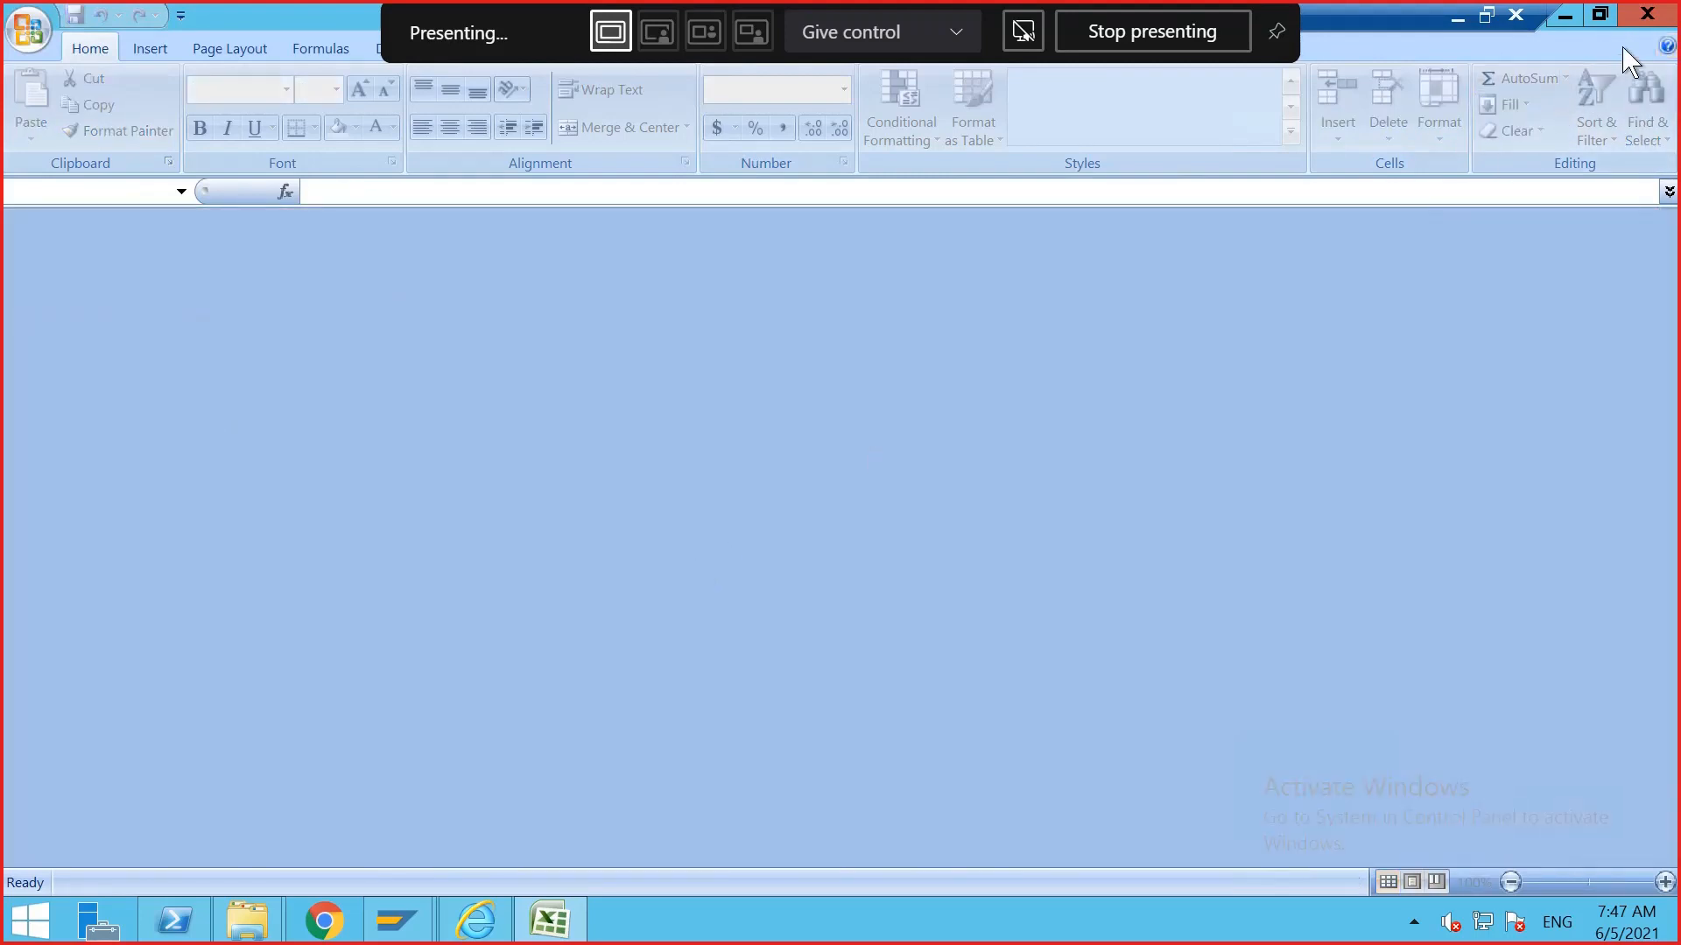
pyautogui.click(1647, 14)
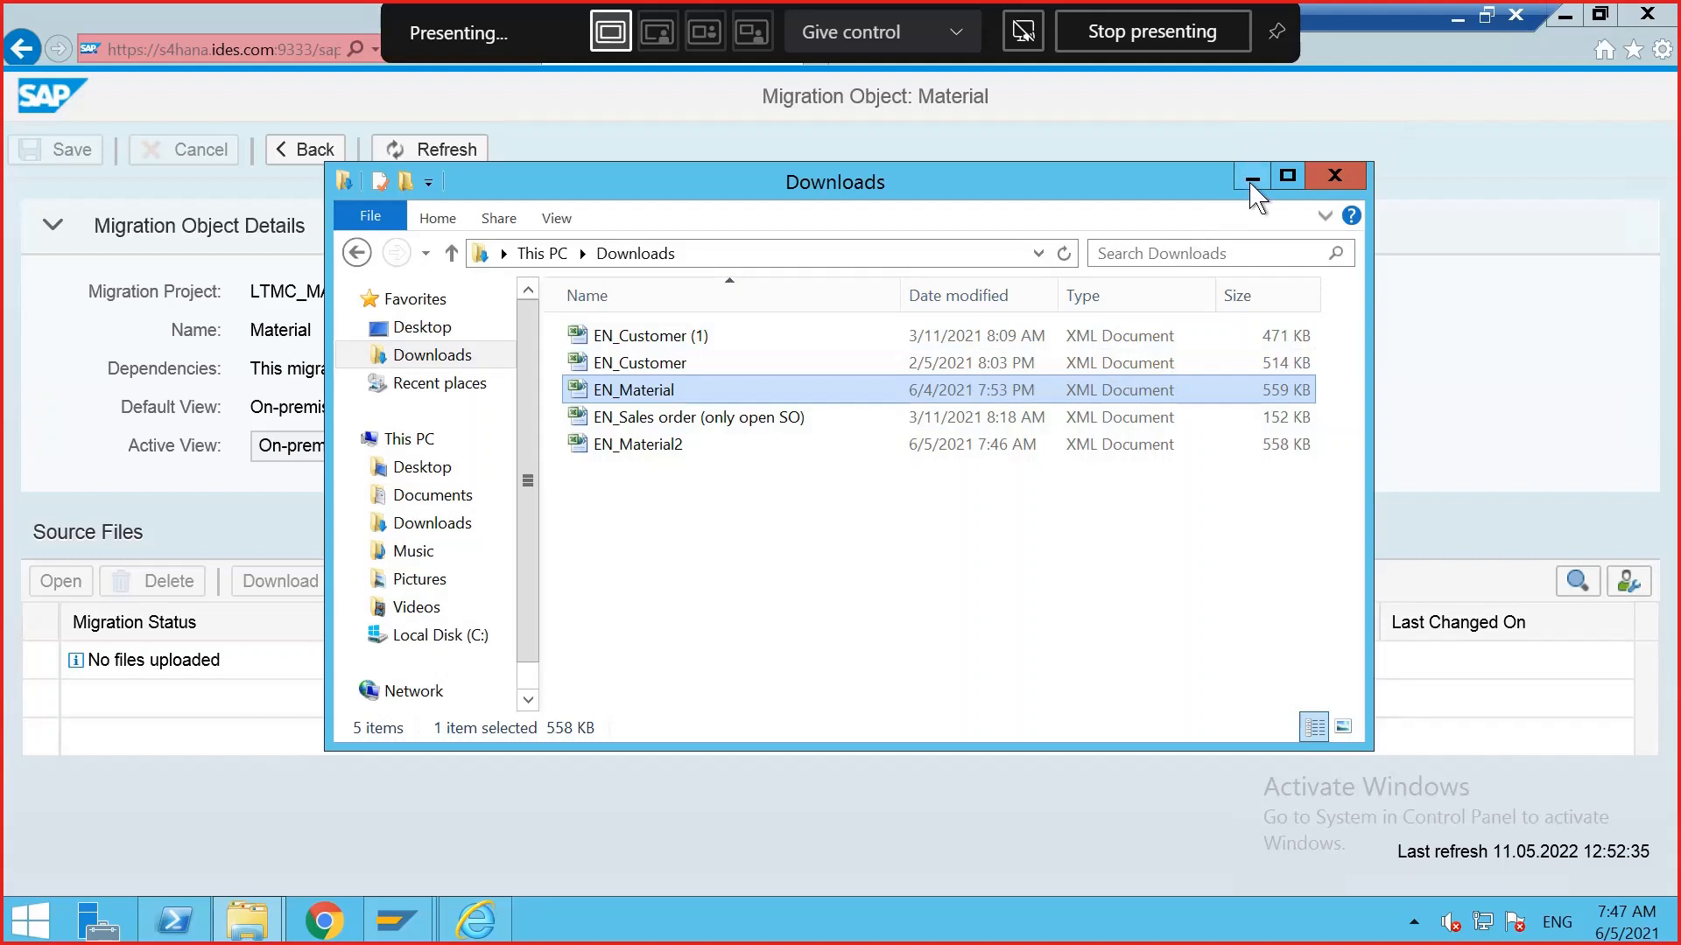
pyautogui.click(1322, 177)
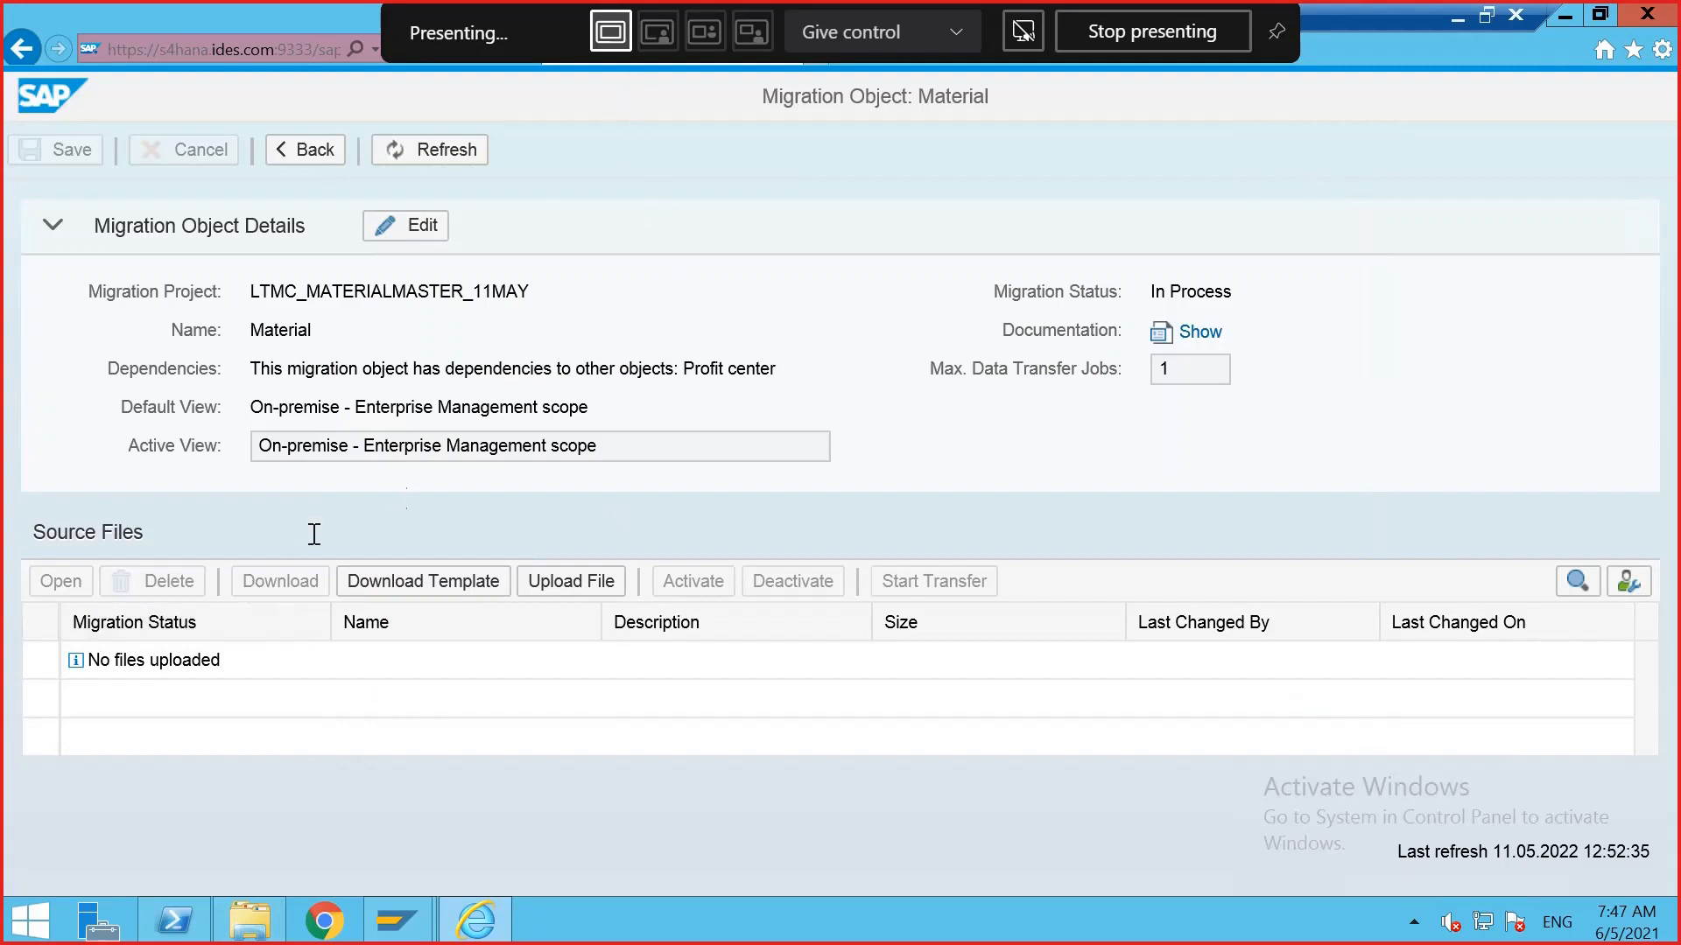
# - Choose EN_Material2 from the Downloads folder as the source file to upload for the Material migration object
pyautogui.click(539, 586)
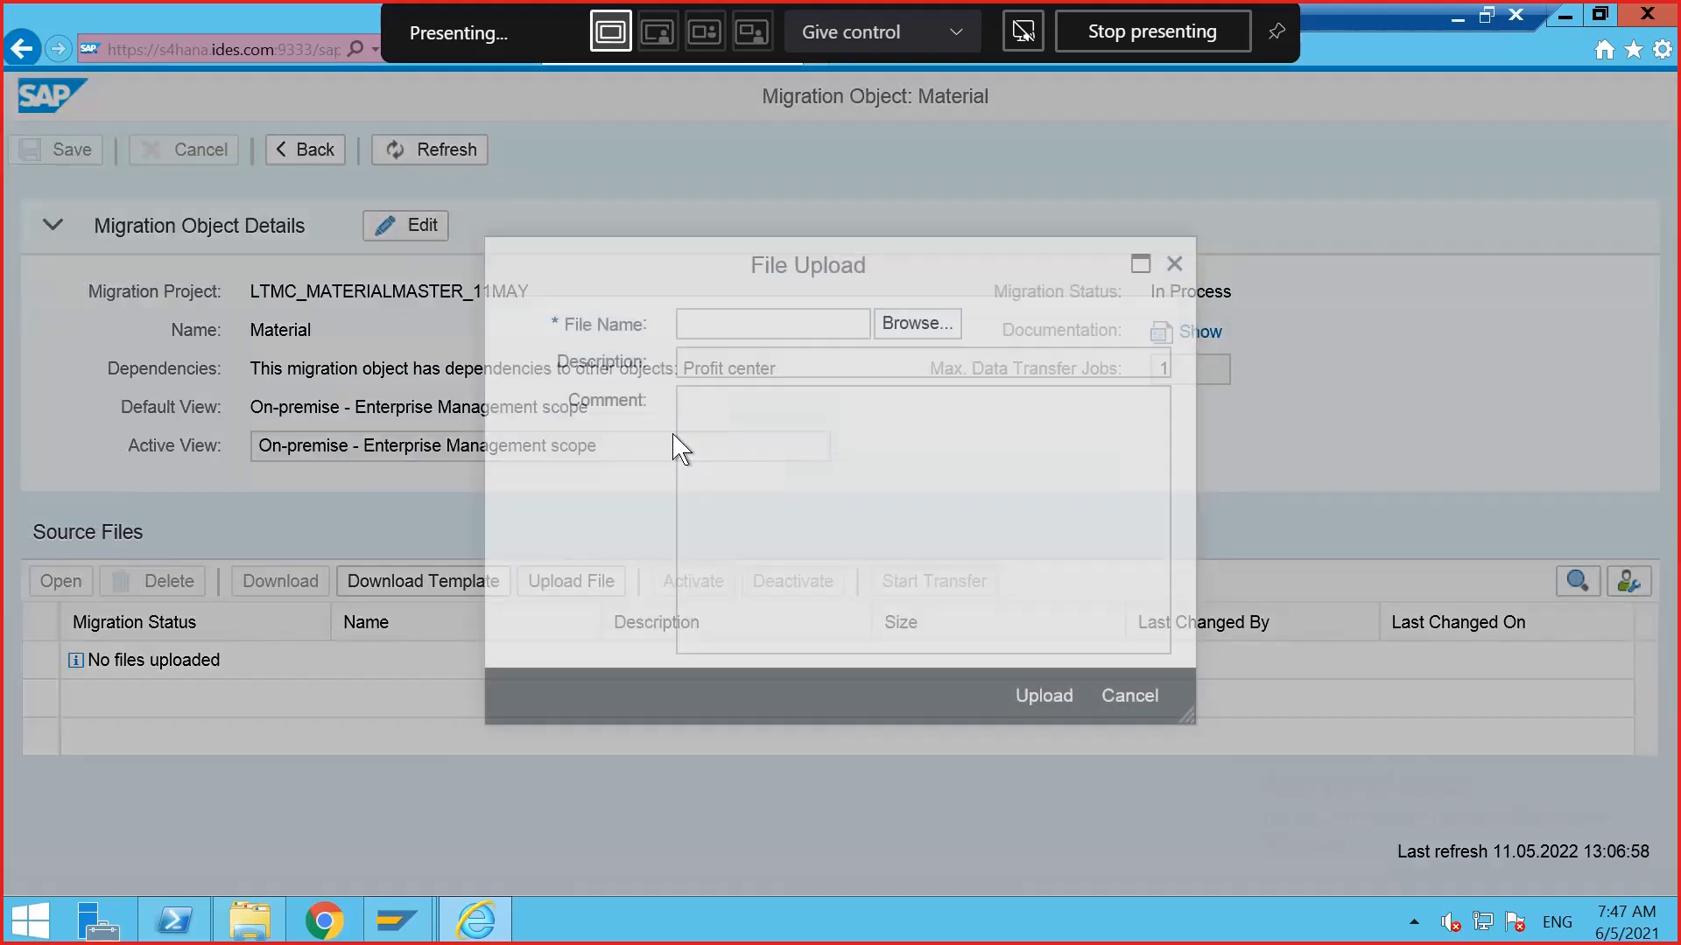
pyautogui.click(937, 338)
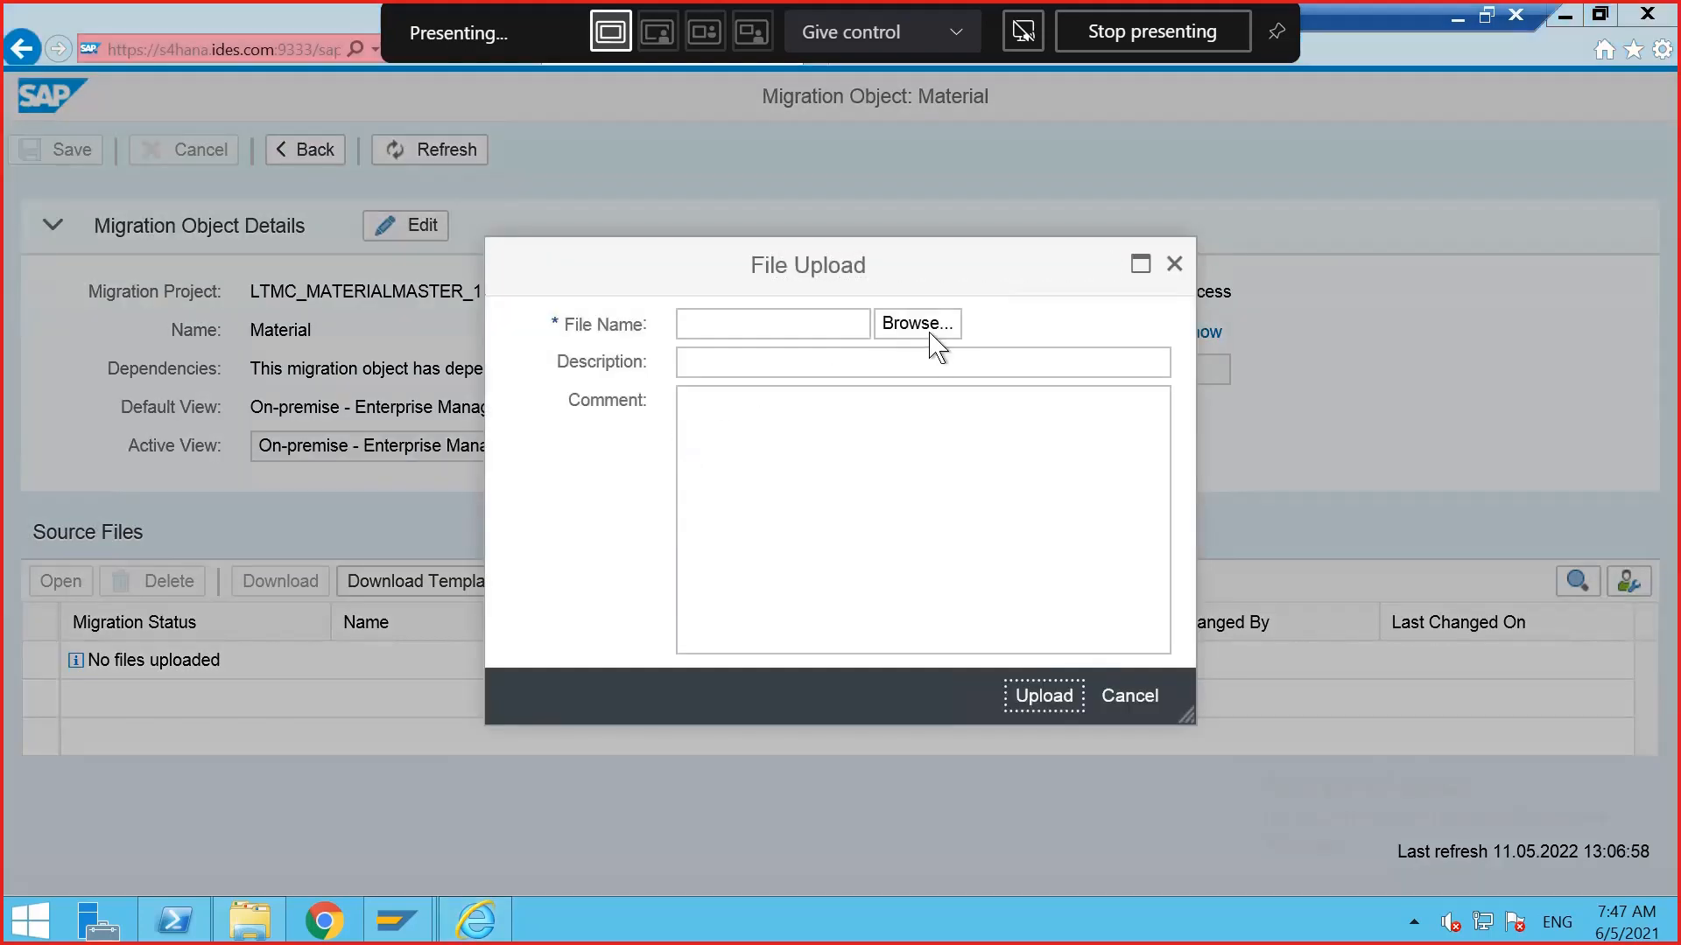
pyautogui.click(354, 268)
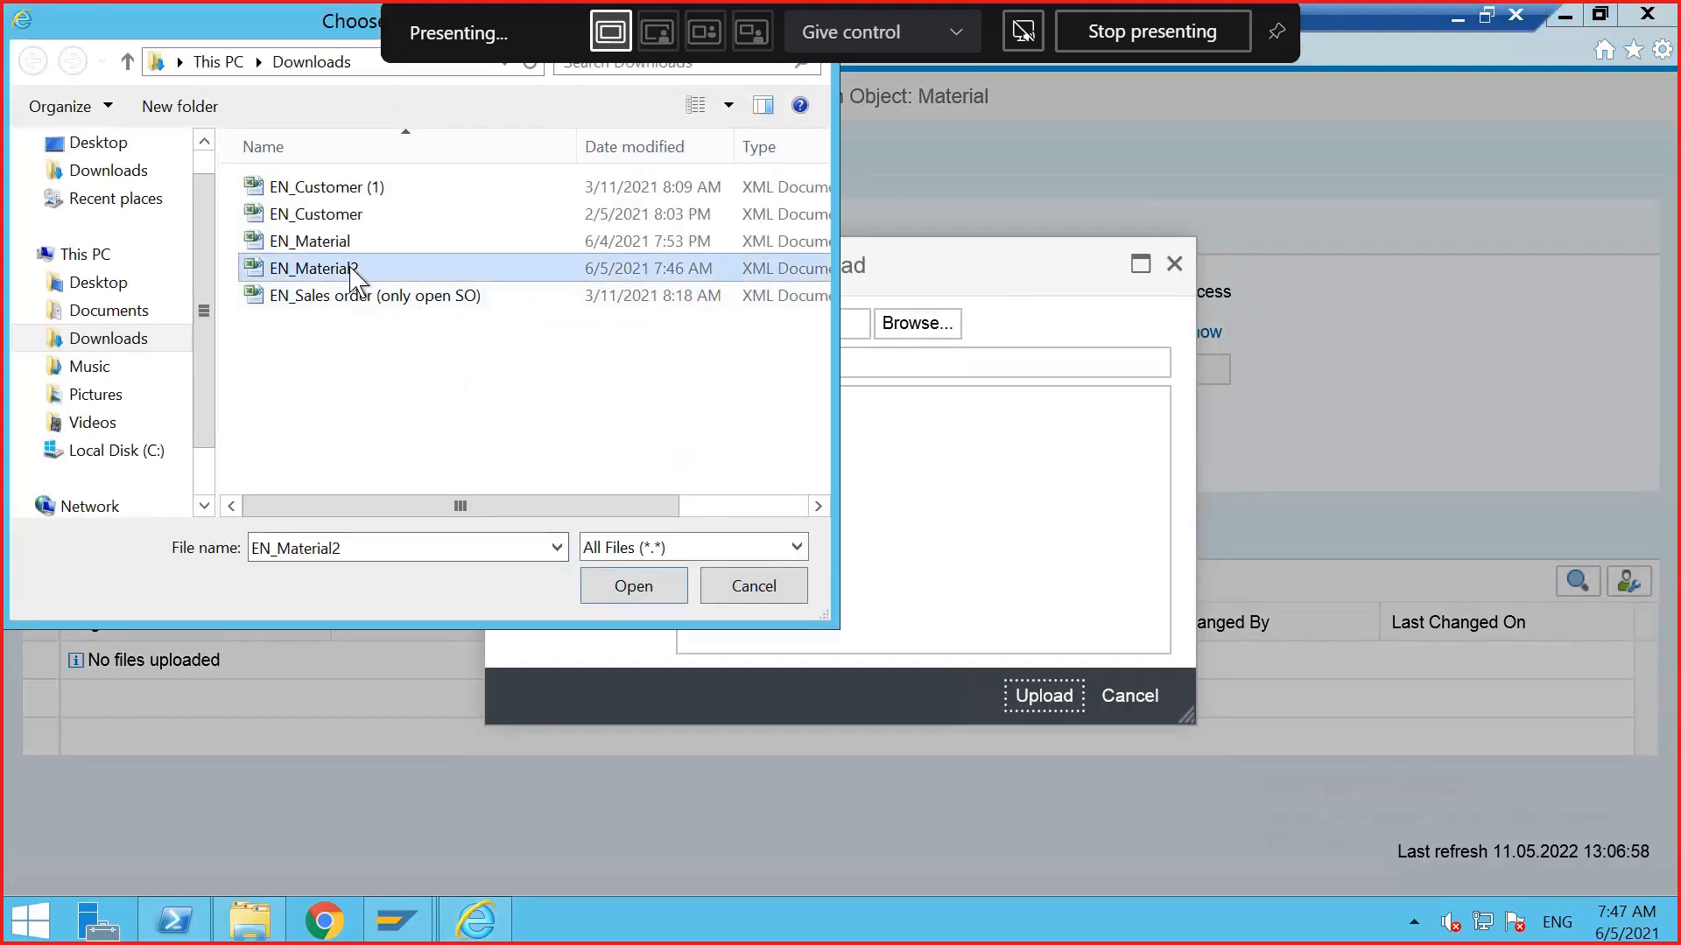
pyautogui.click(632, 585)
# - Enter "material master 11 may" as the description and comment, and upload the source file
pyautogui.click(757, 371)
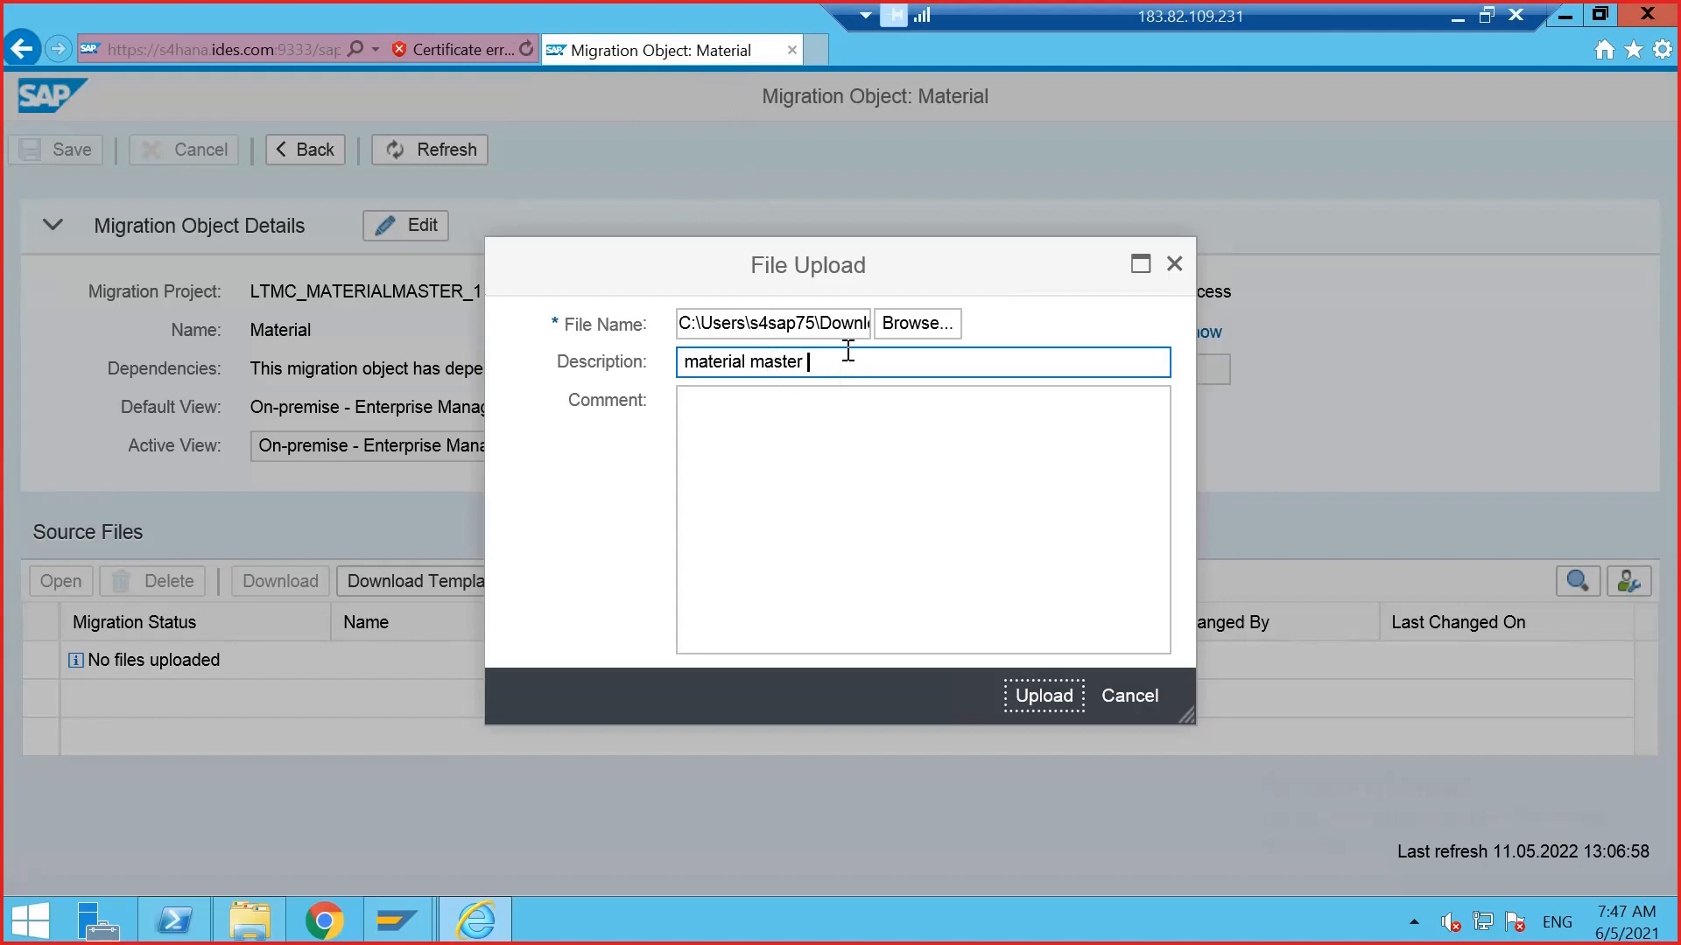
pyautogui.write('may')
pyautogui.moveTo(905, 363); pyautogui.dragTo(713, 376)
pyautogui.hotkey('ctrl', 'c')
pyautogui.click(716, 423)
pyautogui.hotkey('ctrl', 'v')
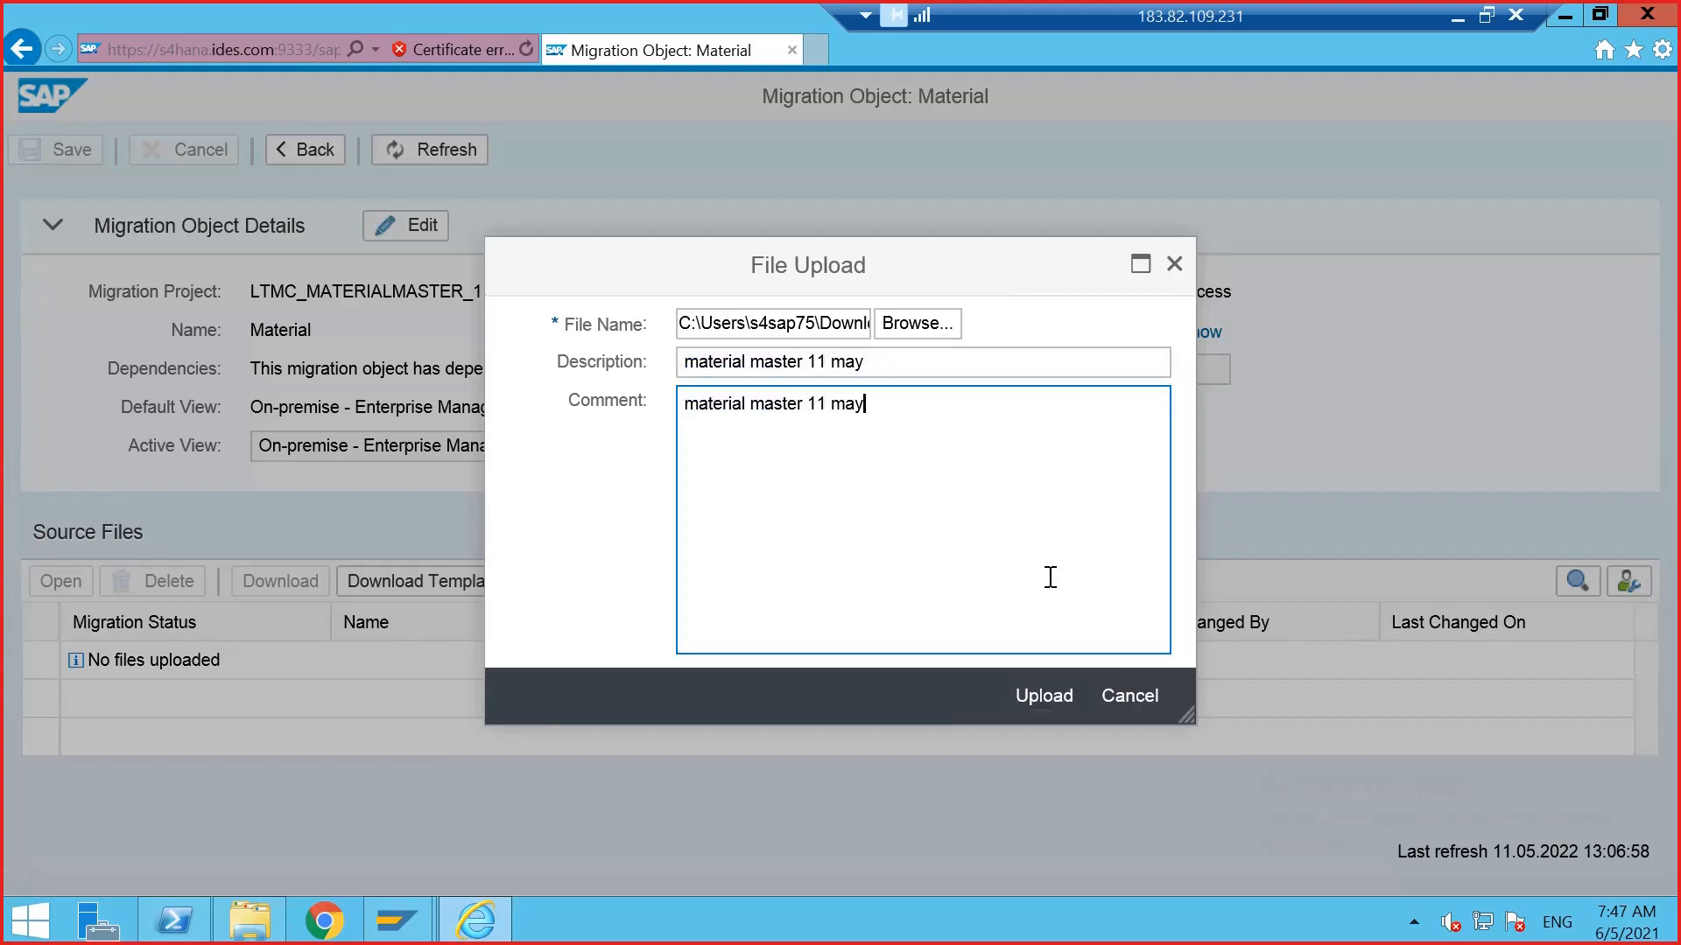
pyautogui.click(1048, 700)
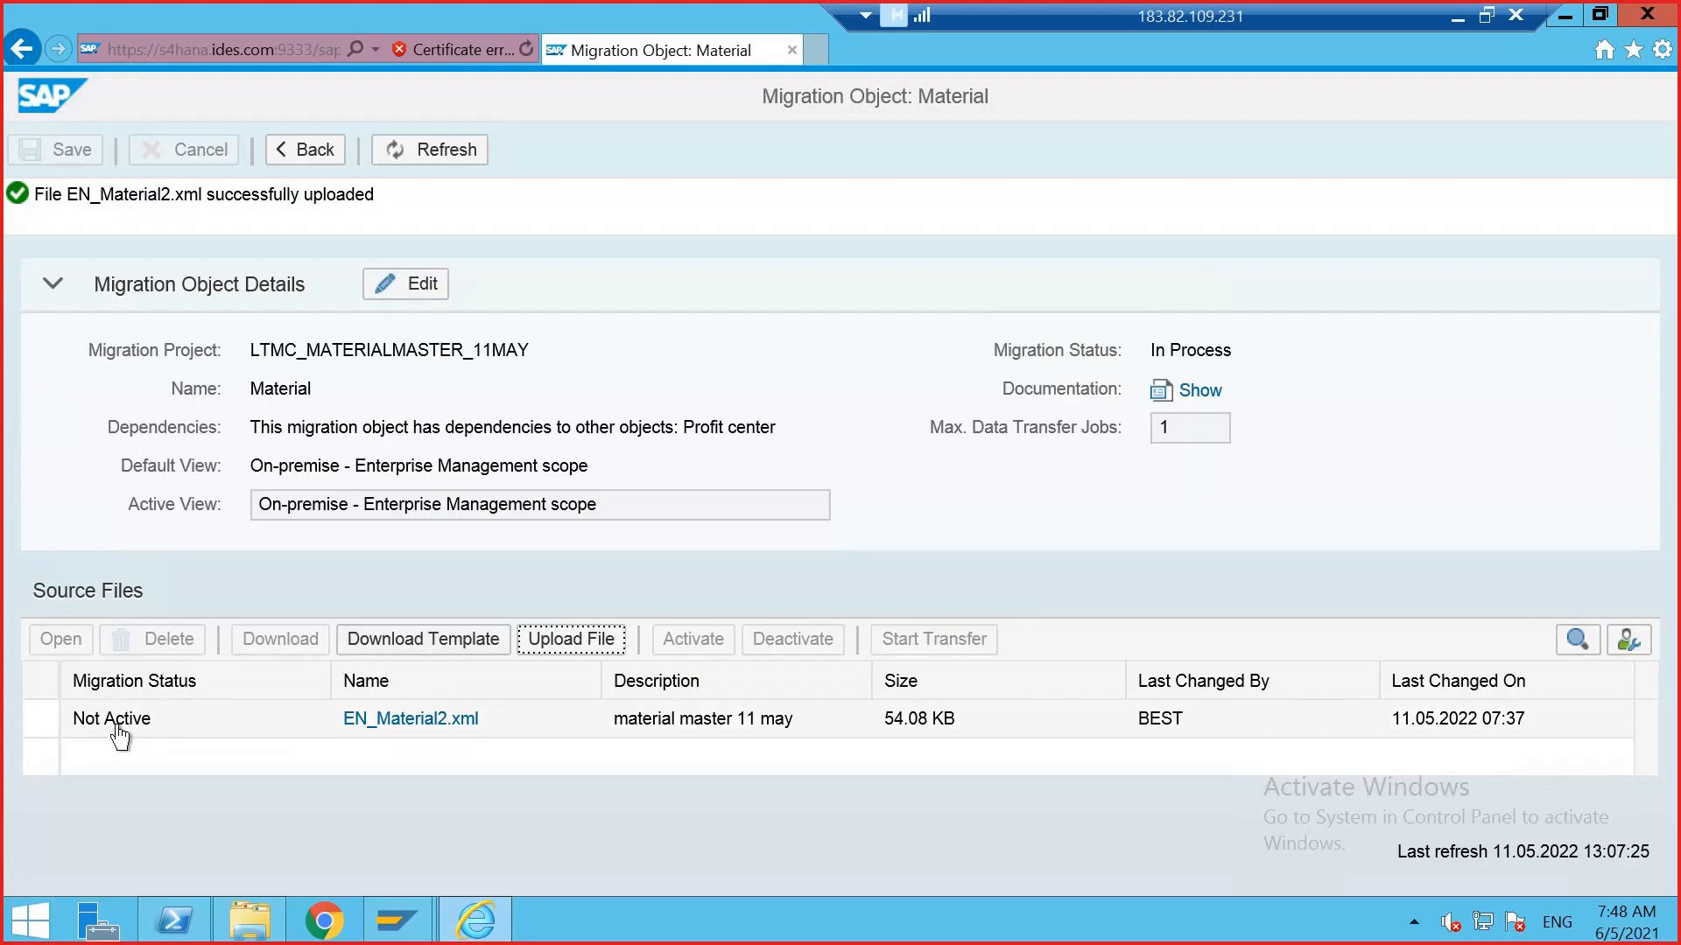
# - Activate the uploaded EN_Material2.xml file and start its data transfer, accepting the warning
pyautogui.click(50, 728)
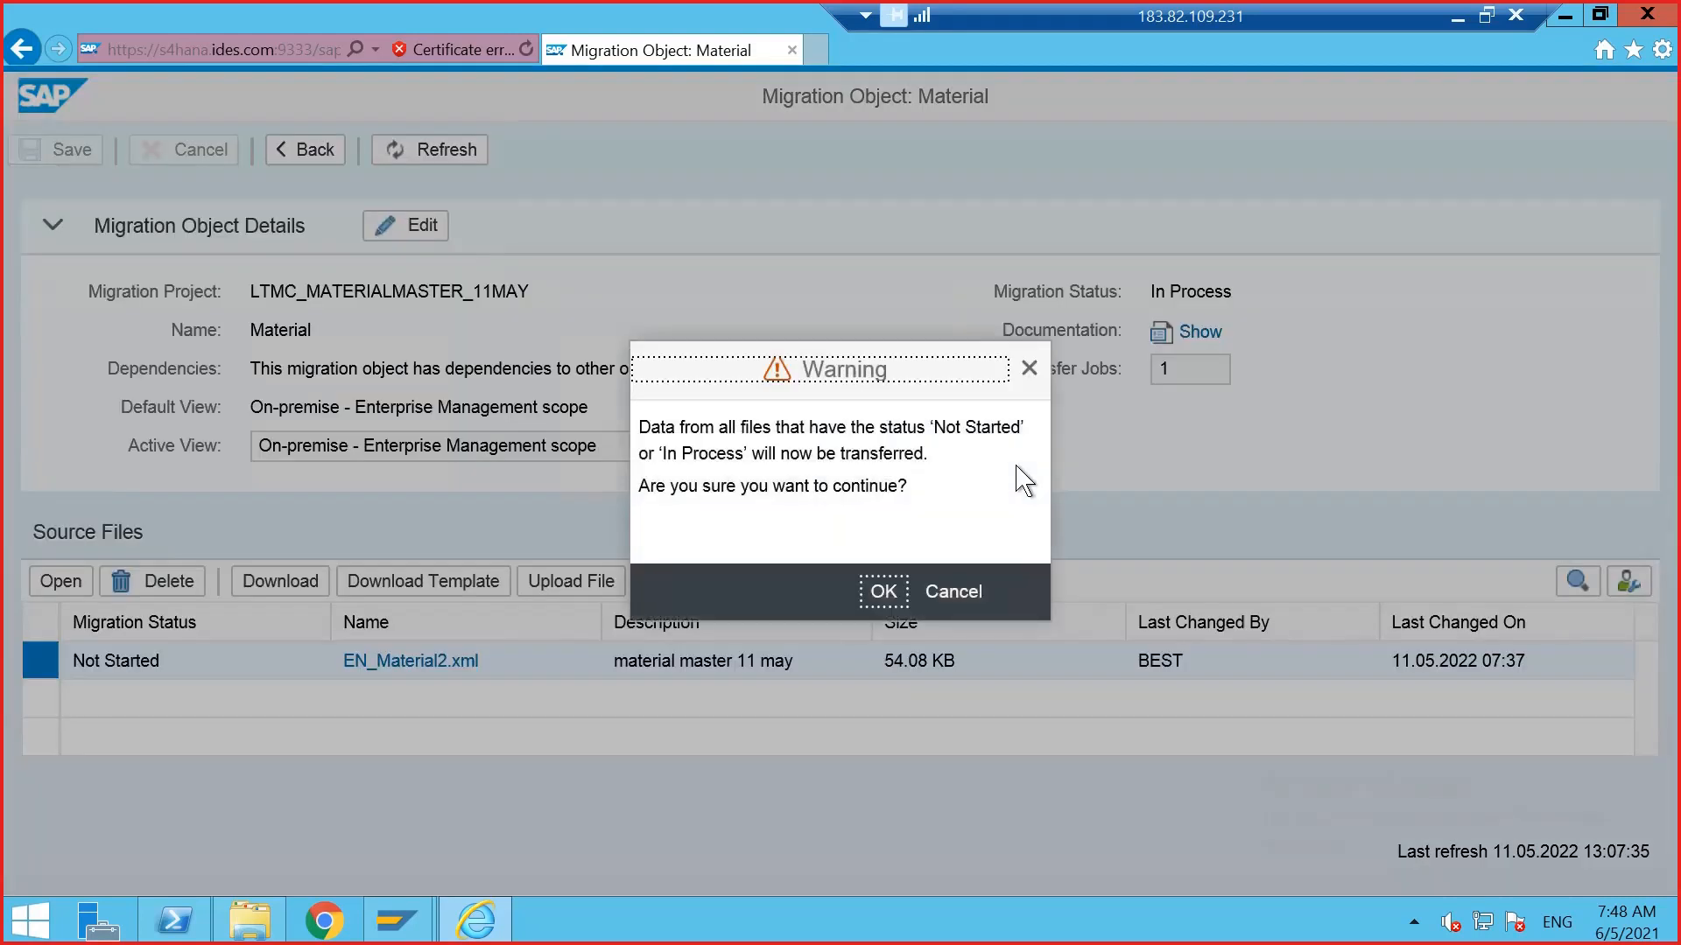
pyautogui.click(904, 580)
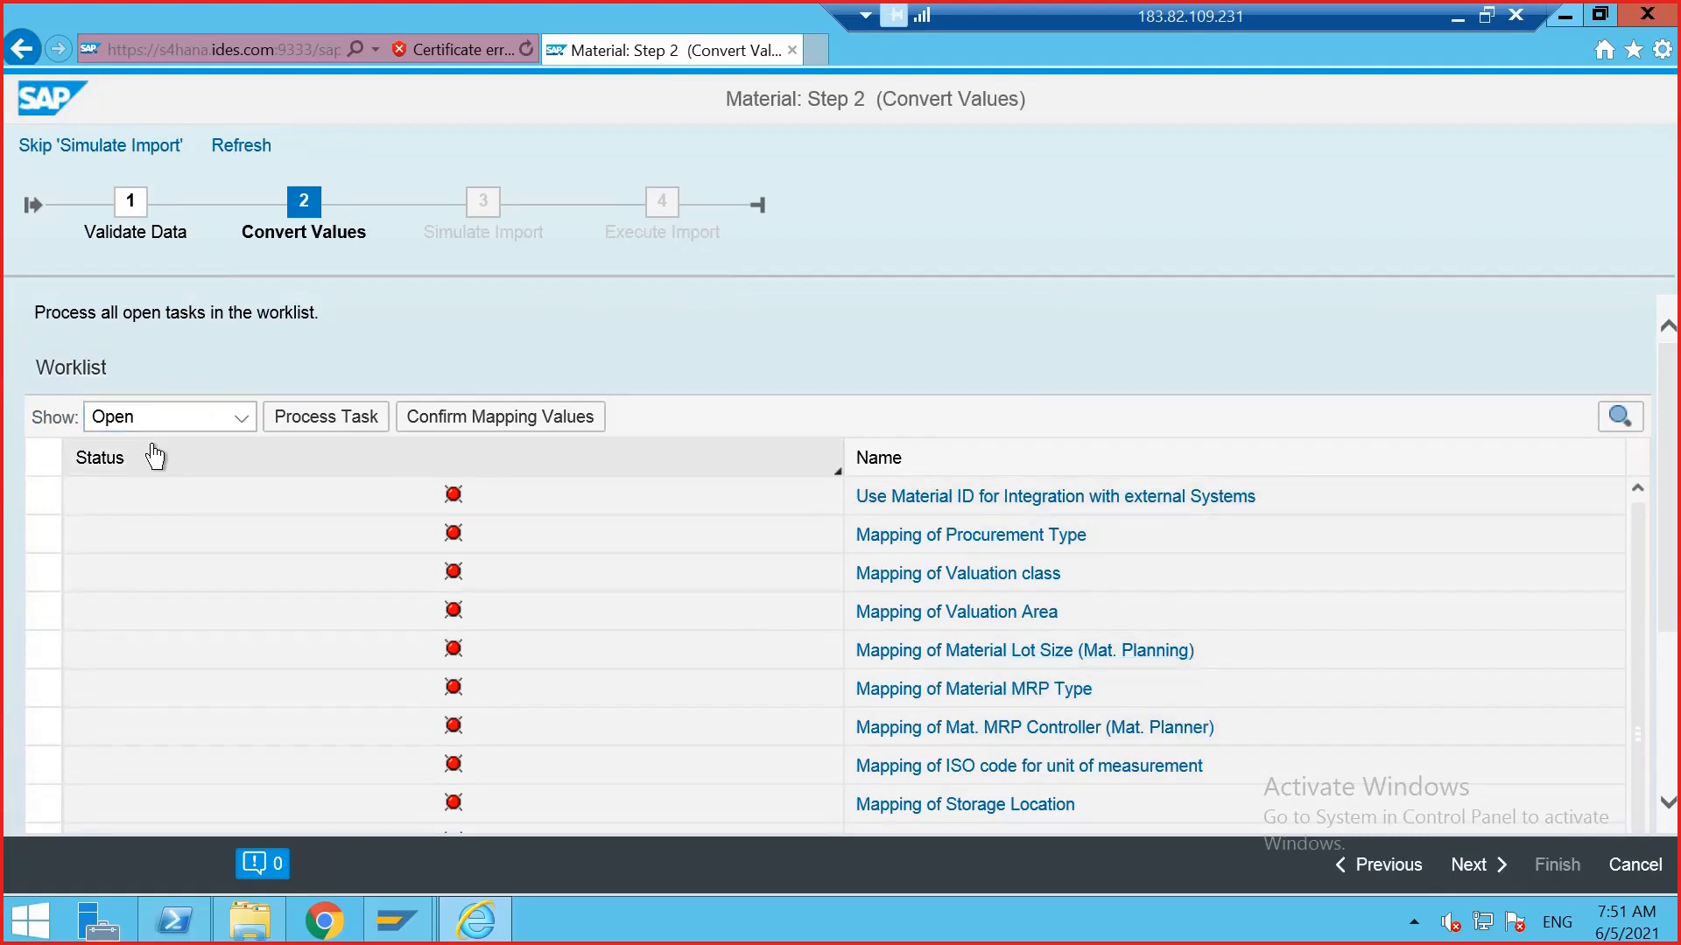
# - Select all open tasks in the Convert Values worklist and confirm their mapping values
pyautogui.click(42, 458)
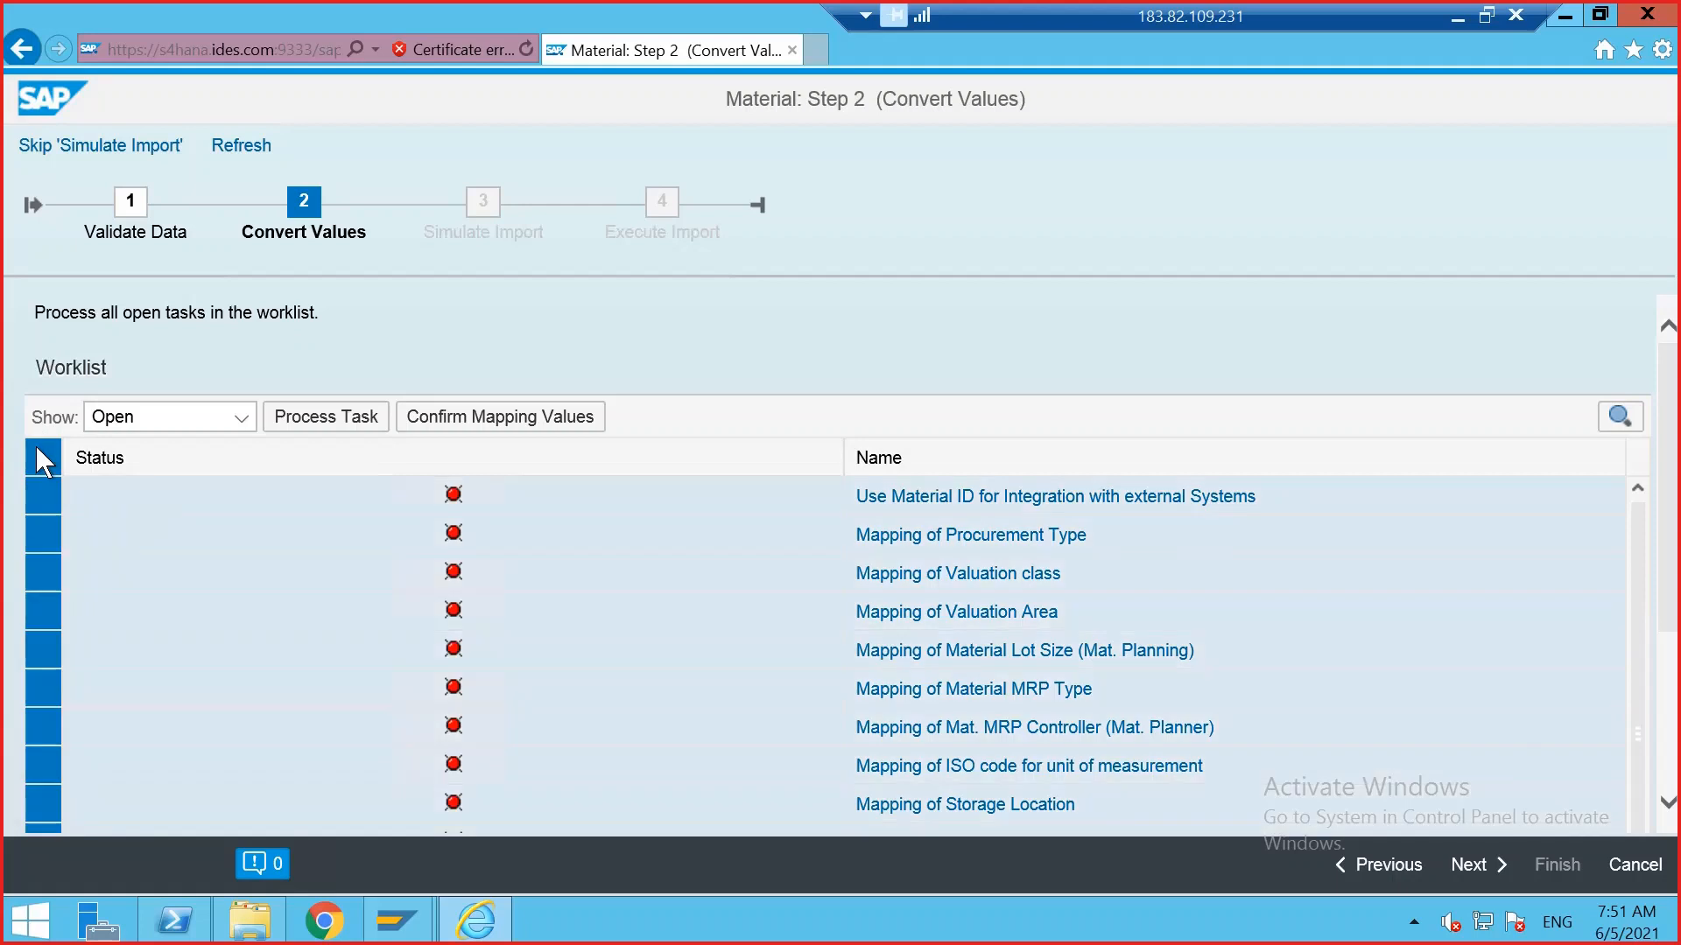
pyautogui.click(569, 417)
pyautogui.click(1479, 17)
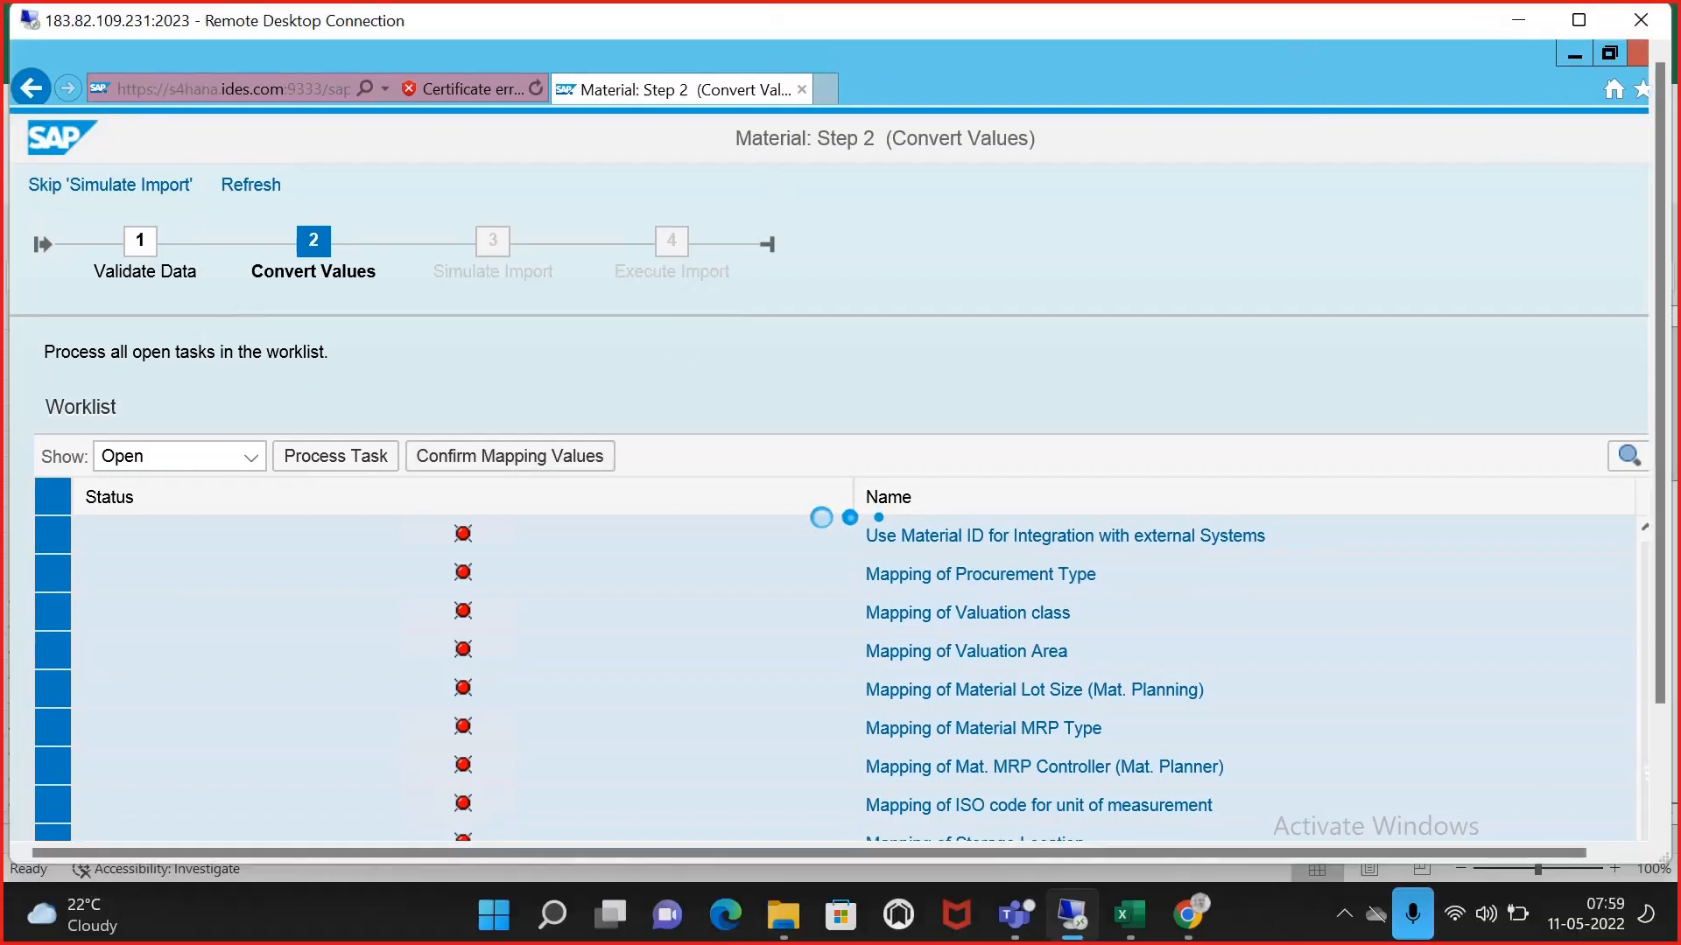
pyautogui.click(1356, 924)
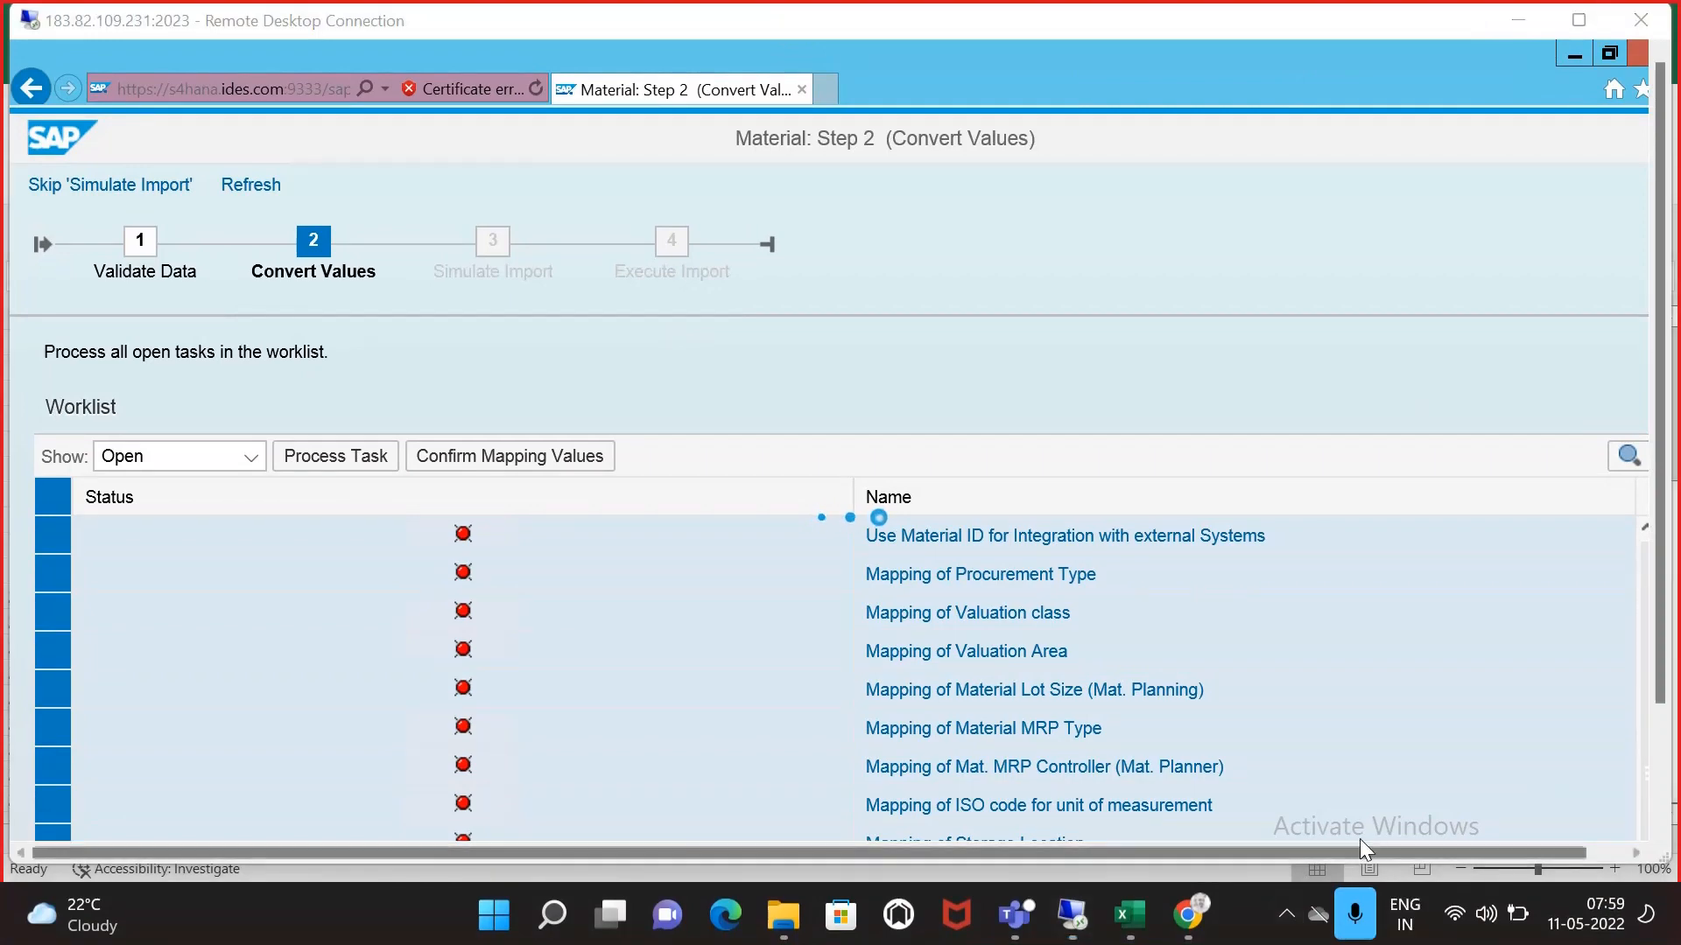
pyautogui.click(1289, 919)
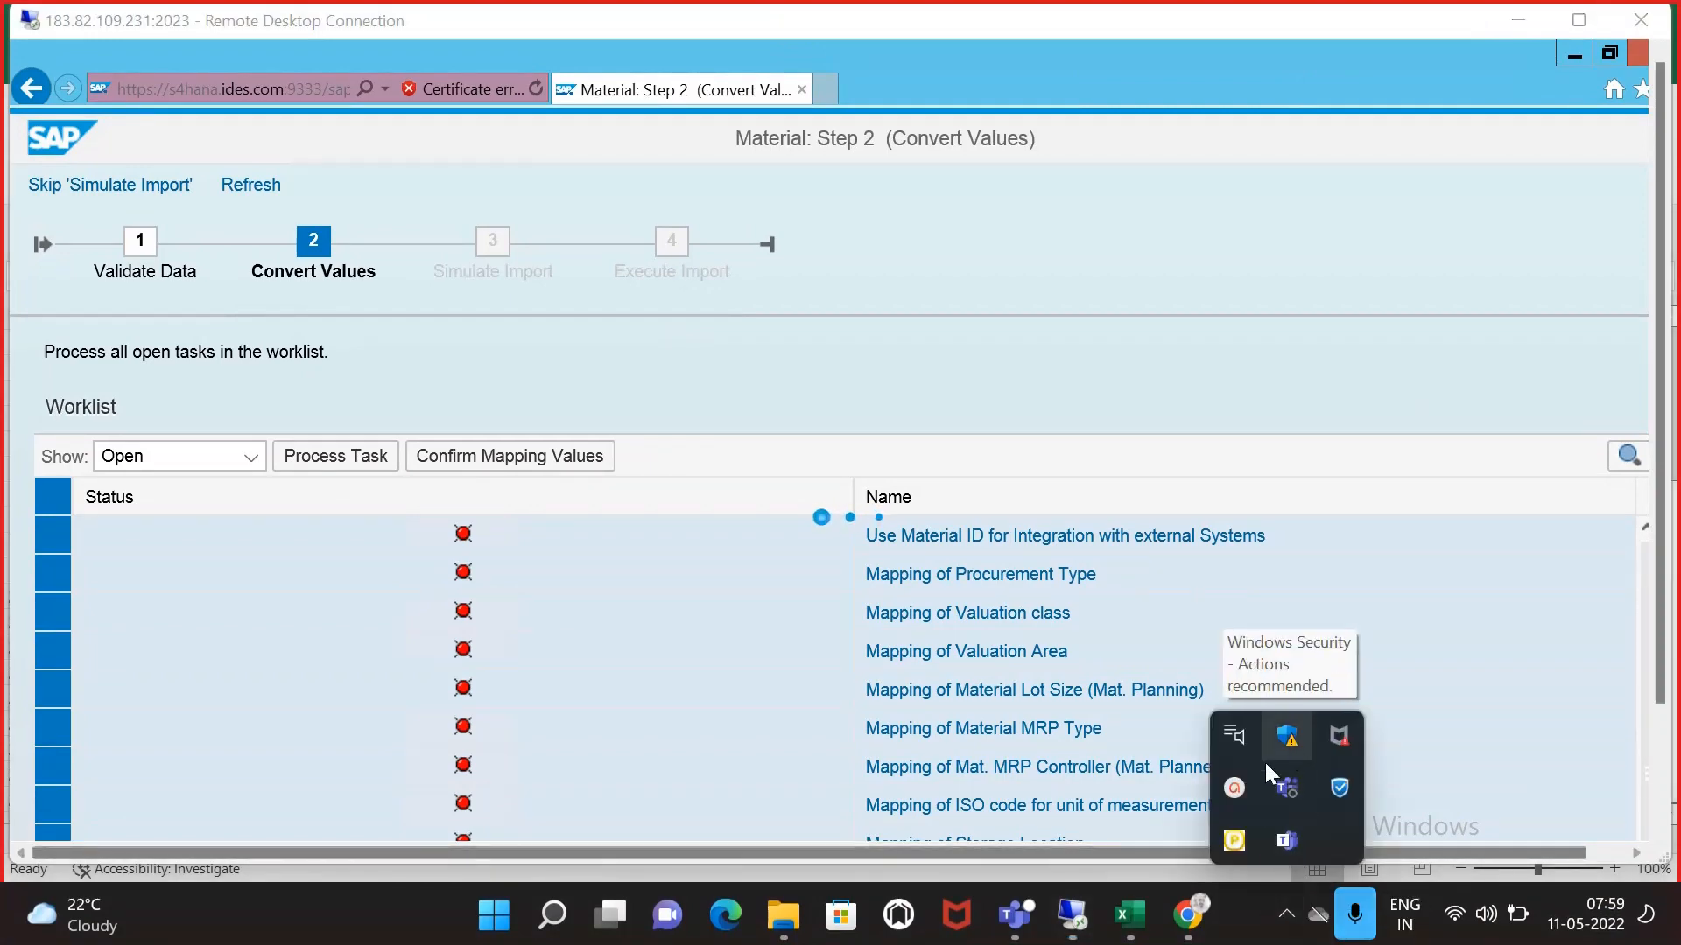
pyautogui.click(1235, 787)
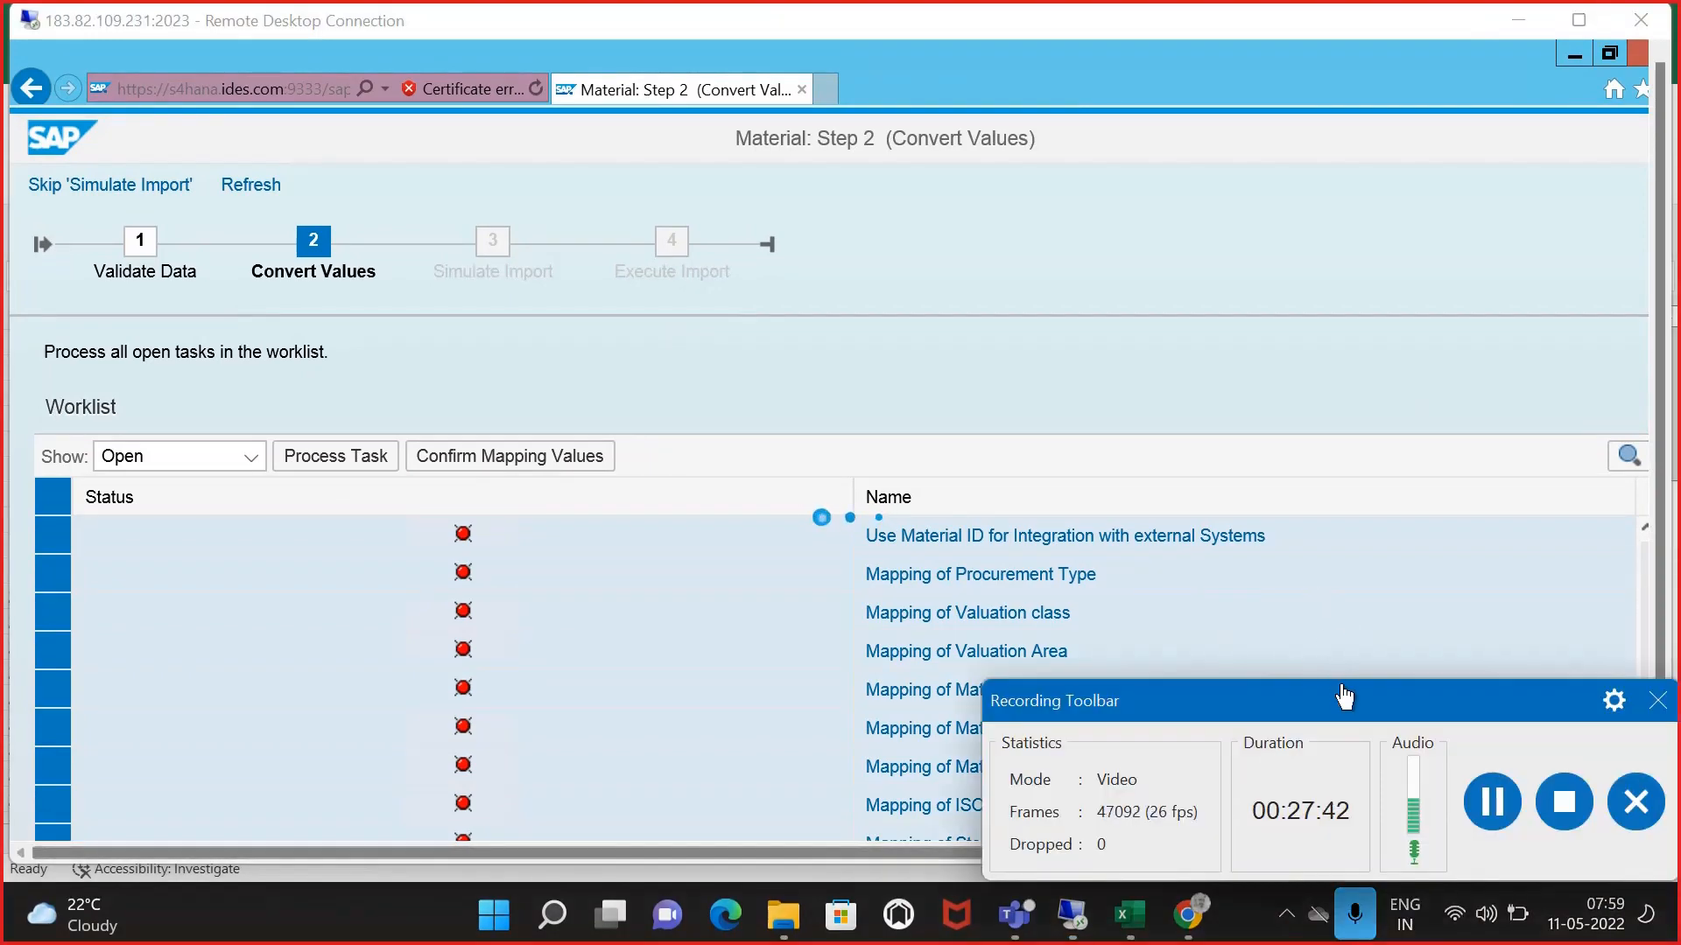
pyautogui.moveTo(1343, 695); pyautogui.dragTo(1351, 555)
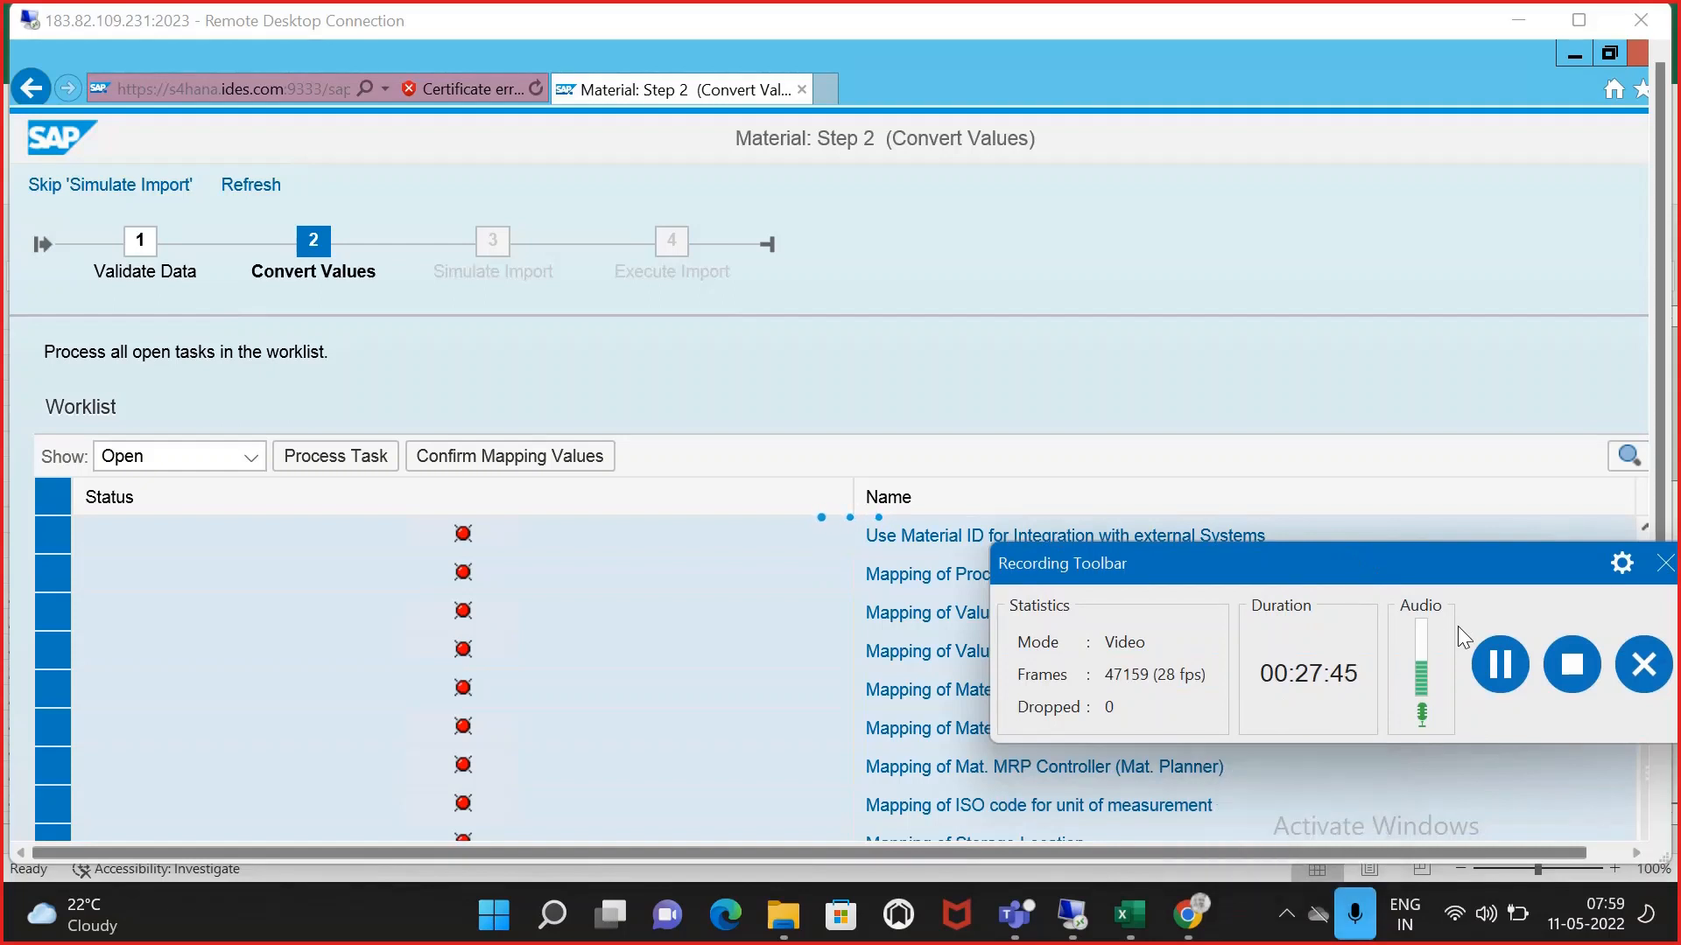
pyautogui.click(1501, 665)
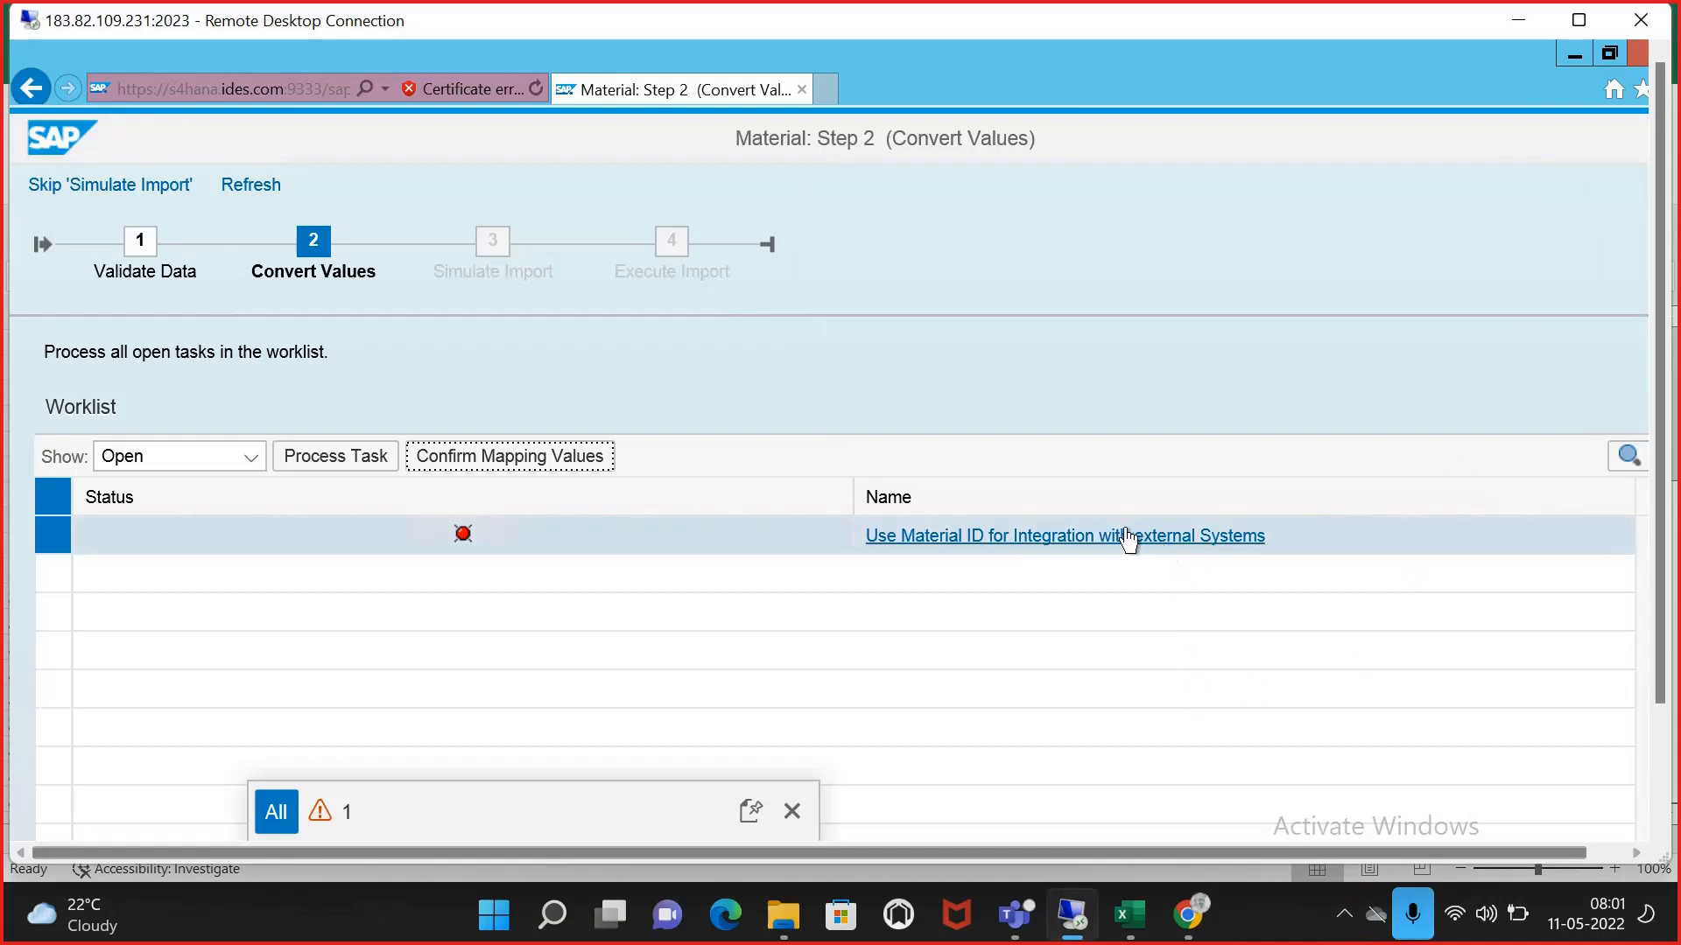
# - Set Customizing to No Integration for the "Use Material ID for Integration with external Systems" task and return the remote session to full screen
pyautogui.click(1128, 530)
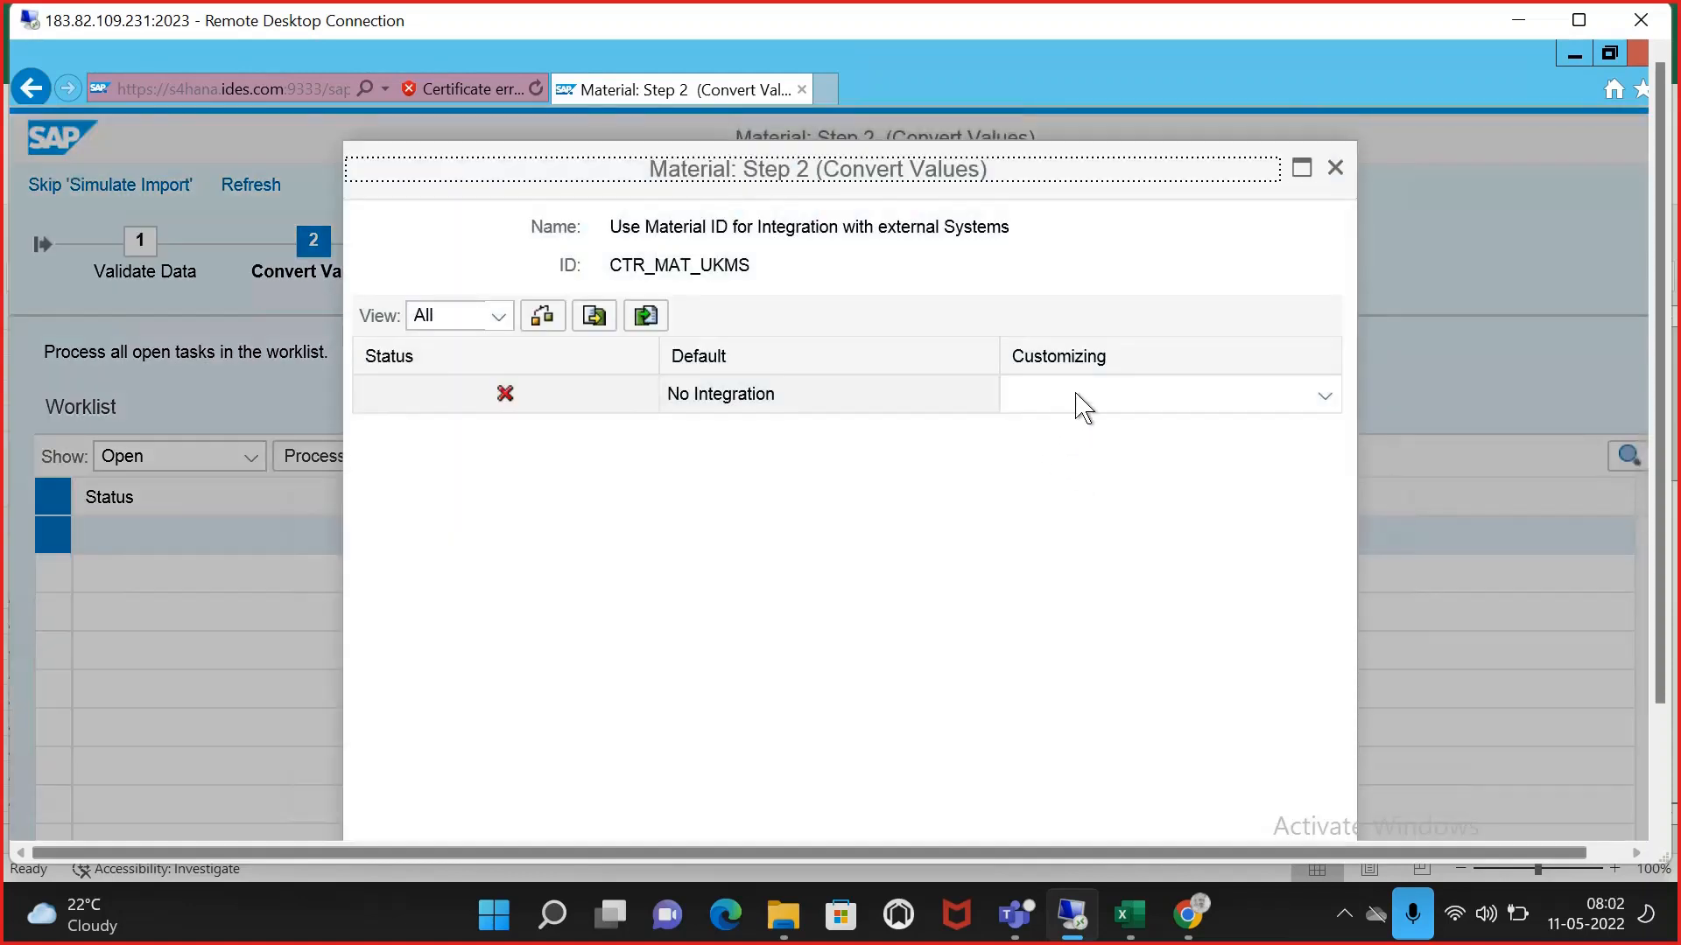
pyautogui.click(1183, 401)
pyautogui.click(1003, 610)
pyautogui.click(1242, 409)
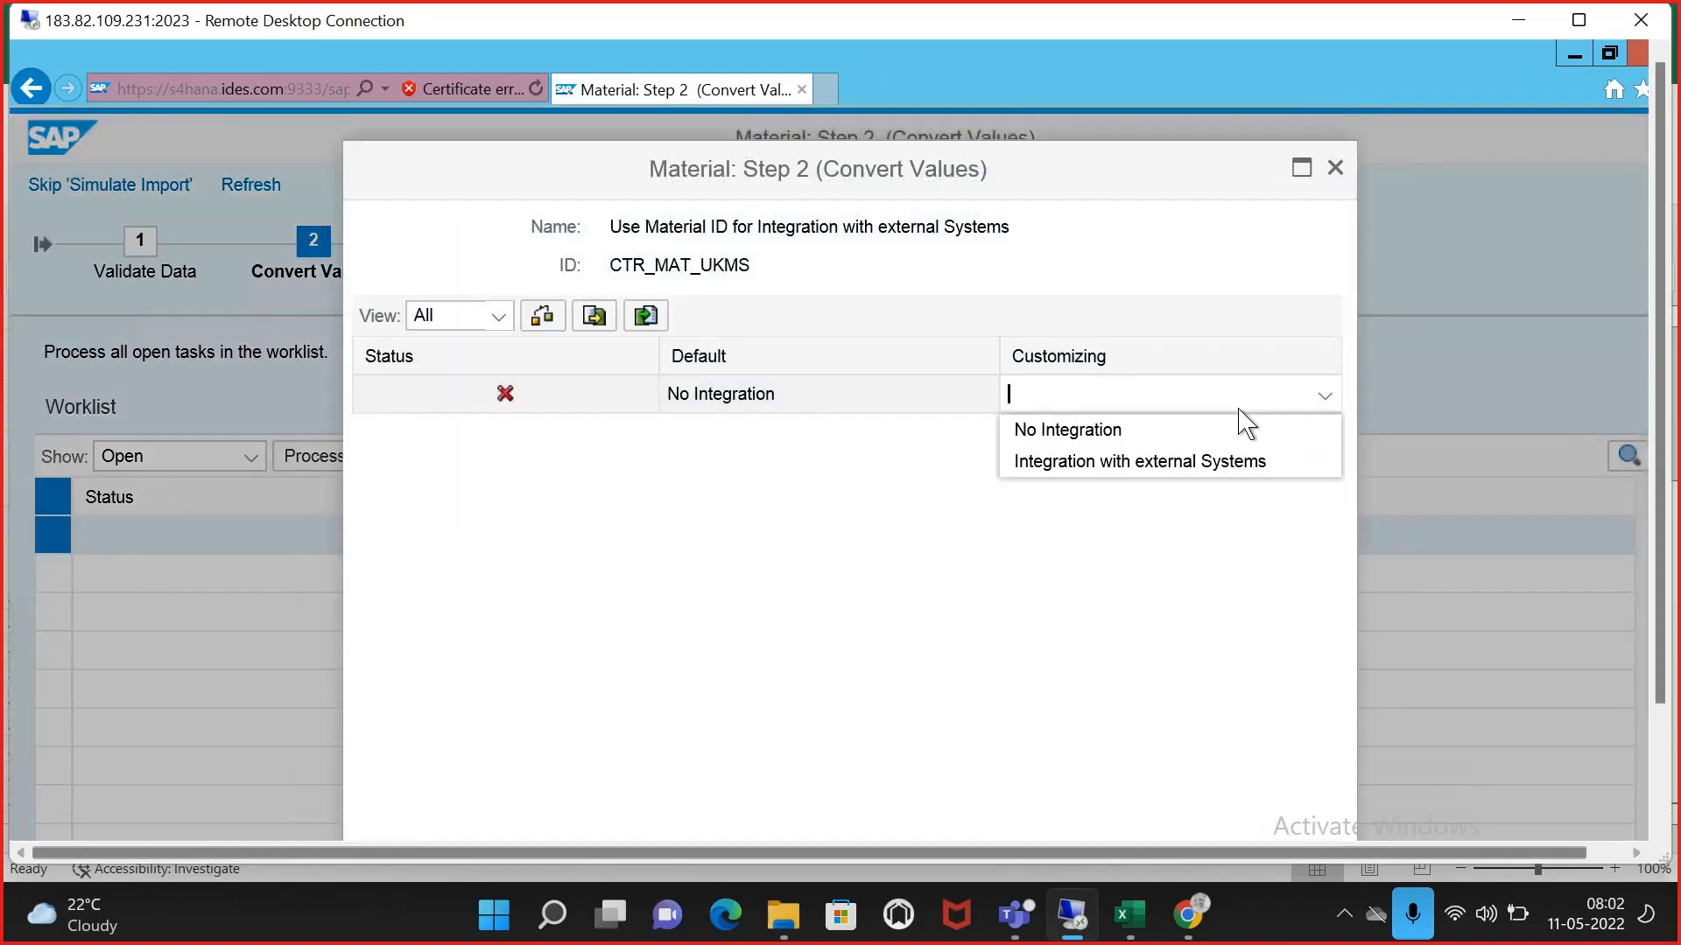
pyautogui.click(1172, 442)
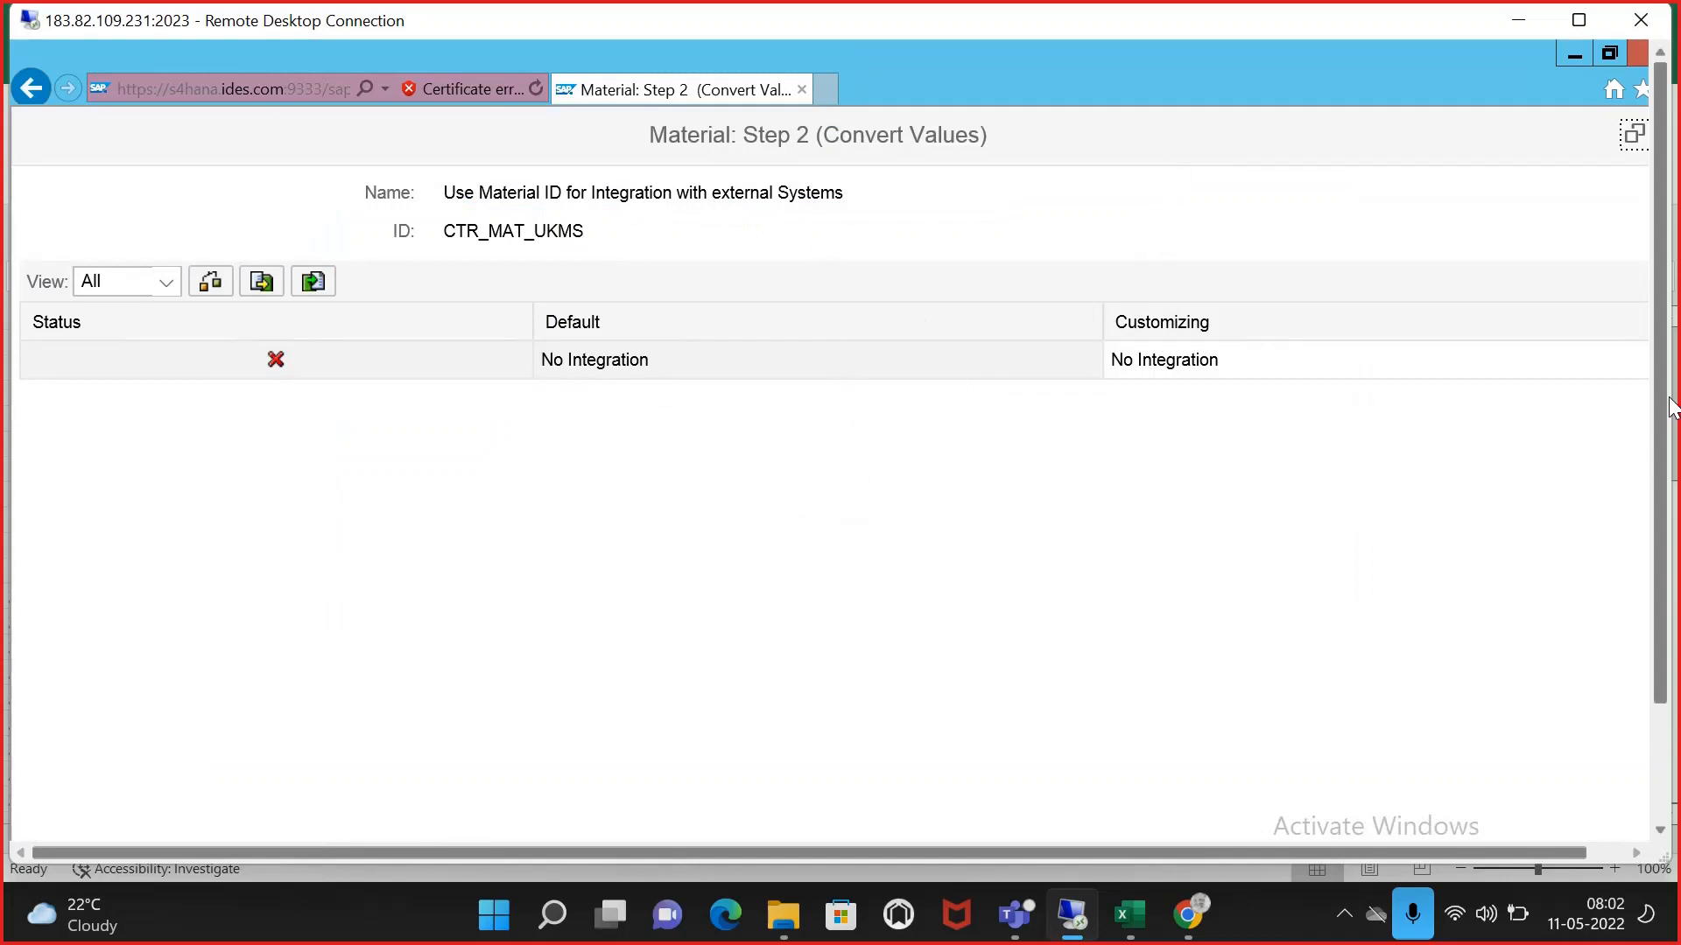
pyautogui.click(1578, 19)
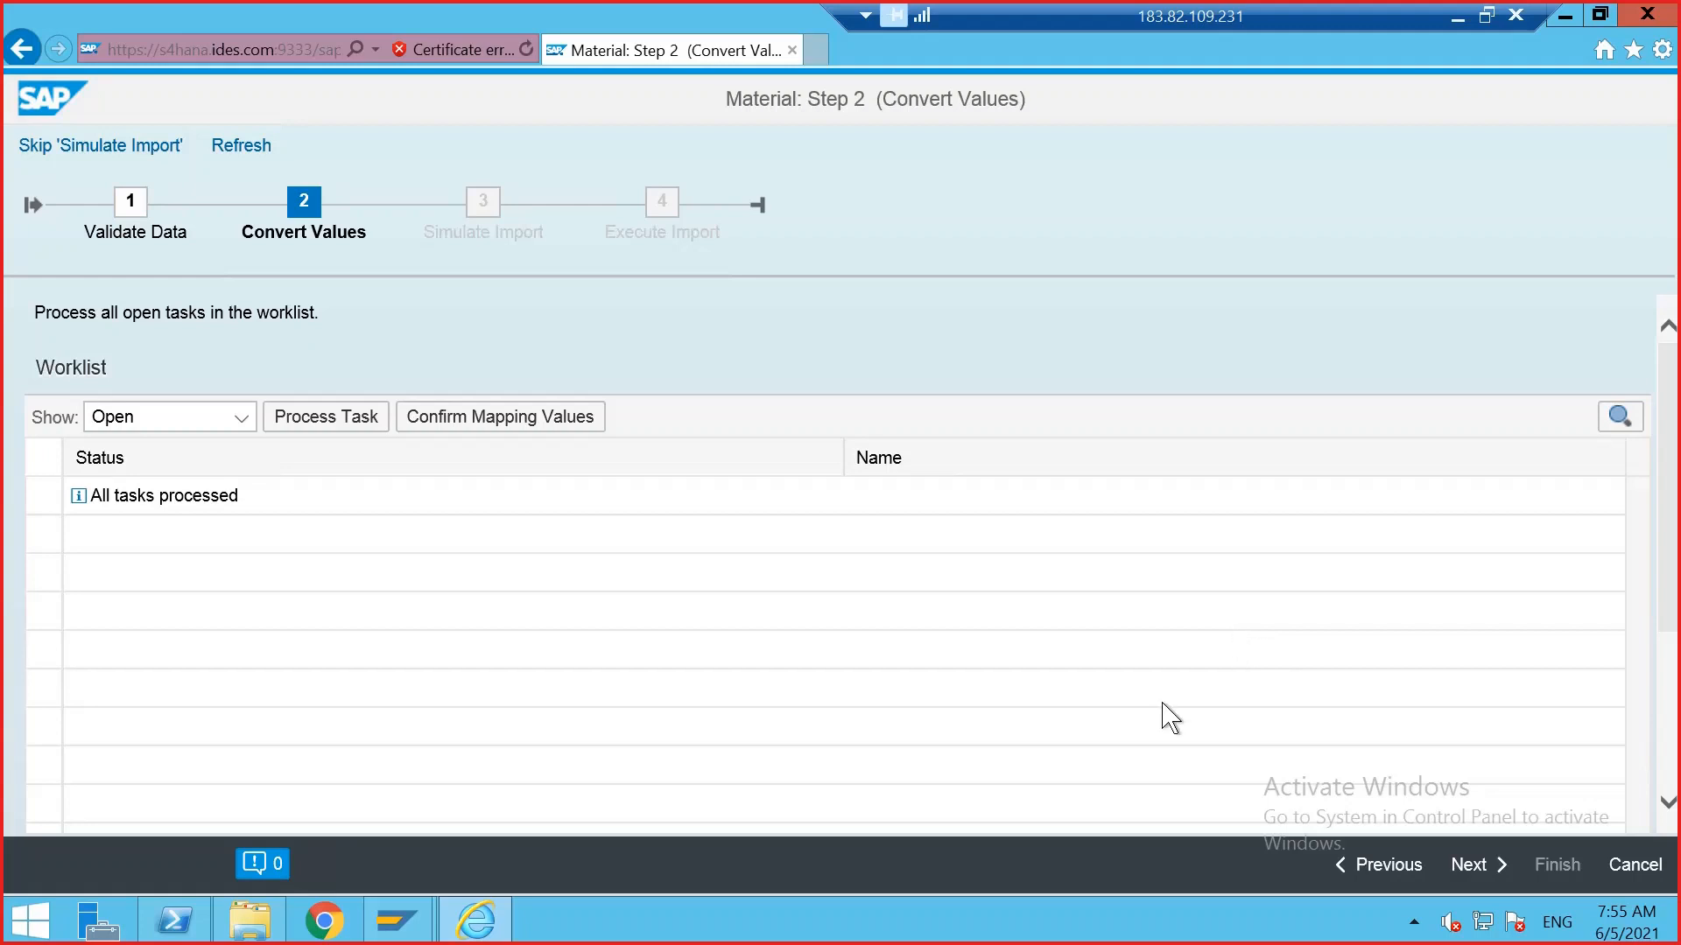
# - Proceed from Convert Values to Simulate Import, run the data simulation and close its progress dialog
pyautogui.scroll(-3, 1677, 407)
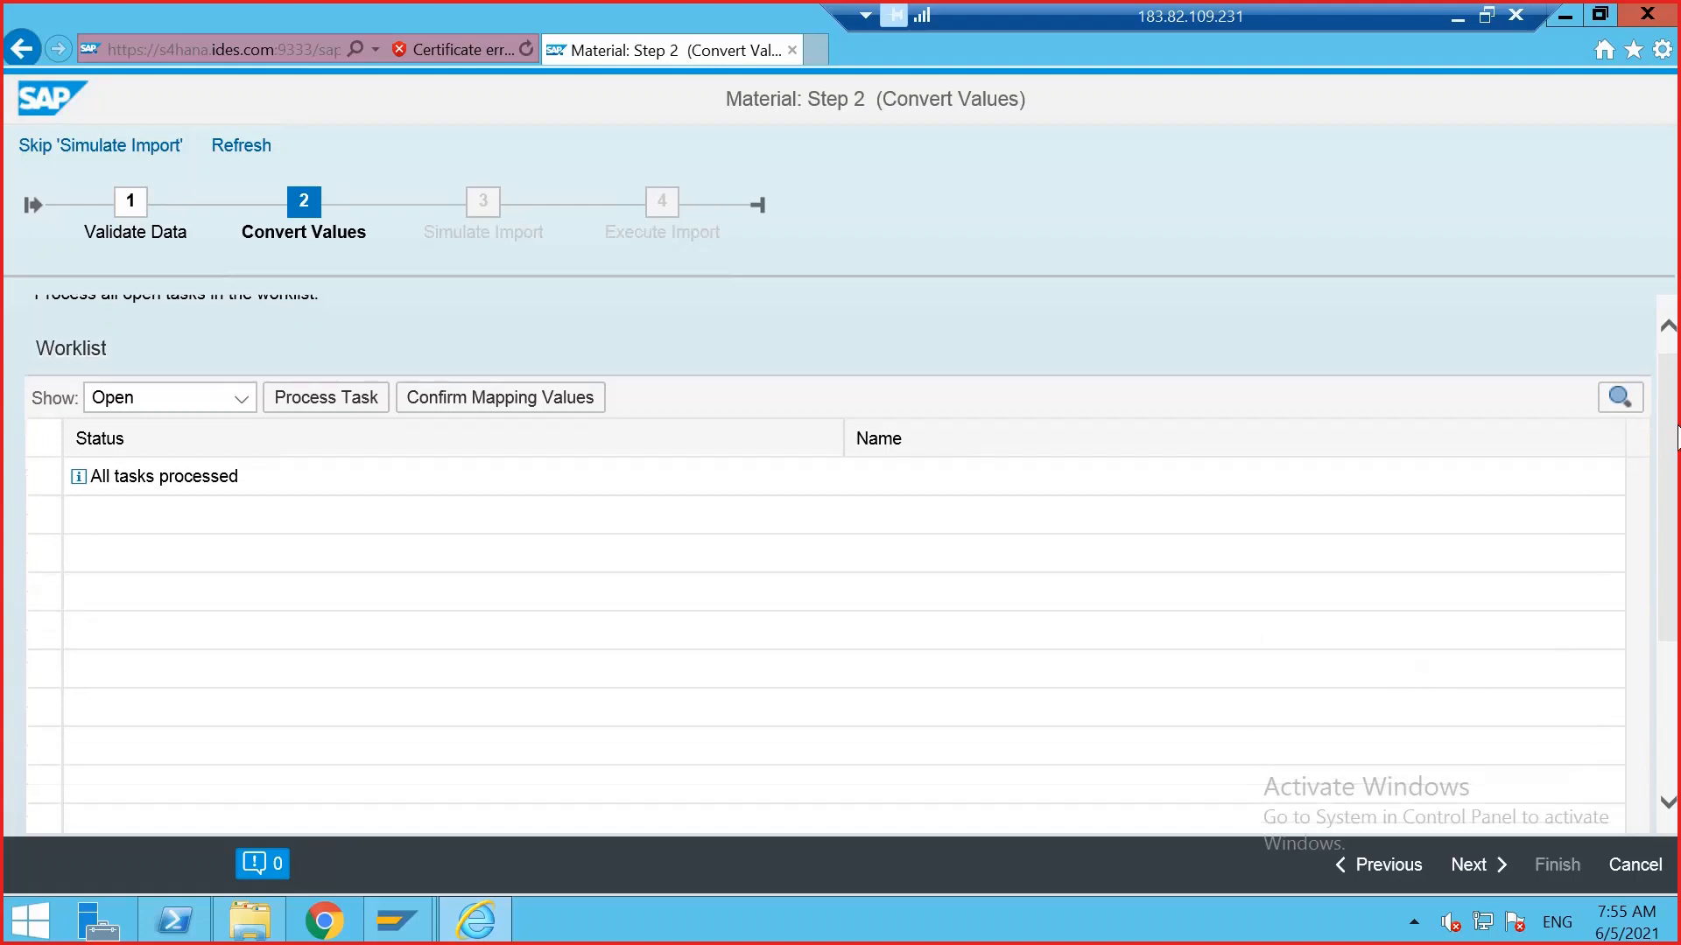
pyautogui.scroll(3, 1678, 396)
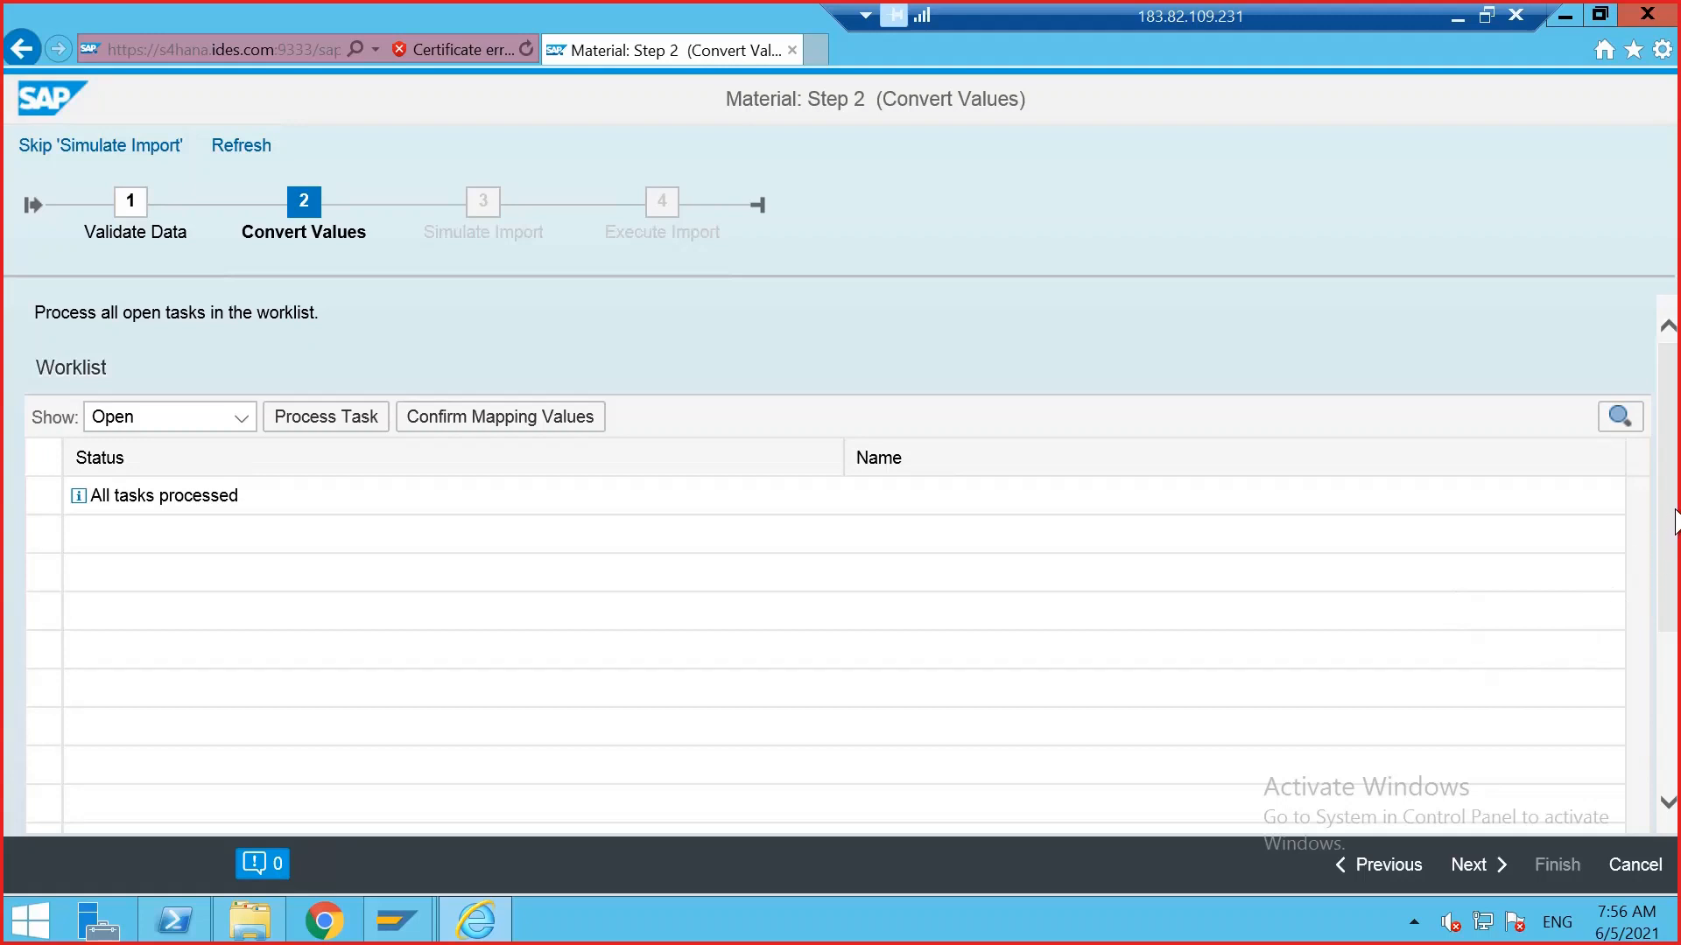
pyautogui.moveTo(1674, 526); pyautogui.dragTo(1676, 643)
pyautogui.click(1486, 866)
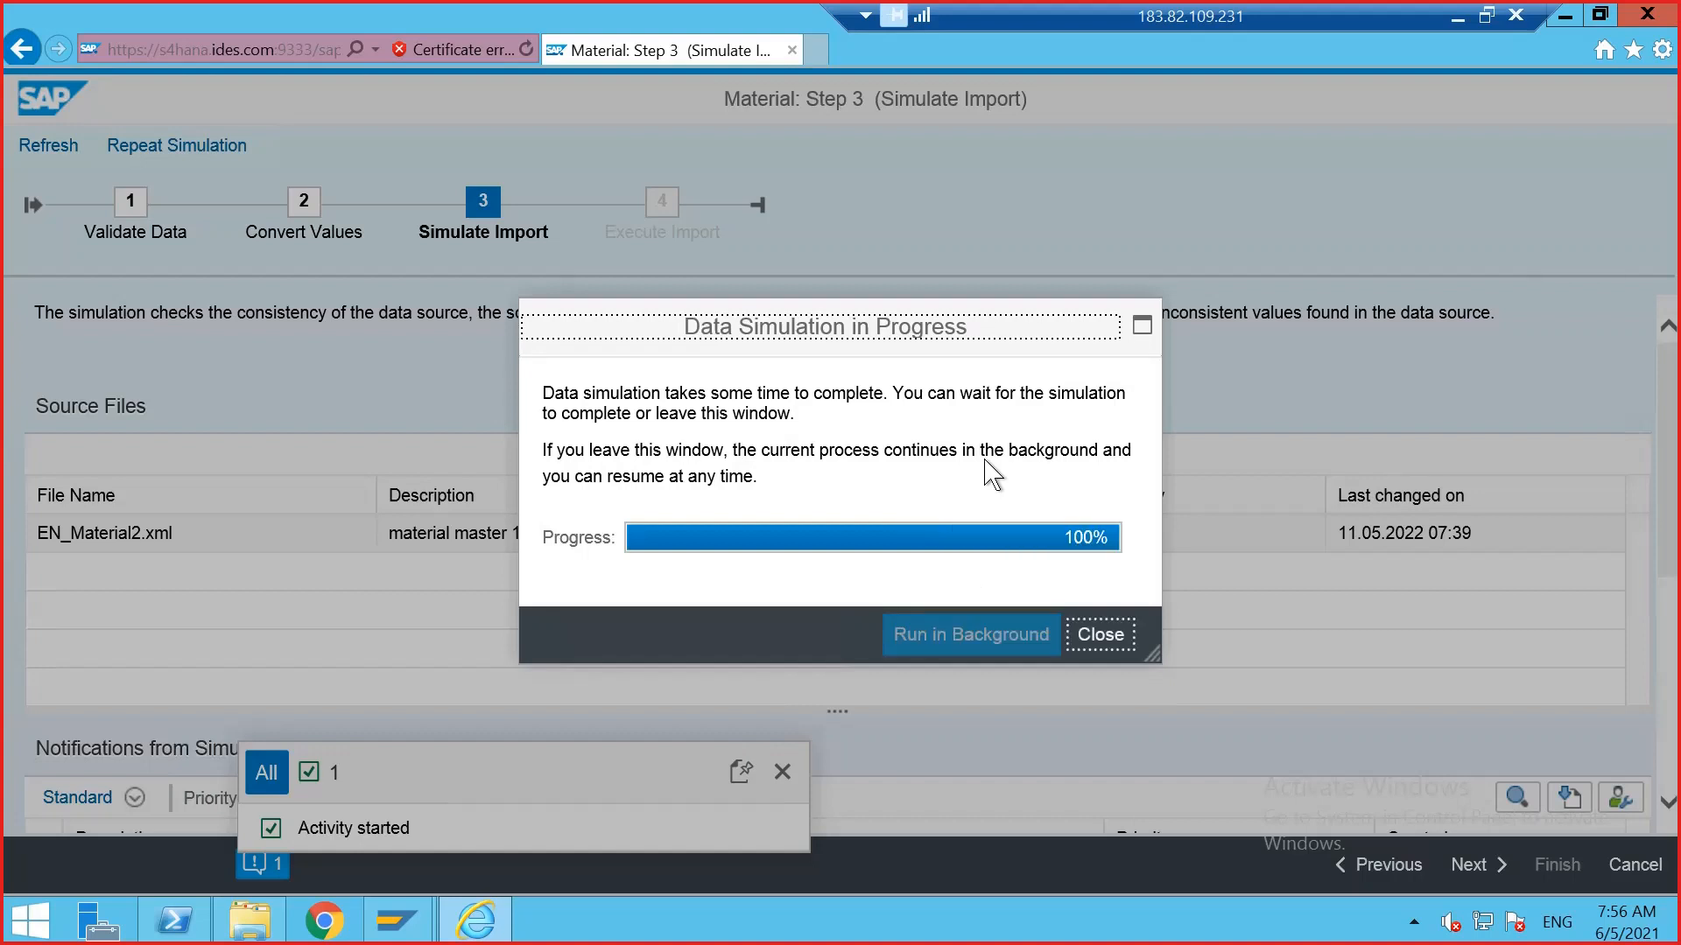
pyautogui.click(1096, 637)
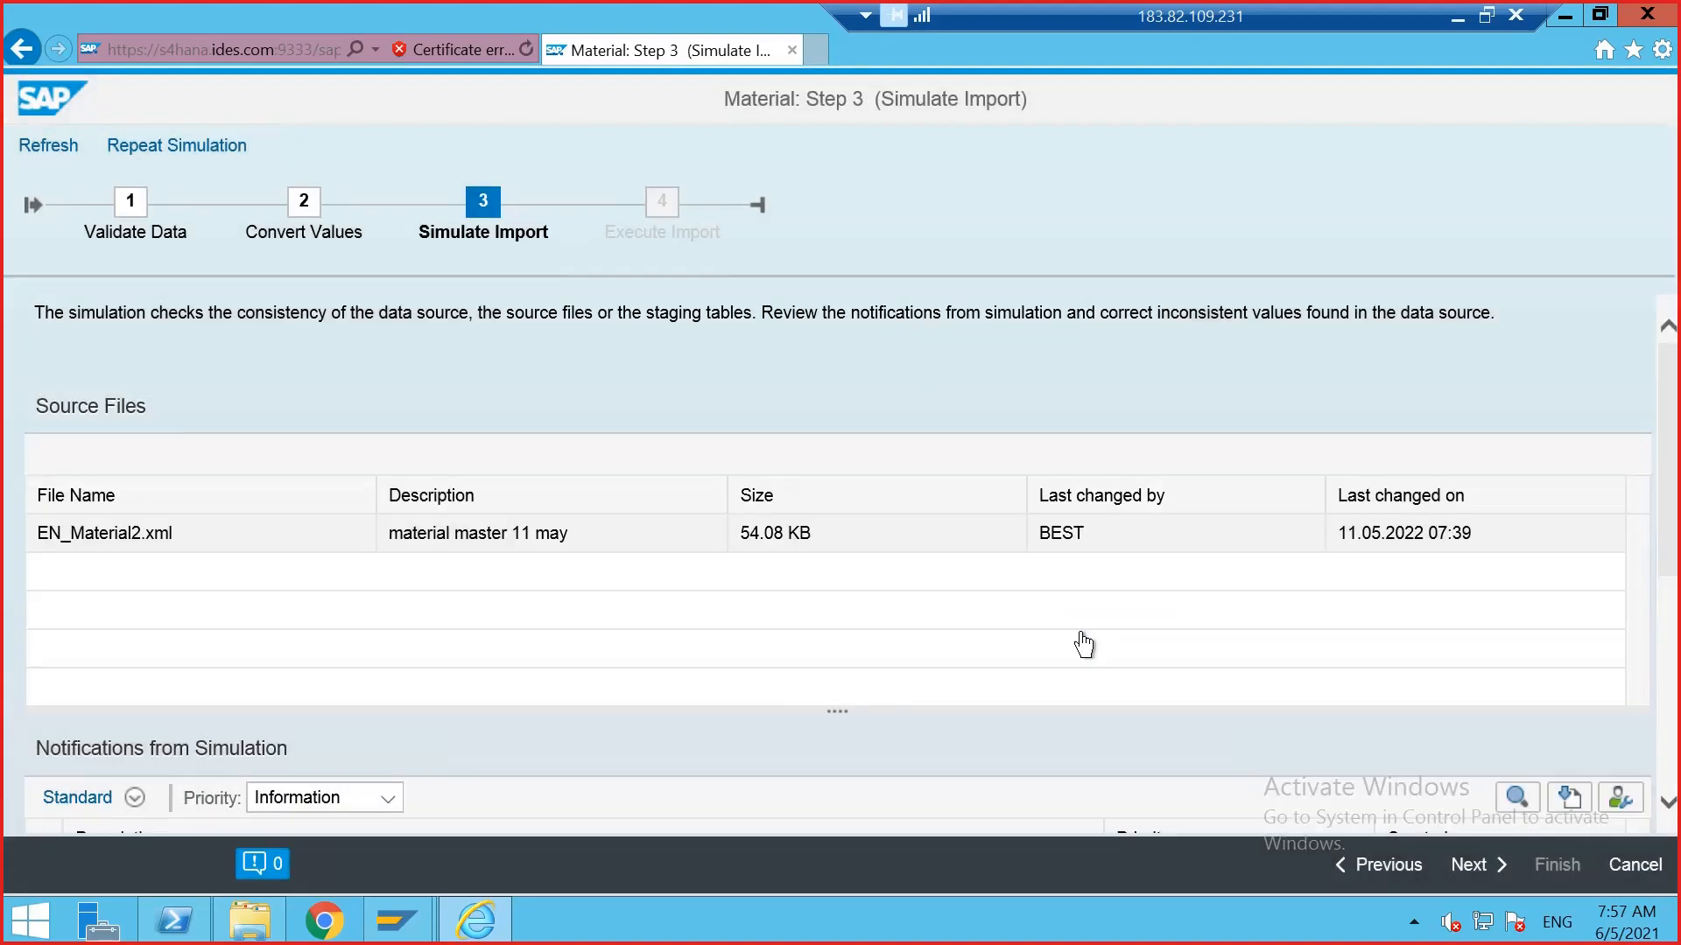
# - Review the notifications from simulation, filtering them by Error priority and by All priorities
pyautogui.scroll(-4, 1083, 646)
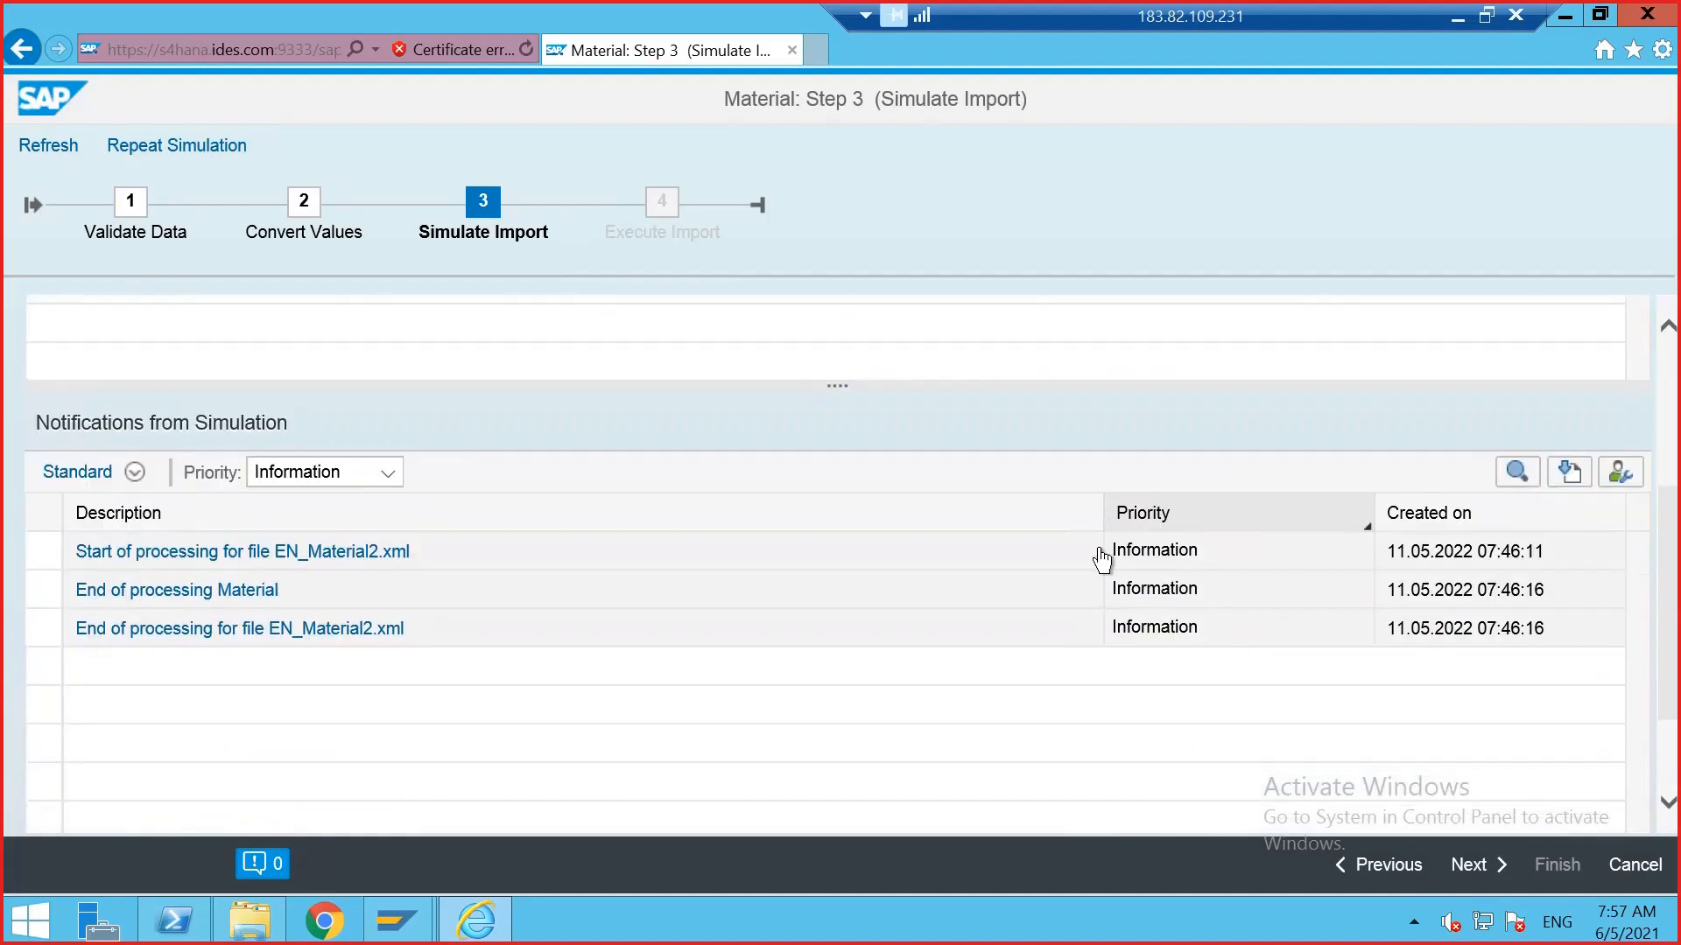
pyautogui.click(364, 477)
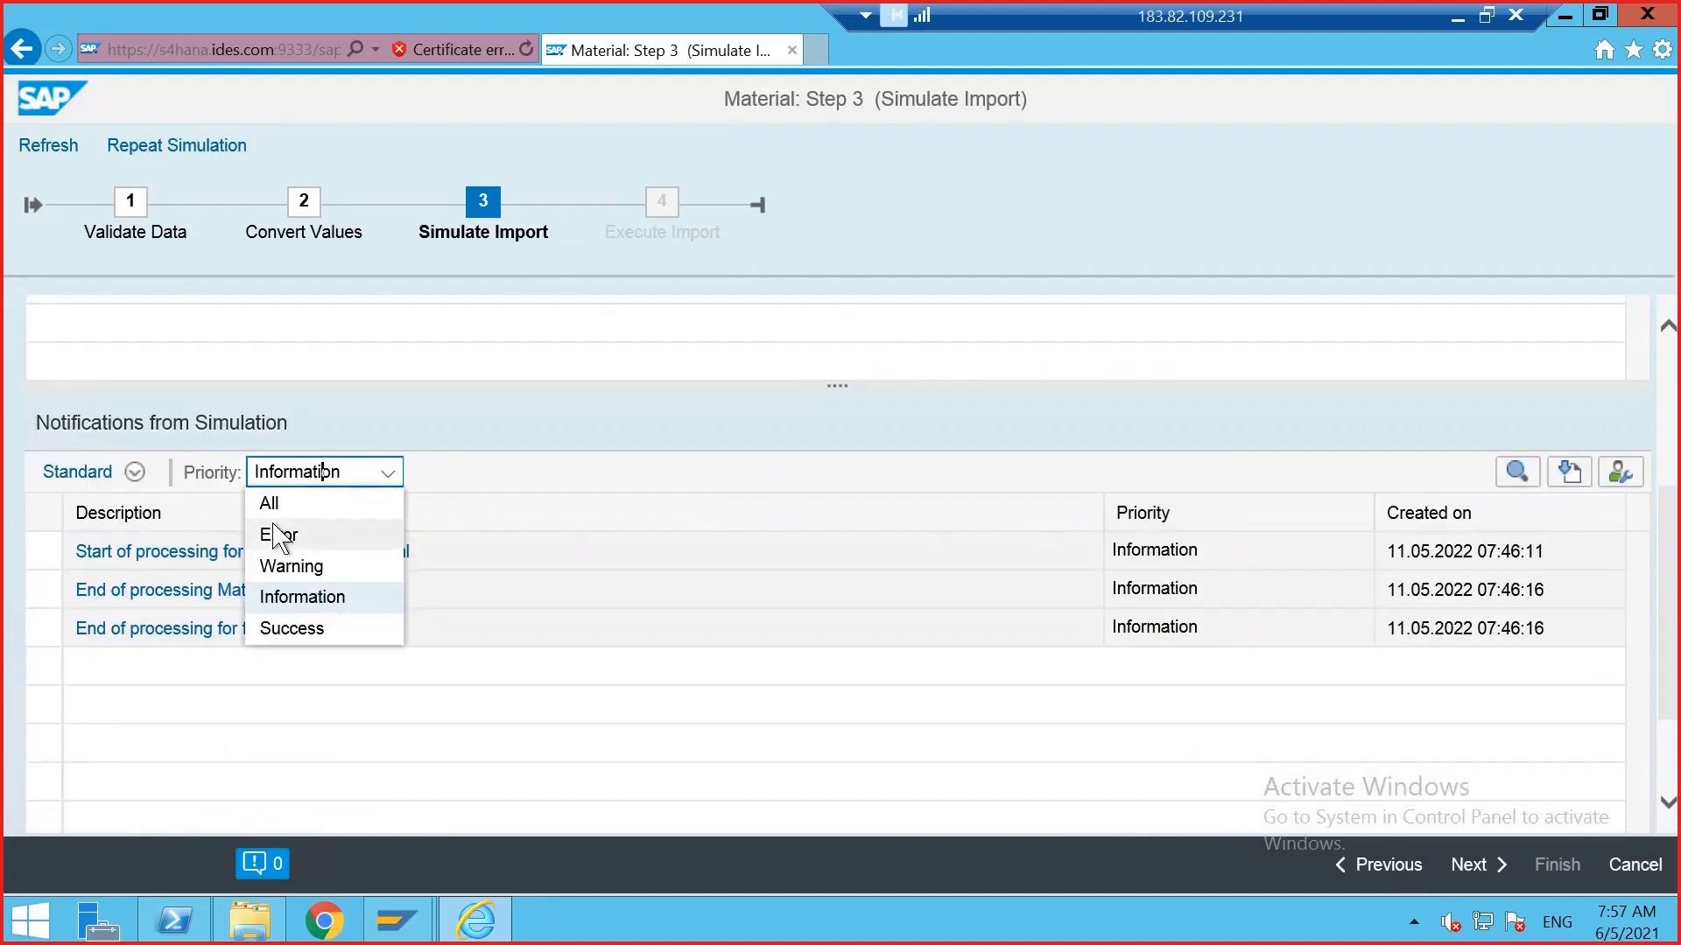
pyautogui.click(302, 530)
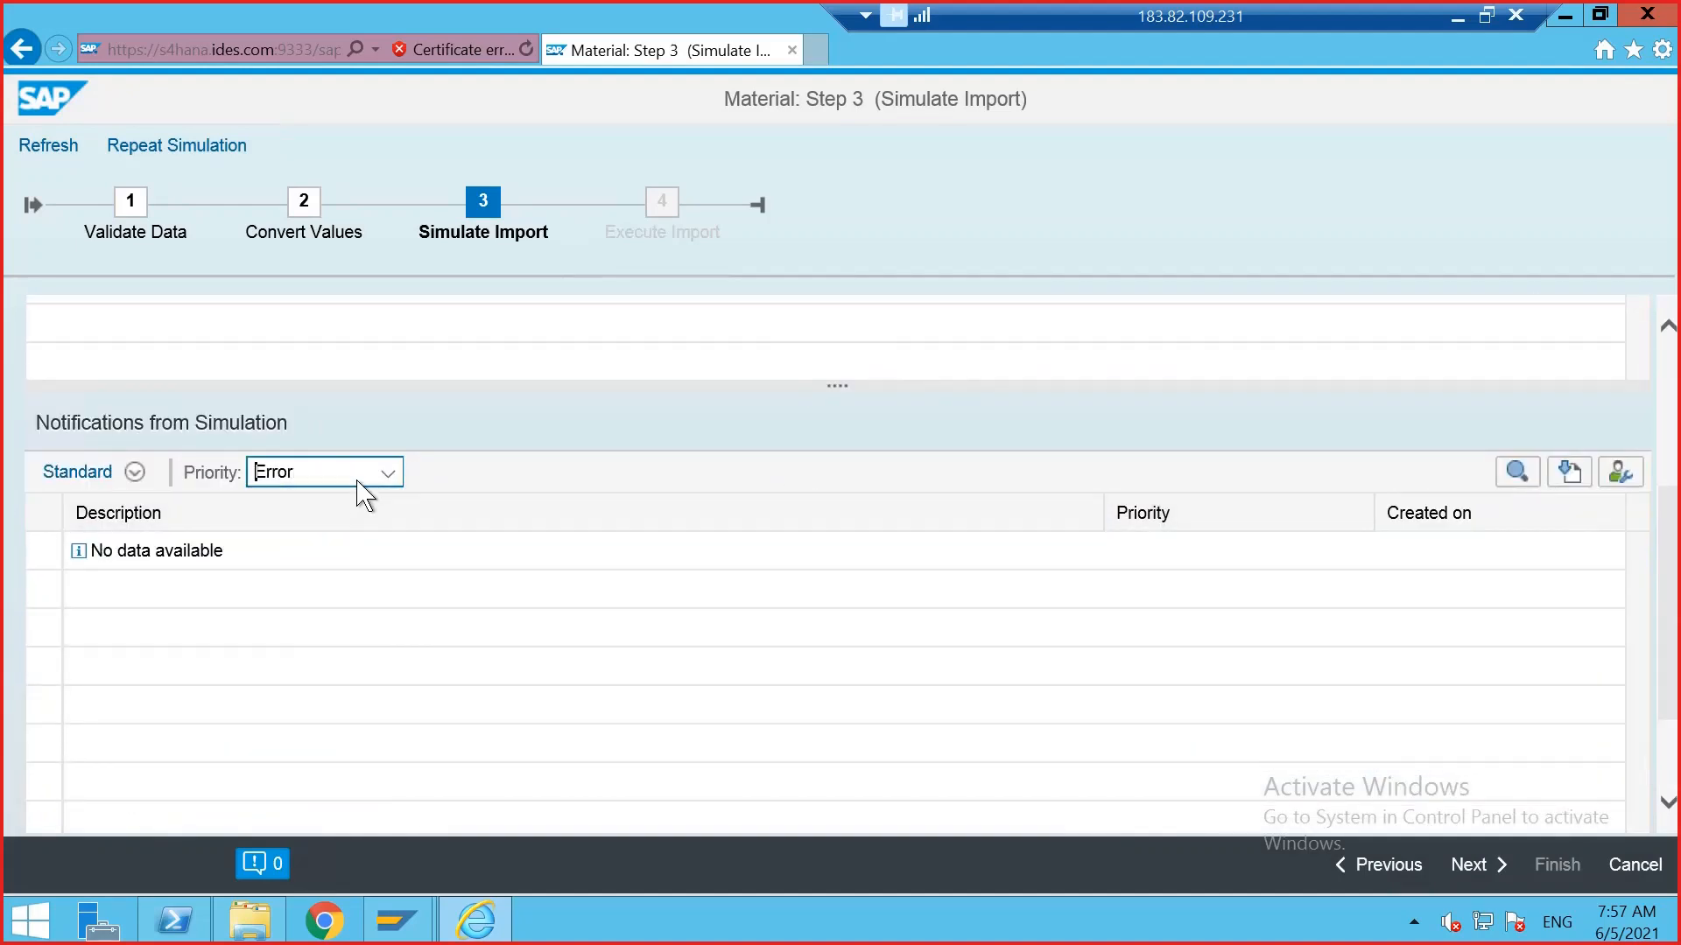
pyautogui.click(369, 477)
pyautogui.click(302, 508)
pyautogui.click(382, 479)
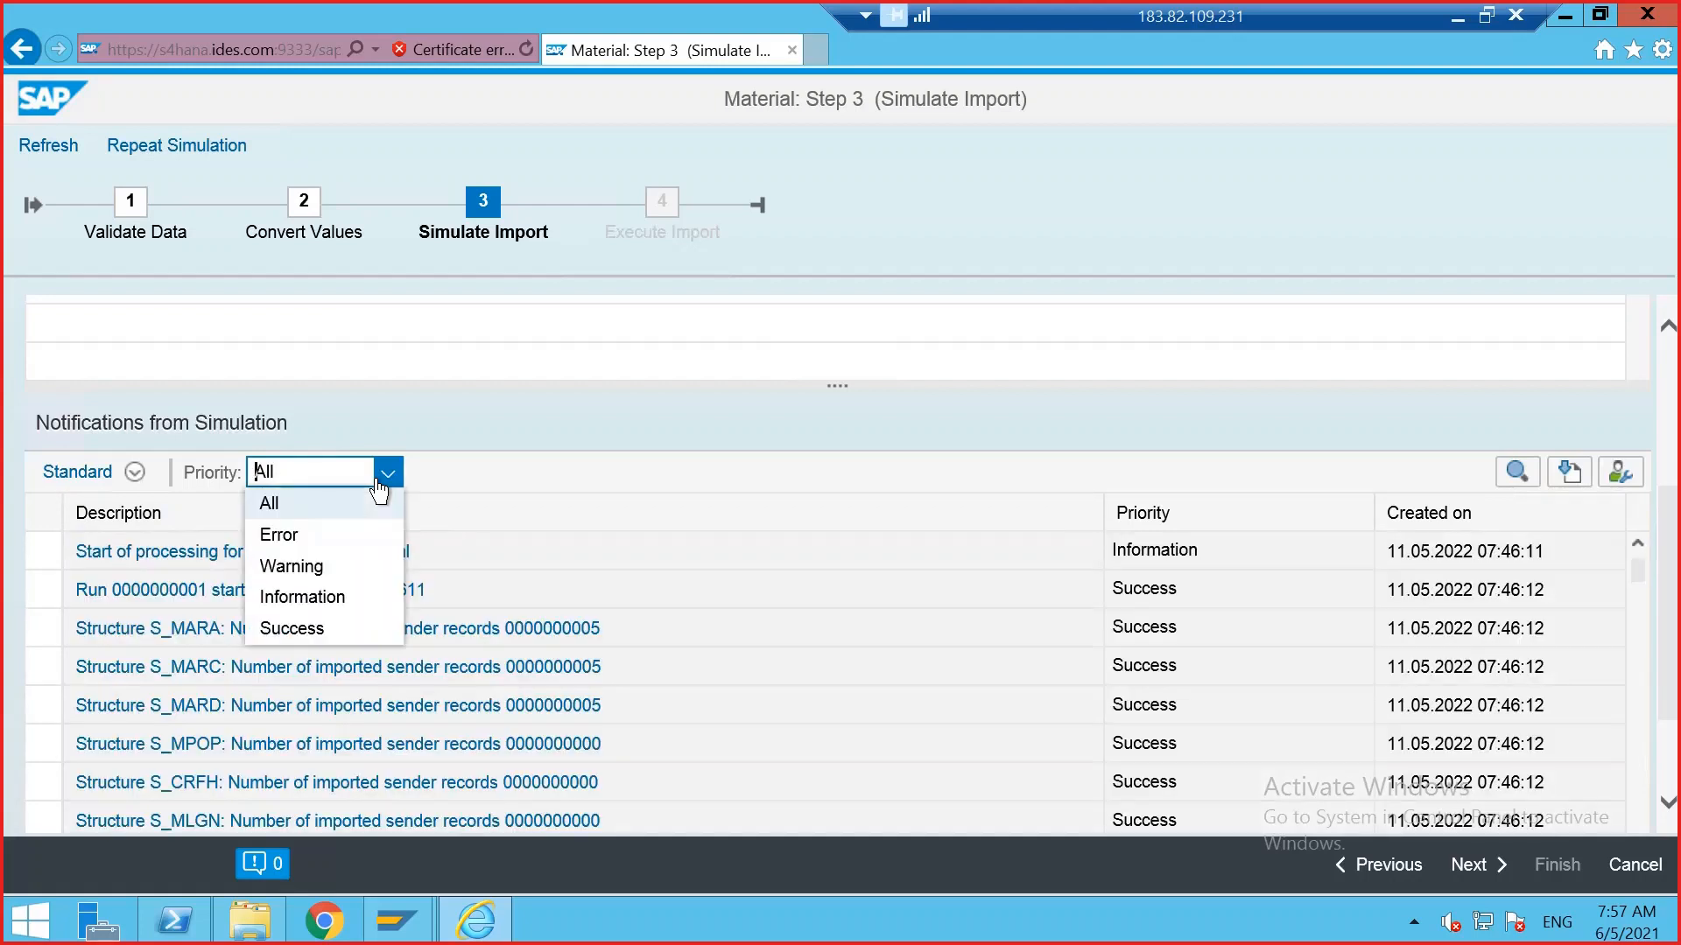
pyautogui.click(518, 418)
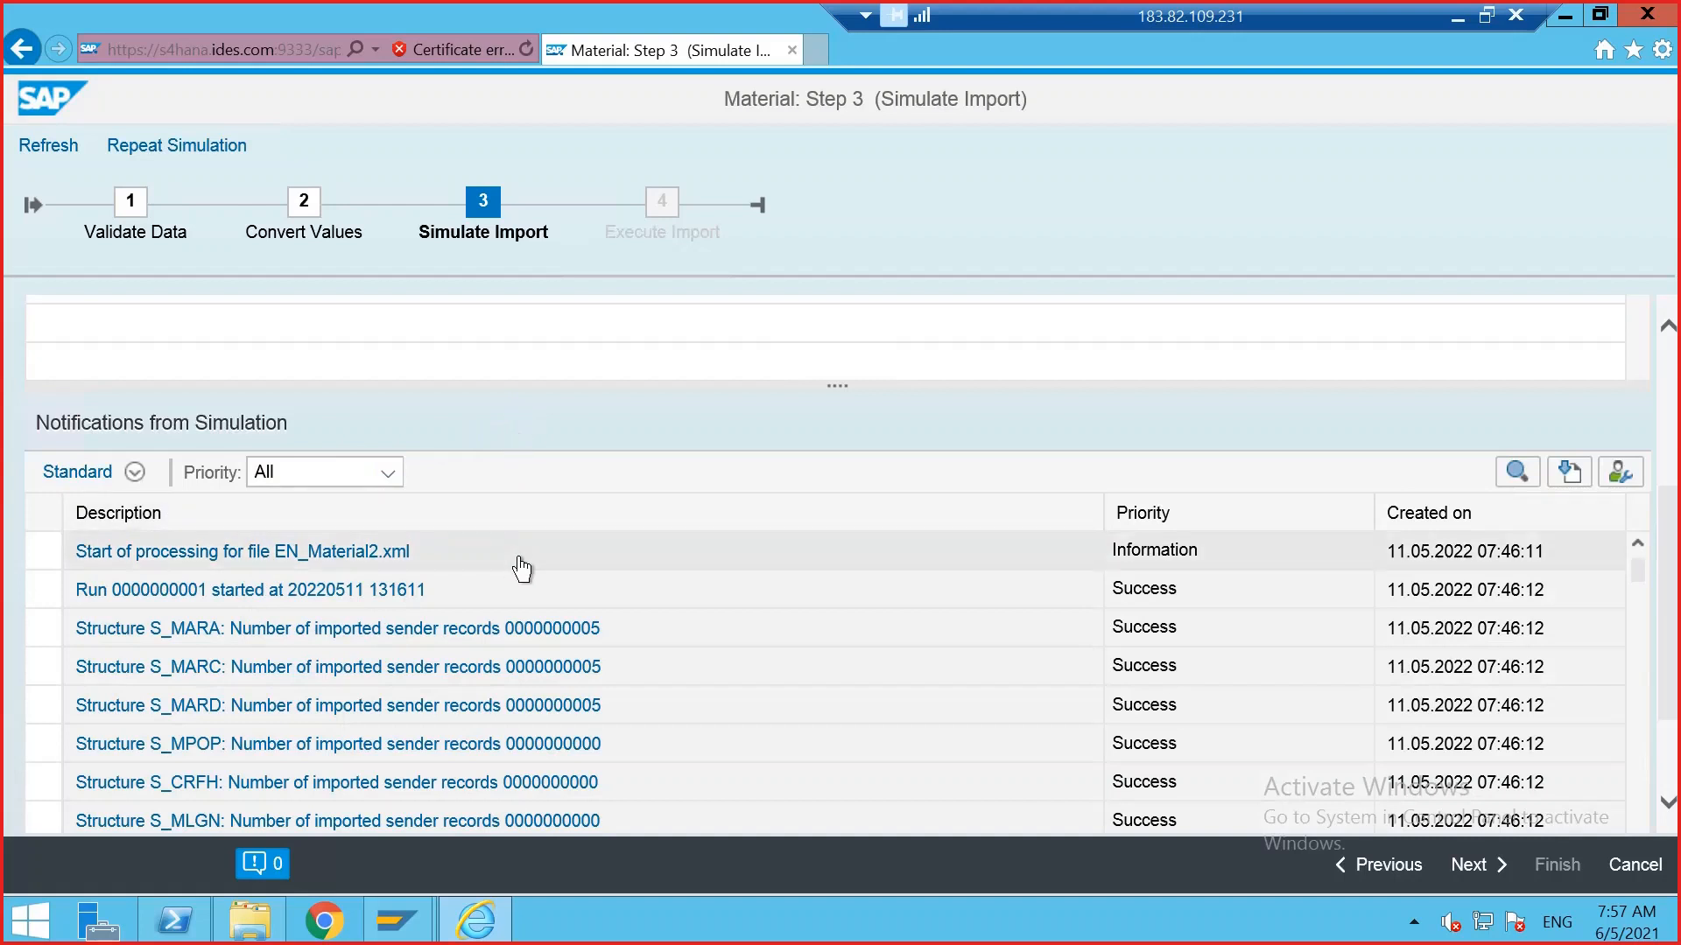
# - Check the remaining simulation notifications, execute the import, close its progress dialog and finish the Material data transfer
pyautogui.scroll(-1, 524, 582)
pyautogui.scroll(-3, 524, 583)
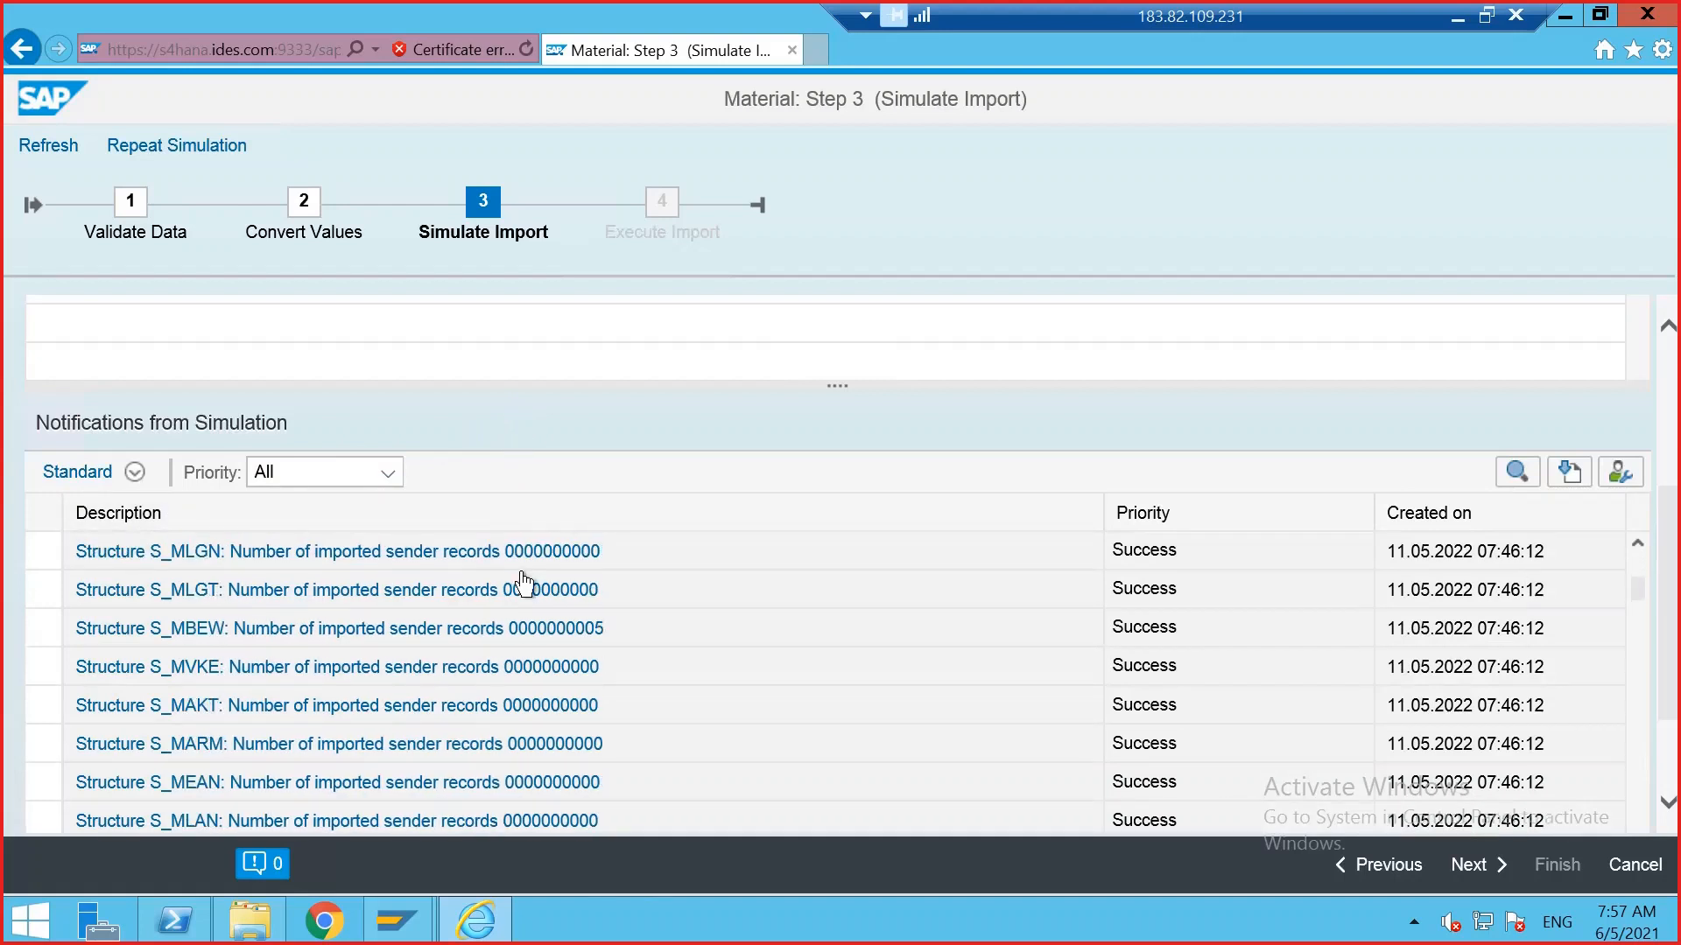
pyautogui.scroll(-2, 1137, 739)
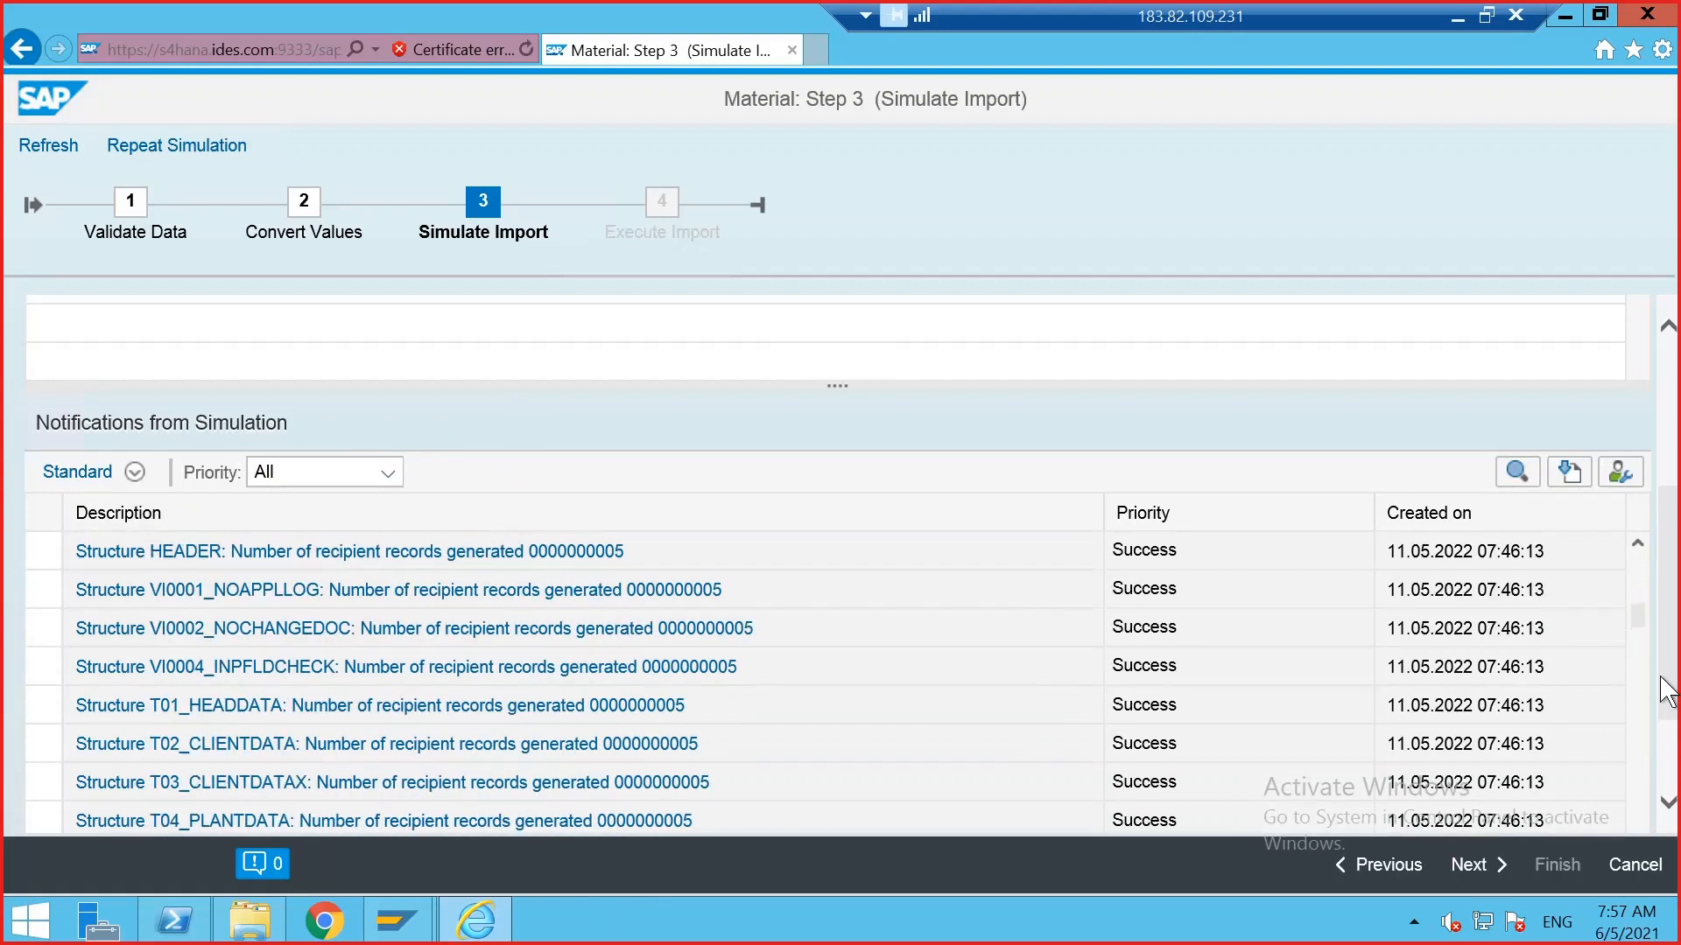
pyautogui.scroll(-2, 1666, 548)
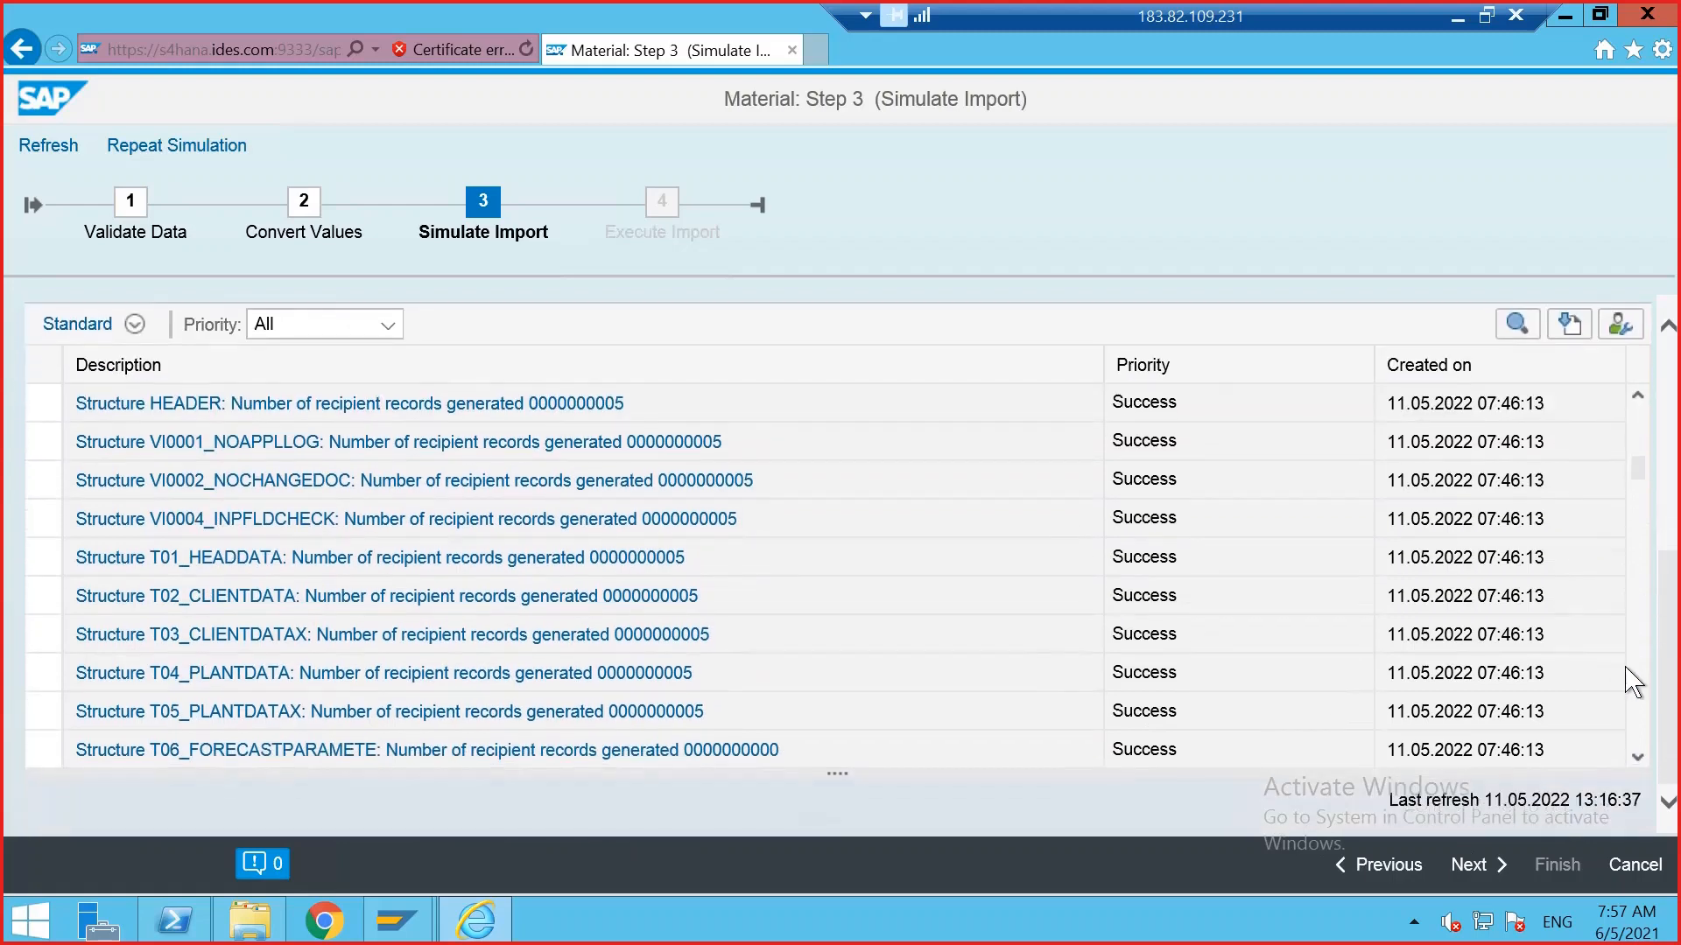
pyautogui.click(1493, 867)
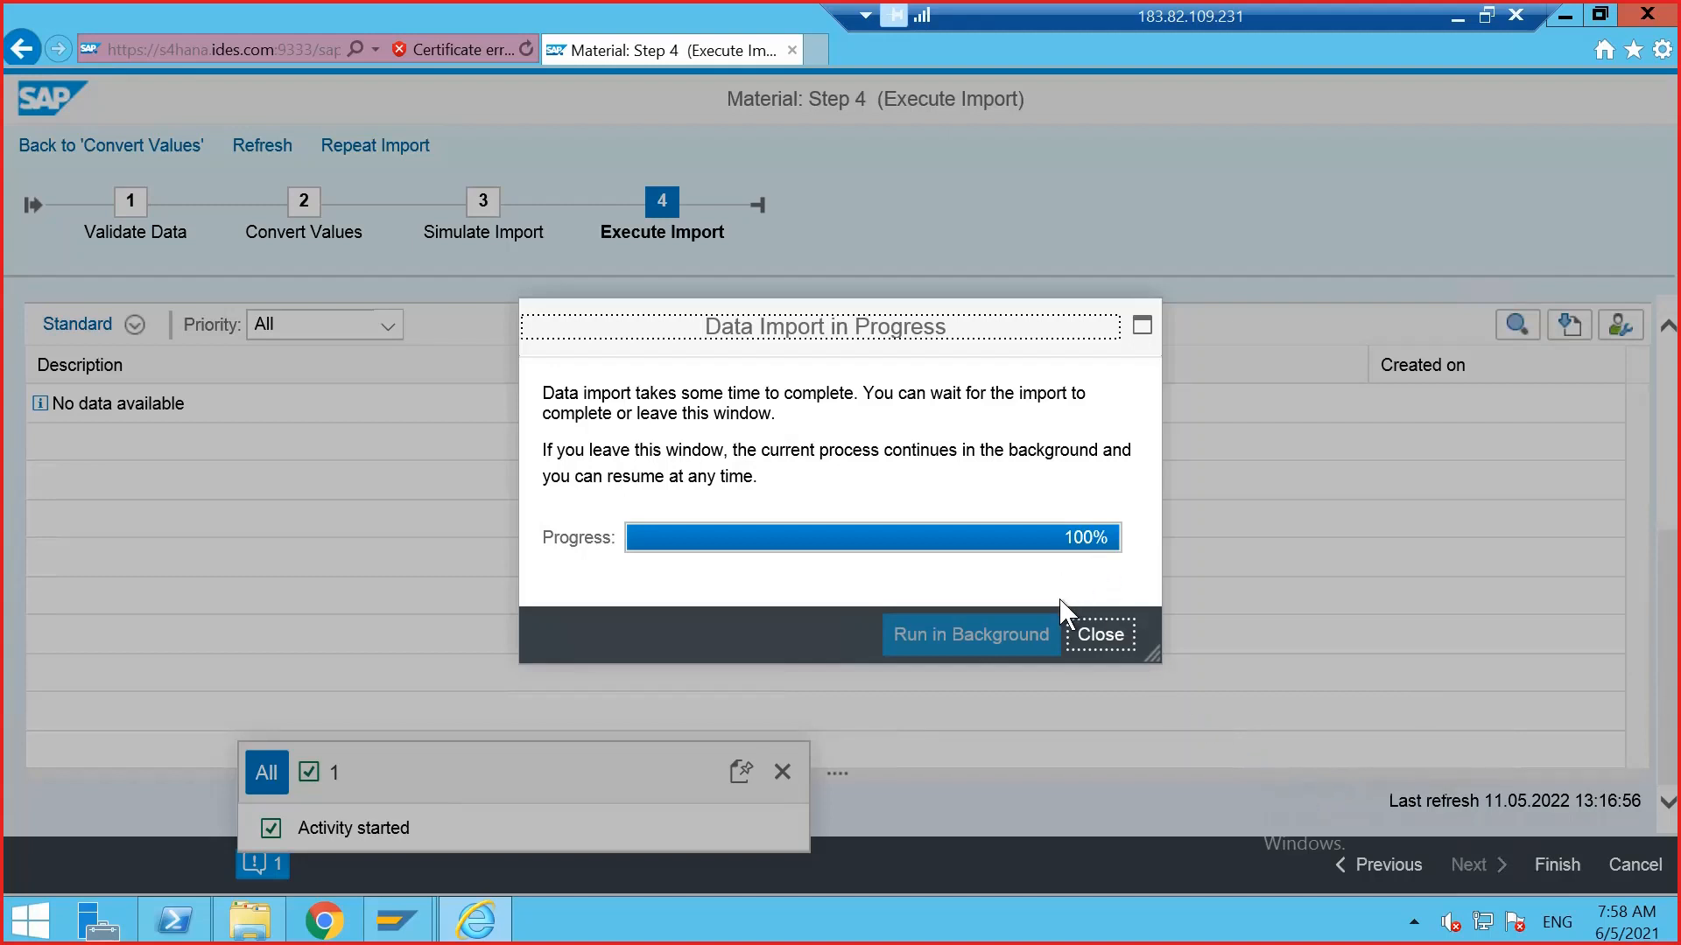
pyautogui.click(1101, 637)
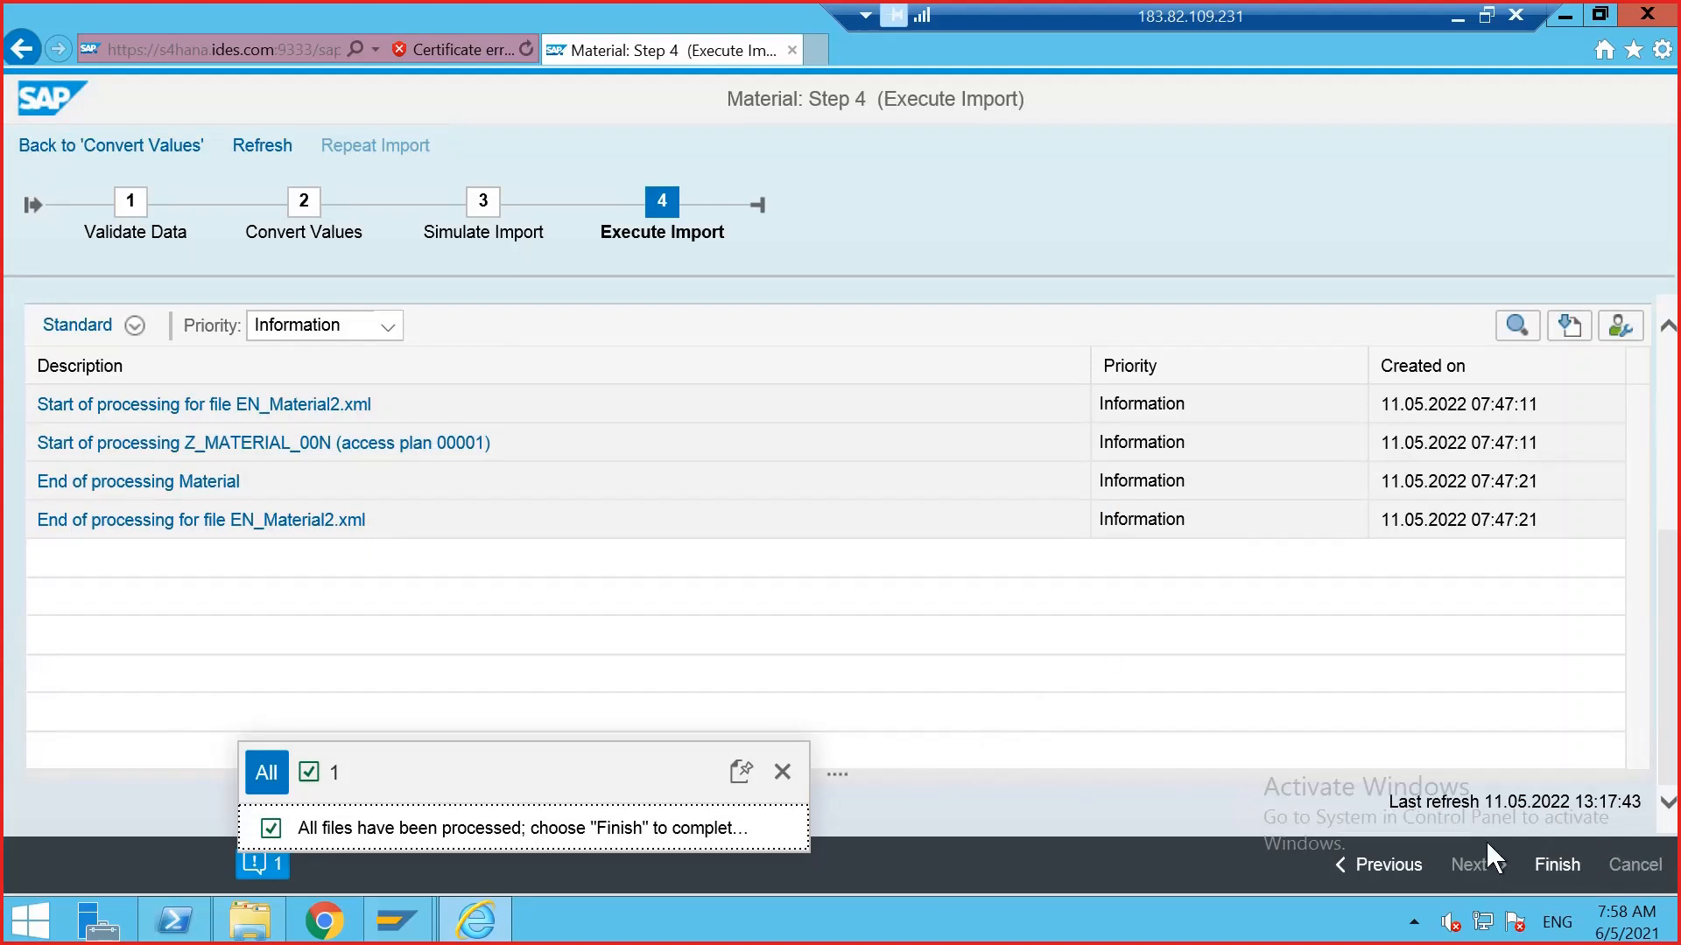
pyautogui.click(1554, 864)
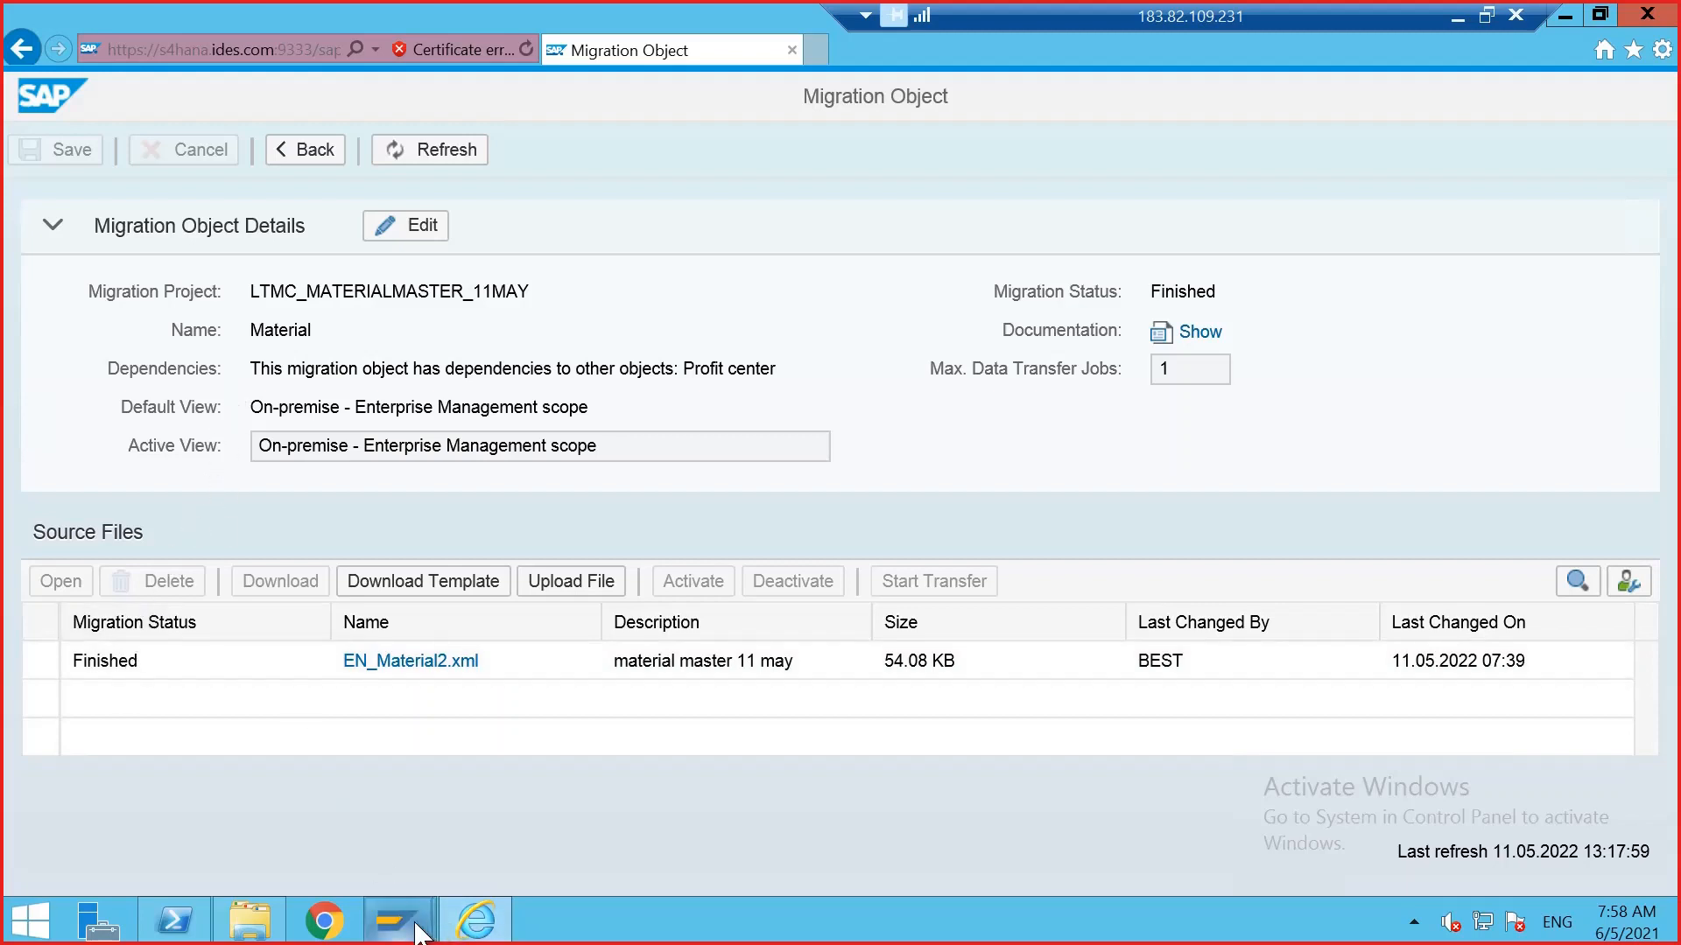
# - Switch to the SAP Easy Access session and start the Materials List transaction with /nmm60, leaving the Material selection blank
pyautogui.moveTo(395, 919)
pyautogui.click(526, 775)
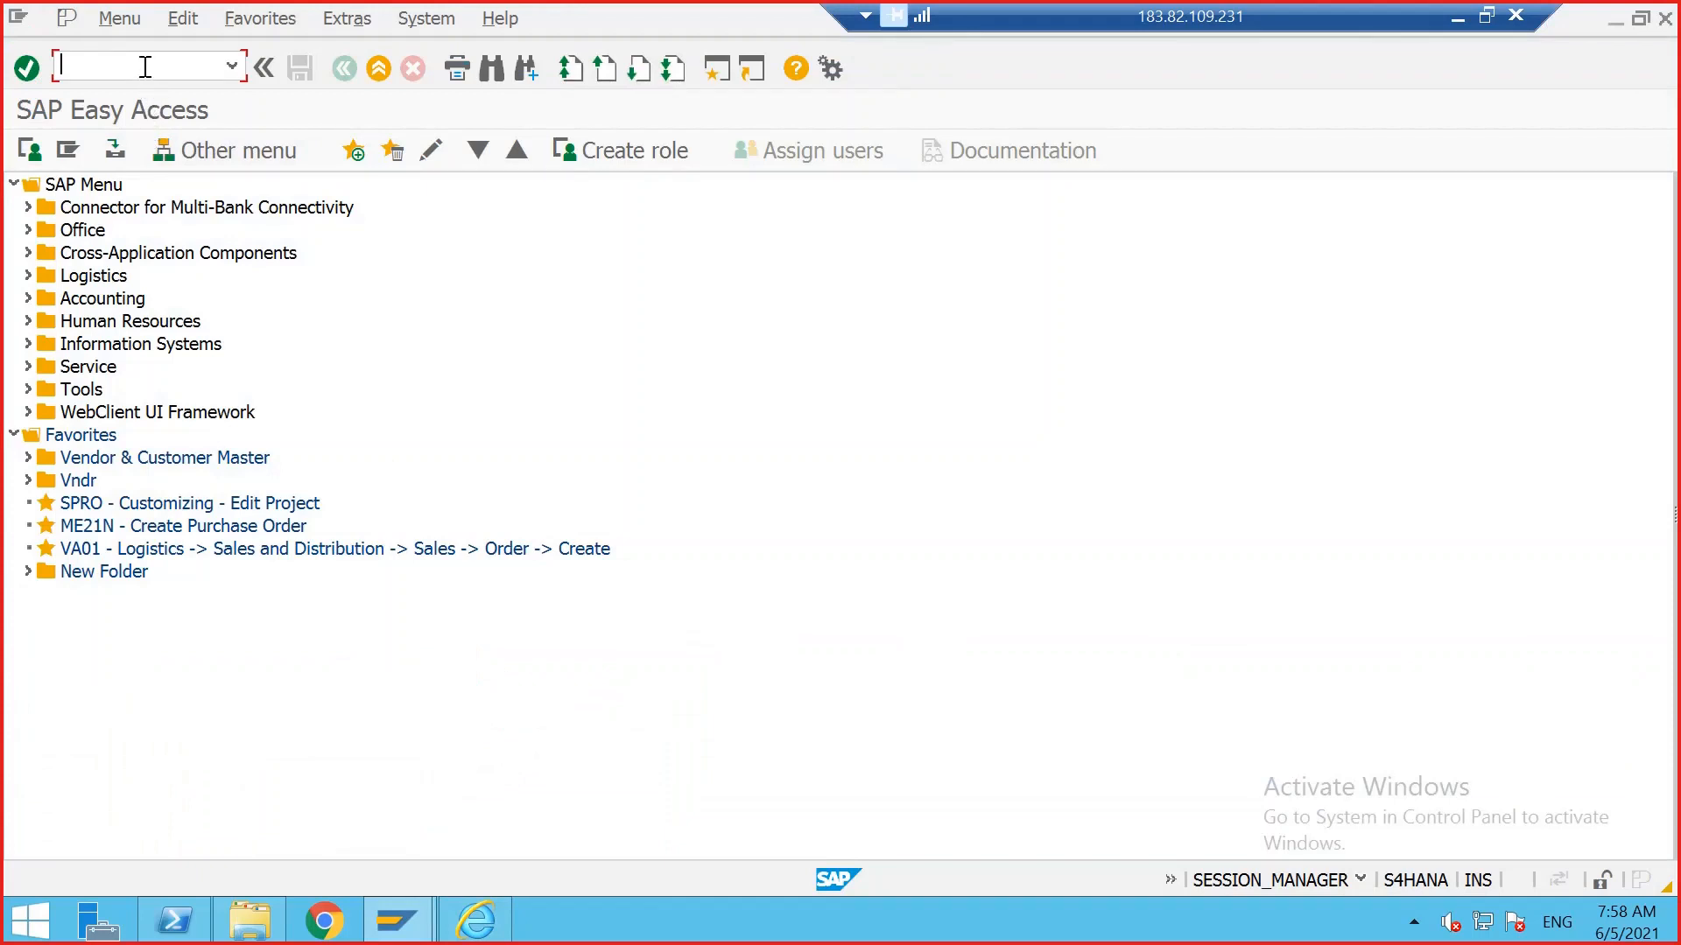
pyautogui.write('/nmm60')
pyautogui.press('Return')
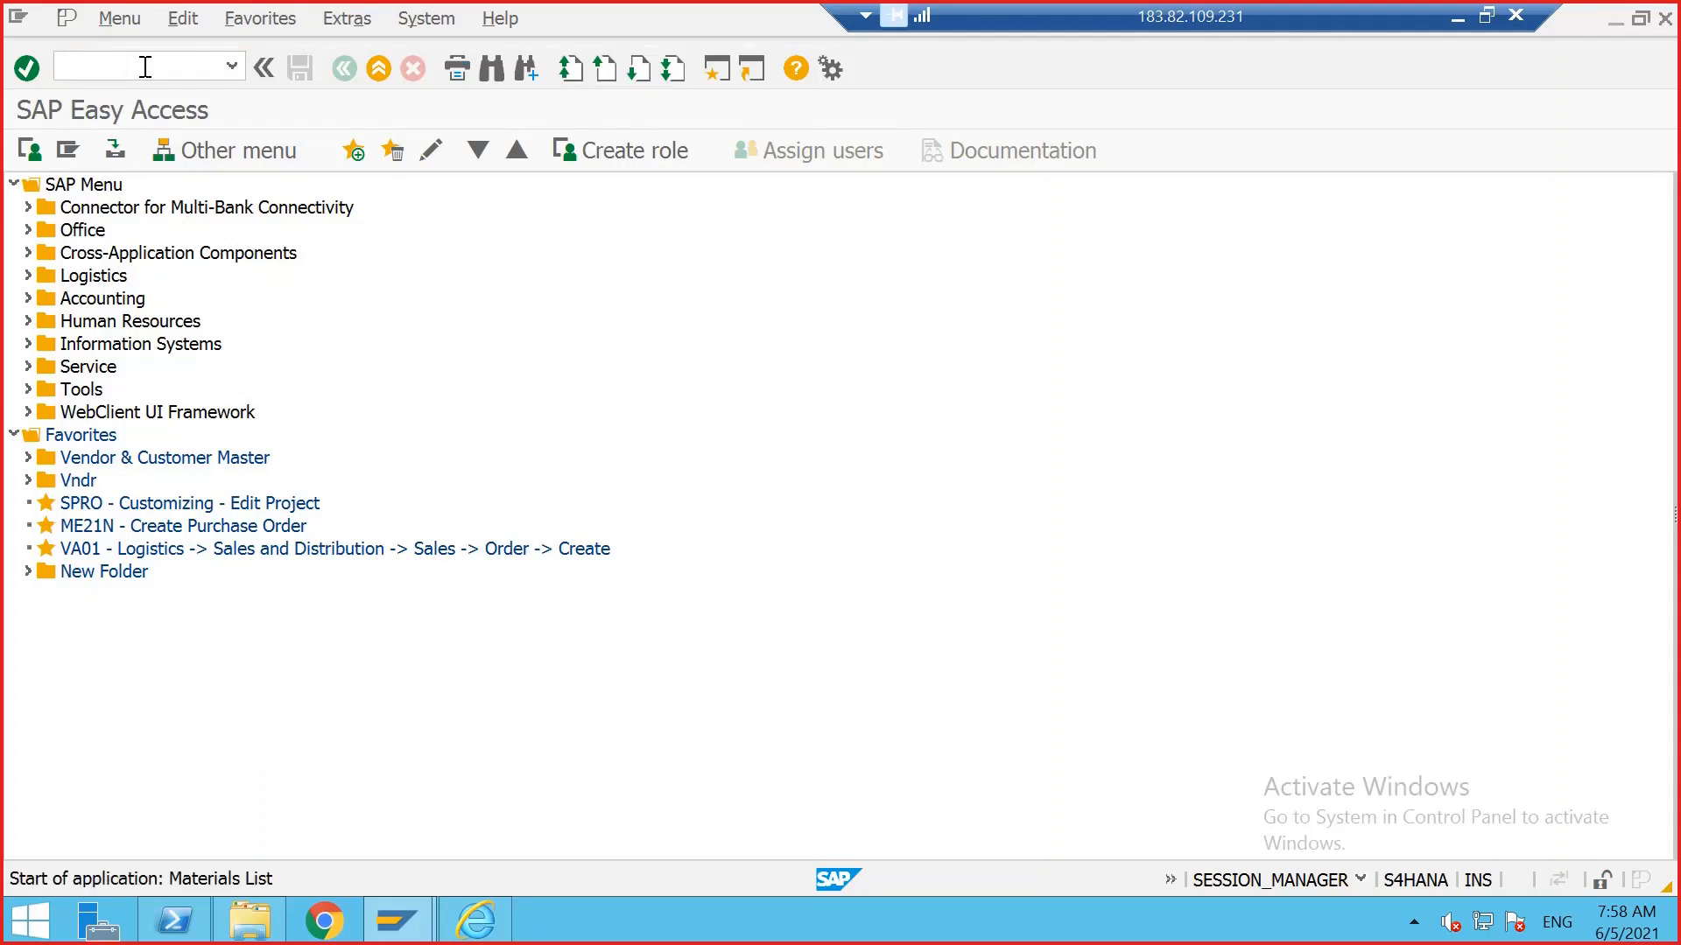
pyautogui.press('Delete')
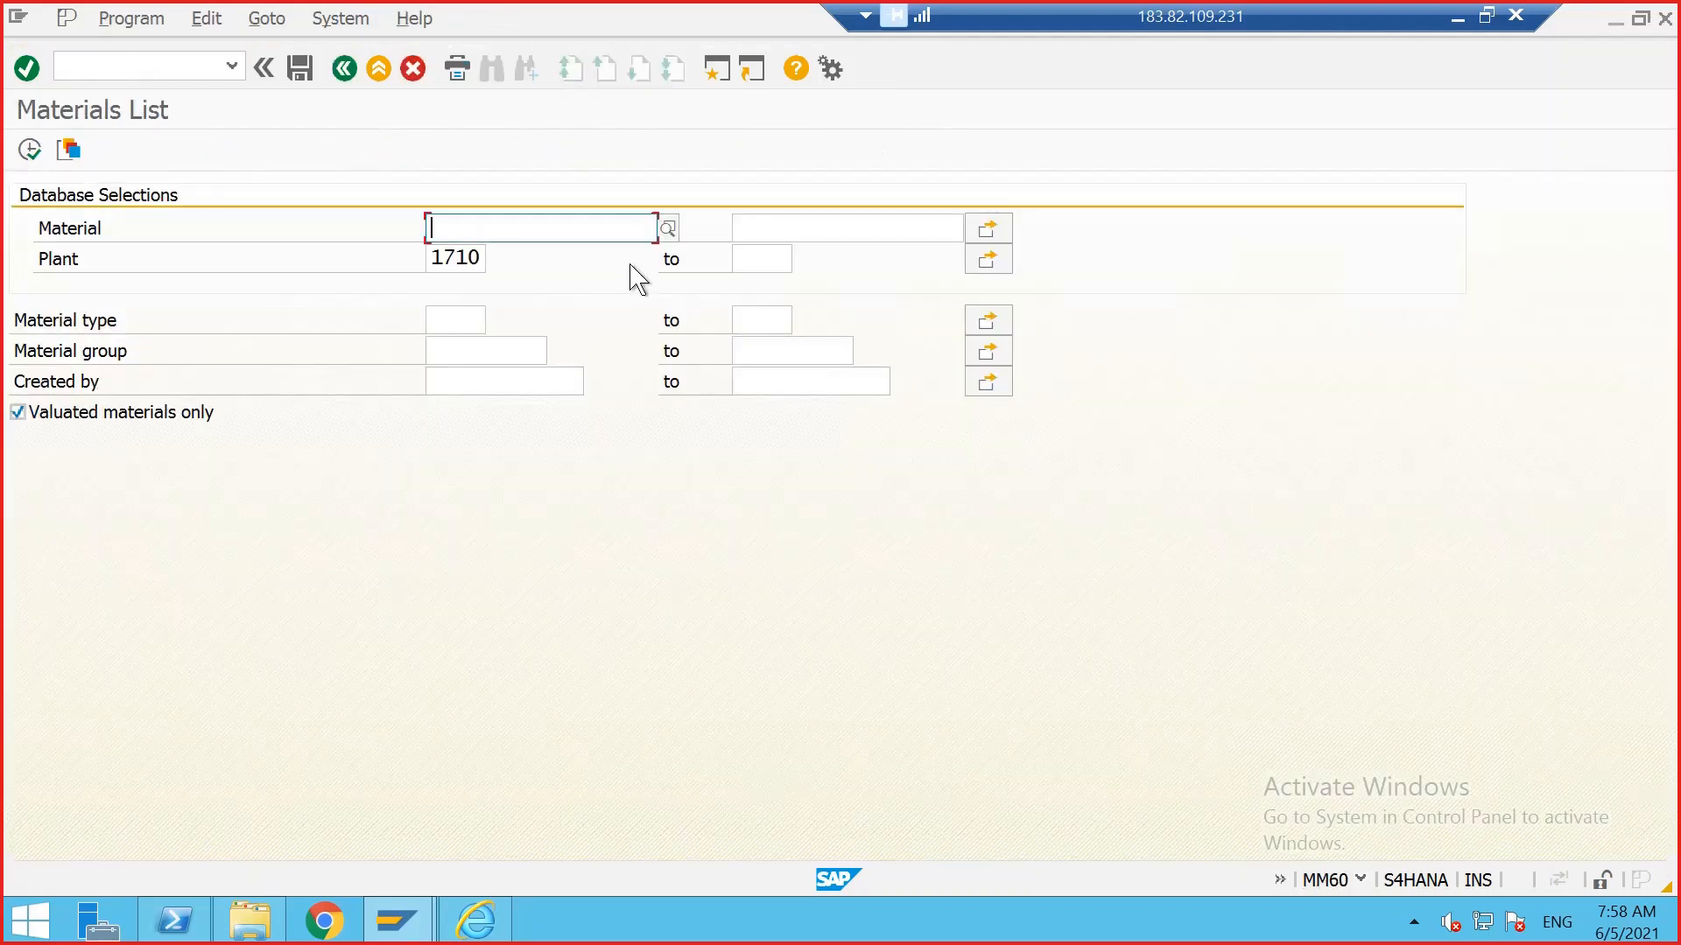
# - Run the materials list for material type VERP in plant 1710 and select the TEST_LTMC9 entry
pyautogui.click(469, 319)
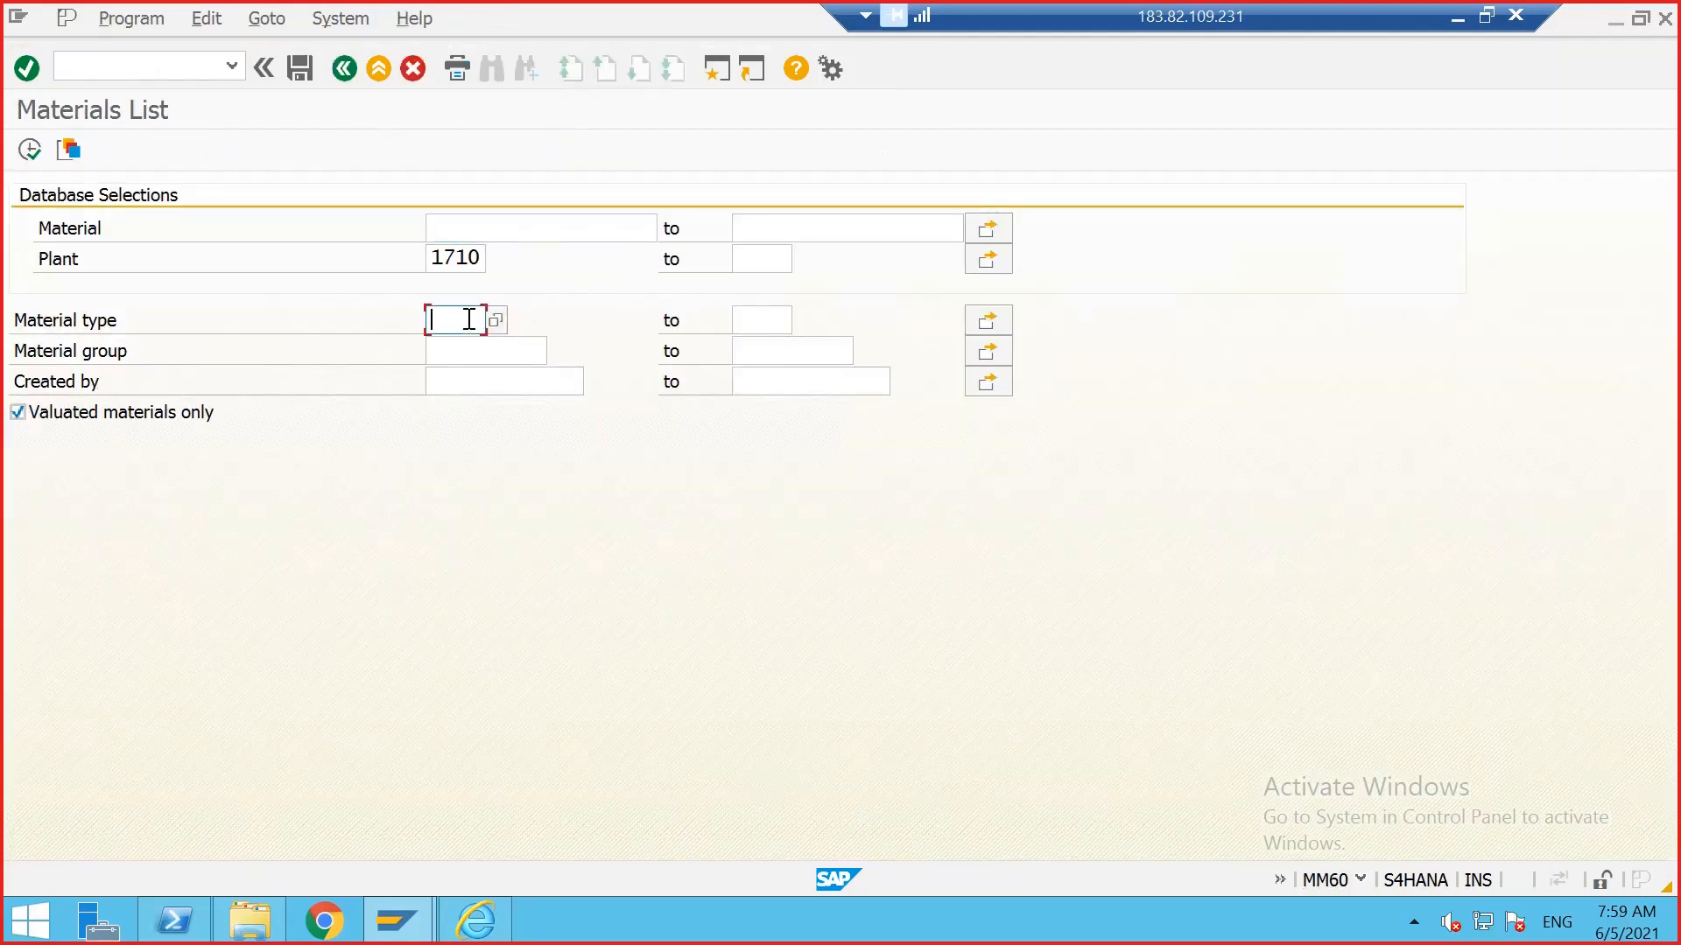
pyautogui.write('VERP')
pyautogui.click(31, 153)
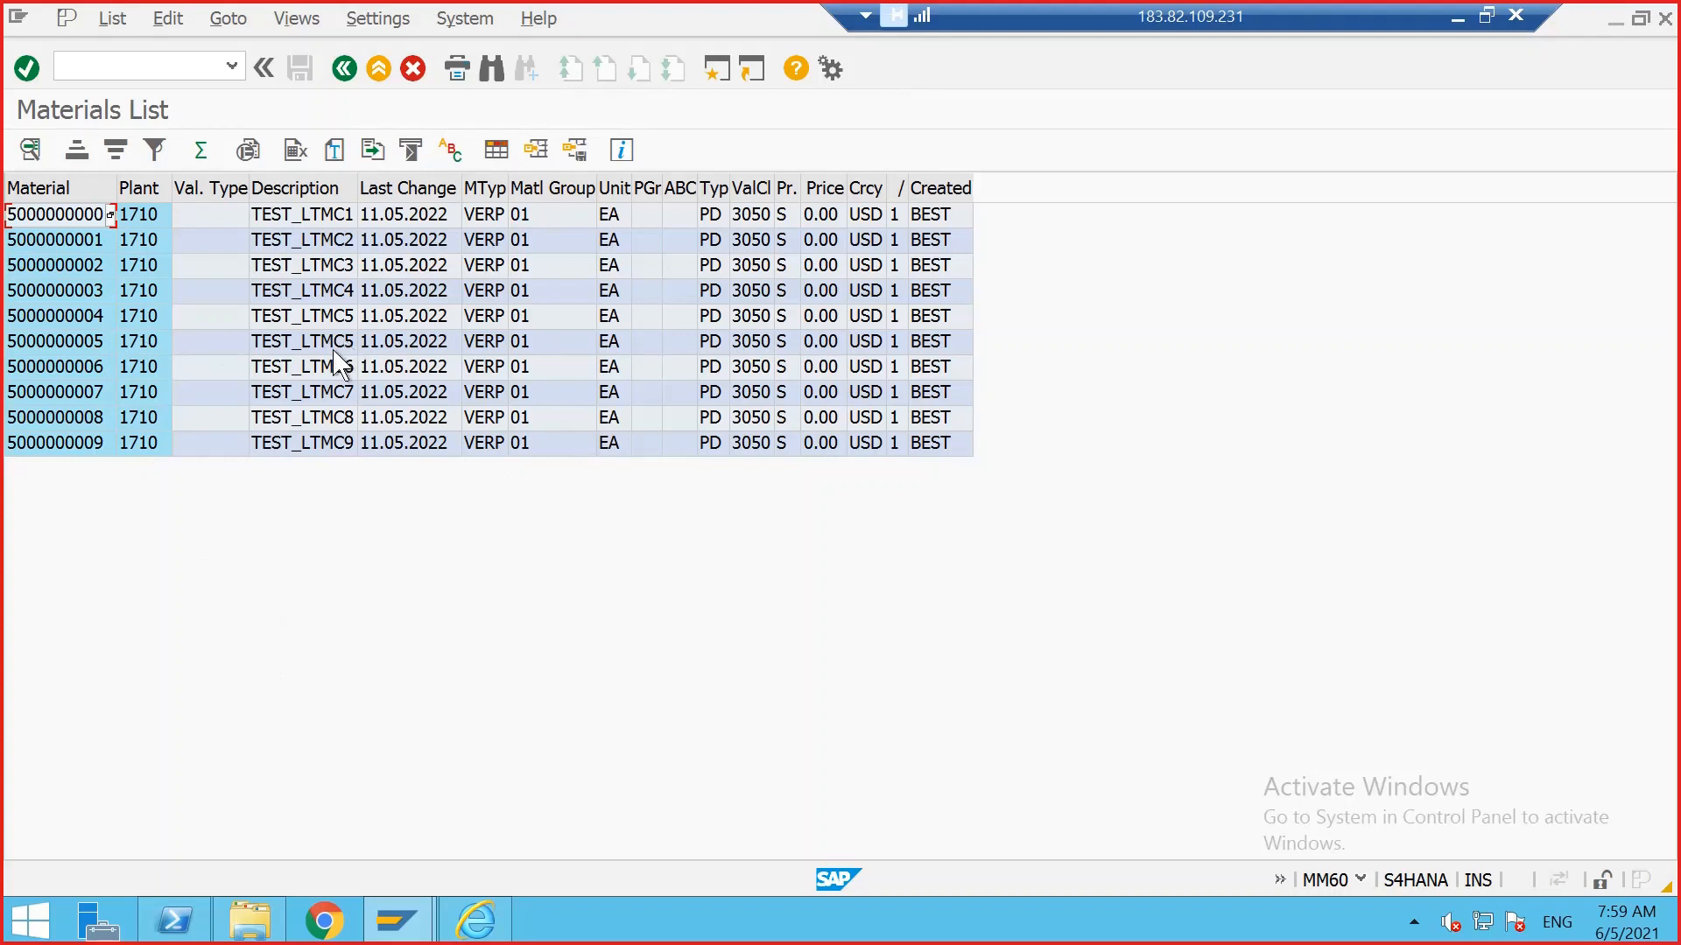
pyautogui.click(328, 424)
pyautogui.click(326, 442)
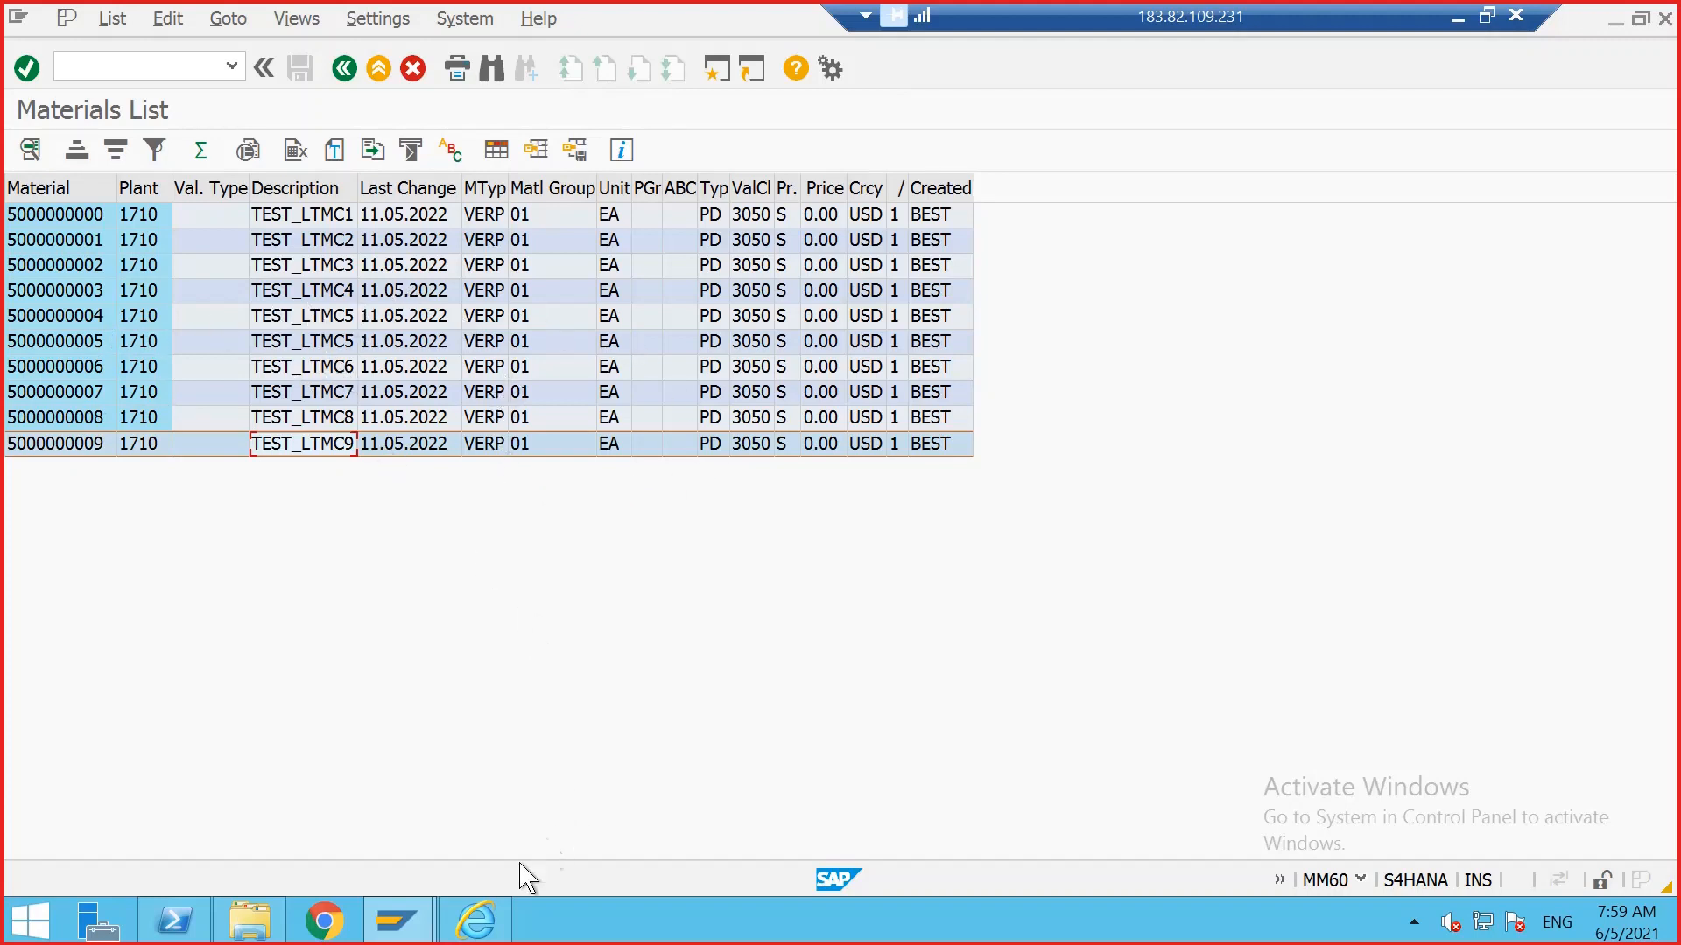
# - Recheck the Migration Object page, switch to the Excel Tracker workbook and enter LSMW in cell E23 of the Day 42 sheet
pyautogui.moveTo(477, 919)
pyautogui.click(525, 760)
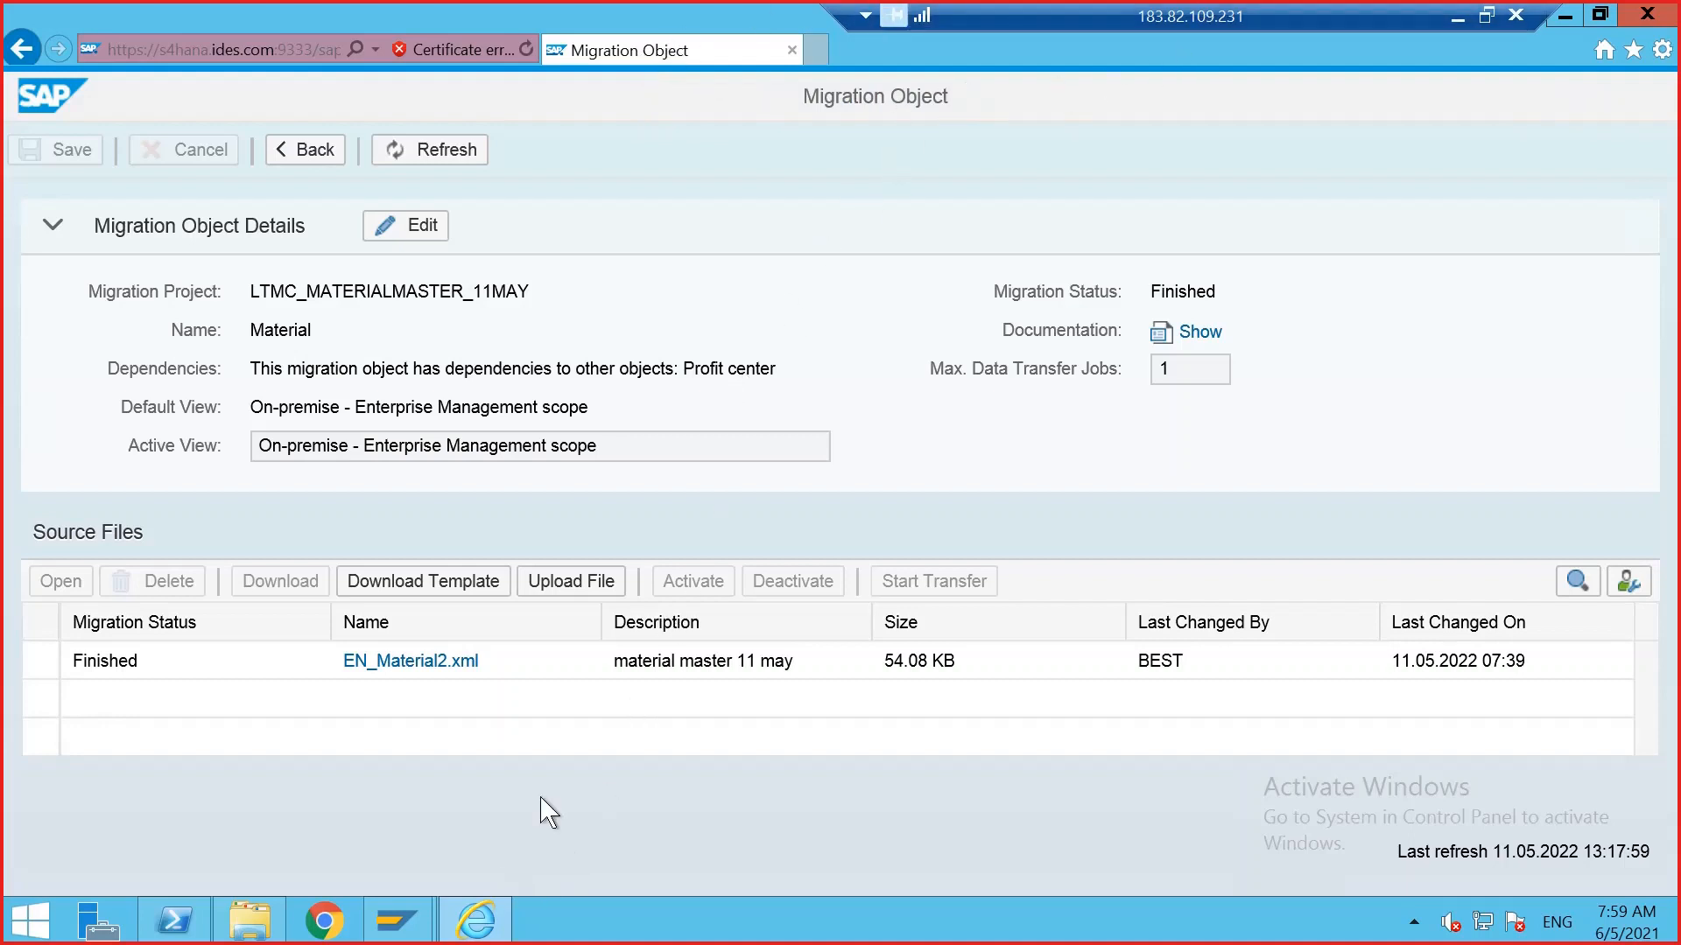
pyautogui.click(1486, 15)
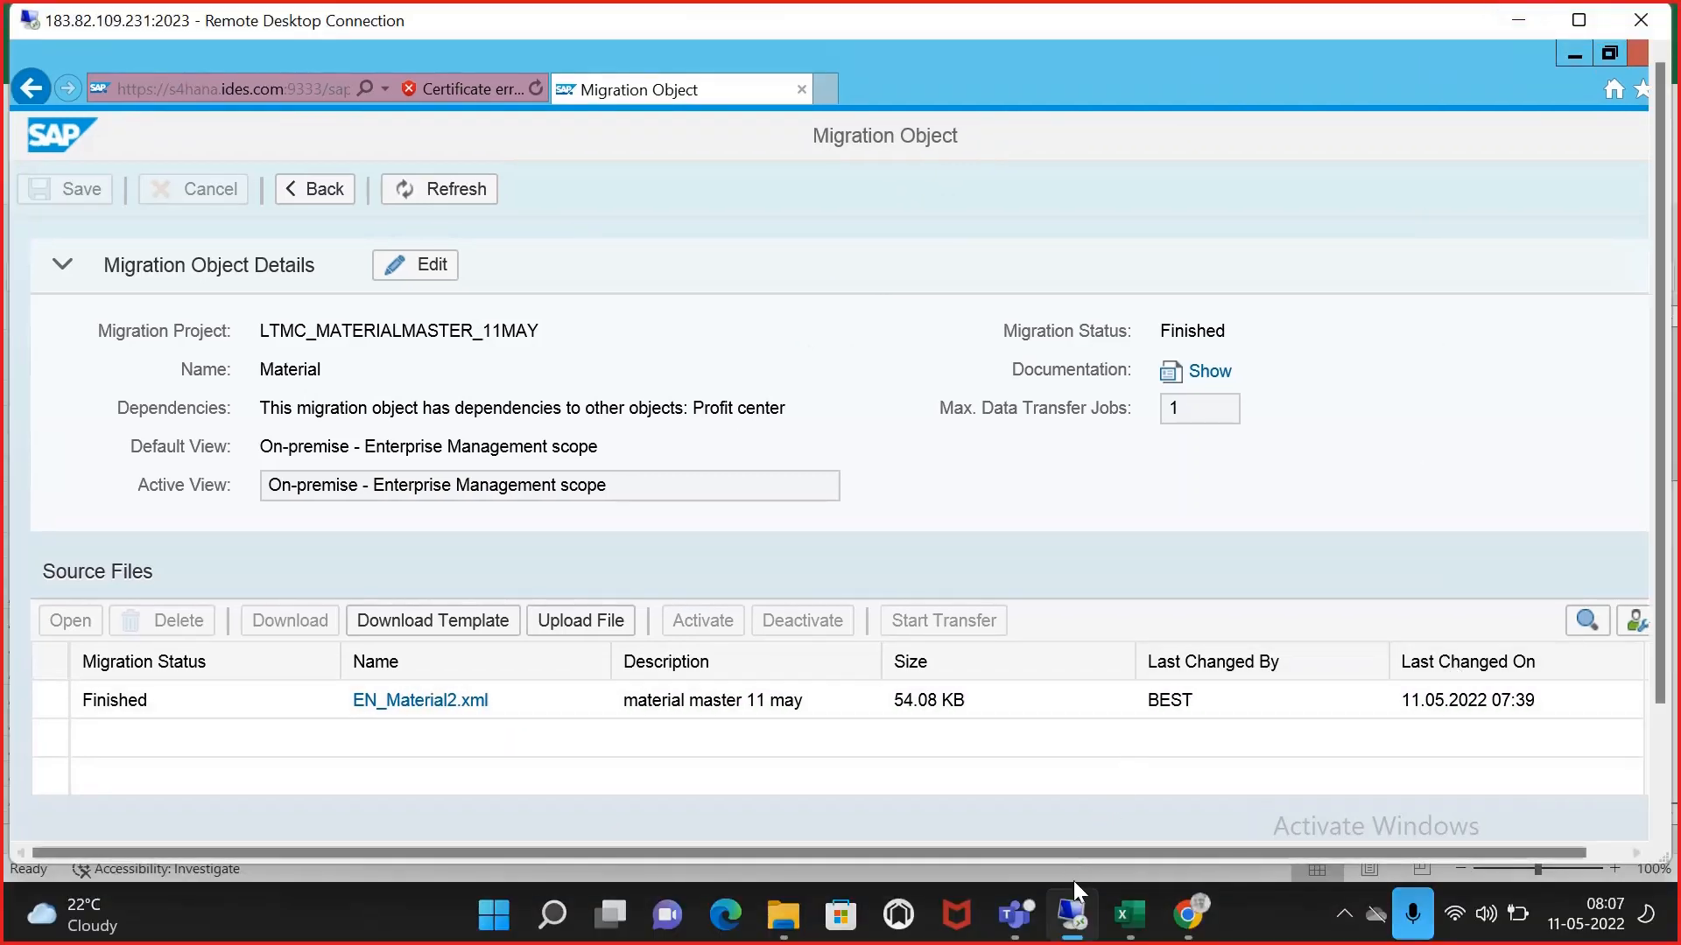
pyautogui.click(1129, 914)
pyautogui.click(431, 643)
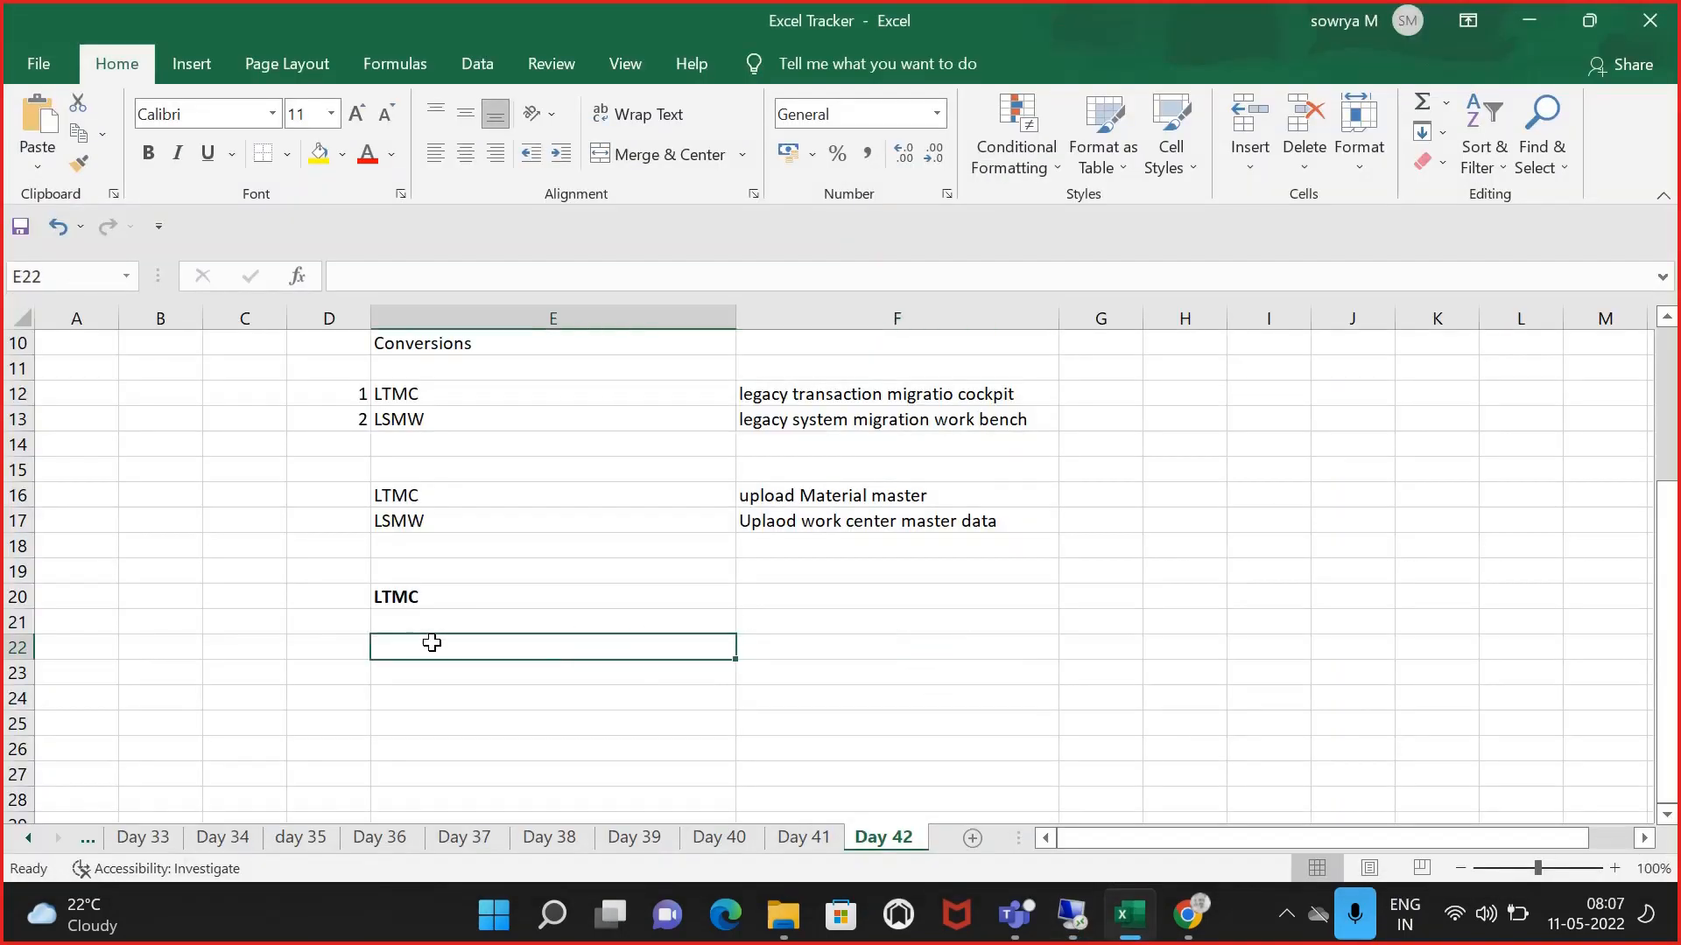
pyautogui.click(376, 669)
pyautogui.write('L')
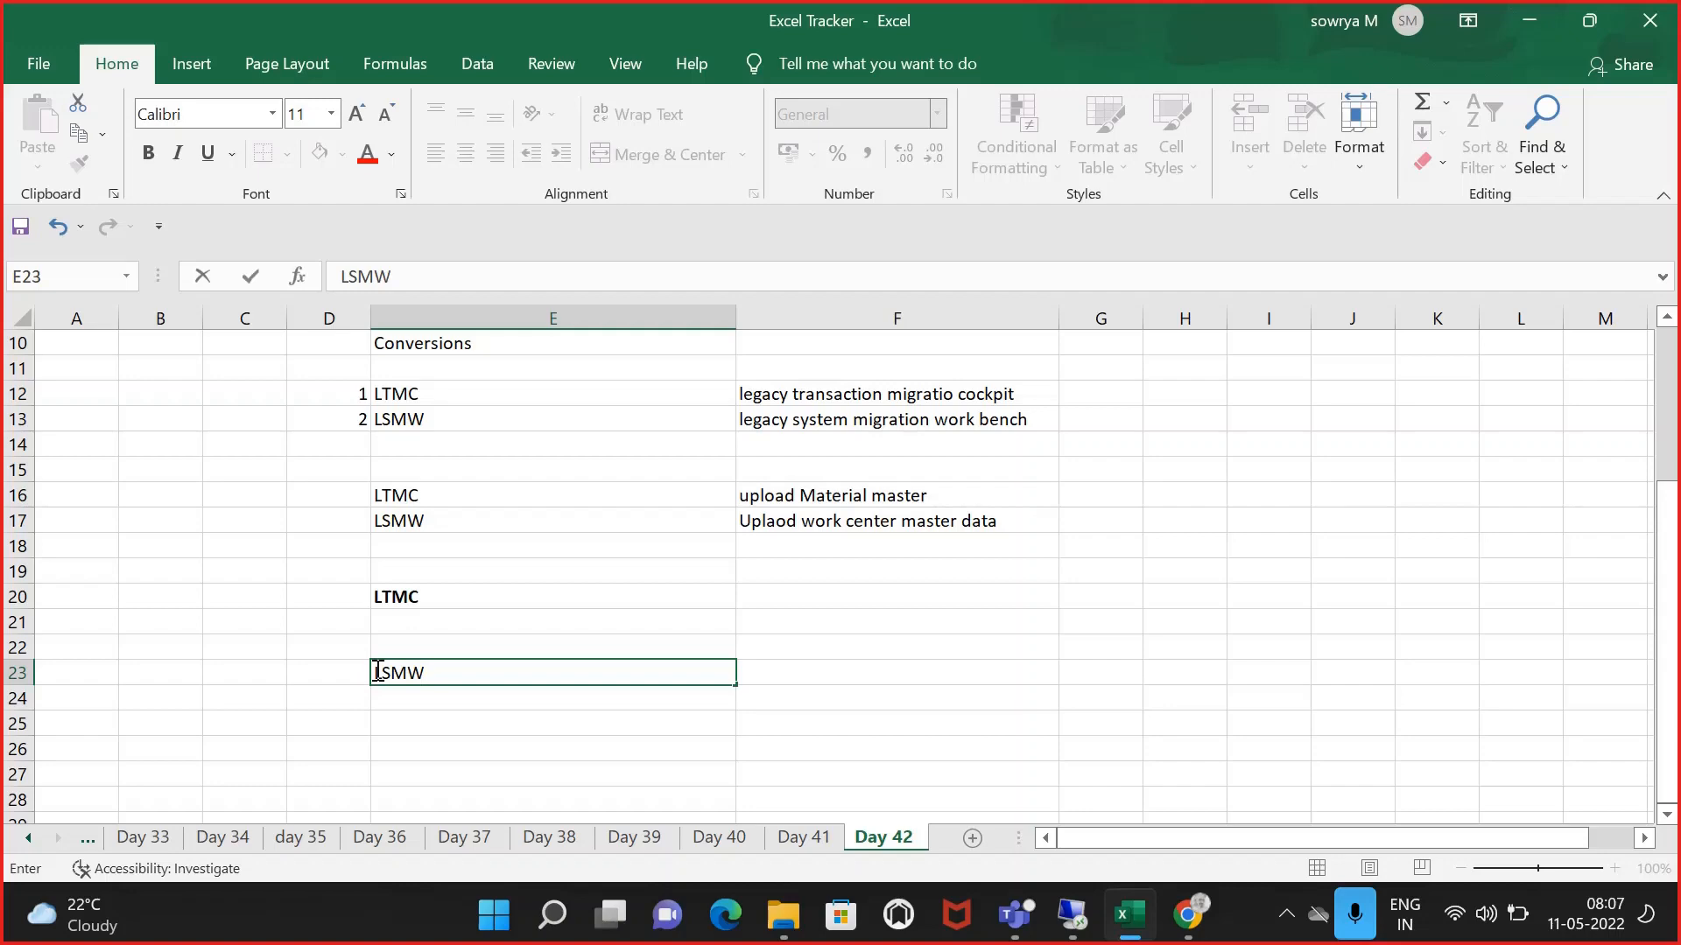
pyautogui.write('SMW')
pyautogui.click(491, 736)
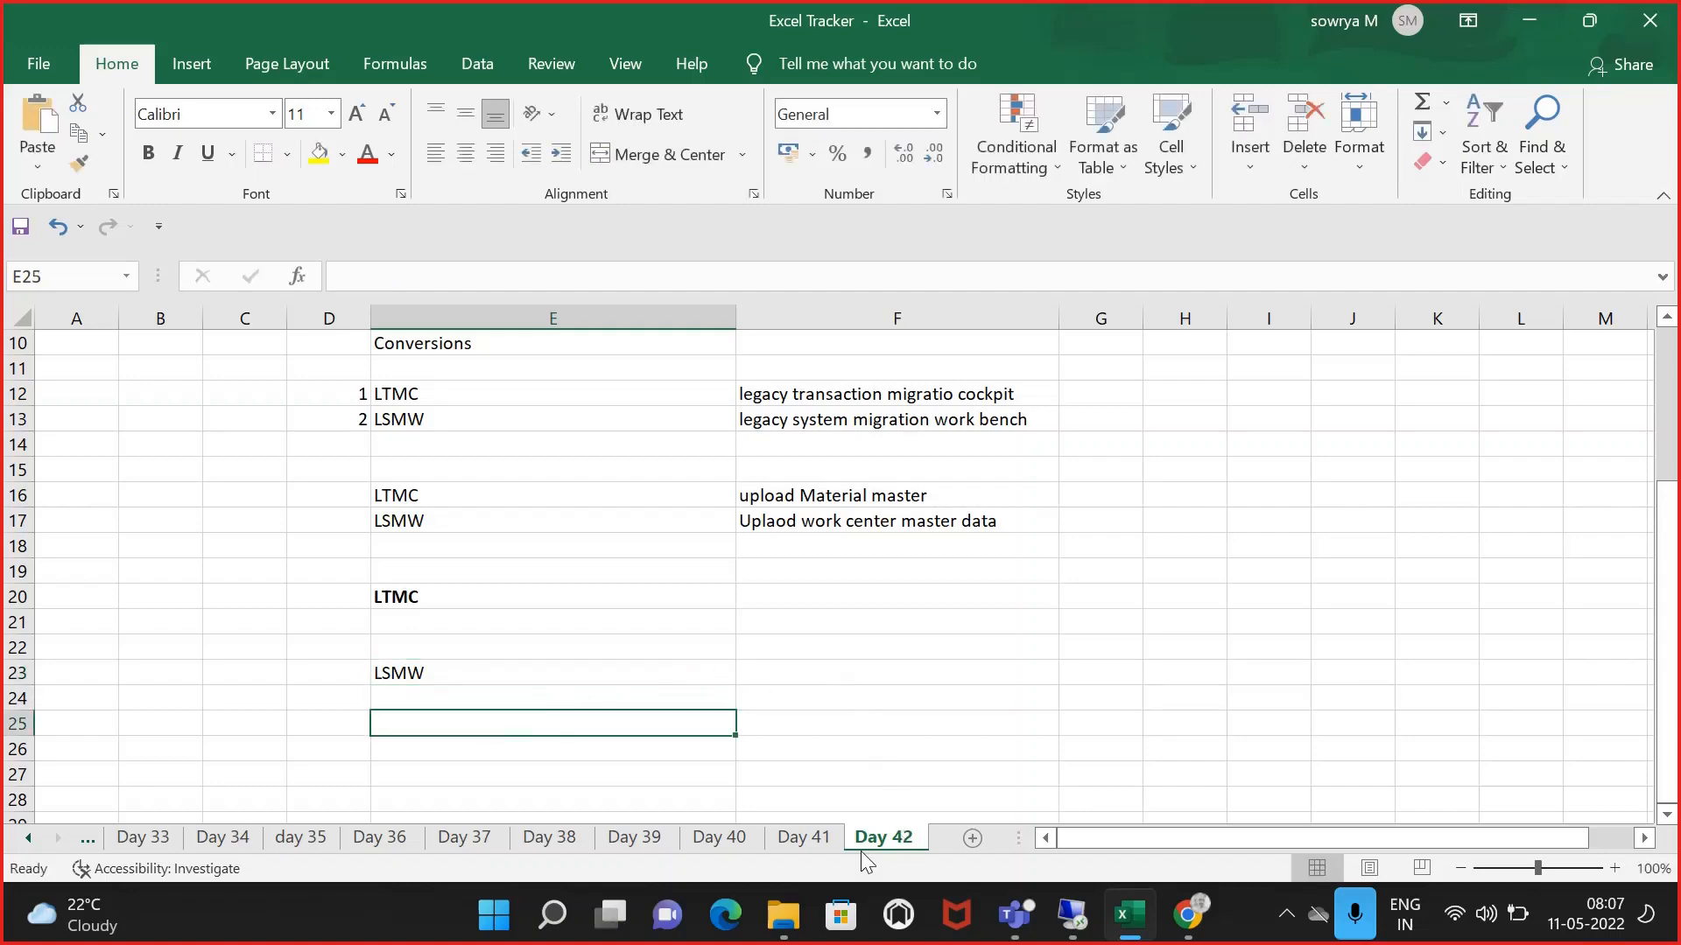
# - Return to the remote session, close the browser window showing the Migration Object, and keep the Materials List on screen
pyautogui.click(1076, 901)
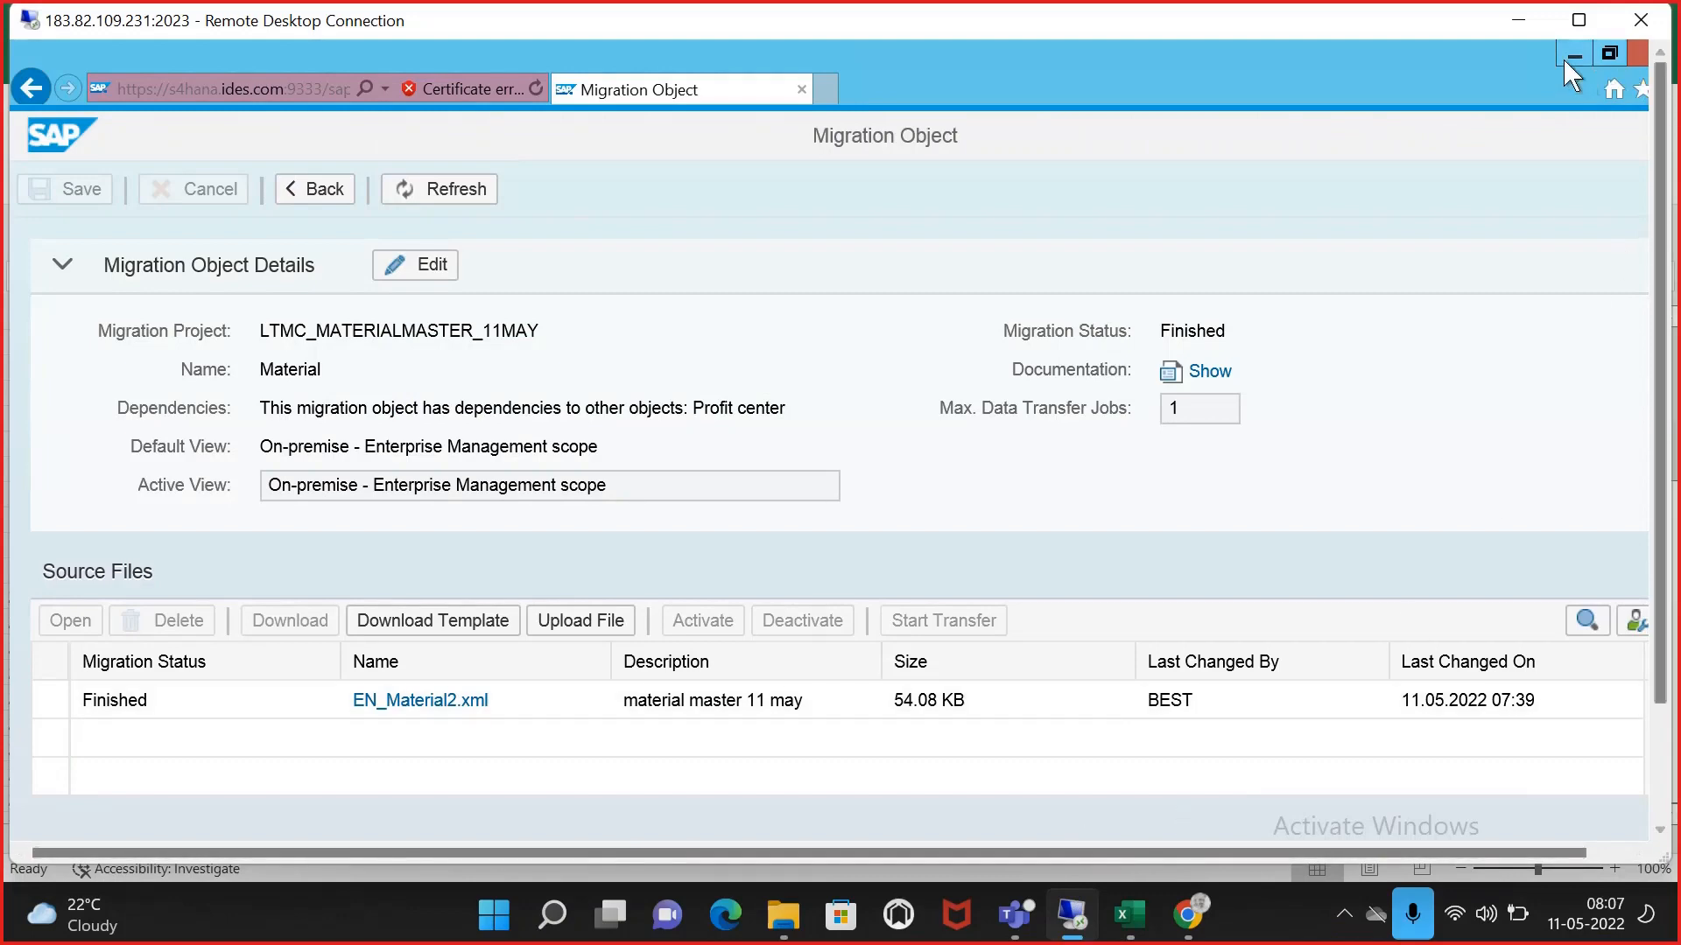
pyautogui.doubleClick(1509, 63)
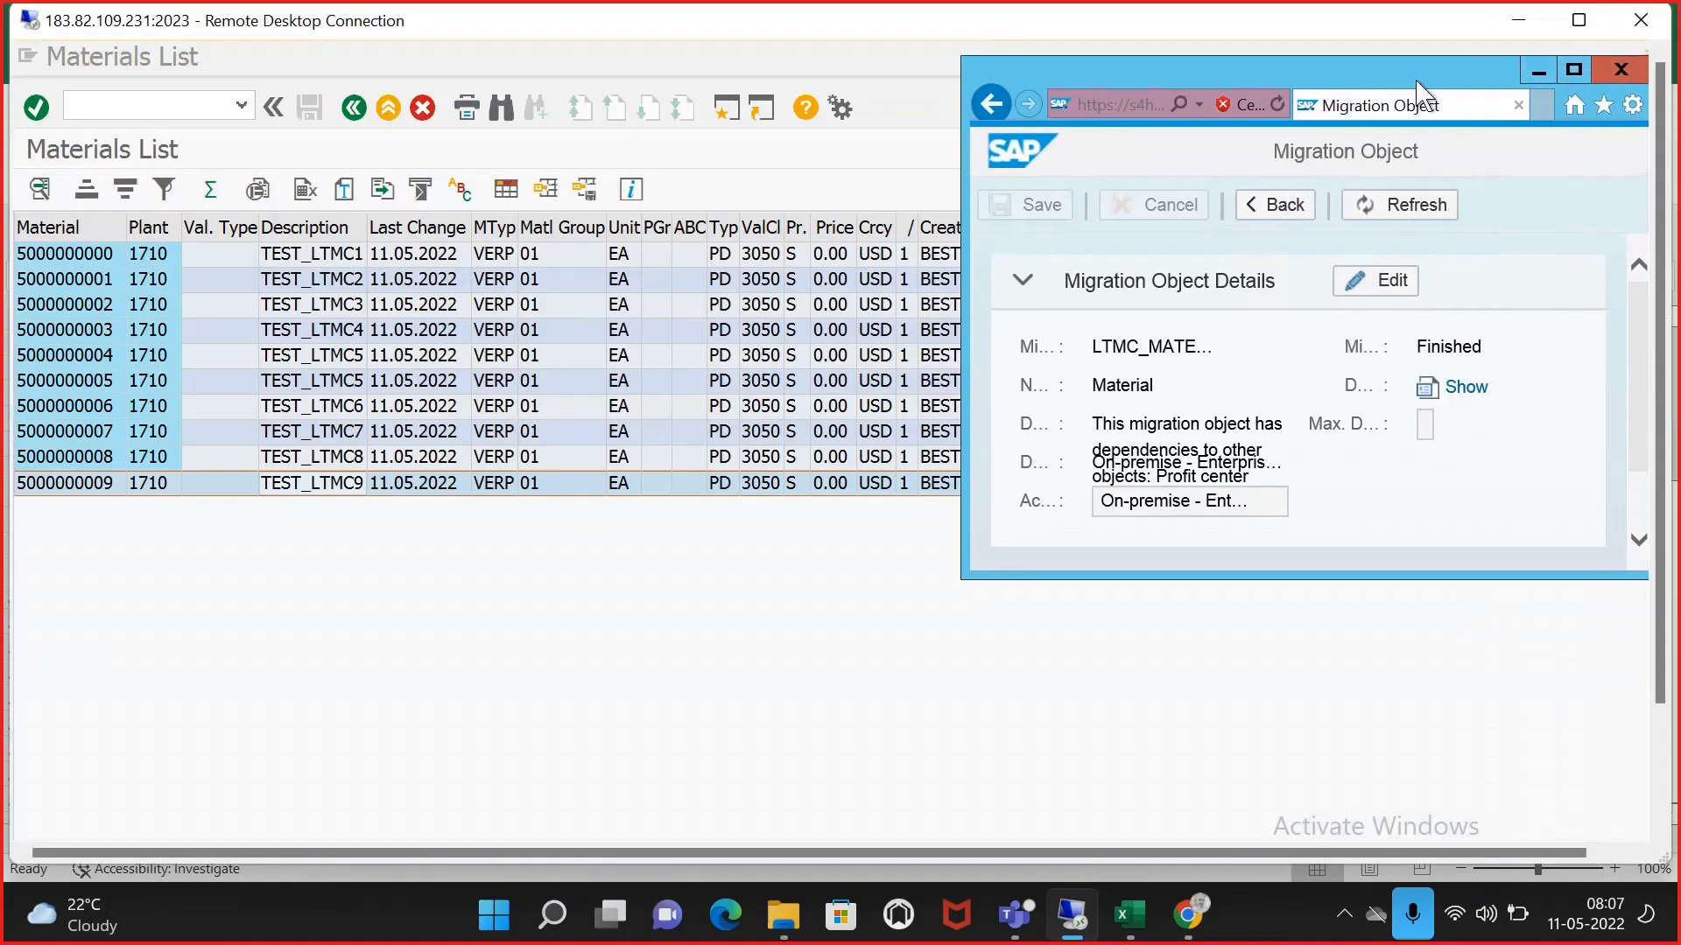
pyautogui.moveTo(1416, 81); pyautogui.dragTo(1282, 106)
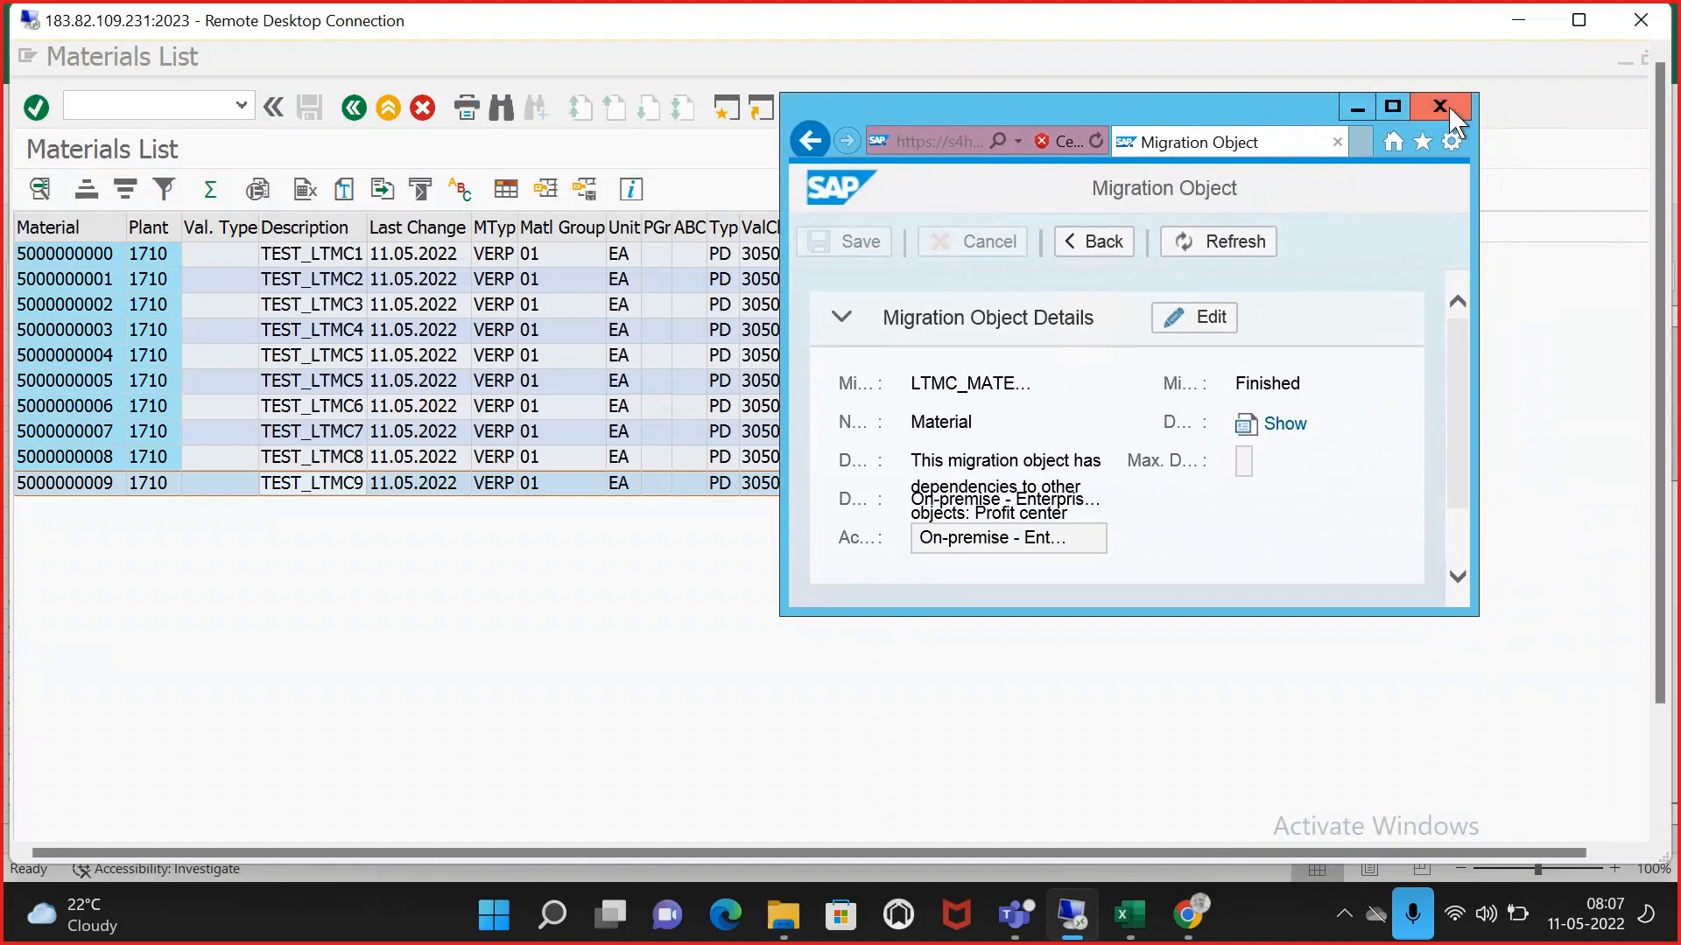
pyautogui.click(1451, 109)
pyautogui.click(1518, 19)
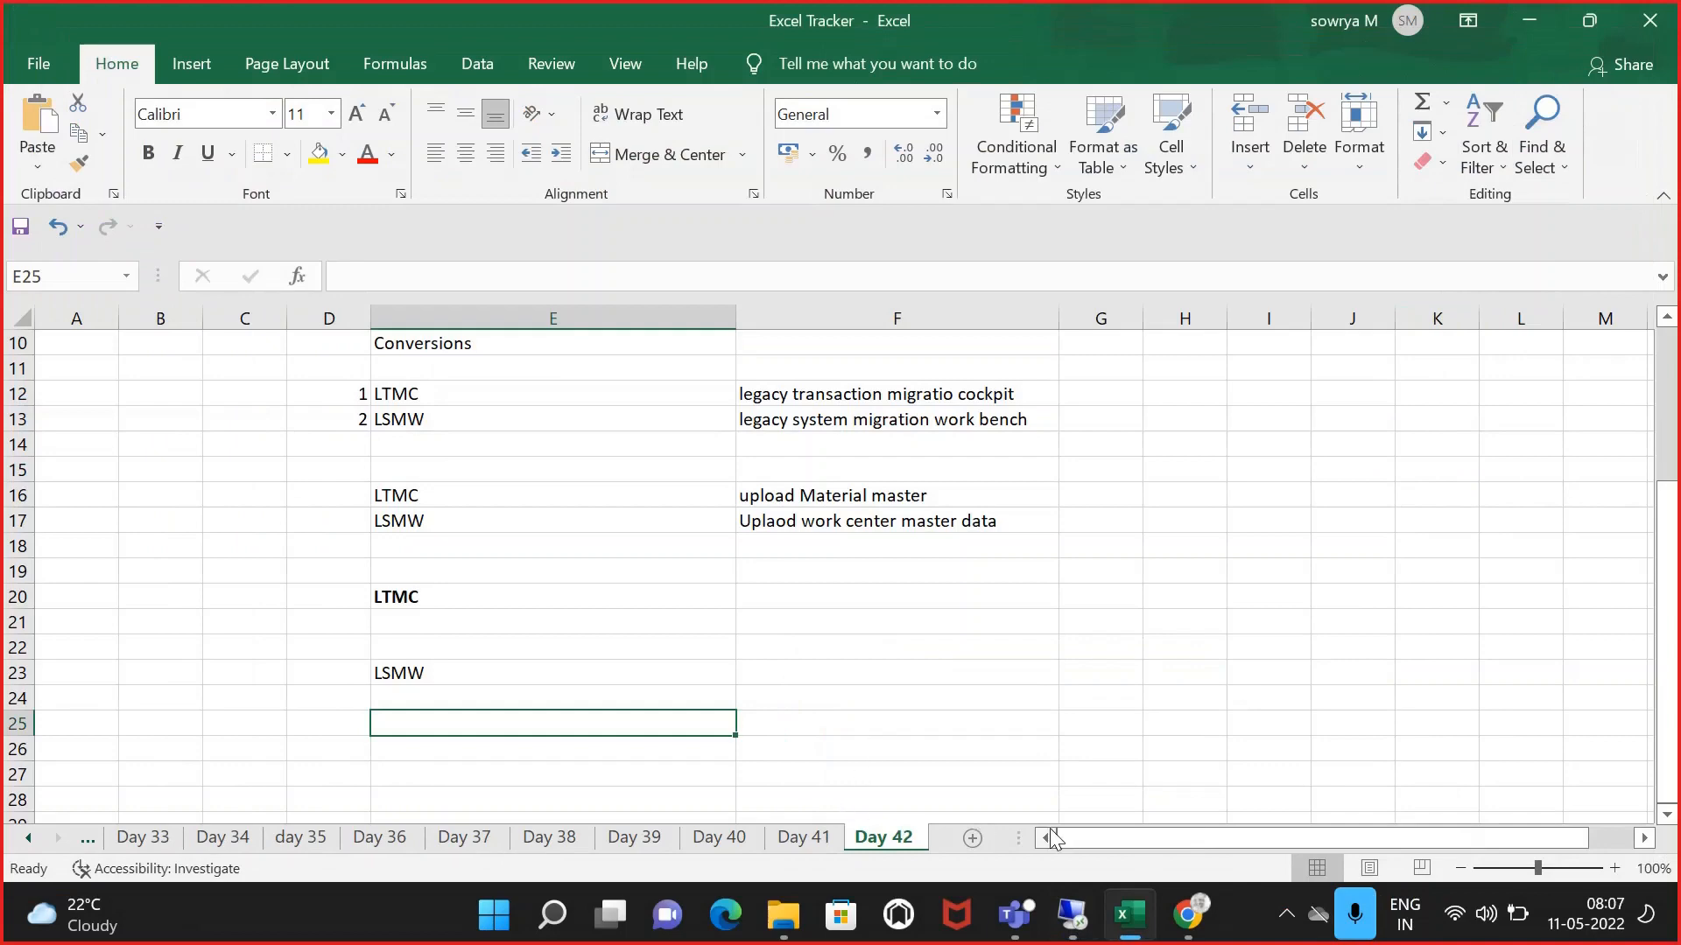
pyautogui.click(1075, 937)
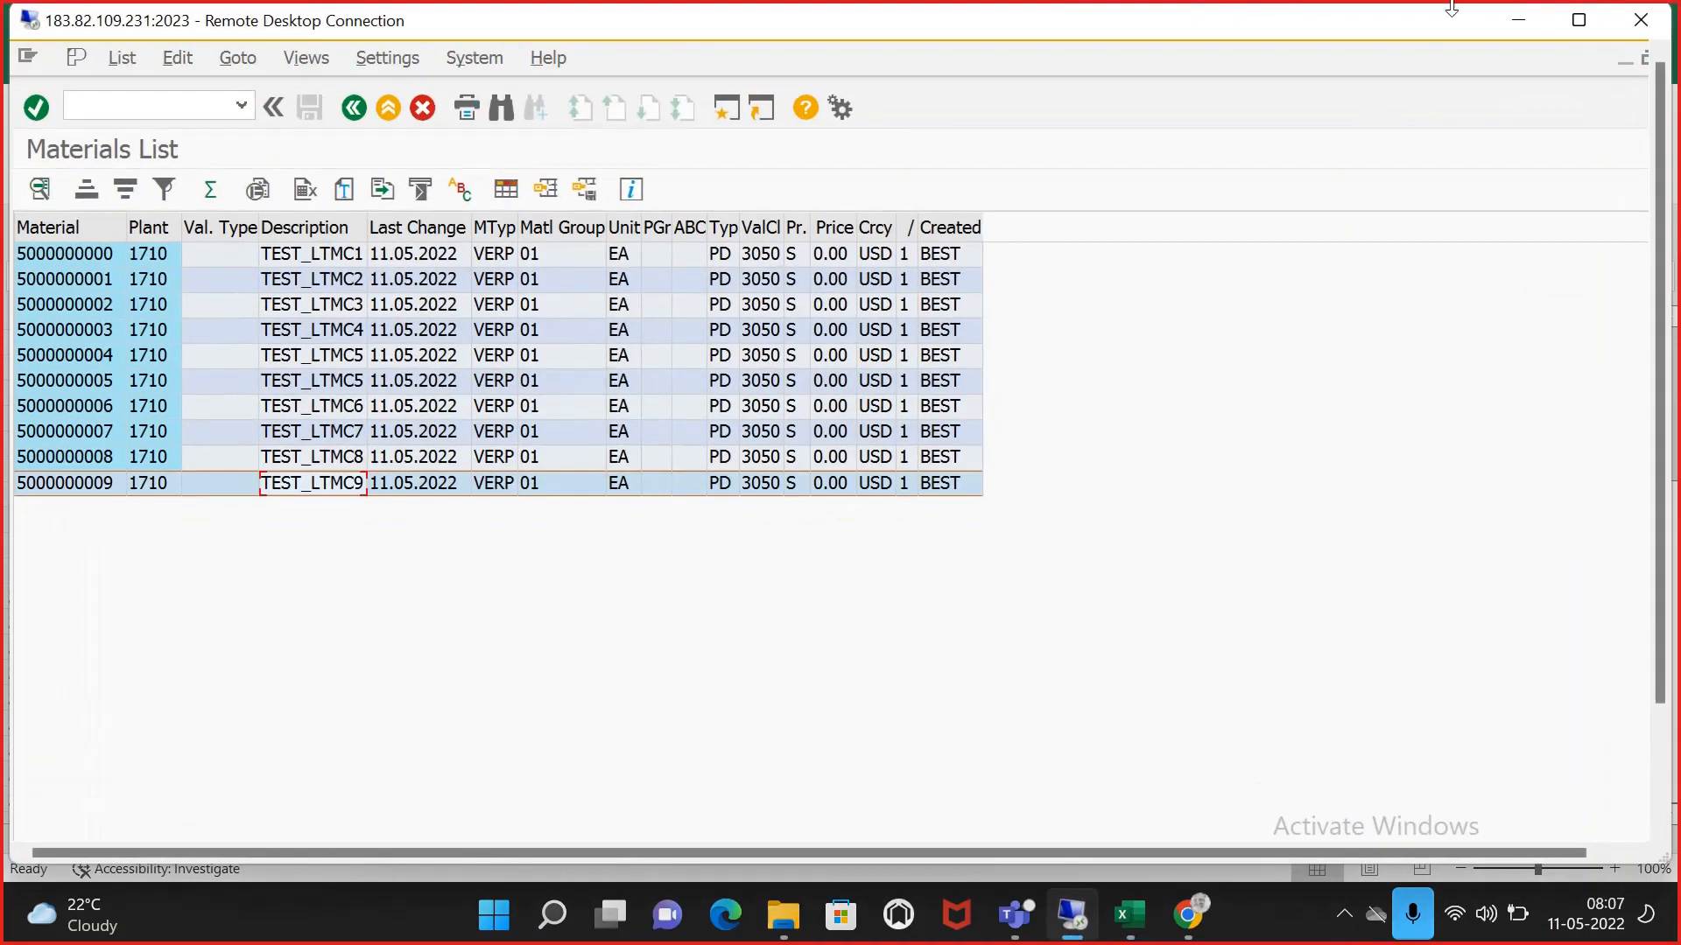
pyautogui.moveTo(1435, 24); pyautogui.dragTo(1336, 56)
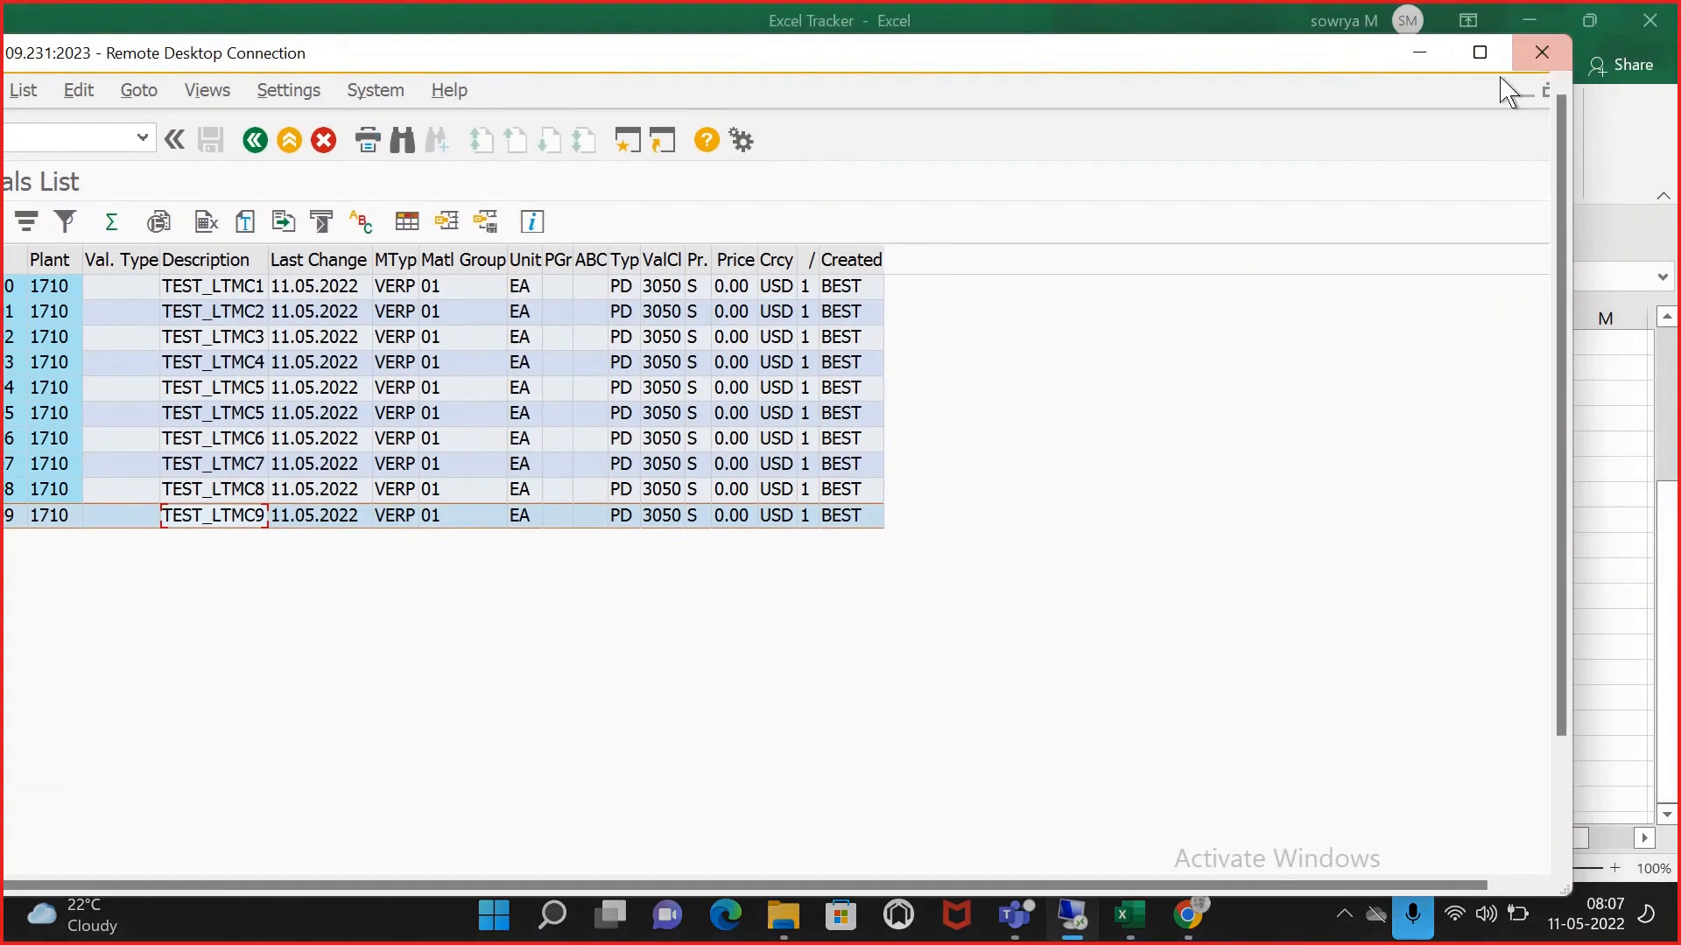
pyautogui.click(1480, 52)
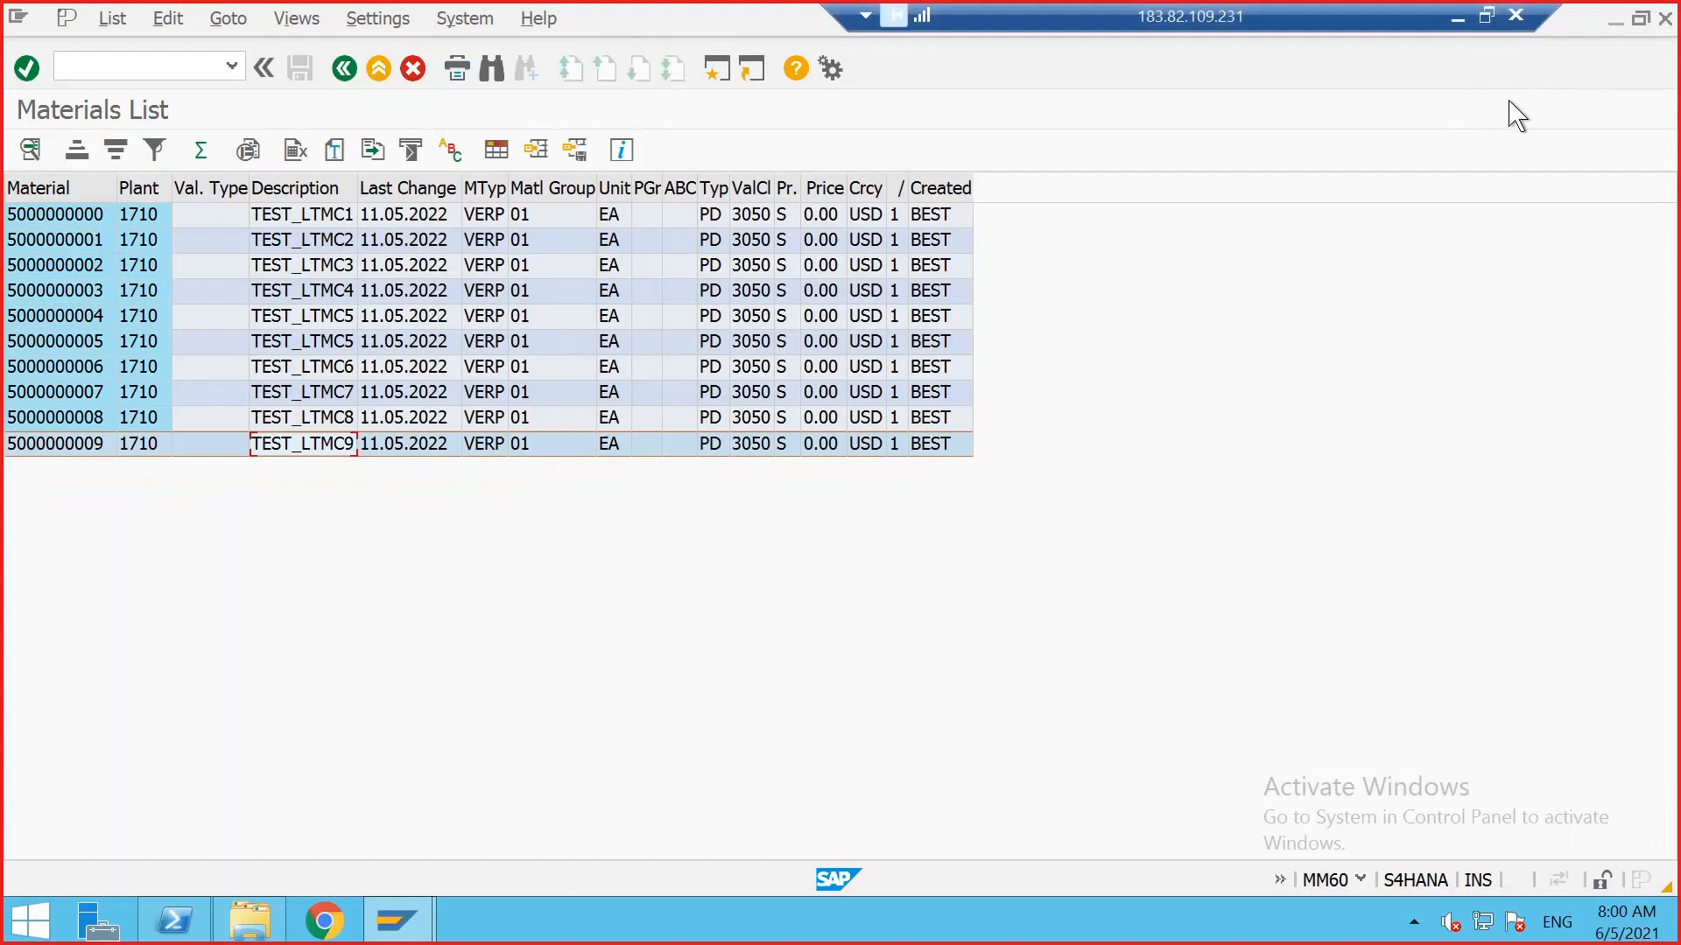
pyautogui.click(1666, 20)
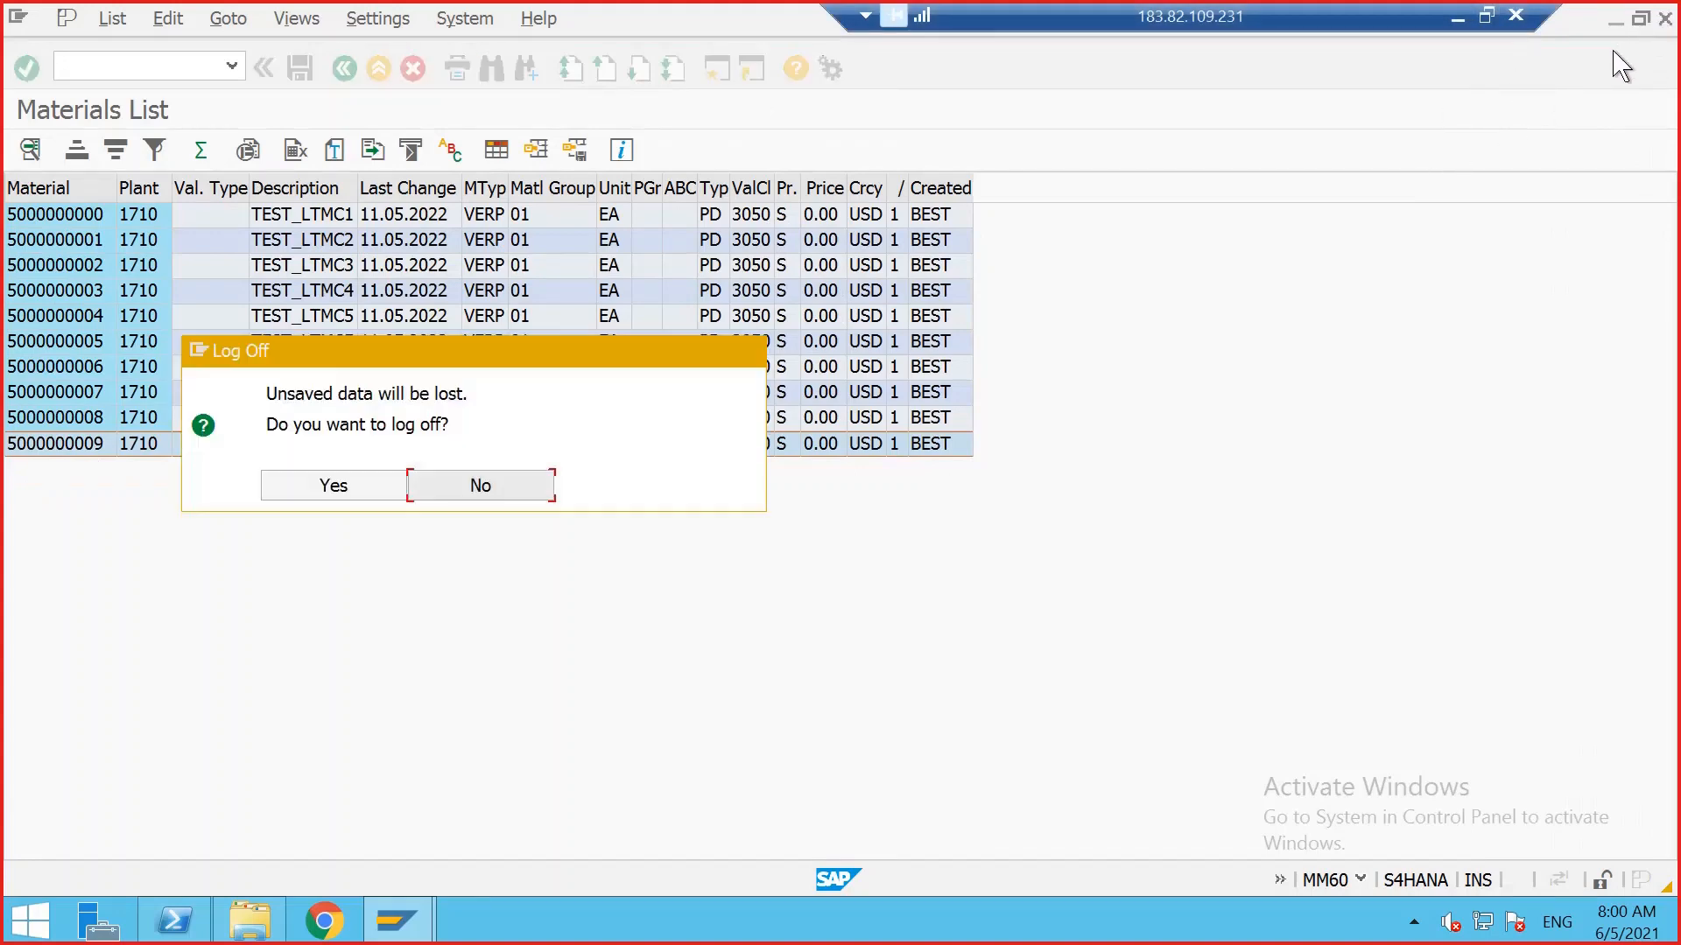
pyautogui.click(470, 494)
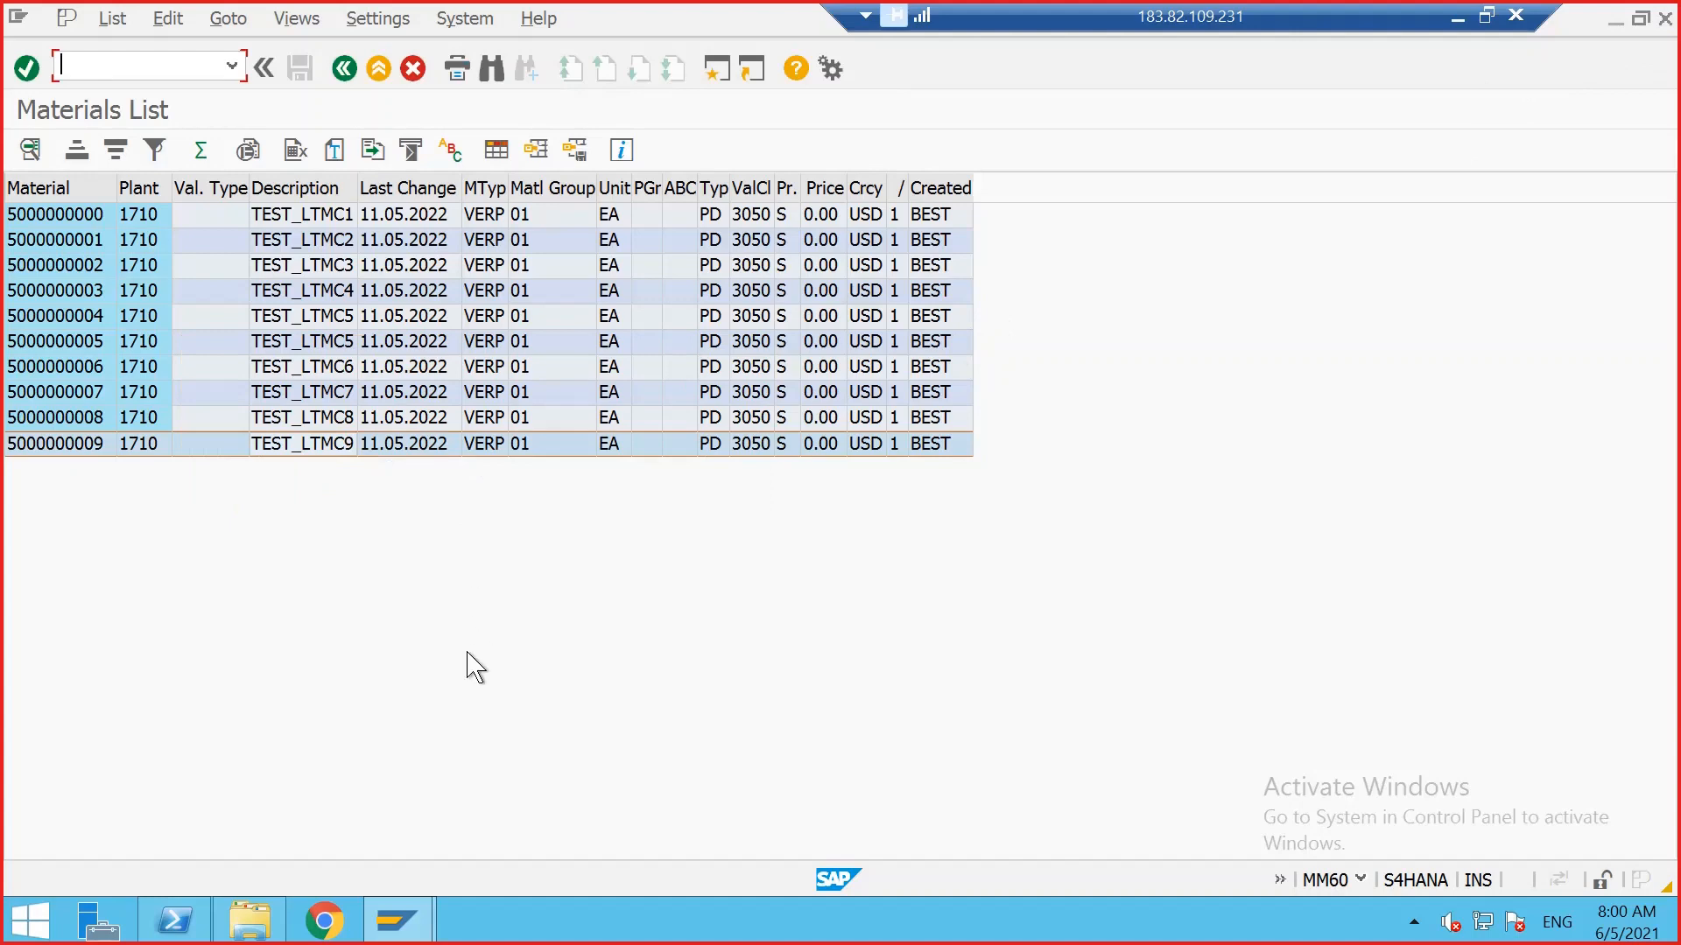
pyautogui.click(1486, 15)
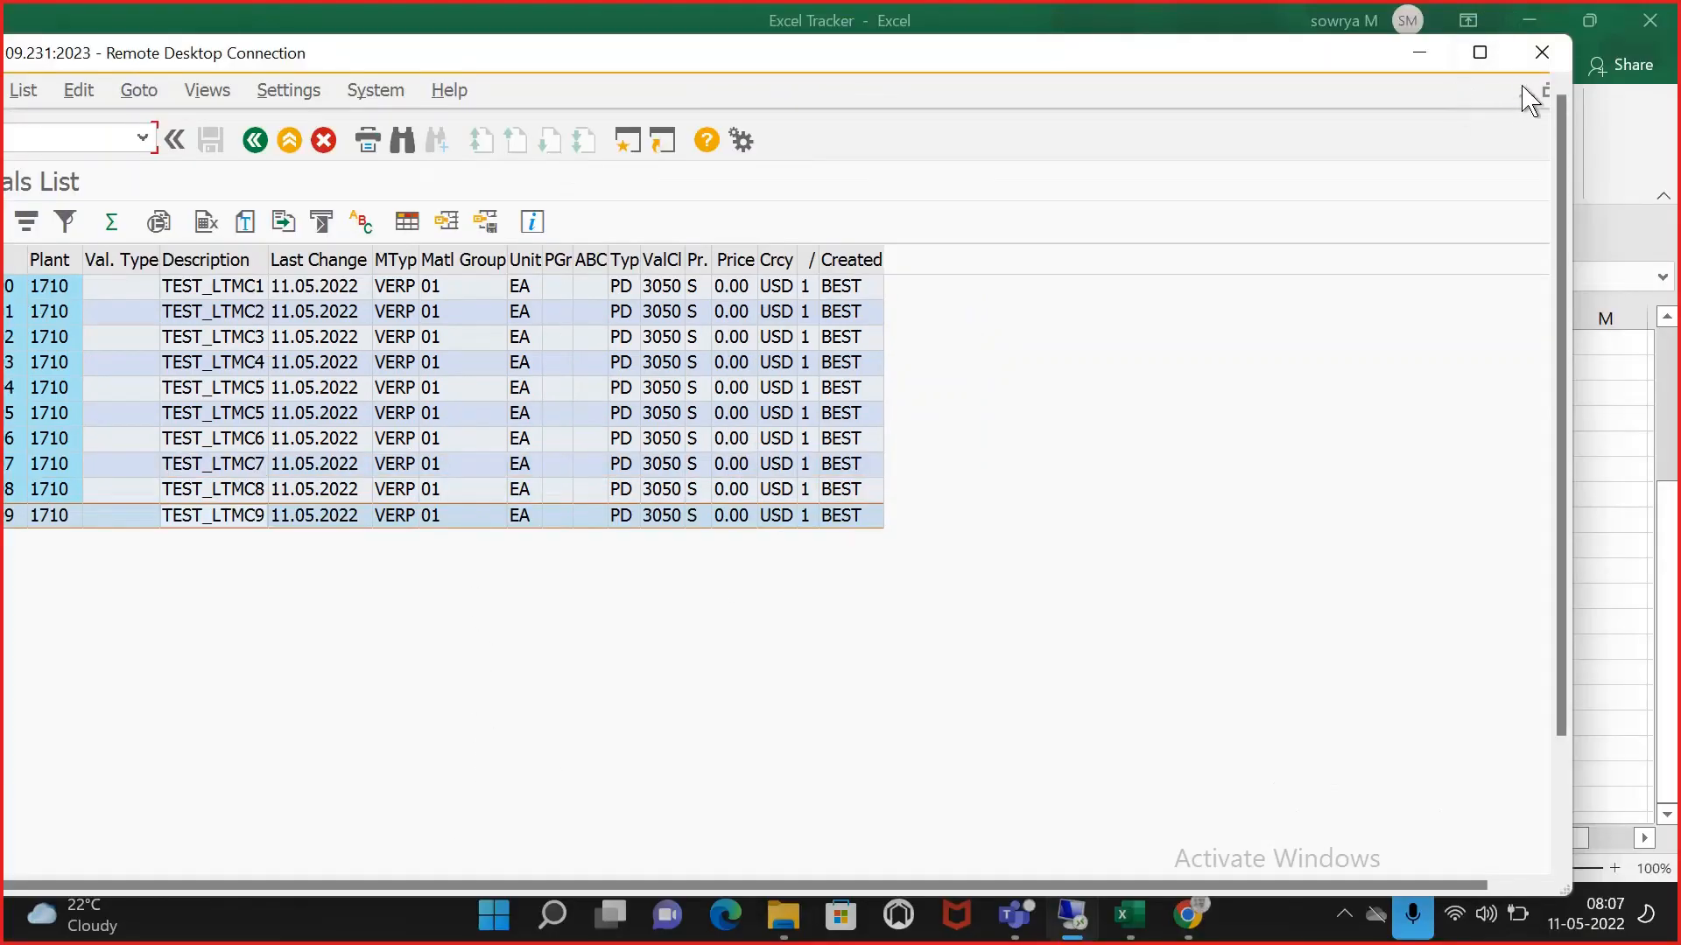
# - Close the Materials List window, confirm logging off from SAP, and minimise the remote session to return to the Excel tracker
pyautogui.click(1545, 90)
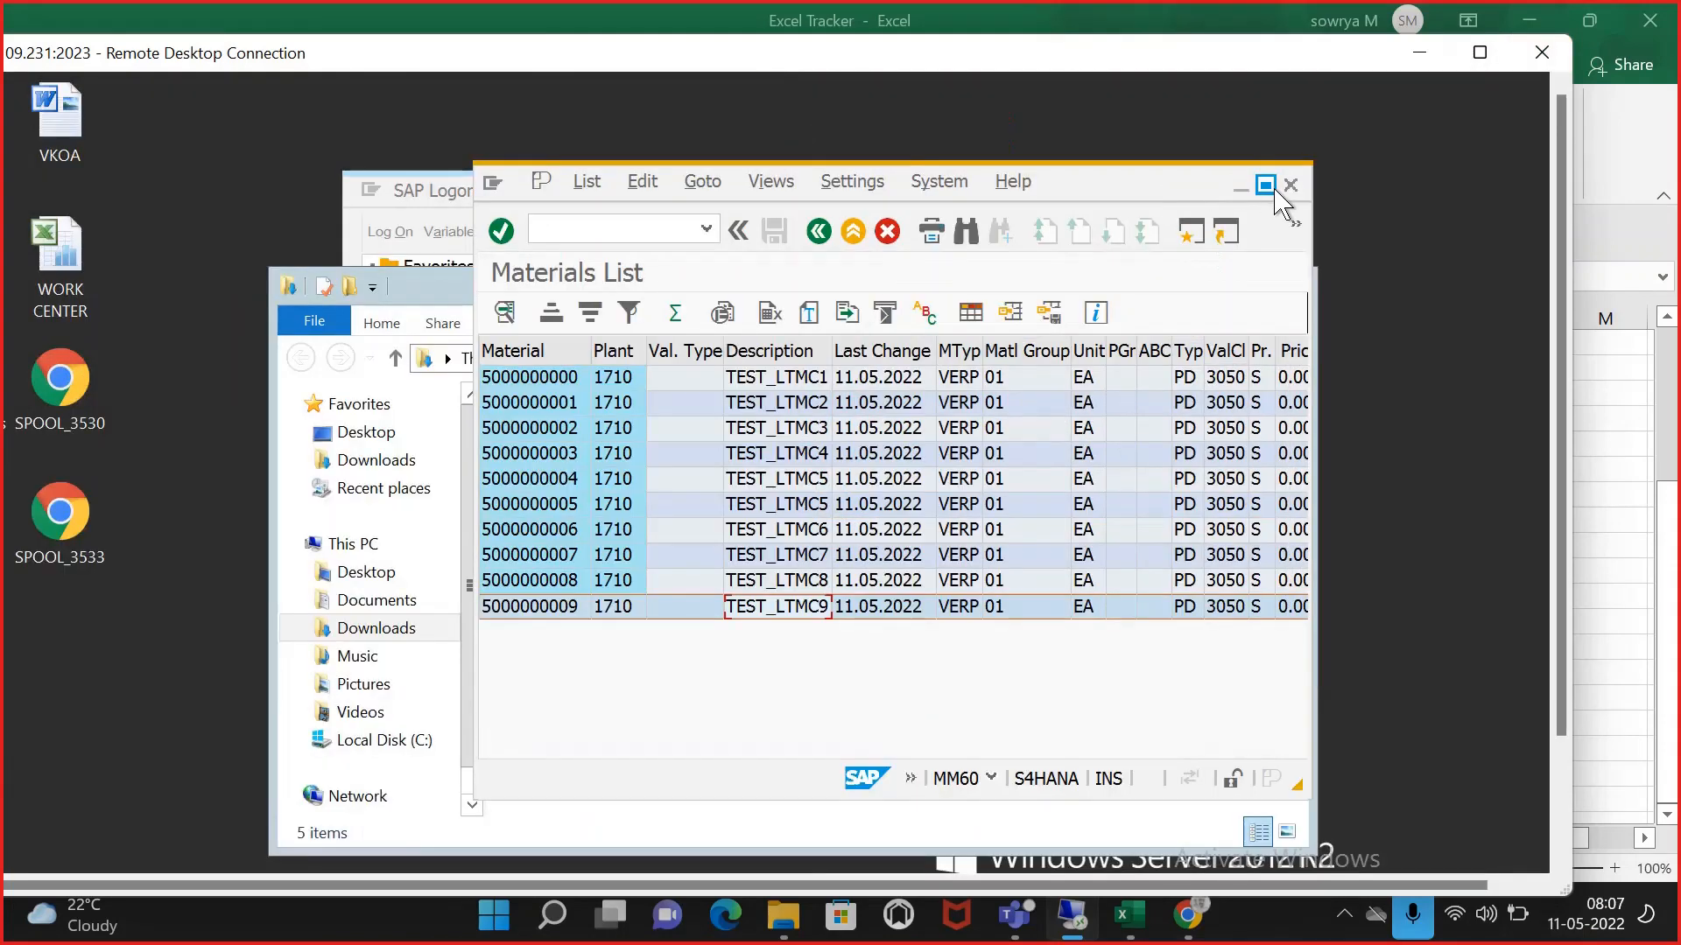
pyautogui.click(1291, 184)
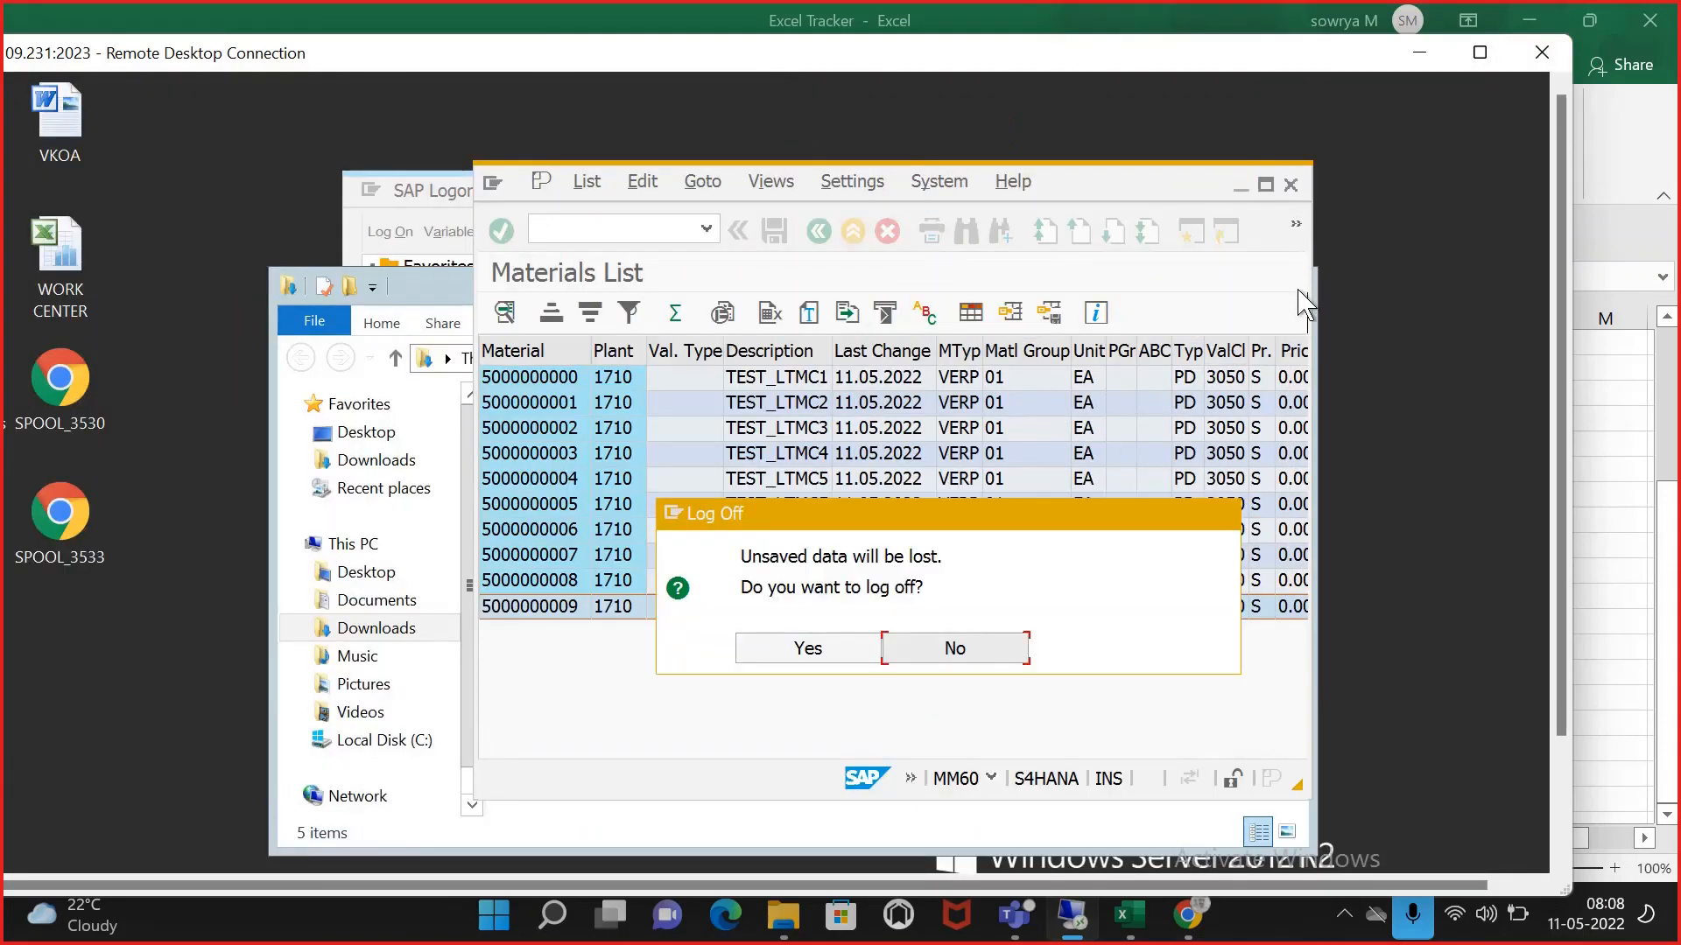
pyautogui.click(806, 651)
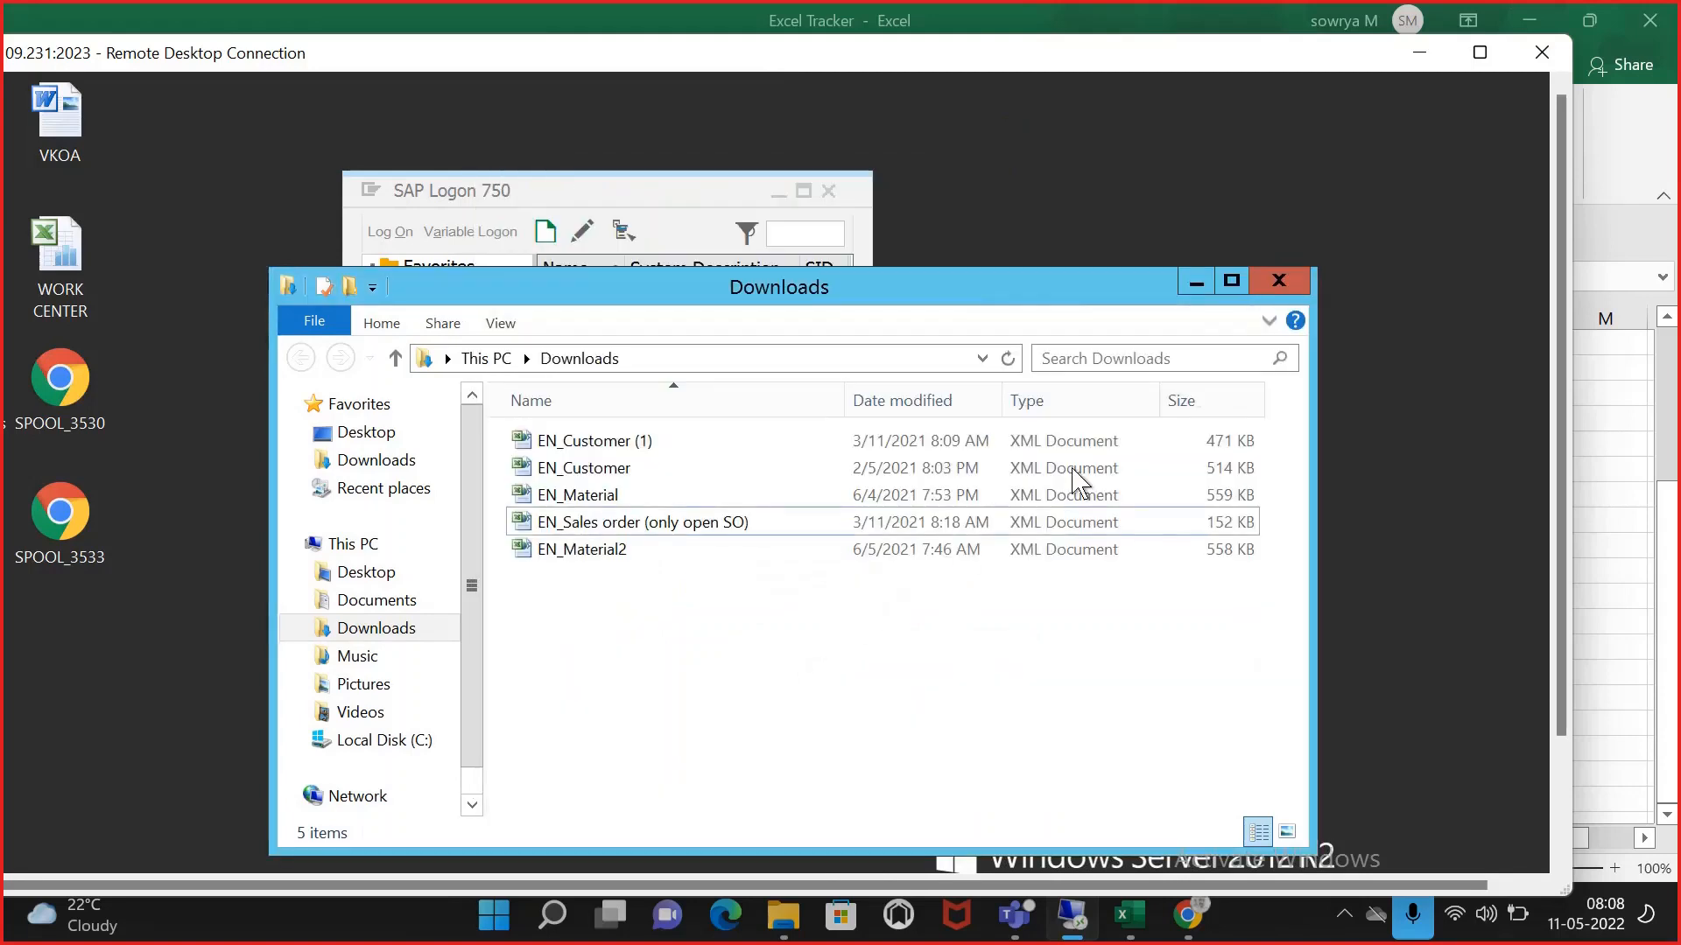
pyautogui.click(1420, 53)
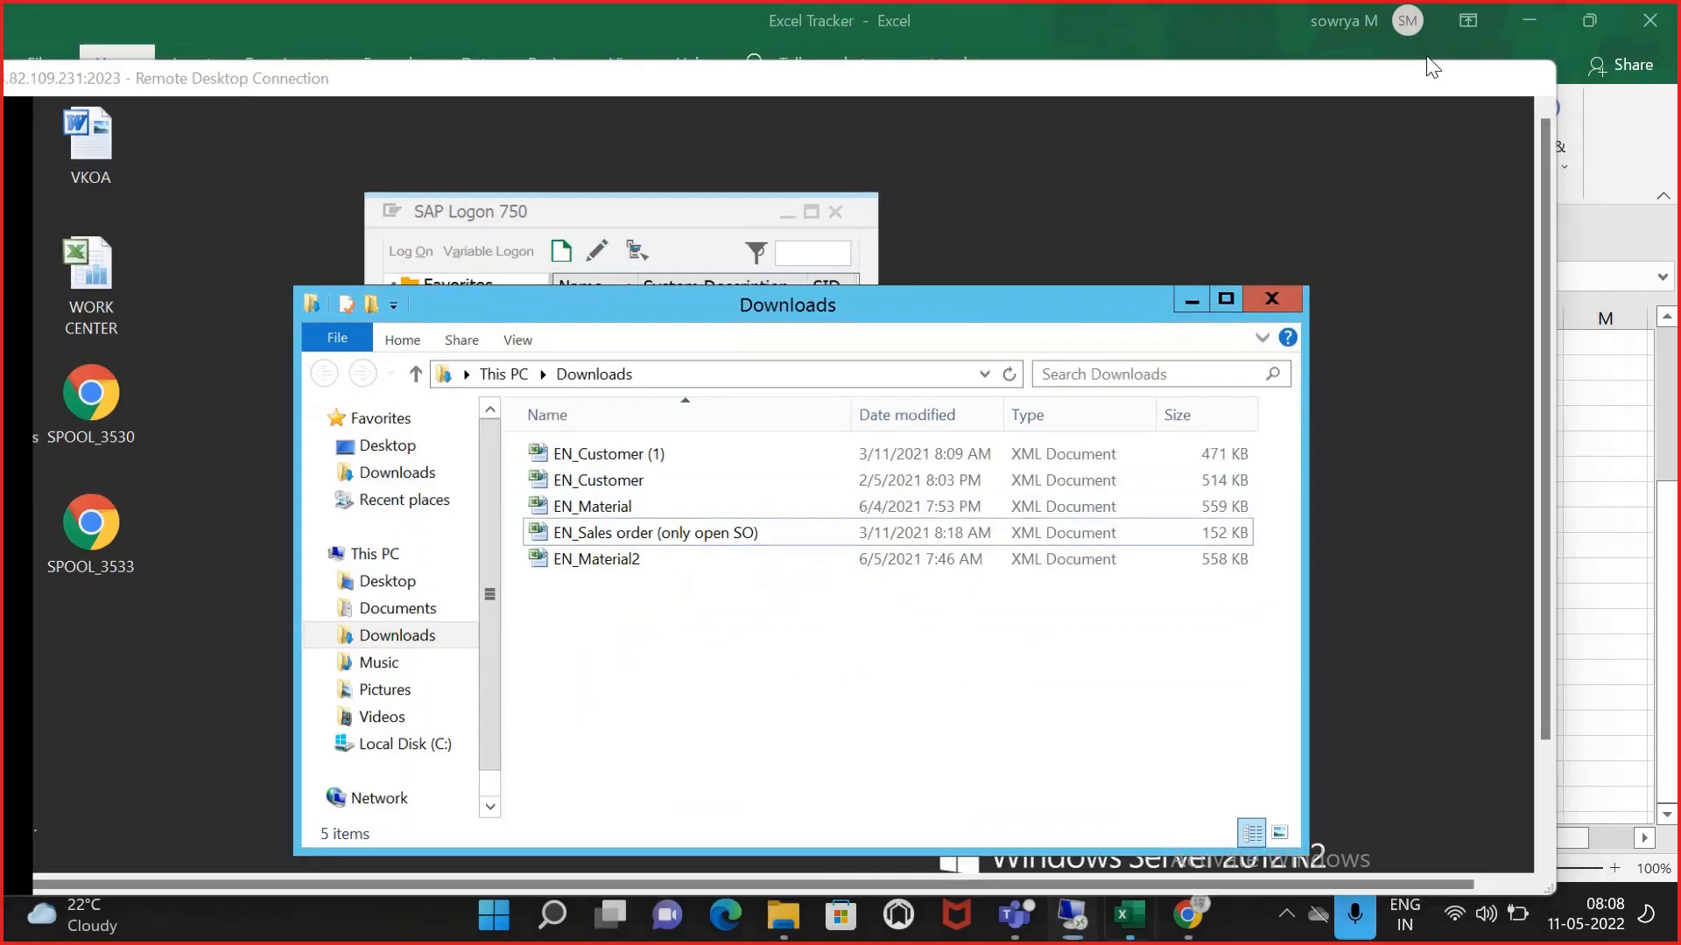
pyautogui.click(1181, 518)
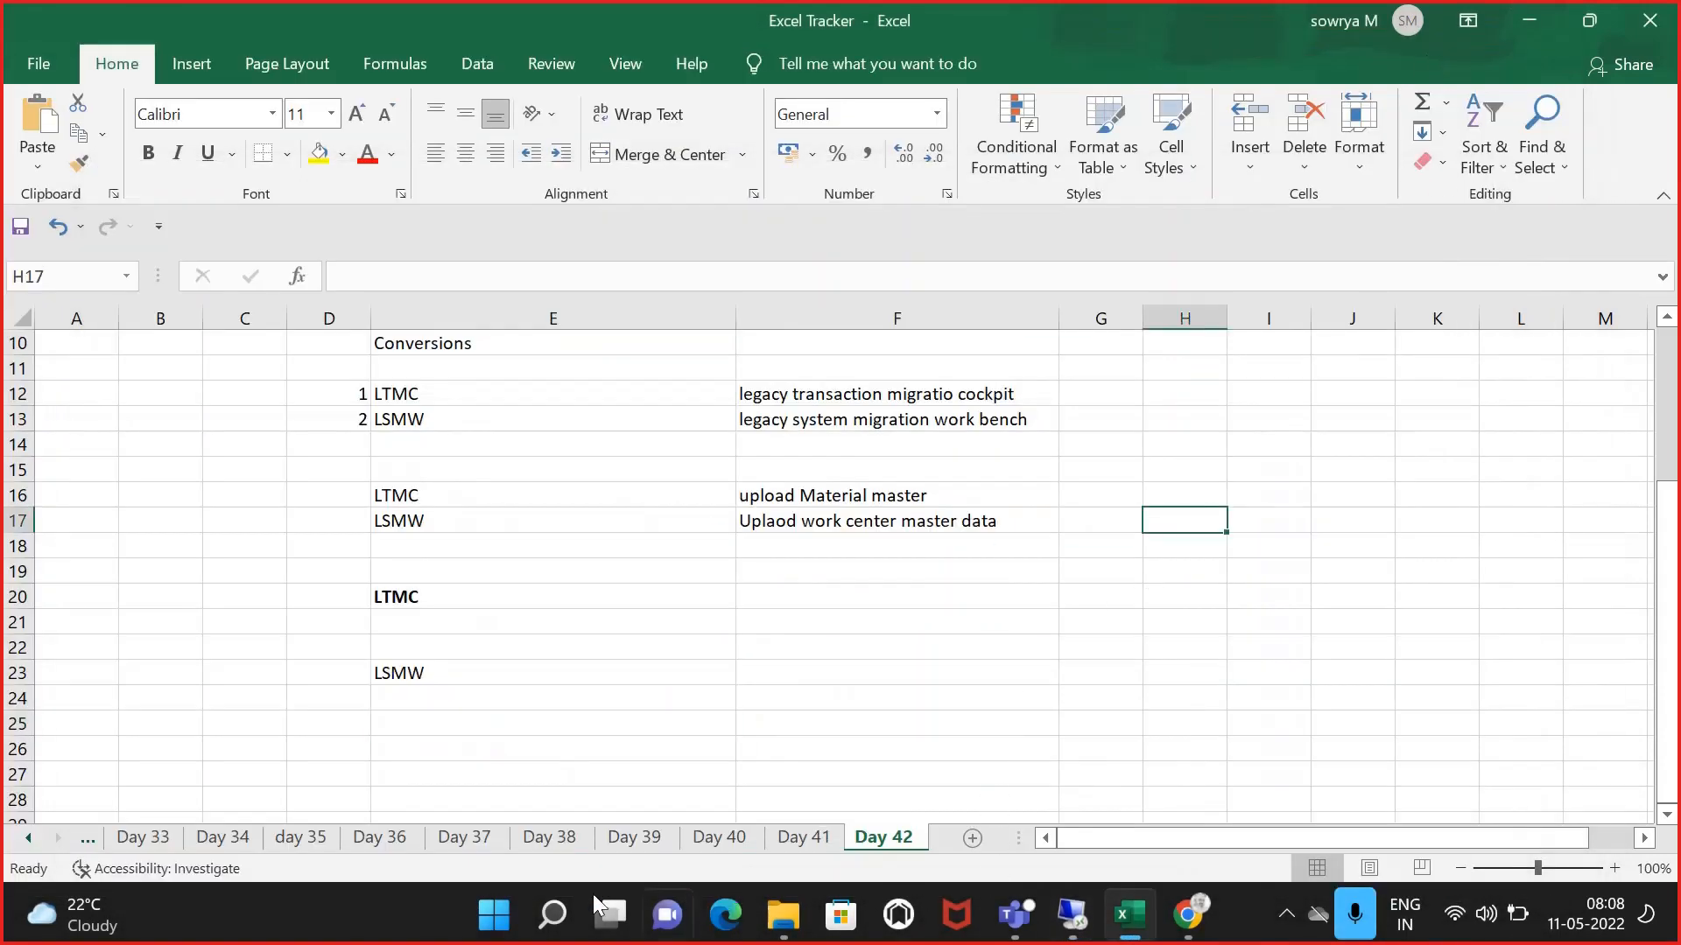
# - Search the local computer for the SAP Logon application
pyautogui.click(493, 914)
pyautogui.click(689, 142)
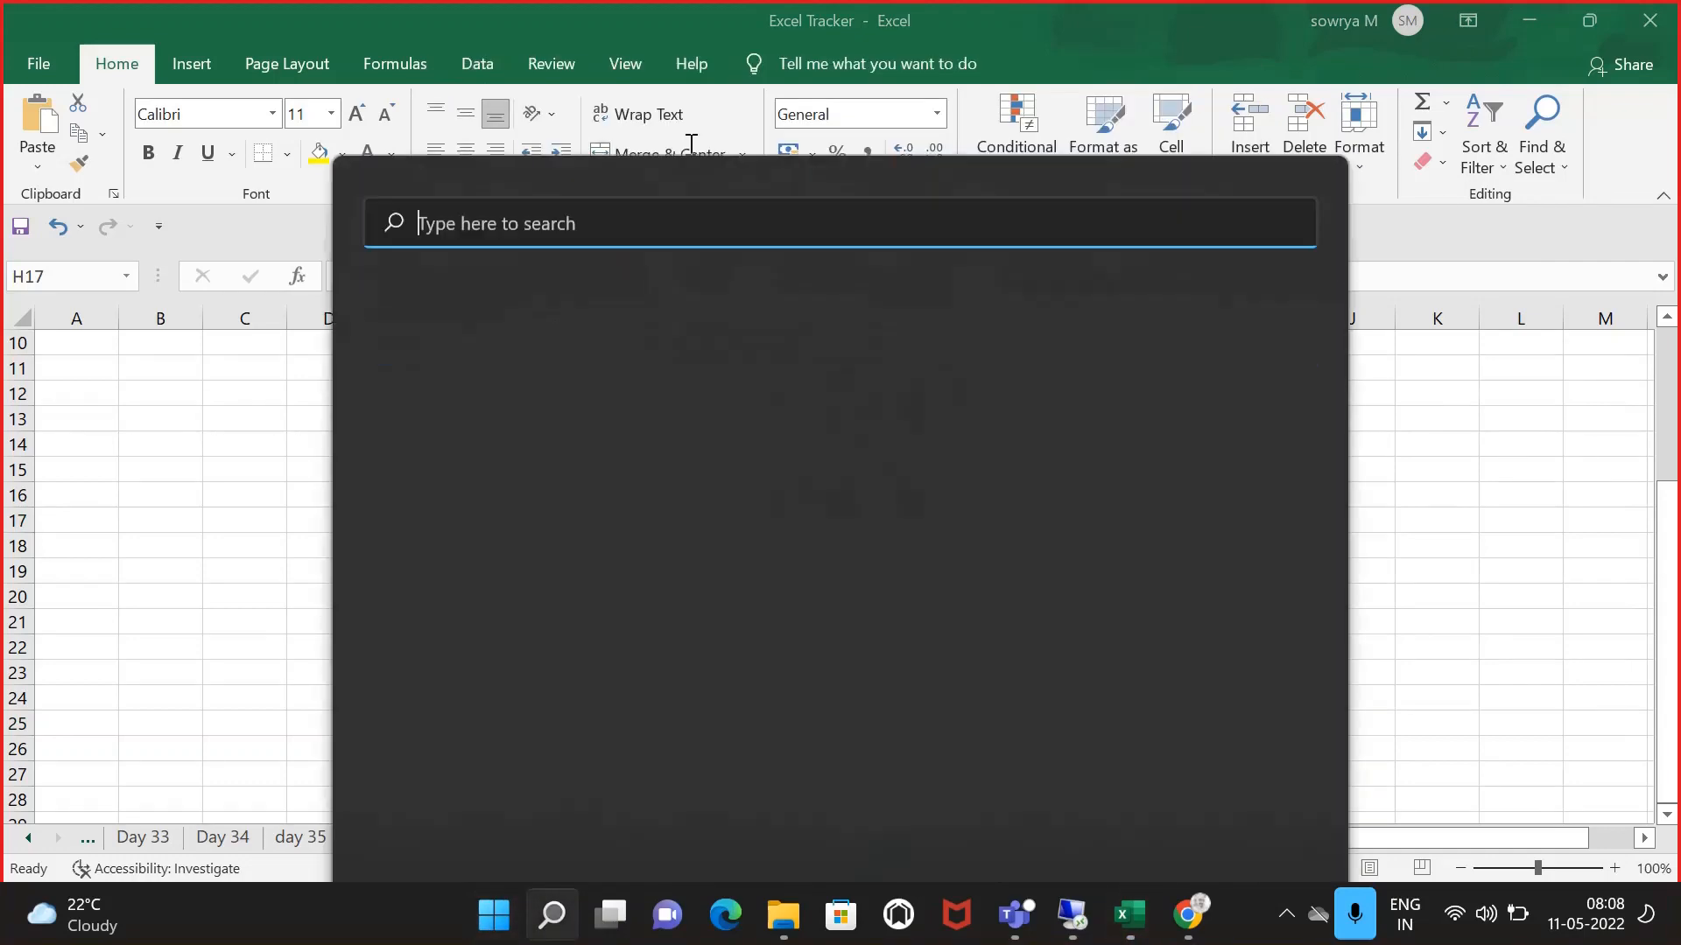
pyautogui.write('SAP Logon')
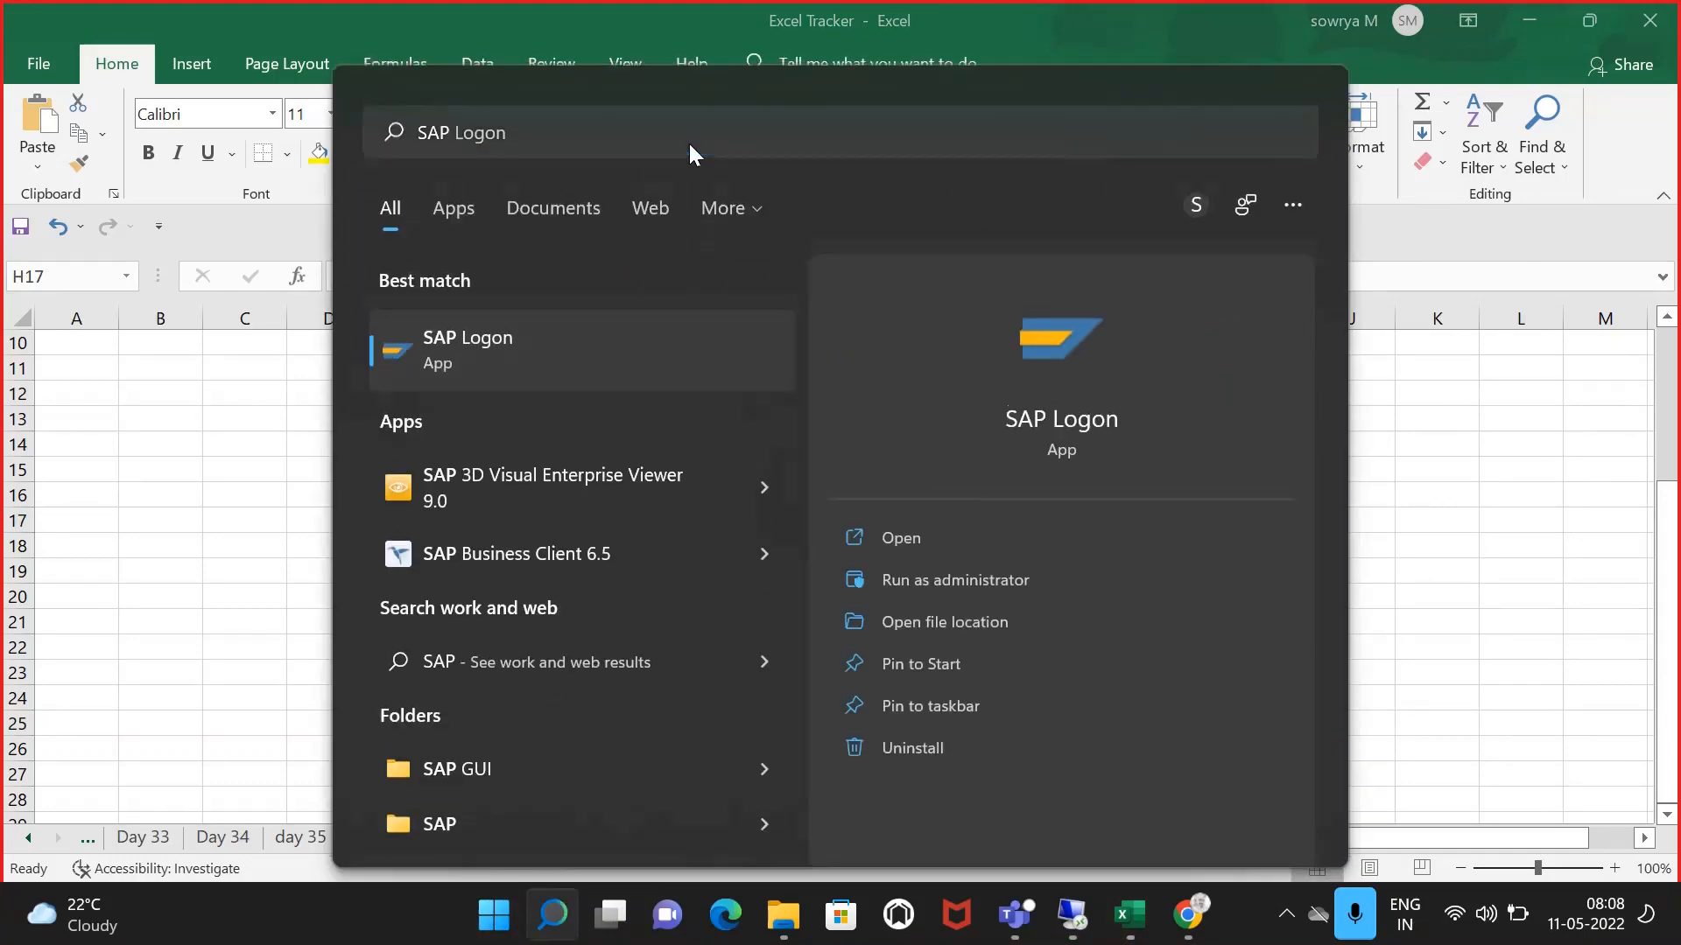
pyautogui.press('Escape')
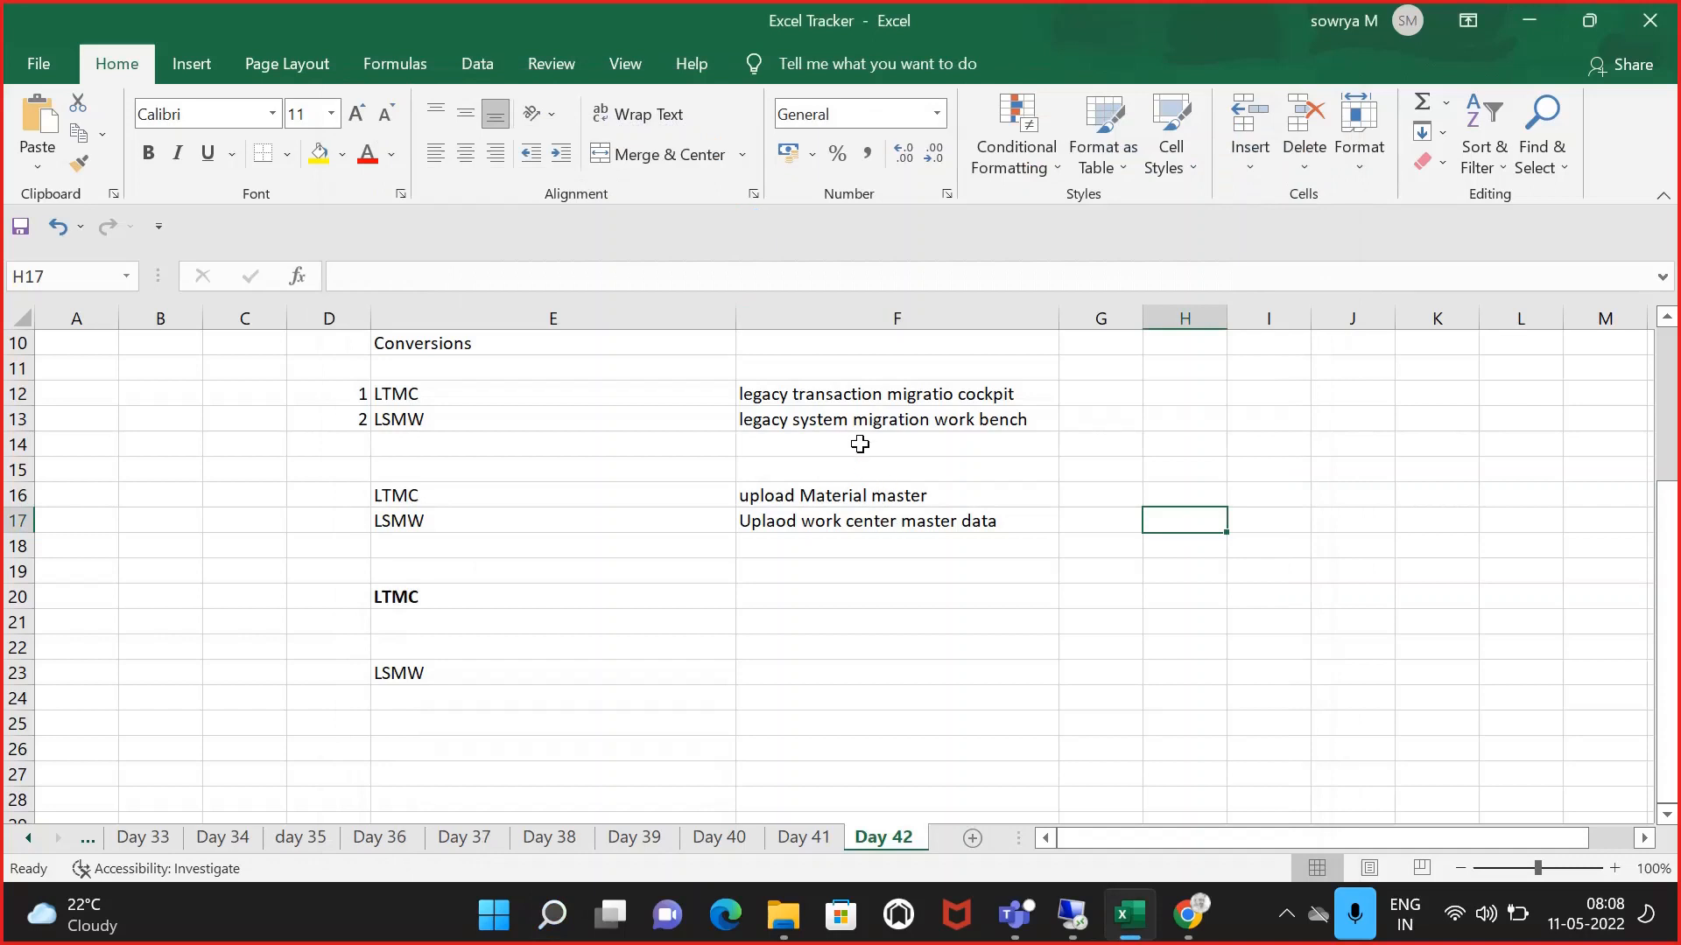